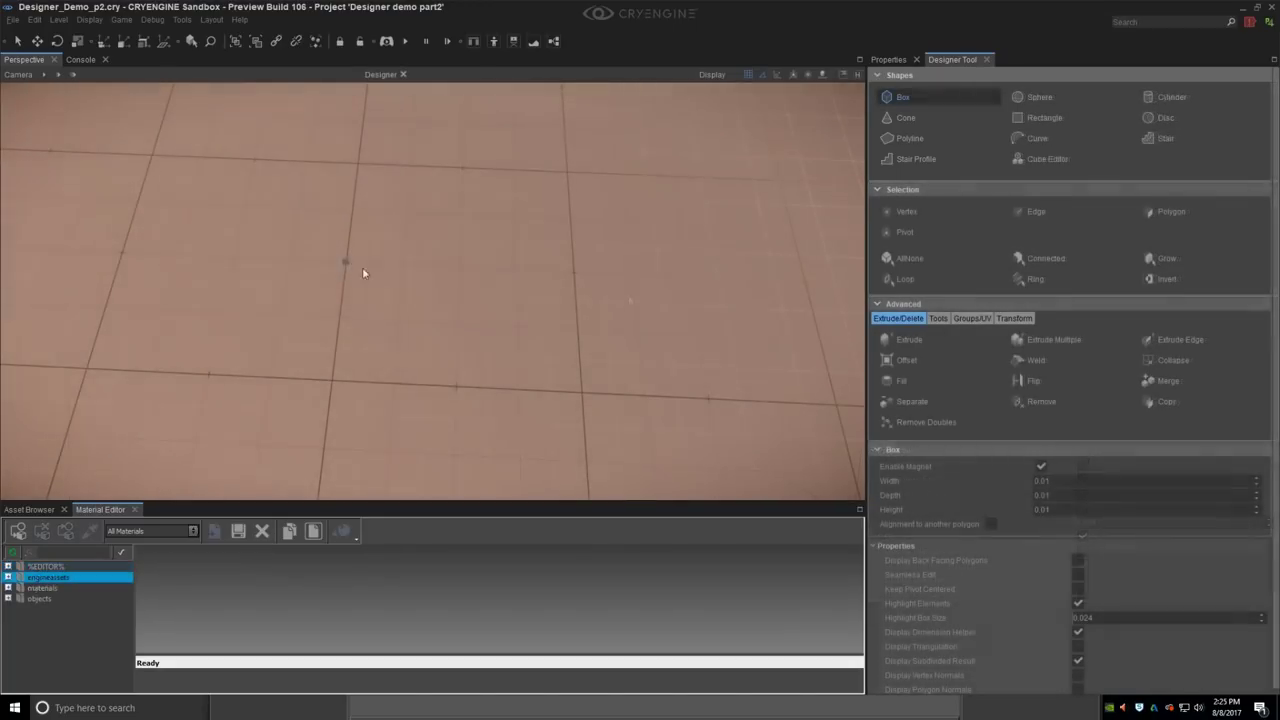
# Step: Draw a box 0.5 wide, 1 deep and 0.5 high on the ground grid
pyautogui.moveTo(360, 268); pyautogui.dragTo(591, 386)
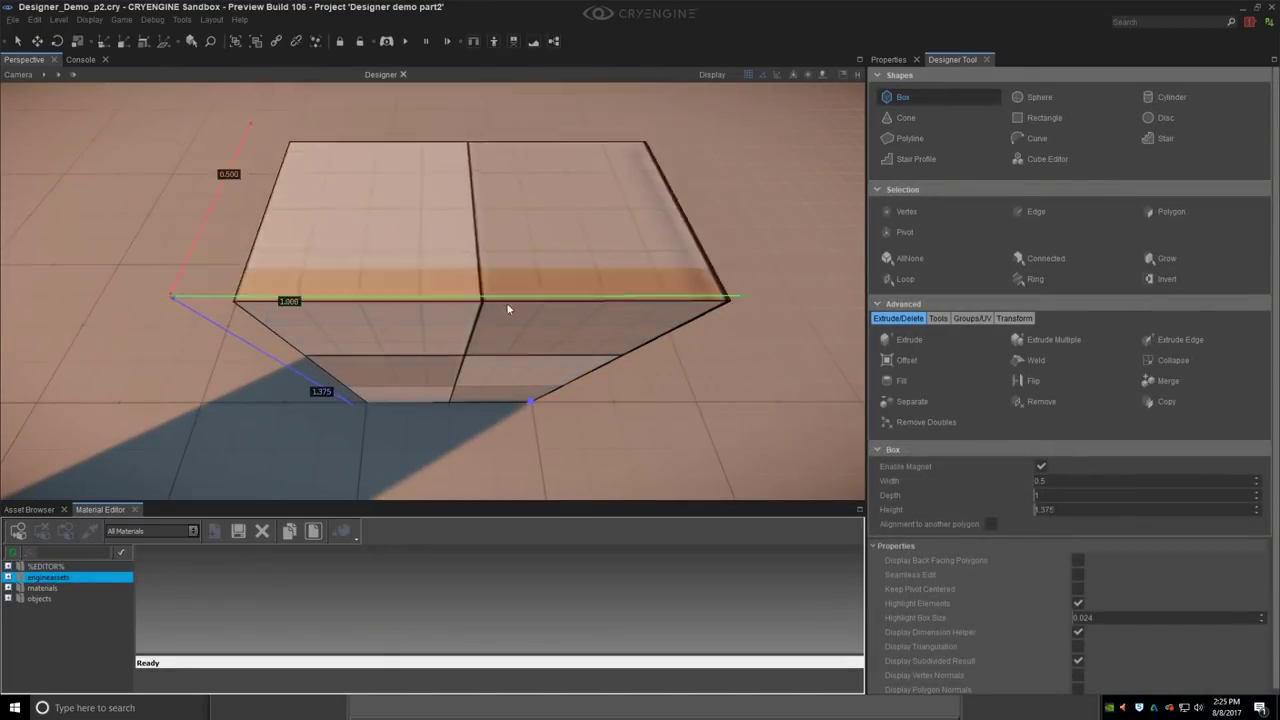
pyautogui.moveTo(504, 319)
pyautogui.mouseDown(button='right')
pyautogui.moveTo(490, 280)
pyautogui.moveTo(475, 285)
pyautogui.moveTo(485, 310)
pyautogui.mouseUp(button='right')
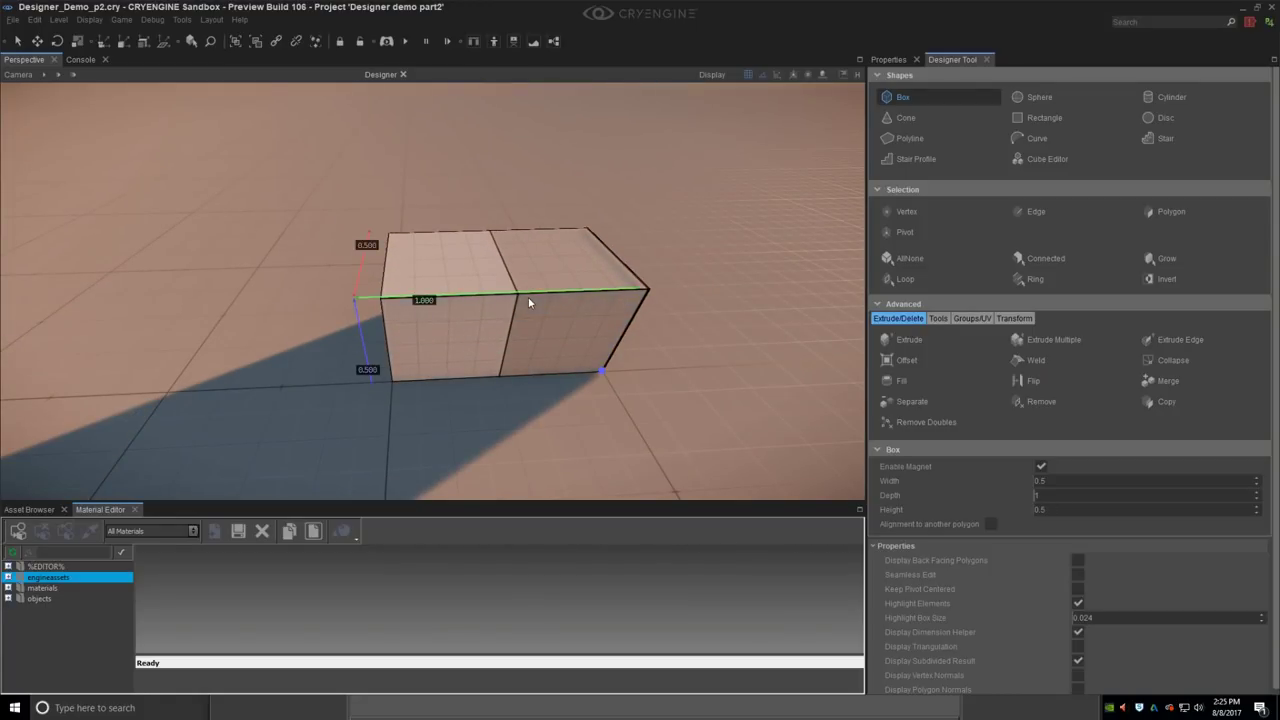
pyautogui.click(529, 299)
pyautogui.moveTo(596, 334); pyautogui.dragTo(566, 414, button='right')
pyautogui.moveTo(471, 391); pyautogui.dragTo(470, 385, button='right')
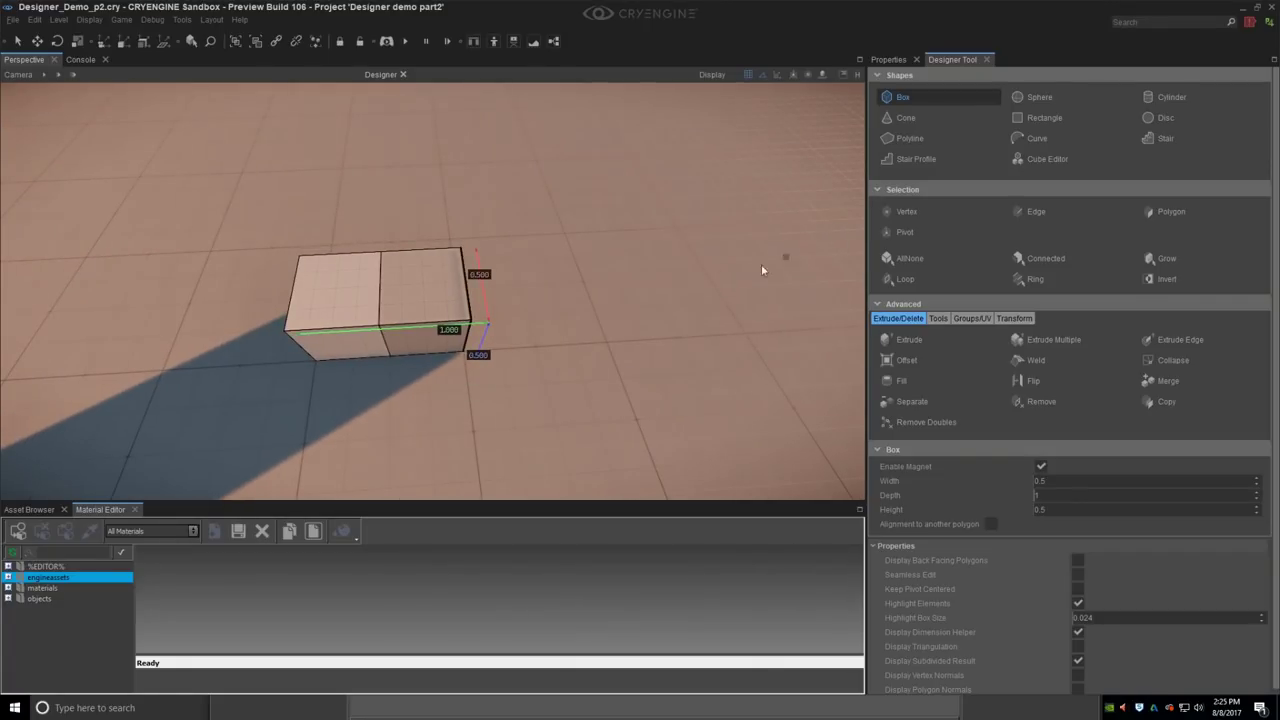
# Step: Draw a second box beside the first, 0.5 wide, 1.5 deep and 0.5 high
pyautogui.moveTo(537, 344); pyautogui.dragTo(431, 354, button='middle')
pyautogui.click(440, 351)
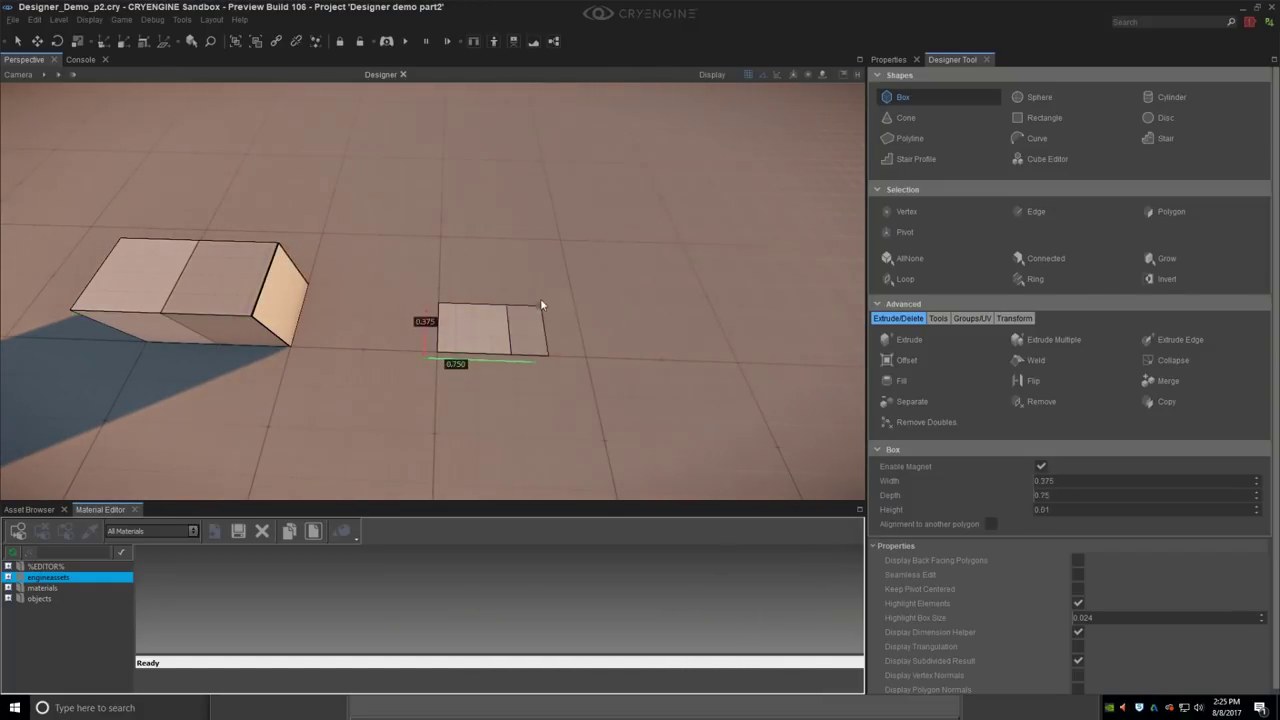
pyautogui.moveTo(547, 299); pyautogui.dragTo(650, 298)
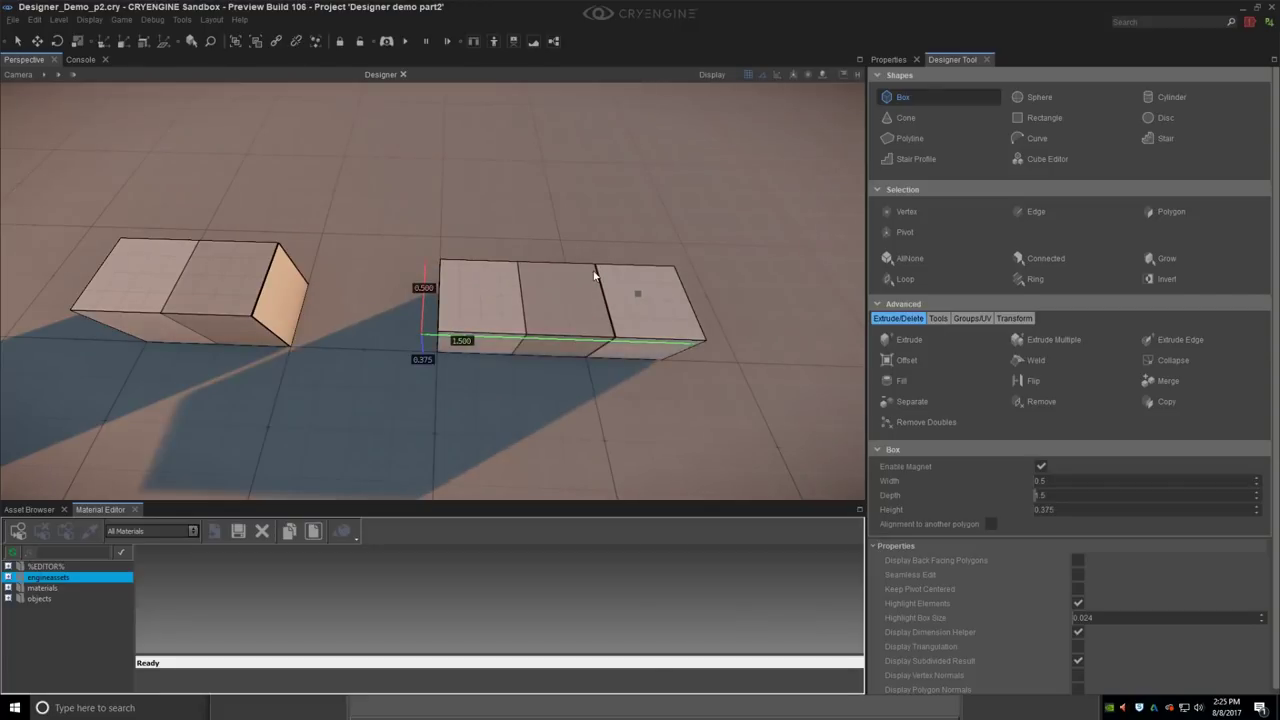
pyautogui.keyDown('alt'); pyautogui.moveTo(595, 276); pyautogui.dragTo(587, 269, button='middle'); pyautogui.keyUp('alt')
pyautogui.click(588, 254)
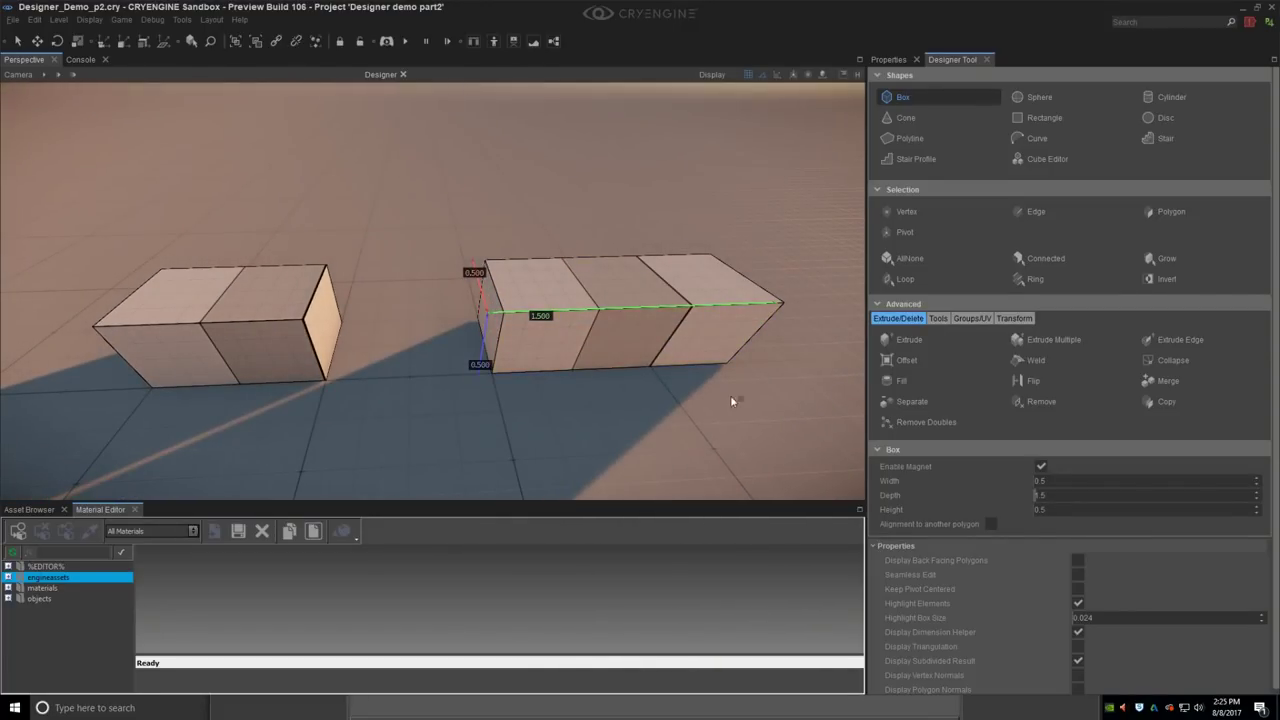
# Step: Build an L-shaped block from a box 1 wide, 0.5 deep and 0.5 high plus an adjoining 0.5 cube
pyautogui.moveTo(712, 400); pyautogui.dragTo(456, 352, button='middle')
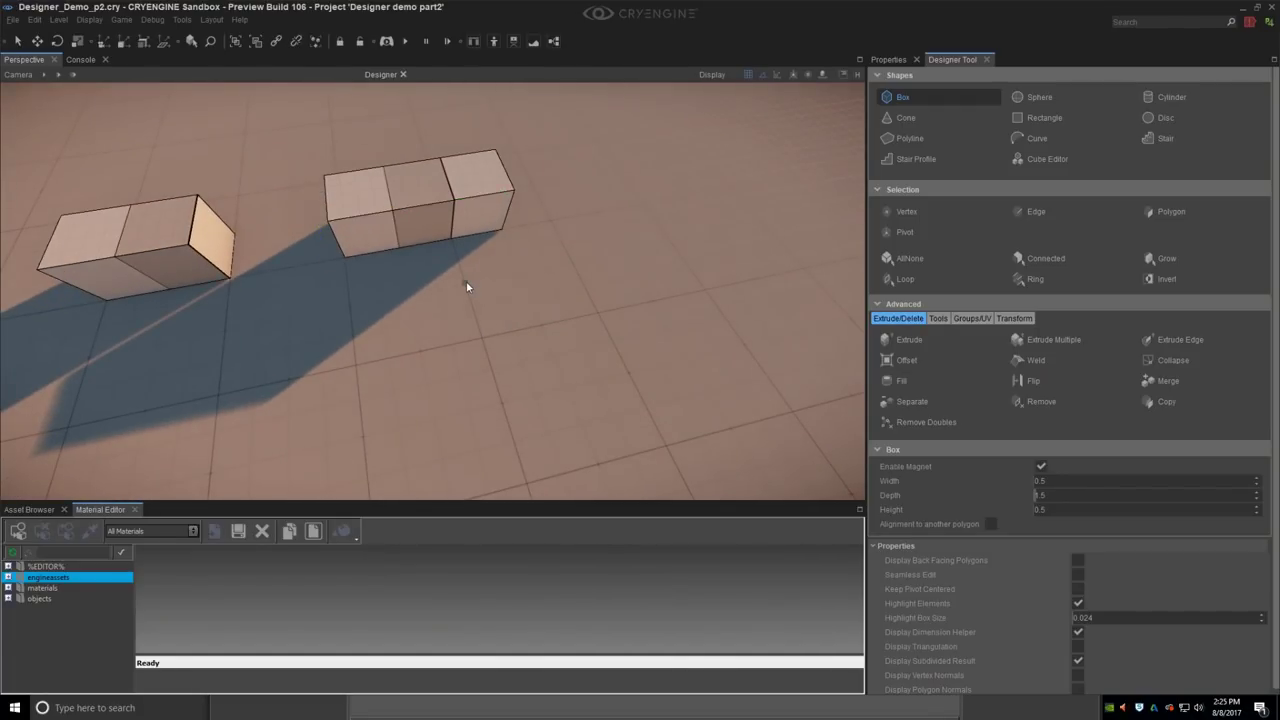
pyautogui.moveTo(466, 287); pyautogui.dragTo(566, 391)
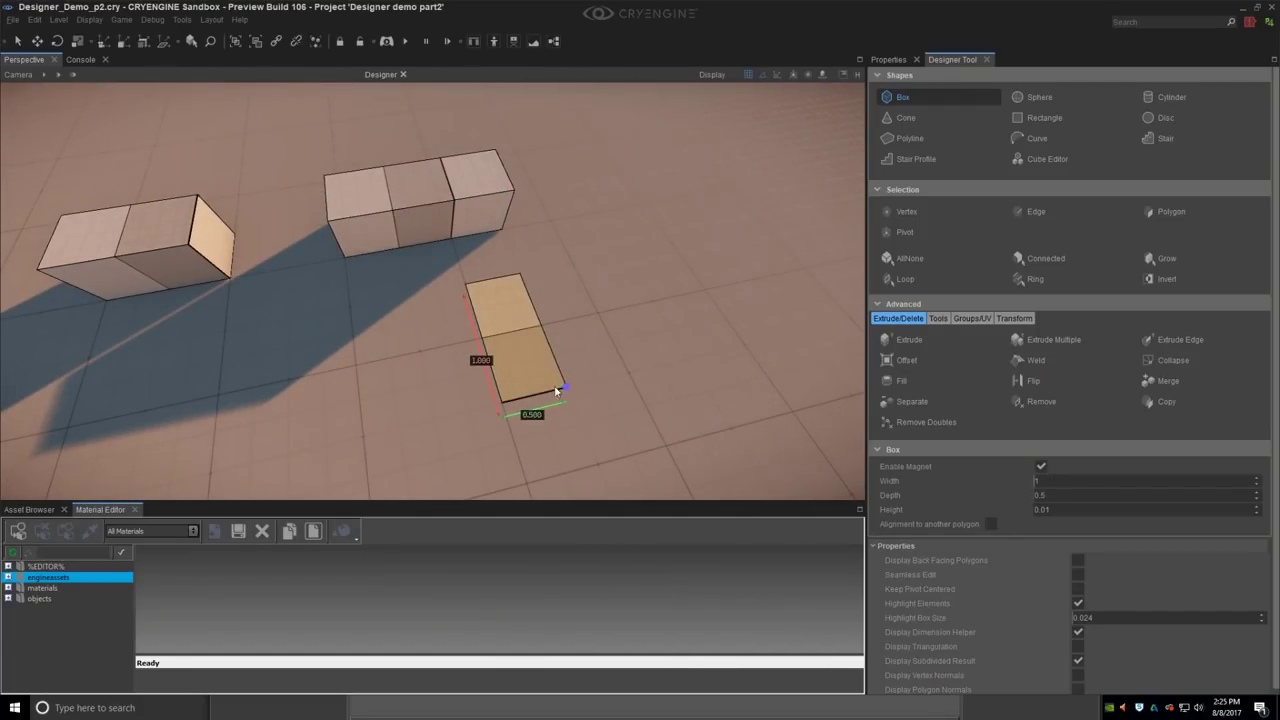
pyautogui.keyDown('alt'); pyautogui.moveTo(526, 371); pyautogui.dragTo(560, 366, button='middle'); pyautogui.keyUp('alt')
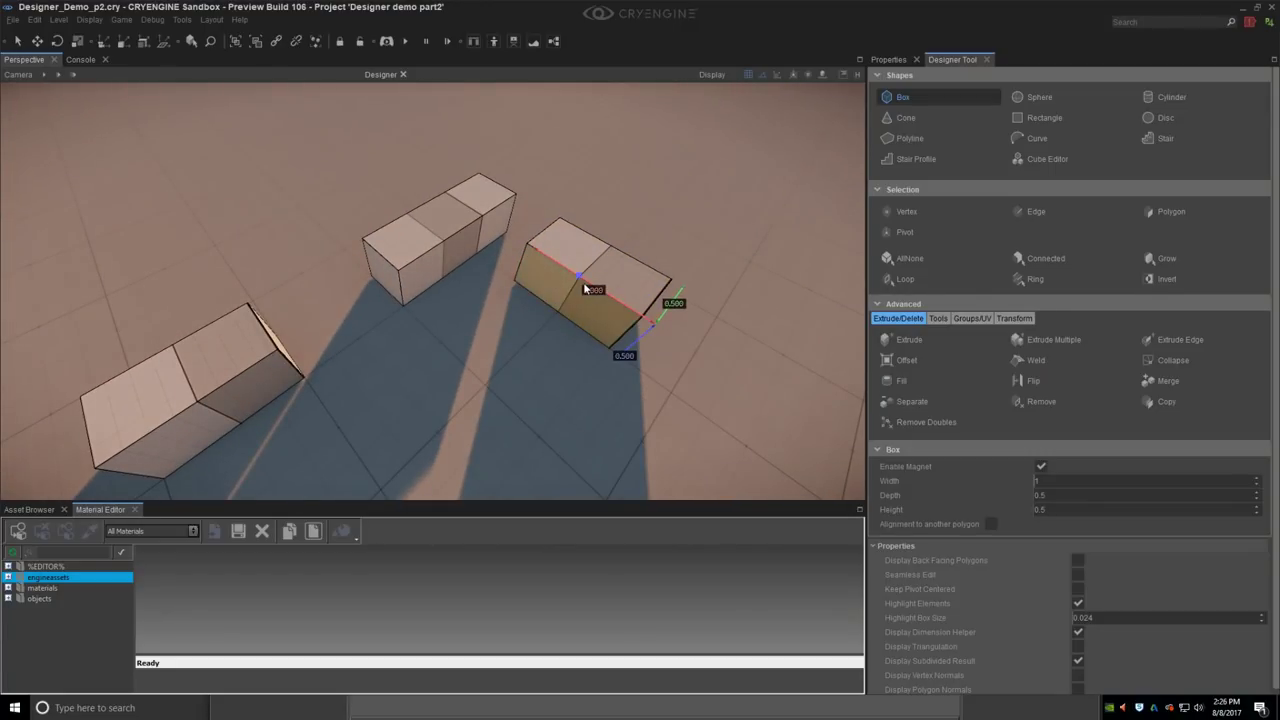
pyautogui.moveTo(584, 283); pyautogui.dragTo(611, 347)
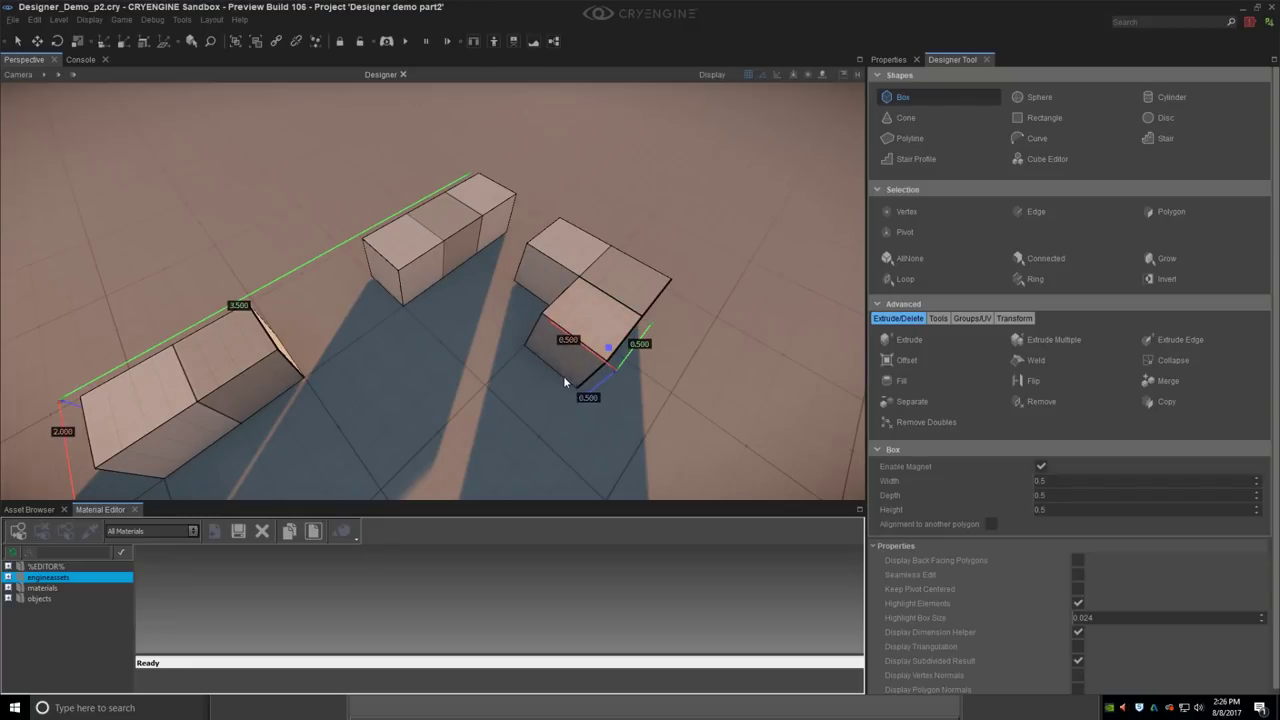
pyautogui.click(563, 375)
# Step: Add two cylindrical studs with radius 0.125 and height 0.125 on top of the two-section block
pyautogui.moveTo(600, 384); pyautogui.dragTo(507, 383, button='right')
pyautogui.keyDown('alt'); pyautogui.moveTo(507, 383); pyautogui.dragTo(564, 380, button='middle'); pyautogui.keyUp('alt')
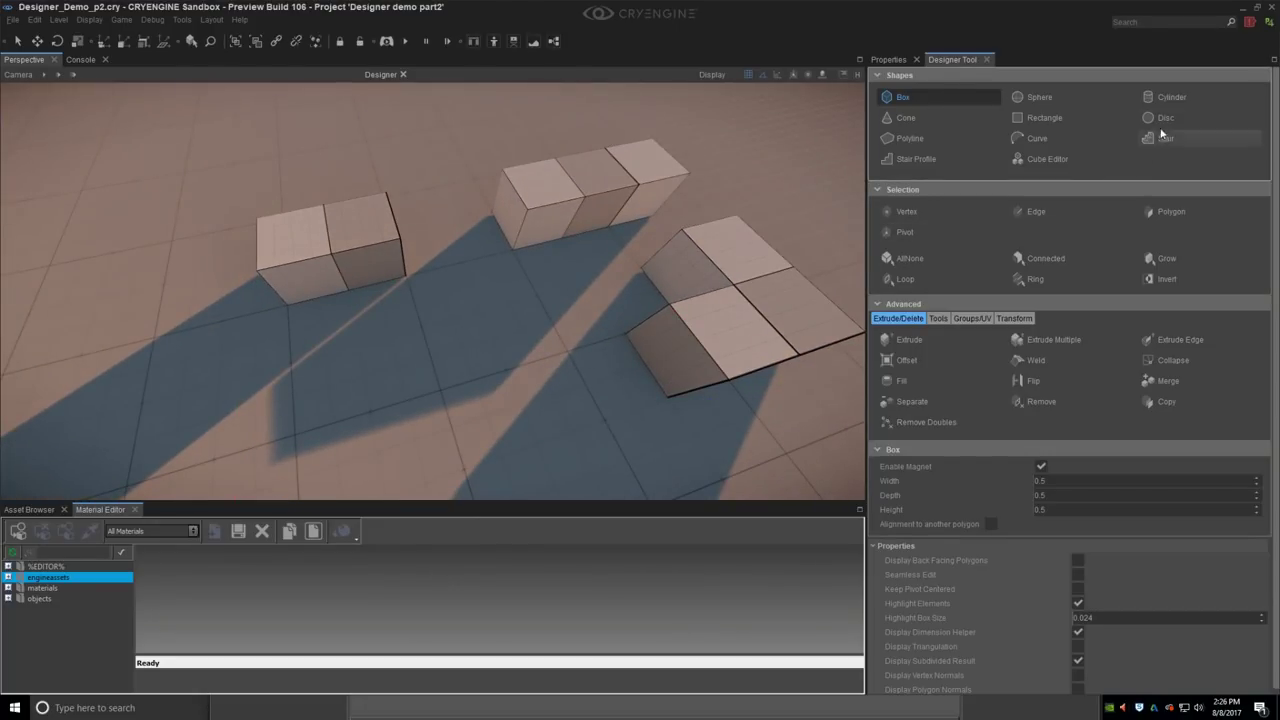
pyautogui.click(1172, 98)
pyautogui.moveTo(427, 263); pyautogui.dragTo(470, 290, button='right')
pyautogui.keyDown('alt'); pyautogui.moveTo(469, 285); pyautogui.dragTo(485, 298, button='middle'); pyautogui.keyUp('alt')
pyautogui.click(471, 289)
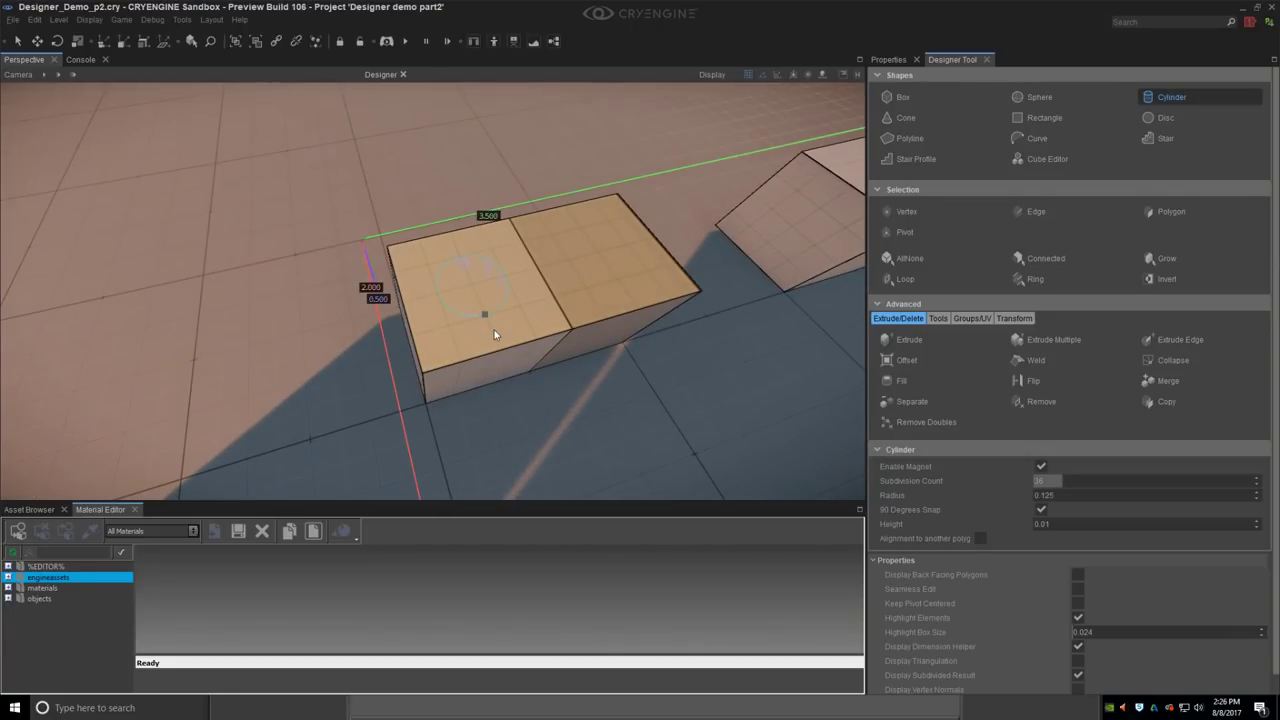
pyautogui.click(487, 307)
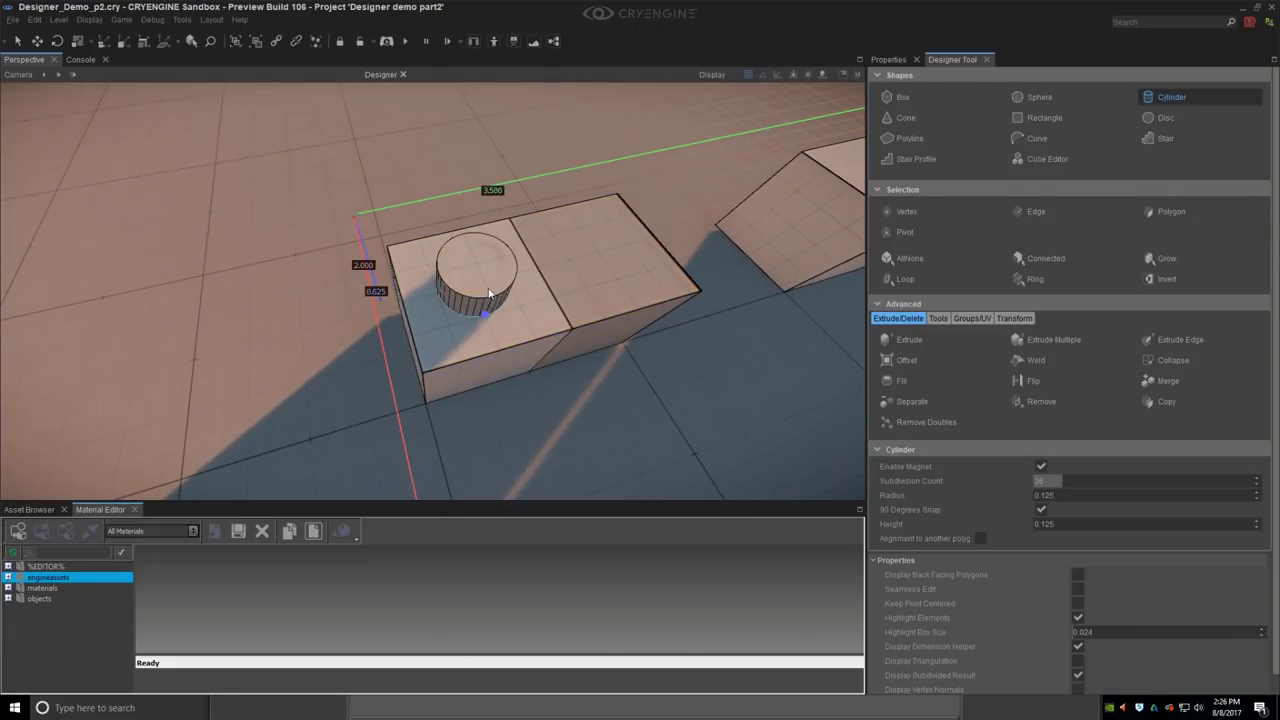
pyautogui.click(505, 293)
pyautogui.click(619, 274)
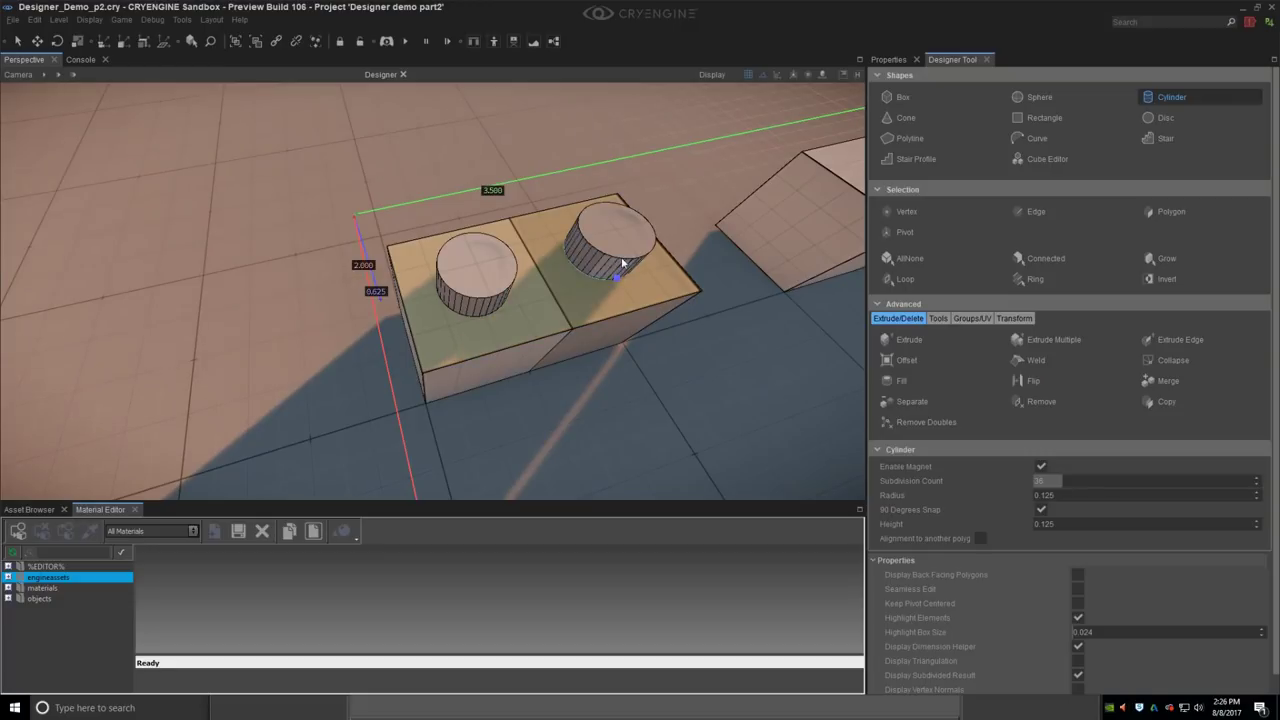
pyautogui.click(617, 257)
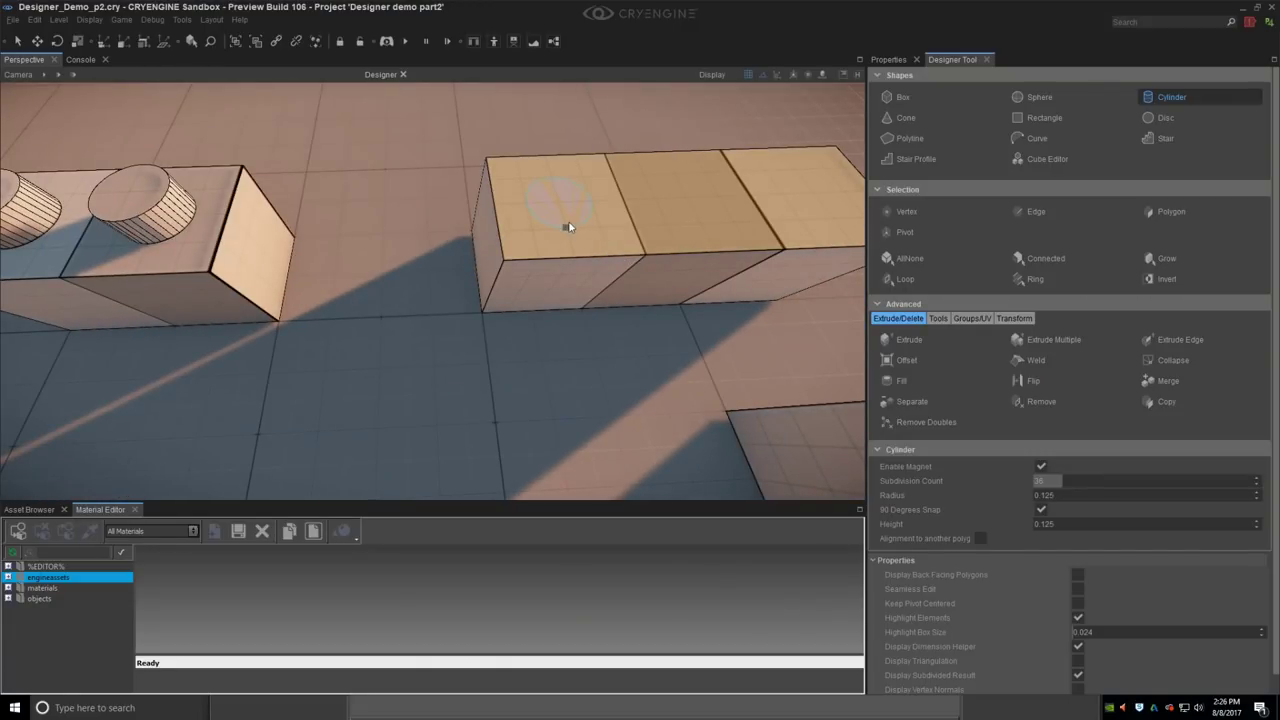
# Step: Add three cylindrical studs with radius 0.125 and height 0.125 along the top of the three-section block
pyautogui.click(566, 222)
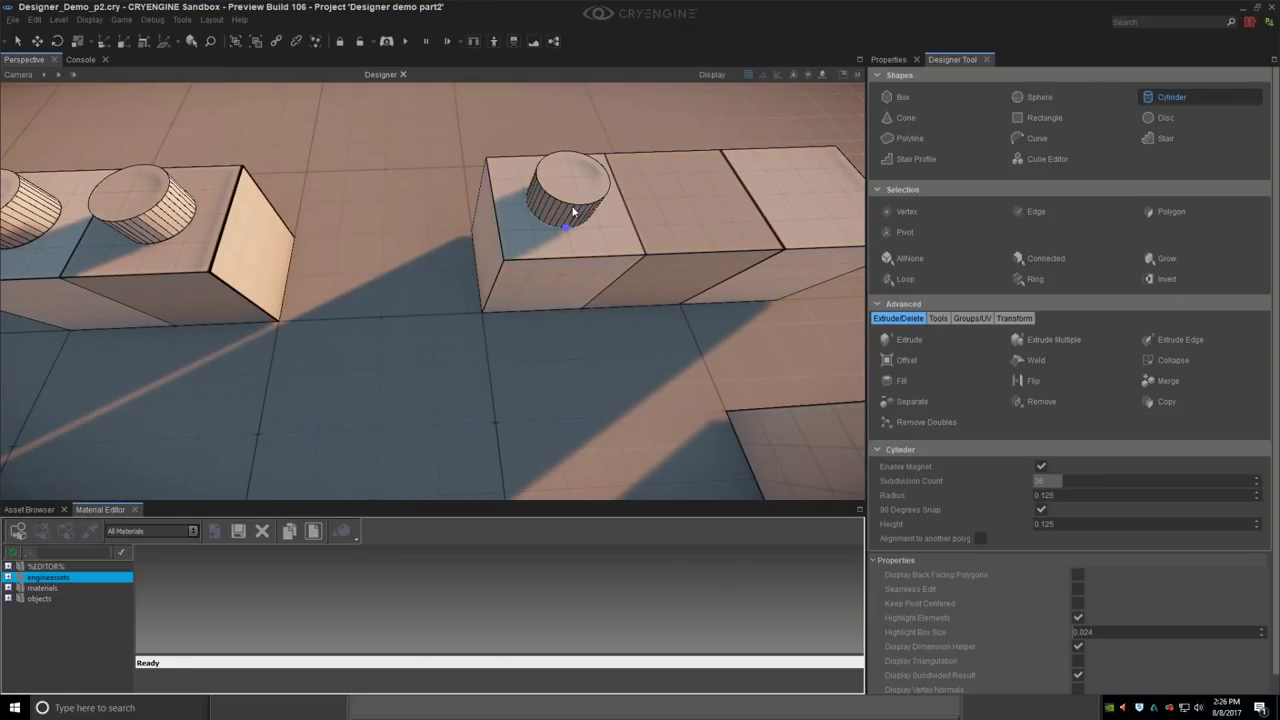
pyautogui.click(573, 210)
pyautogui.click(703, 224)
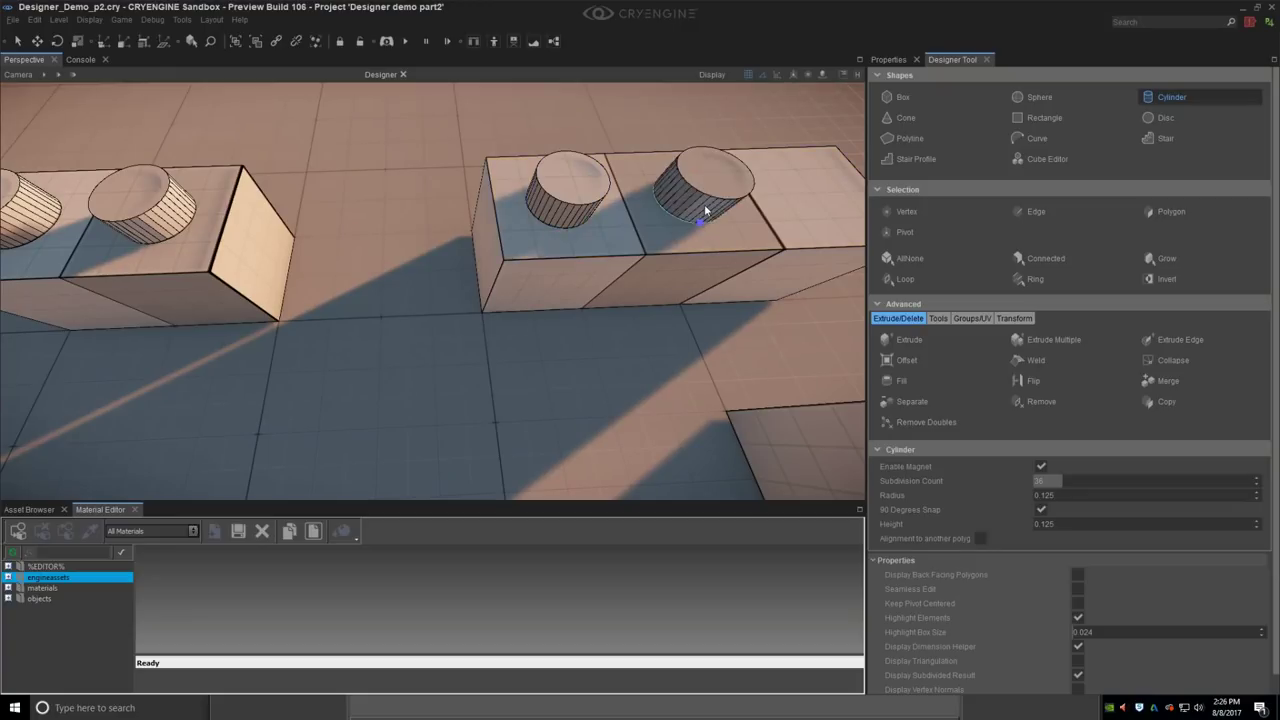
pyautogui.click(703, 207)
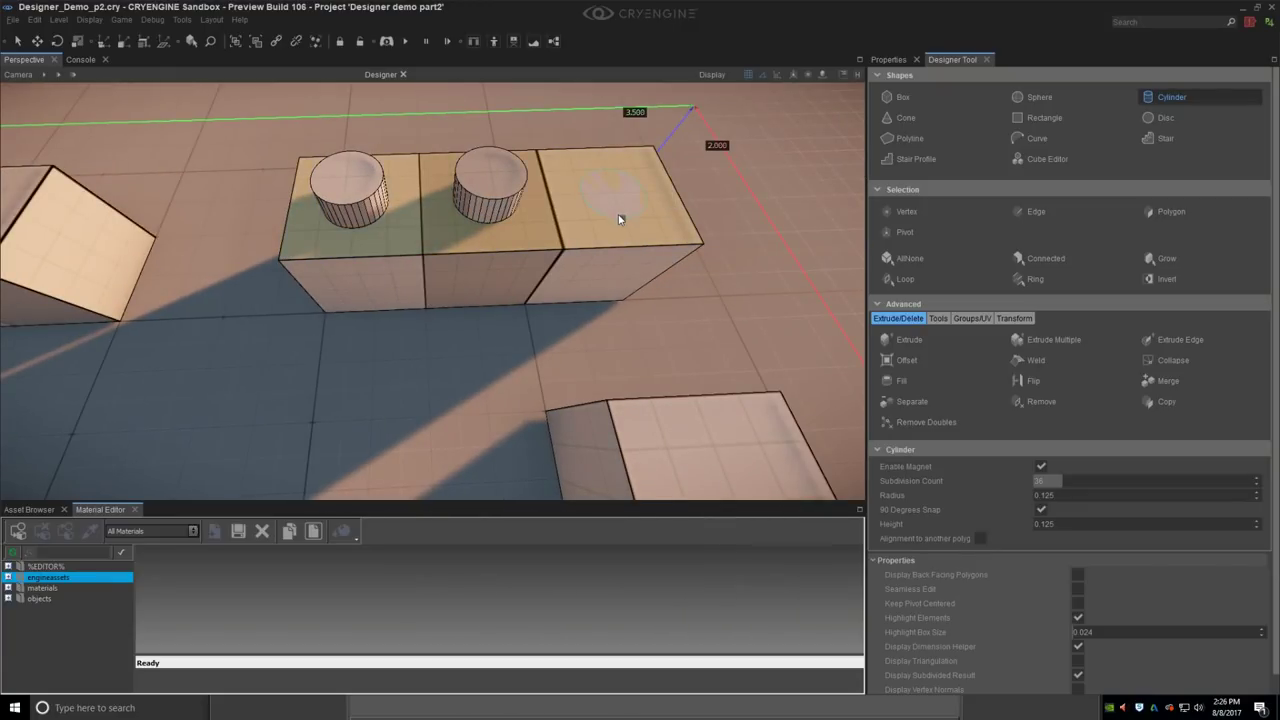
pyautogui.click(620, 214)
pyautogui.click(628, 203)
# Step: Add a cylindrical stud with radius 0.125 and height 0.125 on each of the L-shaped block's three sections
pyautogui.moveTo(628, 203); pyautogui.dragTo(680, 335, button='right')
pyautogui.moveTo(685, 336); pyautogui.dragTo(683, 372)
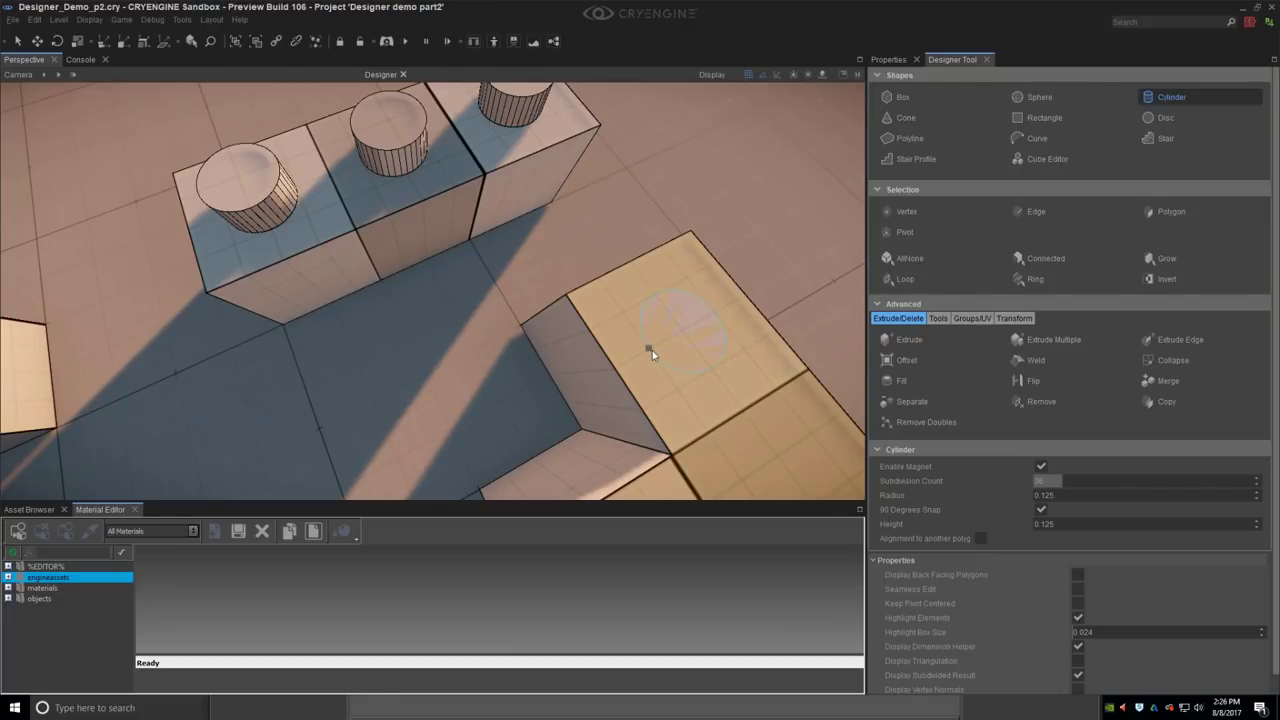
pyautogui.click(652, 350)
pyautogui.click(663, 338)
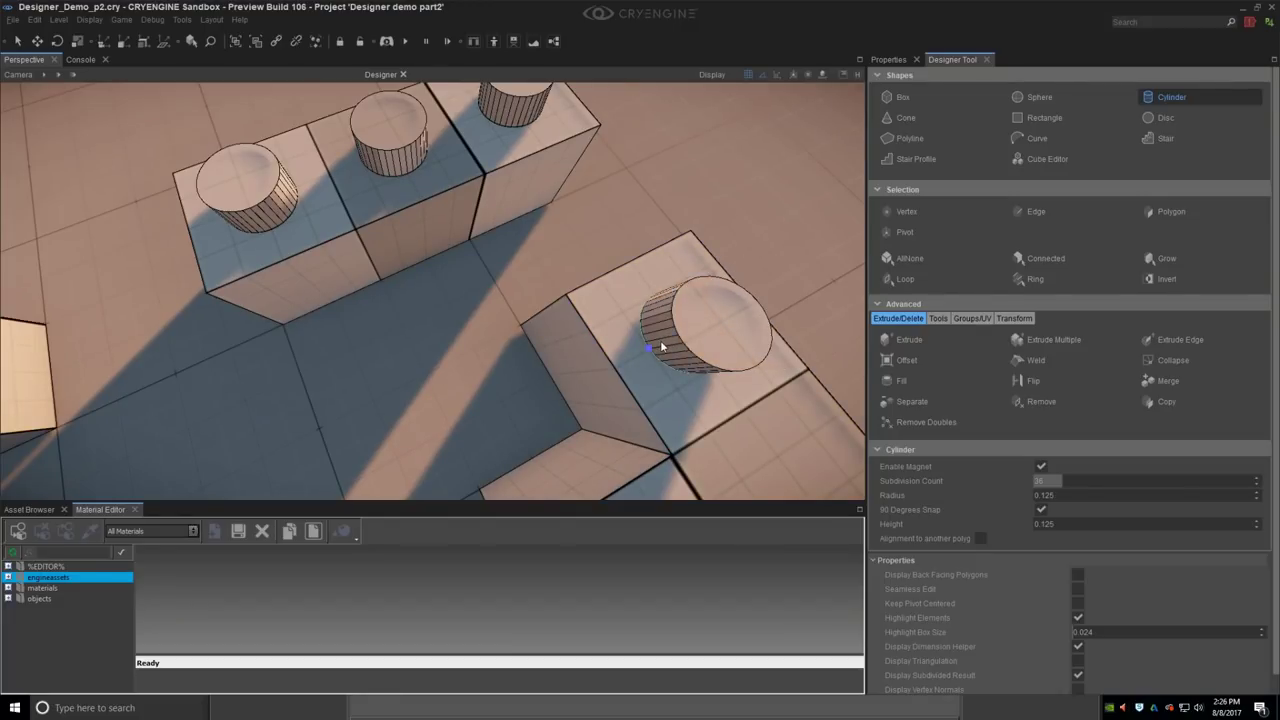
pyautogui.moveTo(660, 340)
pyautogui.mouseDown(button='right')
pyautogui.moveTo(610, 330)
pyautogui.moveTo(640, 300)
pyautogui.moveTo(672, 362)
pyautogui.mouseUp(button='right')
pyautogui.doubleClick(500, 296)
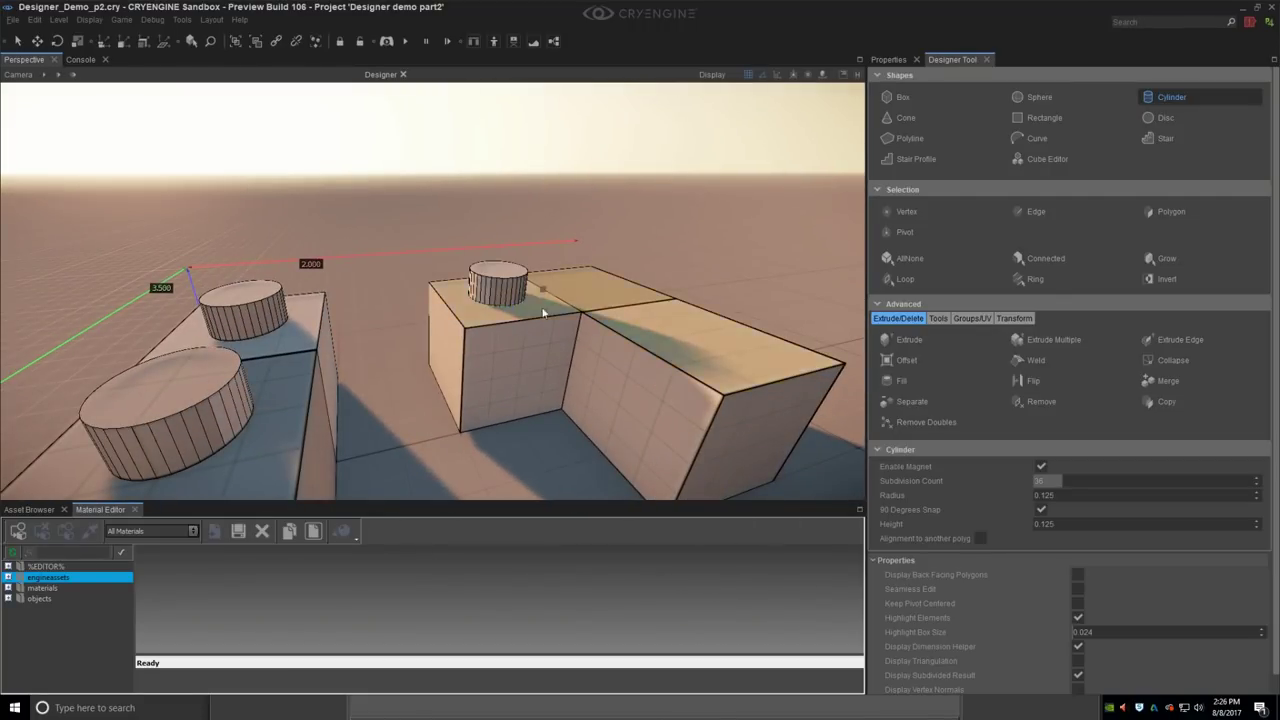
pyautogui.moveTo(546, 326); pyautogui.dragTo(483, 432, button='middle')
pyautogui.moveTo(483, 432); pyautogui.dragTo(474, 405, button='right')
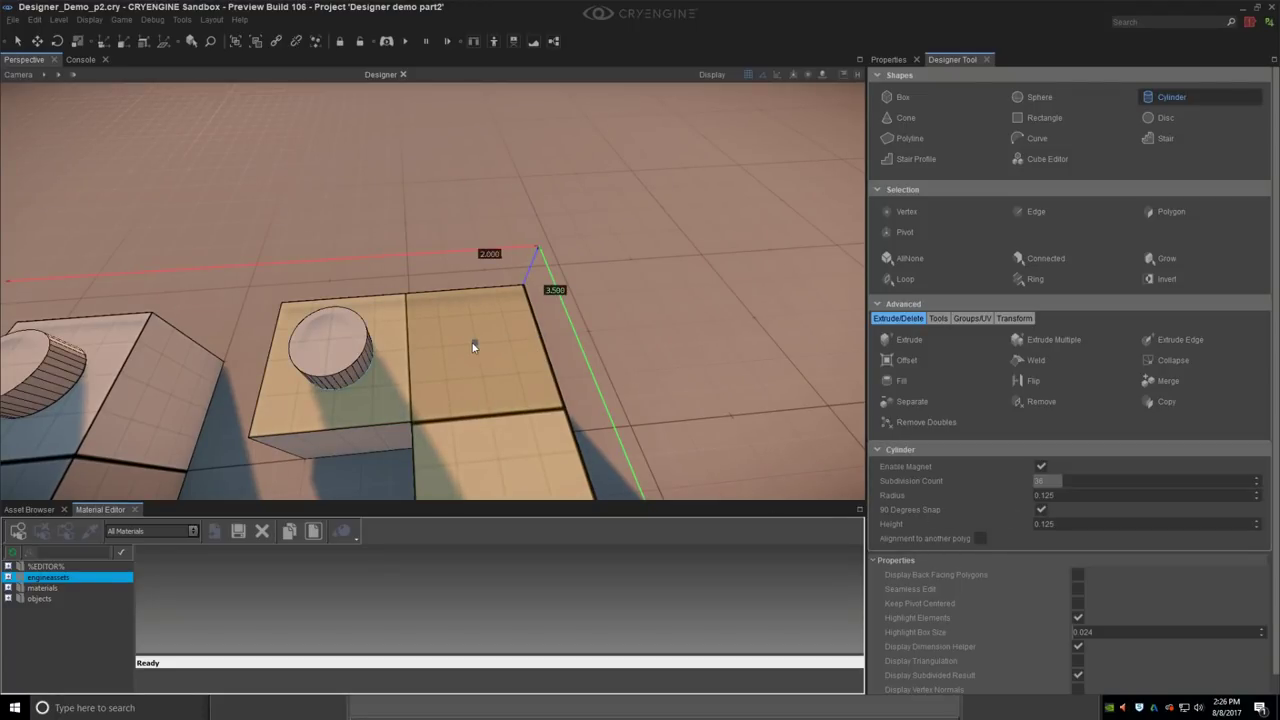
pyautogui.click(480, 376)
pyautogui.moveTo(480, 376); pyautogui.dragTo(537, 373, button='right')
pyautogui.click(579, 350)
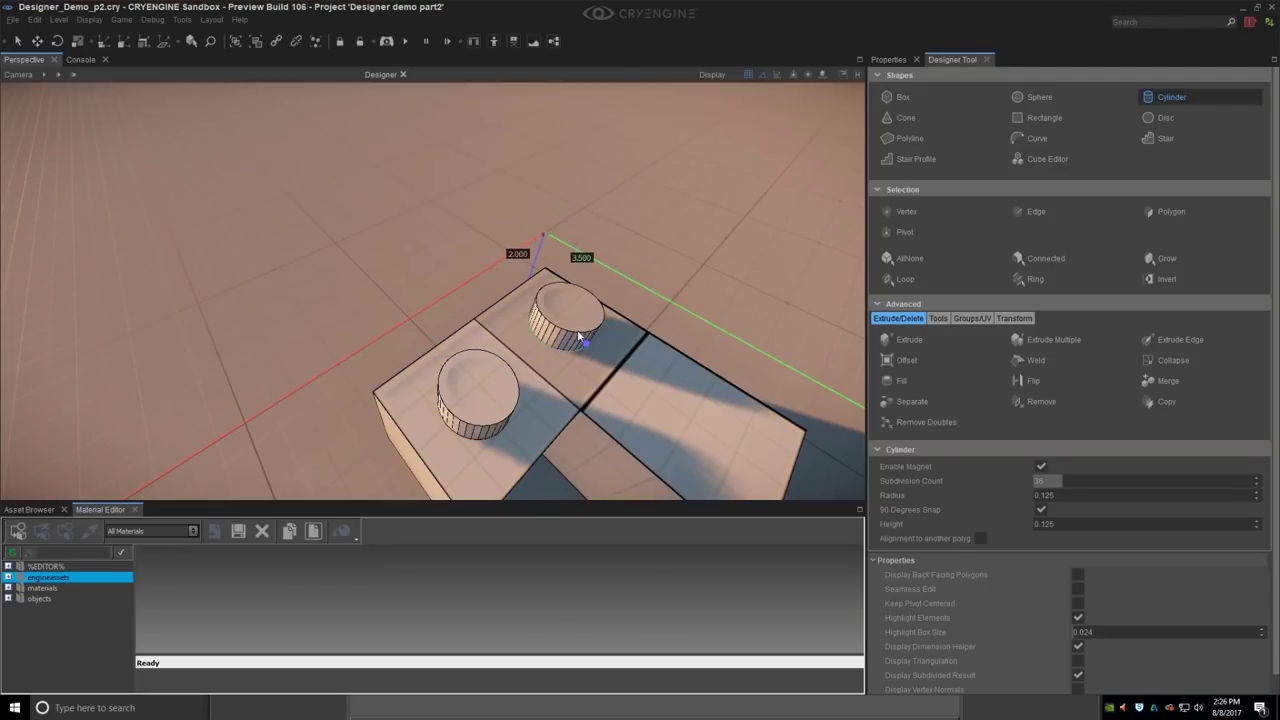
pyautogui.moveTo(622, 352); pyautogui.dragTo(638, 316, button='right')
pyautogui.click(635, 327)
pyautogui.click(623, 341)
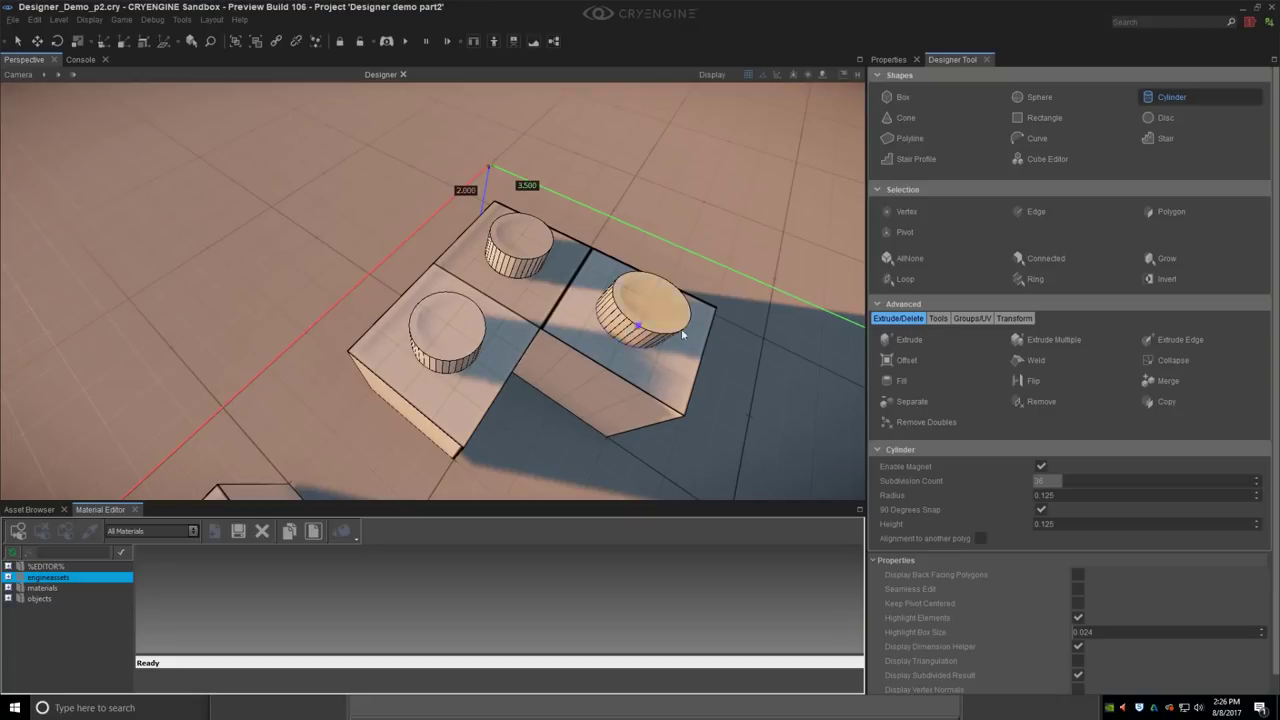
pyautogui.keyDown('alt'); pyautogui.moveTo(714, 336); pyautogui.dragTo(563, 289, button='middle'); pyautogui.keyUp('alt')
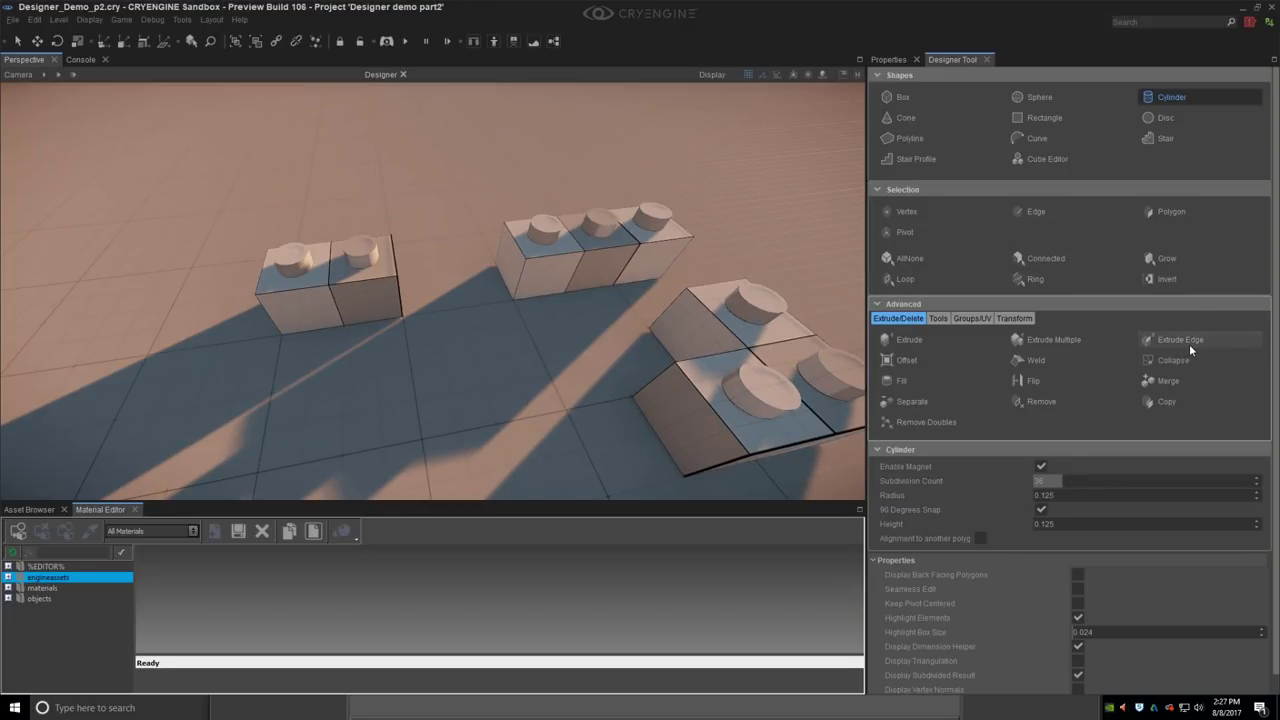
# Step: Switch to polygon selection, activate UV Mapping and open the UV Mapping Editor
pyautogui.moveTo(570, 352); pyautogui.dragTo(622, 364, button='right')
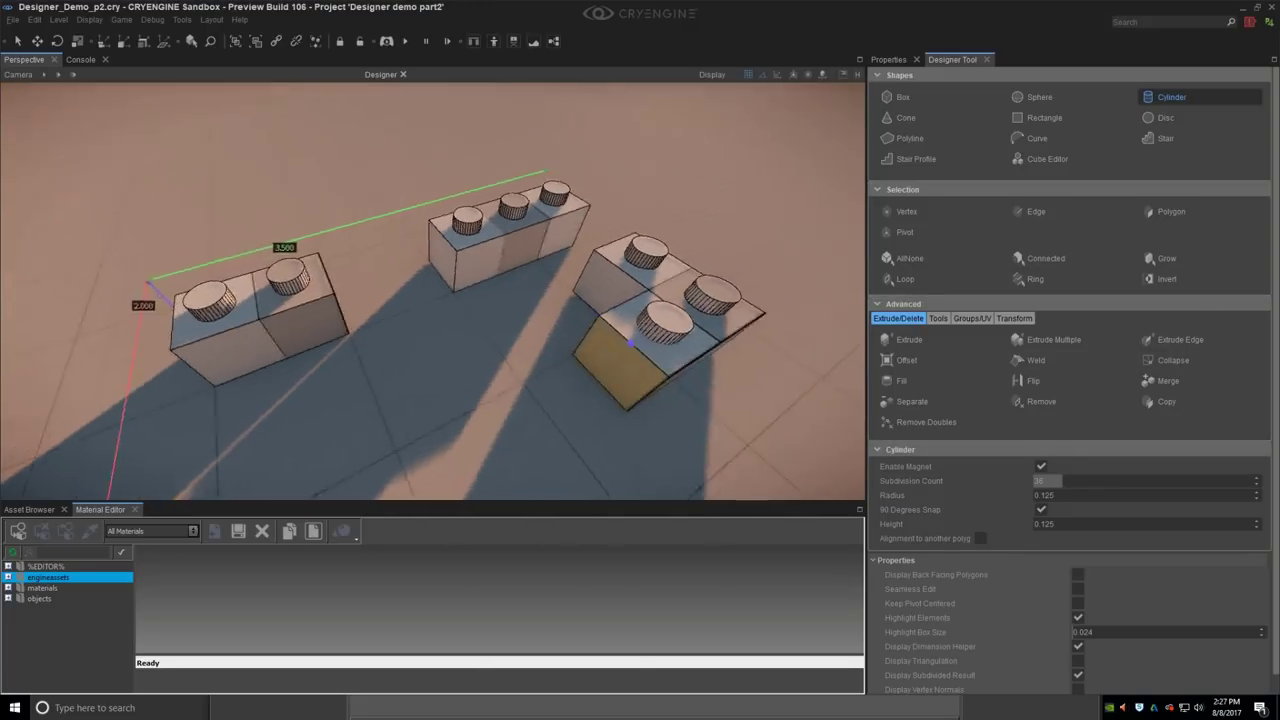
pyautogui.click(1180, 211)
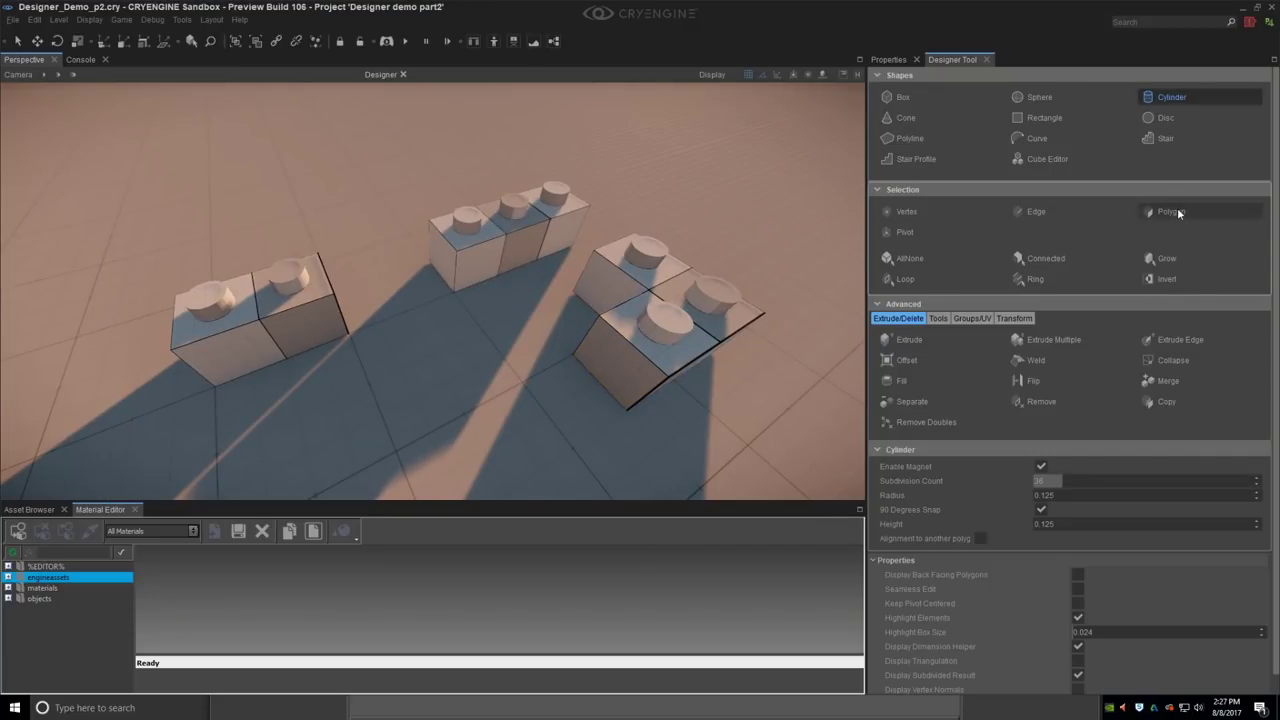
pyautogui.moveTo(733, 367); pyautogui.dragTo(740, 372, button='right')
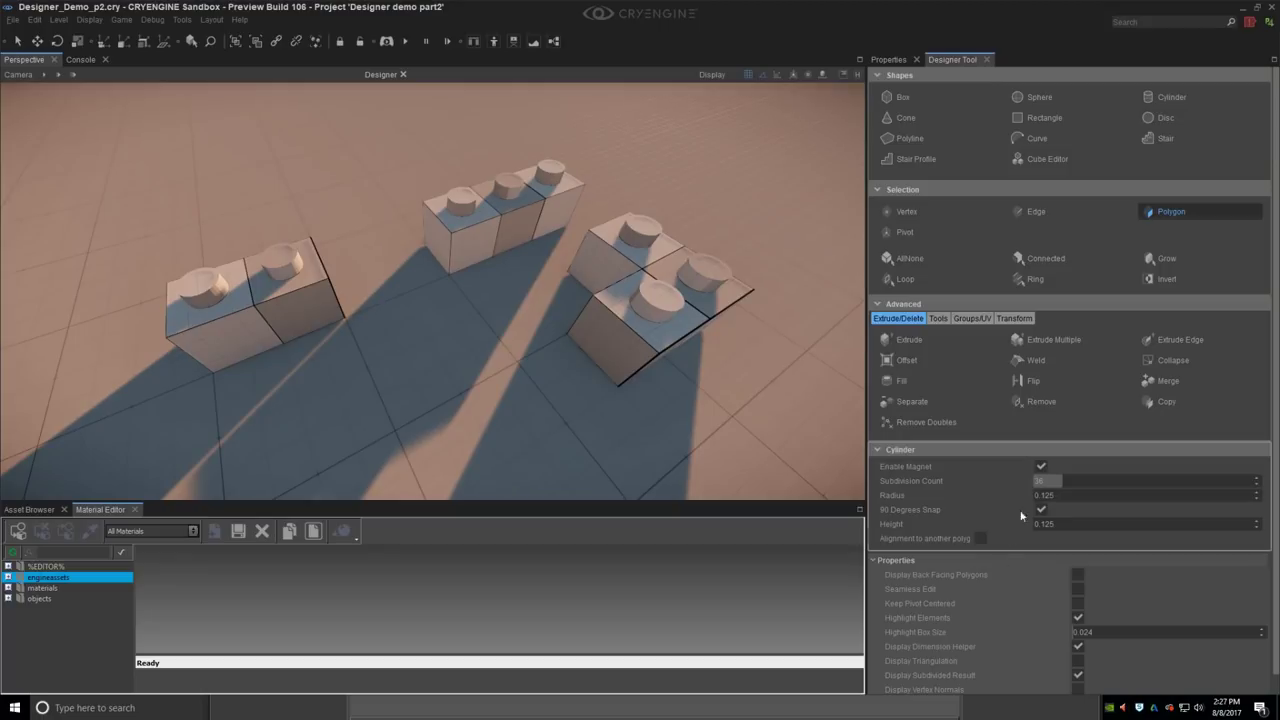
pyautogui.click(1015, 318)
pyautogui.click(972, 318)
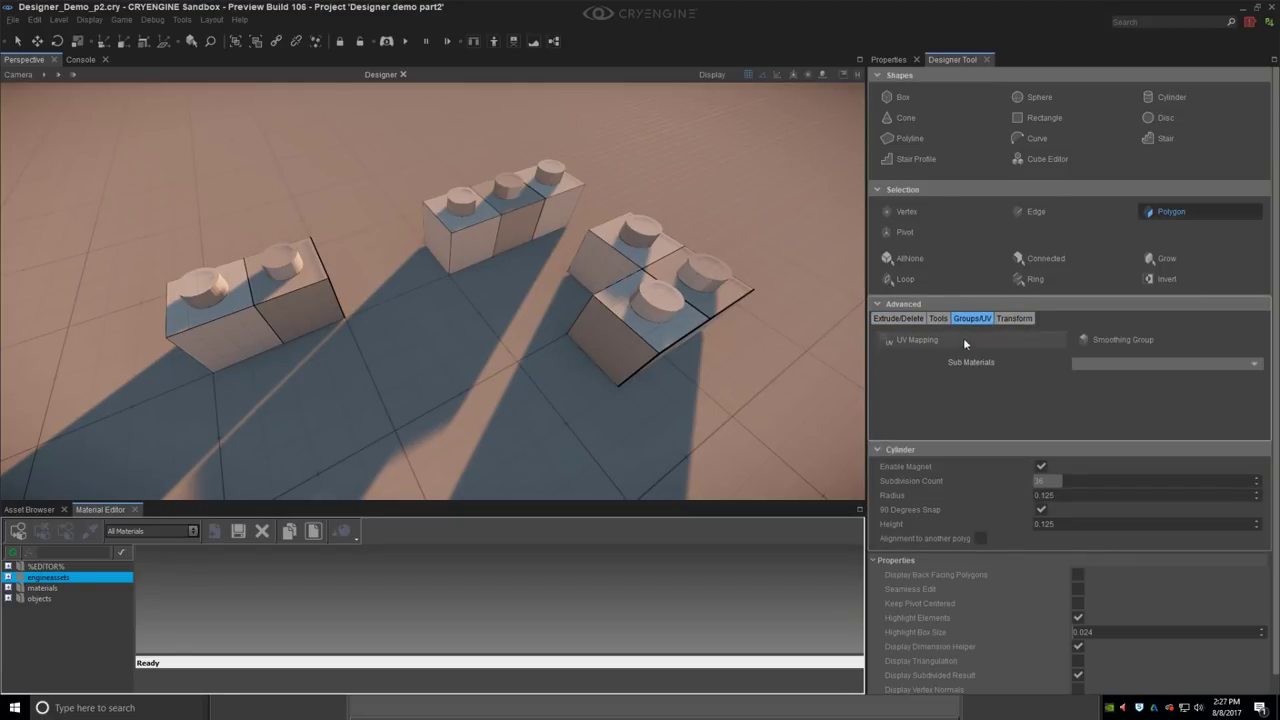
pyautogui.click(916, 339)
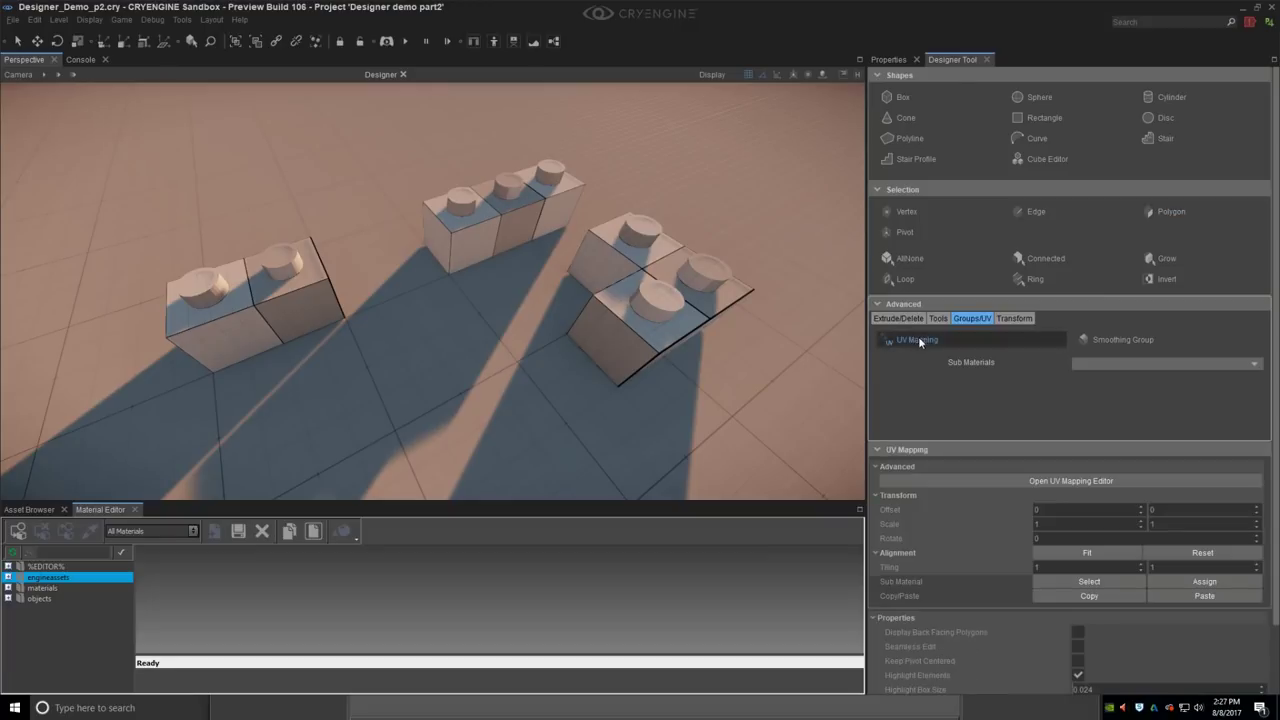
pyautogui.click(1075, 481)
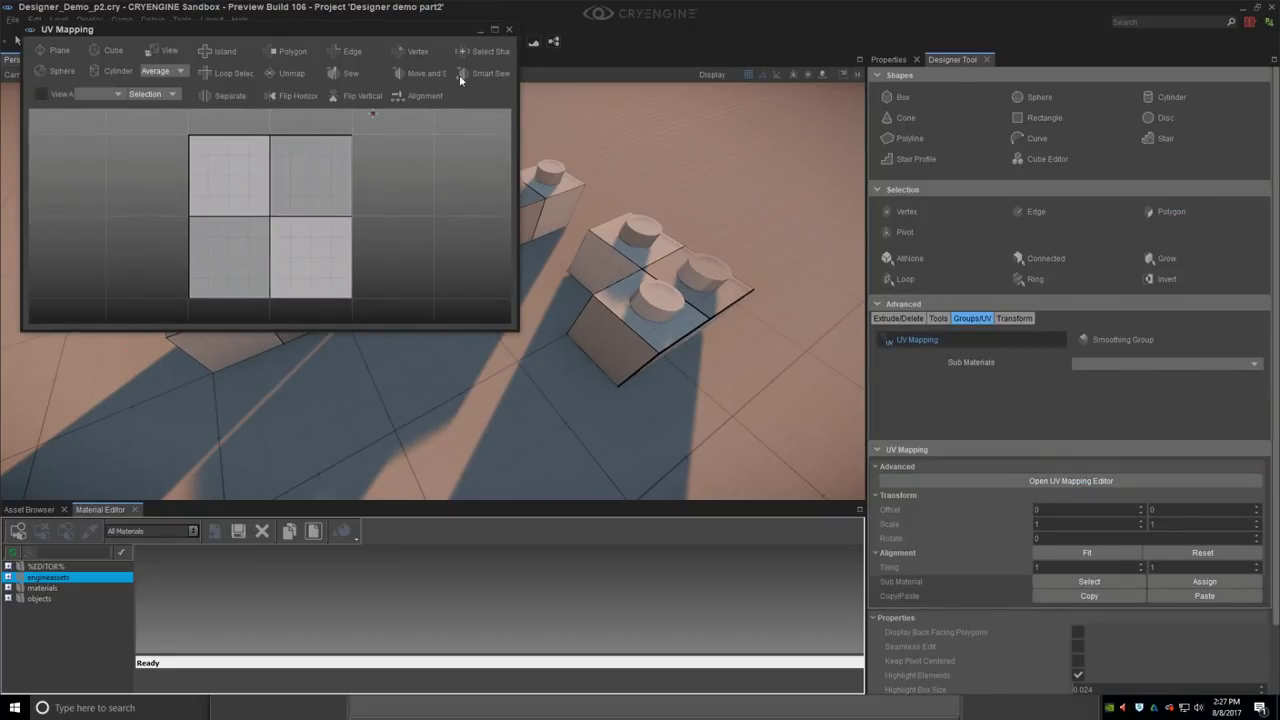
# Step: Dock the UV Mapping window alongside the Material Editor and enlarge that docked area
pyautogui.moveTo(322, 29); pyautogui.dragTo(433, 597)
pyautogui.moveTo(480, 506); pyautogui.dragTo(529, 340)
pyautogui.moveTo(504, 233); pyautogui.dragTo(480, 248, button='right')
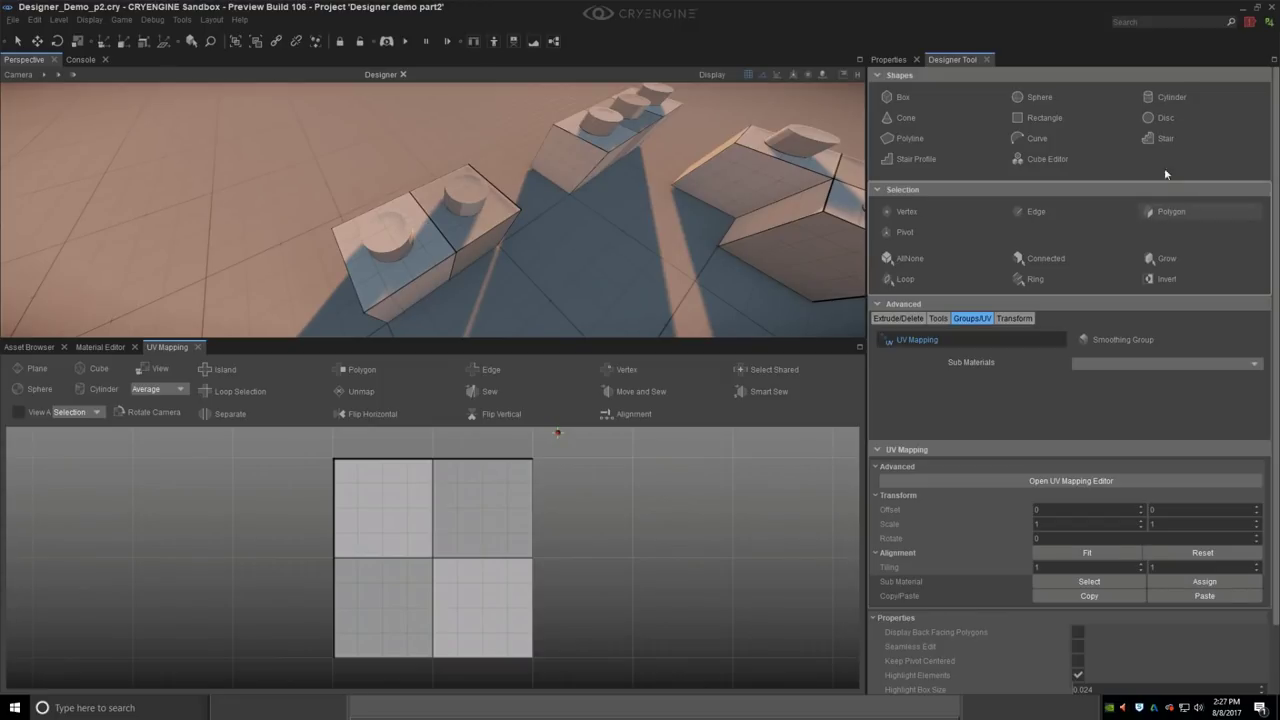
# Step: Leave polygon selection on the blocks and bring up the Material Editor
pyautogui.click(1159, 211)
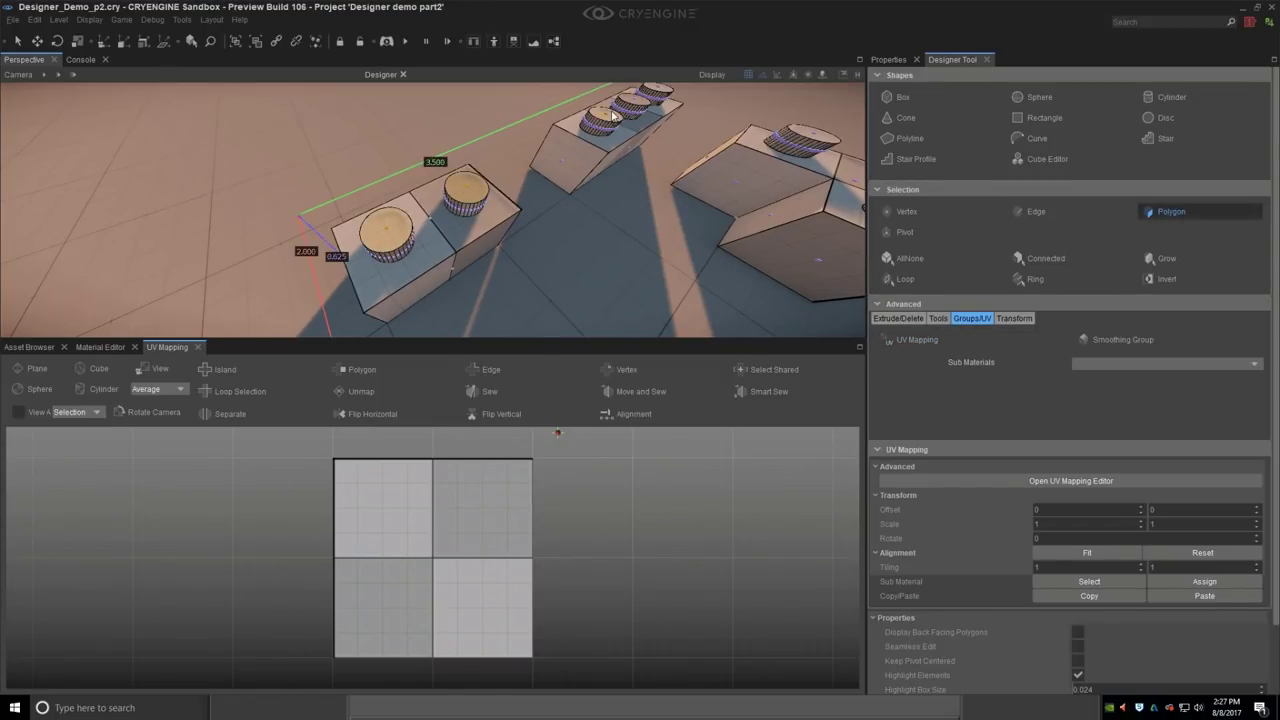
pyautogui.press('Escape')
pyautogui.moveTo(490, 220); pyautogui.dragTo(463, 245, button='right')
pyautogui.click(117, 348)
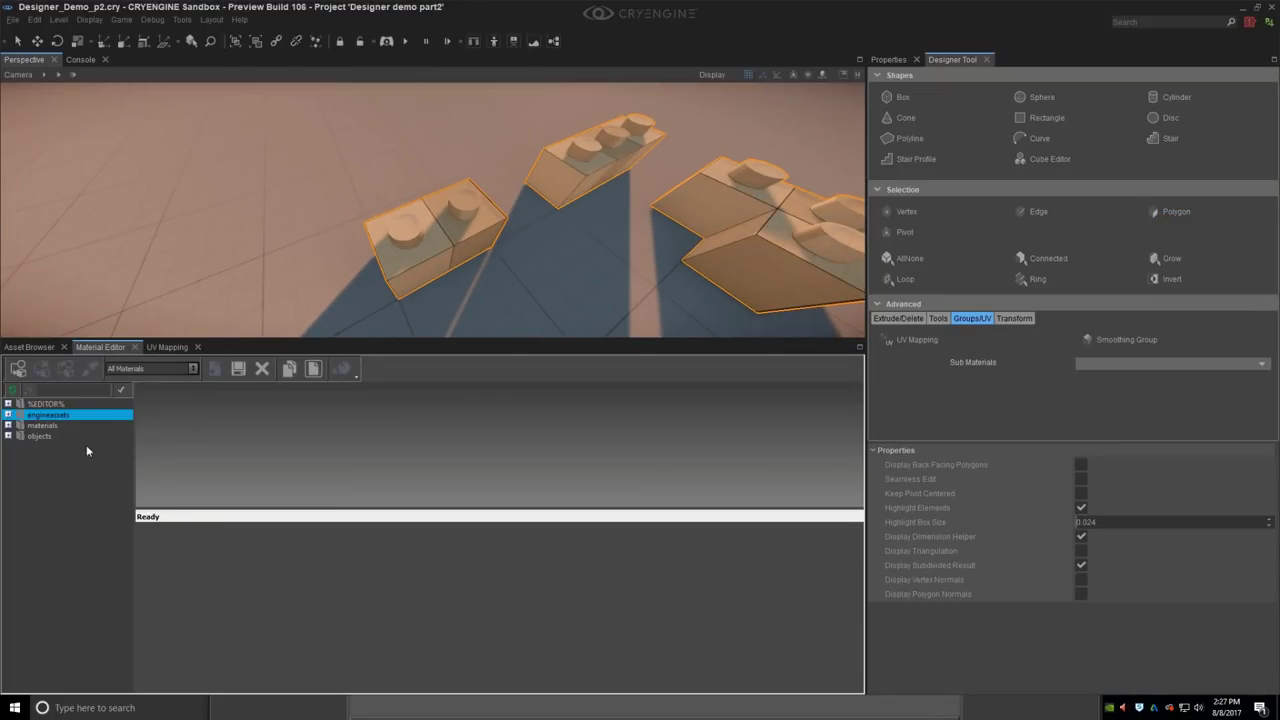
# Step: Choose crygo_multimat from the materials folder and assign it to the selected blocks
pyautogui.doubleClick(38, 436)
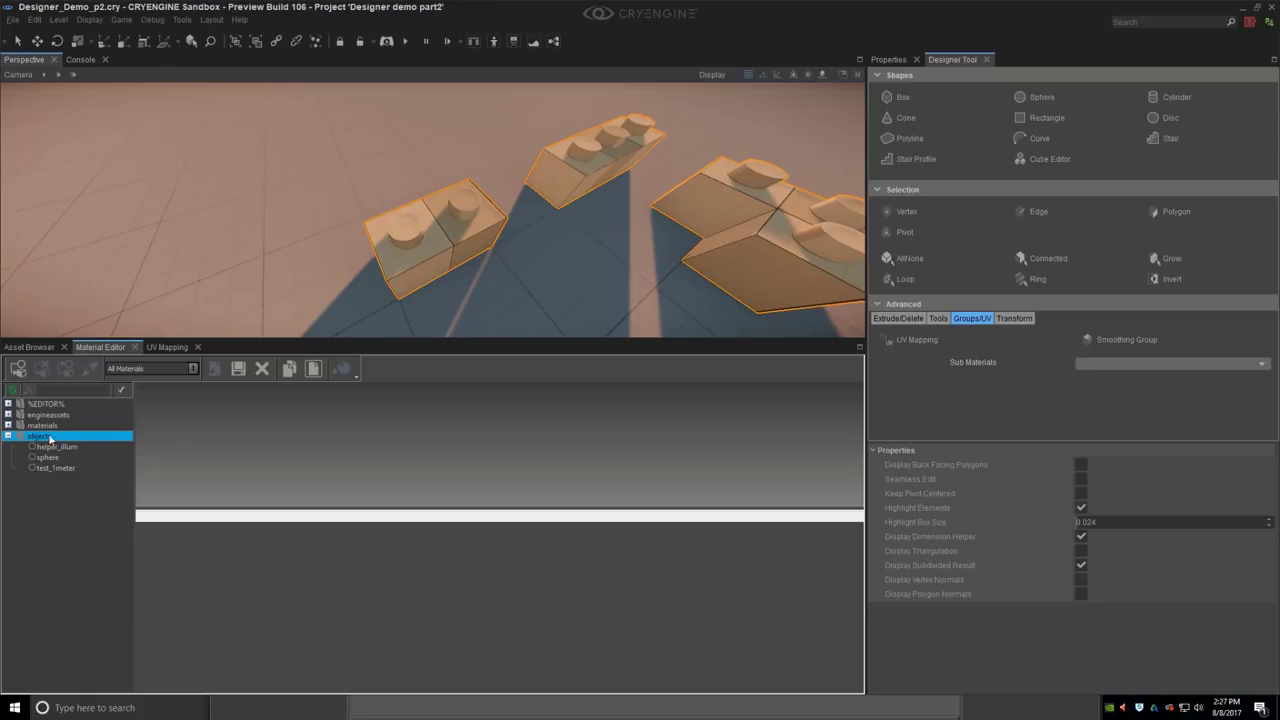
pyautogui.doubleClick(38, 437)
pyautogui.doubleClick(42, 426)
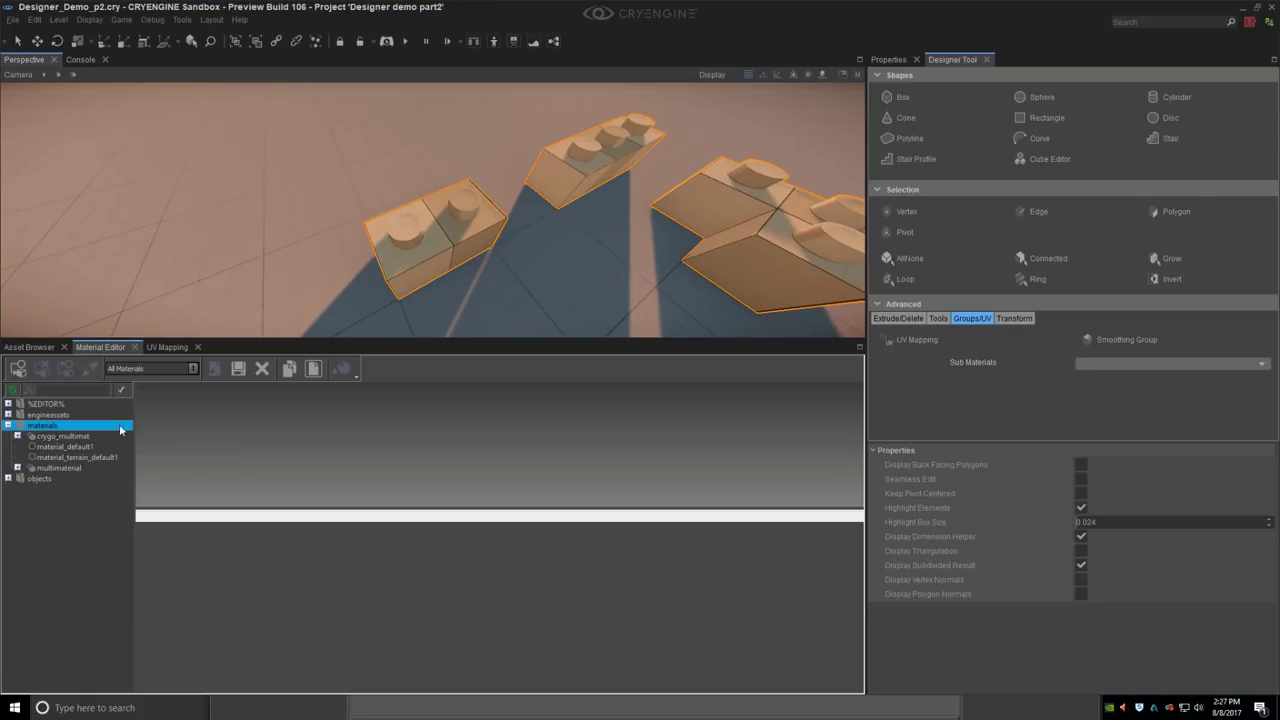
pyautogui.click(82, 437)
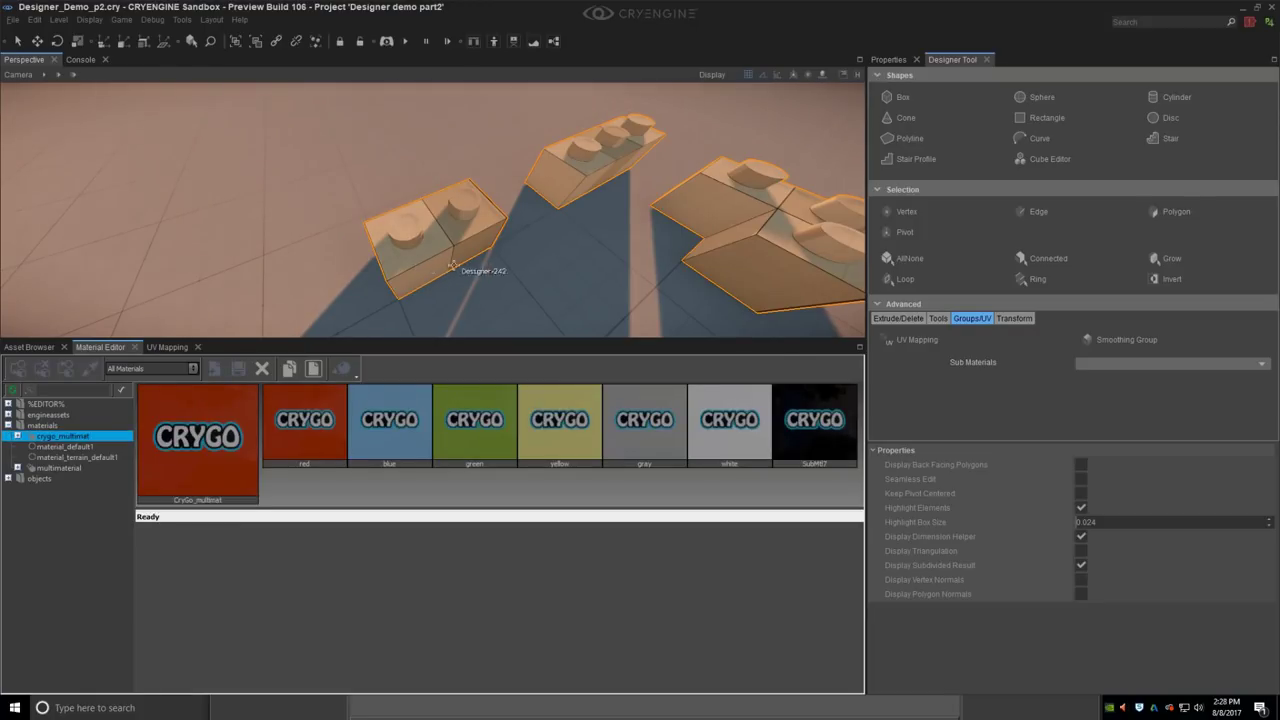
pyautogui.click(20, 370)
pyautogui.moveTo(455, 262); pyautogui.dragTo(468, 270, button='right')
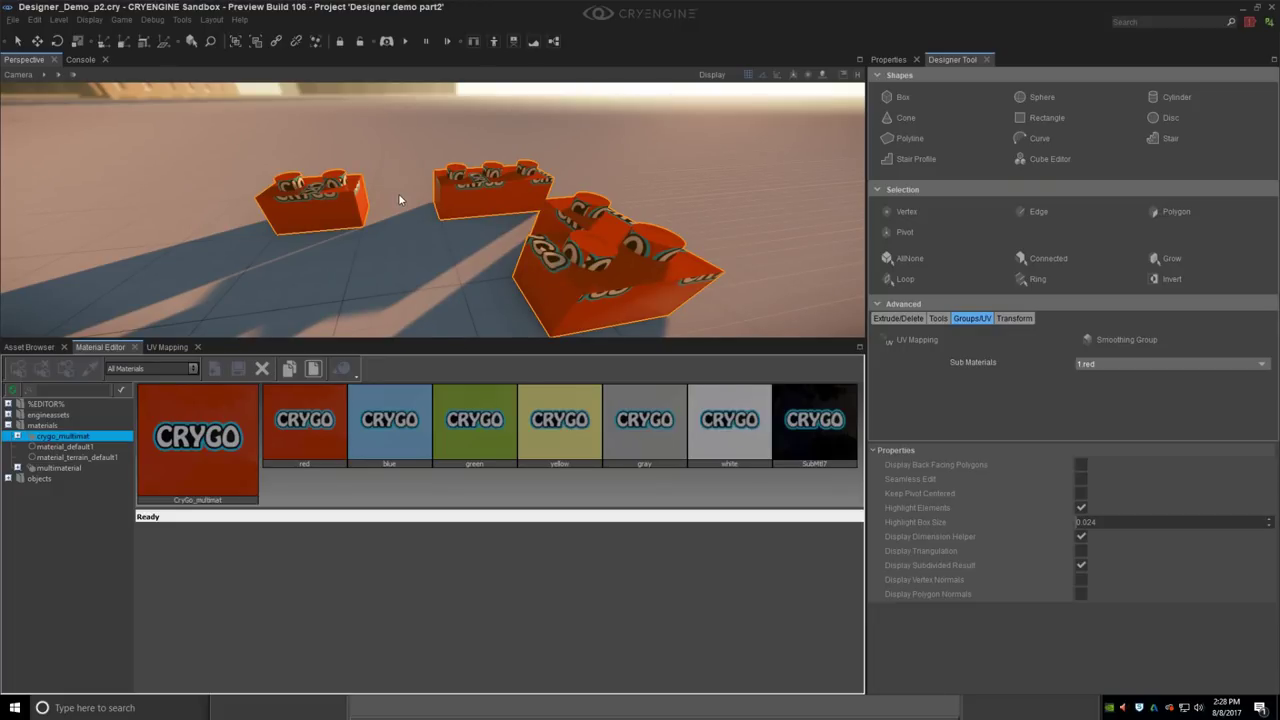
pyautogui.moveTo(403, 194); pyautogui.dragTo(440, 230, button='right')
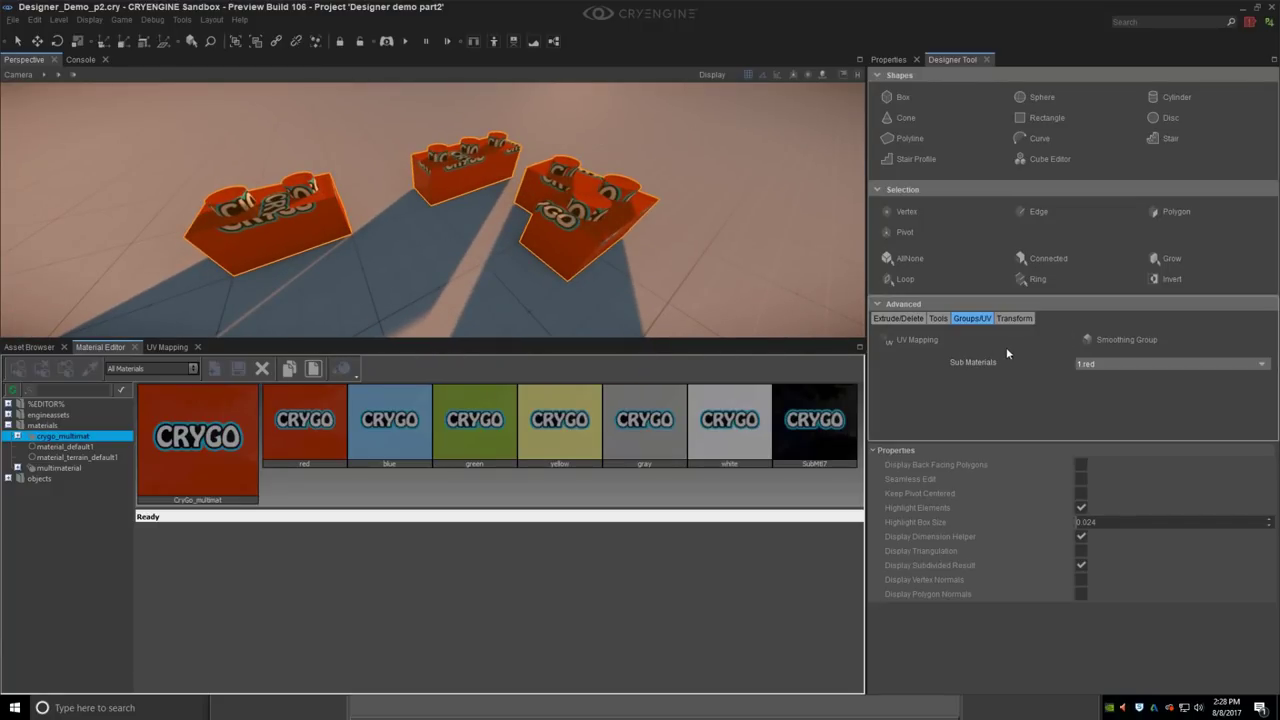
# Step: Select the round top faces of all the studs as polygons and apply a planar UV projection to them
pyautogui.moveTo(351, 236); pyautogui.dragTo(464, 268, button='right')
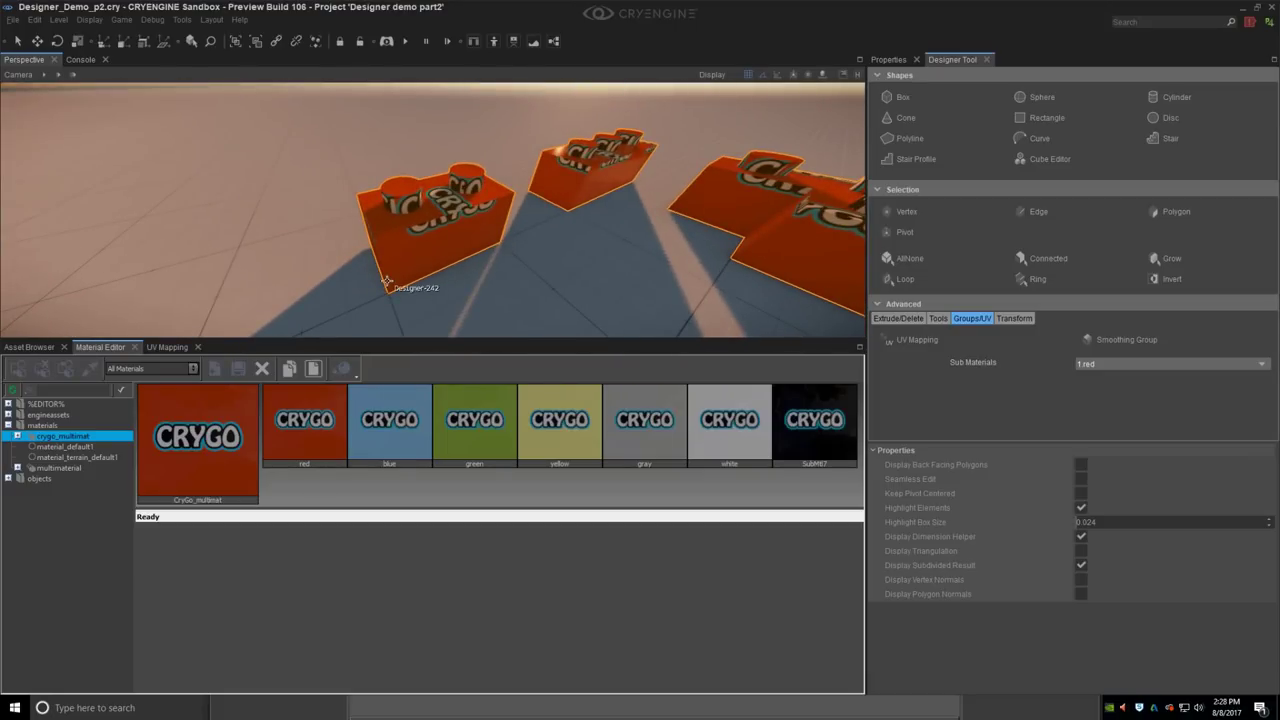
pyautogui.click(1147, 213)
pyautogui.moveTo(500, 208); pyautogui.dragTo(574, 252, button='middle')
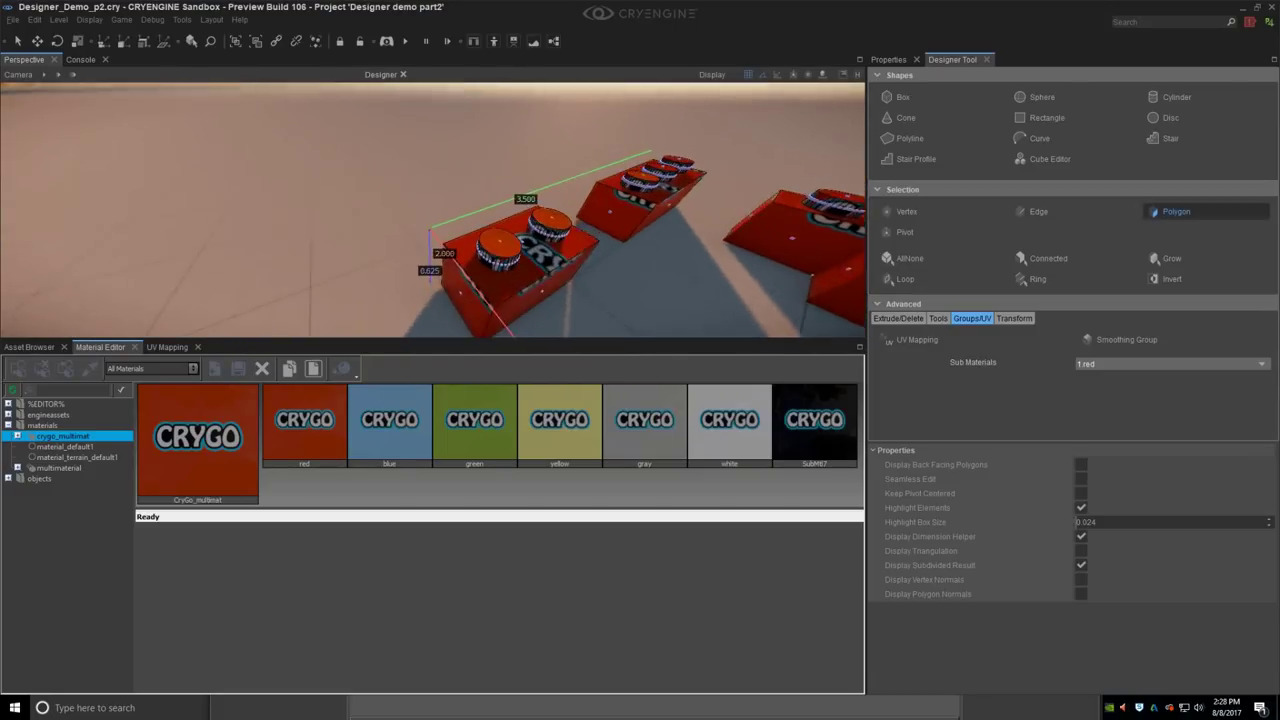
pyautogui.scroll(3, 575, 252)
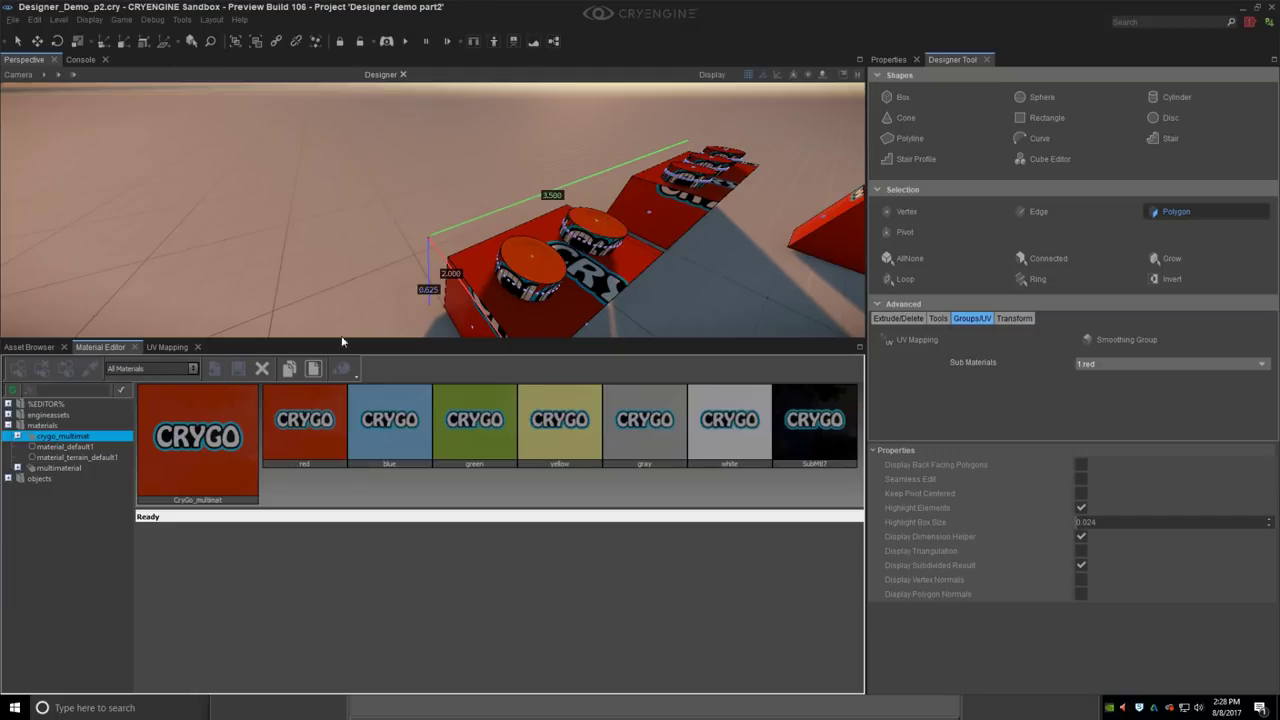
pyautogui.click(166, 347)
pyautogui.scroll(1, 603, 192)
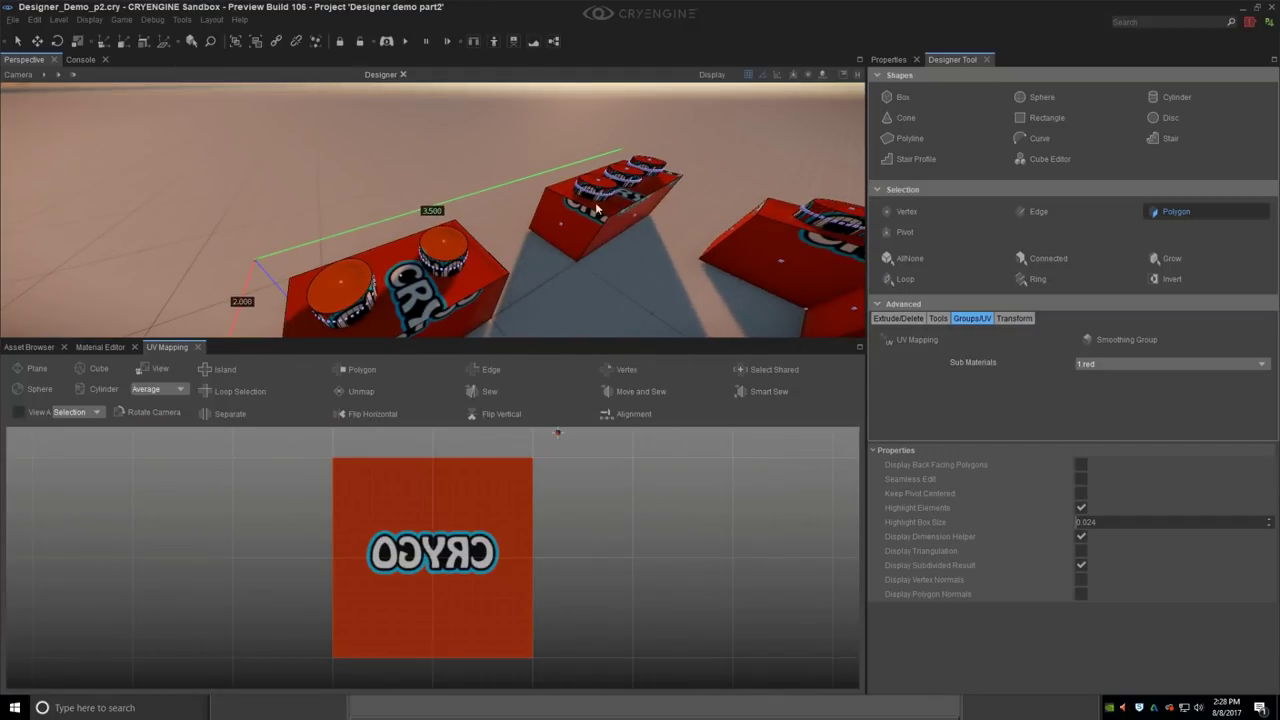
pyautogui.moveTo(584, 180); pyautogui.dragTo(500, 225, button='middle')
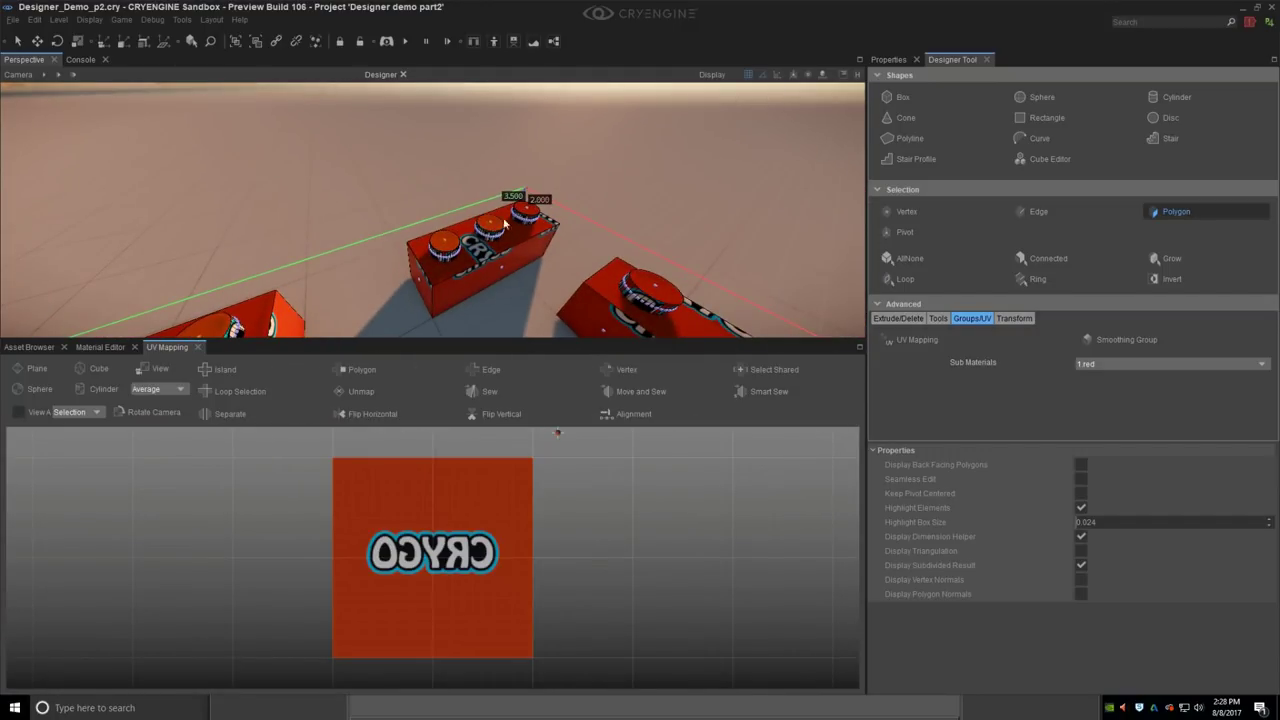
pyautogui.moveTo(659, 295); pyautogui.dragTo(606, 245, button='right')
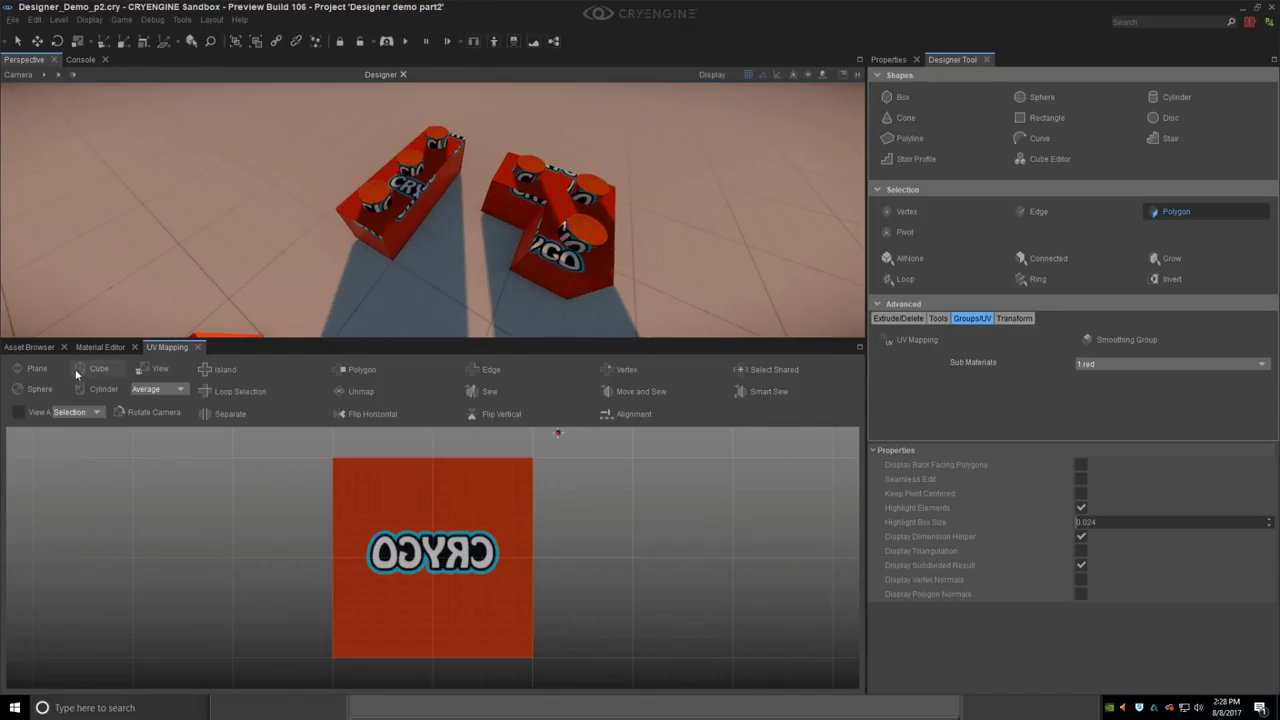
pyautogui.click(40, 371)
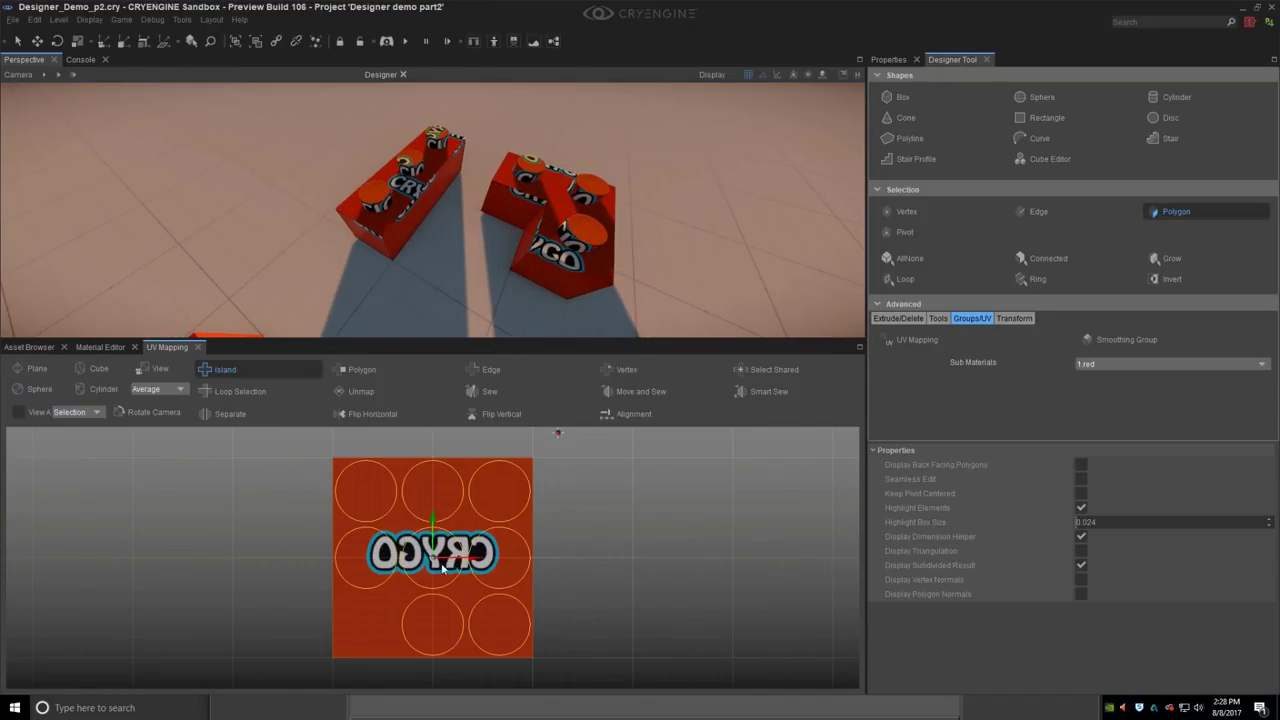
# Step: Move the outer stud-top UV islands horizontally onto the ones in the middle column of the texture
pyautogui.click(398, 491)
pyautogui.press('2')
pyautogui.click(371, 491)
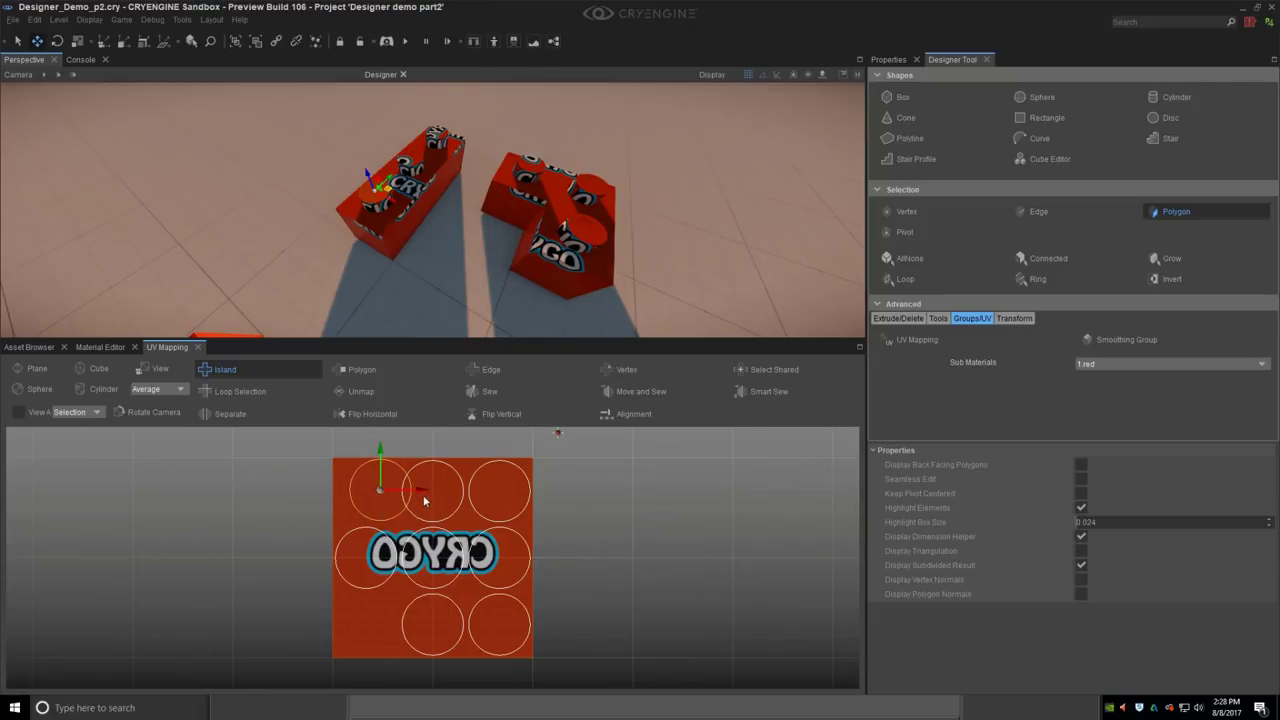
pyautogui.moveTo(422, 494); pyautogui.dragTo(474, 495)
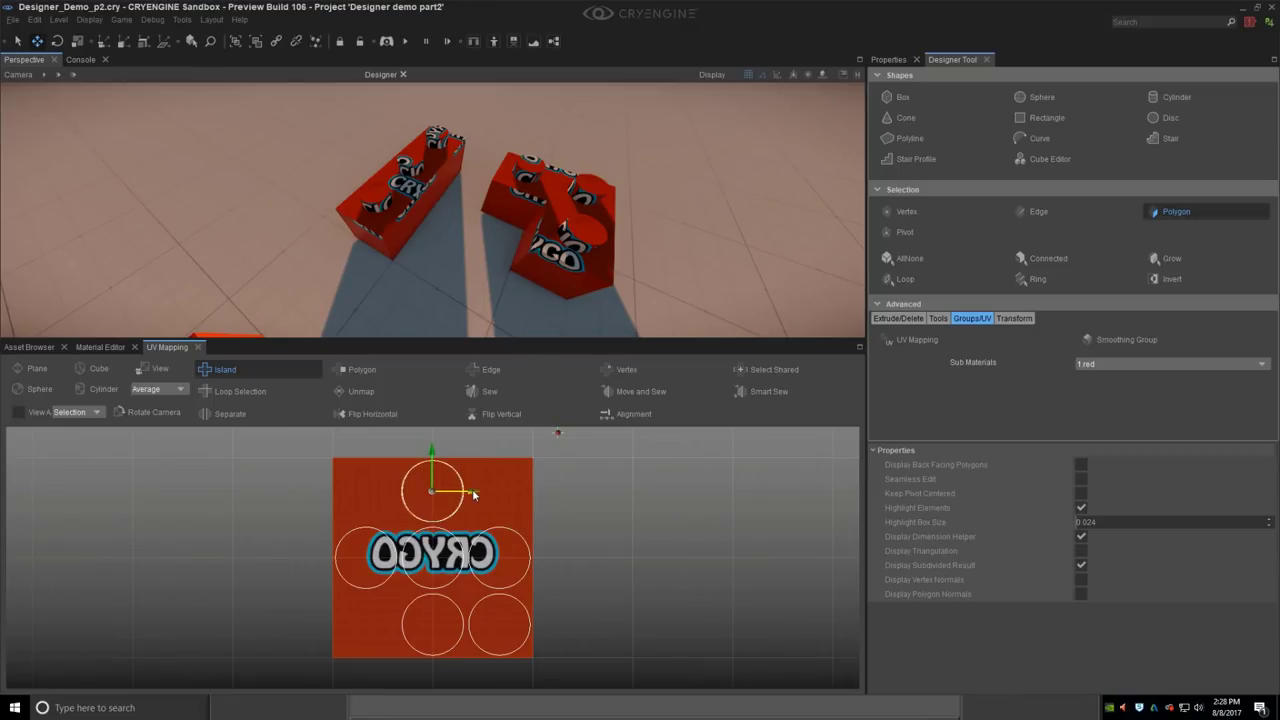
pyautogui.click(497, 541)
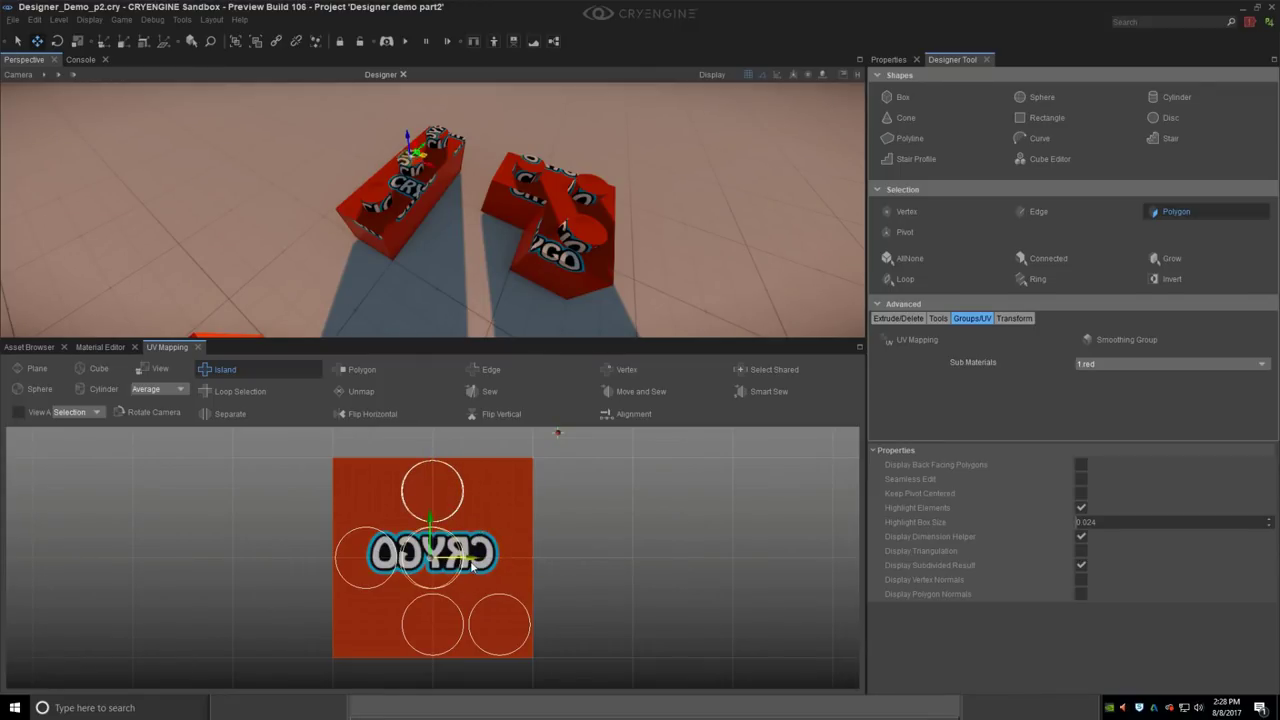
pyautogui.click(382, 560)
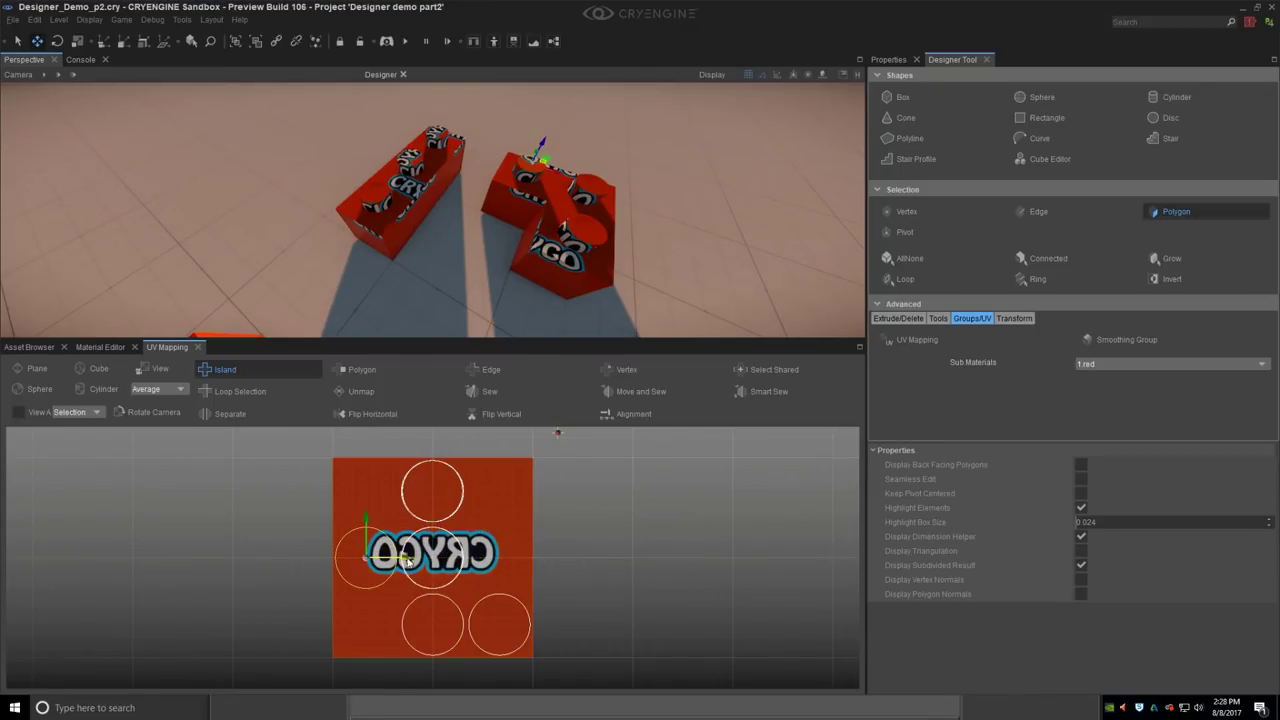
pyautogui.moveTo(408, 563); pyautogui.dragTo(474, 557)
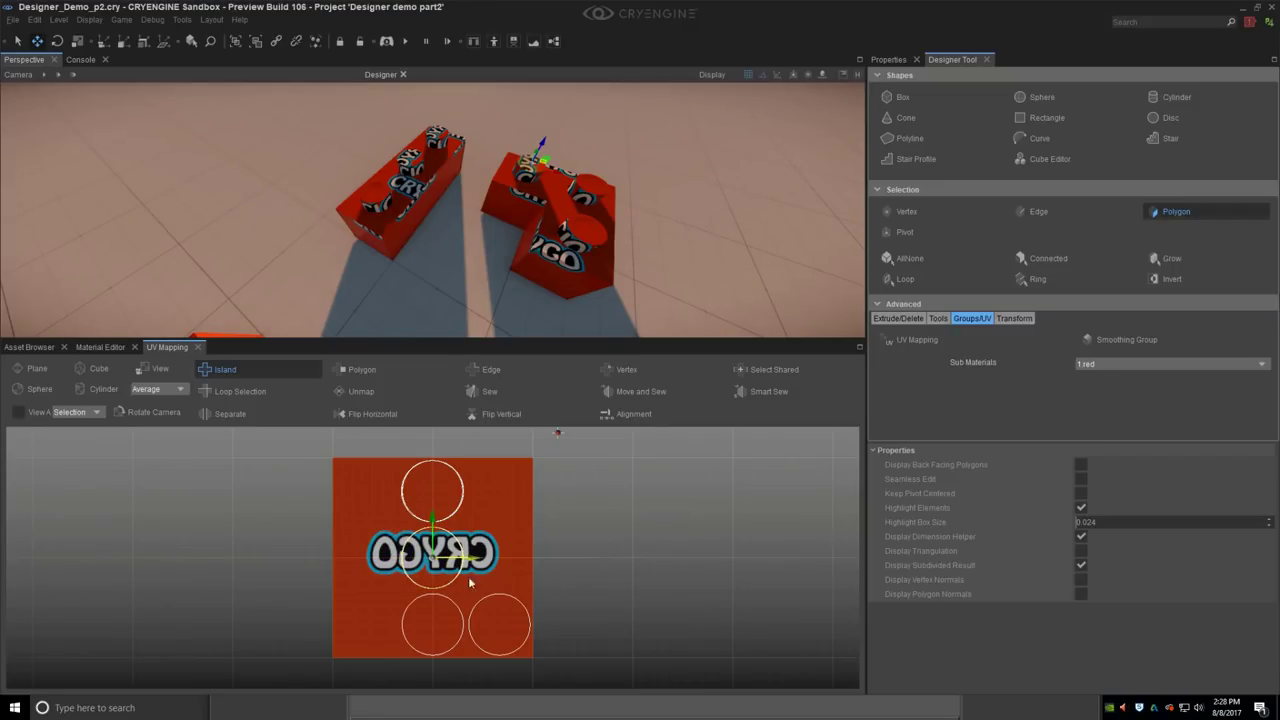
pyautogui.click(462, 621)
pyautogui.click(505, 632)
pyautogui.moveTo(505, 632); pyautogui.dragTo(439, 632)
# Step: Shift the lower and middle stacks of circular islands upward so all stud tops overlap in one stack
pyautogui.moveTo(354, 598); pyautogui.dragTo(472, 656)
pyautogui.moveTo(433, 585); pyautogui.dragTo(433, 523)
pyautogui.moveTo(343, 556); pyautogui.dragTo(493, 610)
pyautogui.moveTo(432, 522); pyautogui.dragTo(428, 457)
# Step: Scale the stacked stud-top islands until they enclose the whole CRYGO logo, and flip them horizontally
pyautogui.moveTo(339, 436); pyautogui.dragTo(514, 550)
pyautogui.moveTo(433, 455); pyautogui.dragTo(686, 489)
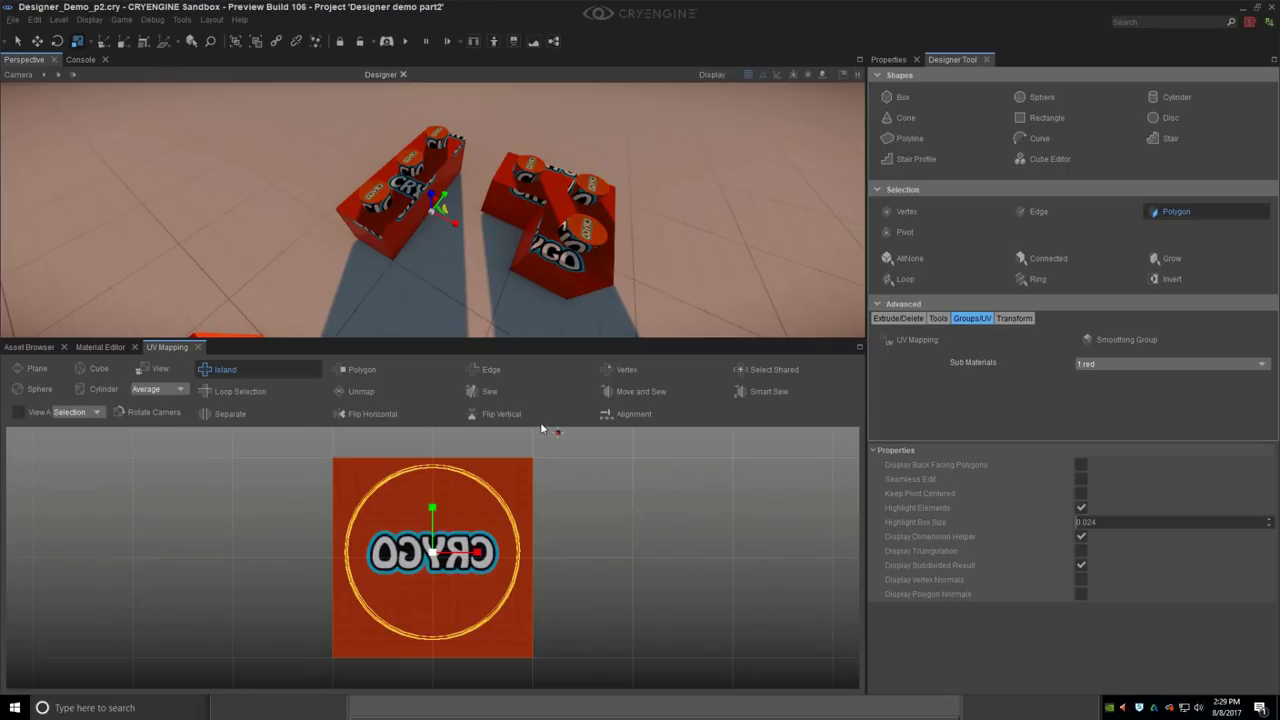
pyautogui.click(398, 414)
pyautogui.moveTo(531, 303)
pyautogui.mouseDown(button='right')
pyautogui.moveTo(500, 300)
pyautogui.moveTo(536, 300)
pyautogui.mouseUp(button='right')
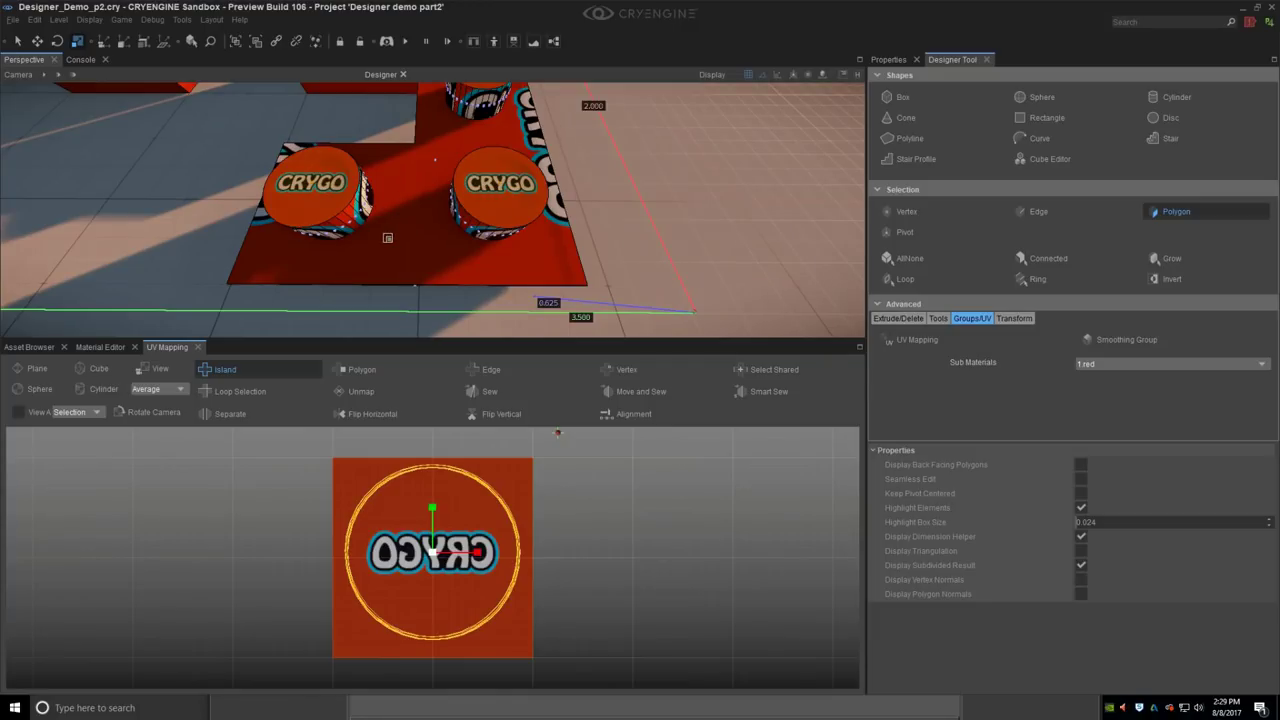
pyautogui.moveTo(387, 241)
pyautogui.mouseDown(button='right')
pyautogui.moveTo(440, 230)
pyautogui.moveTo(387, 241)
pyautogui.mouseUp(button='right')
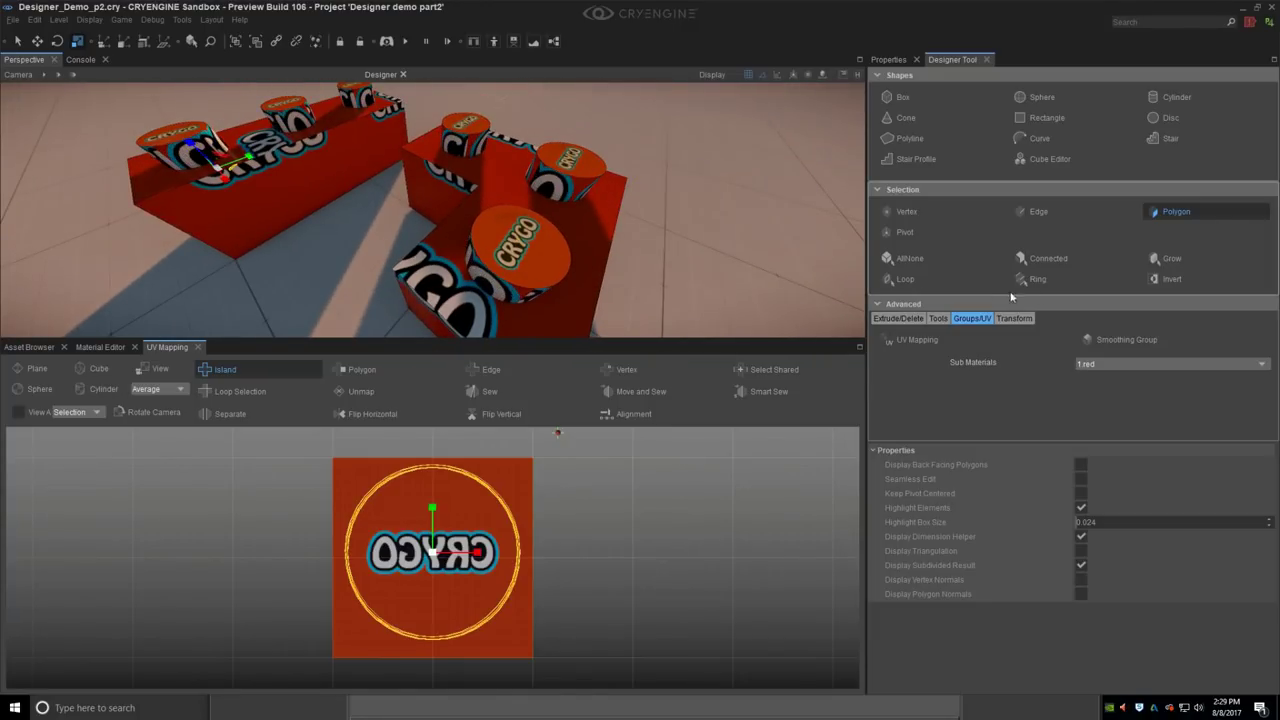
# Step: Invert the polygon selection and apply a cube UV projection to the remaining block faces
pyautogui.click(1182, 286)
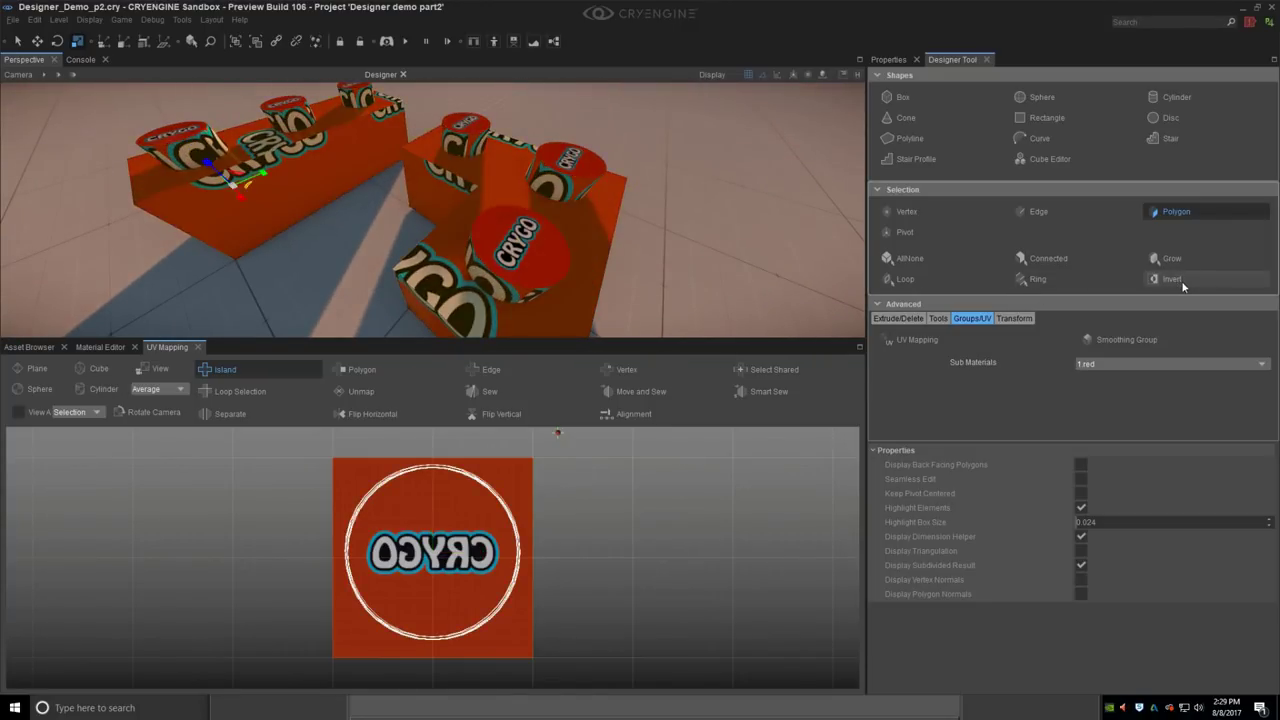
pyautogui.click(95, 369)
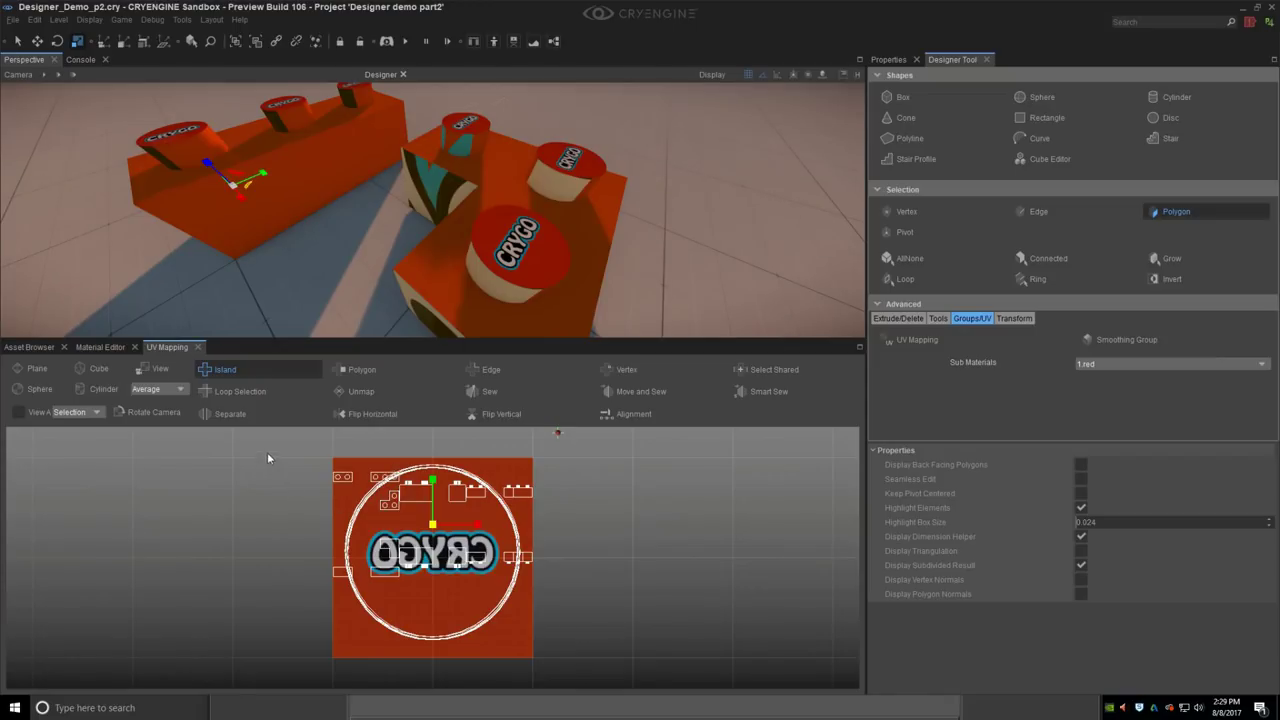
# Step: Move the upper islands and stud-top circles off the texture, and raise the remaining small islands above the CRYGO logo
pyautogui.moveTo(267, 458); pyautogui.dragTo(596, 535)
pyautogui.press('1')
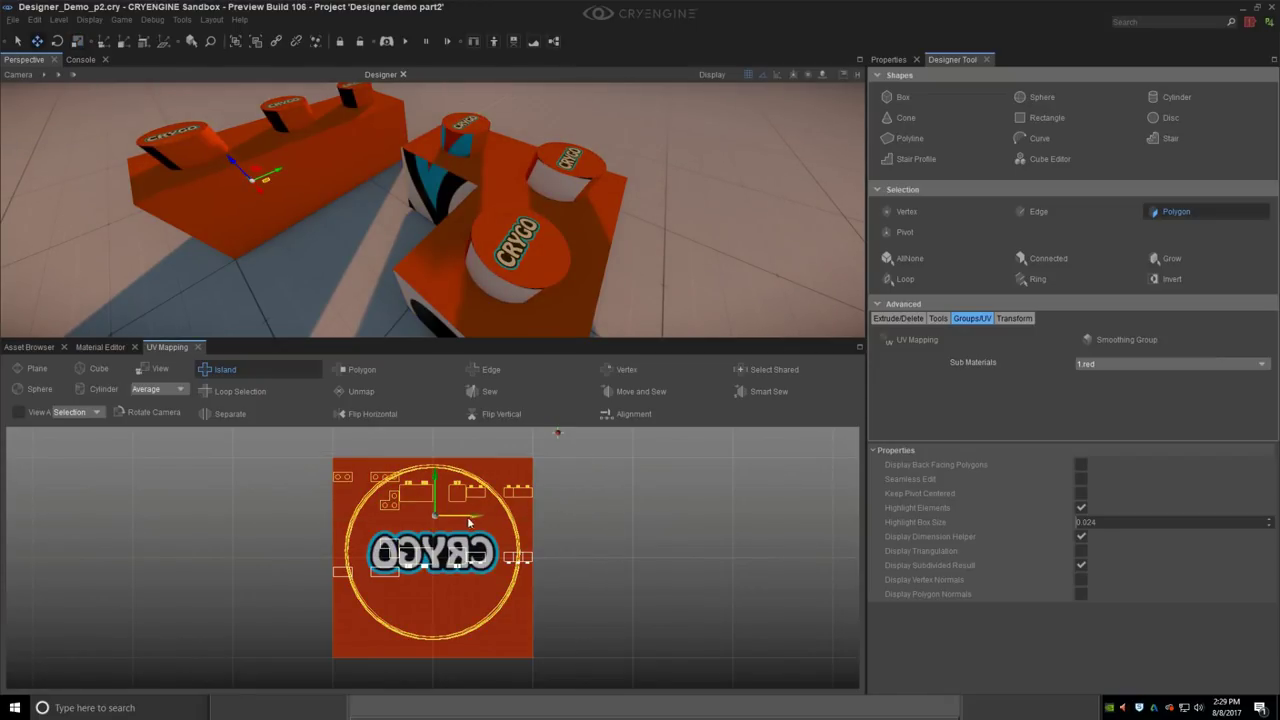
pyautogui.moveTo(513, 519); pyautogui.dragTo(757, 526)
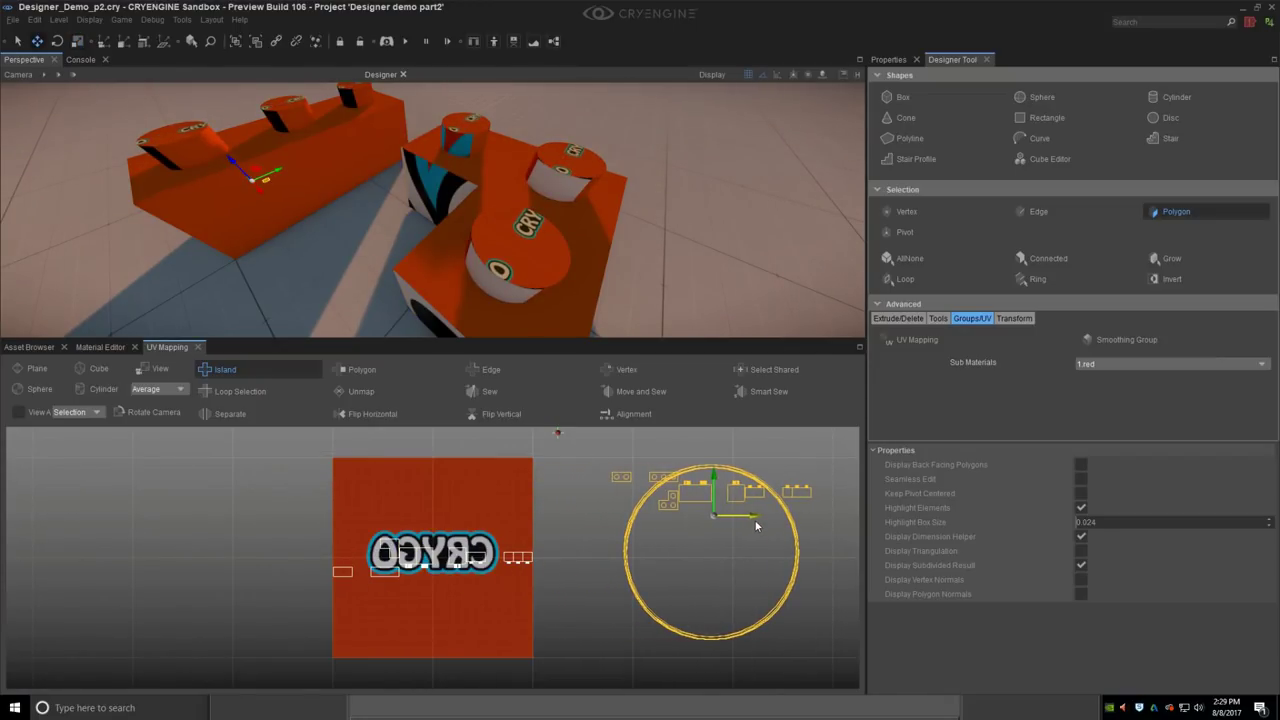
pyautogui.moveTo(298, 512); pyautogui.dragTo(554, 623)
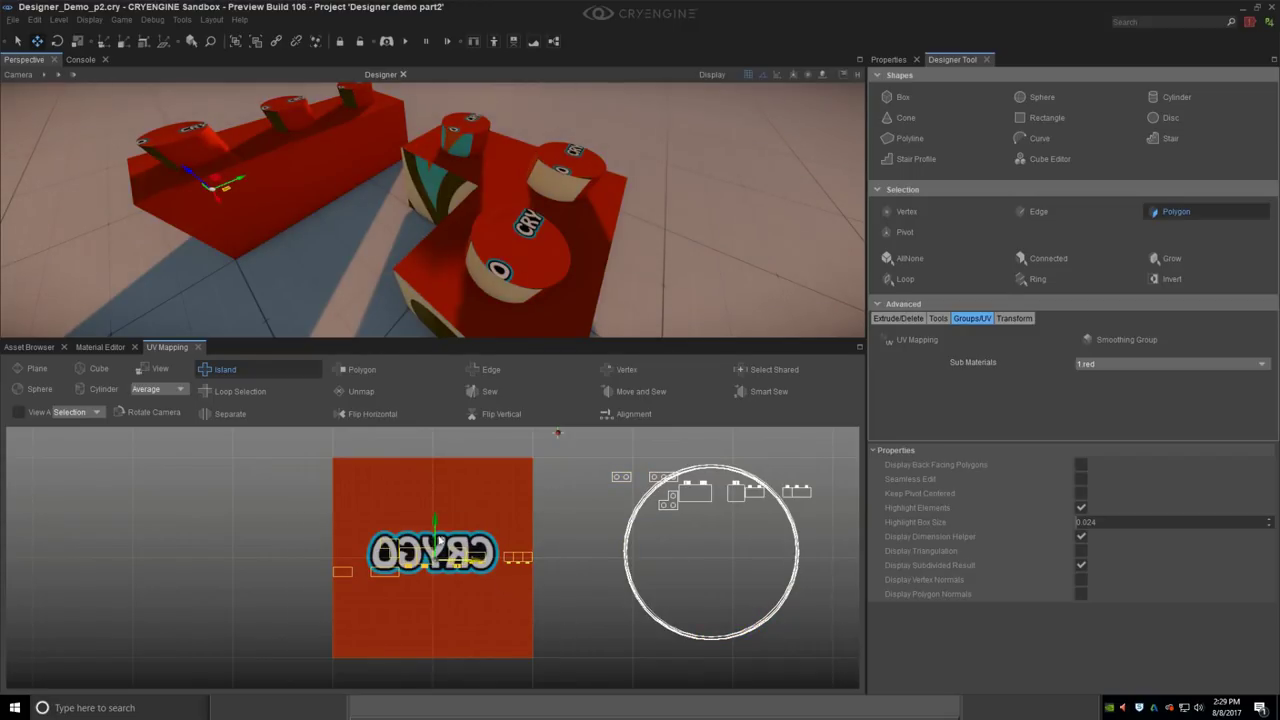
pyautogui.moveTo(436, 521); pyautogui.dragTo(445, 460)
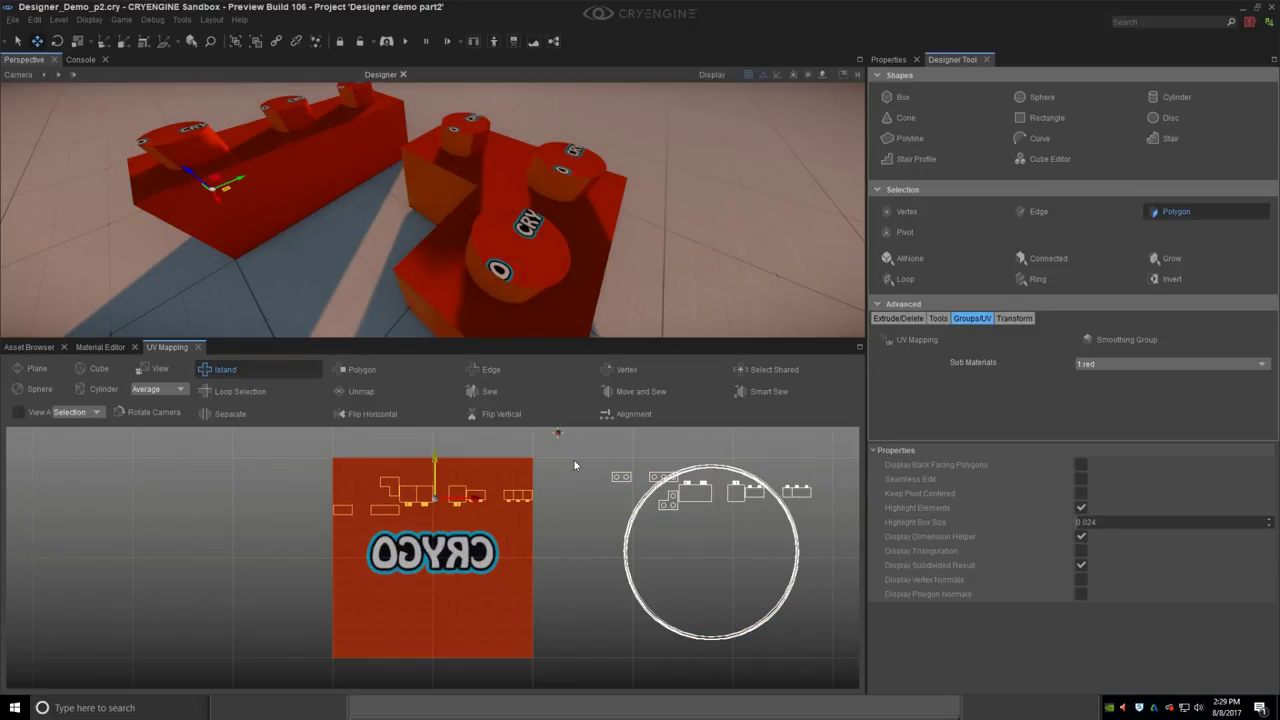
# Step: Lower the stud-top circles away from the small islands, and return those small islands to the plain red area above the logo
pyautogui.moveTo(576, 458); pyautogui.dragTo(833, 516)
pyautogui.moveTo(584, 569); pyautogui.dragTo(756, 635)
pyautogui.moveTo(716, 548); pyautogui.dragTo(716, 603)
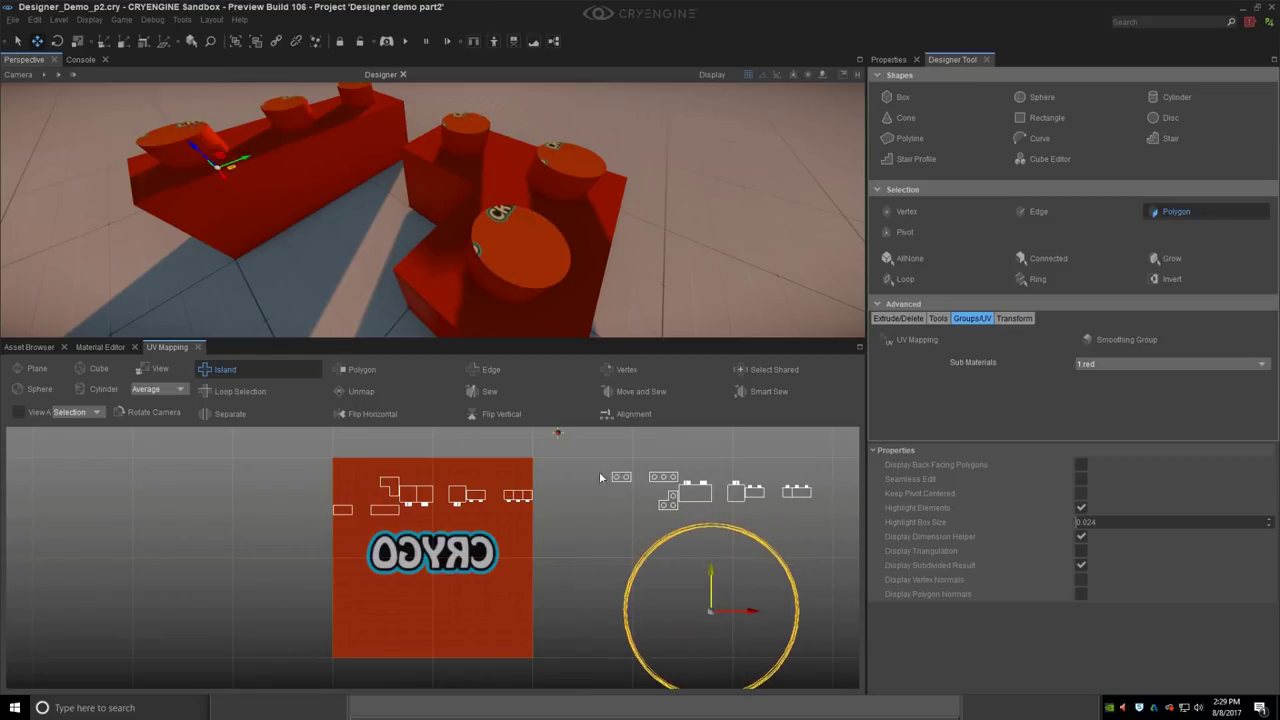
pyautogui.moveTo(575, 457)
pyautogui.mouseDown()
pyautogui.moveTo(829, 517)
pyautogui.moveTo(457, 485)
pyautogui.moveTo(475, 485)
pyautogui.mouseUp()
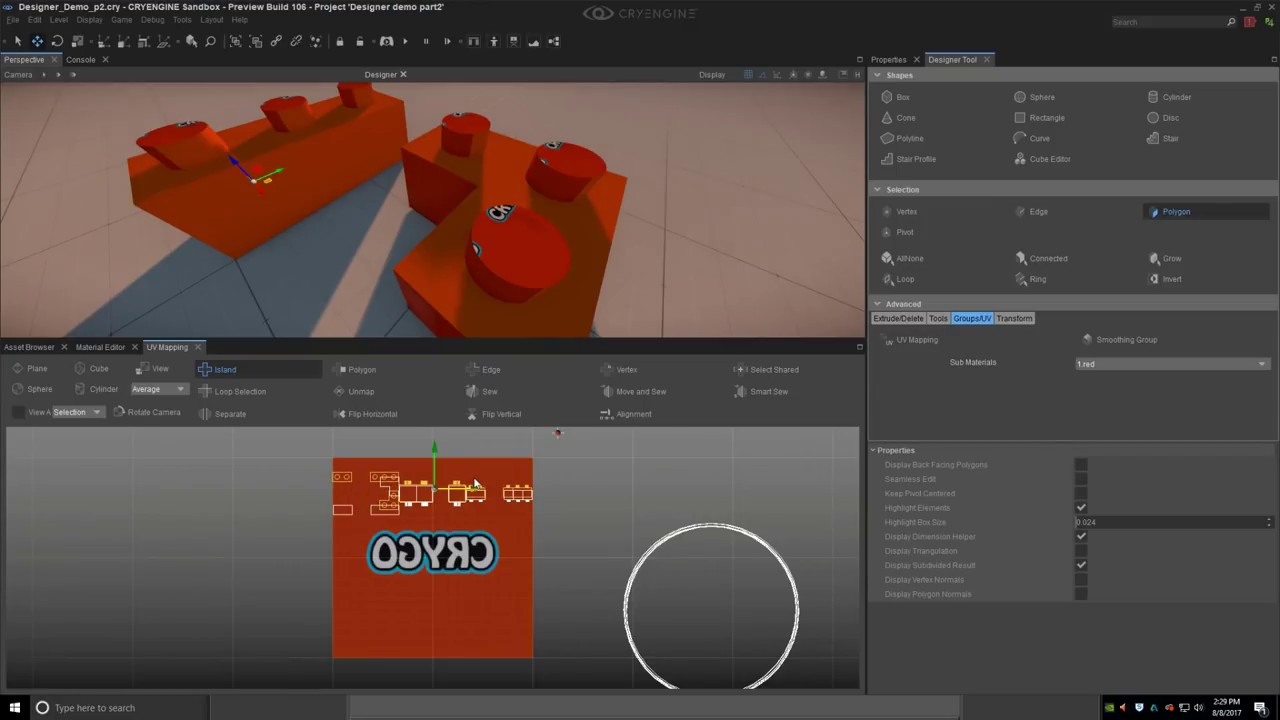
# Step: Try to scale down the stacked stud-top circles beside the texture
pyautogui.moveTo(675, 632); pyautogui.dragTo(653, 589, button='middle')
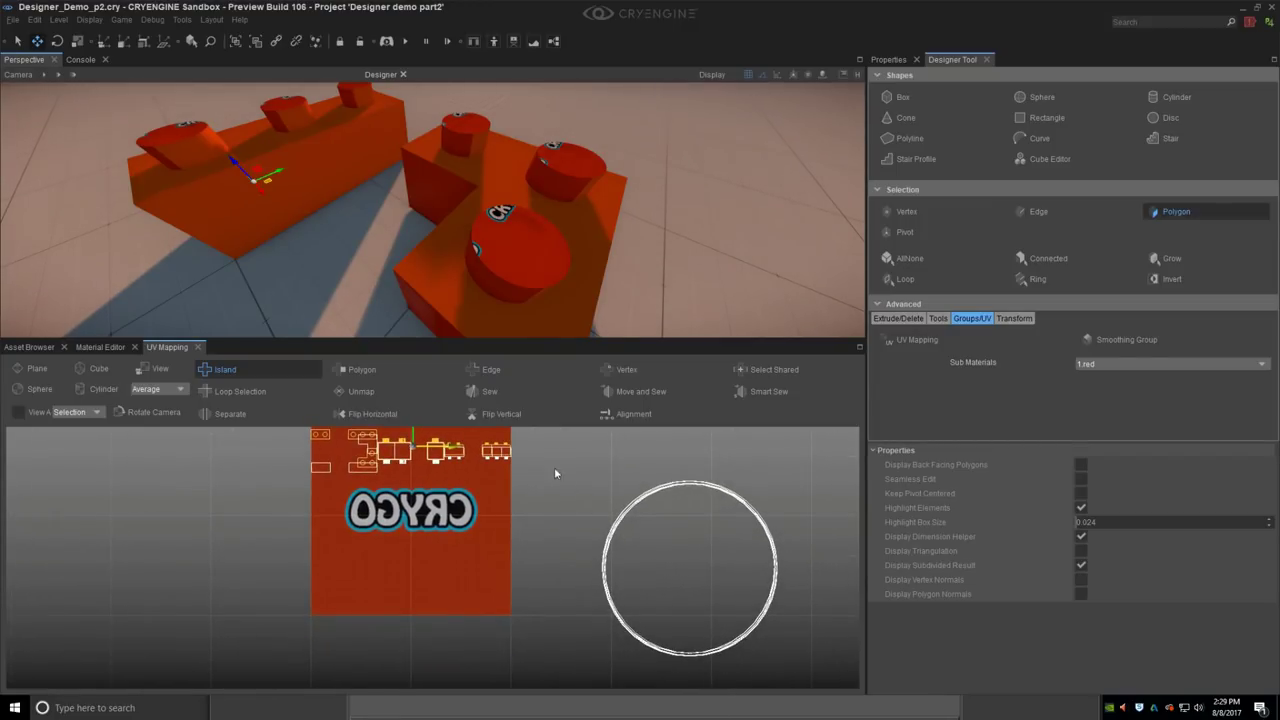
pyautogui.moveTo(572, 460); pyautogui.dragTo(794, 638)
pyautogui.press('3')
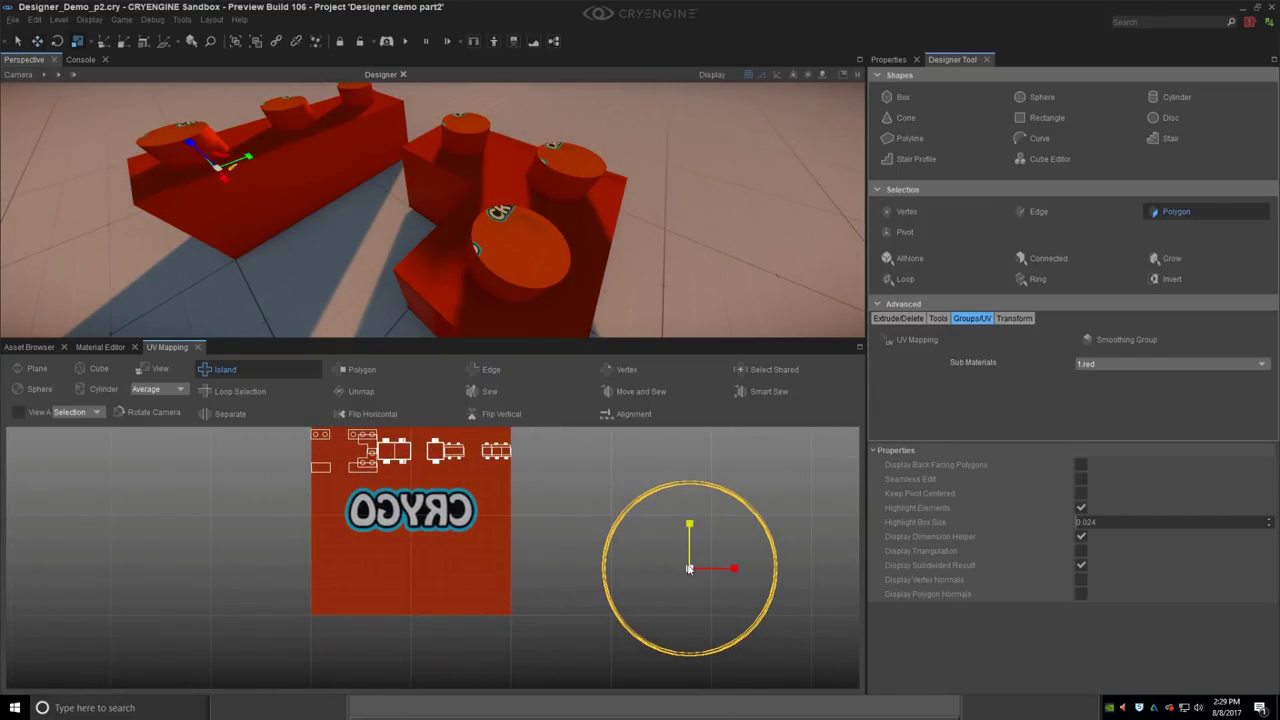
pyautogui.moveTo(689, 568); pyautogui.dragTo(679, 634)
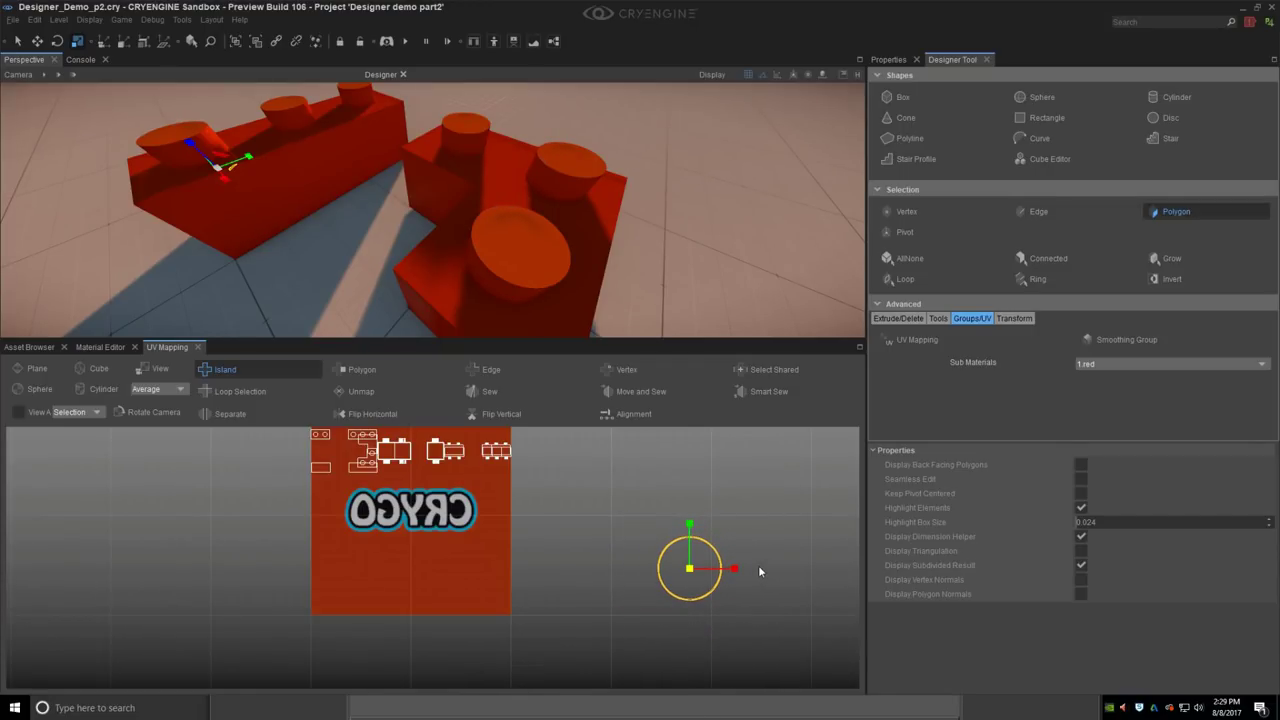
pyautogui.hotkey('ctrl', 'z')
# Step: Enlarge the stacked stud-top circles and move them over the CRYGO logo so they enclose it
pyautogui.click(689, 568)
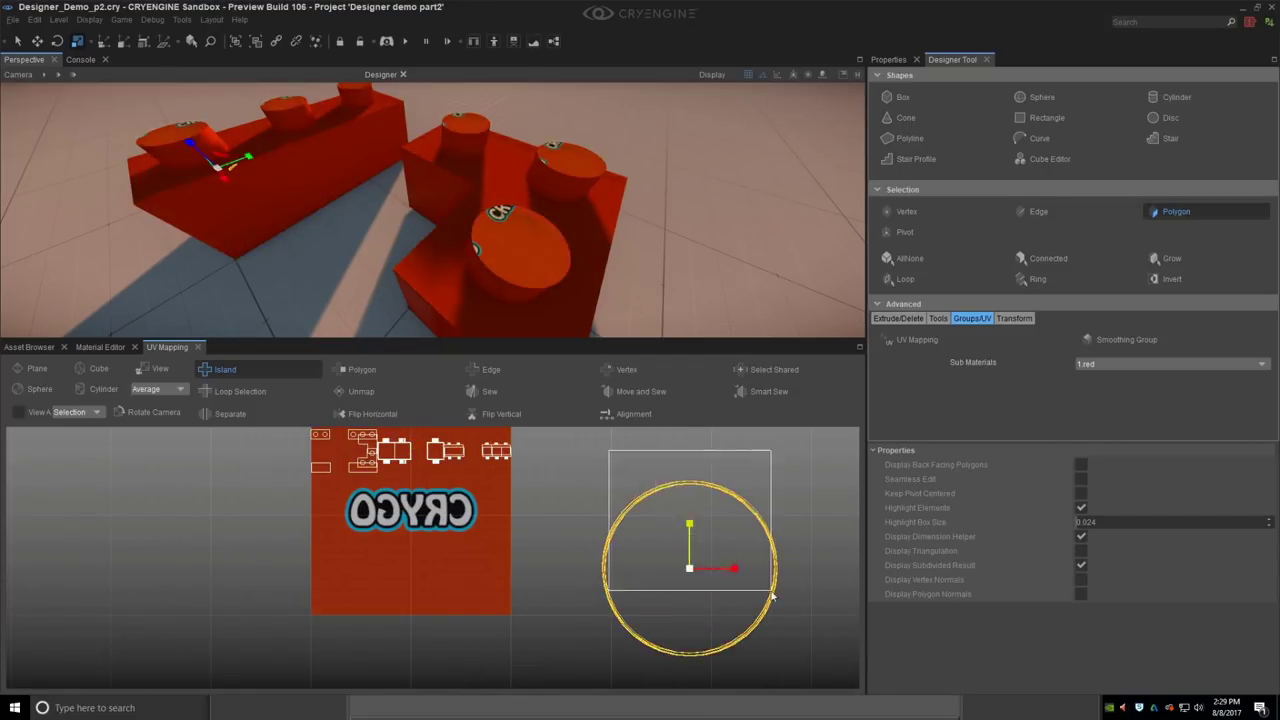
pyautogui.press('1')
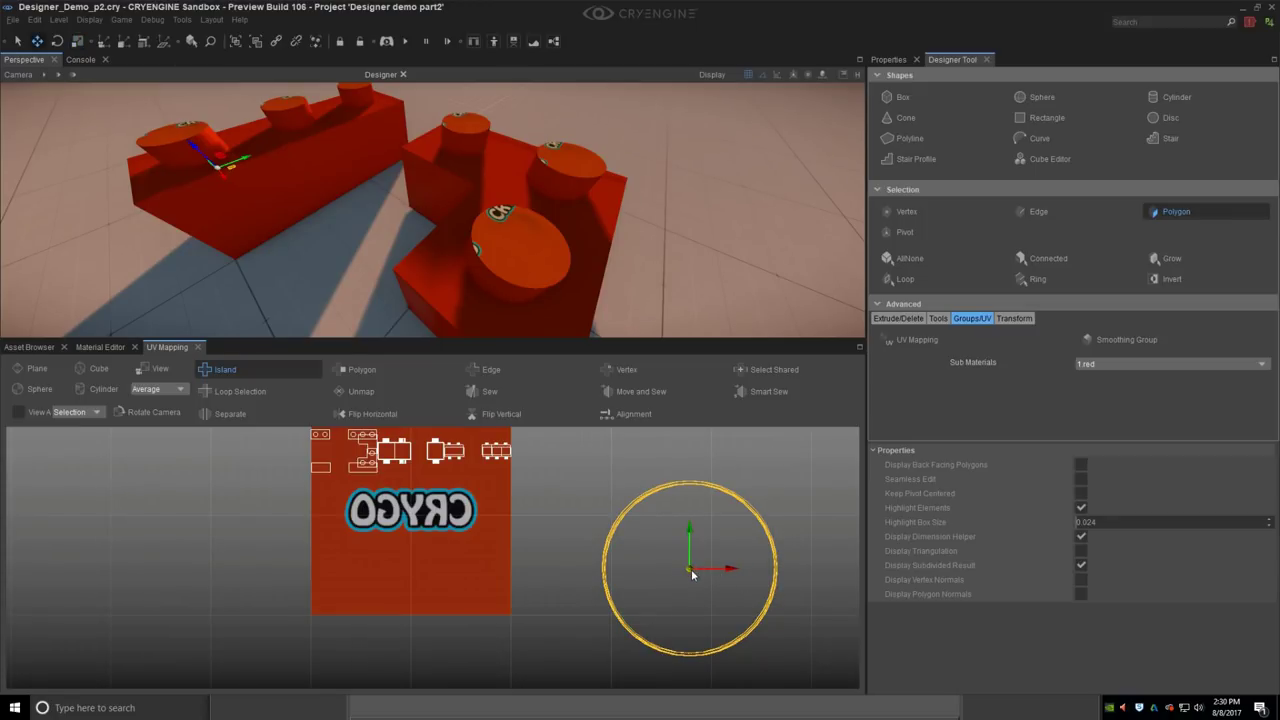
pyautogui.moveTo(689, 568); pyautogui.dragTo(413, 516)
pyautogui.moveTo(620, 279); pyautogui.dragTo(576, 277, button='right')
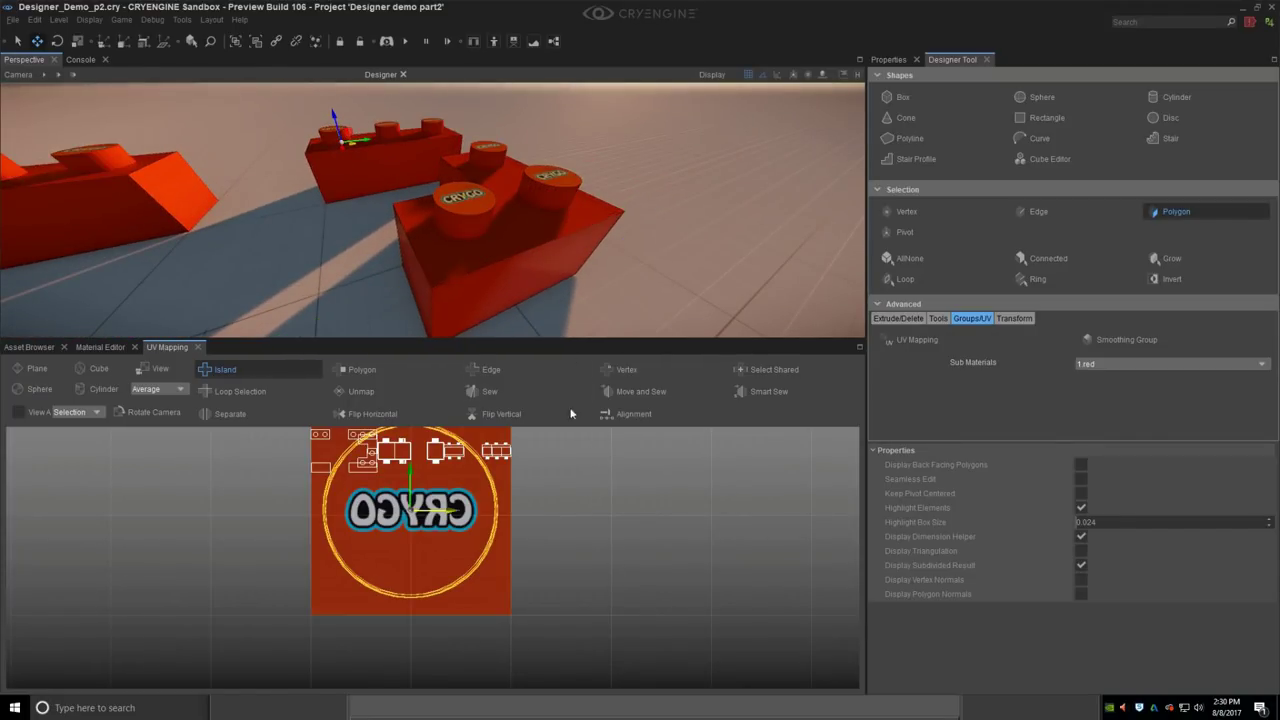
pyautogui.moveTo(539, 268); pyautogui.dragTo(550, 262, button='right')
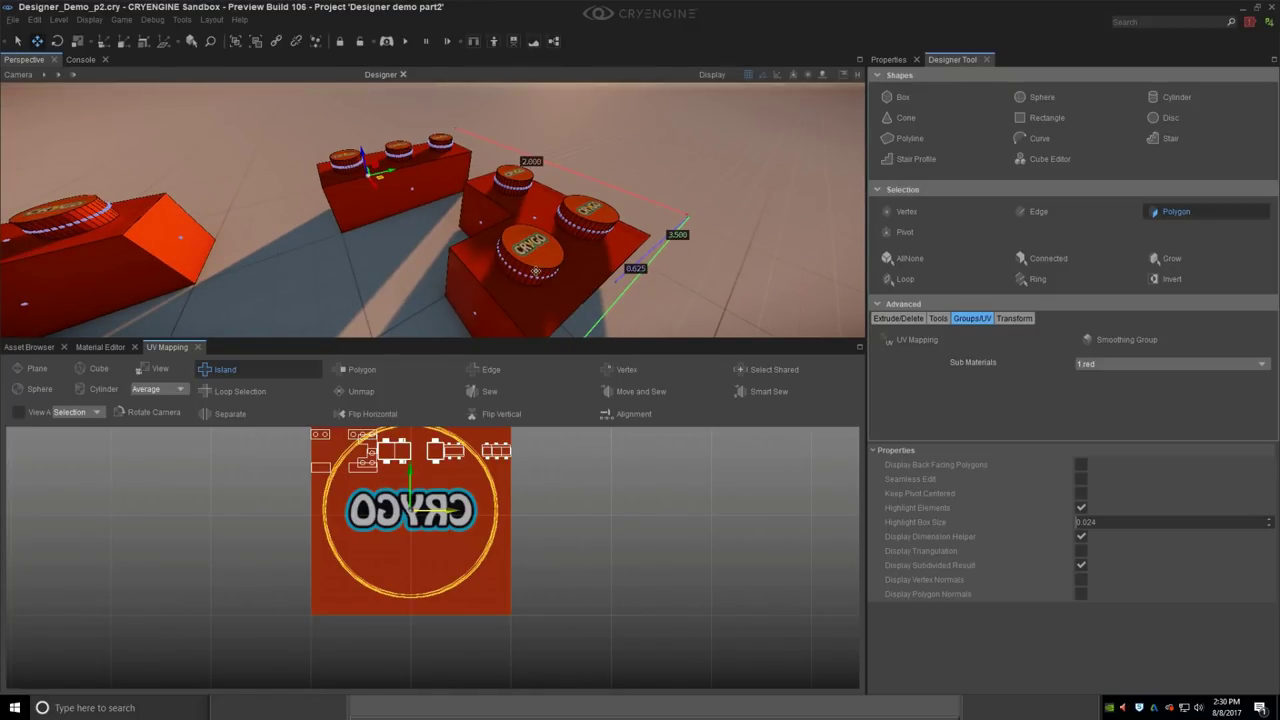
# Step: Select the nearest stud's full loop of side faces, apply a cylinder UV projection and move the resulting island off the texture
pyautogui.moveTo(536, 271)
pyautogui.mouseDown(button='right')
pyautogui.moveTo(487, 251)
pyautogui.moveTo(526, 260)
pyautogui.mouseUp(button='right')
pyautogui.click(475, 249)
pyautogui.click(537, 300)
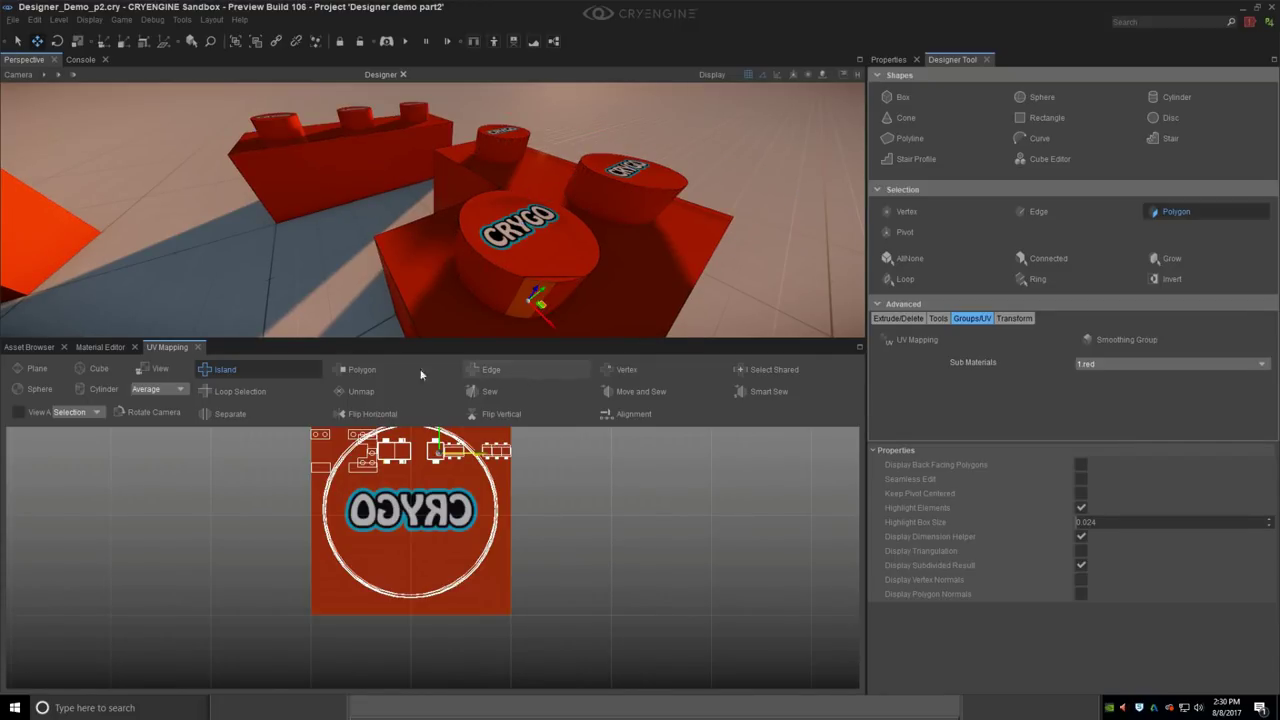
pyautogui.click(924, 281)
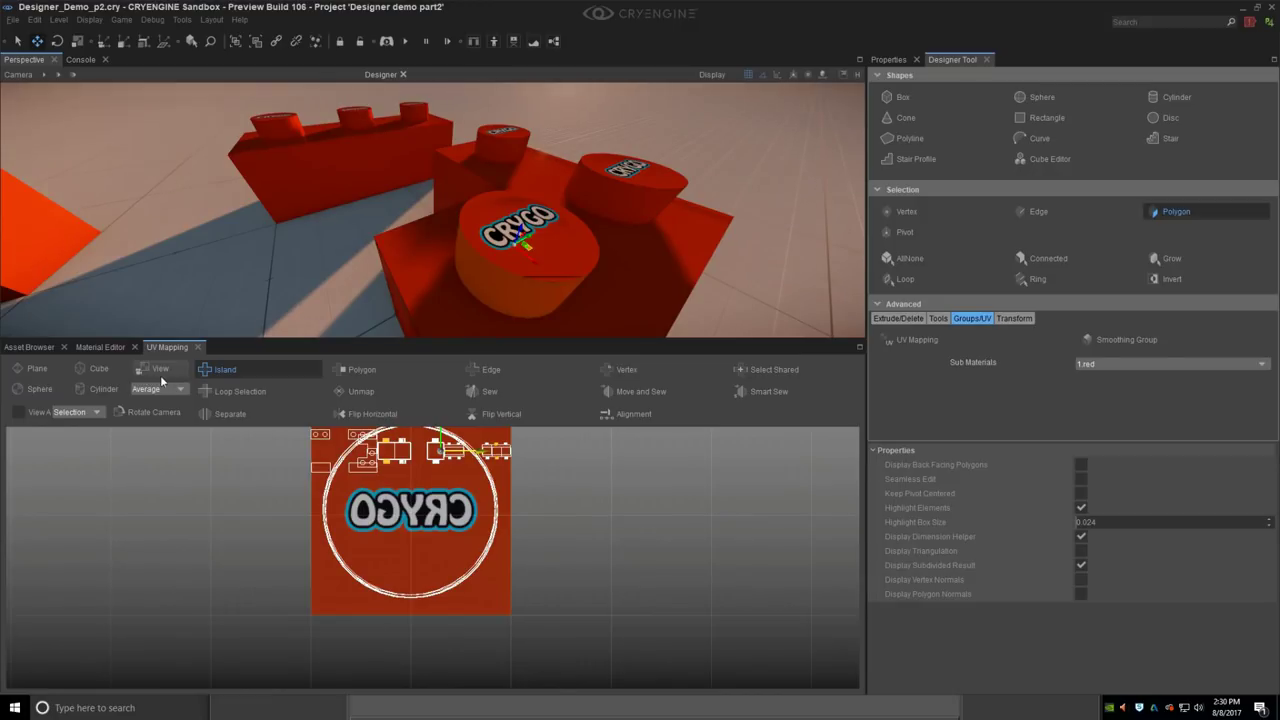
pyautogui.click(96, 389)
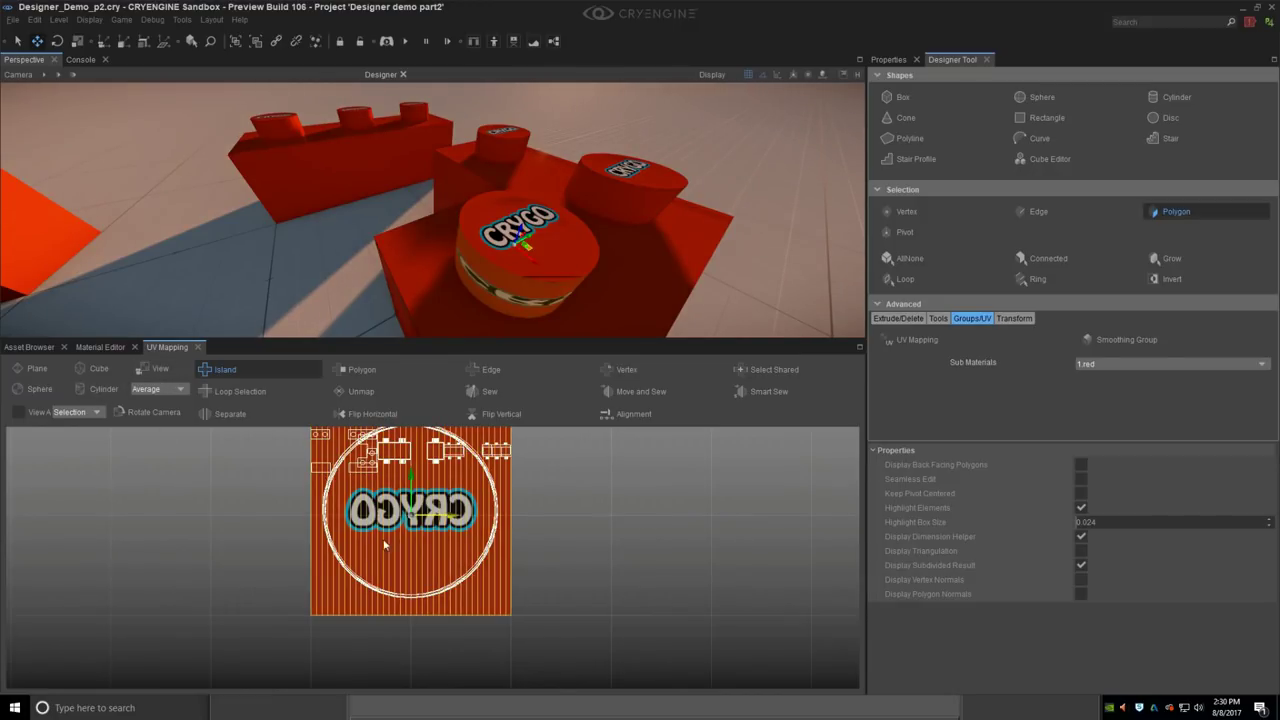
pyautogui.moveTo(454, 517); pyautogui.dragTo(672, 543)
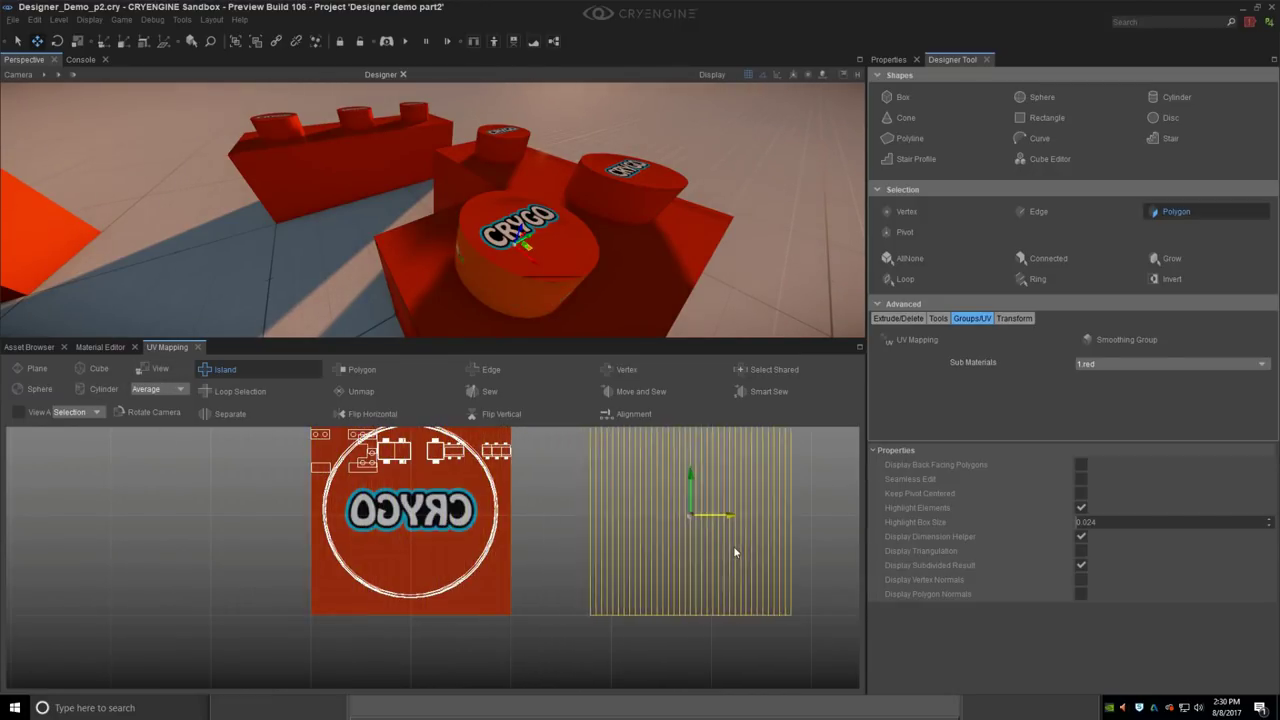
# Step: Select the first few strips of the cylinder island as UV polygons and move them away from the remaining strips
pyautogui.moveTo(733, 552); pyautogui.dragTo(534, 556, button='middle')
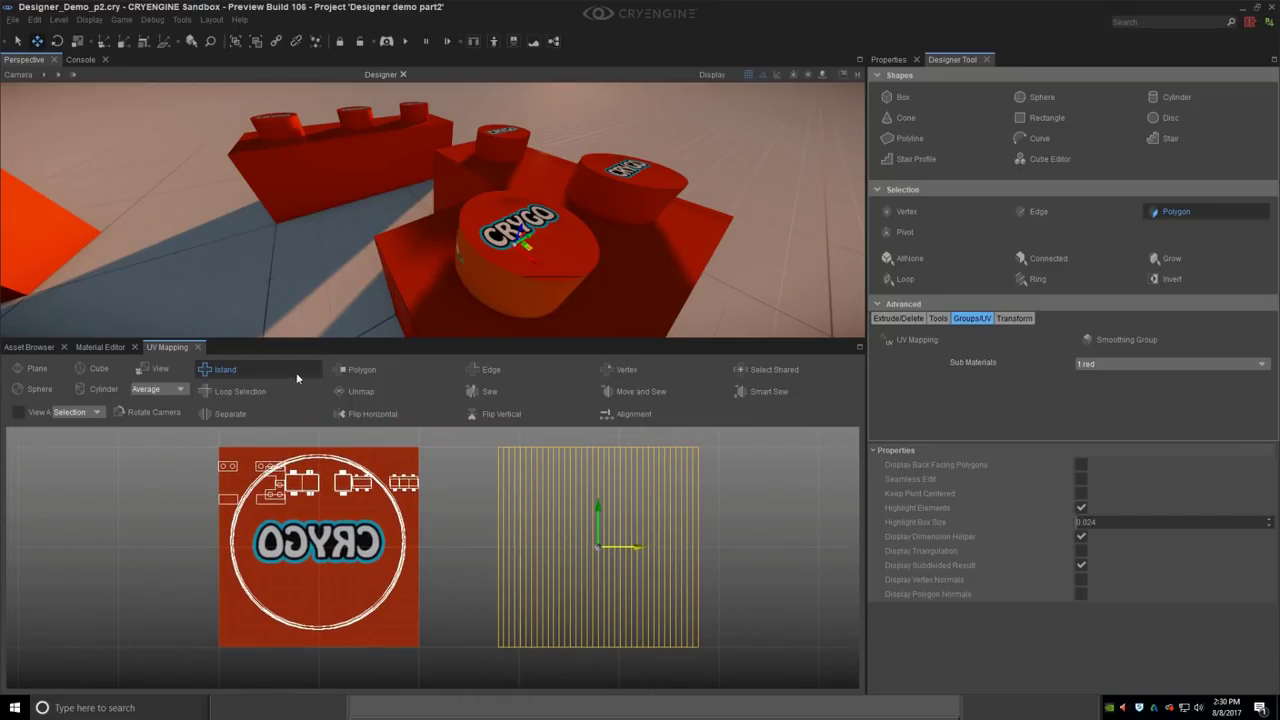
pyautogui.click(358, 370)
pyautogui.click(483, 477)
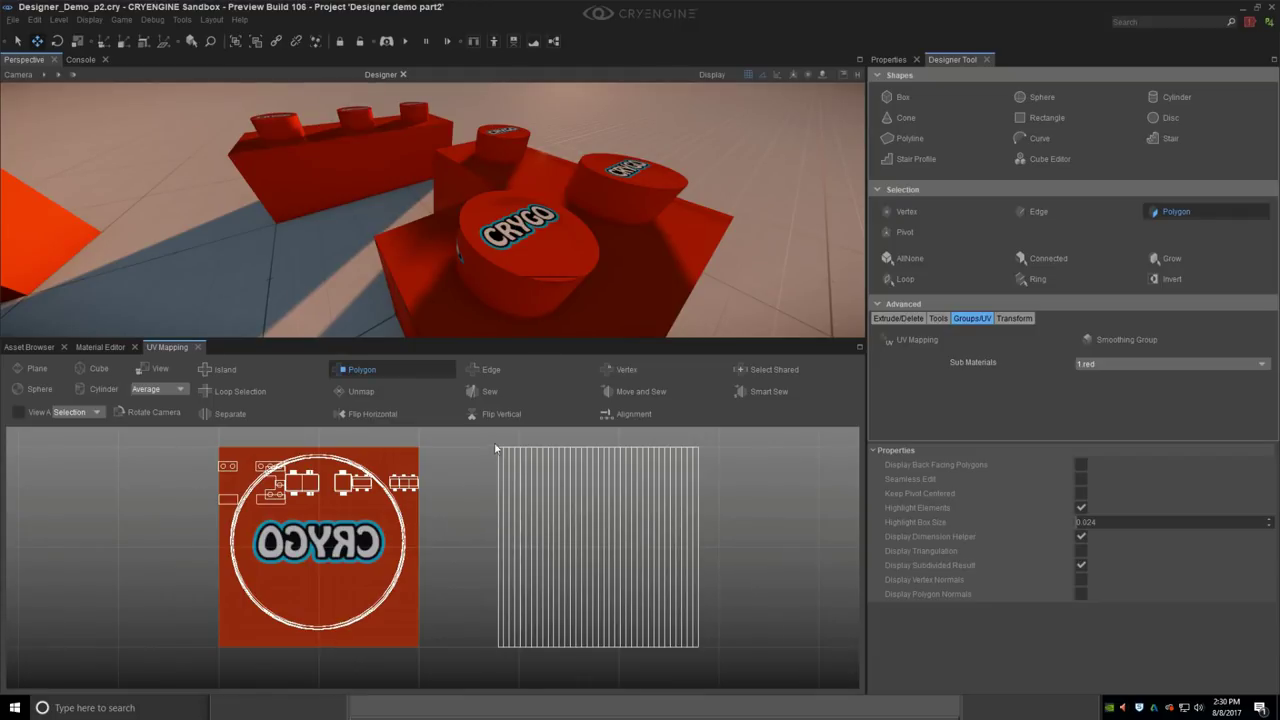
pyautogui.moveTo(488, 437); pyautogui.dragTo(521, 676)
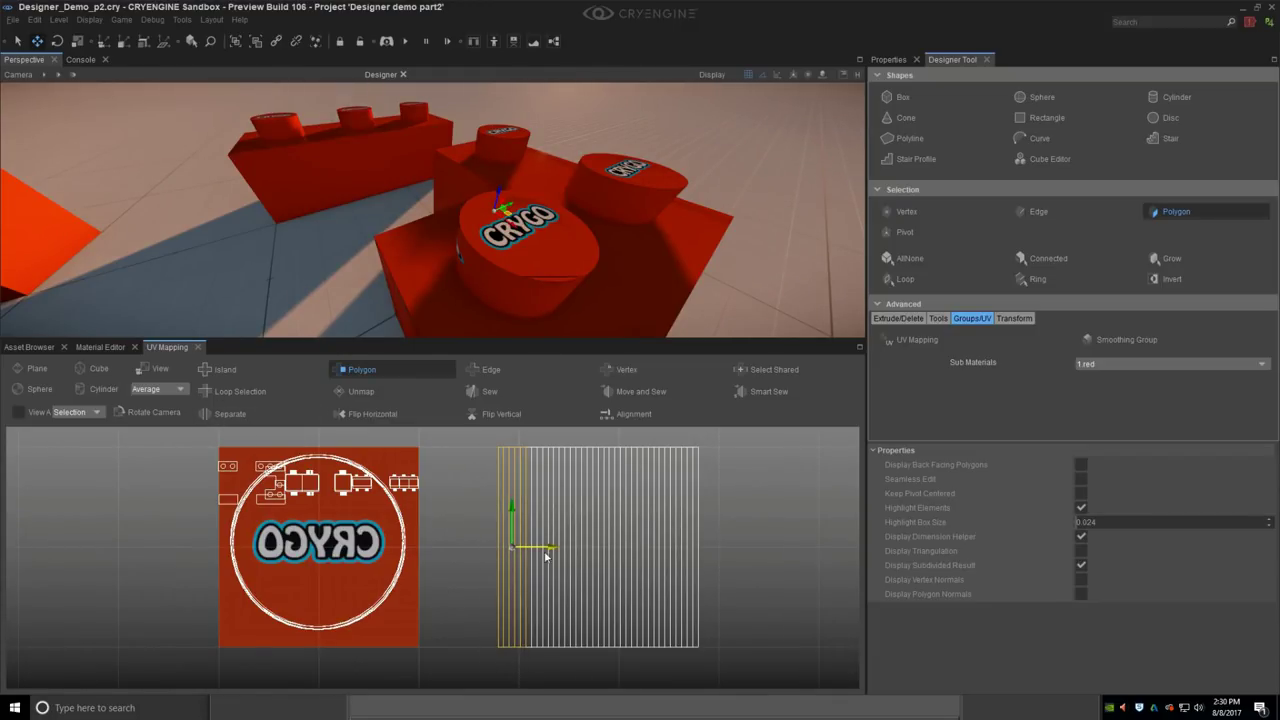
pyautogui.moveTo(548, 557); pyautogui.dragTo(508, 553)
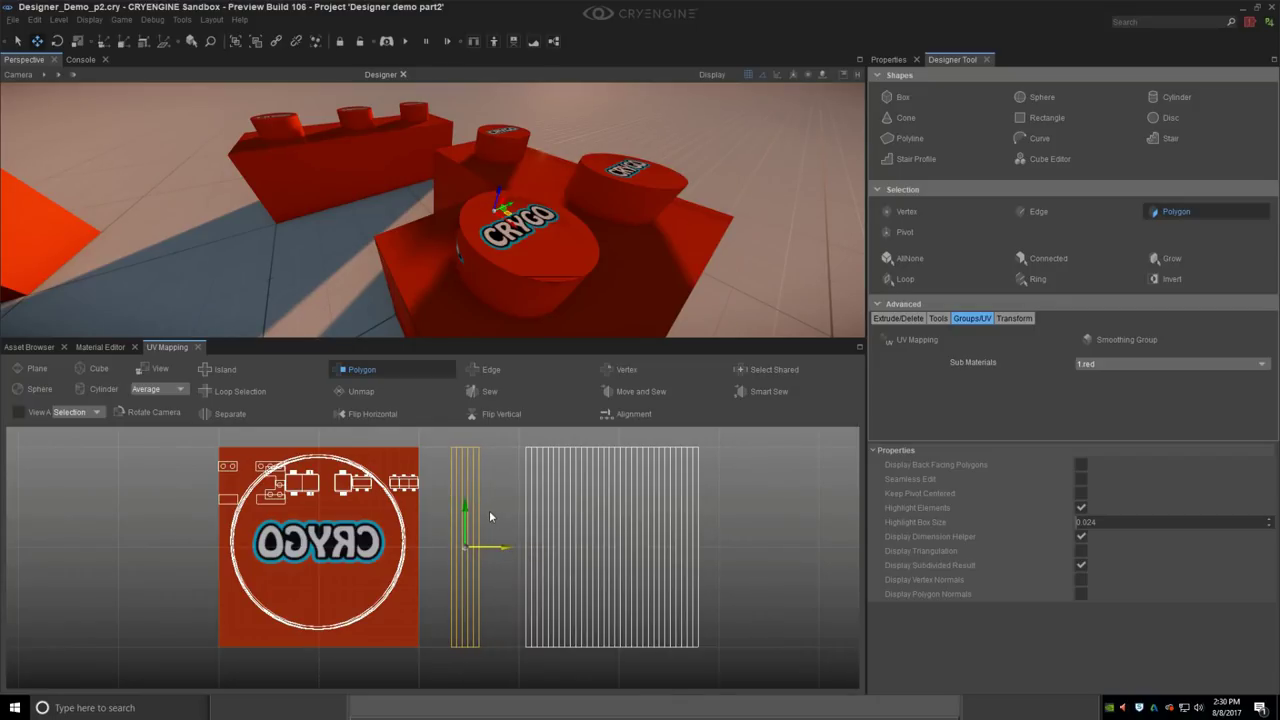
# Step: Select the matching border edges of the detached strips and the main island, and rejoin them with Move and Sew
pyautogui.click(489, 509)
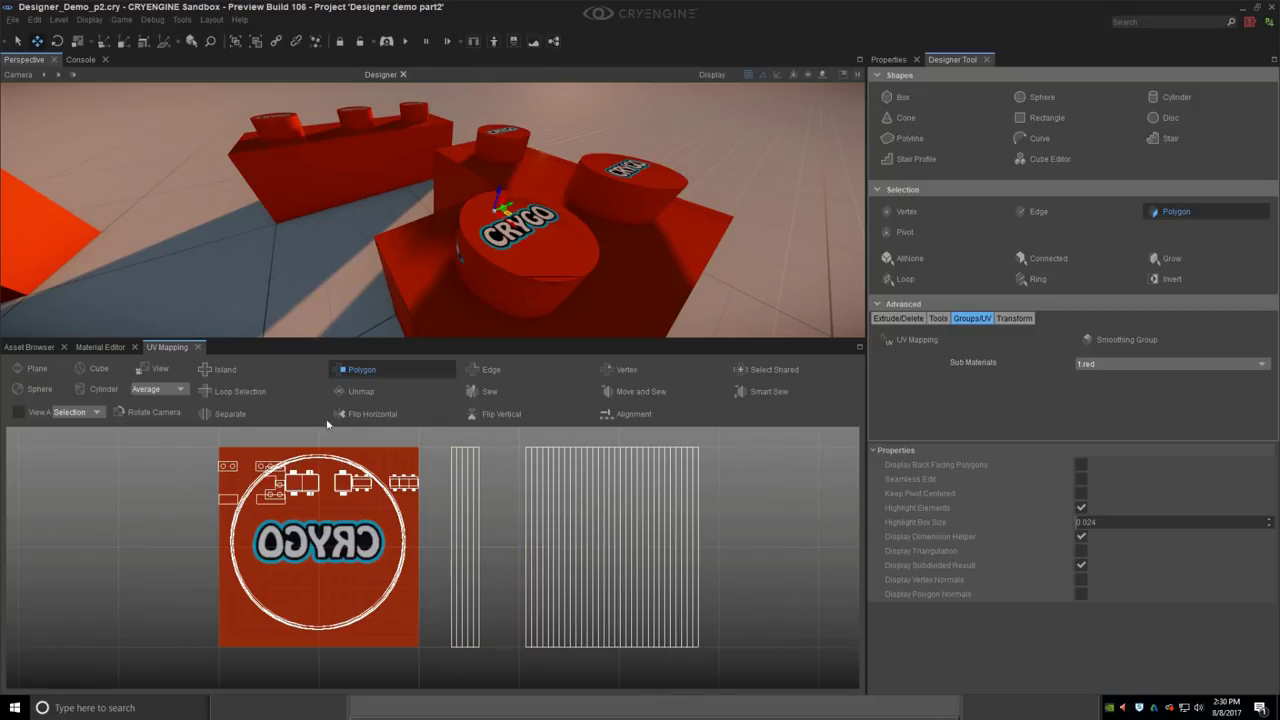
pyautogui.click(488, 373)
pyautogui.click(478, 494)
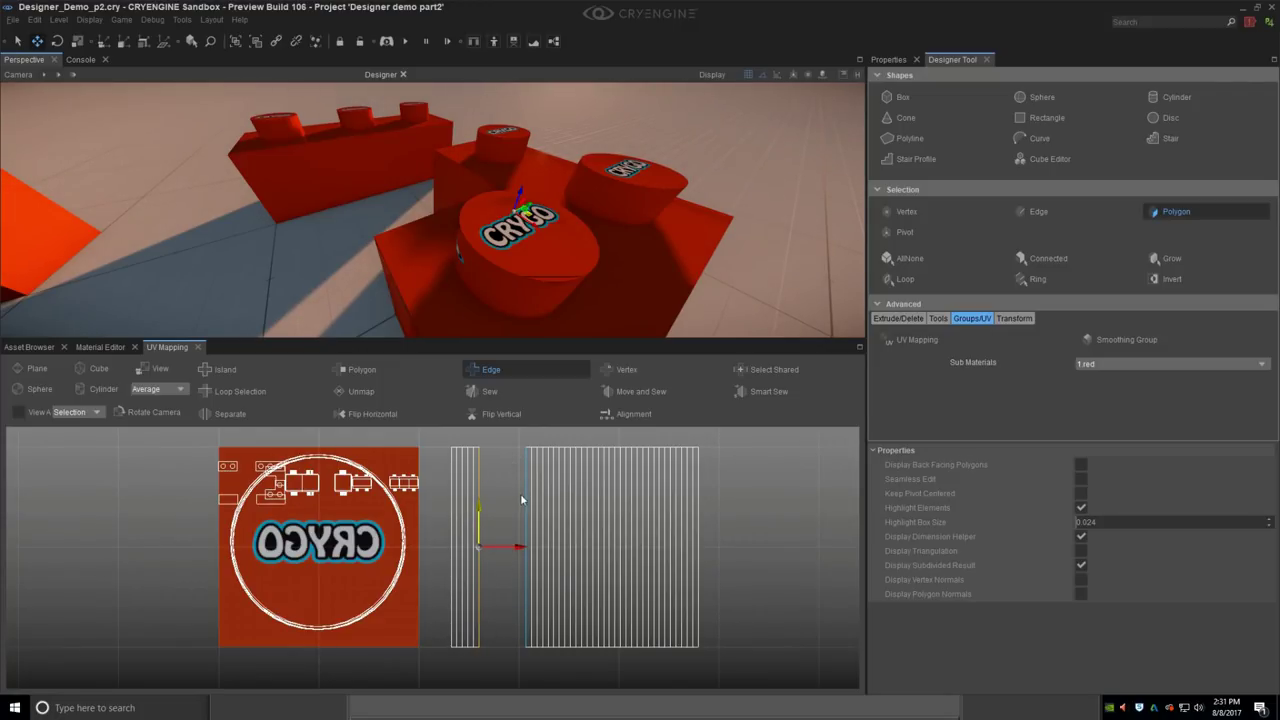
pyautogui.click(642, 389)
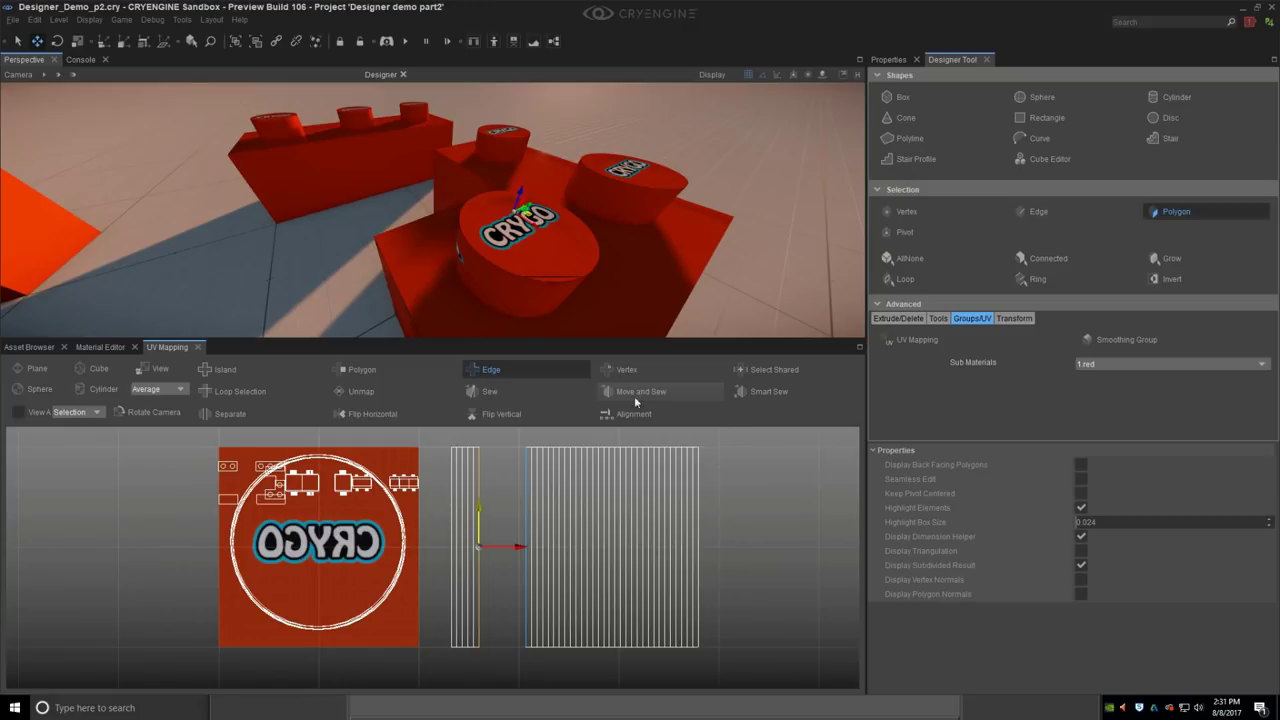
pyautogui.click(526, 527)
pyautogui.click(479, 526)
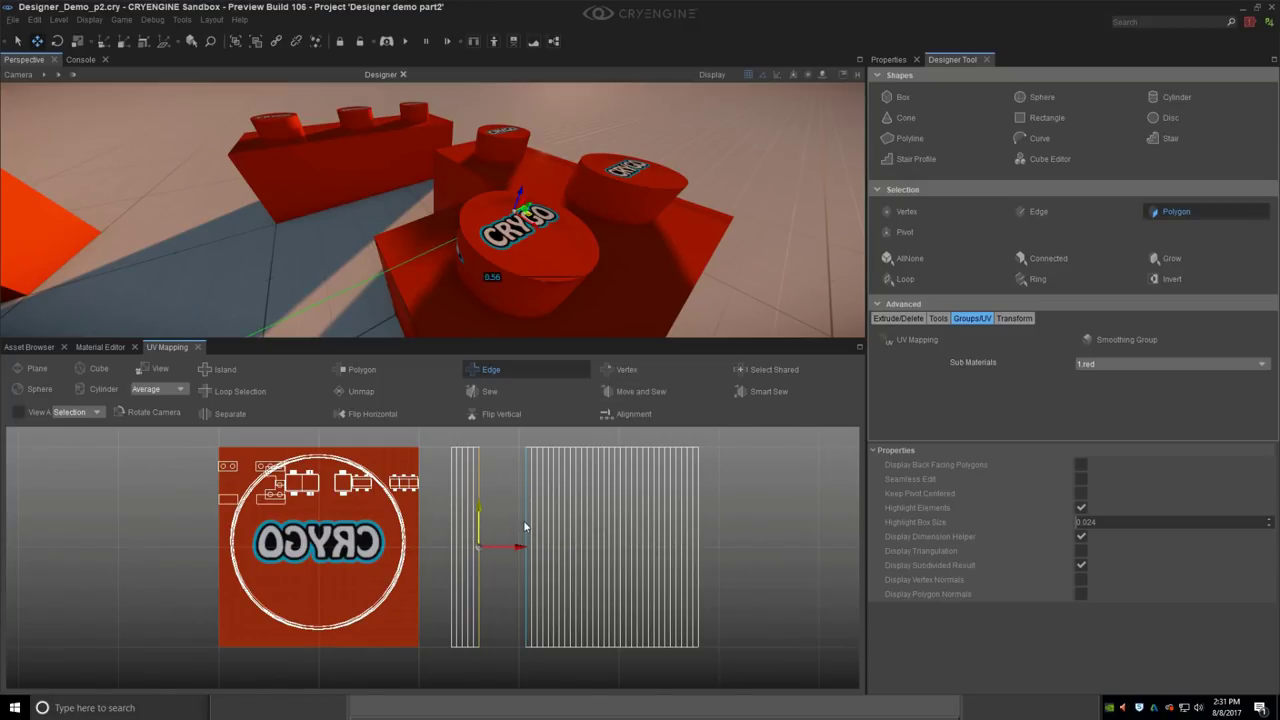
pyautogui.keyDown('ctrl'); pyautogui.click(526, 527); pyautogui.keyUp('ctrl')
pyautogui.click(636, 395)
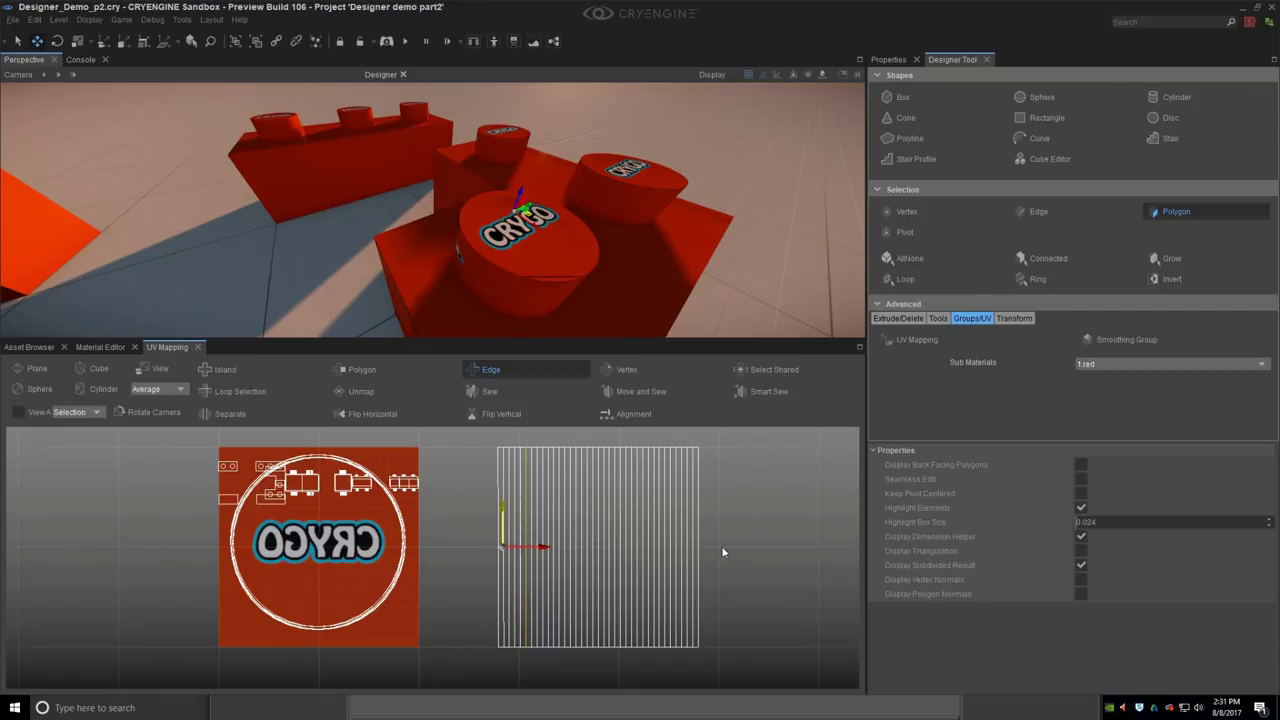
# Step: Select a side polygon of the L-shaped brick and expand the selection to all connected polygons
pyautogui.moveTo(726, 547); pyautogui.dragTo(705, 543, button='middle')
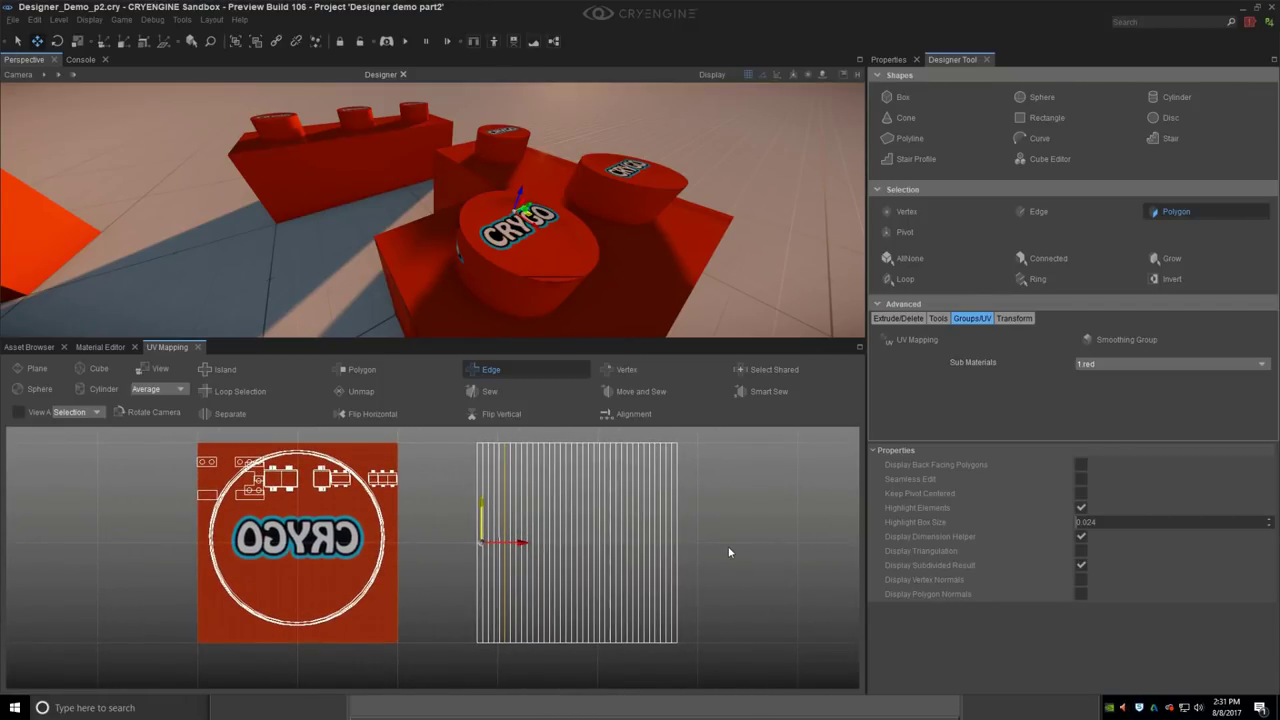
pyautogui.scroll(-4, 727, 551)
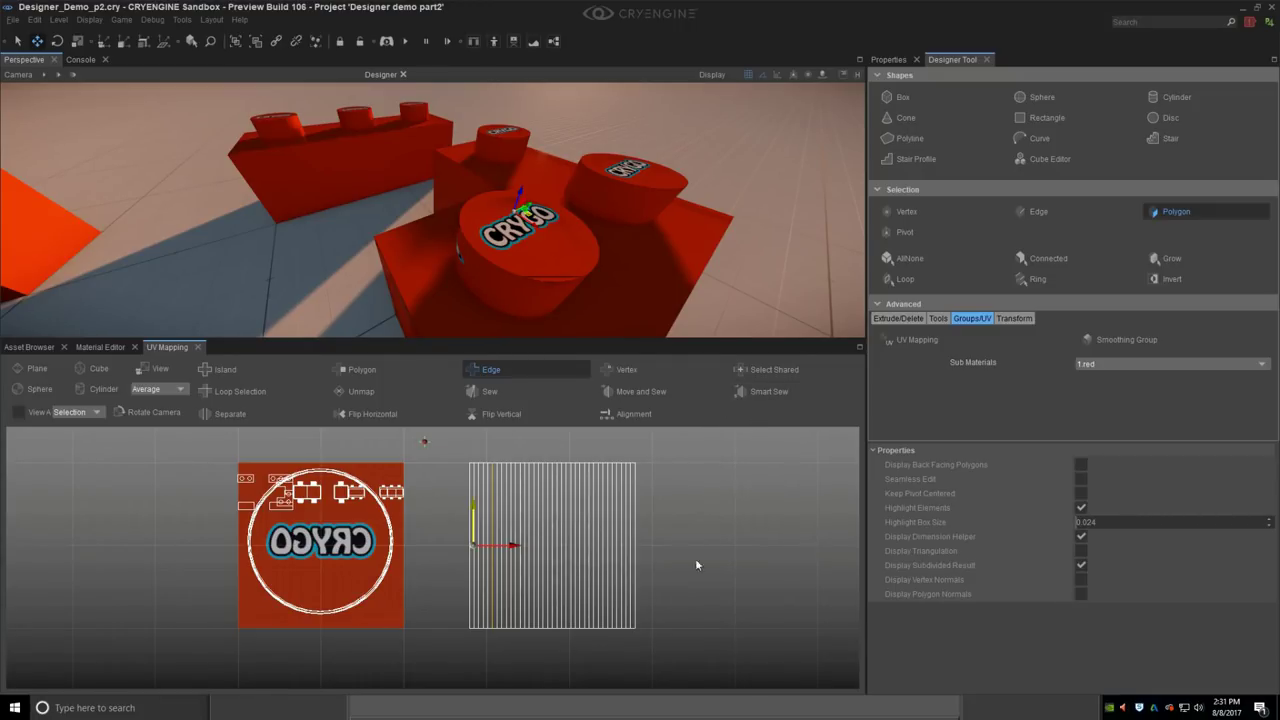
pyautogui.moveTo(585, 327); pyautogui.dragTo(560, 300, button='right')
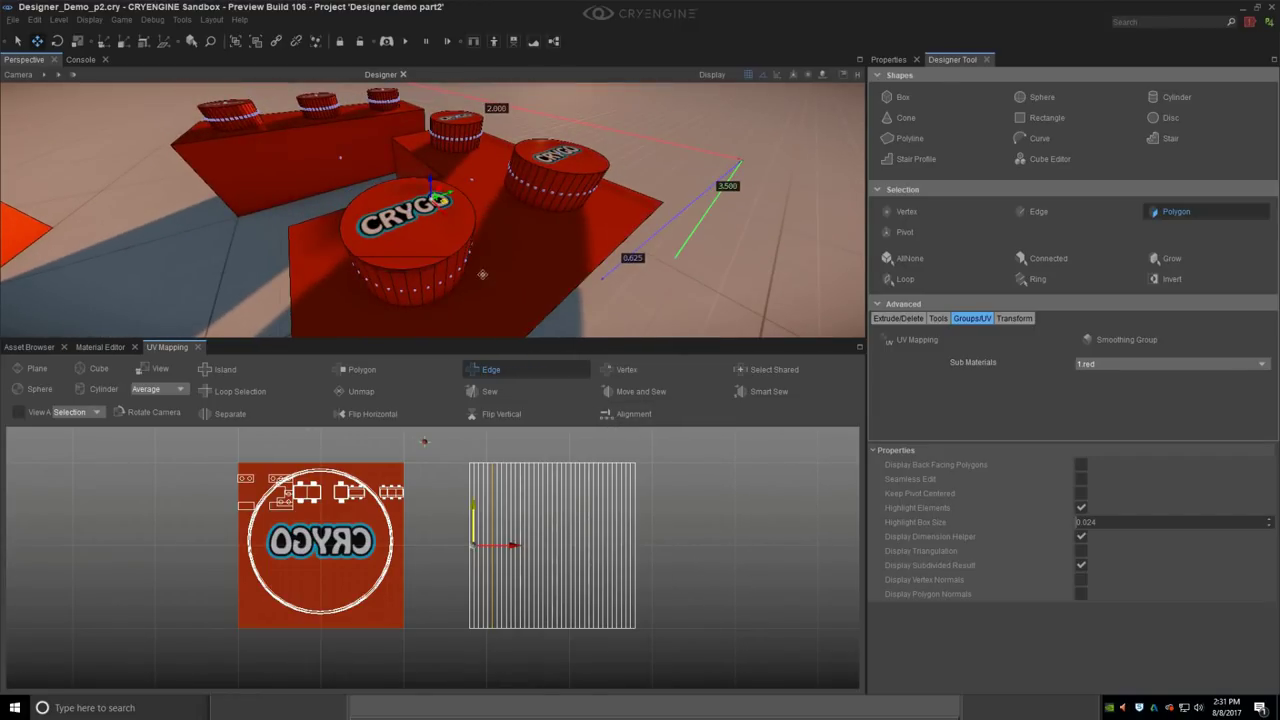
pyautogui.moveTo(410, 280)
pyautogui.mouseDown(button='right')
pyautogui.moveTo(390, 280)
pyautogui.moveTo(360, 246)
pyautogui.moveTo(400, 268)
pyautogui.moveTo(438, 255)
pyautogui.moveTo(428, 266)
pyautogui.mouseUp(button='right')
pyautogui.keyDown('alt'); pyautogui.moveTo(428, 266); pyautogui.dragTo(416, 282, button='middle'); pyautogui.keyUp('alt')
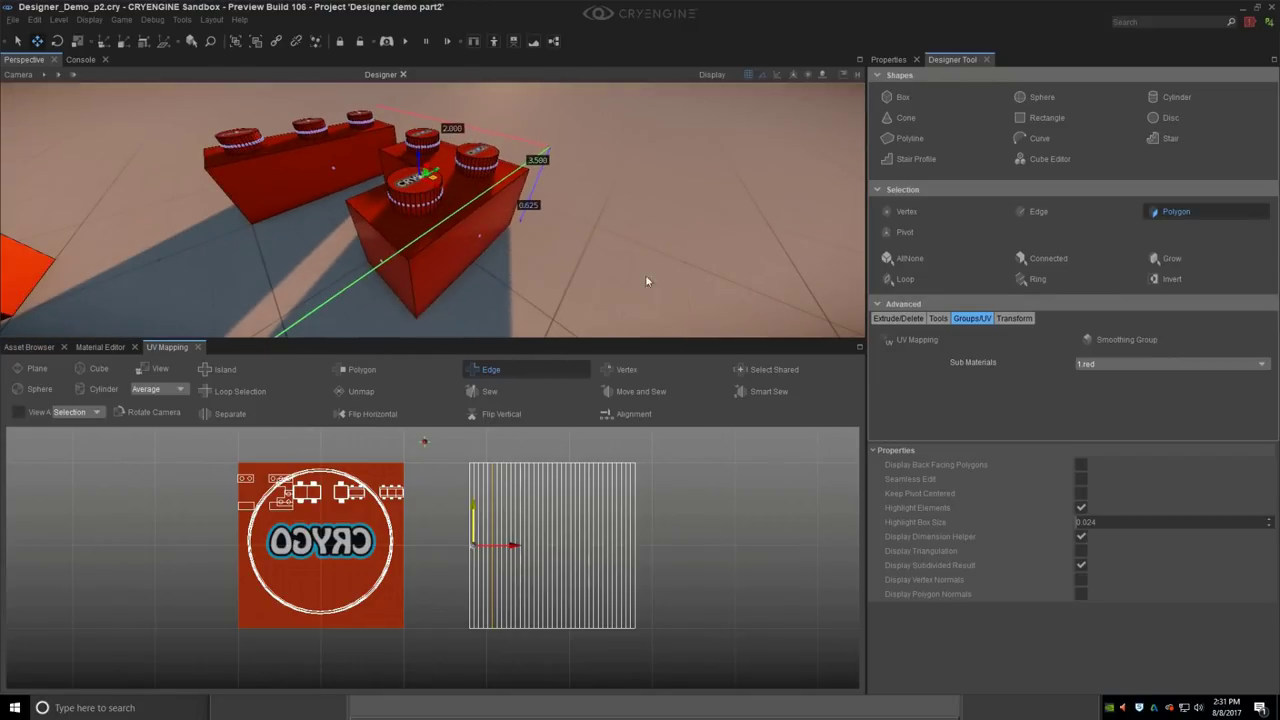
pyautogui.click(1166, 213)
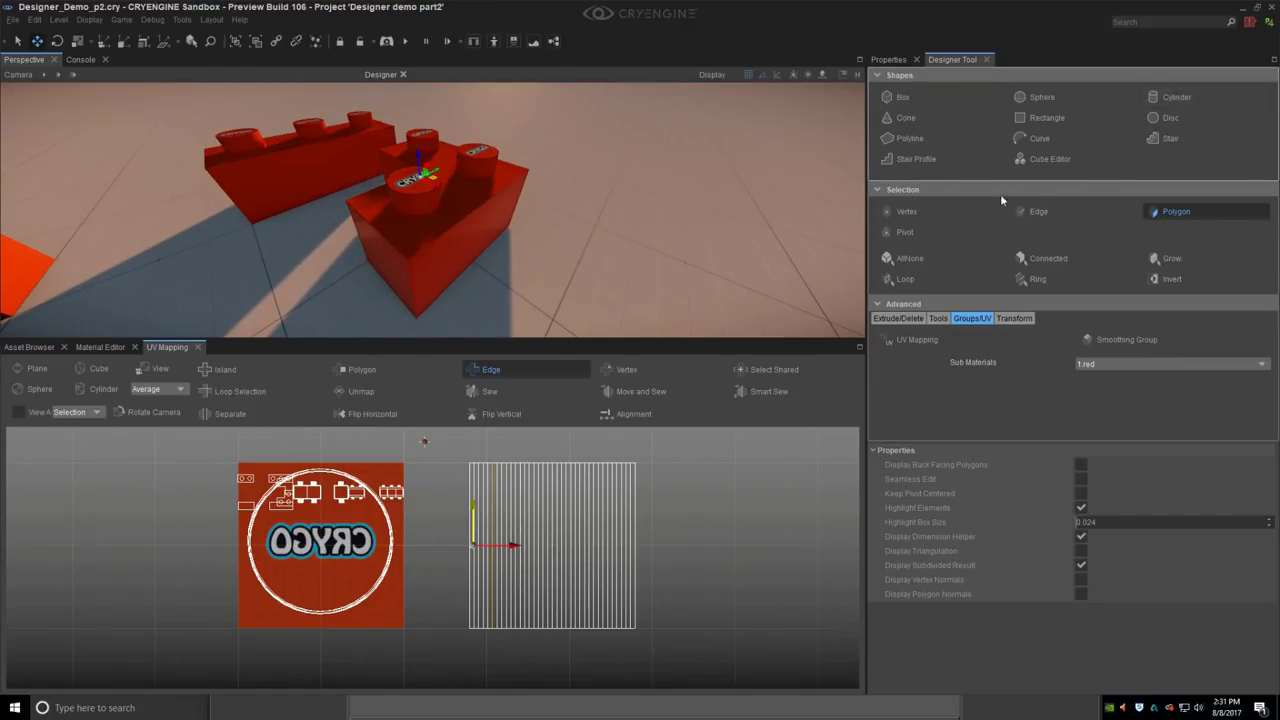
pyautogui.click(487, 229)
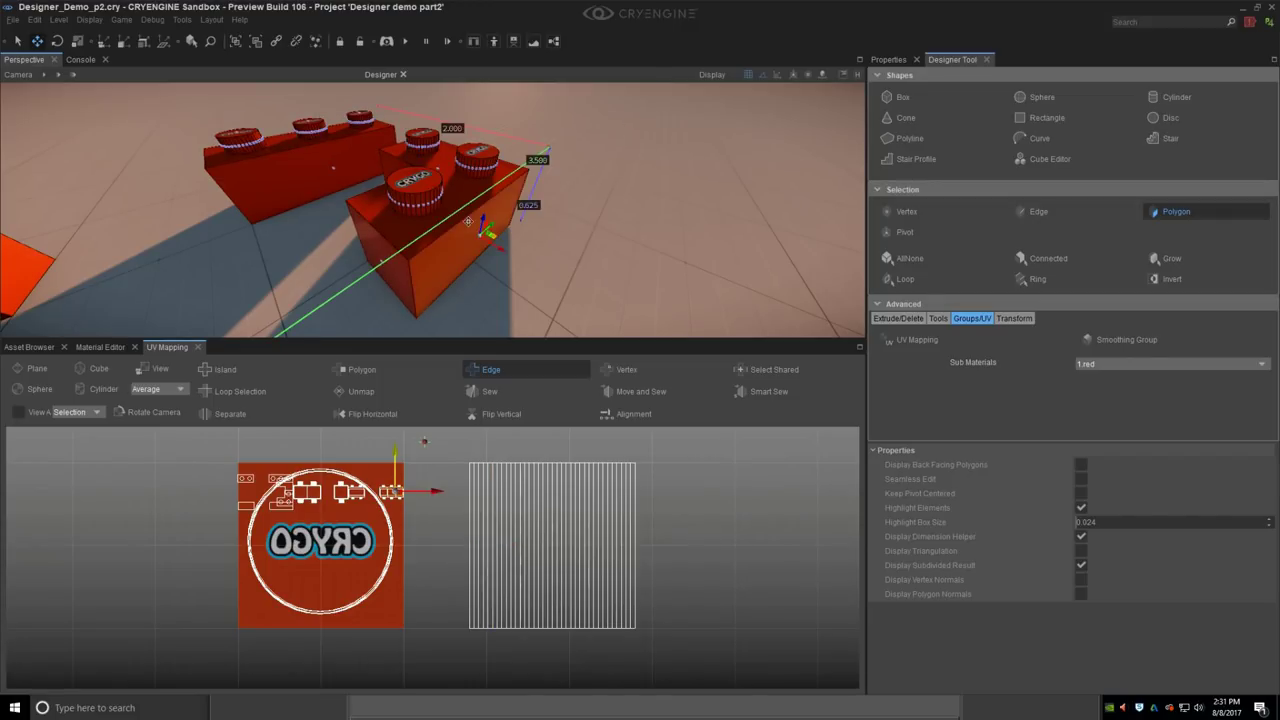
pyautogui.click(1043, 258)
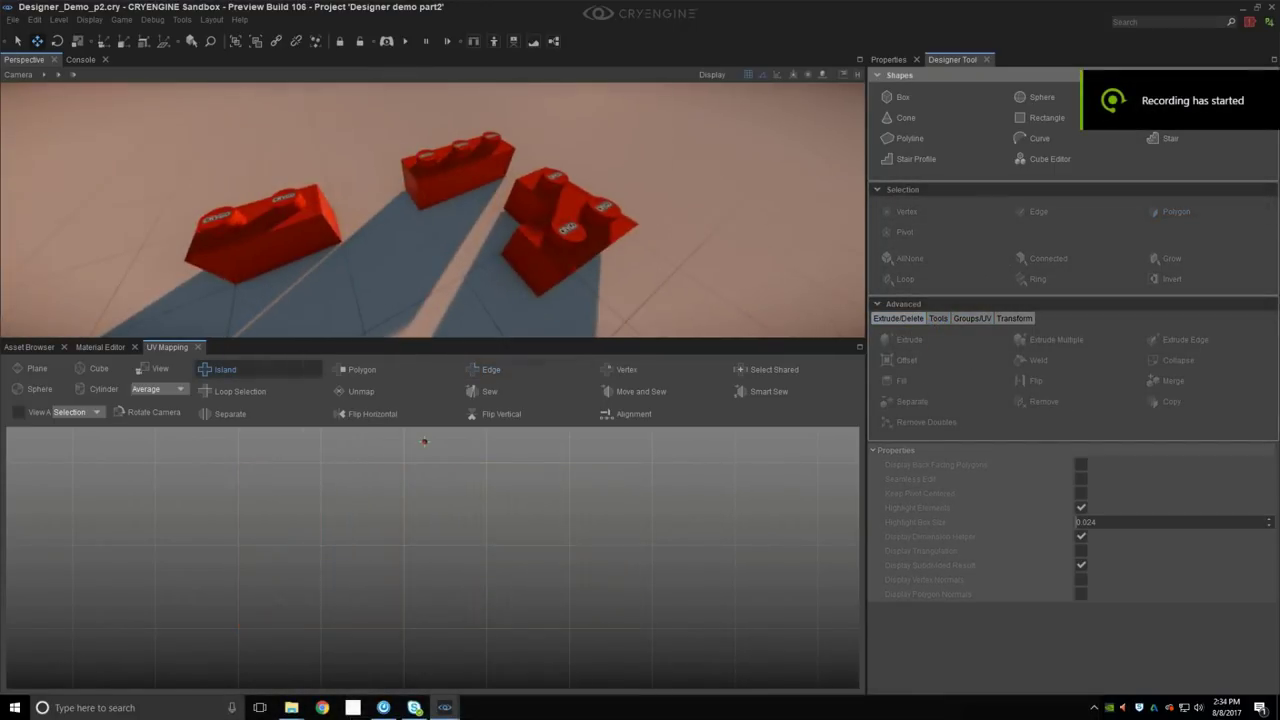
# Step: Try moving the two-stud brick along the floor, and undo the move
pyautogui.moveTo(520, 234); pyautogui.dragTo(501, 234, button='right')
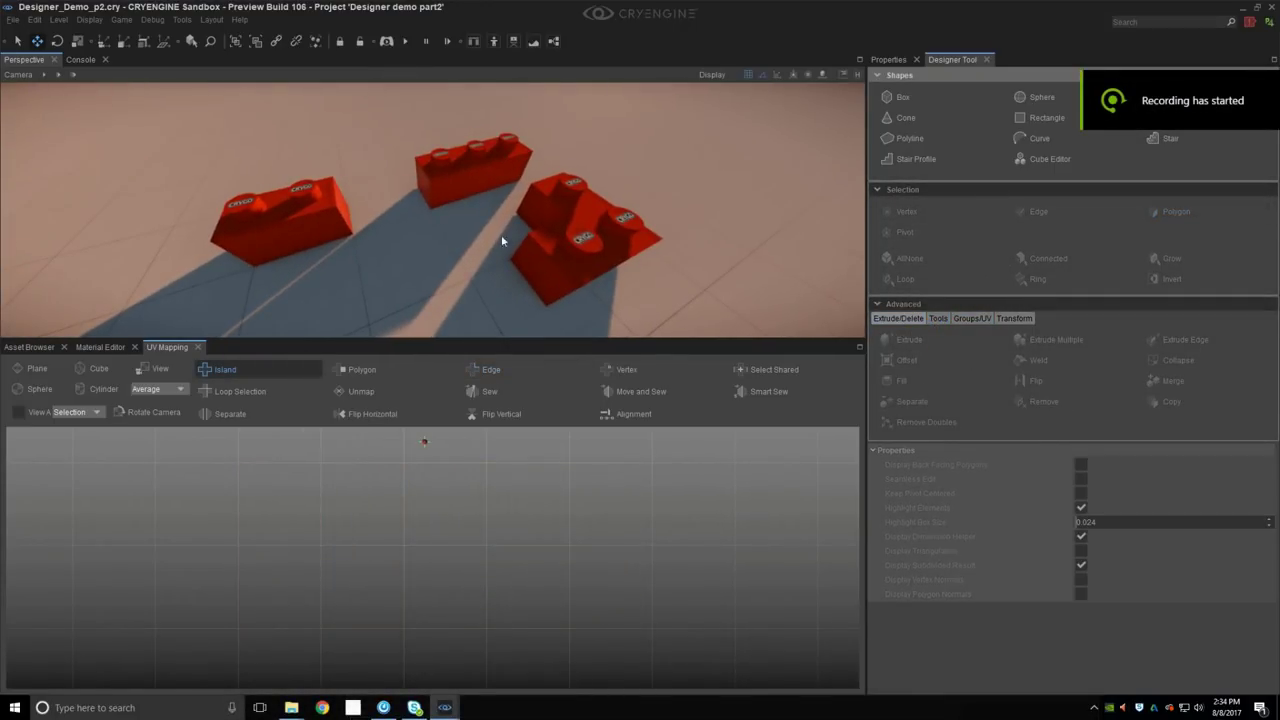
pyautogui.click(558, 218)
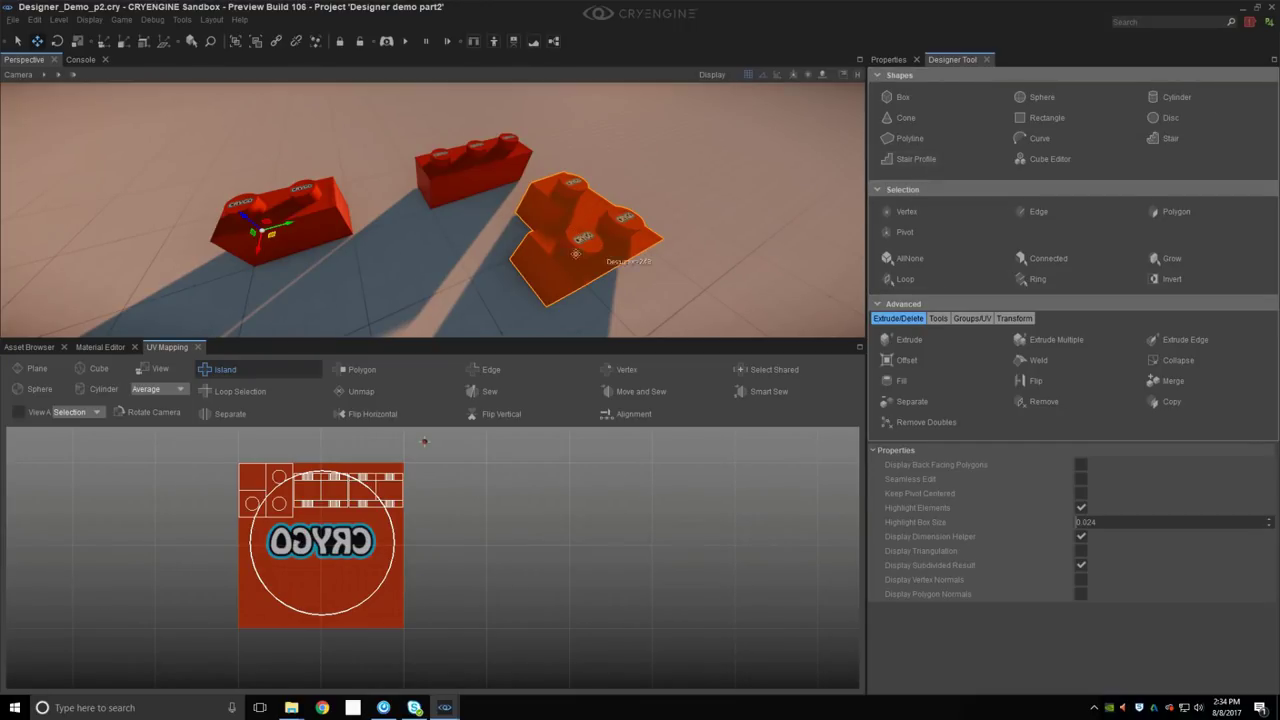
pyautogui.moveTo(282, 223); pyautogui.dragTo(332, 213)
pyautogui.hotkey('ctrl', 'z')
# Step: Place the L-shaped brick's pivot on a bottom corner of its bounding box
pyautogui.click(918, 230)
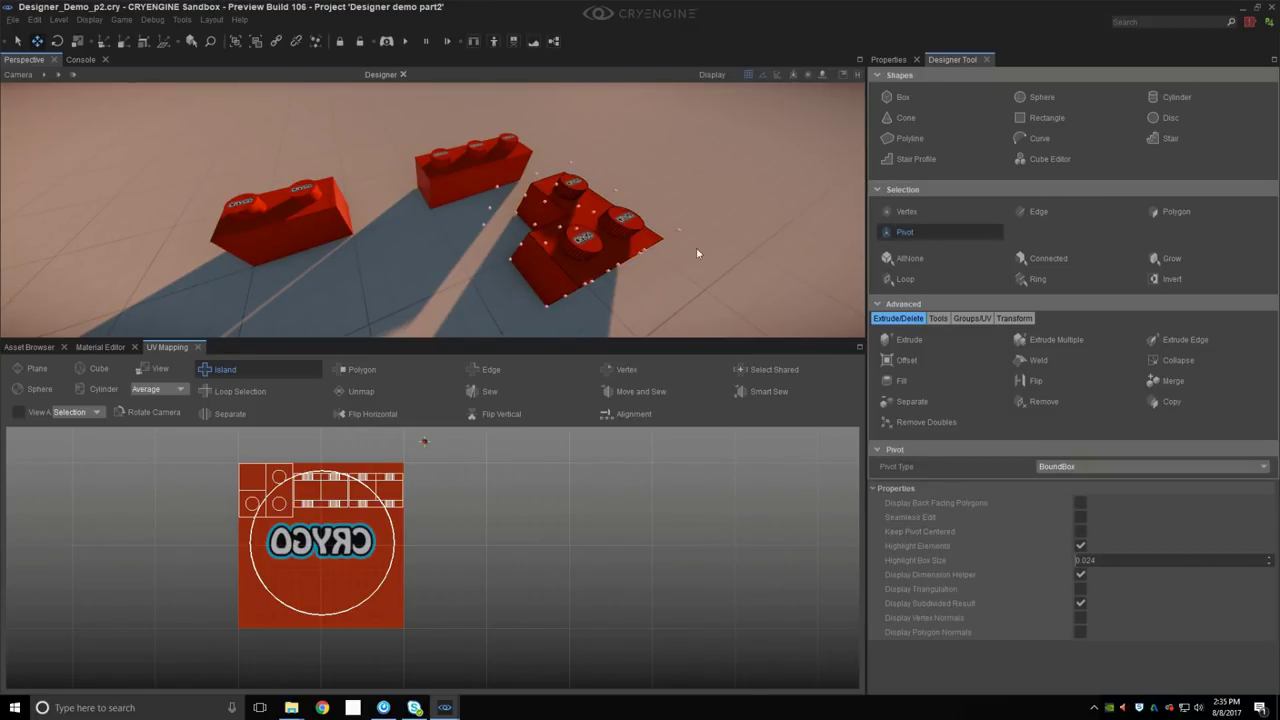
pyautogui.moveTo(660, 292); pyautogui.dragTo(549, 281, button='right')
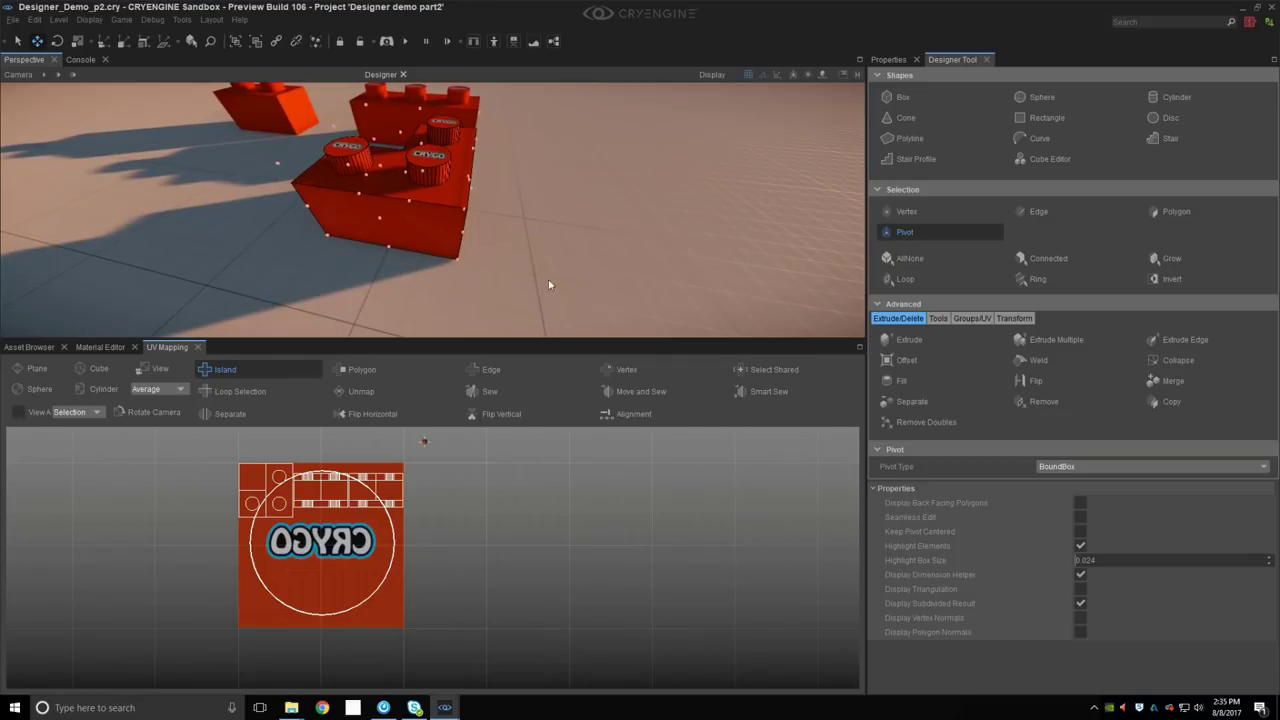
pyautogui.click(458, 259)
pyautogui.press('Escape')
# Step: Select the three-stud brick and place its pivot on a bottom corner of its bounding box
pyautogui.moveTo(531, 212); pyautogui.dragTo(512, 208, button='right')
pyautogui.click(512, 208)
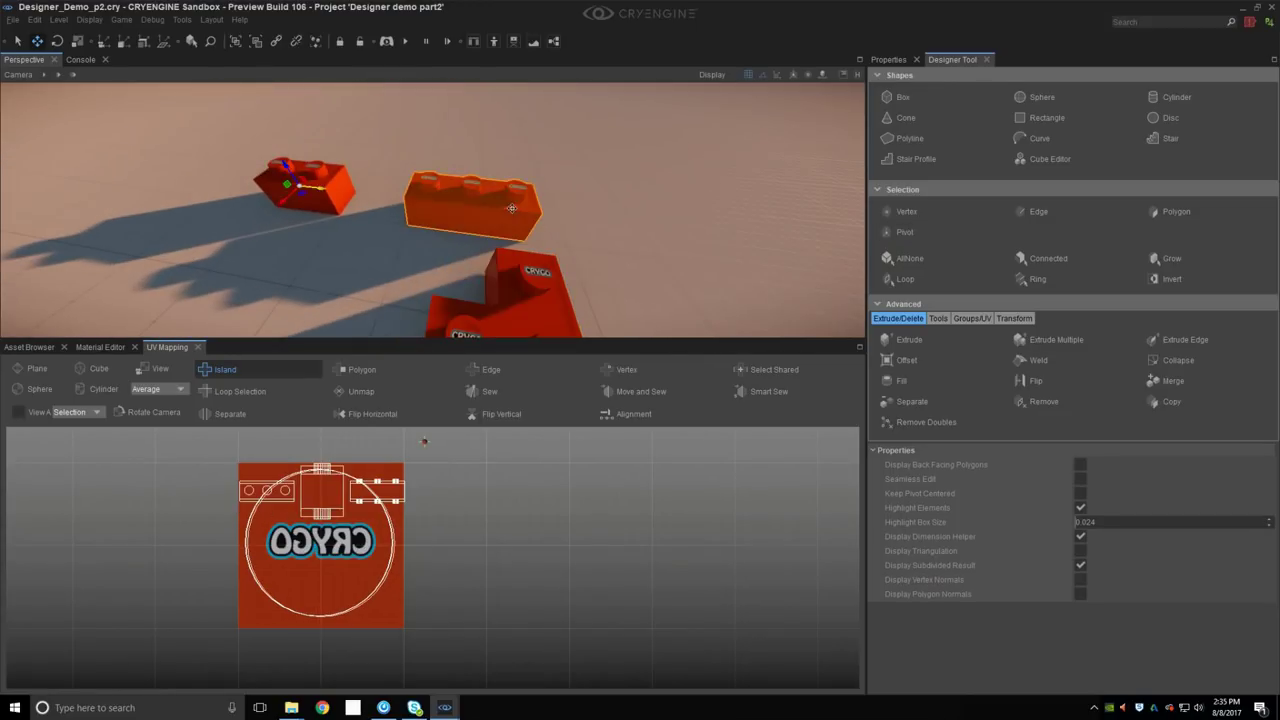
pyautogui.moveTo(768, 229); pyautogui.dragTo(751, 243, button='right')
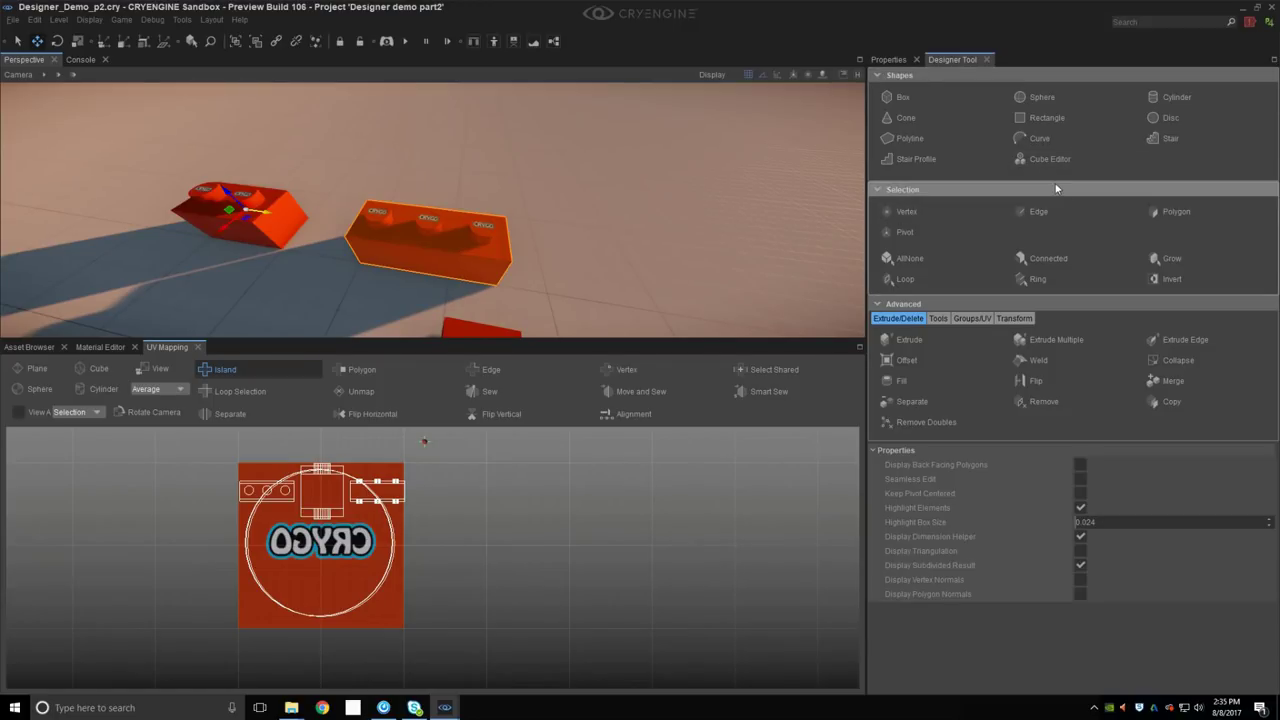
pyautogui.click(906, 233)
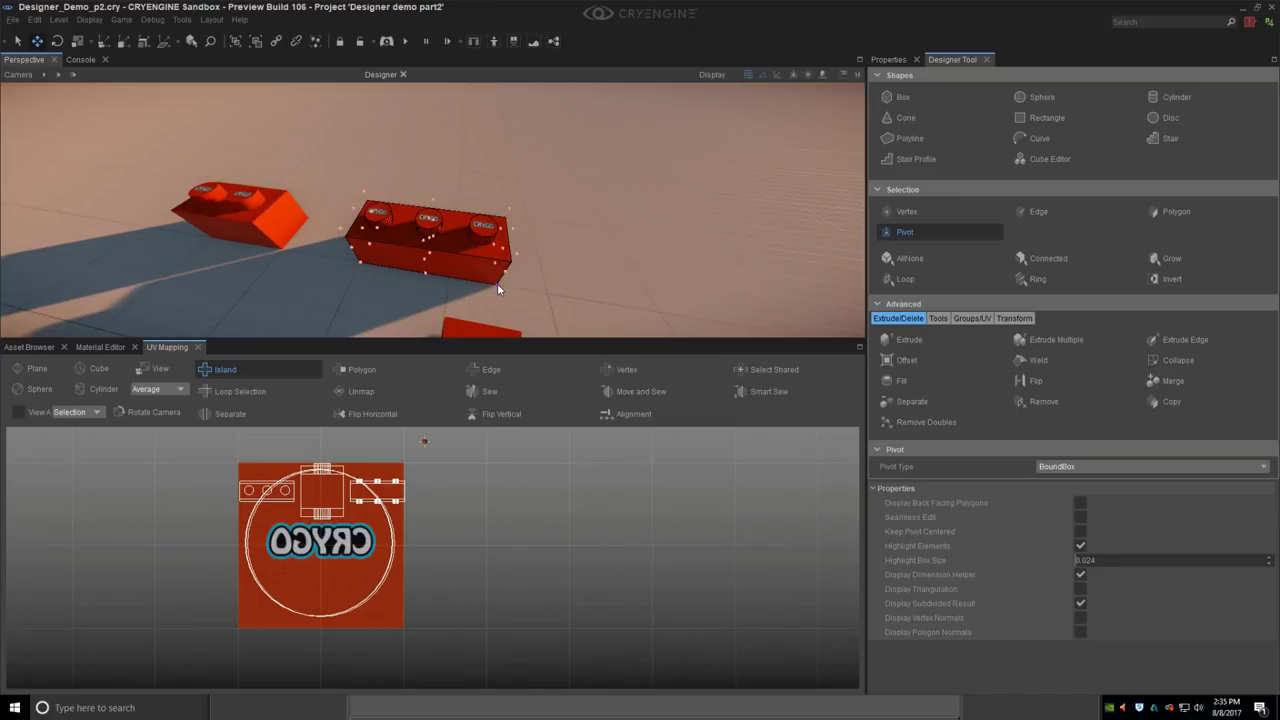
pyautogui.click(497, 284)
pyautogui.moveTo(363, 247); pyautogui.dragTo(361, 243, button='right')
pyautogui.press('Escape')
# Step: Select the two-stud brick and place its pivot on a bottom corner of its bounding box
pyautogui.click(279, 187)
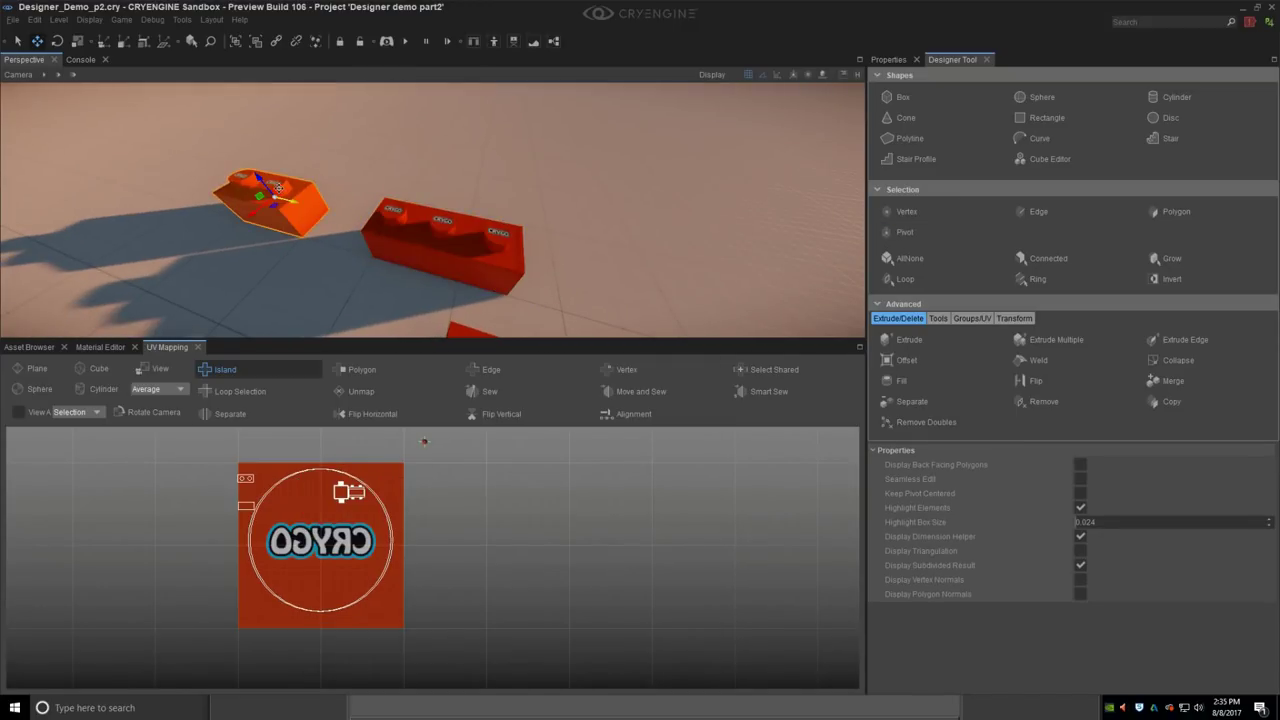
pyautogui.keyDown('alt'); pyautogui.moveTo(600, 210); pyautogui.dragTo(545, 216, button='middle'); pyautogui.keyUp('alt')
pyautogui.click(910, 232)
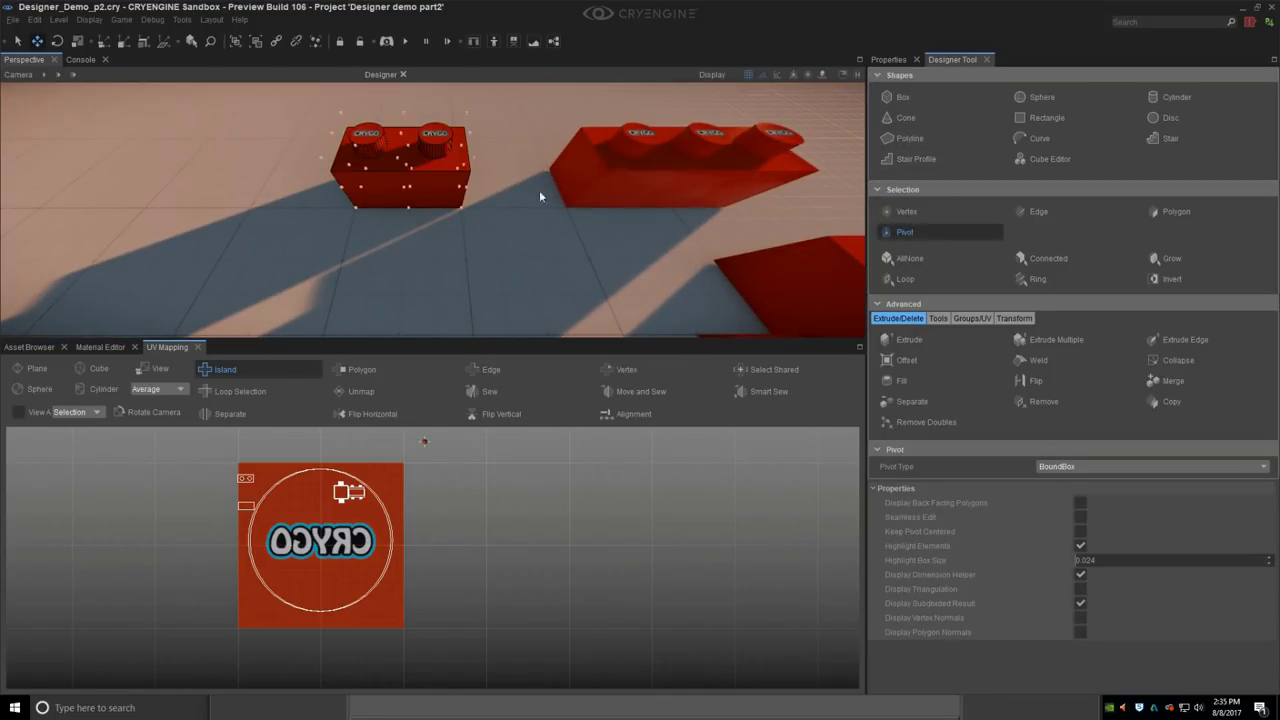
pyautogui.click(461, 207)
pyautogui.press('Escape')
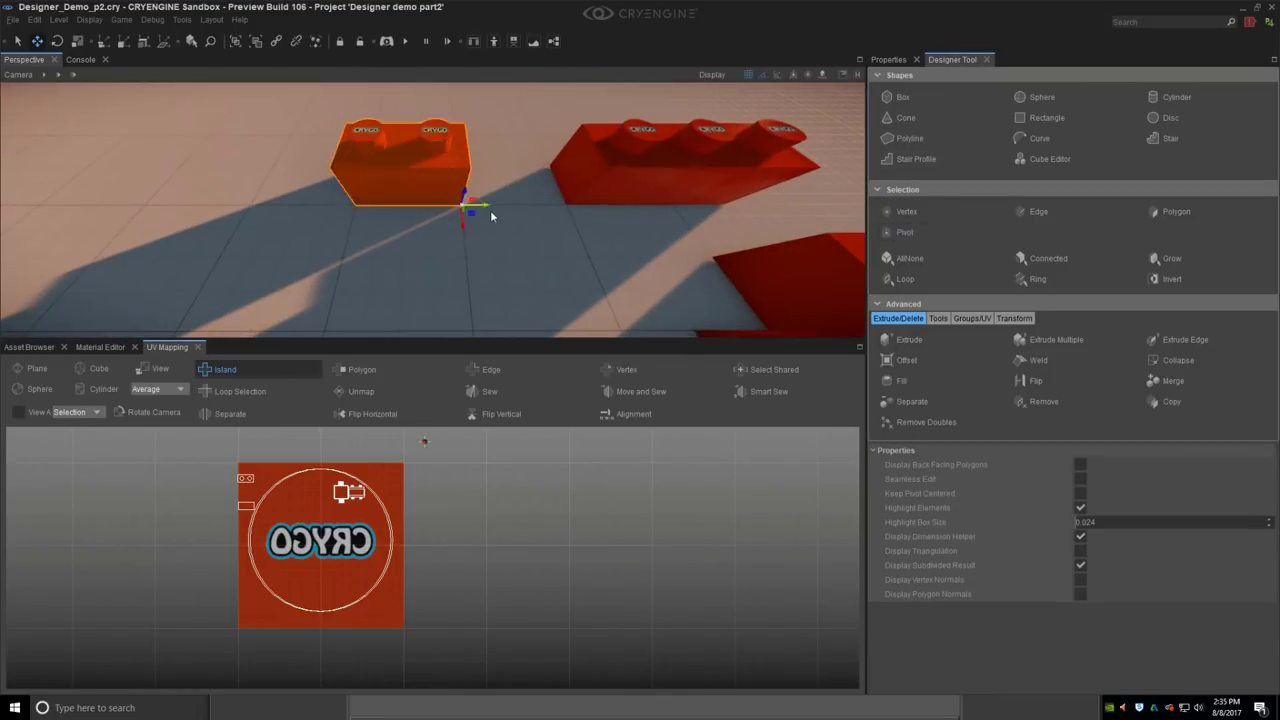
pyautogui.press('s')
pyautogui.moveTo(502, 209); pyautogui.dragTo(457, 193, button='right')
pyautogui.press('w')
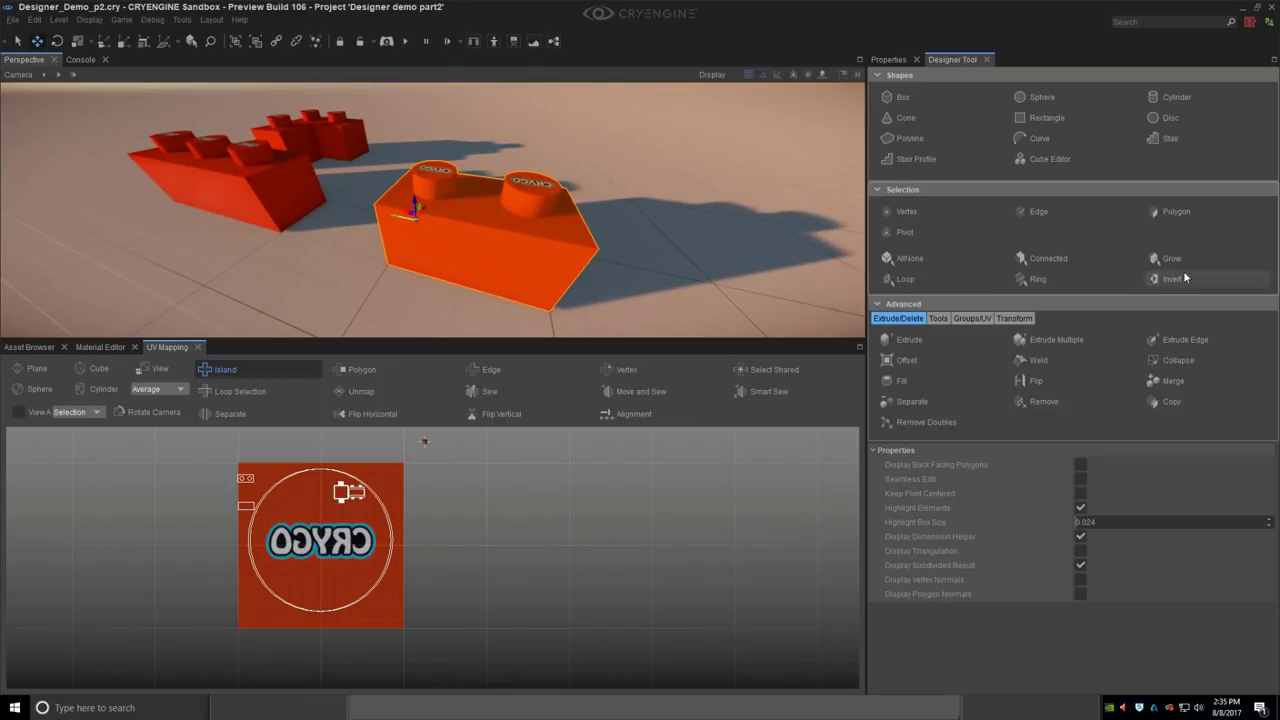
# Step: Loop-select the side faces of a stud on the two-stud brick and add them to a new smoothing group
pyautogui.click(979, 318)
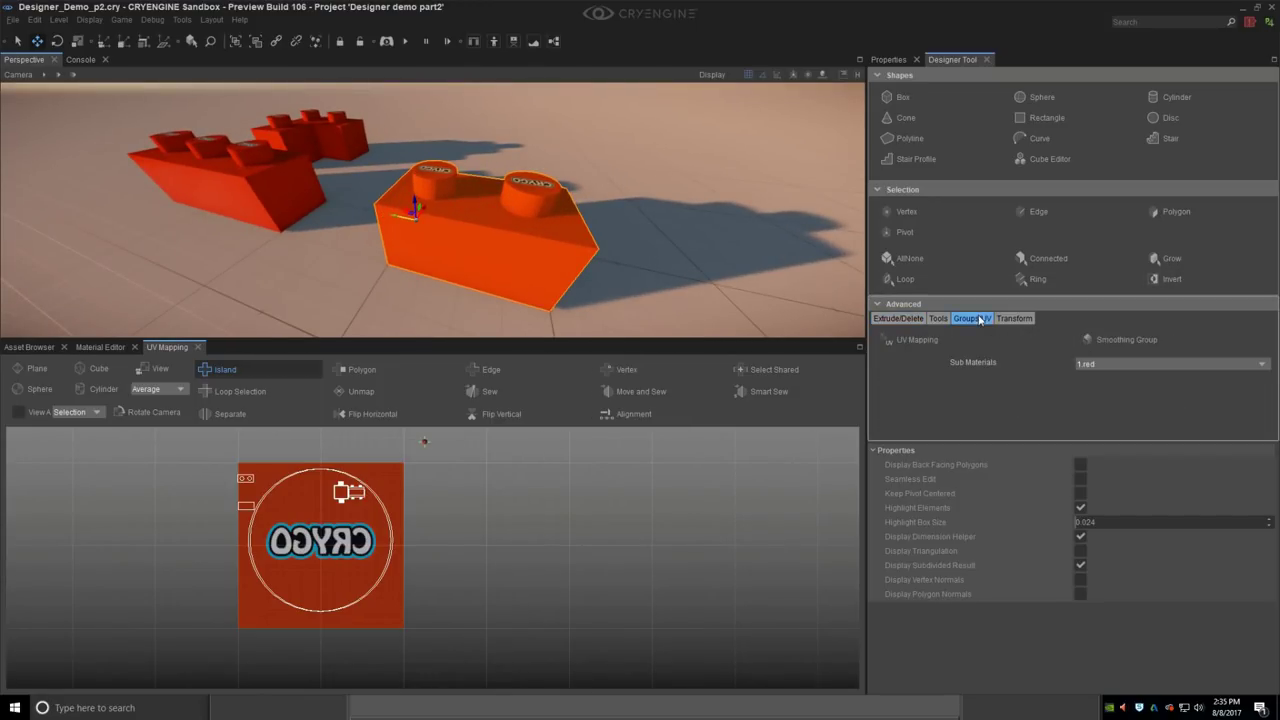
pyautogui.click(1090, 339)
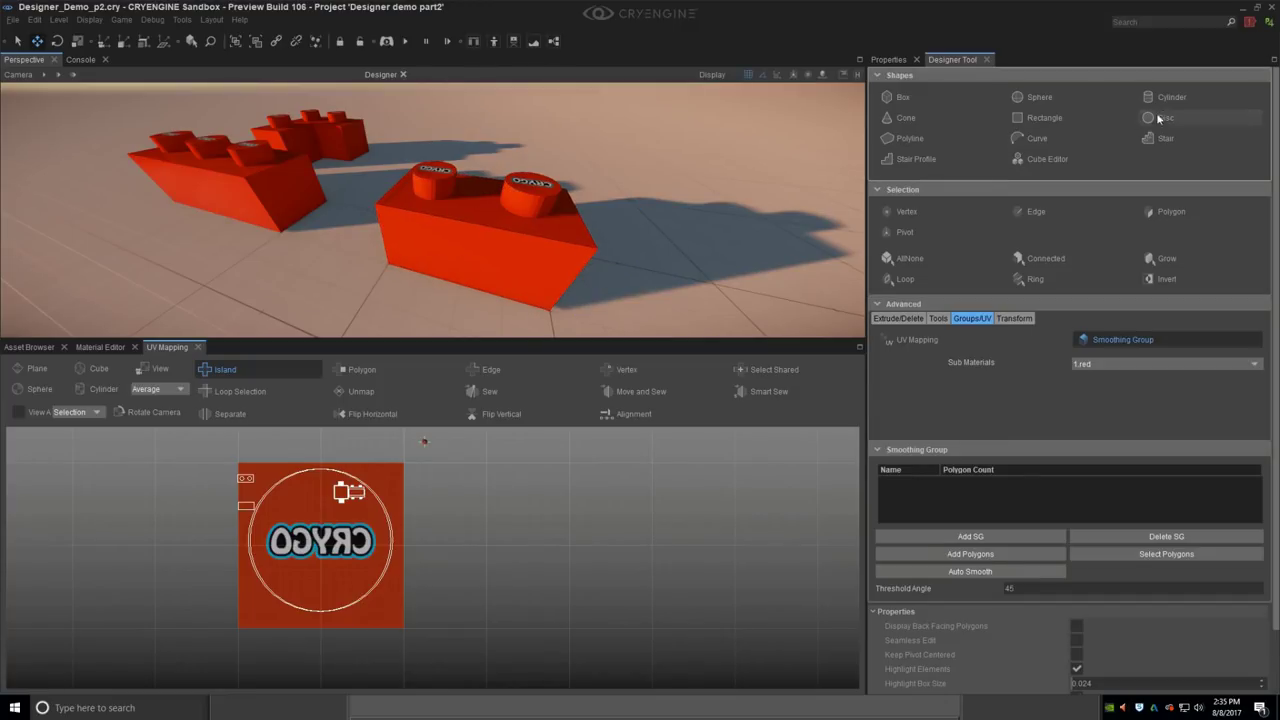
pyautogui.click(1171, 211)
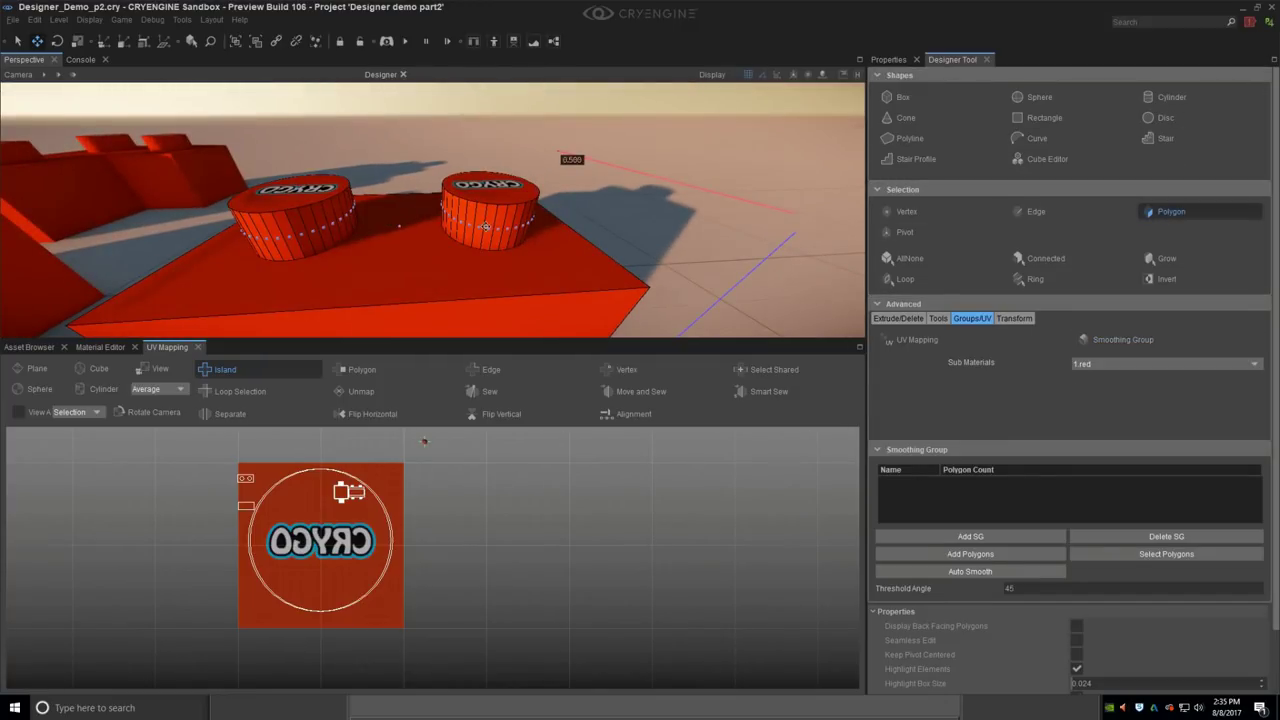
pyautogui.click(489, 226)
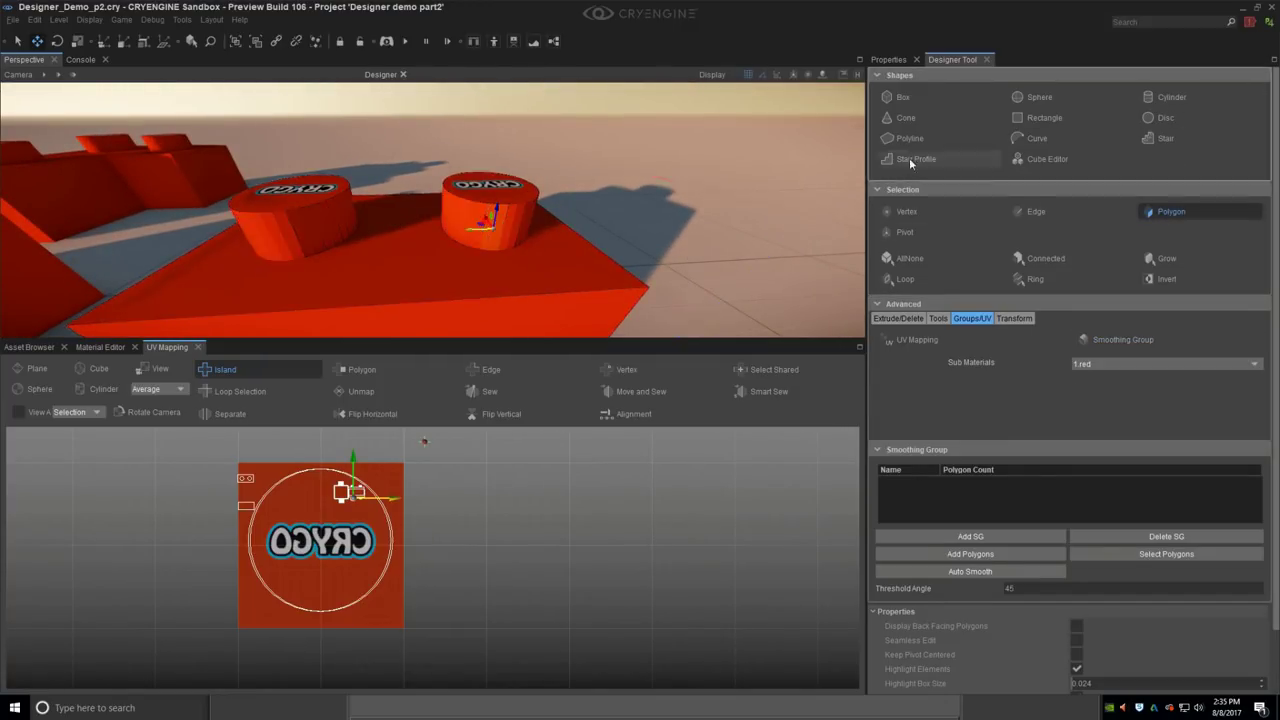
pyautogui.click(904, 280)
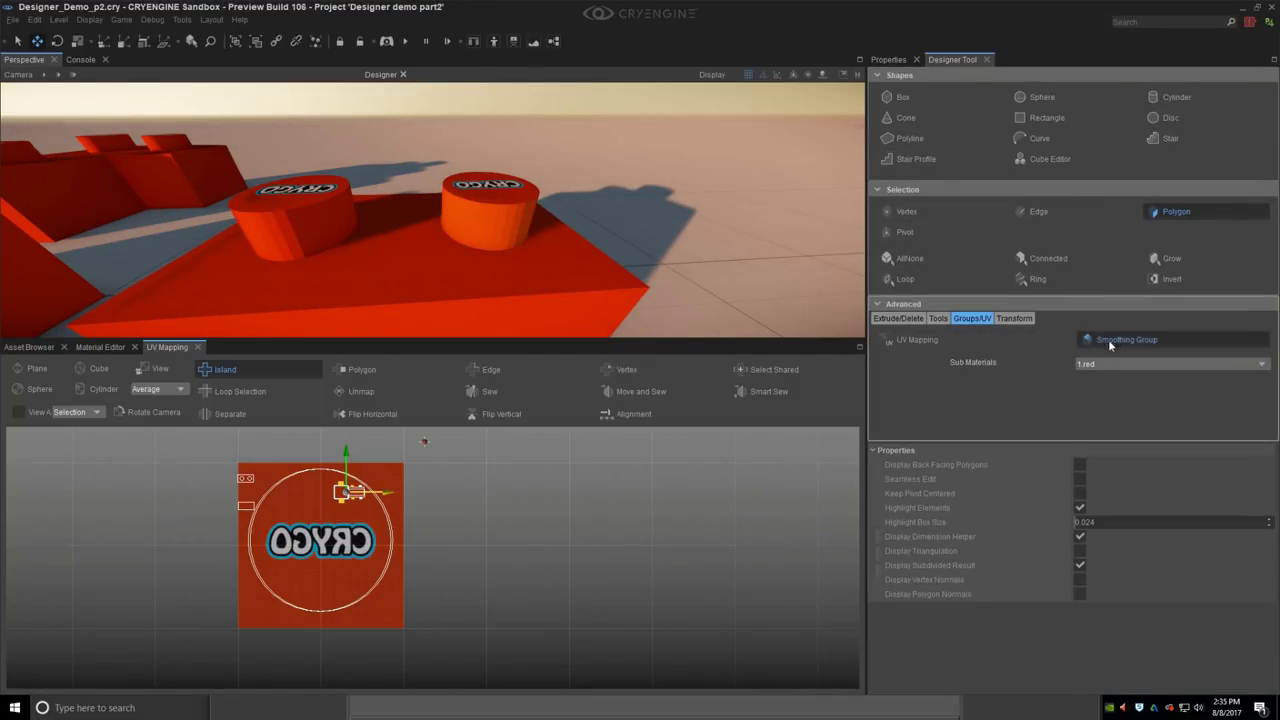
pyautogui.click(1088, 339)
pyautogui.click(960, 537)
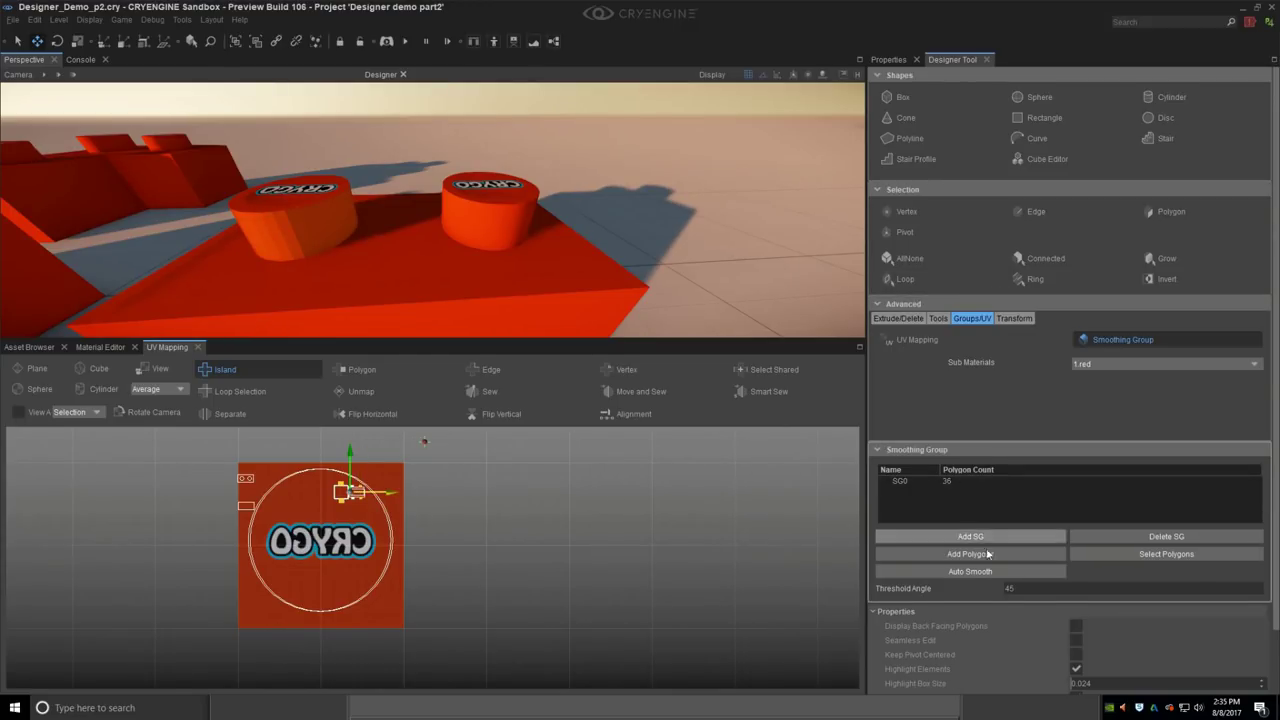
# Step: Select the three-stud brick and activate polygon selection on it
pyautogui.moveTo(500, 226); pyautogui.dragTo(340, 215, button='right')
pyautogui.press('Escape')
pyautogui.click(464, 212)
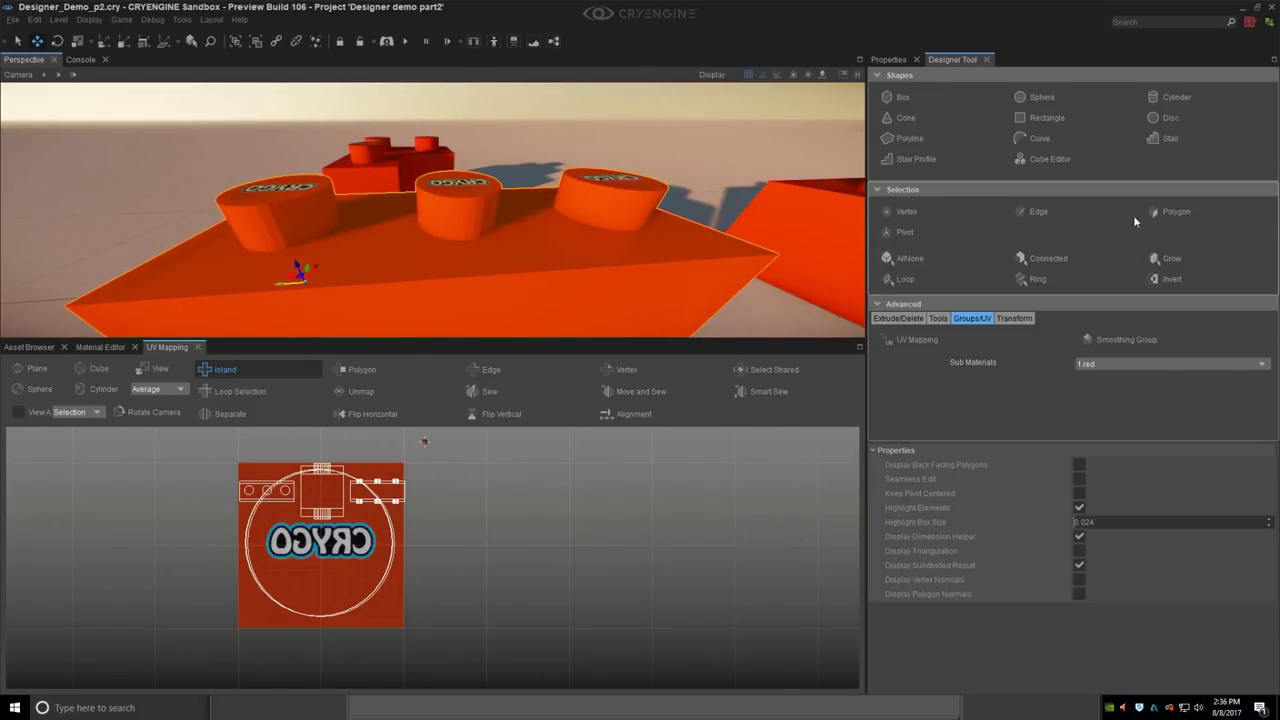
pyautogui.click(1173, 213)
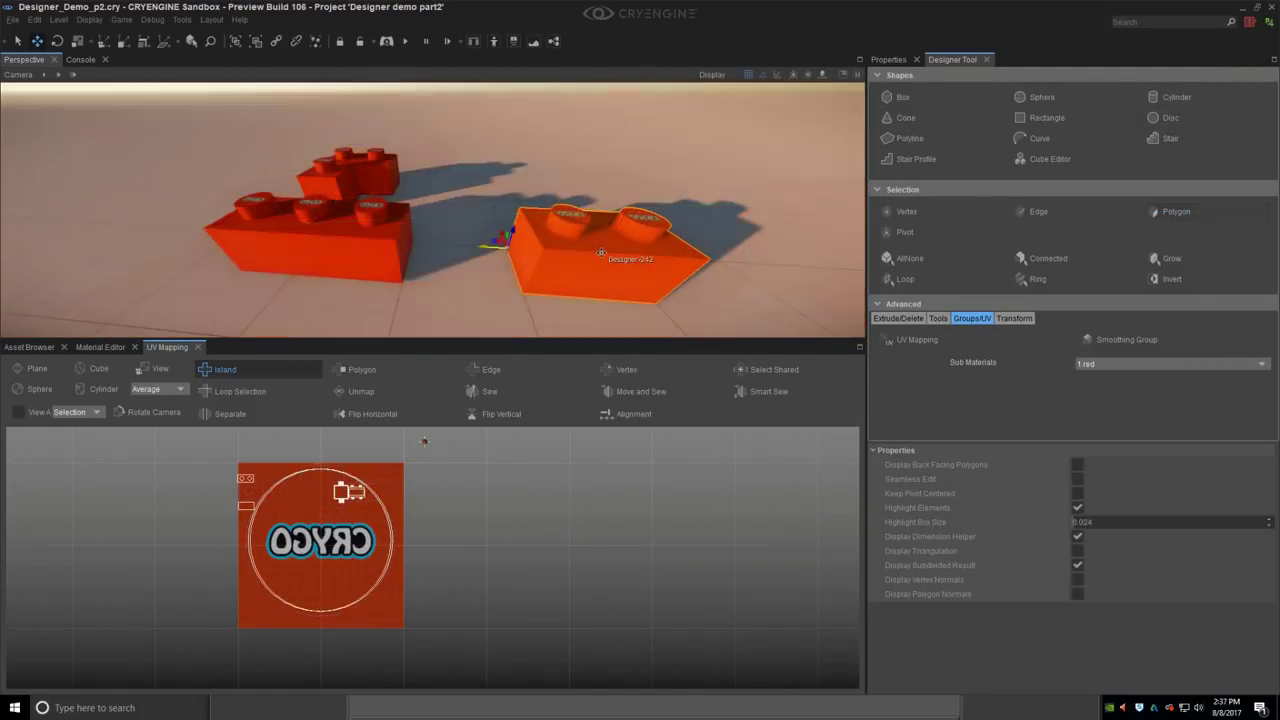
# Step: Examine the crygo_multimat material and its sub-materials in the Material Editor, comparing it with material_default1
pyautogui.moveTo(574, 244); pyautogui.dragTo(572, 240, button='right')
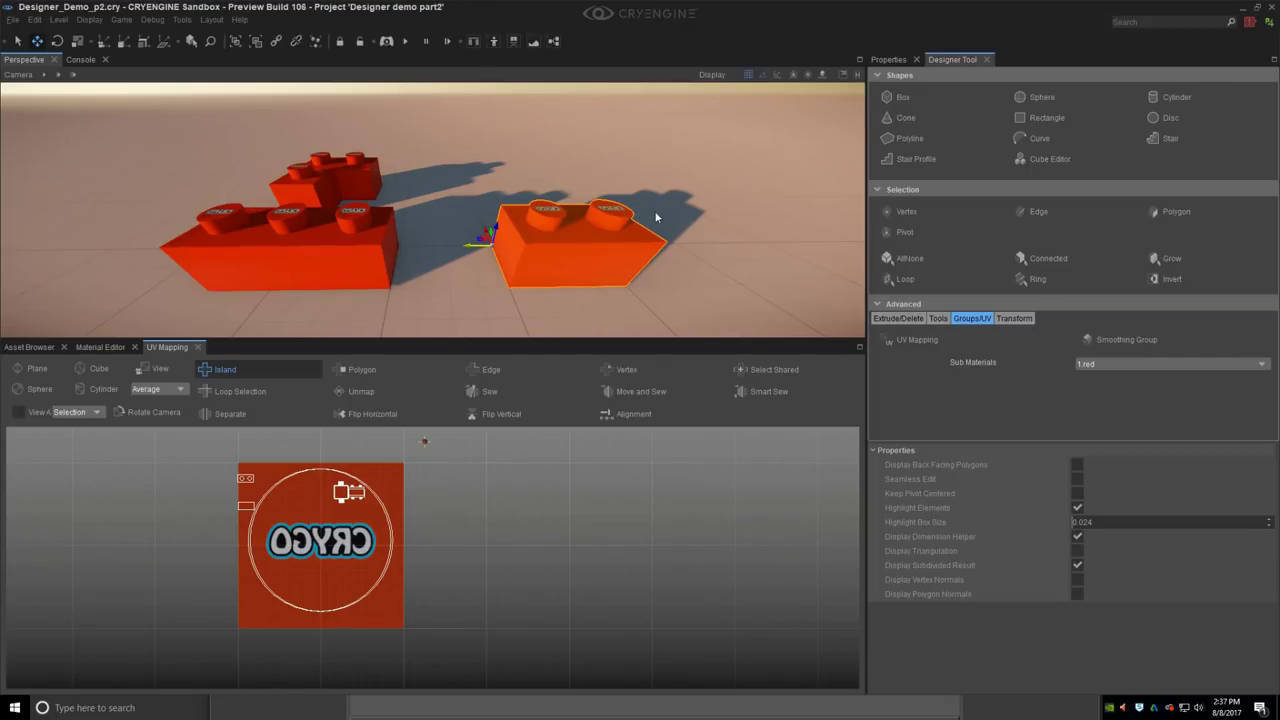
pyautogui.click(82, 349)
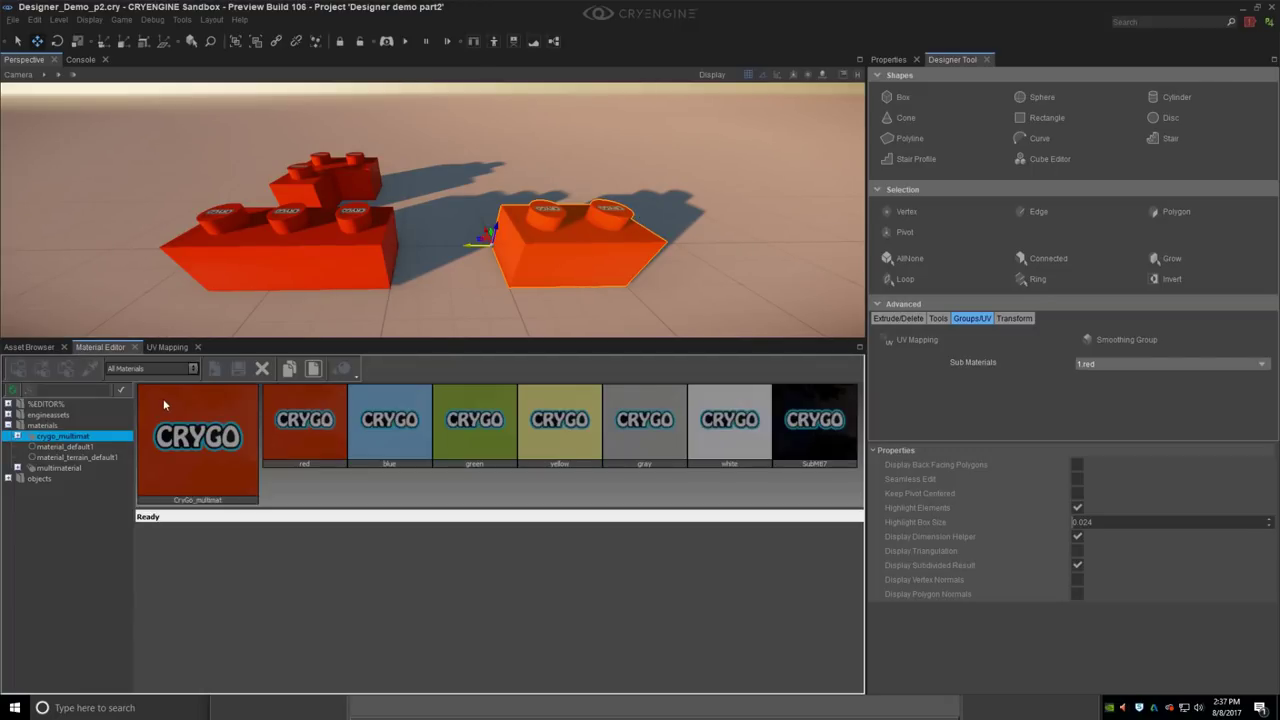
pyautogui.click(78, 445)
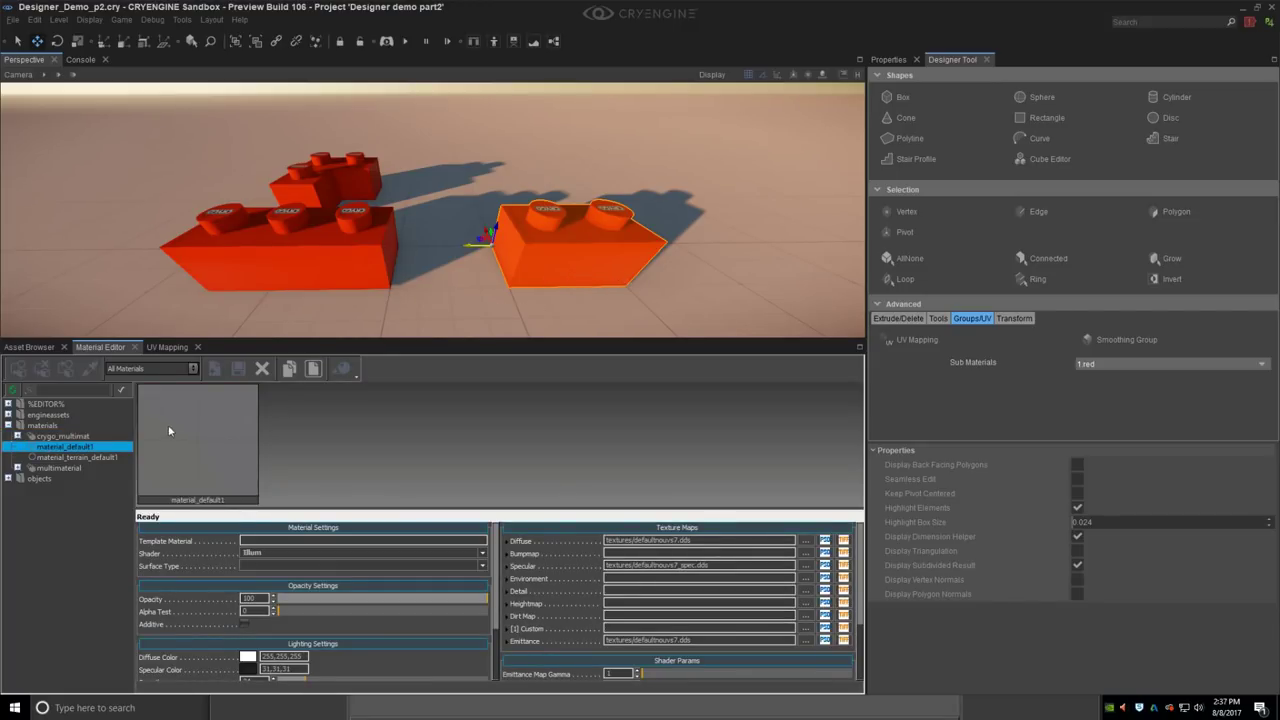
pyautogui.click(60, 437)
pyautogui.click(17, 437)
pyautogui.click(17, 437)
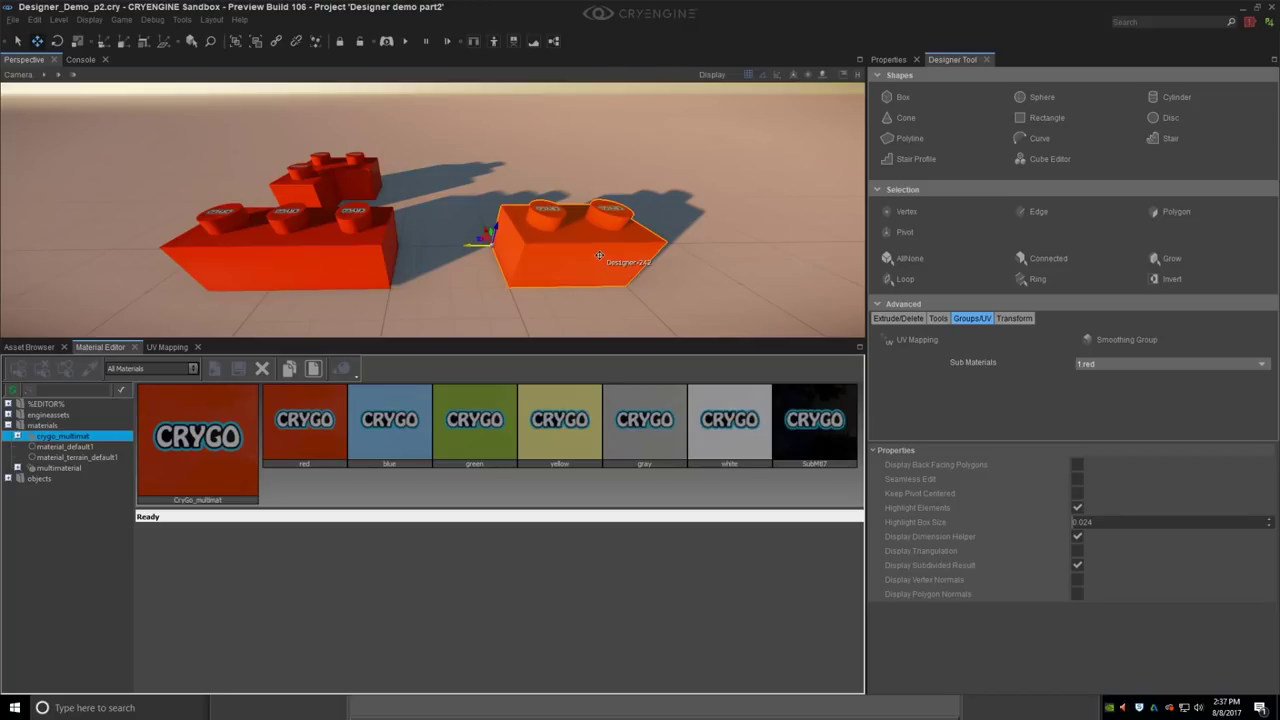
# Step: Select the two-stud brick and start a Designer export to CGF format
pyautogui.moveTo(545, 270); pyautogui.dragTo(545, 271, button='right')
pyautogui.press('Escape')
pyautogui.click(570, 264)
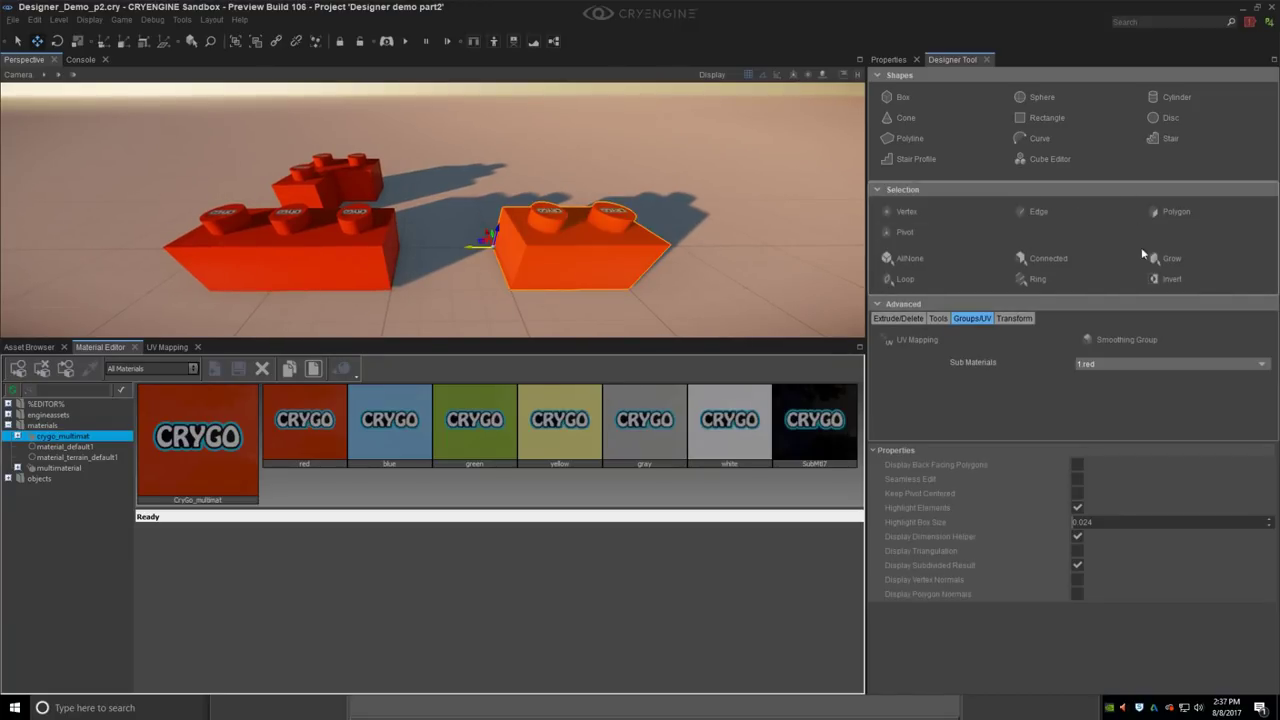
pyautogui.click(1014, 318)
pyautogui.click(1165, 361)
pyautogui.click(1075, 480)
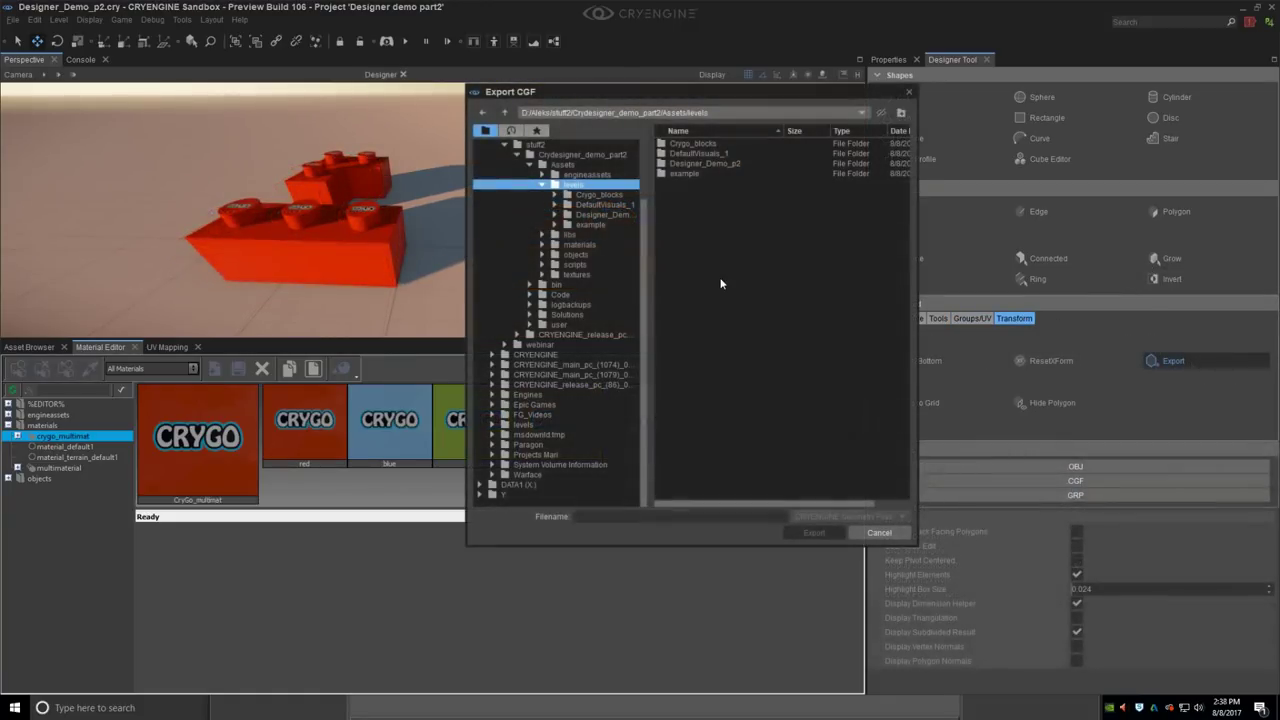
# Step: Create a new folder named CryBlocks inside the project's Assets/objects folder
pyautogui.click(543, 184)
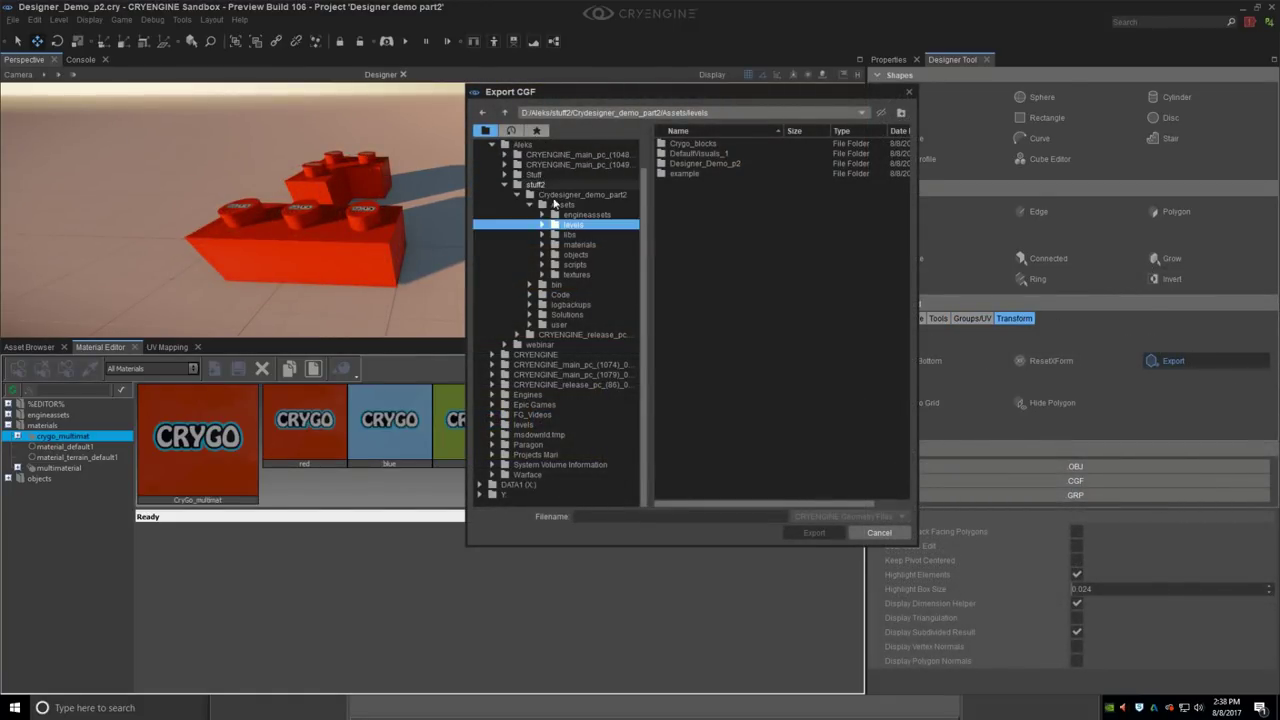
pyautogui.click(588, 254)
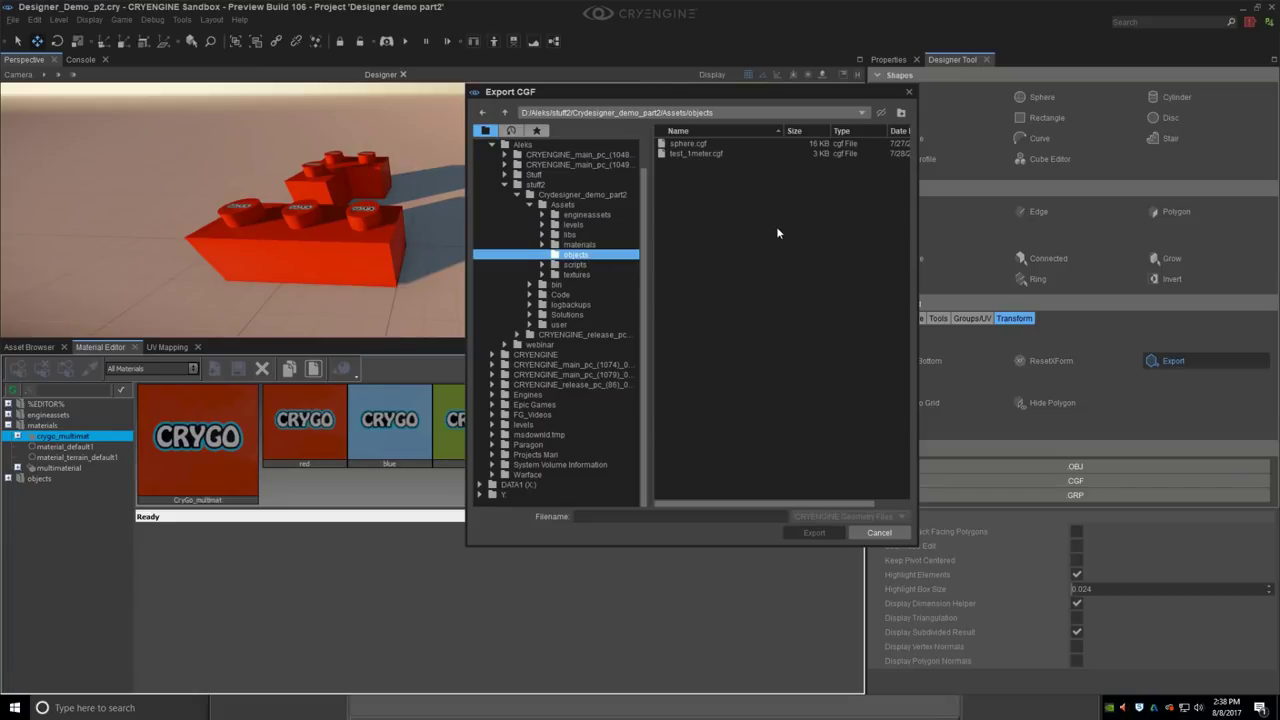
pyautogui.click(899, 114)
pyautogui.write('Cd')
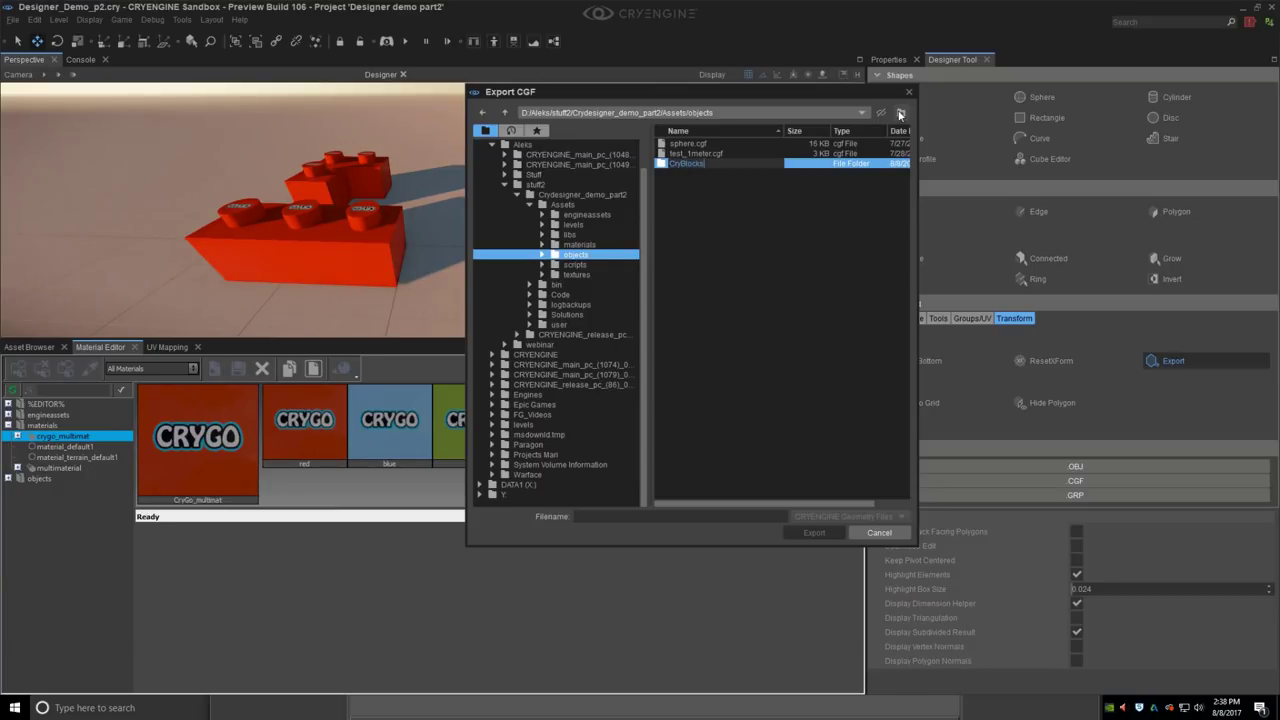
pyautogui.write('yBlocks')
pyautogui.press('Return')
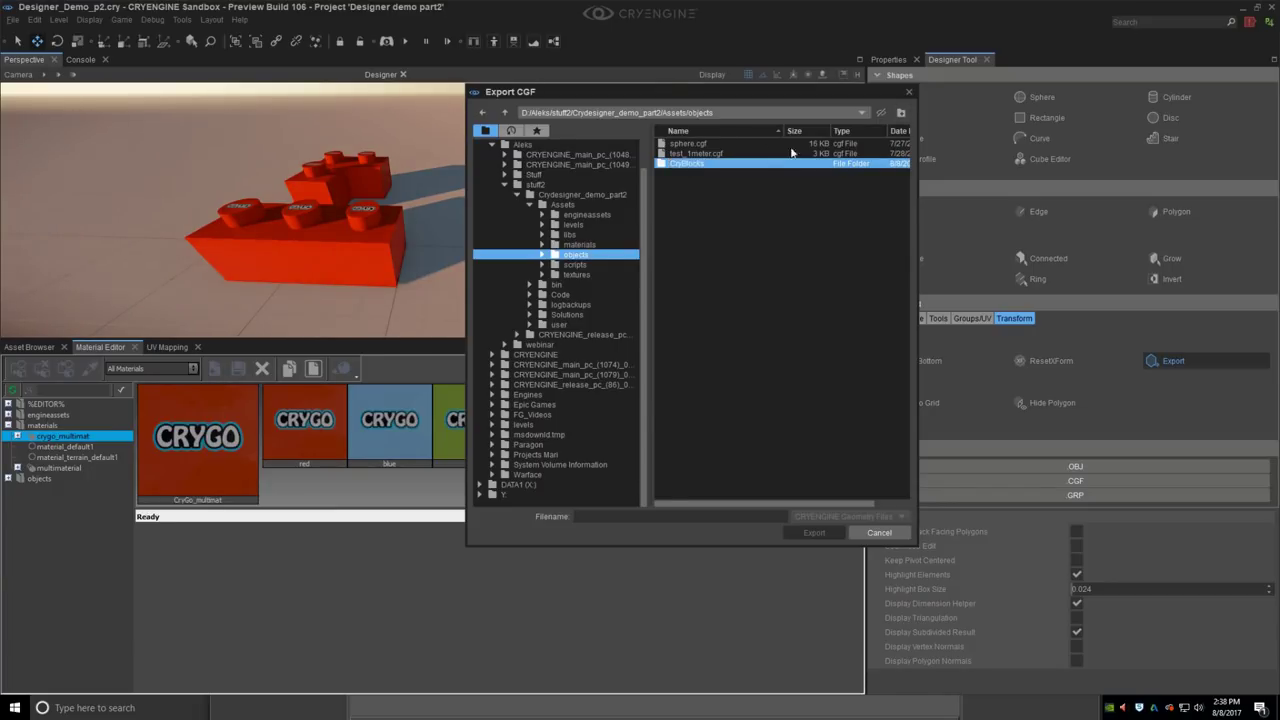
# Step: Export the two-stud brick into the CryBlocks folder under the file name Block_x2
pyautogui.doubleClick(704, 163)
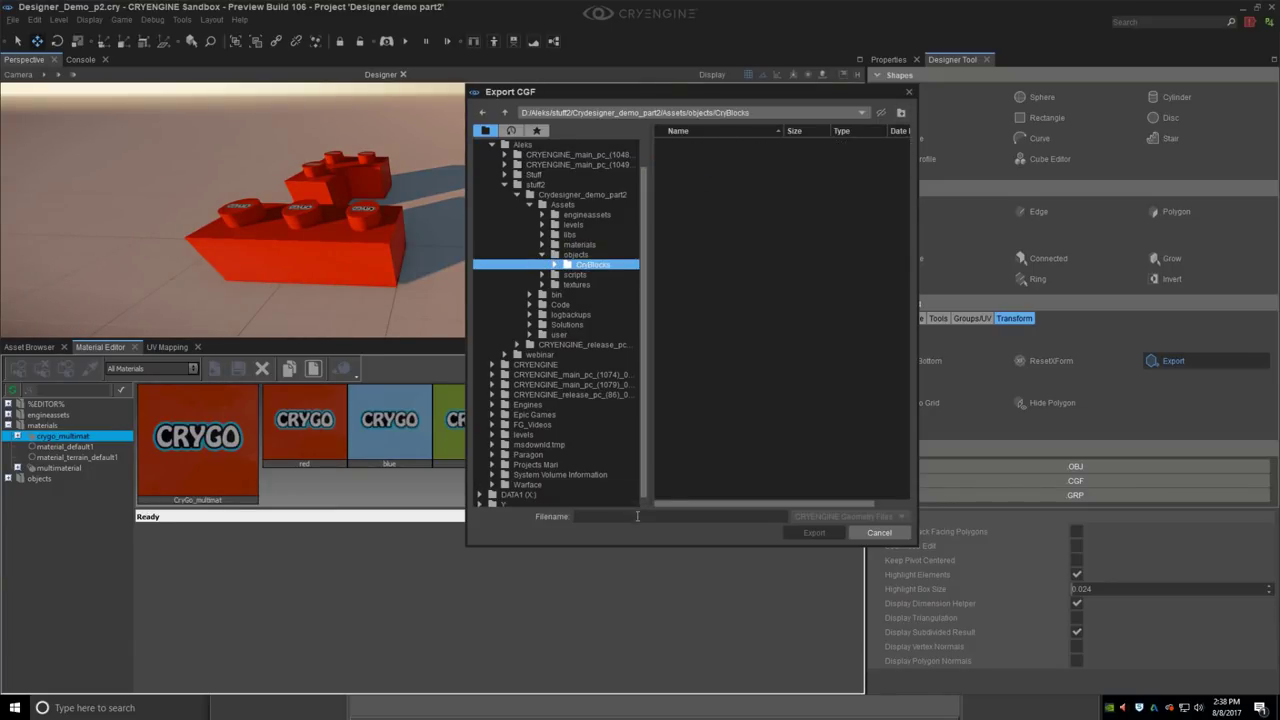
pyautogui.moveTo(650, 87); pyautogui.dragTo(888, 98)
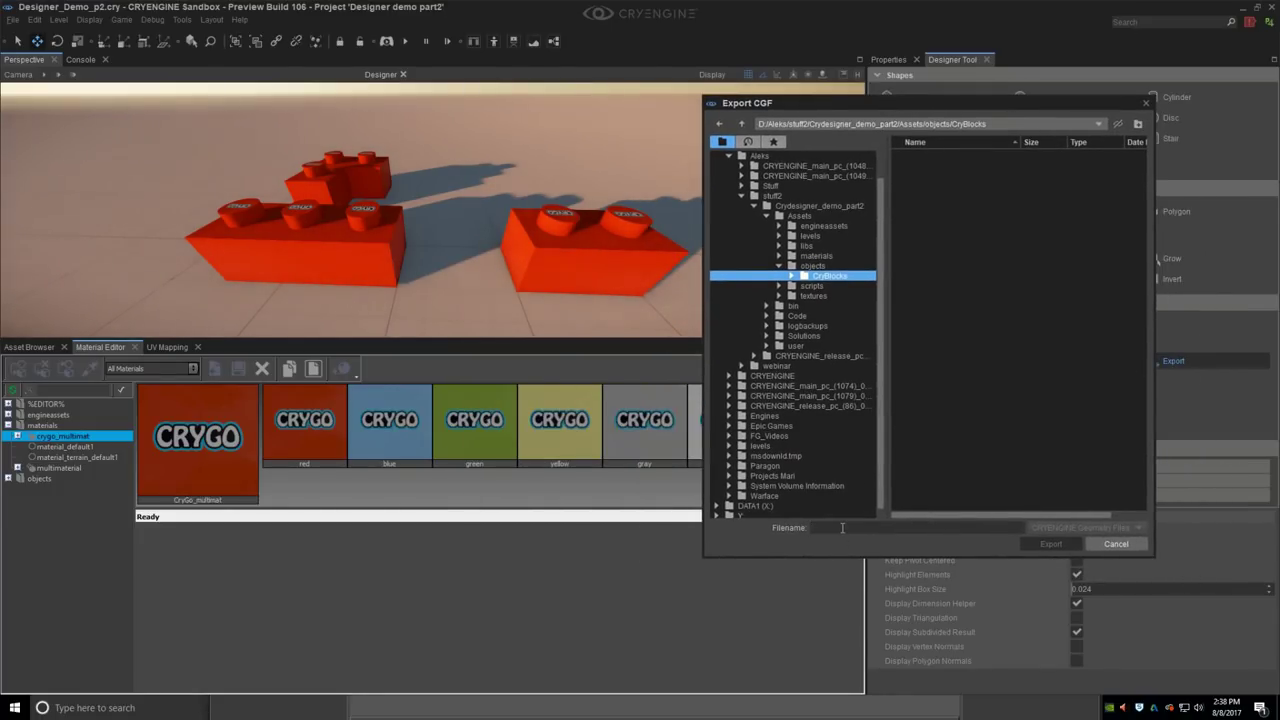
pyautogui.write('Block_x2')
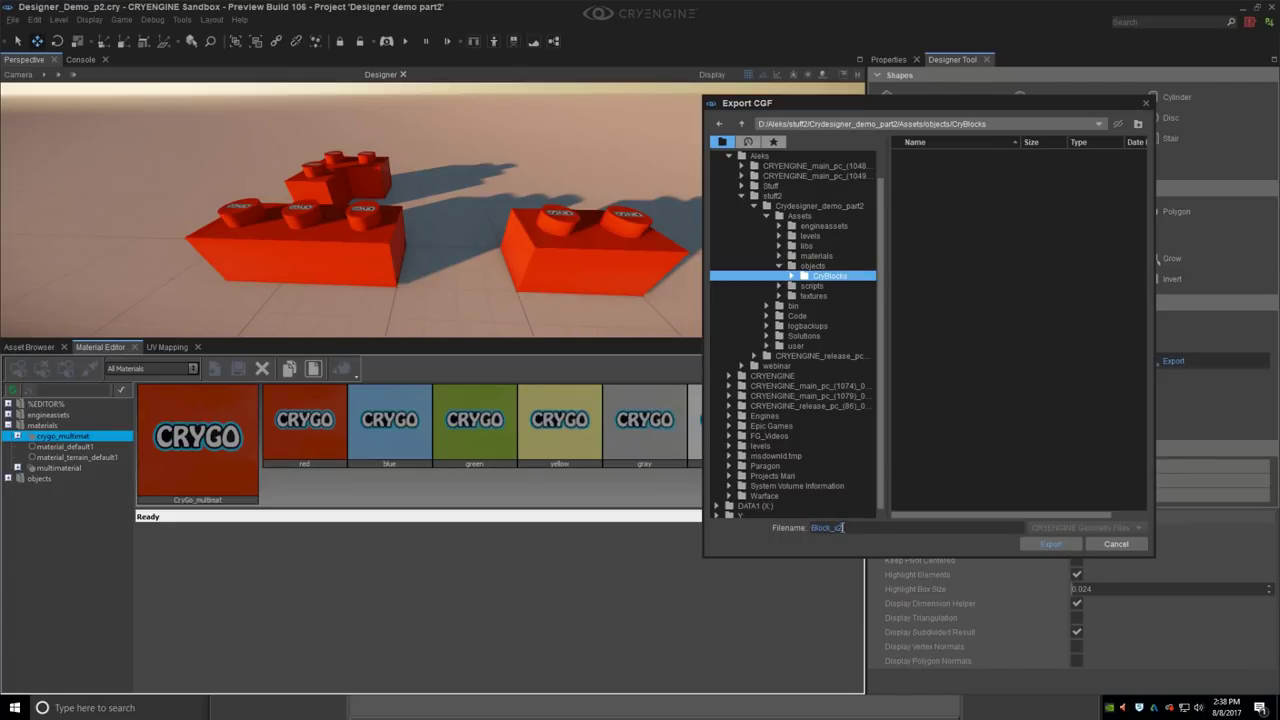
pyautogui.click(1050, 544)
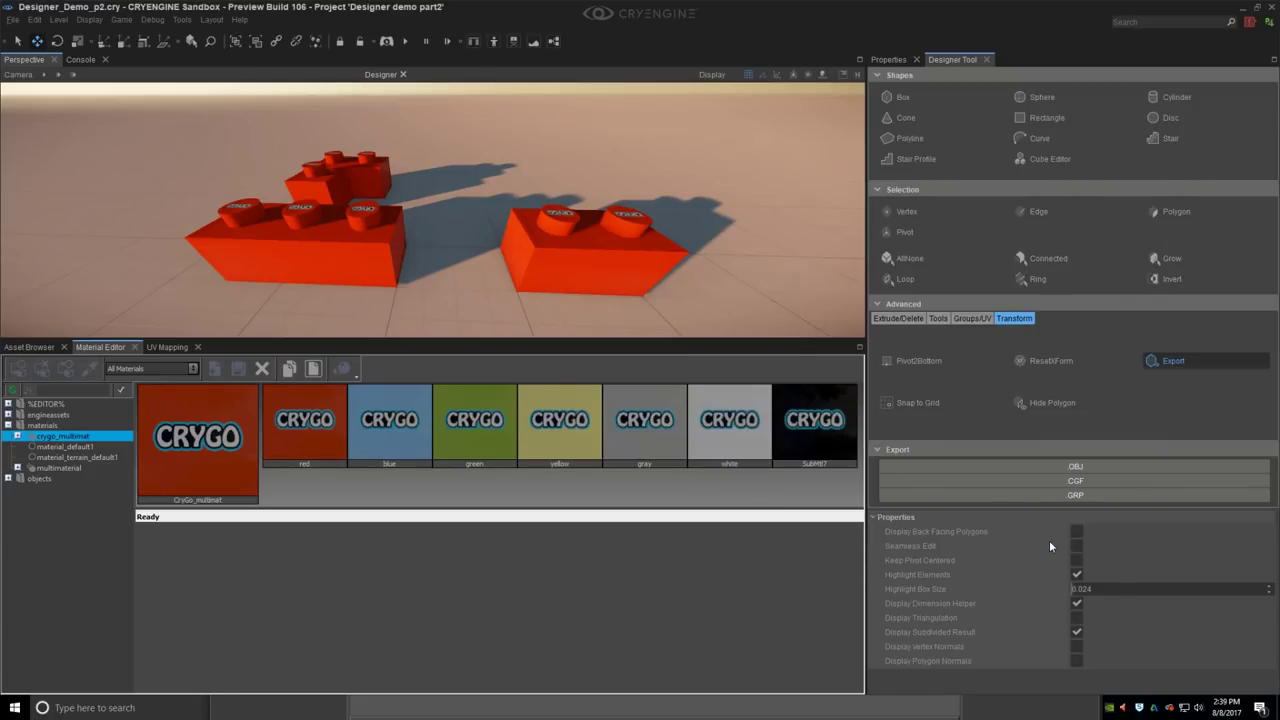
# Step: Export the three-stud brick as Block_x3.cgf into the Assets/objects/CryBlocks folder, and leave the Export tool
pyautogui.click(346, 246)
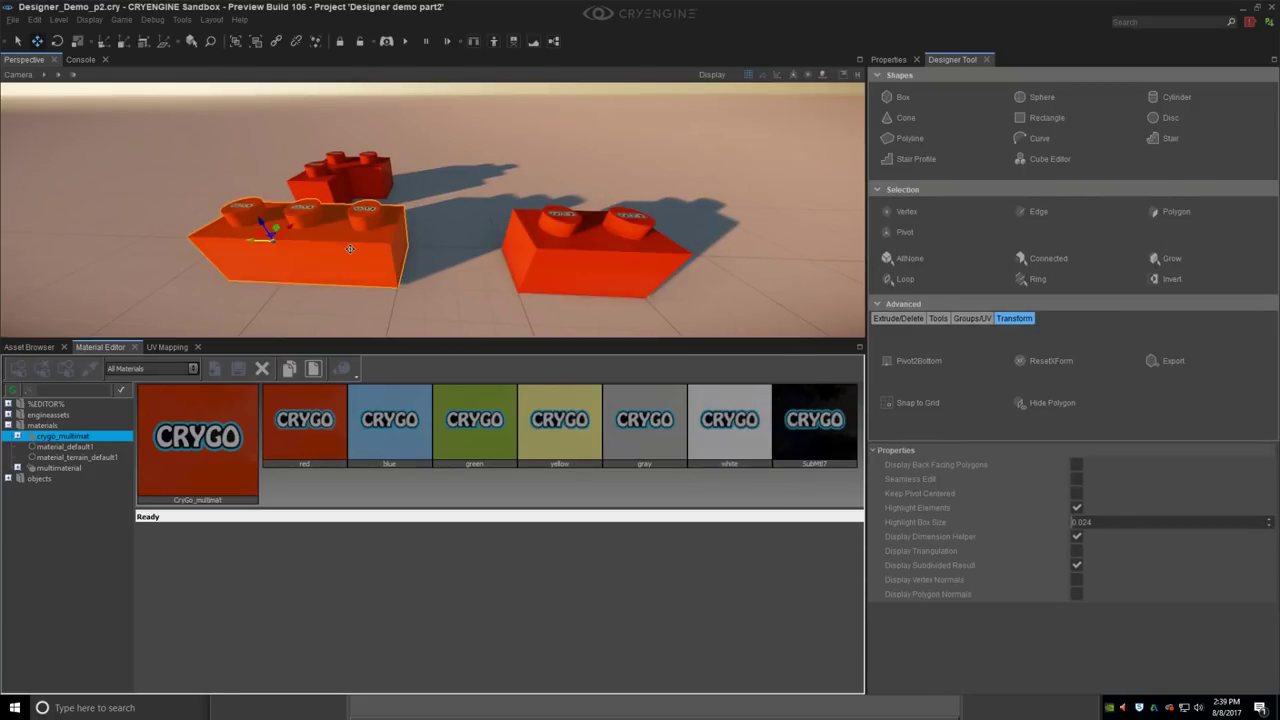
pyautogui.click(1166, 361)
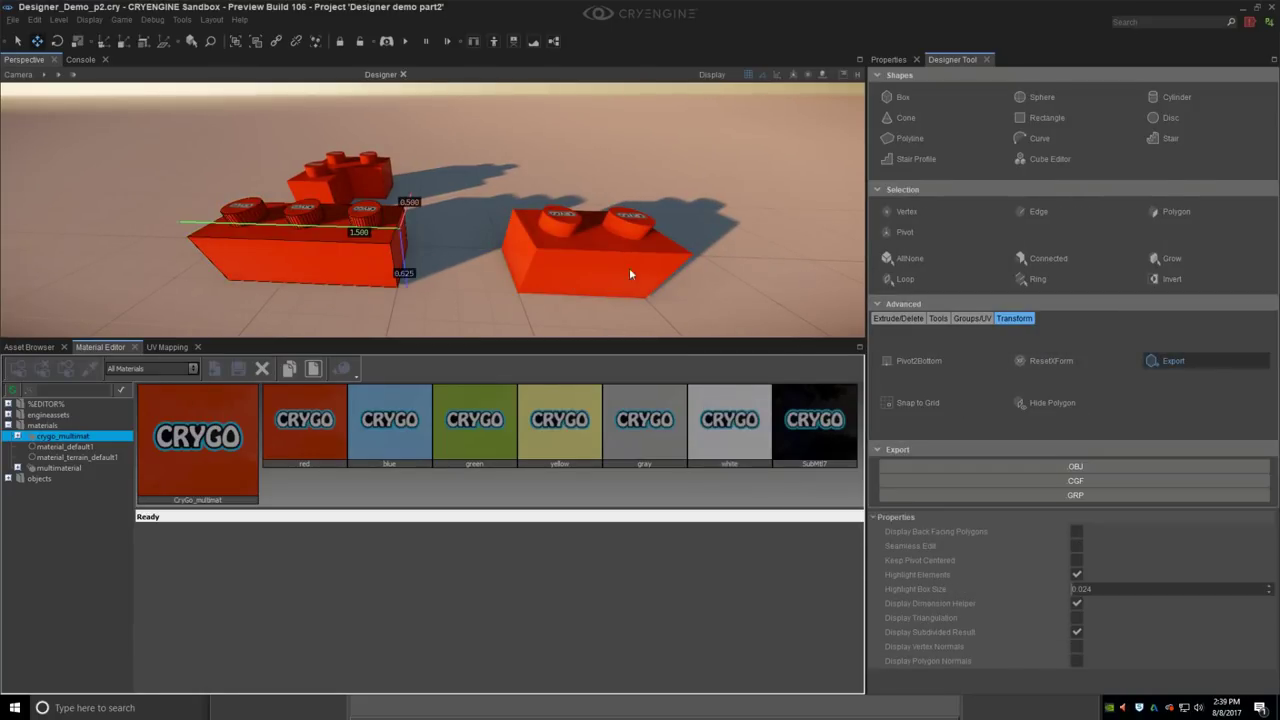
pyautogui.click(328, 244)
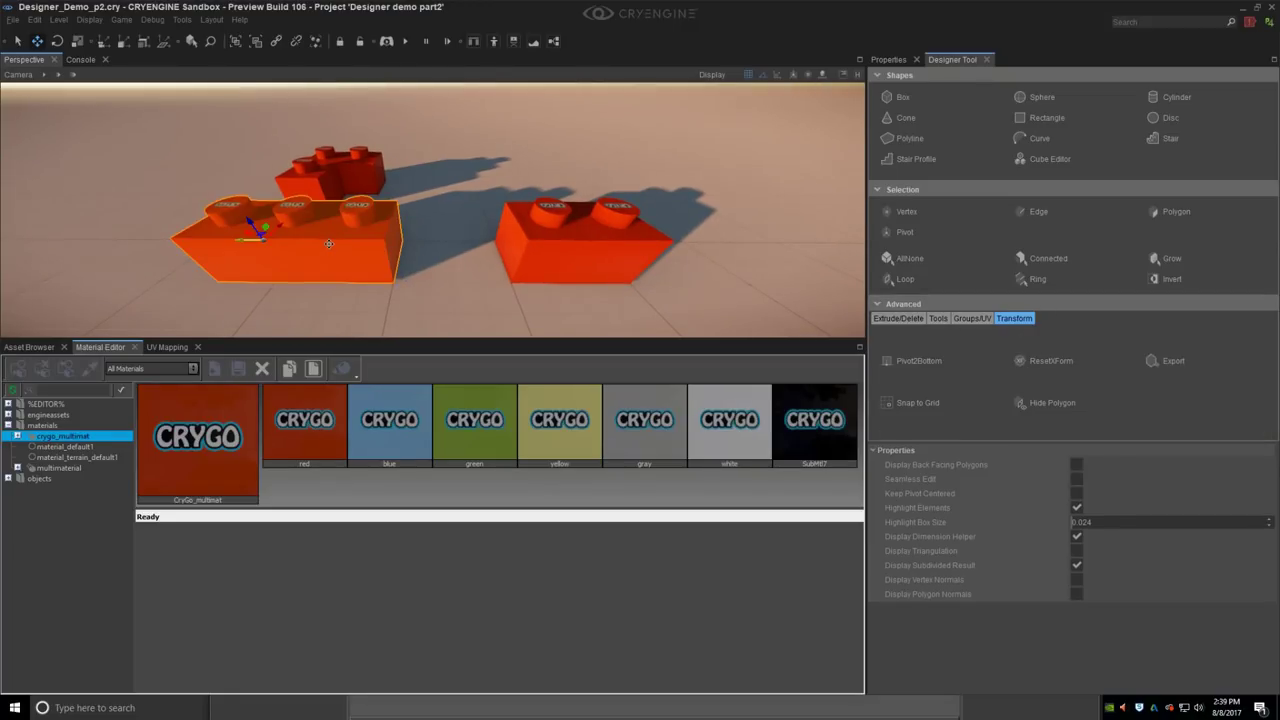
pyautogui.click(1165, 361)
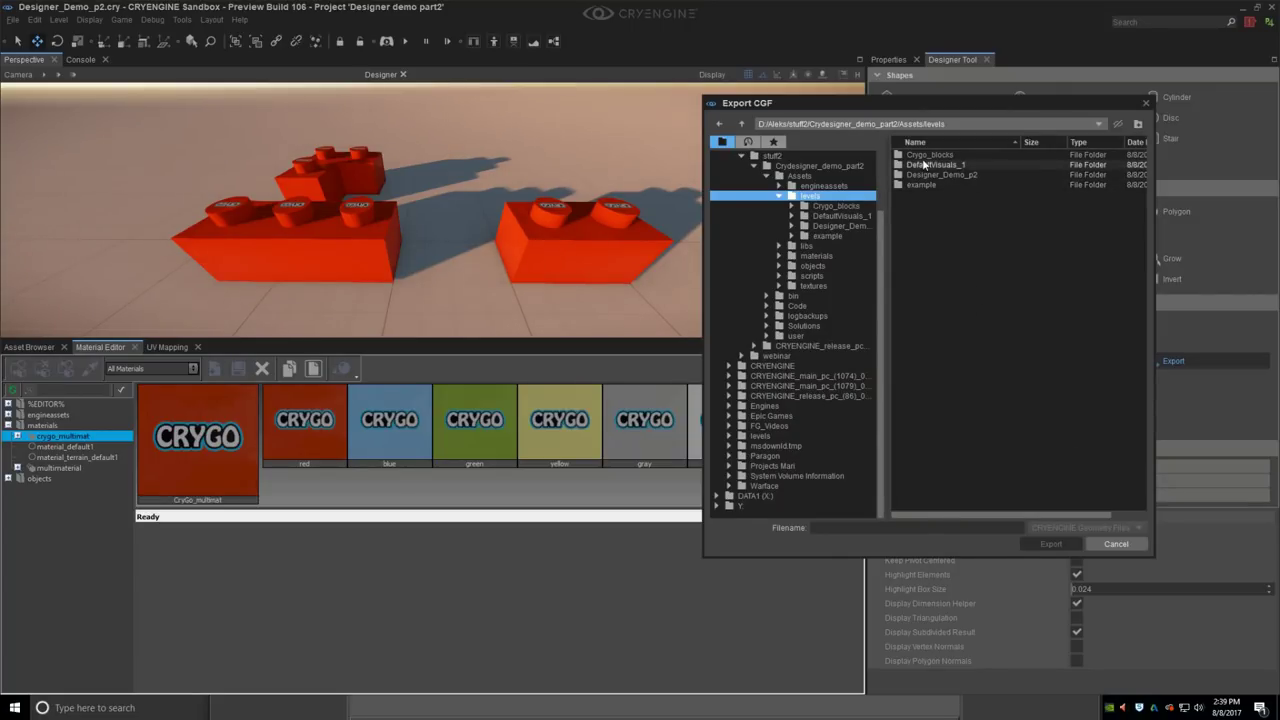
pyautogui.click(814, 266)
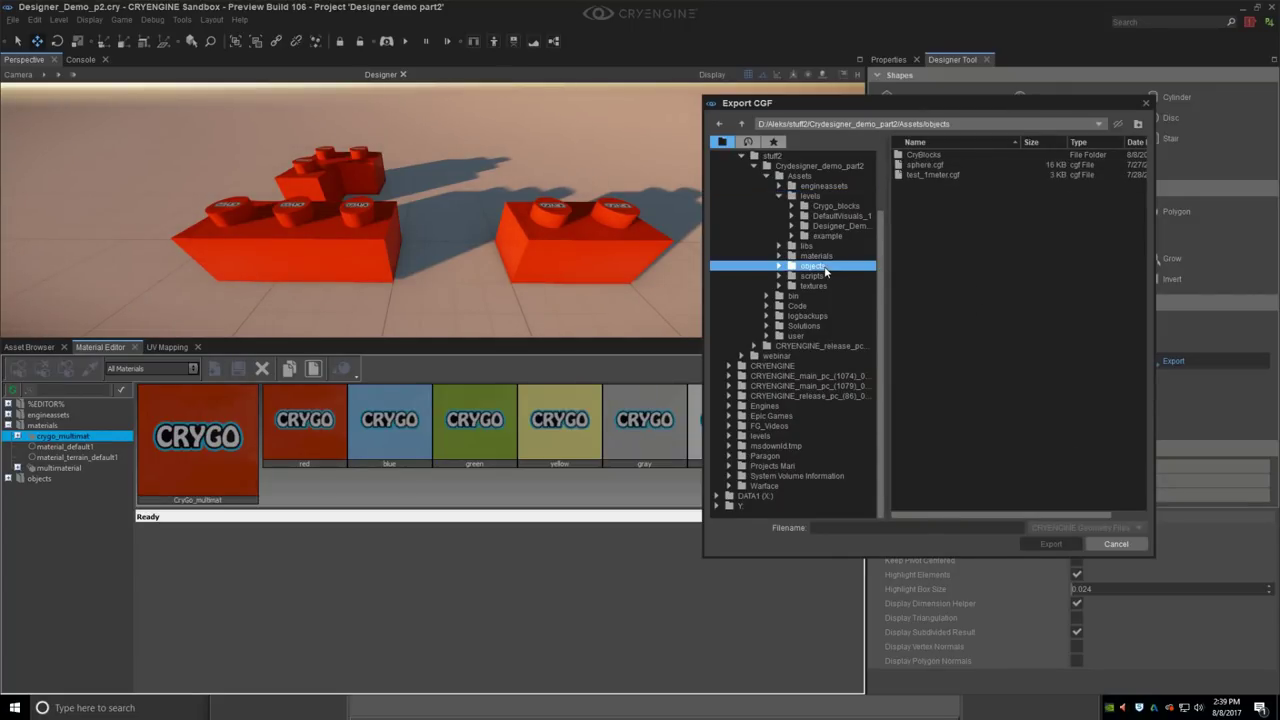
pyautogui.doubleClick(945, 151)
pyautogui.click(947, 154)
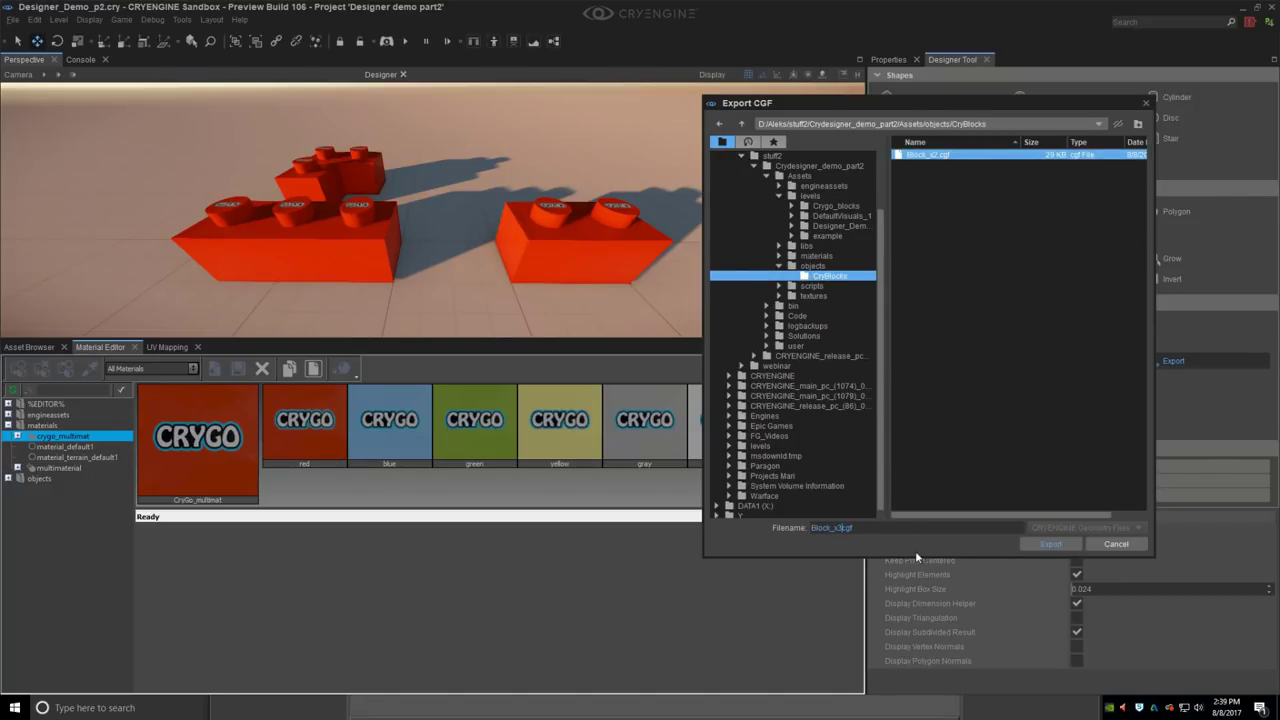
pyautogui.press('Return')
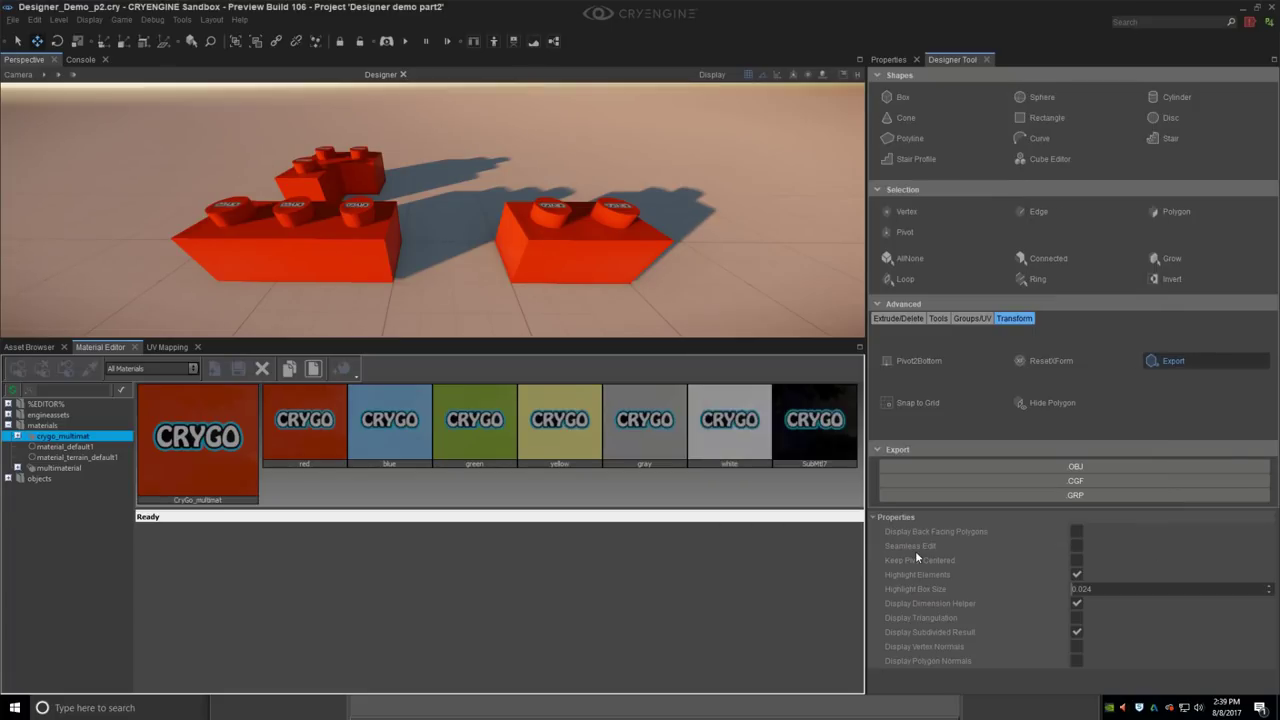
pyautogui.press('Escape')
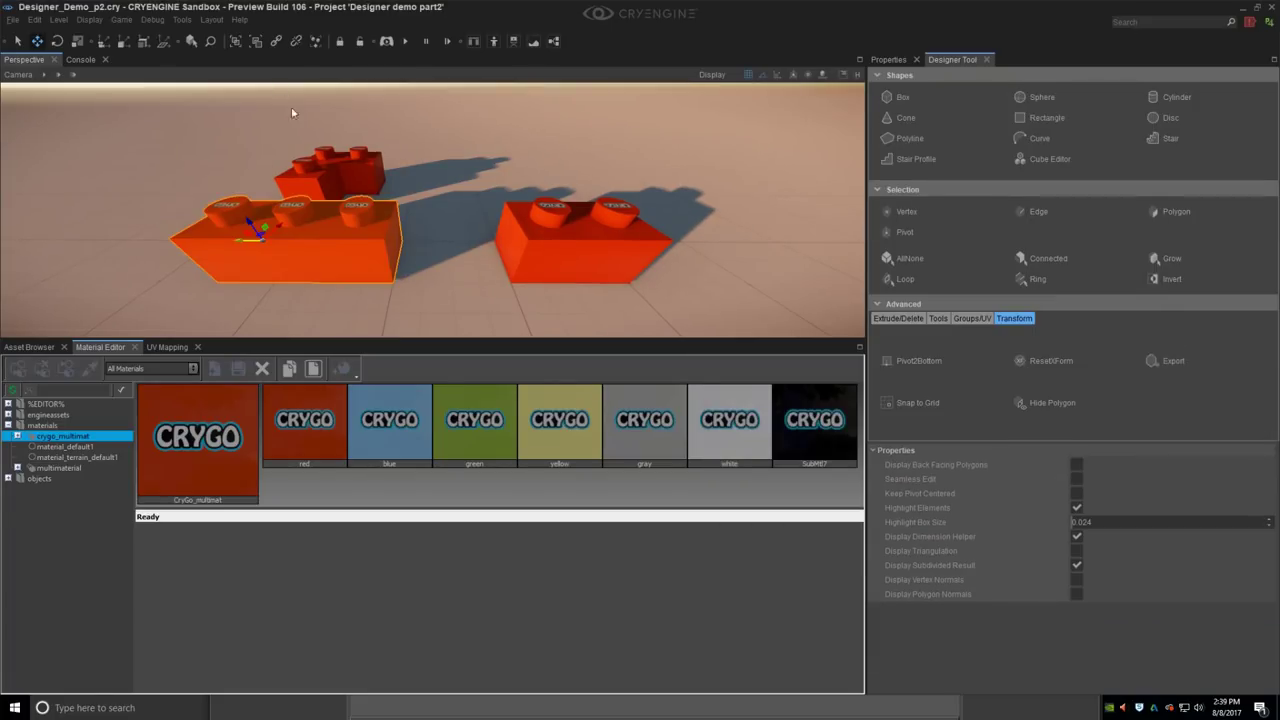
# Step: Export the L-shaped brick as a CGF file named Blocks_l into the Assets/objects/CryBlocks folder
pyautogui.click(320, 169)
pyautogui.click(1158, 362)
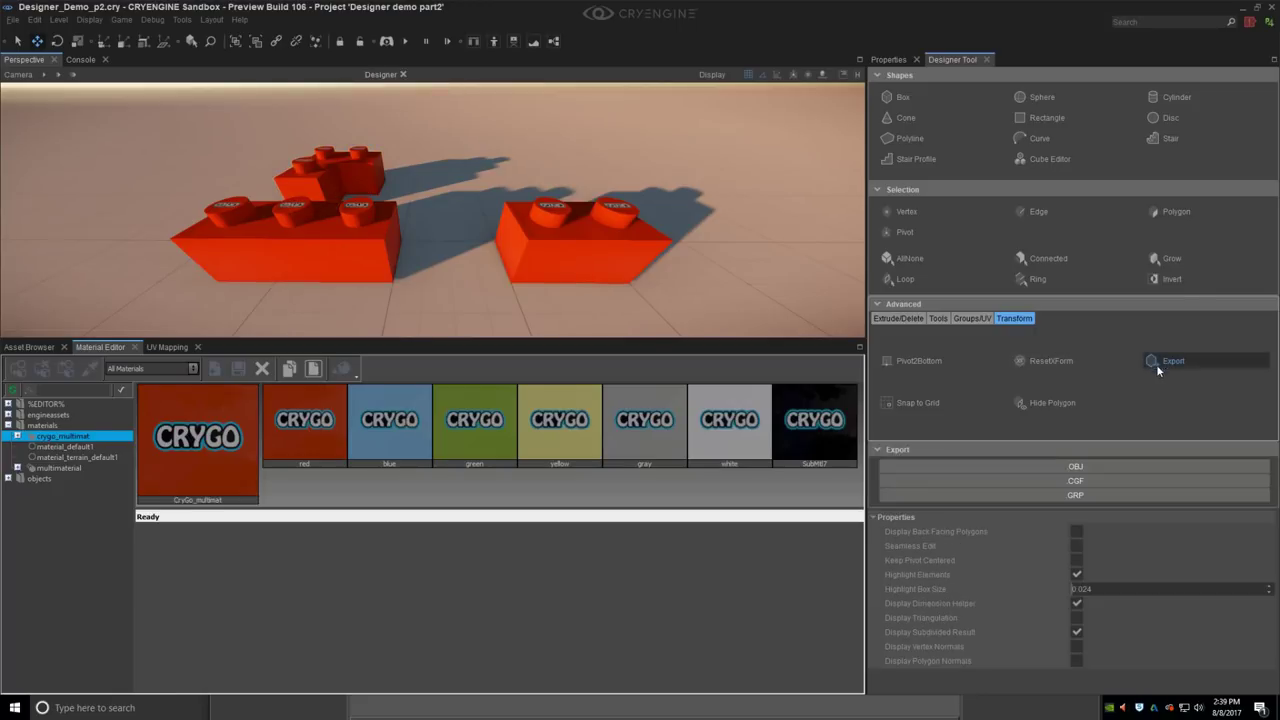
pyautogui.click(1095, 482)
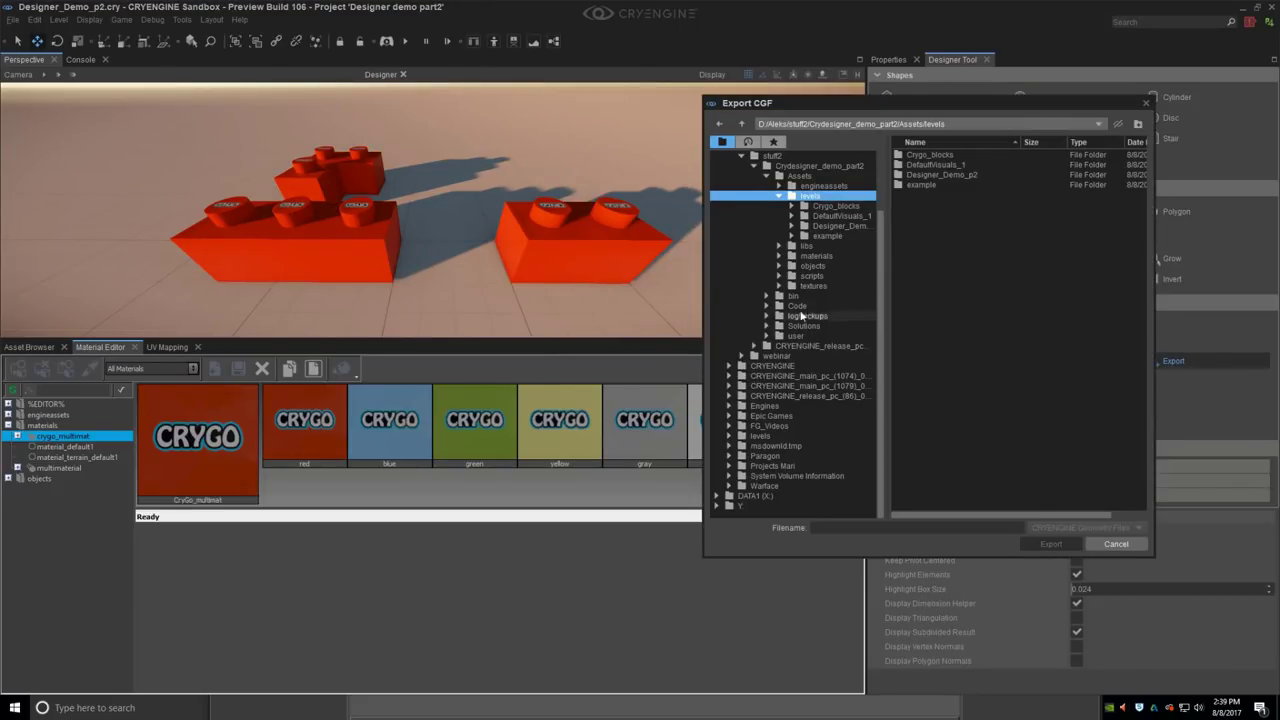
pyautogui.click(812, 266)
pyautogui.doubleClick(935, 156)
pyautogui.click(838, 528)
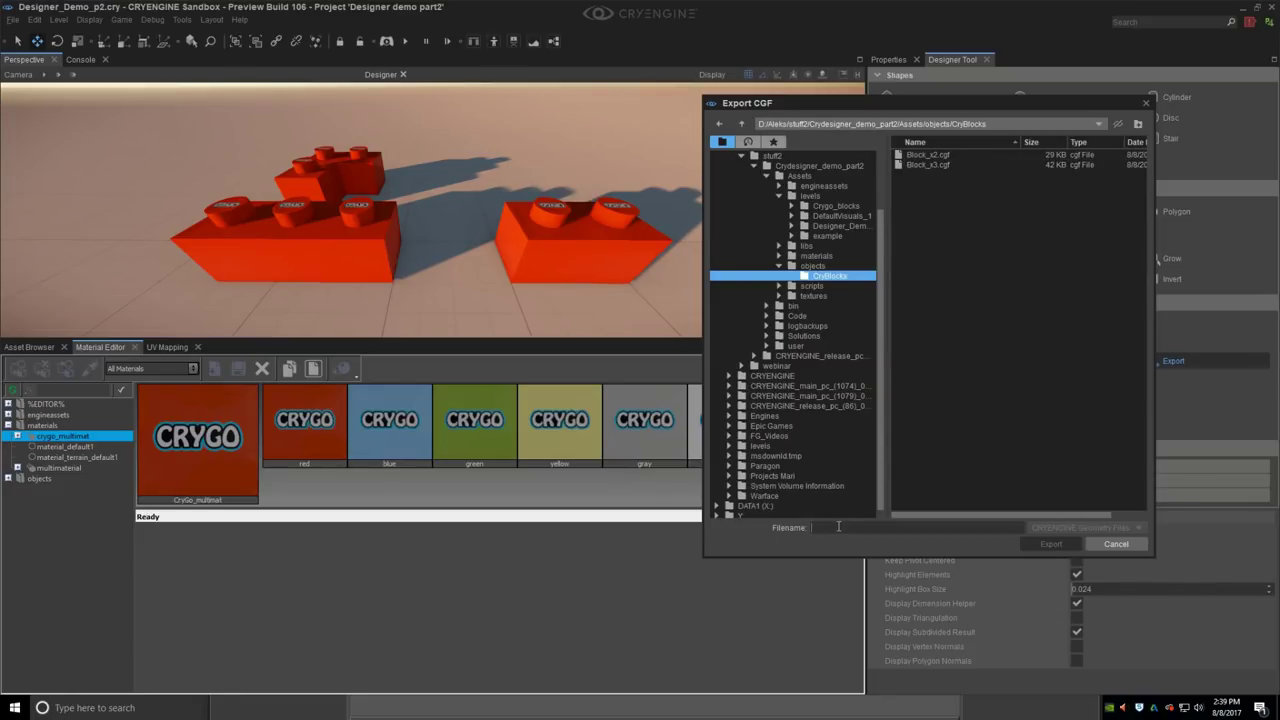
pyautogui.write('Blocks_l')
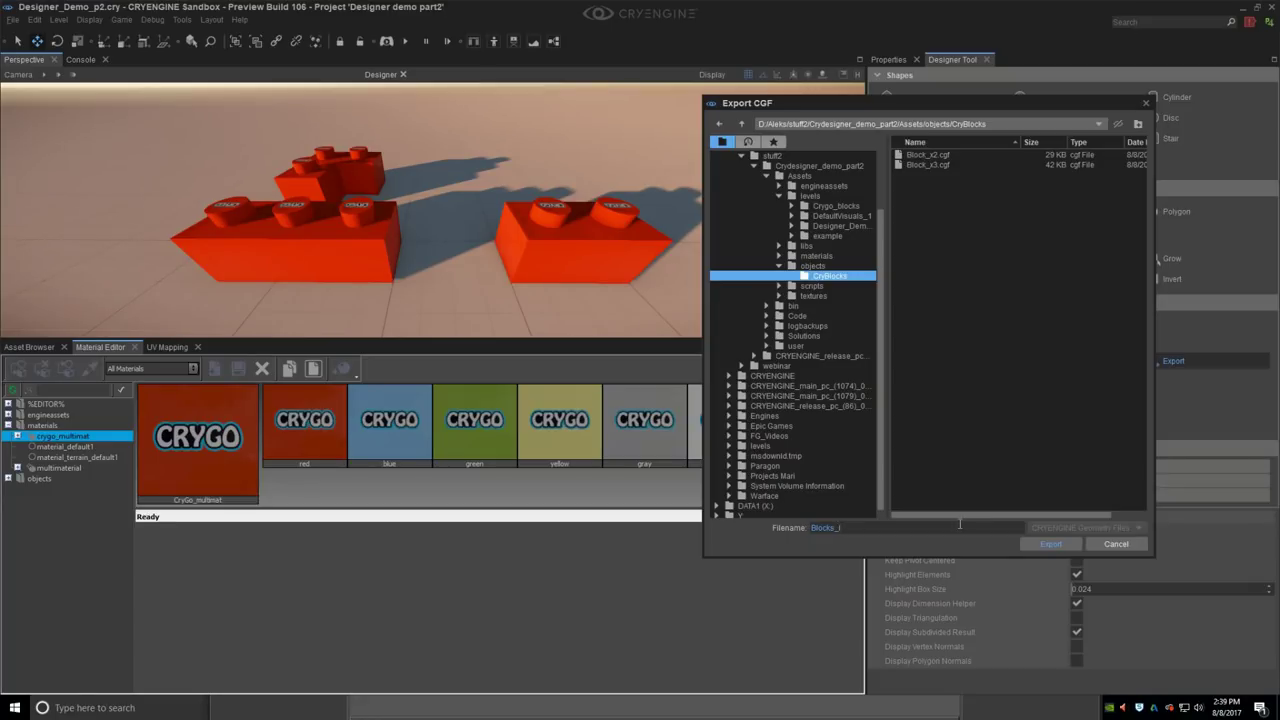
pyautogui.click(1057, 545)
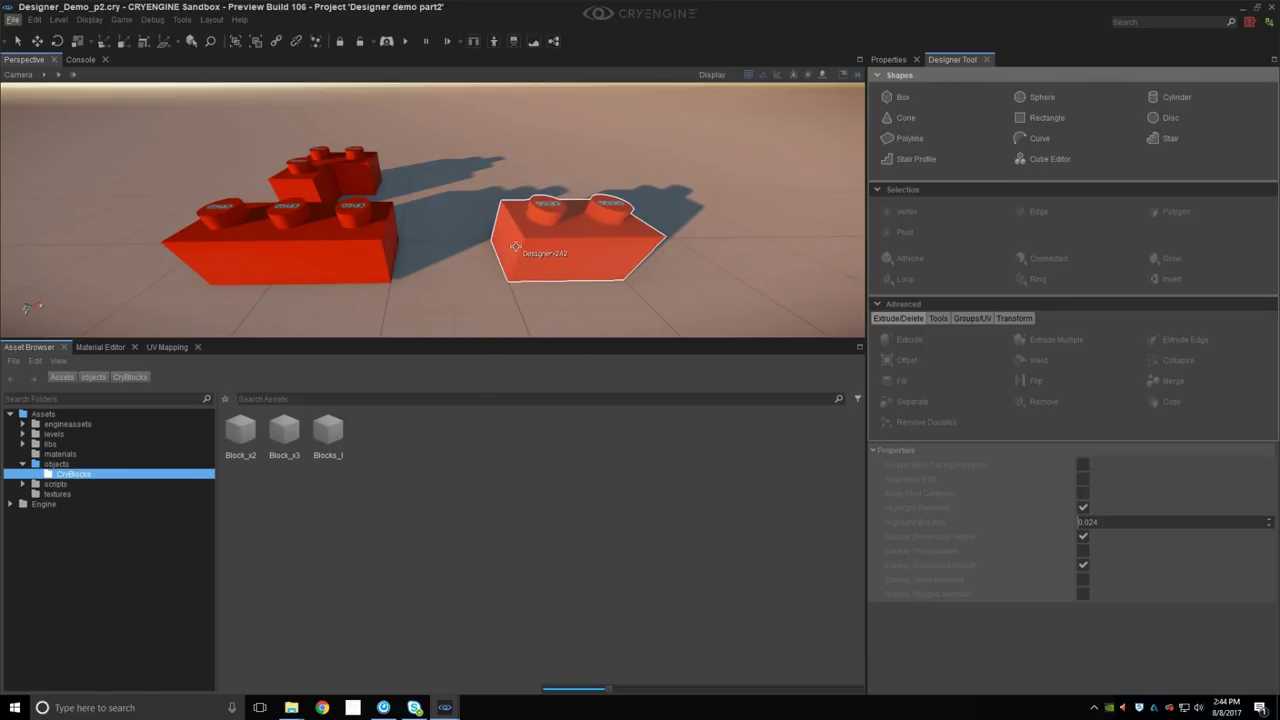
# Step: Place one instance each of the Blocks_l, Block_x3 and Block_x2 assets in the level behind the original Designer bricks
pyautogui.moveTo(331, 437); pyautogui.dragTo(498, 160)
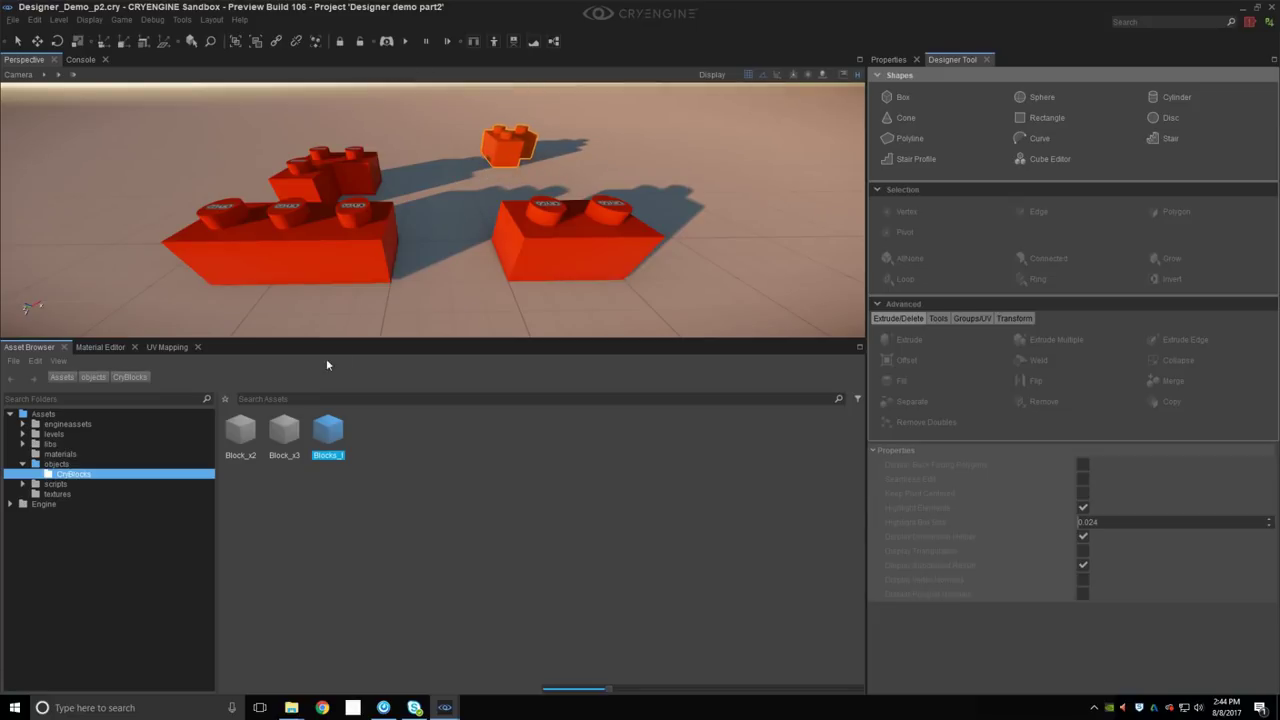
pyautogui.moveTo(284, 430); pyautogui.dragTo(553, 156)
pyautogui.moveTo(245, 430); pyautogui.dragTo(650, 160)
# Step: Assign the yellow submaterial of crygo_multimat to the placed Block_x3 brick, accepting the preview-only assignment
pyautogui.press('w')
pyautogui.moveTo(650, 160); pyautogui.dragTo(374, 183, button='right')
pyautogui.press('s')
pyautogui.press('a')
pyautogui.moveTo(278, 158); pyautogui.dragTo(345, 239, button='right')
pyautogui.press('d')
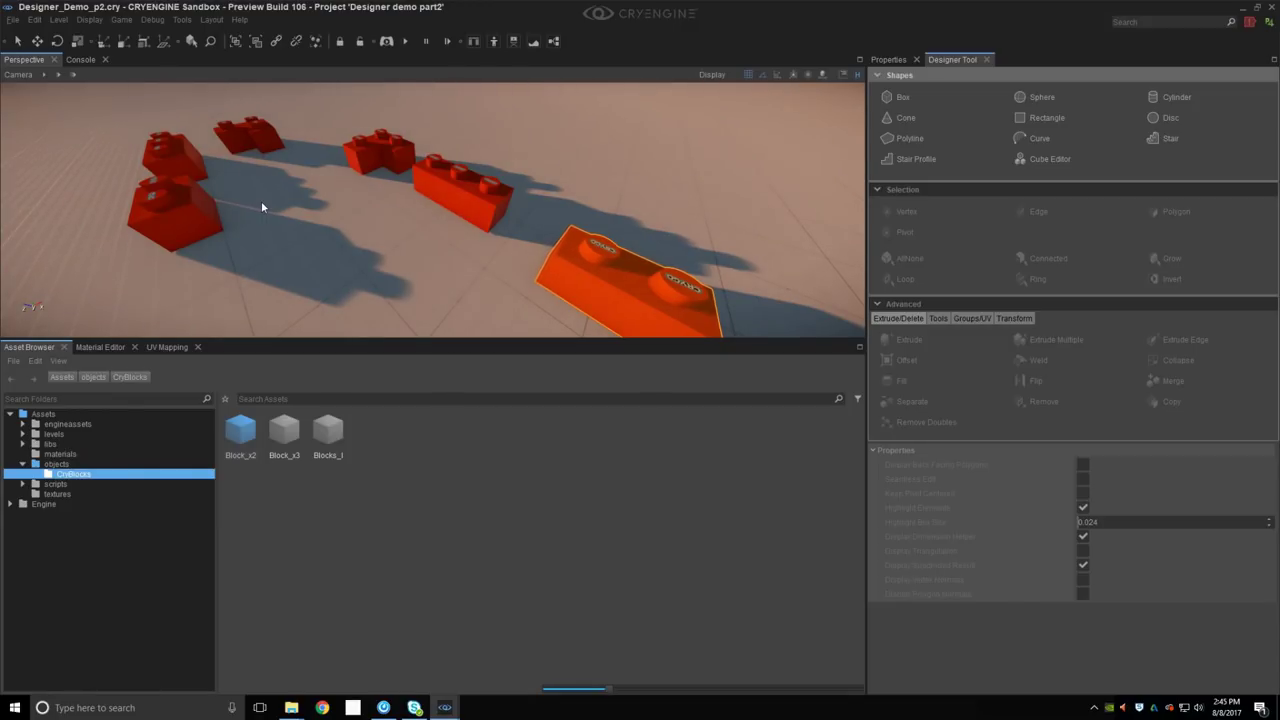
pyautogui.moveTo(262, 205); pyautogui.dragTo(290, 205, button='right')
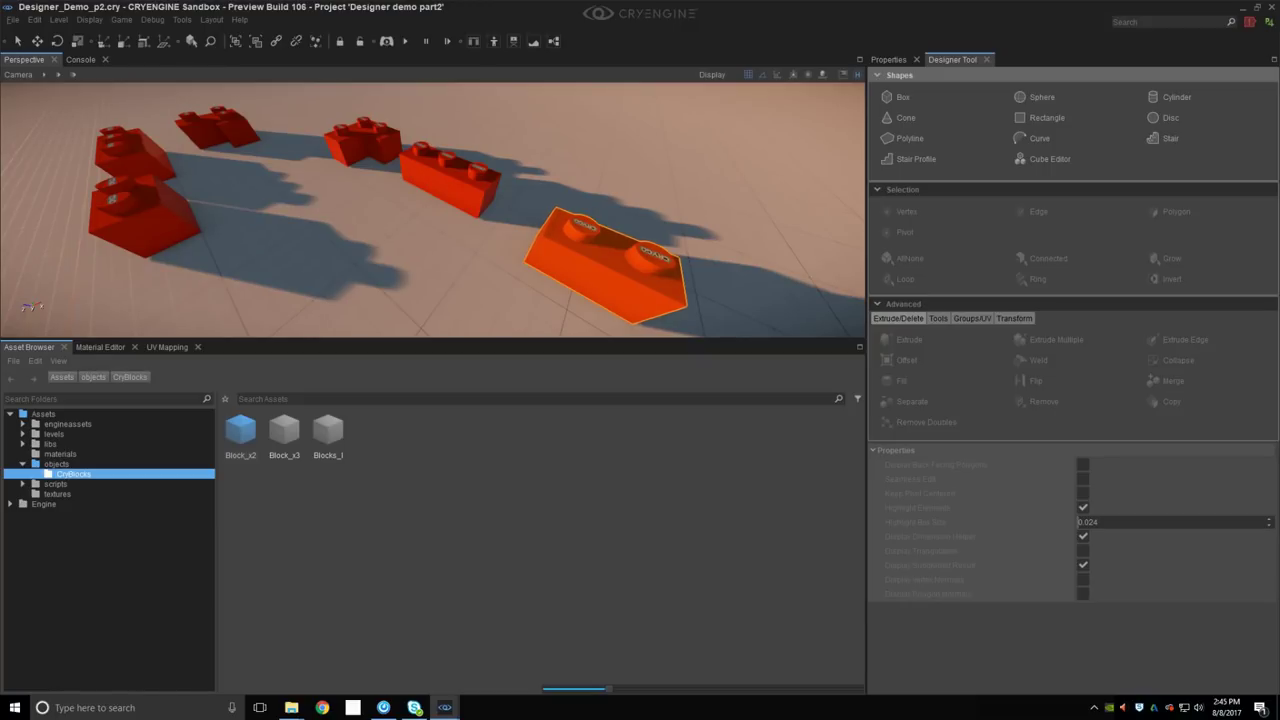
pyautogui.moveTo(306, 206); pyautogui.dragTo(237, 185, button='right')
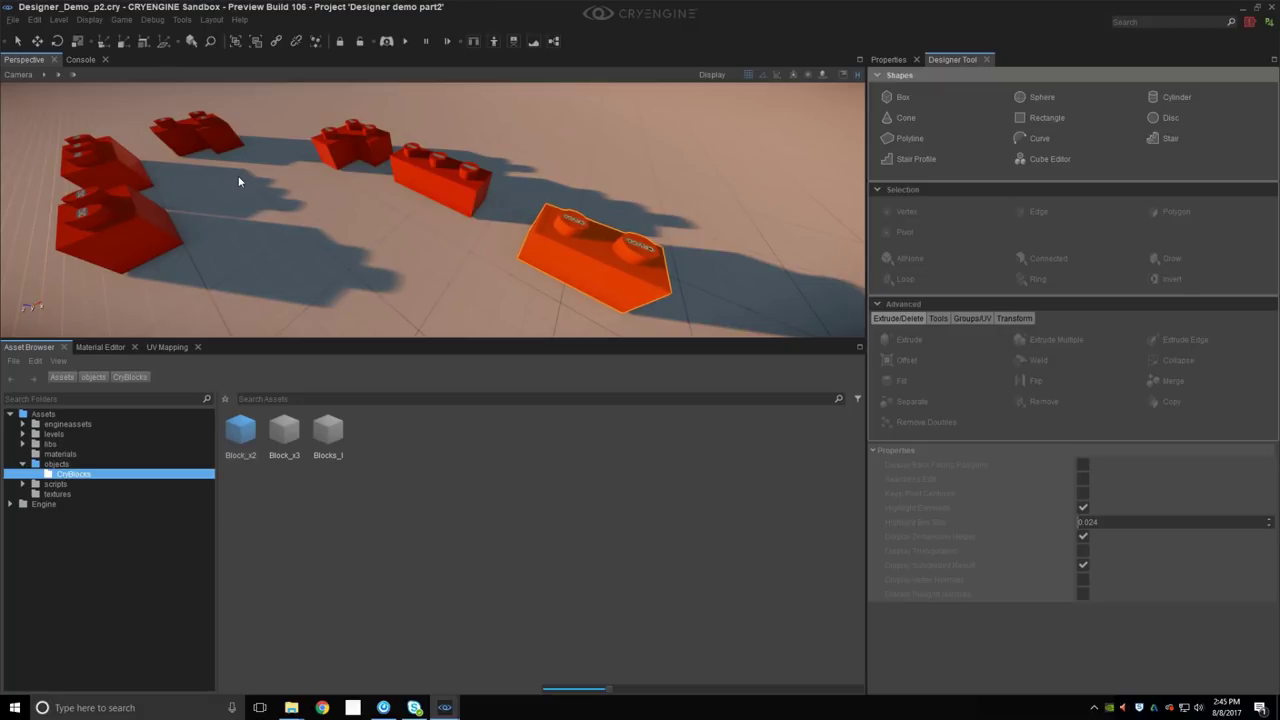
pyautogui.click(455, 188)
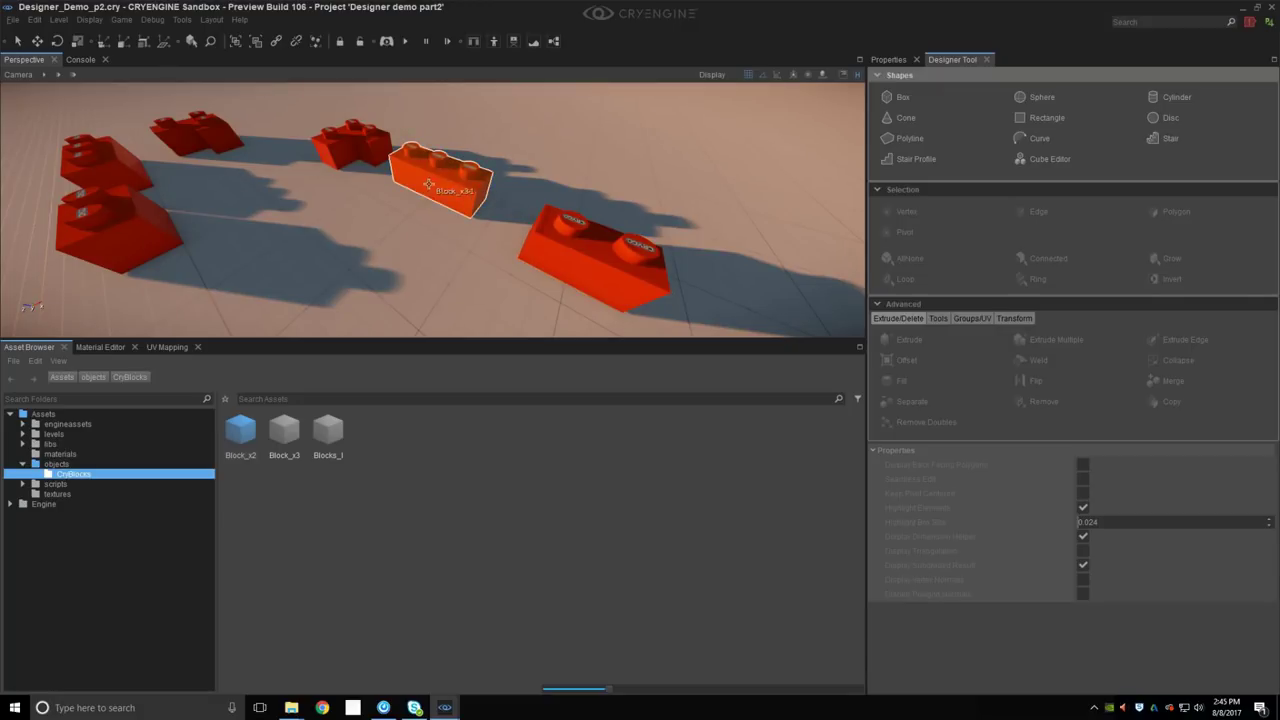
pyautogui.click(100, 347)
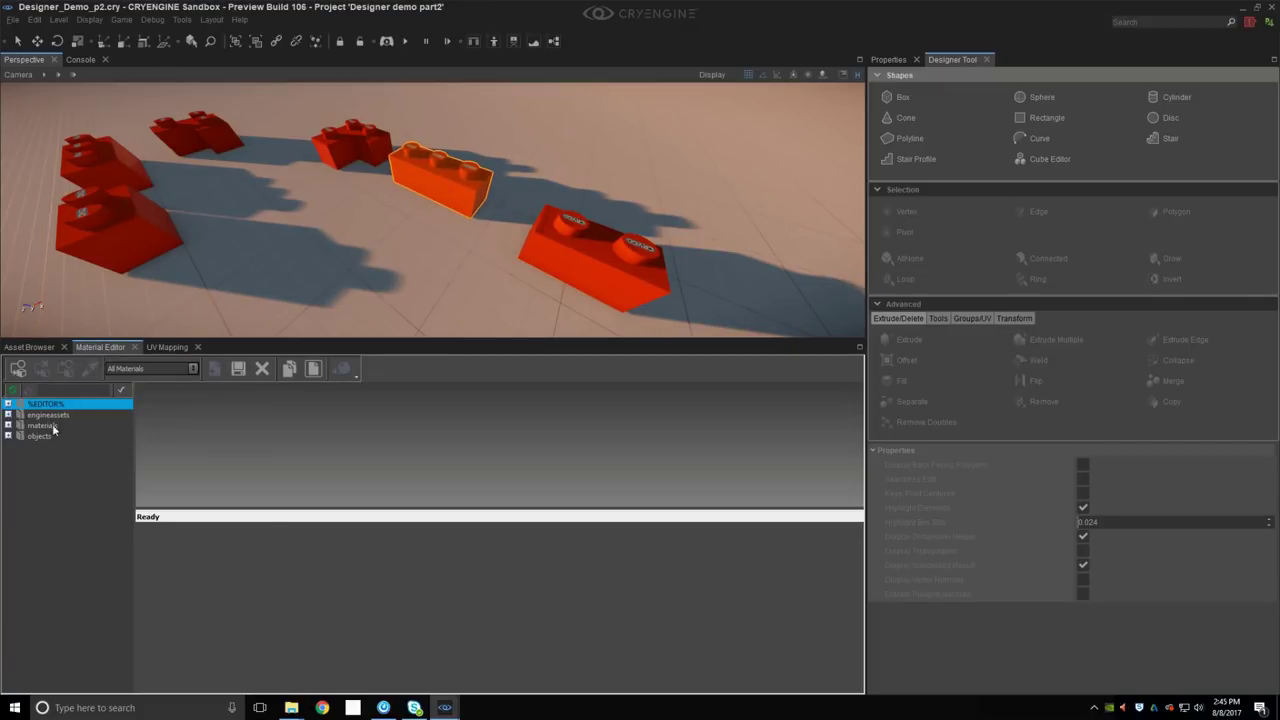
pyautogui.click(66, 368)
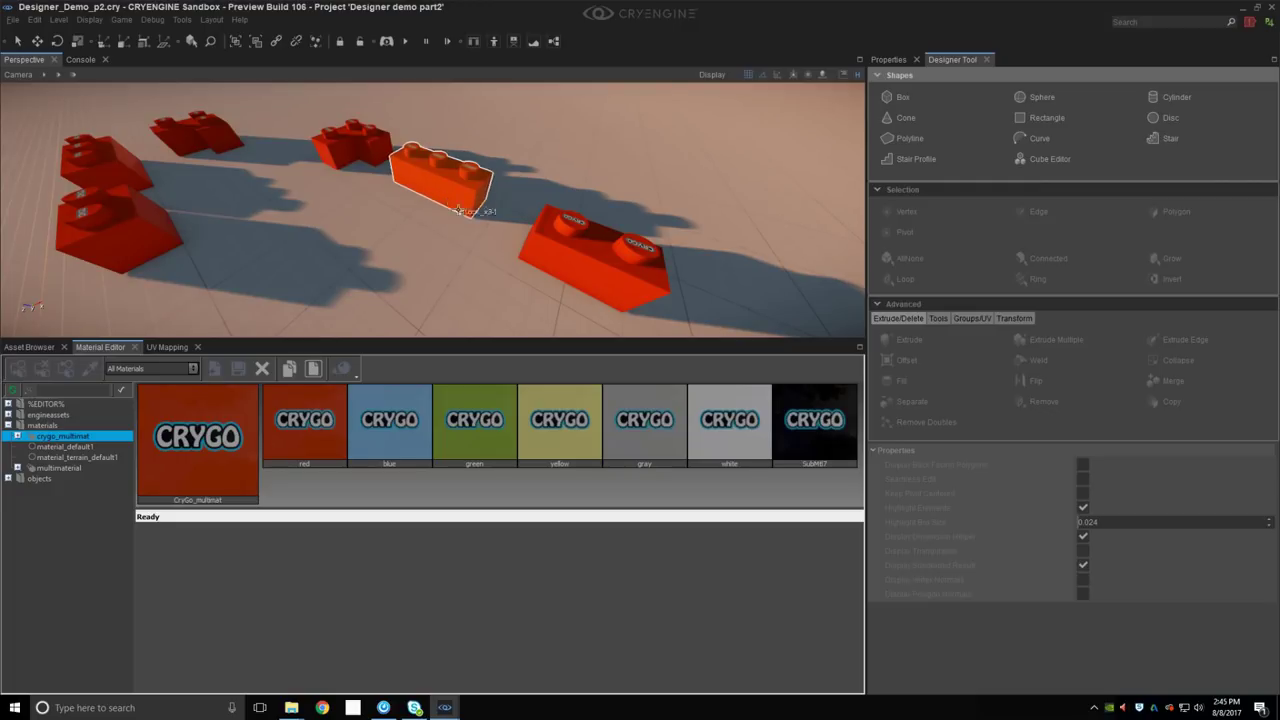
pyautogui.click(548, 411)
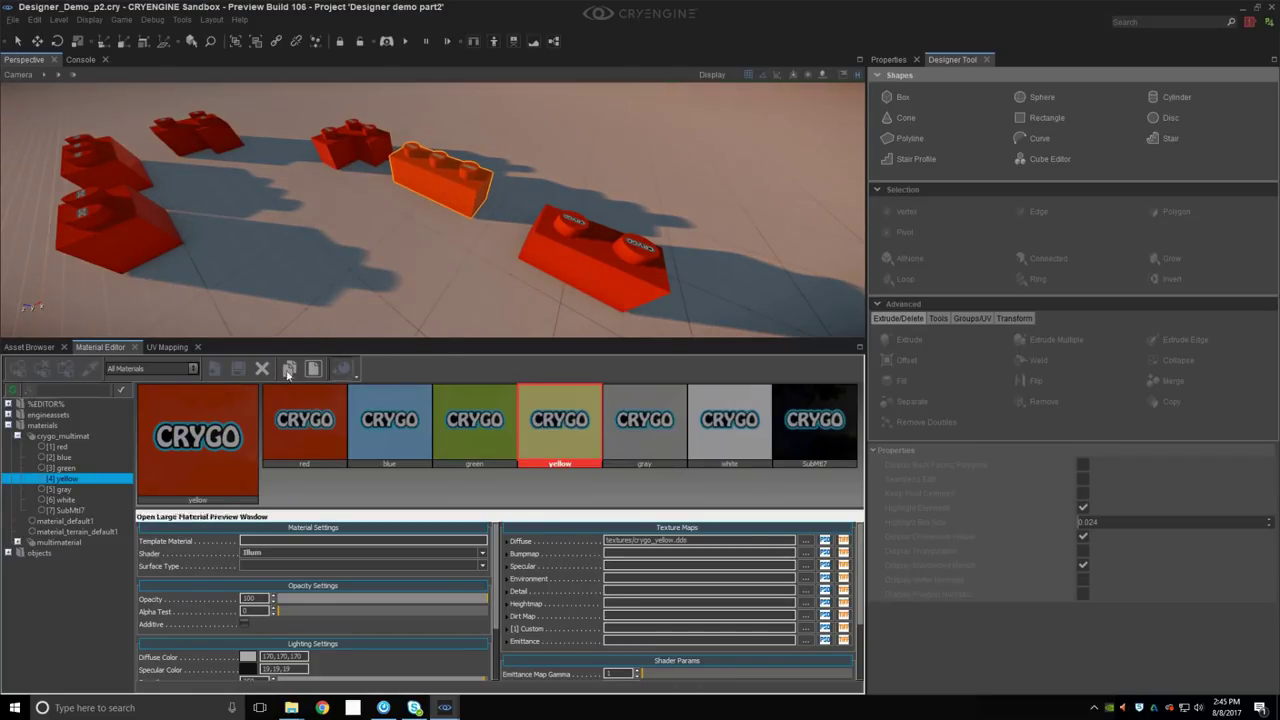
pyautogui.click(20, 369)
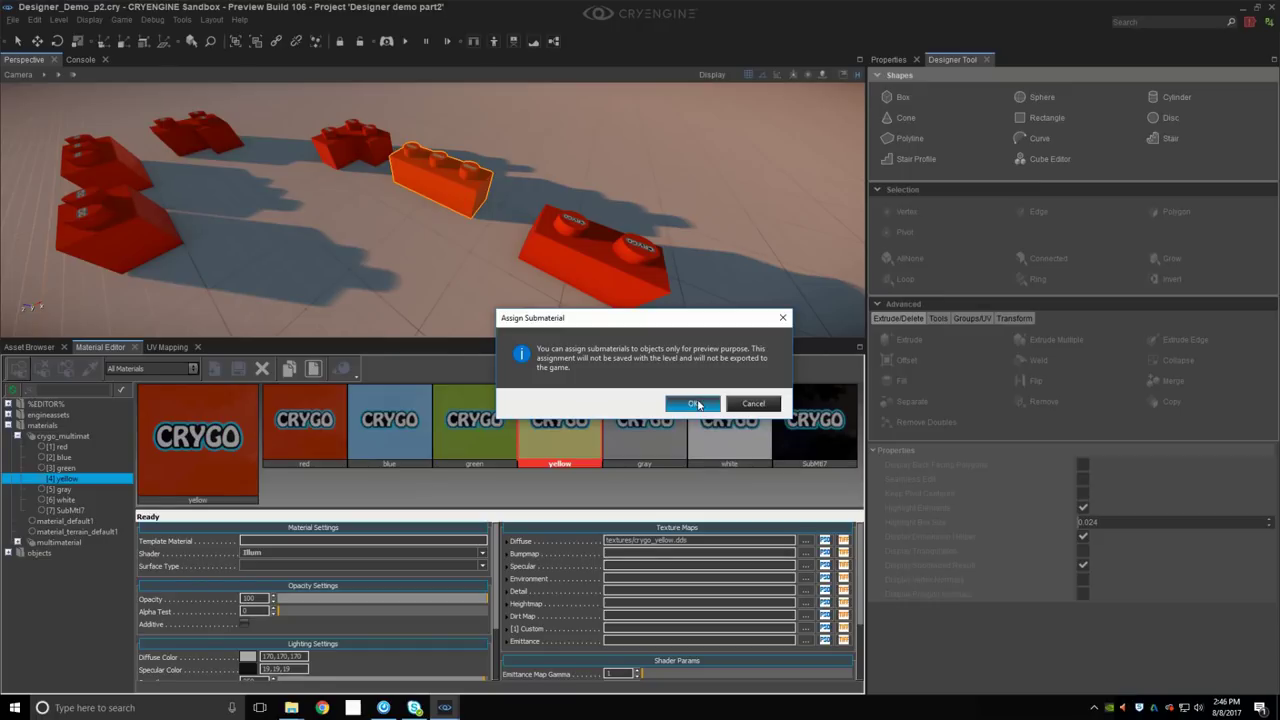
pyautogui.click(672, 401)
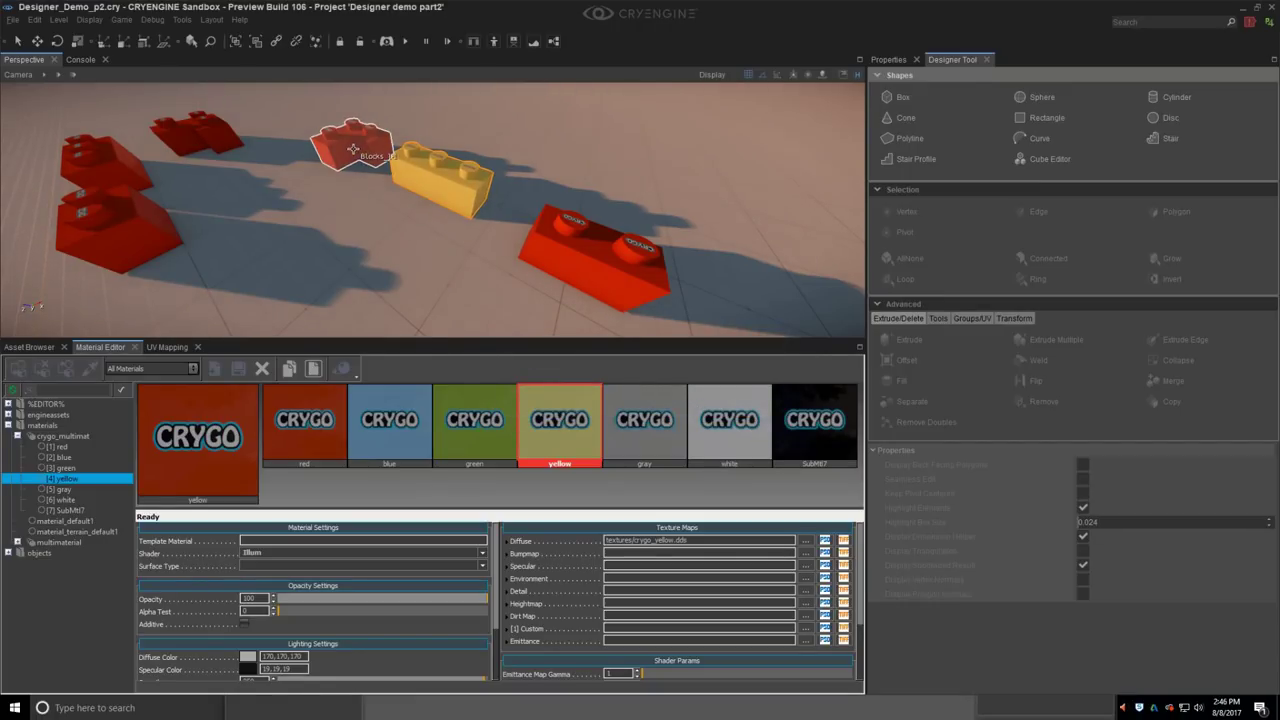
# Step: Assign the blue submaterial of crygo_multimat to the placed Block_x2 brick
pyautogui.click(160, 222)
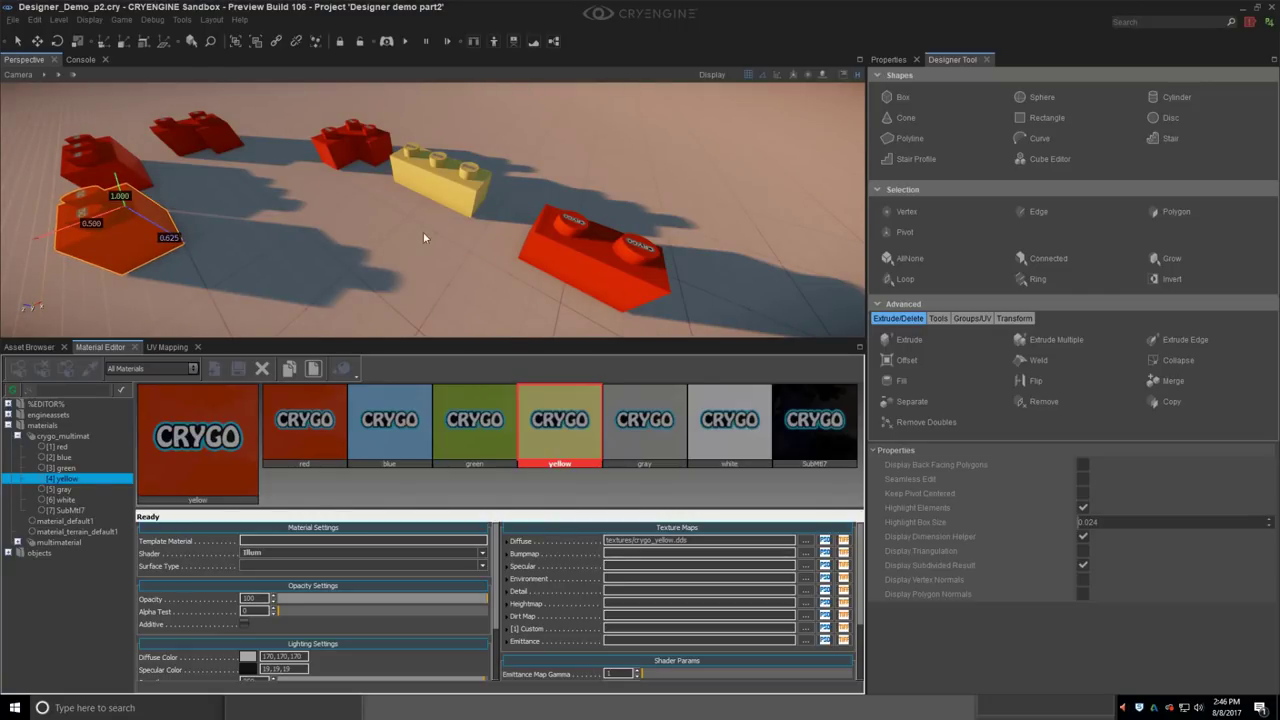
pyautogui.click(600, 262)
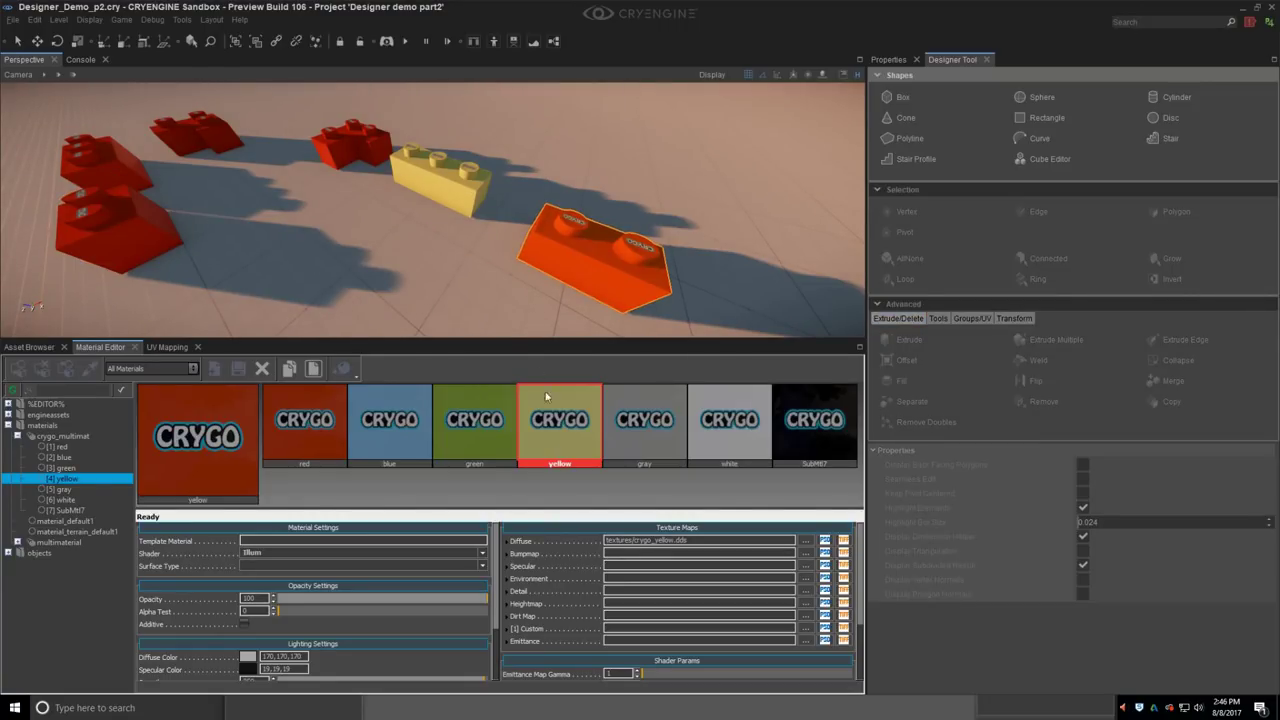
pyautogui.click(385, 420)
pyautogui.click(20, 368)
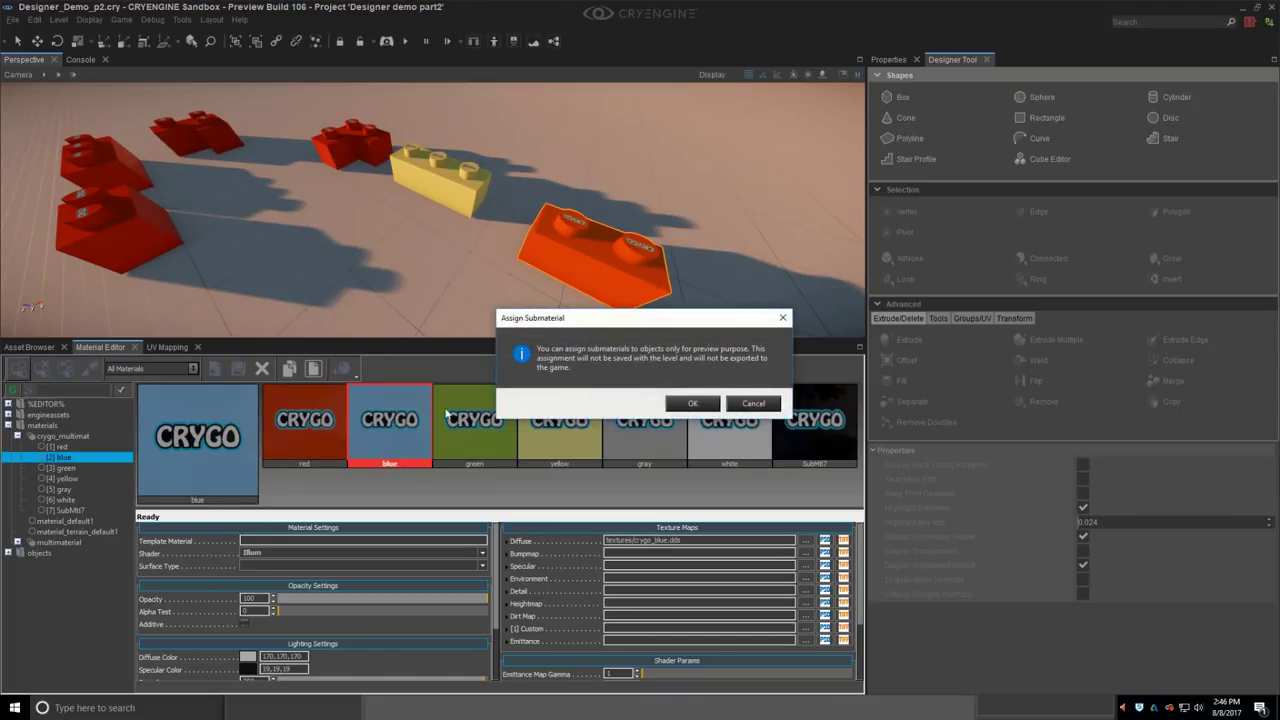
pyautogui.click(699, 407)
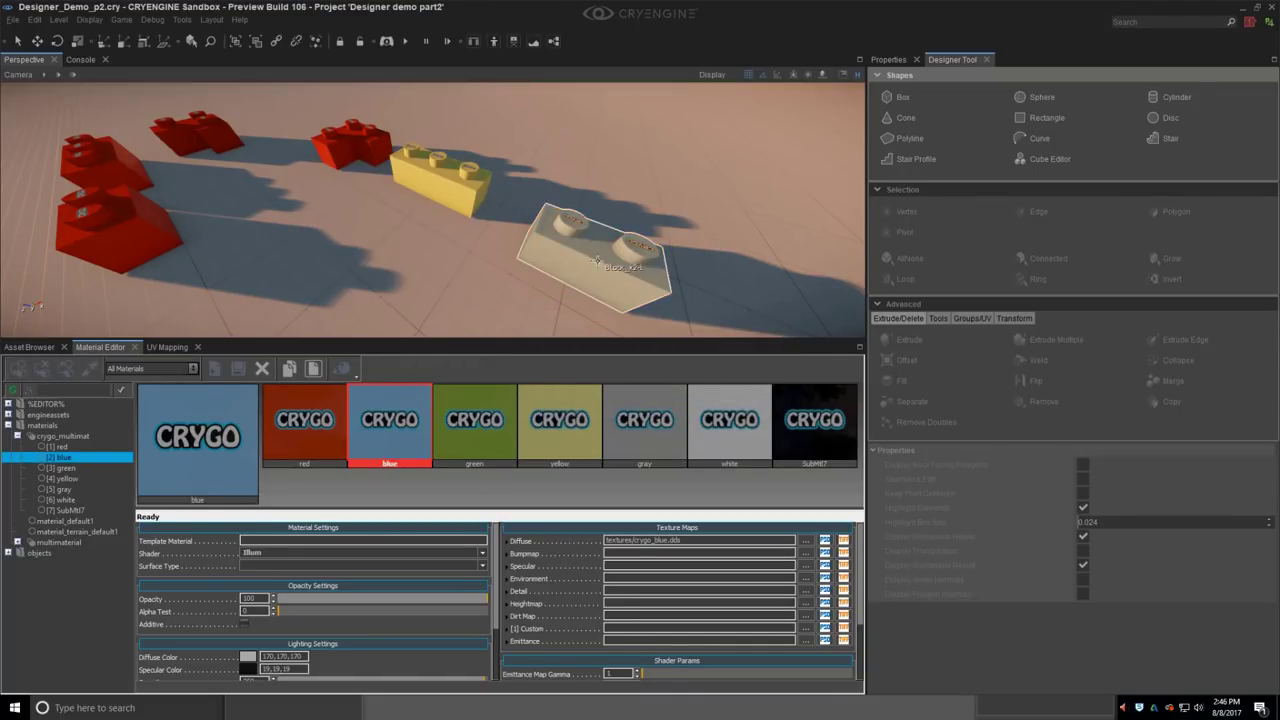
# Step: Duplicate the yellow three-stud and blue two-stud bricks together and place the copies just behind the originals
pyautogui.moveTo(565, 258); pyautogui.dragTo(602, 256, button='right')
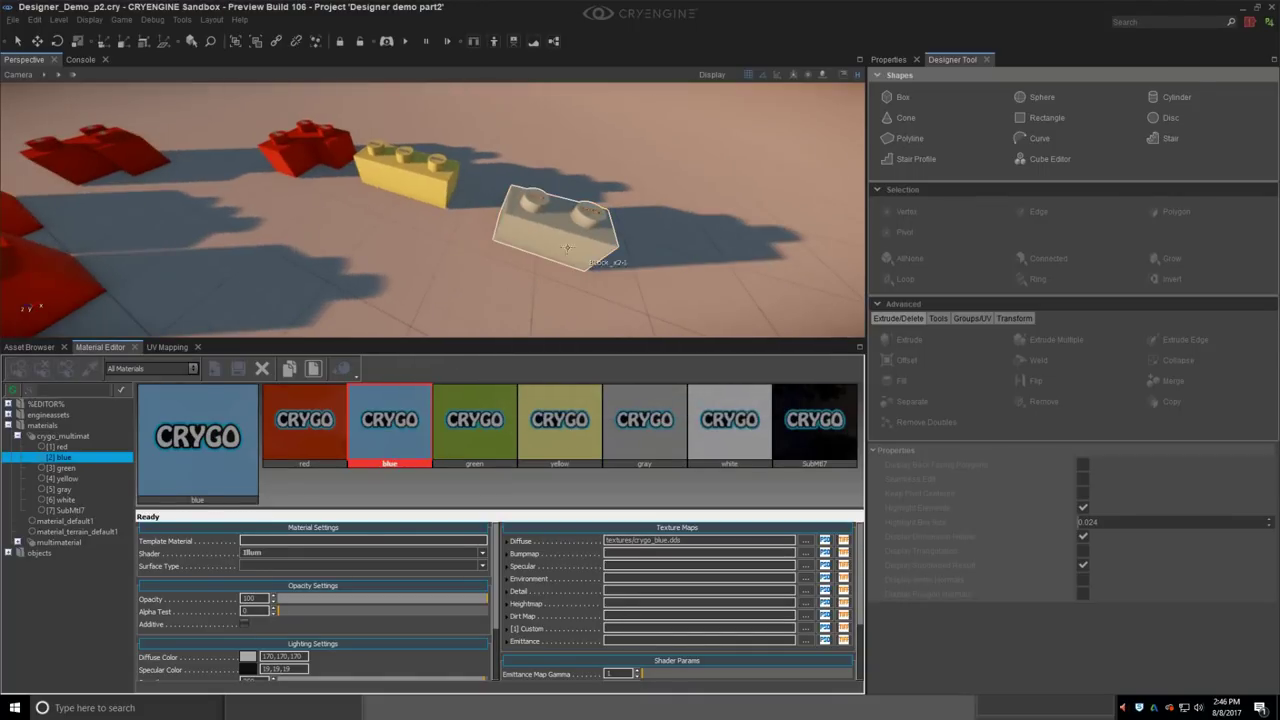
pyautogui.click(408, 182)
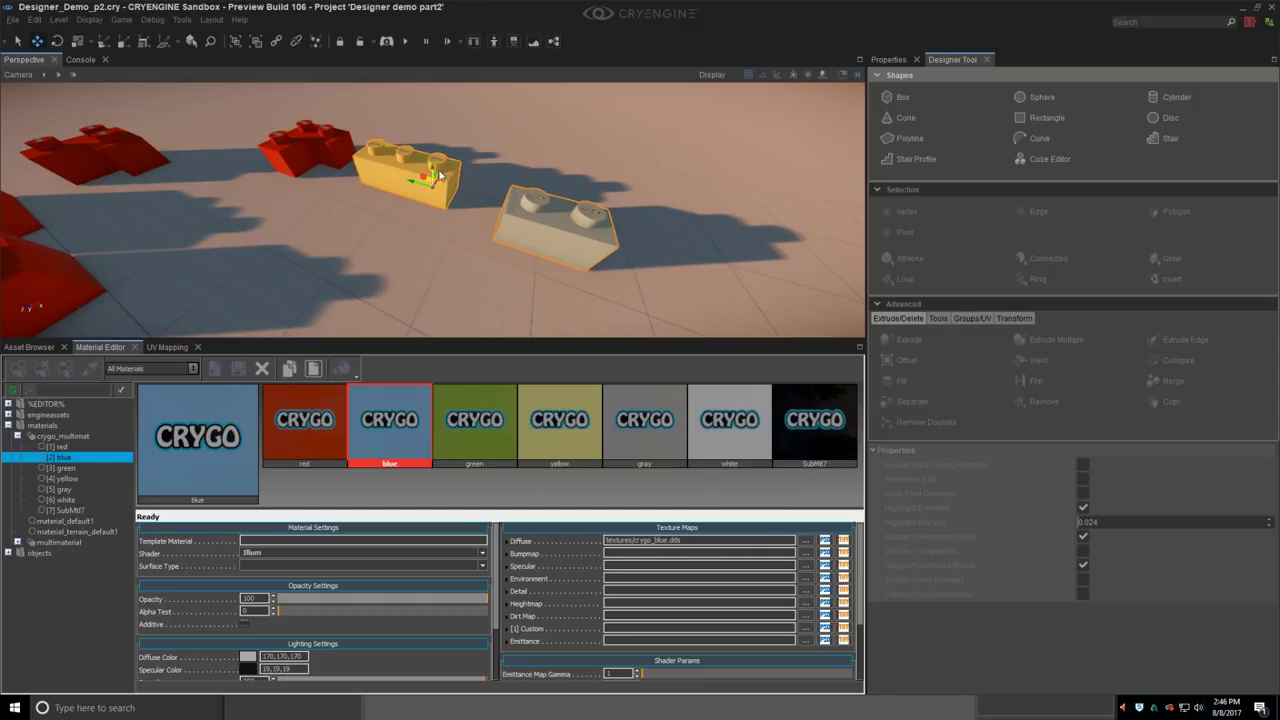
pyautogui.hotkey('ctrl', 'd')
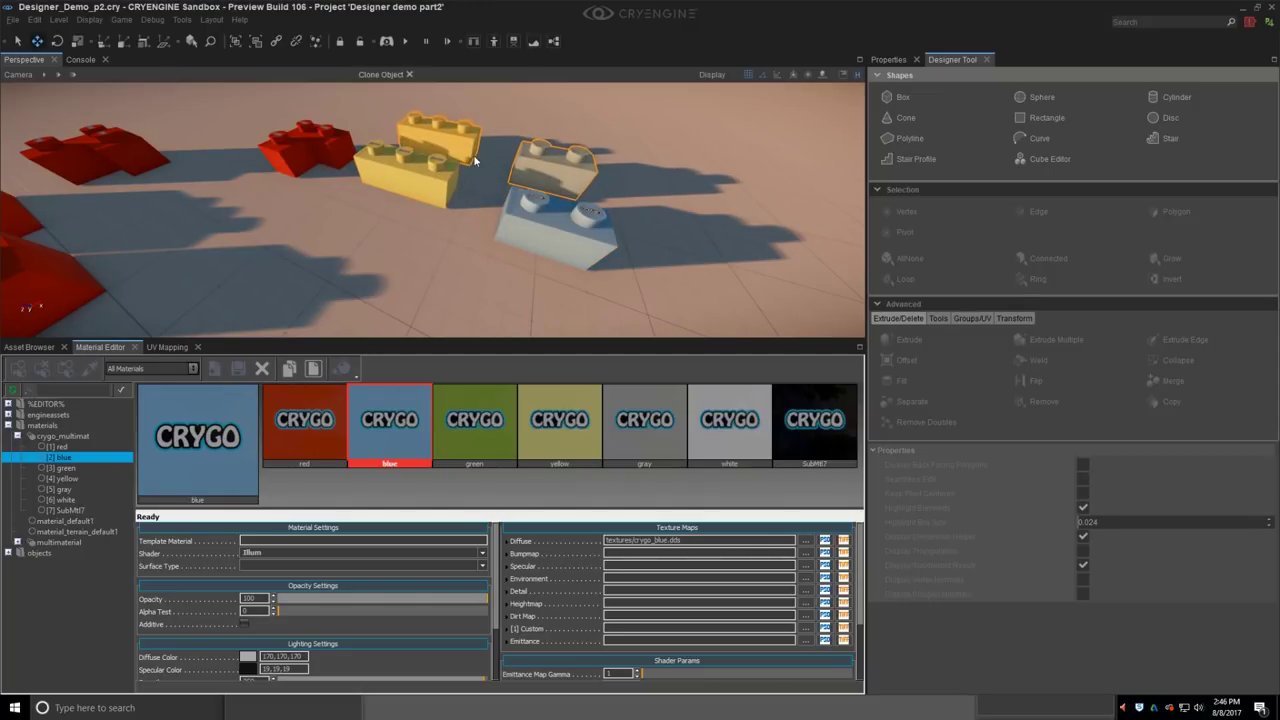
pyautogui.click(473, 154)
# Step: Assign the white submaterial of crygo_multimat to the copied two-stud brick
pyautogui.moveTo(473, 154); pyautogui.dragTo(578, 222, button='right')
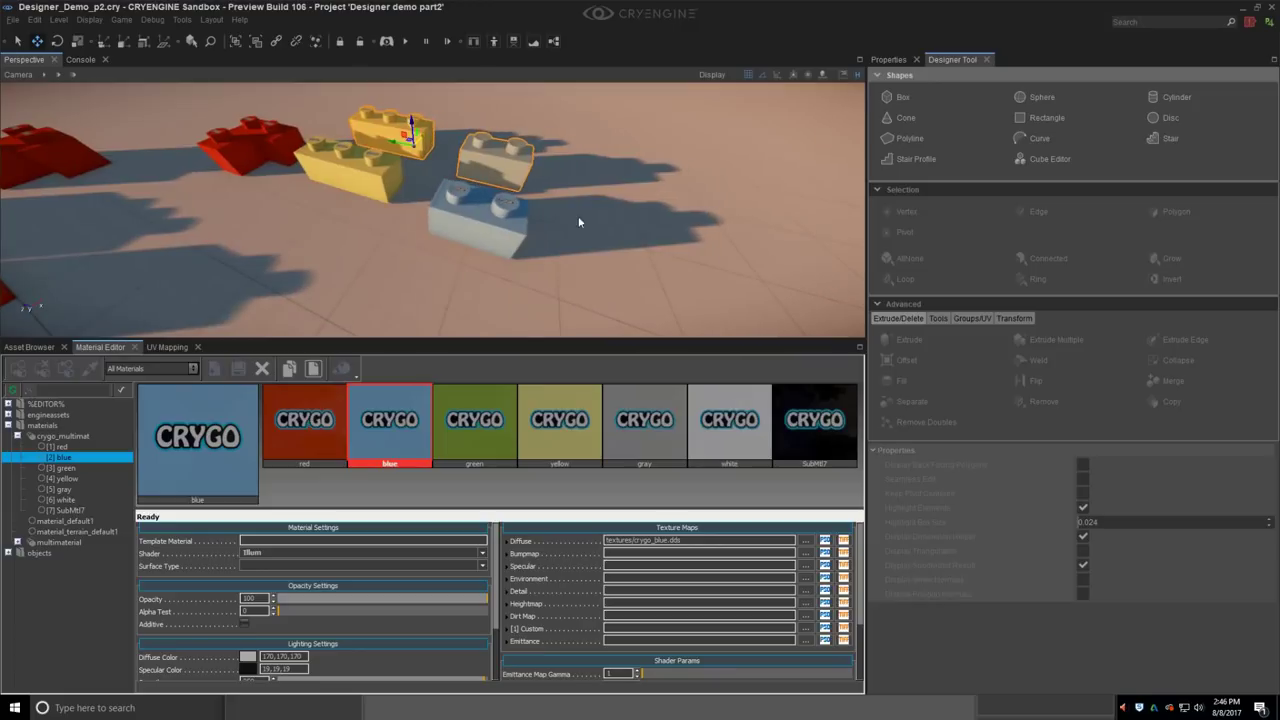
pyautogui.click(625, 422)
pyautogui.click(581, 281)
pyautogui.click(519, 163)
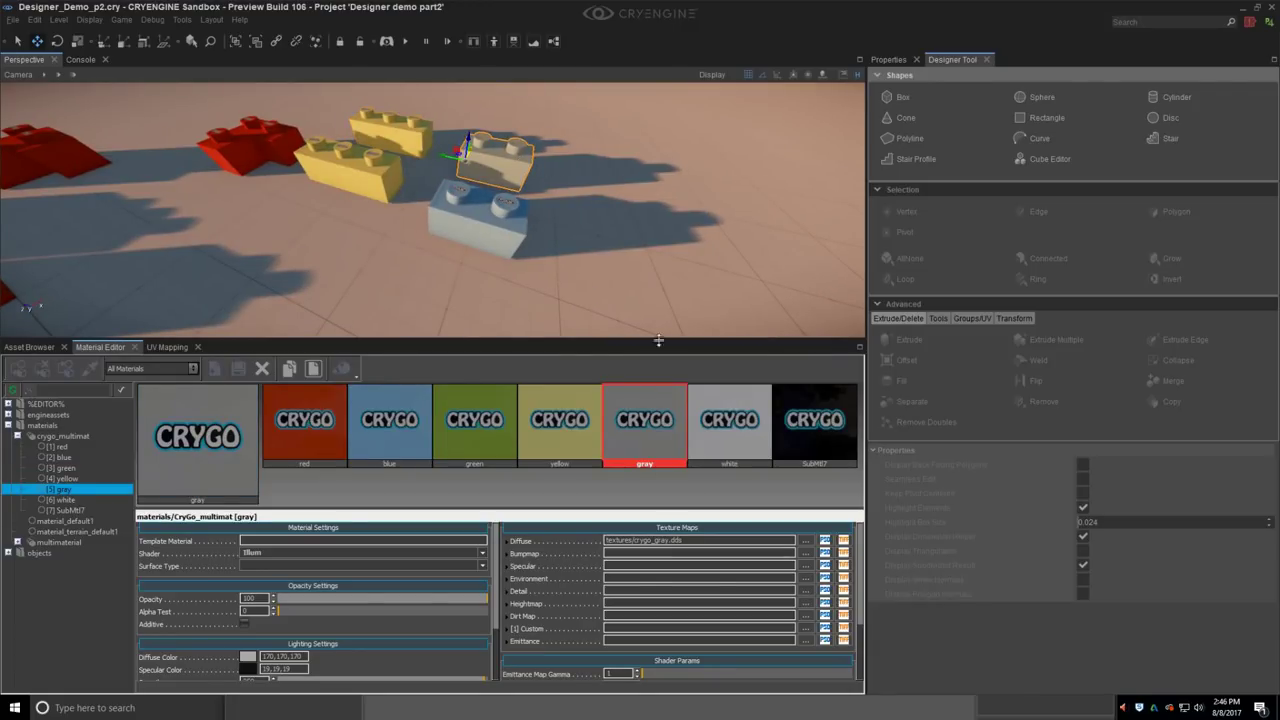
pyautogui.click(729, 420)
pyautogui.click(20, 369)
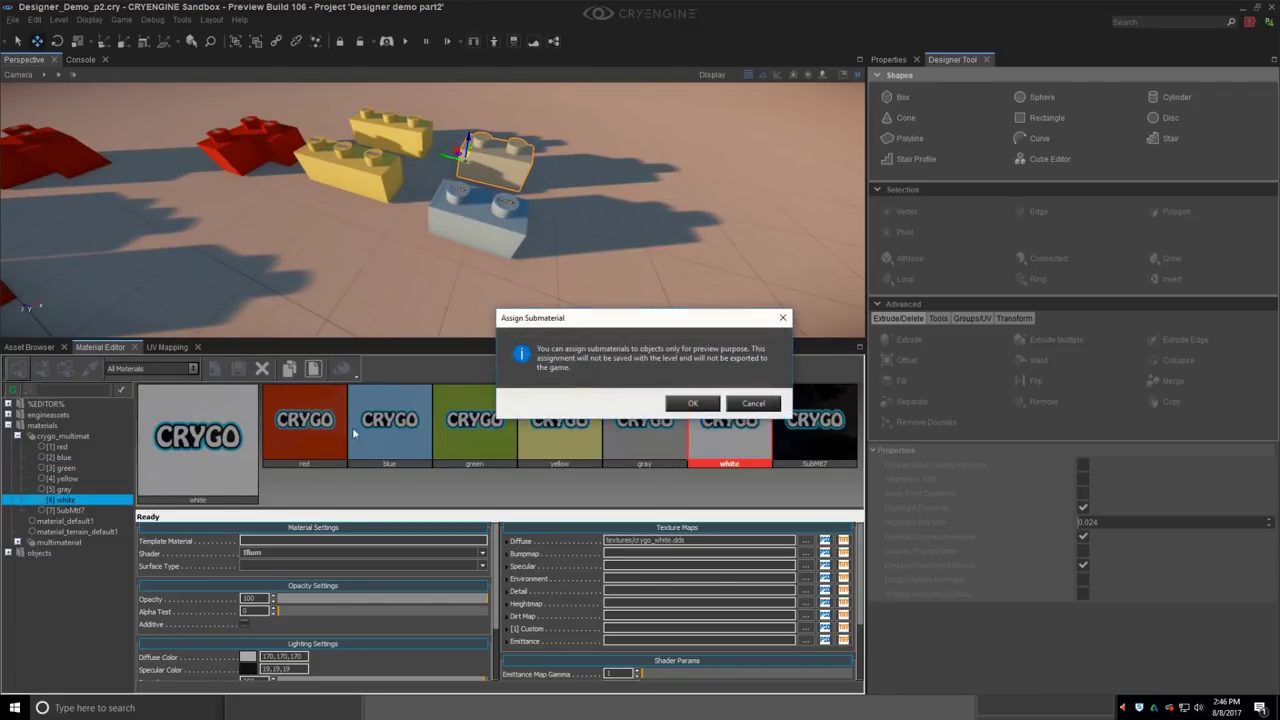
pyautogui.click(694, 406)
# Step: Assign the green submaterial of crygo_multimat to the copied three-stud brick
pyautogui.click(395, 130)
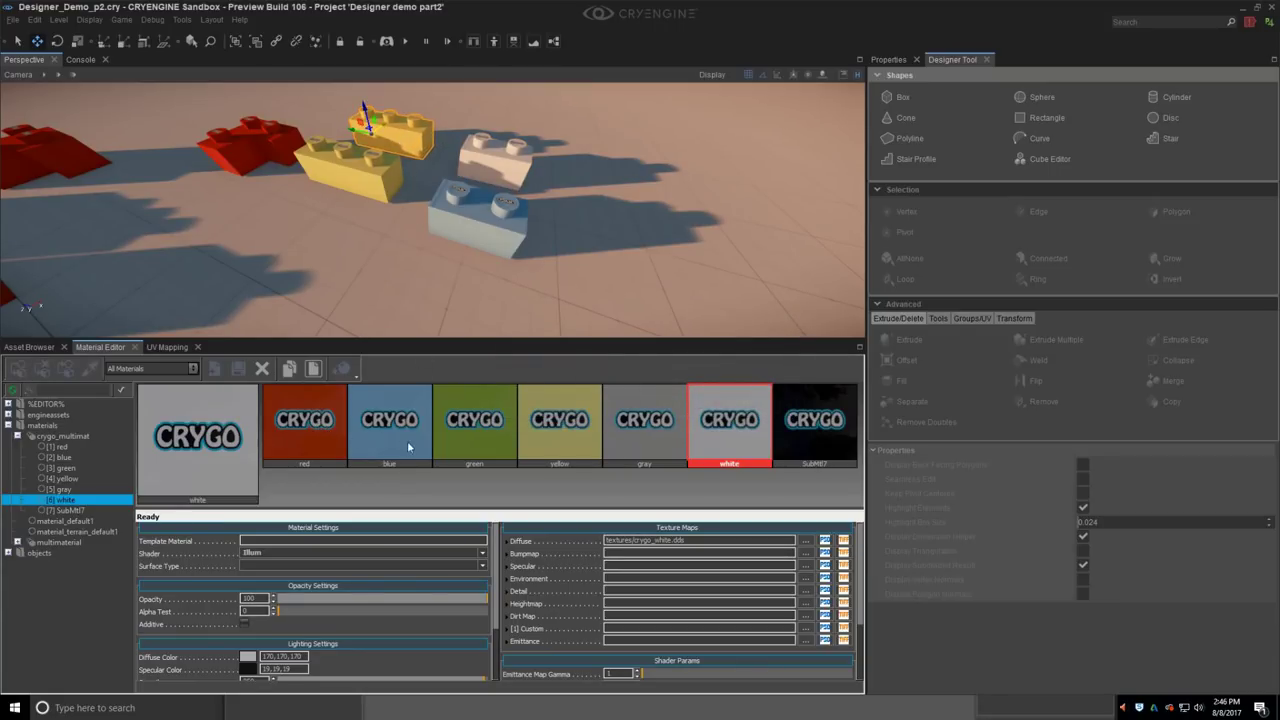
pyautogui.click(480, 428)
pyautogui.click(36, 370)
pyautogui.click(693, 408)
# Step: Delete the three original red Designer bricks, keeping only the bricks placed from the exported assets
pyautogui.moveTo(509, 255); pyautogui.dragTo(400, 200, button='right')
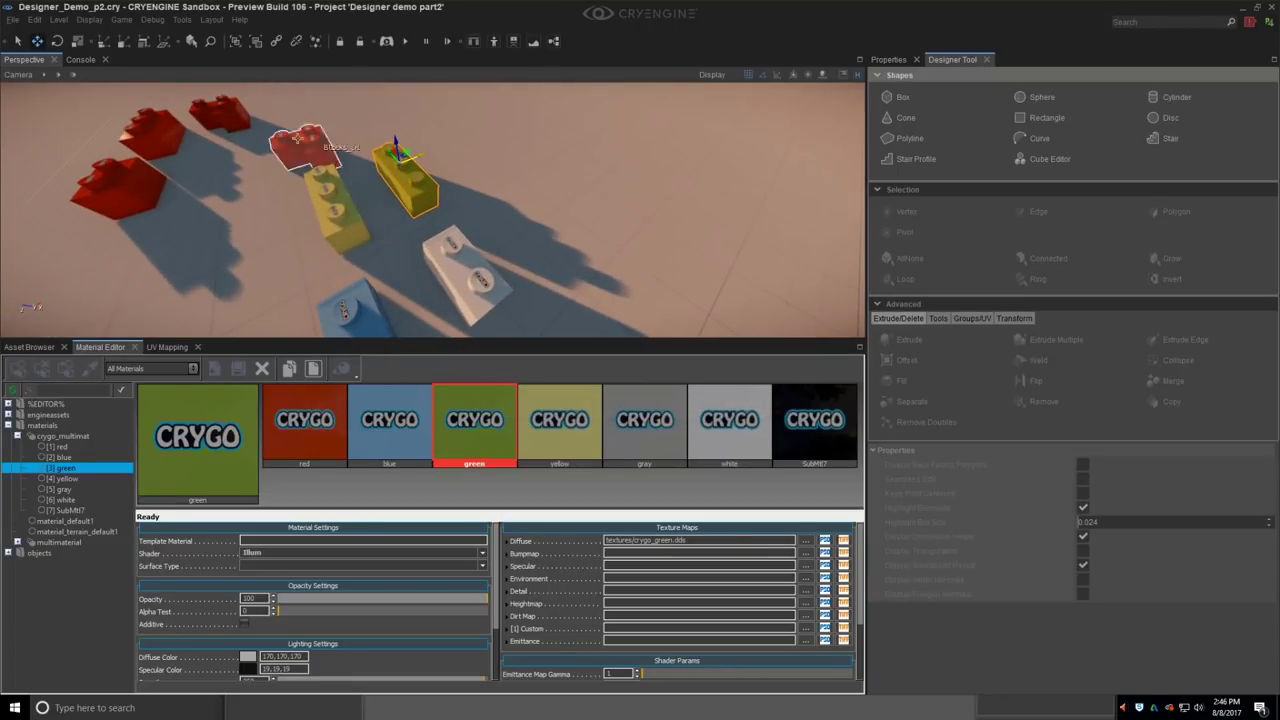
pyautogui.click(226, 112)
pyautogui.moveTo(226, 112); pyautogui.dragTo(232, 171, button='right')
pyautogui.click(220, 139)
pyautogui.press('Delete')
pyautogui.click(204, 186)
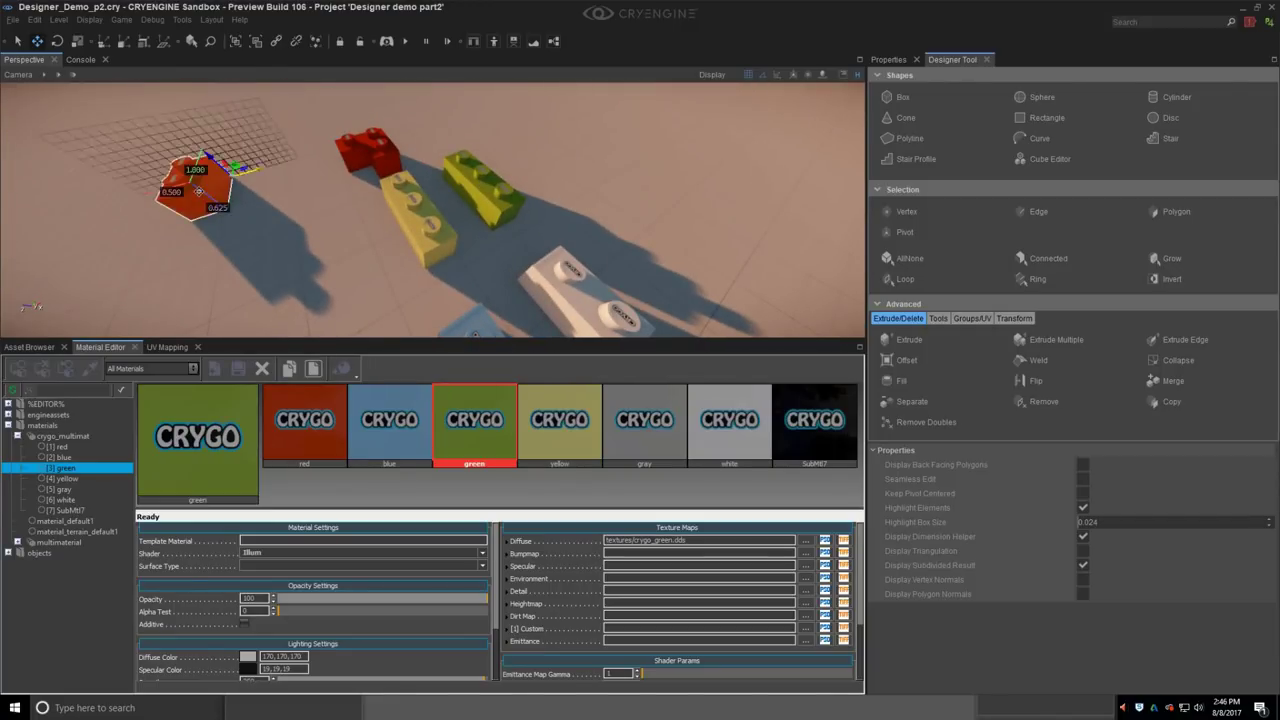
pyautogui.press('Delete')
# Step: Move the red L-shaped brick over to the near end of the green three-stud brick
pyautogui.moveTo(294, 229)
pyautogui.mouseDown(button='right')
pyautogui.moveTo(326, 240)
pyautogui.moveTo(318, 228)
pyautogui.mouseUp(button='right')
pyautogui.click(311, 160)
pyautogui.moveTo(311, 165); pyautogui.dragTo(325, 206, button='right')
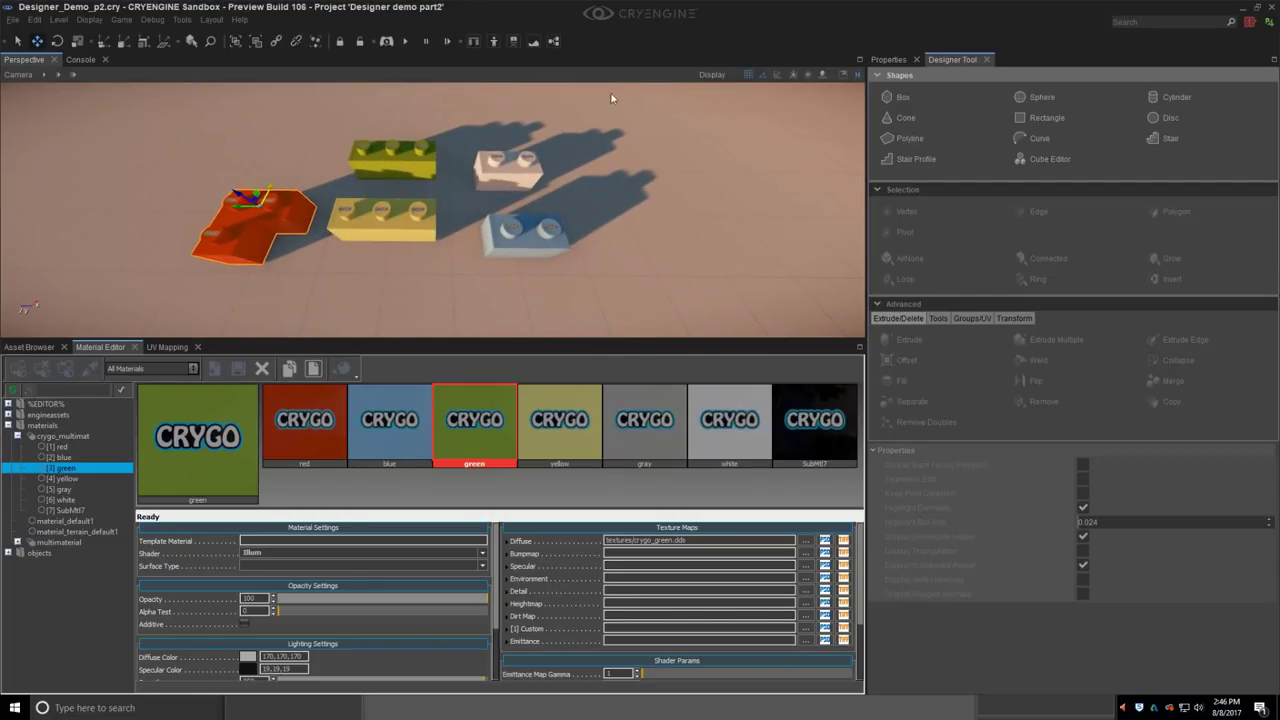
pyautogui.moveTo(314, 215); pyautogui.dragTo(427, 224, button='right')
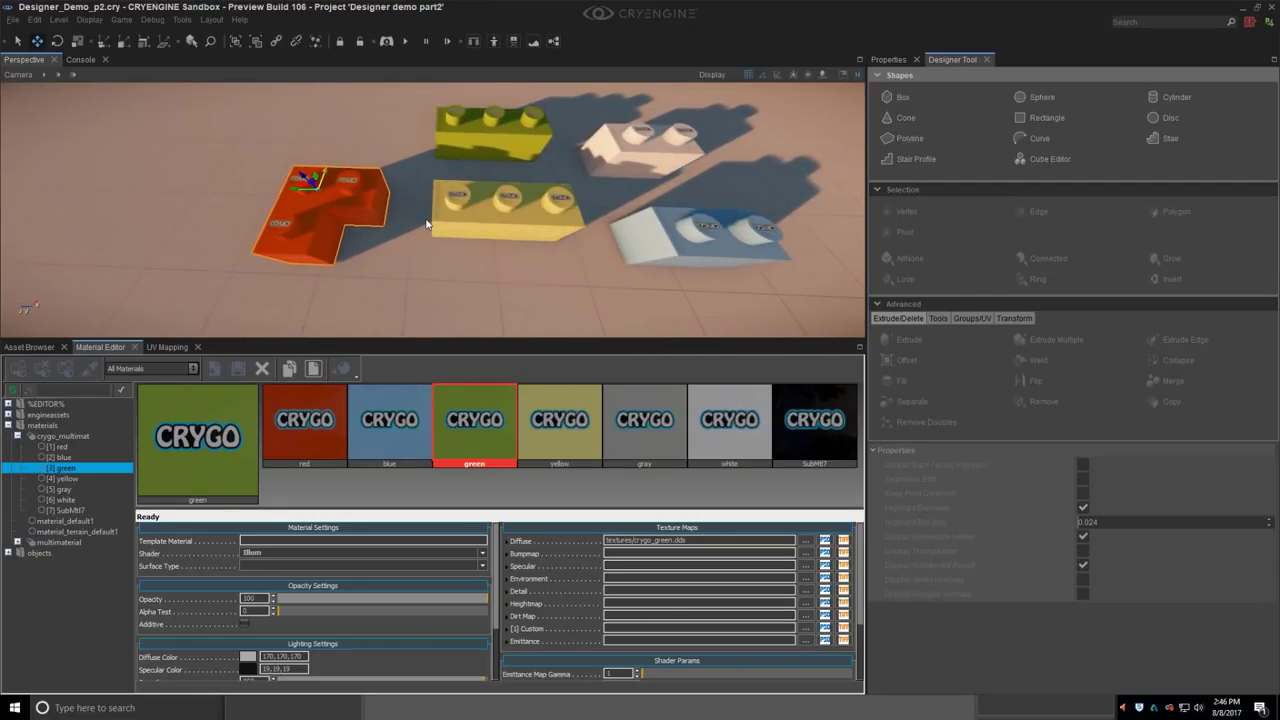
pyautogui.moveTo(316, 185); pyautogui.dragTo(434, 130)
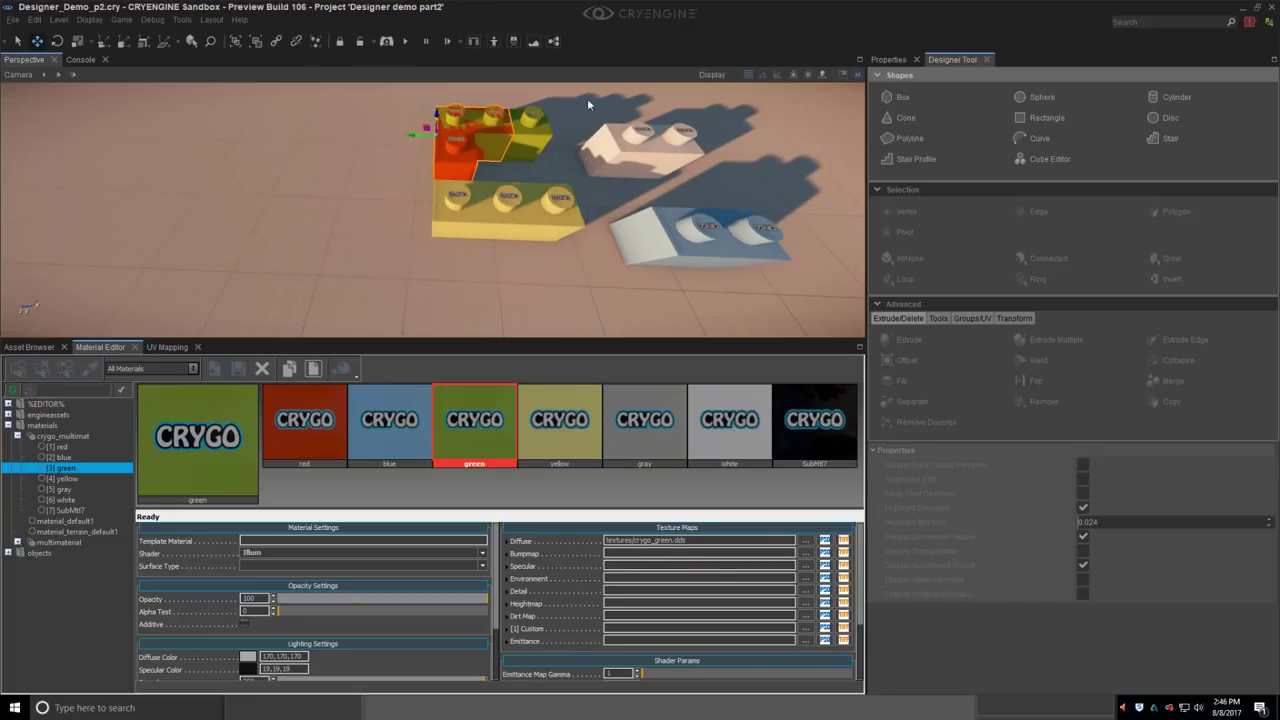
# Step: Set the grid snap size to 0.5 and shift the red L-shaped brick flush against the green brick's end
pyautogui.click(748, 75)
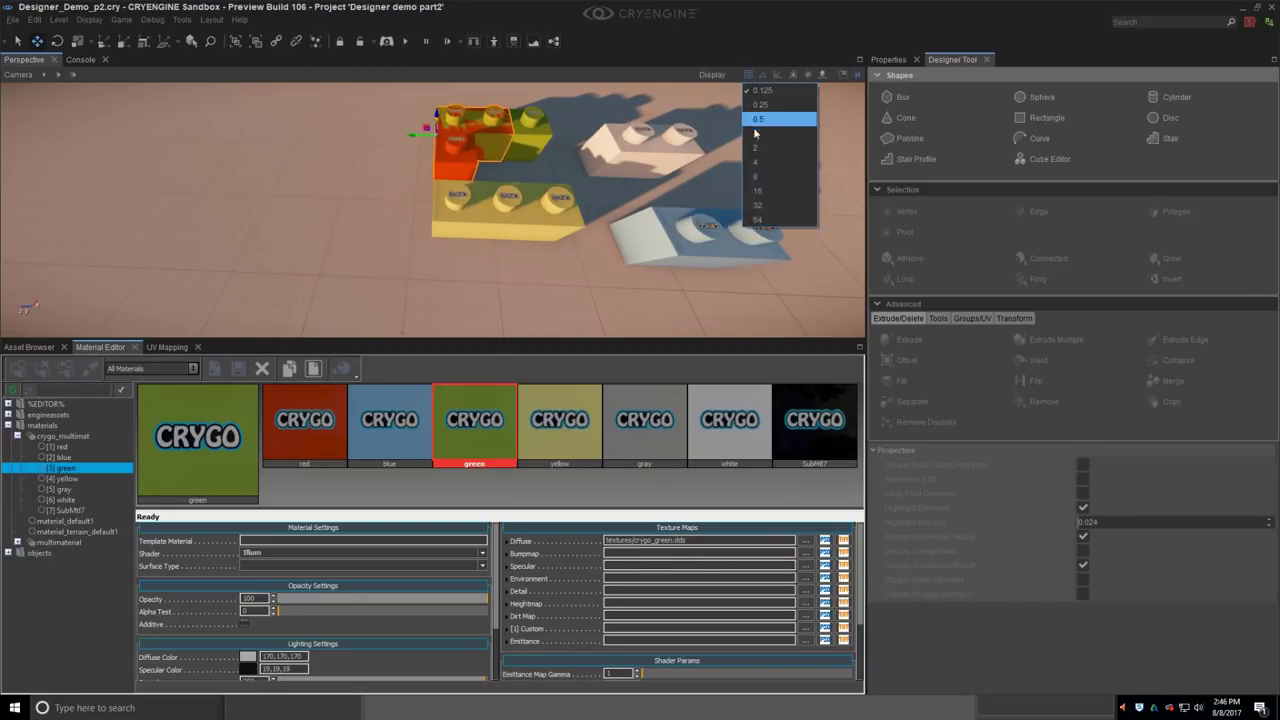
pyautogui.click(762, 120)
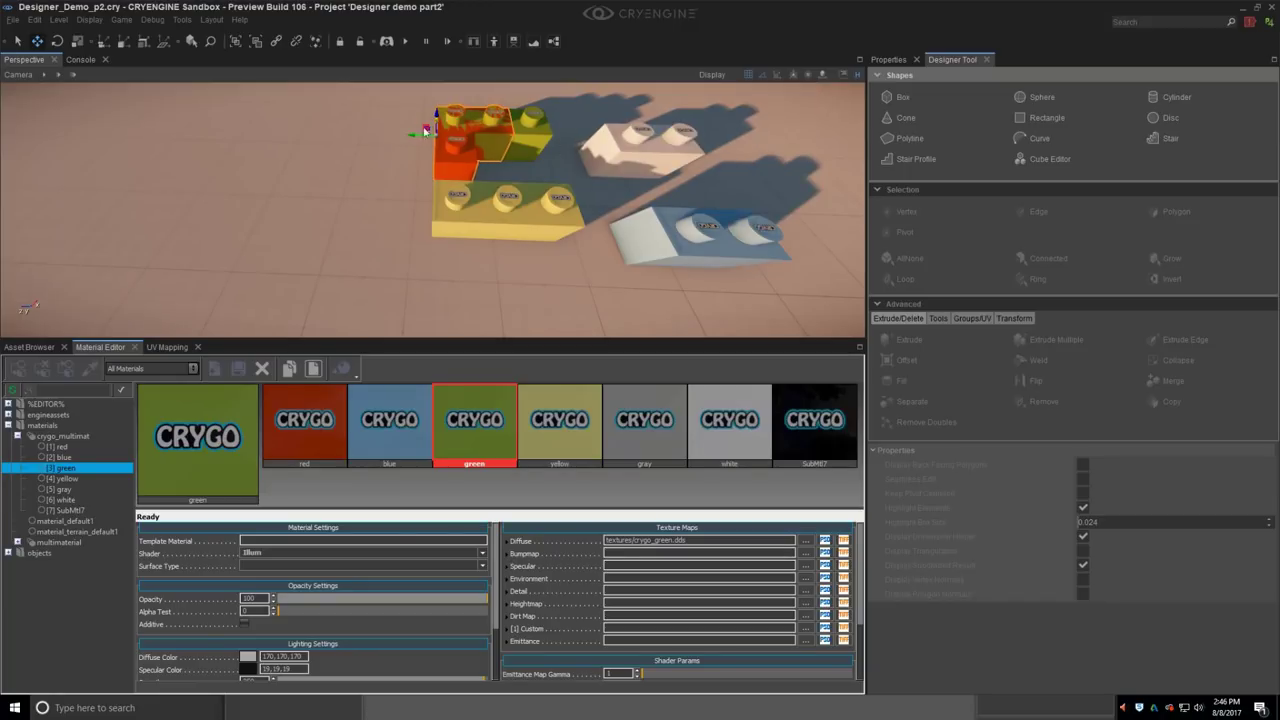
pyautogui.moveTo(412, 133); pyautogui.dragTo(352, 133)
# Step: Line up the yellow three-stud brick against the red L-shaped brick and the white two-stud brick against the yellow one
pyautogui.click(462, 213)
pyautogui.moveTo(462, 213); pyautogui.dragTo(259, 121)
pyautogui.click(612, 154)
pyautogui.hotkey('alt', 'a')
pyautogui.click(265, 146)
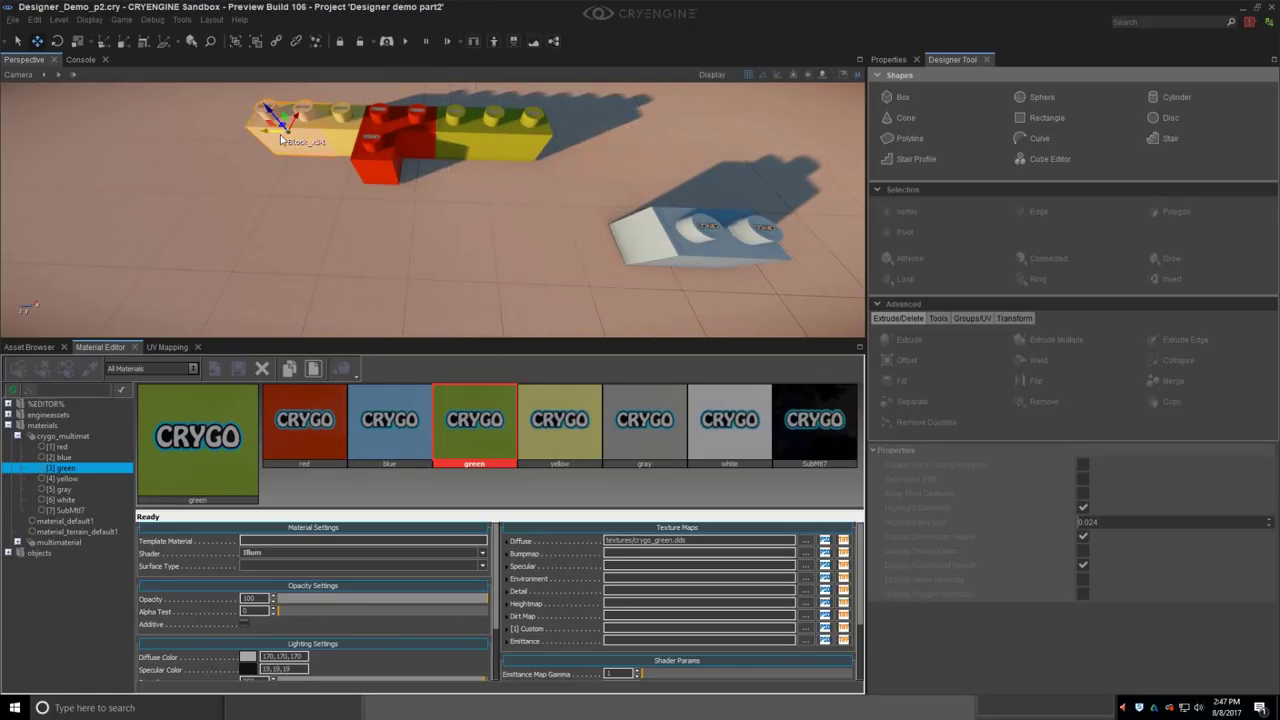
pyautogui.moveTo(268, 134); pyautogui.dragTo(193, 119)
# Step: Stack the blue two-stud brick on top of the white two-stud brick
pyautogui.click(655, 232)
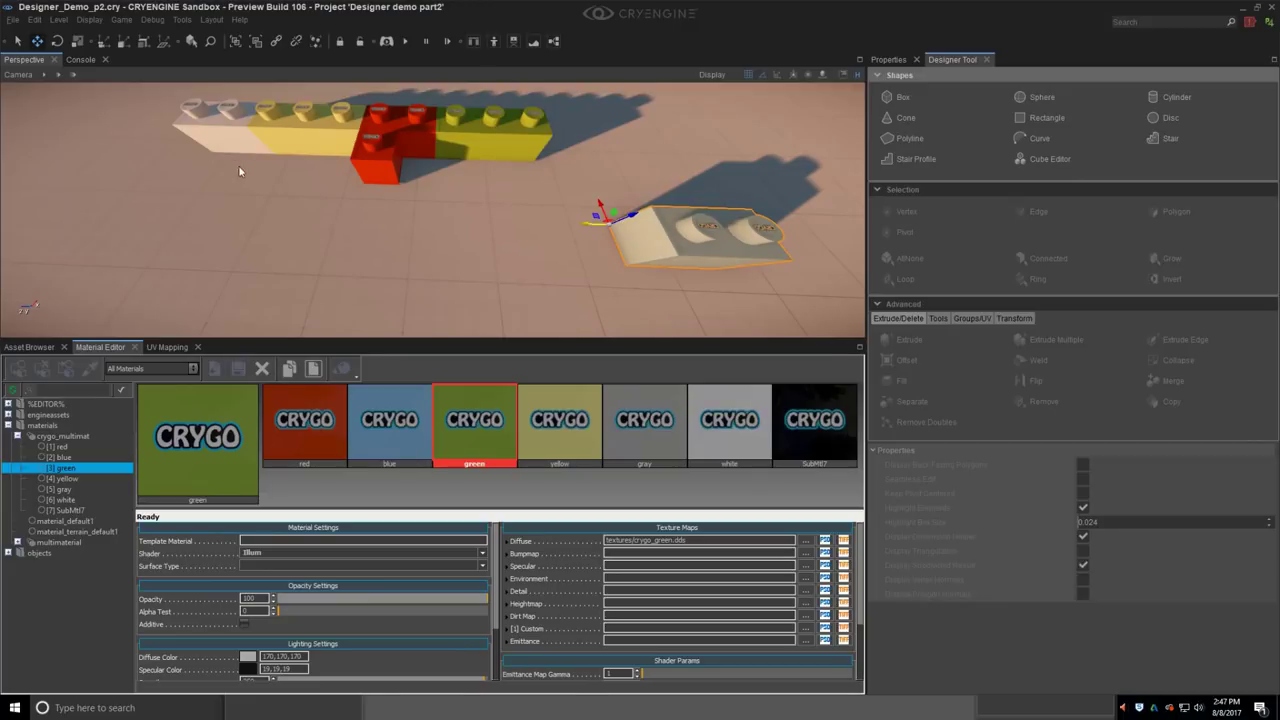
pyautogui.press('Delete')
pyautogui.click(226, 136)
pyautogui.hotkey('ctrl', 'd')
pyautogui.moveTo(212, 109); pyautogui.dragTo(183, 70)
# Step: Duplicate the red L-shaped brick upward to build a stack of three
pyautogui.moveTo(308, 198); pyautogui.dragTo(308, 152, button='right')
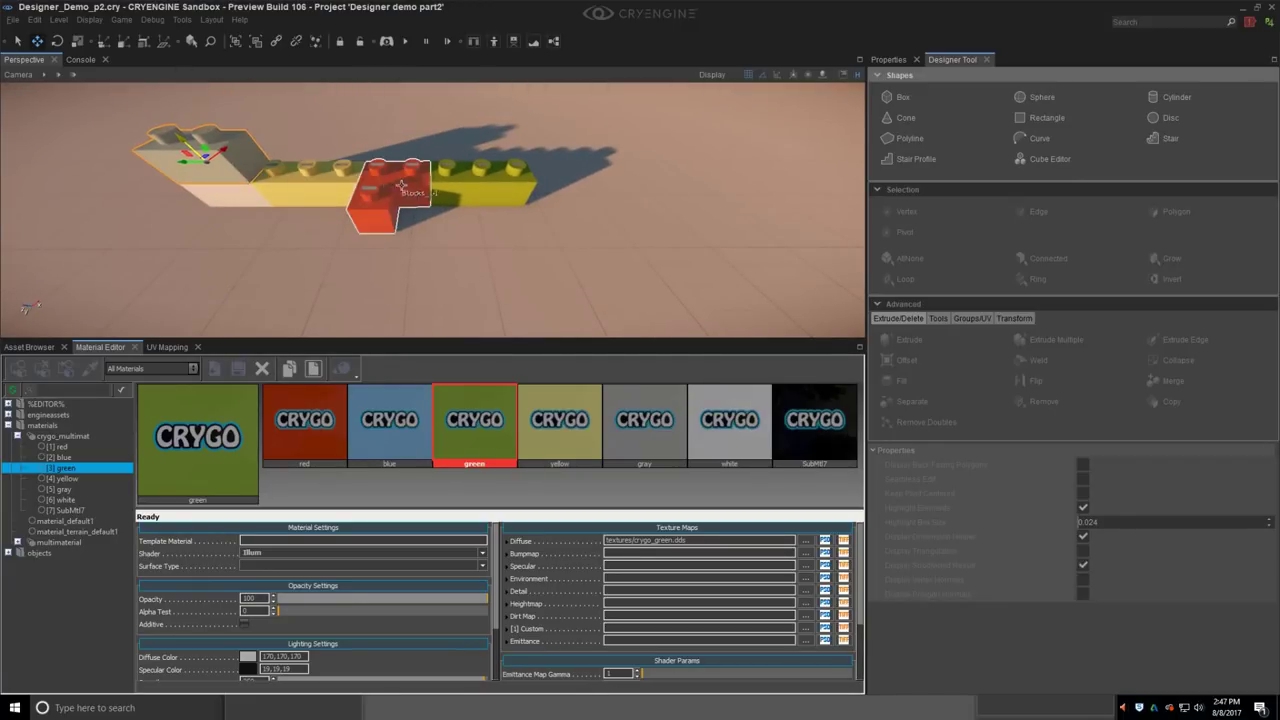
pyautogui.click(368, 180)
pyautogui.moveTo(368, 180)
pyautogui.keyDown('shift'); pyautogui.mouseDown()
pyautogui.moveTo(353, 115)
pyautogui.moveTo(360, 162)
pyautogui.mouseUp(); pyautogui.keyUp('shift')
# Step: Assign the yellow submaterial to the middle L-shaped brick of the stack
pyautogui.click(566, 417)
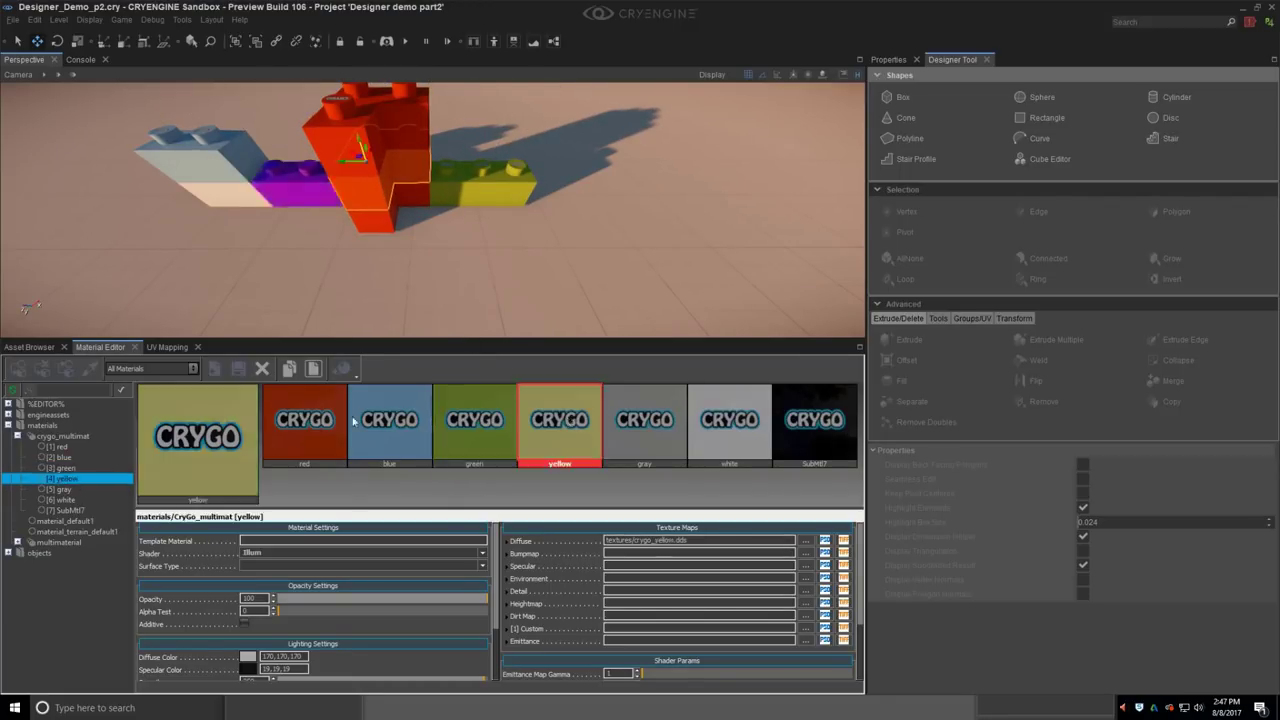
pyautogui.click(18, 370)
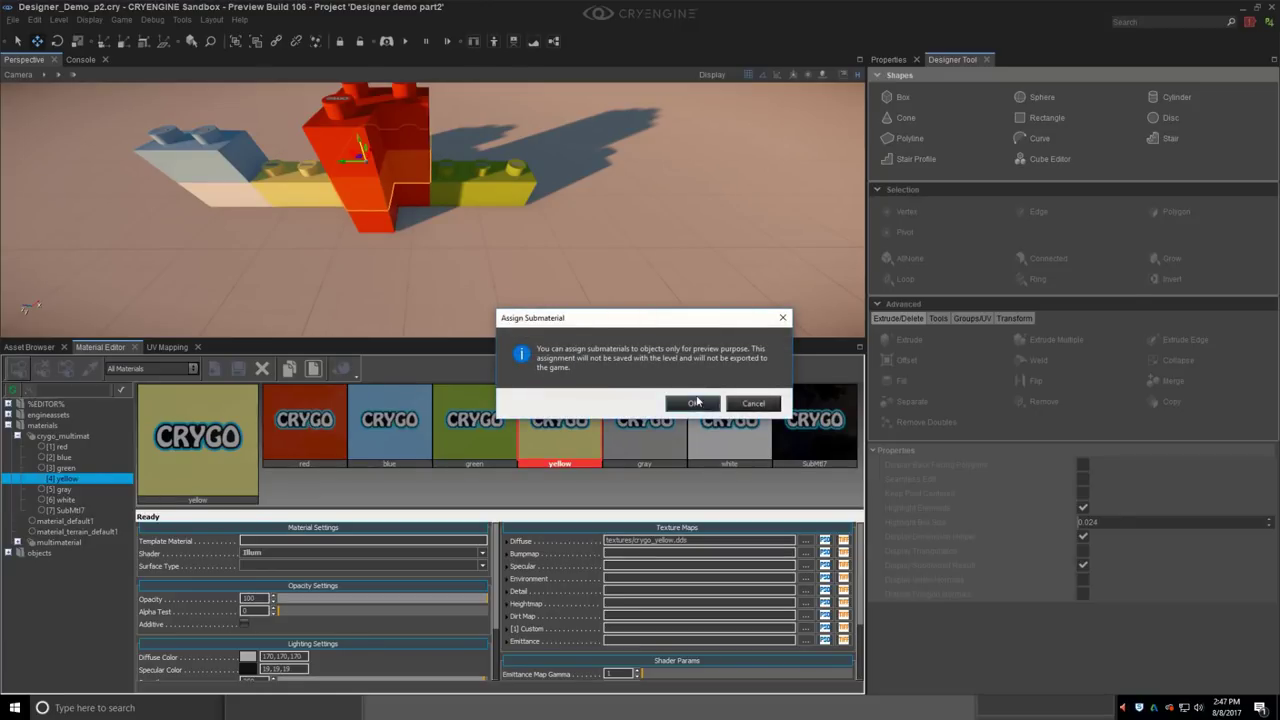
pyautogui.click(692, 403)
# Step: Duplicate the green three-stud brick and place the copy at the free end of the row
pyautogui.moveTo(514, 248); pyautogui.dragTo(458, 215, button='middle')
pyautogui.click(458, 215)
pyautogui.moveTo(420, 188); pyautogui.dragTo(531, 250)
pyautogui.moveTo(555, 247)
pyautogui.mouseDown(button='right')
pyautogui.moveTo(600, 228)
pyautogui.moveTo(589, 266)
pyautogui.moveTo(573, 262)
pyautogui.mouseUp(button='right')
pyautogui.moveTo(572, 262); pyautogui.dragTo(520, 257, button='middle')
pyautogui.moveTo(521, 257); pyautogui.dragTo(466, 244, button='right')
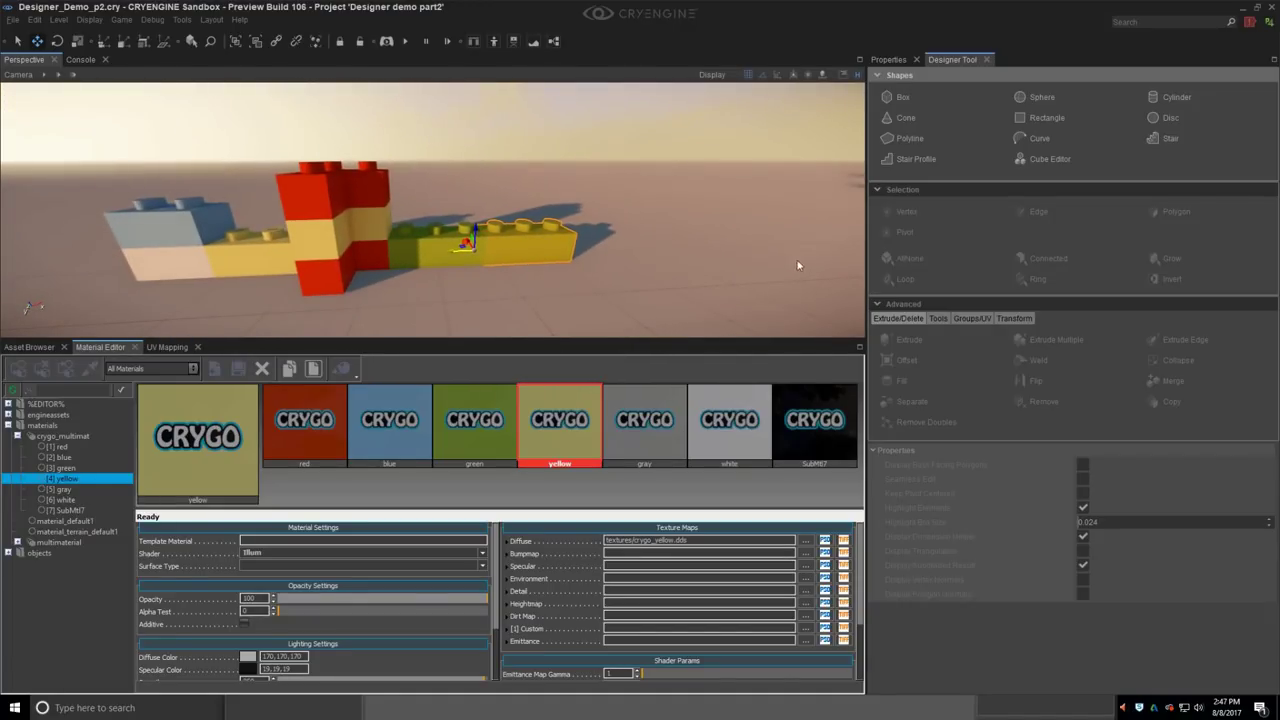
pyautogui.moveTo(533, 276); pyautogui.dragTo(492, 208, button='right')
pyautogui.moveTo(545, 201); pyautogui.dragTo(556, 203, button='middle')
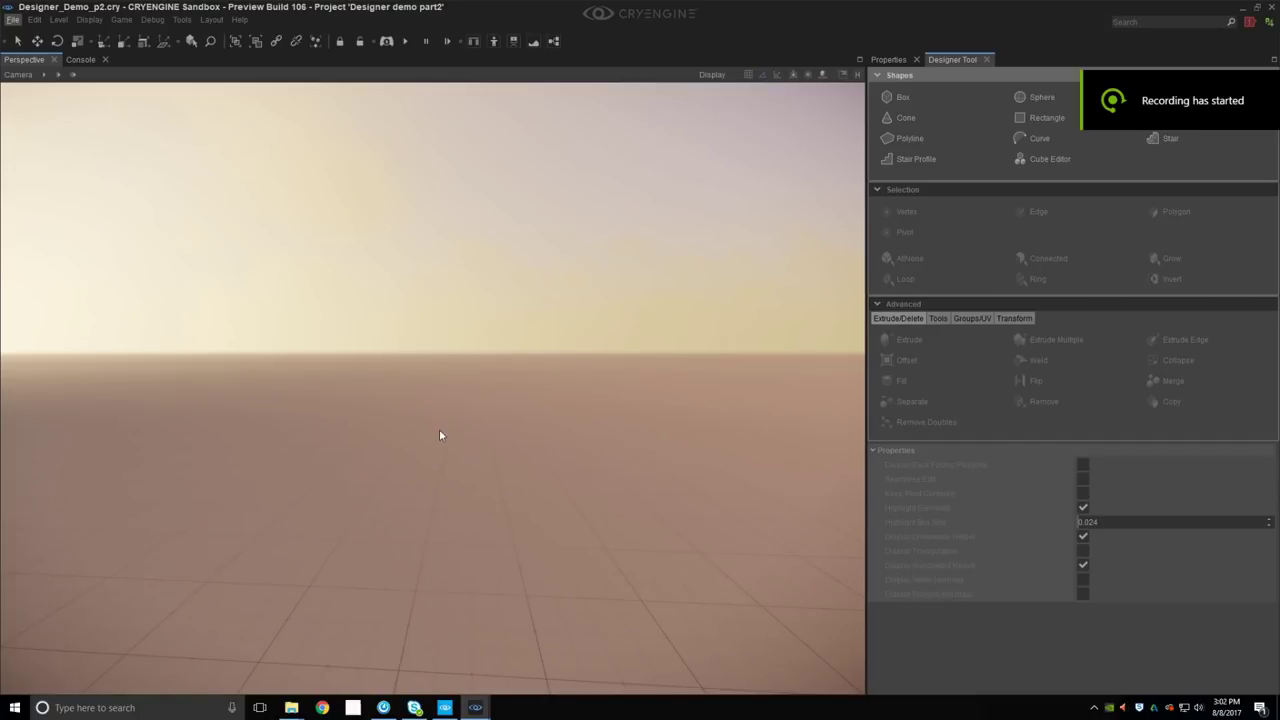
# Step: Examine the outdoor café scene's parasols, tables and chairs as modelling reference, and return to the empty ground
pyautogui.moveTo(421, 422); pyautogui.dragTo(432, 427, button='right')
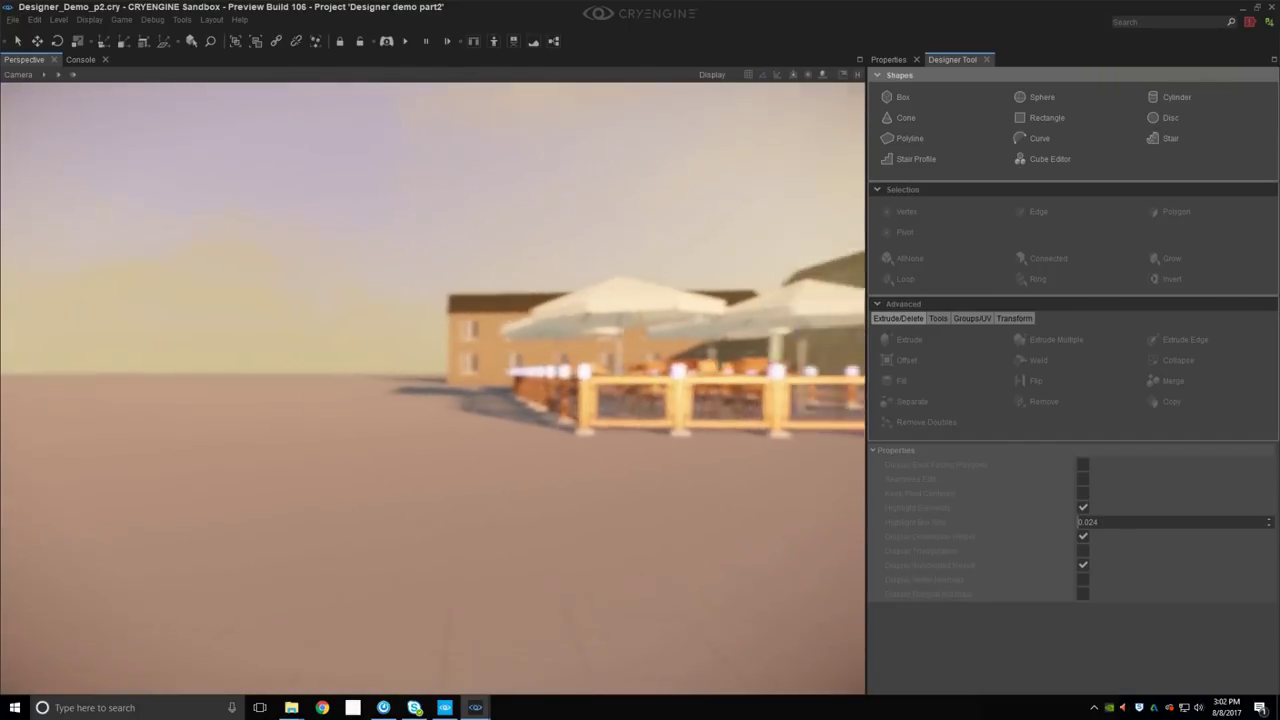
pyautogui.press('w')
pyautogui.moveTo(432, 440); pyautogui.dragTo(425, 505, button='right')
pyautogui.press('w')
pyautogui.press('d')
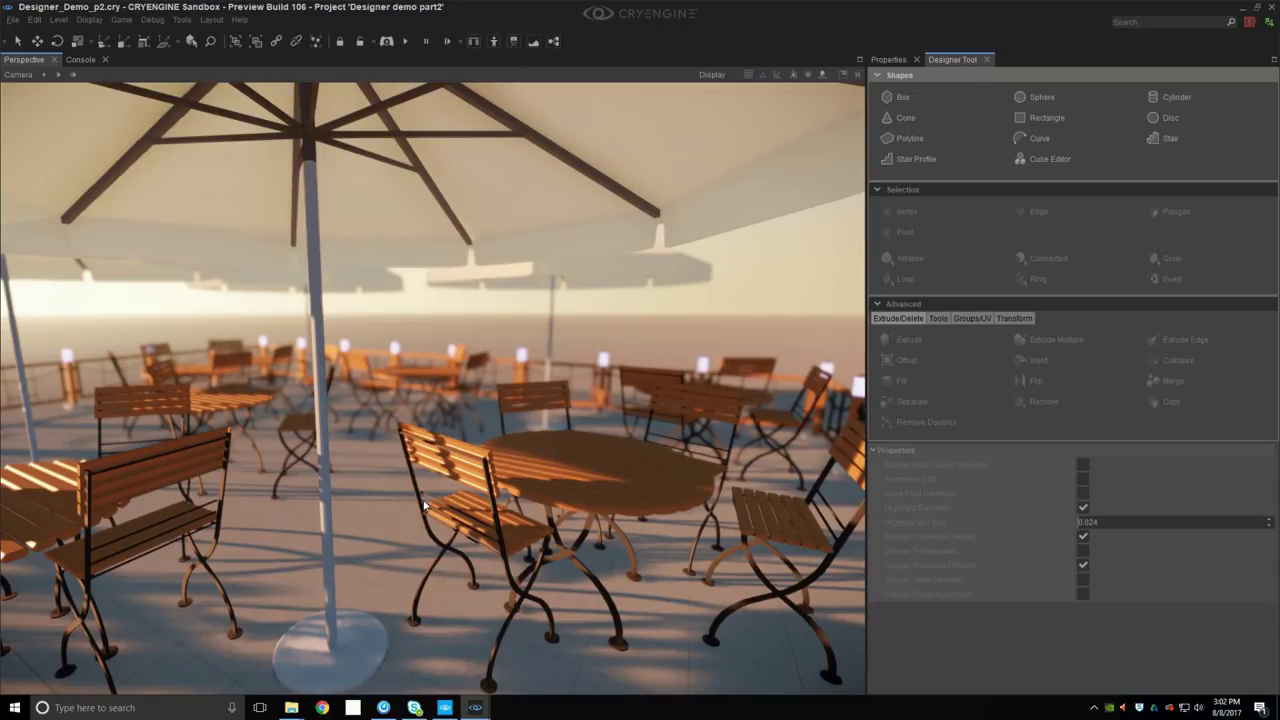
pyautogui.moveTo(453, 493); pyautogui.dragTo(337, 418, button='right')
pyautogui.press('a')
pyautogui.press('s')
pyautogui.press('w')
pyautogui.scroll(3, 432, 479)
pyautogui.moveTo(432, 479); pyautogui.dragTo(458, 485, button='right')
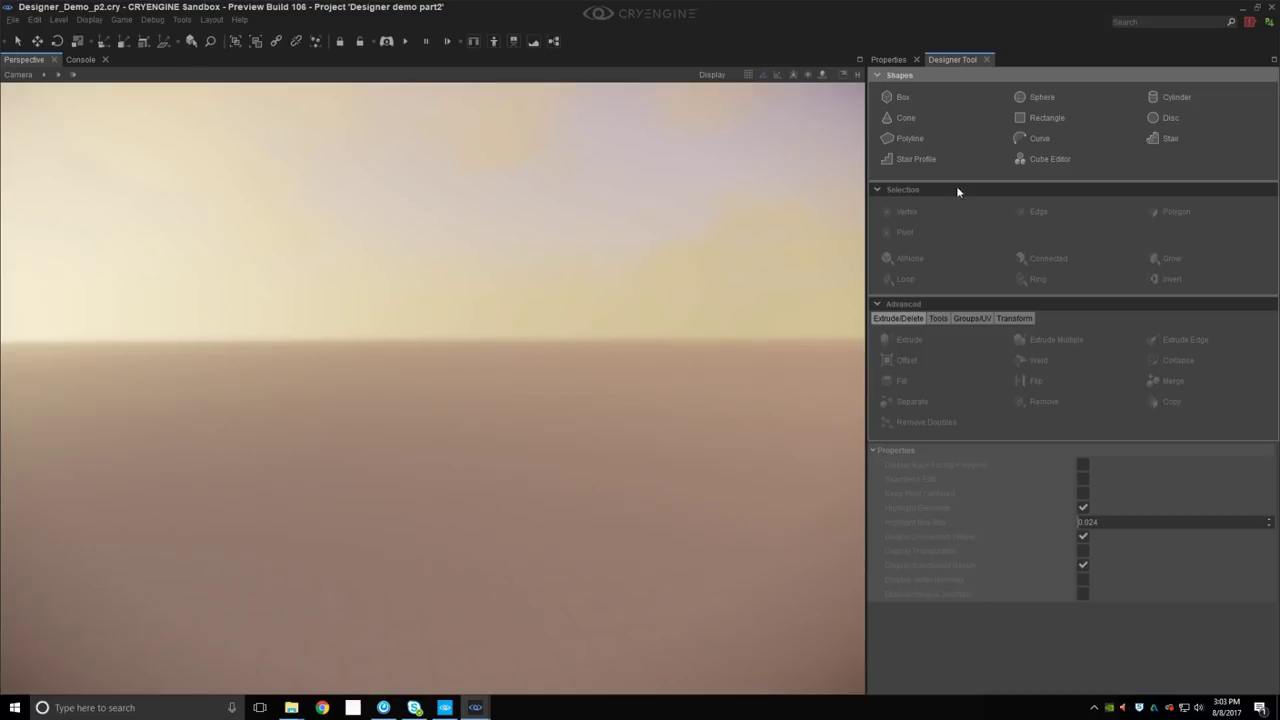
# Step: Turn on grid snapping and draw a cylinder about 4 m across and 1 m high on the empty ground
pyautogui.click(748, 77)
pyautogui.moveTo(568, 334); pyautogui.dragTo(564, 367, button='right')
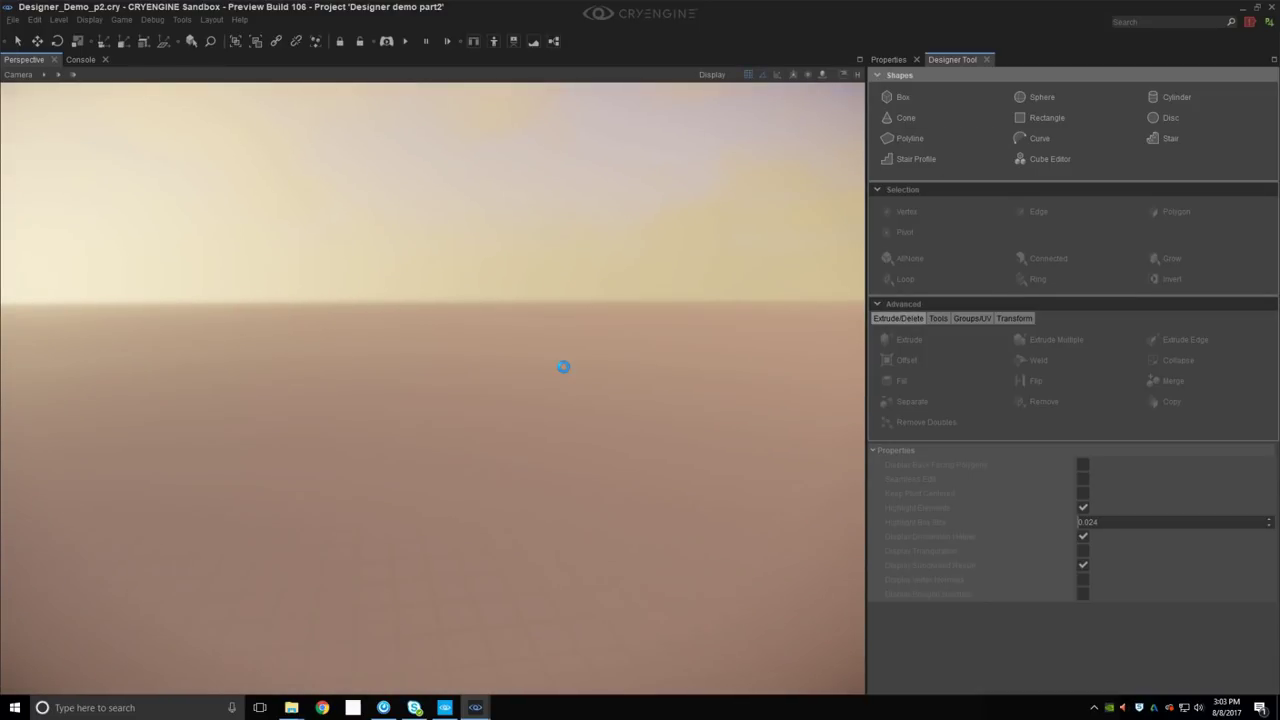
pyautogui.click(1173, 97)
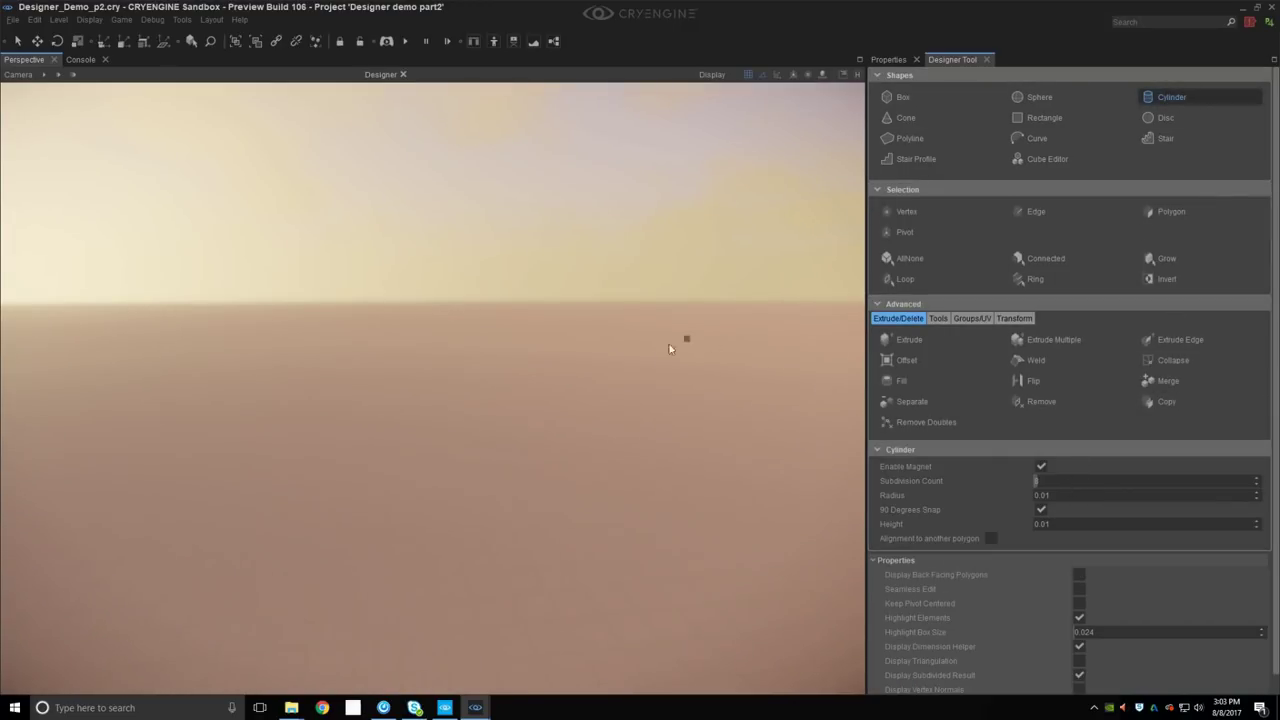
pyautogui.moveTo(422, 510)
pyautogui.mouseDown(button='right')
pyautogui.moveTo(410, 551)
pyautogui.moveTo(435, 517)
pyautogui.mouseUp(button='right')
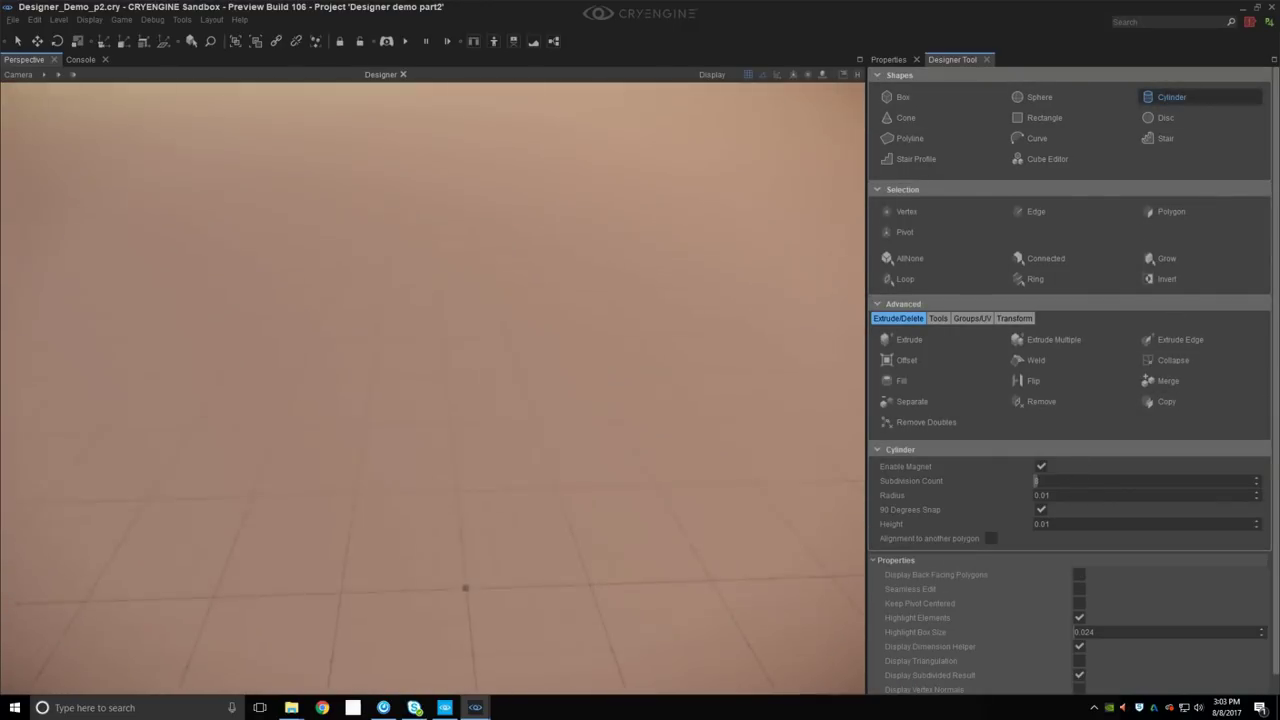
pyautogui.scroll(-3, 478, 445)
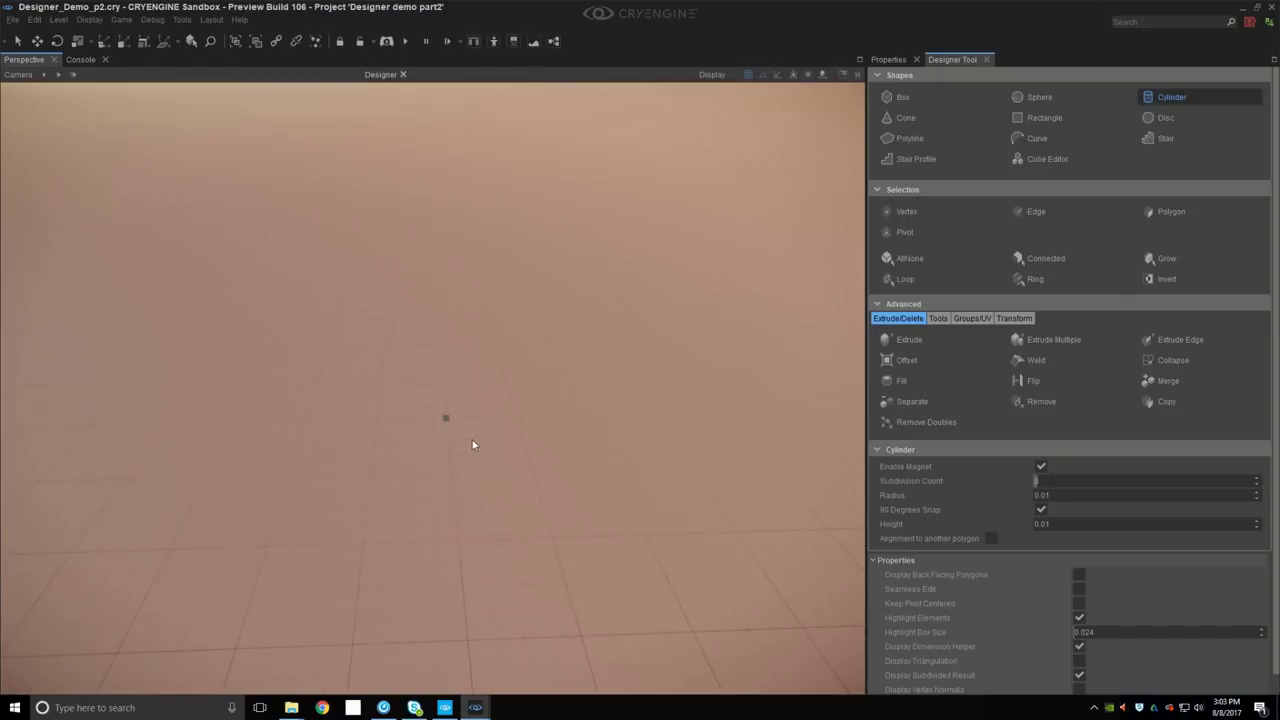
pyautogui.moveTo(456, 437); pyautogui.dragTo(488, 633)
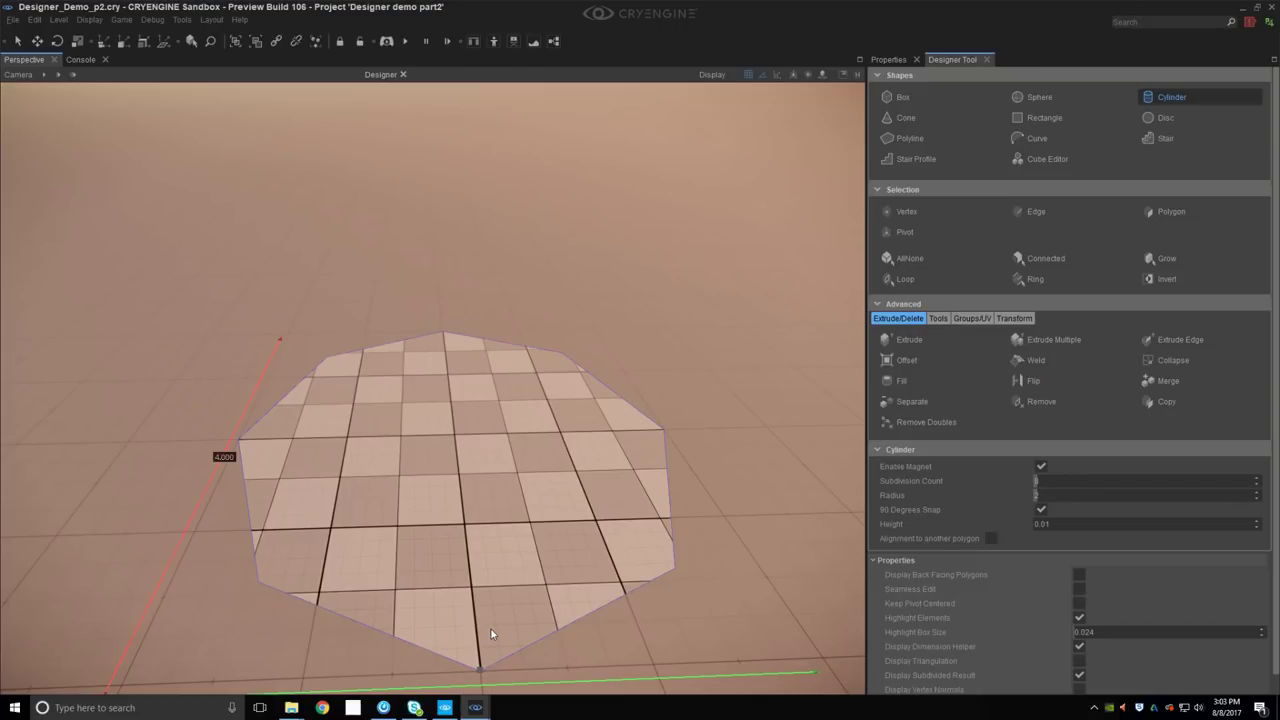
pyautogui.click(502, 601)
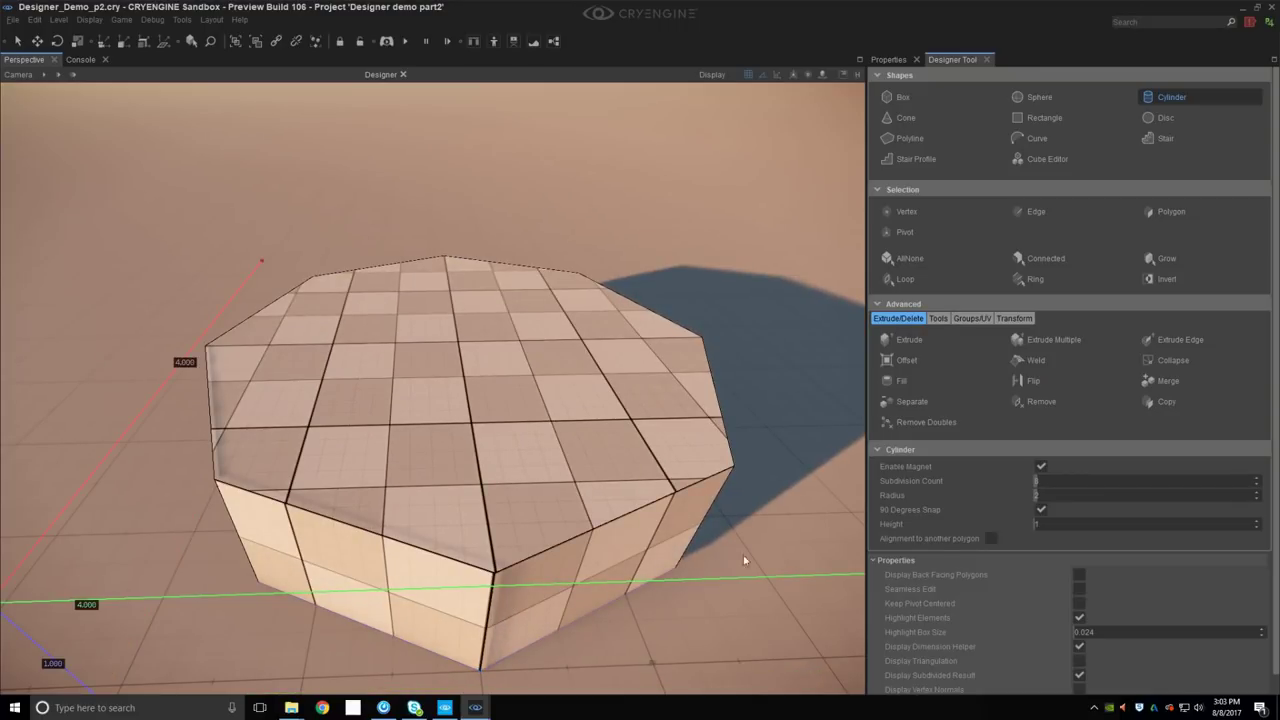
# Step: Turn off grid snapping, lower the cylinder's top polygon and extrude it up to a total height of about 0.87 m
pyautogui.click(1171, 211)
pyautogui.click(580, 377)
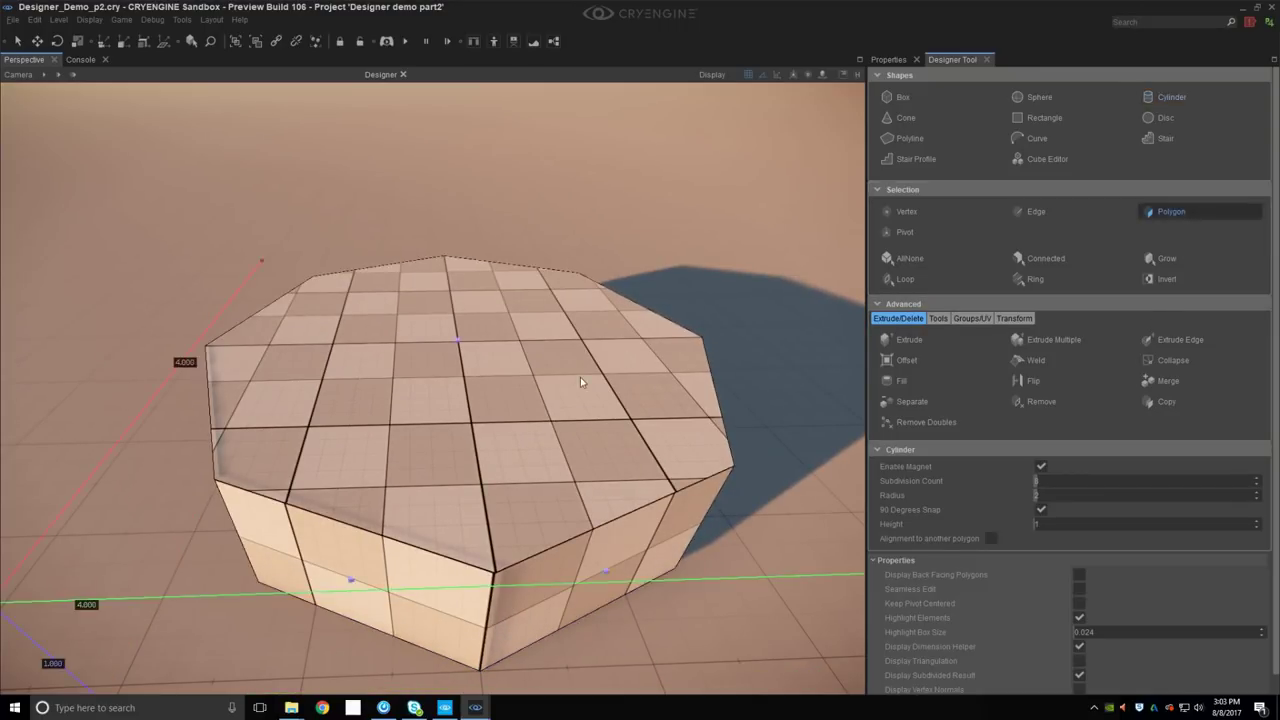
pyautogui.click(751, 76)
pyautogui.moveTo(402, 382); pyautogui.dragTo(418, 344, button='right')
pyautogui.click(418, 344)
pyautogui.moveTo(441, 330); pyautogui.dragTo(440, 420)
pyautogui.click(909, 339)
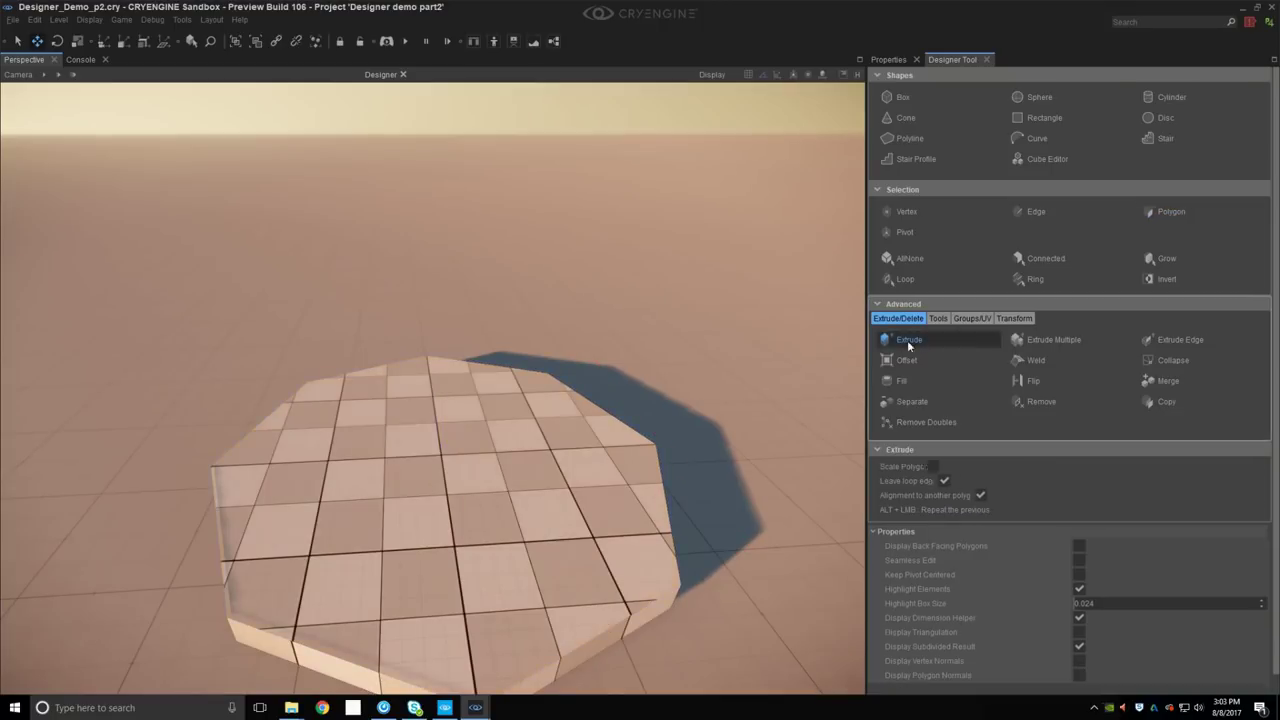
pyautogui.moveTo(528, 492); pyautogui.dragTo(535, 436)
pyautogui.moveTo(495, 348); pyautogui.dragTo(468, 378, button='right')
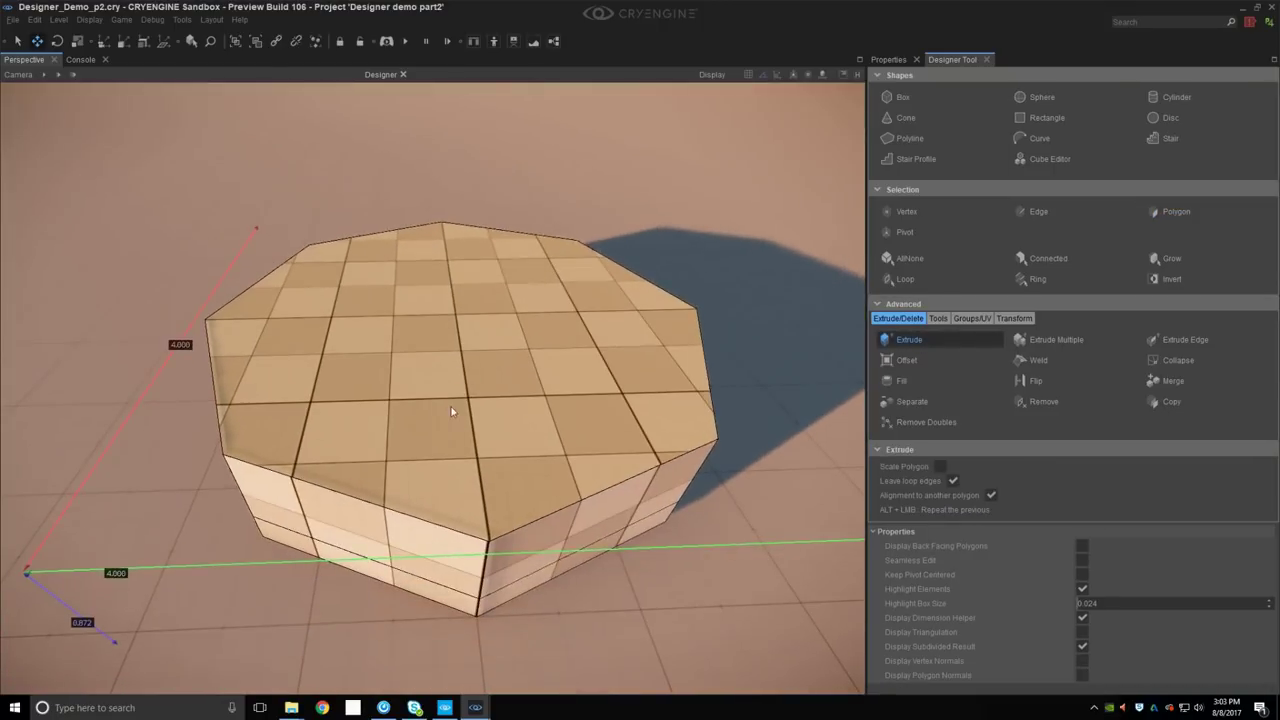
pyautogui.press('Escape')
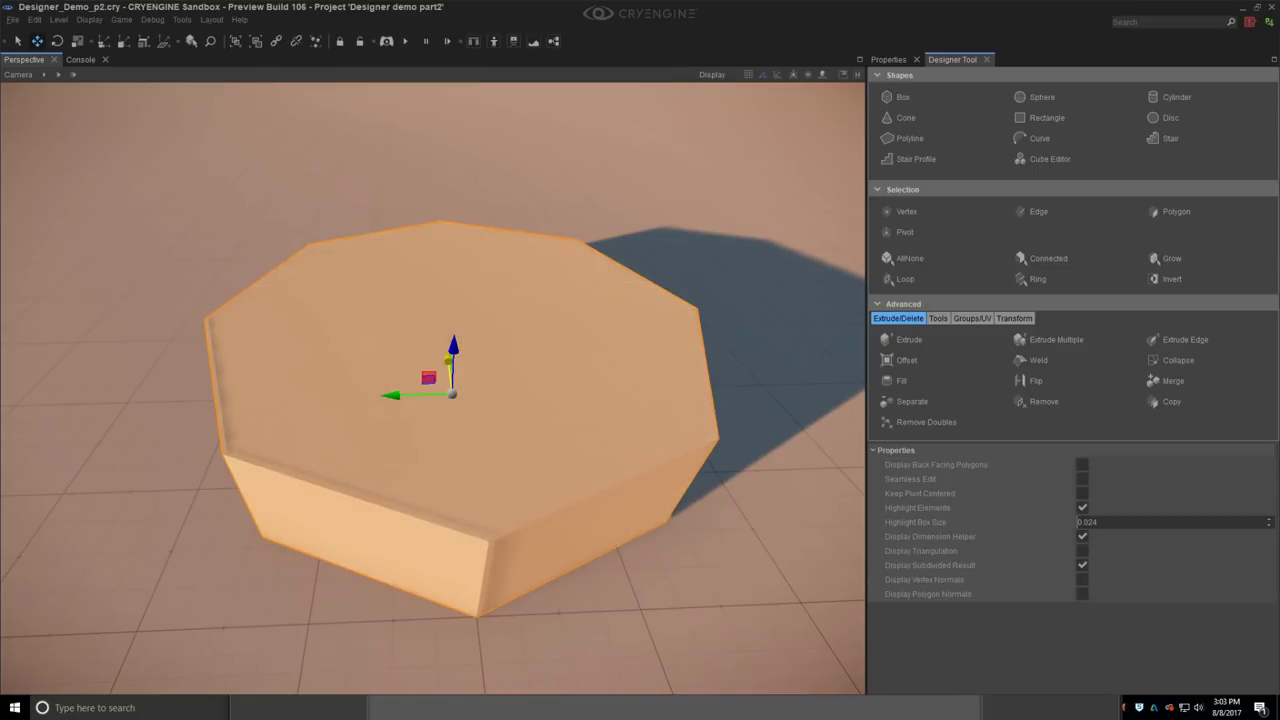
# Step: Raise the cylinder well above the ground so its underside can be reached
pyautogui.moveTo(472, 363); pyautogui.dragTo(465, 362, button='right')
pyautogui.press('Escape')
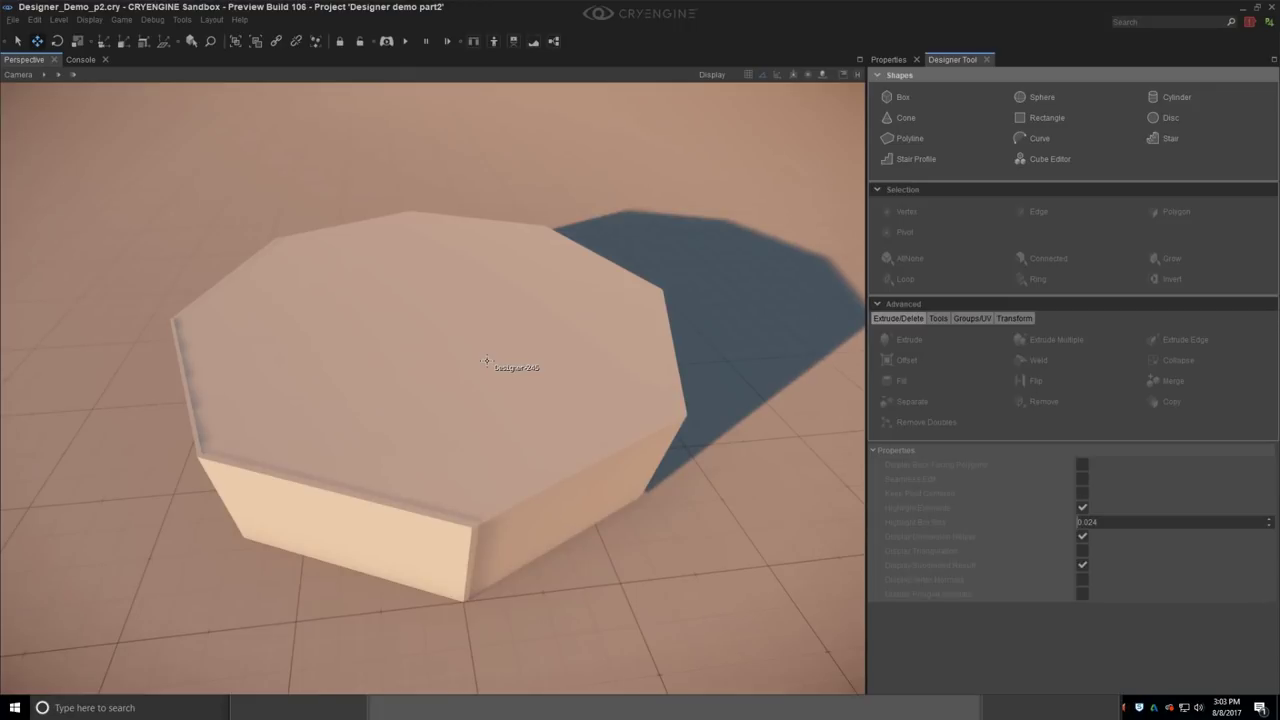
pyautogui.moveTo(500, 383); pyautogui.dragTo(500, 383, button='right')
pyautogui.moveTo(500, 383); pyautogui.dragTo(500, 387, button='middle')
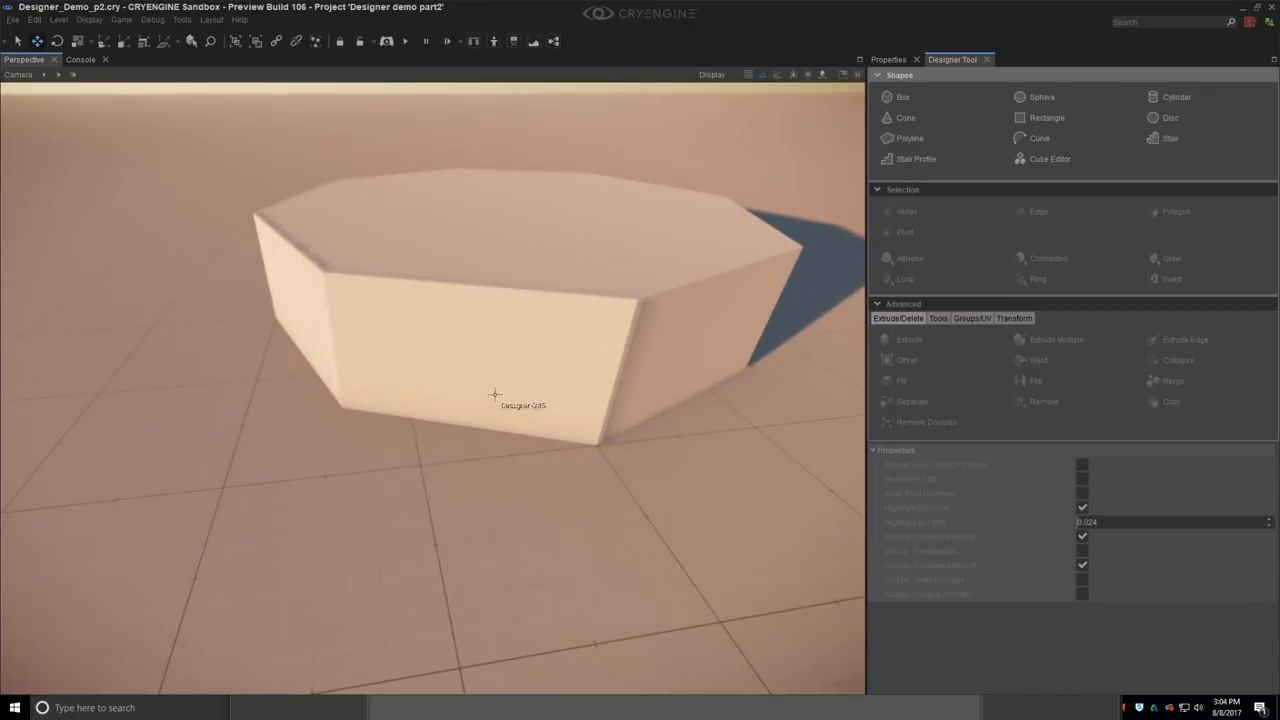
pyautogui.click(501, 386)
pyautogui.moveTo(562, 328); pyautogui.dragTo(503, 371, button='middle')
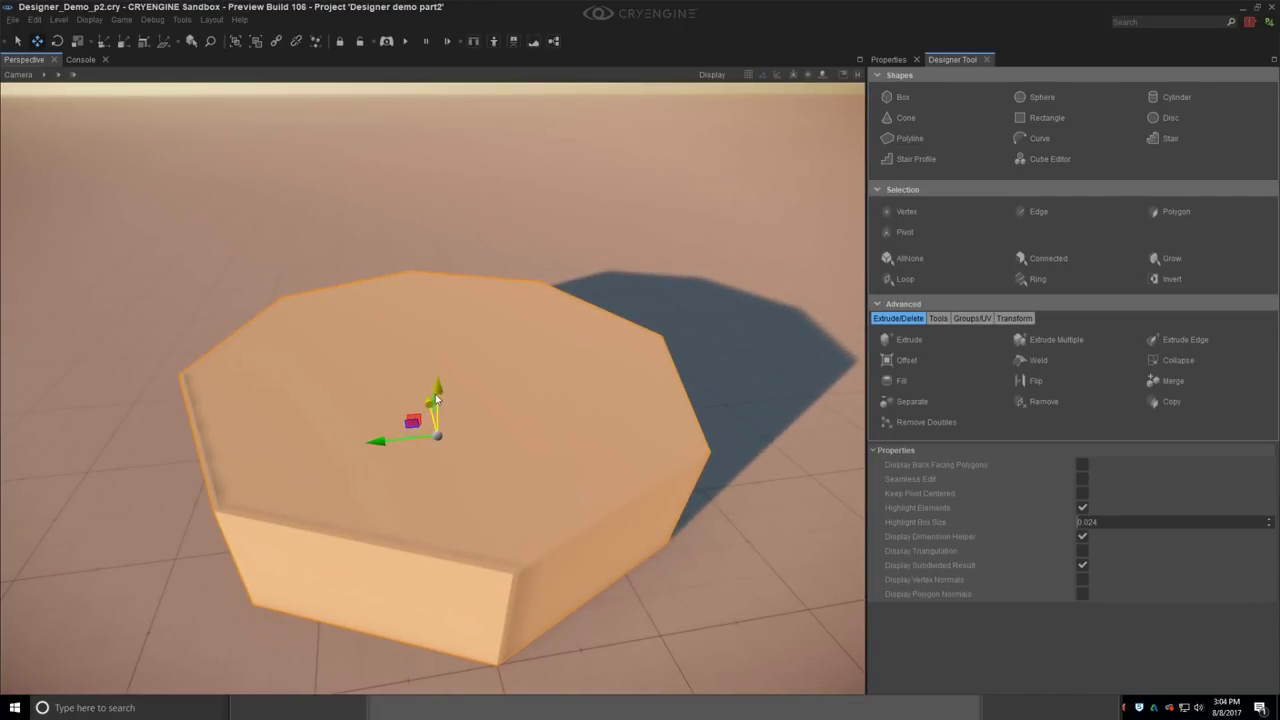
pyautogui.moveTo(437, 399); pyautogui.dragTo(476, 206)
# Step: Delete the polygon on the underside of the raised cylinder
pyautogui.scroll(-5, 460, 300)
pyautogui.moveTo(455, 311); pyautogui.dragTo(454, 307, button='right')
pyautogui.moveTo(454, 307); pyautogui.dragTo(454, 312, button='middle')
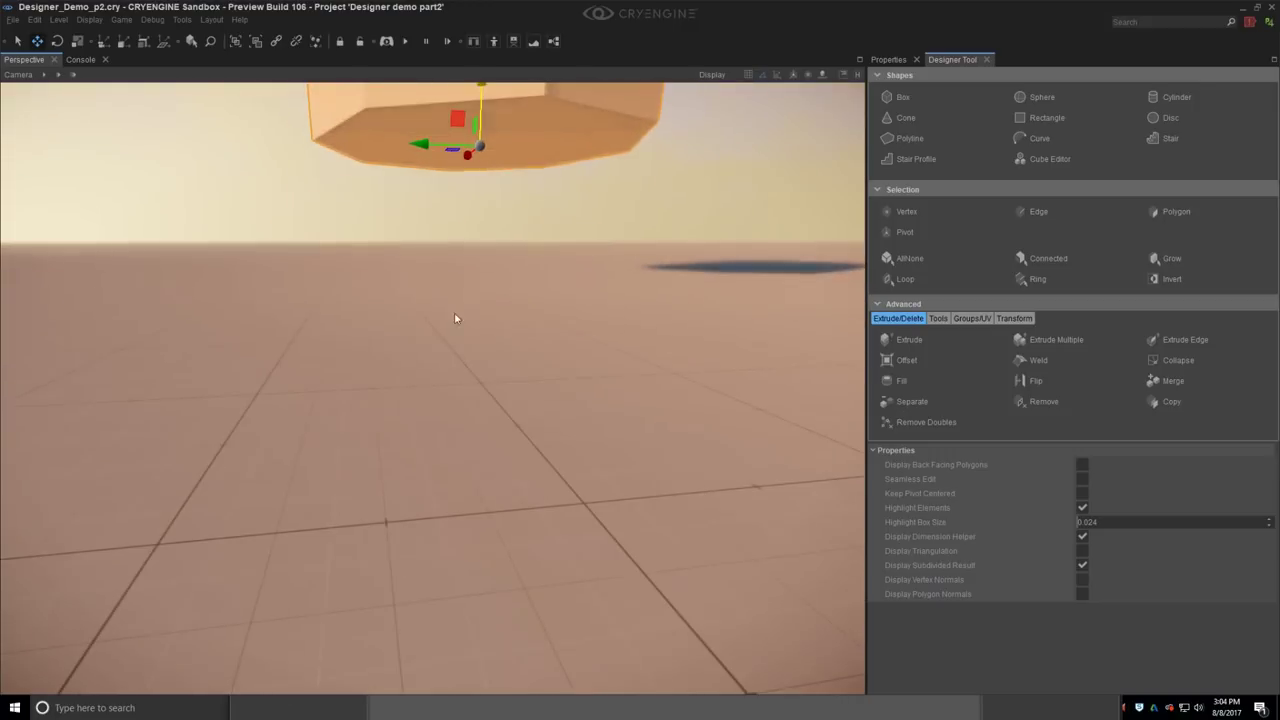
pyautogui.moveTo(454, 312); pyautogui.dragTo(454, 308, button='right')
pyautogui.click(1169, 216)
pyautogui.click(443, 270)
pyautogui.press('Delete')
pyautogui.moveTo(586, 280); pyautogui.dragTo(545, 370, button='middle')
pyautogui.press('Escape')
pyautogui.moveTo(500, 330); pyautogui.dragTo(476, 441, button='middle')
pyautogui.moveTo(476, 441); pyautogui.dragTo(481, 483, button='right')
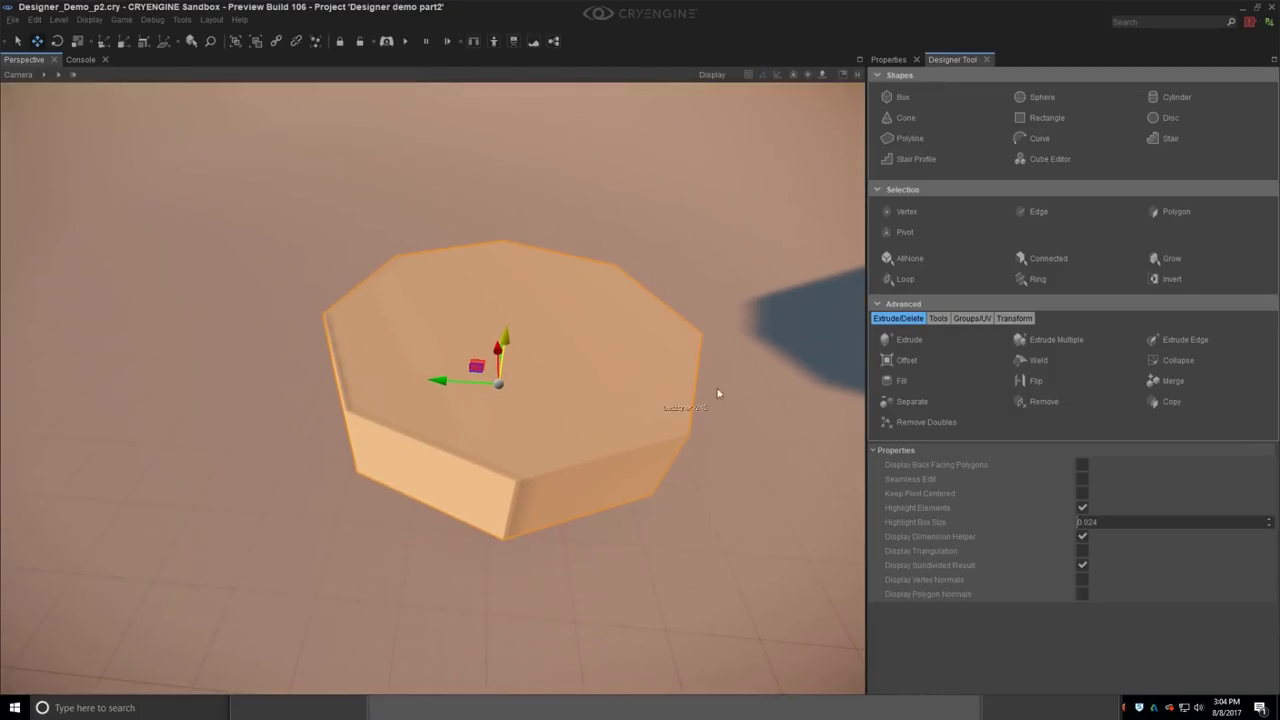
# Step: Shrink the cylinder's top polygon to a tiny tip and adjust its height to form a shallow, pointed parasol canopy
pyautogui.click(1170, 211)
pyautogui.click(657, 359)
pyautogui.press('3')
pyautogui.moveTo(510, 324); pyautogui.dragTo(42, 690)
pyautogui.scroll(4, 508, 328)
pyautogui.moveTo(512, 270); pyautogui.dragTo(509, 320)
pyautogui.keyDown('alt'); pyautogui.moveTo(511, 386); pyautogui.dragTo(472, 438, button='middle'); pyautogui.keyUp('alt')
pyautogui.press('2')
pyautogui.moveTo(373, 370); pyautogui.dragTo(378, 347)
pyautogui.moveTo(391, 485); pyautogui.dragTo(390, 423, button='middle')
pyautogui.scroll(4, 433, 463)
pyautogui.scroll(-5, 433, 463)
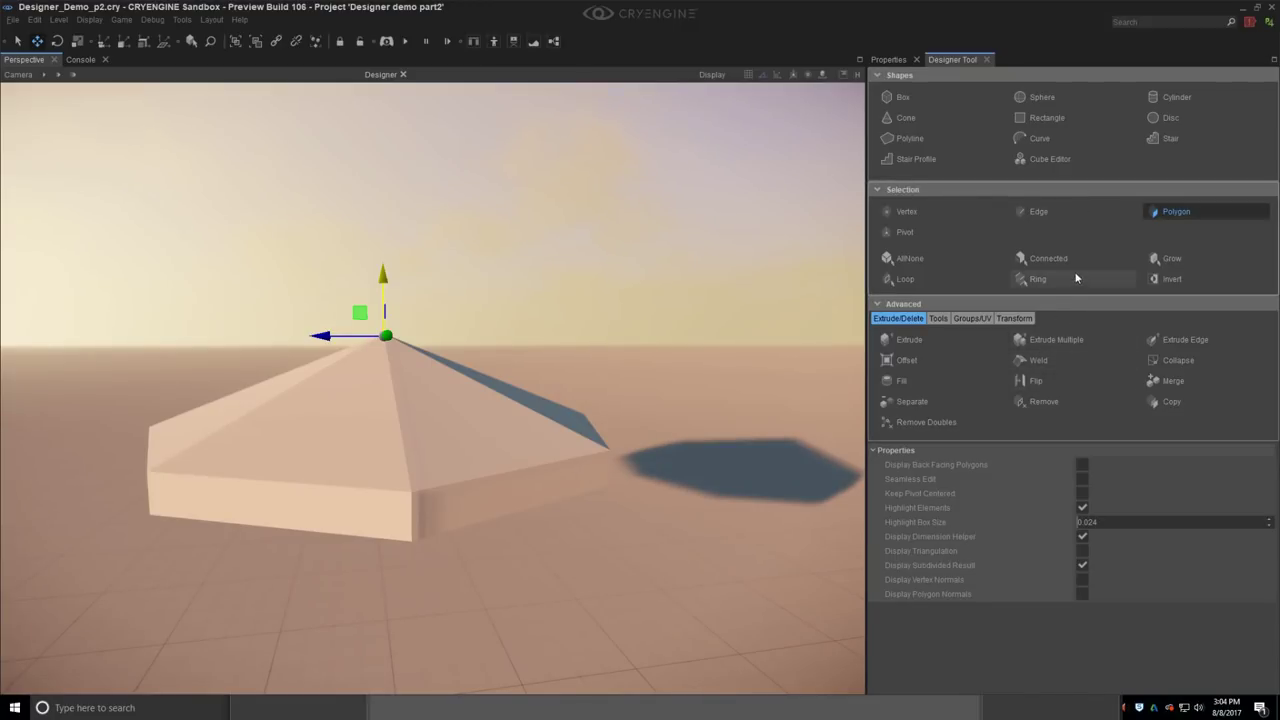
# Step: Add a loop cut around the canopy's side band, just below the rim edge
pyautogui.click(937, 318)
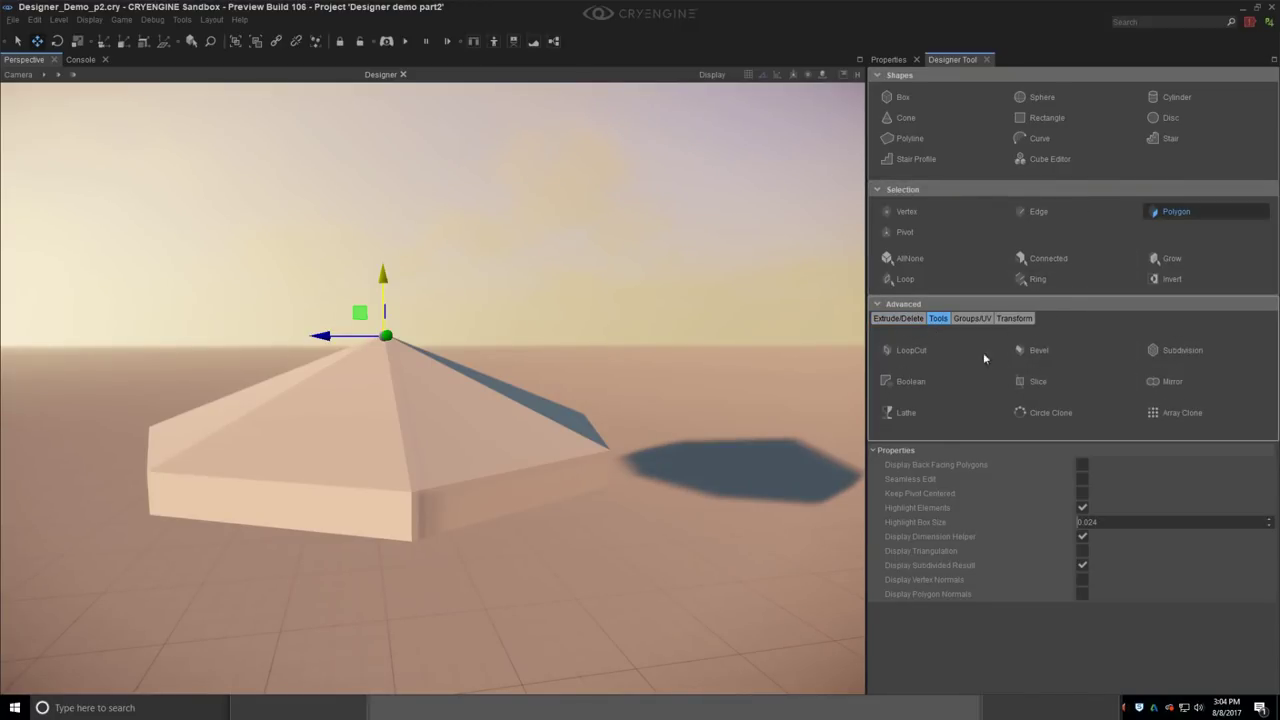
pyautogui.click(911, 350)
pyautogui.scroll(3, 370, 405)
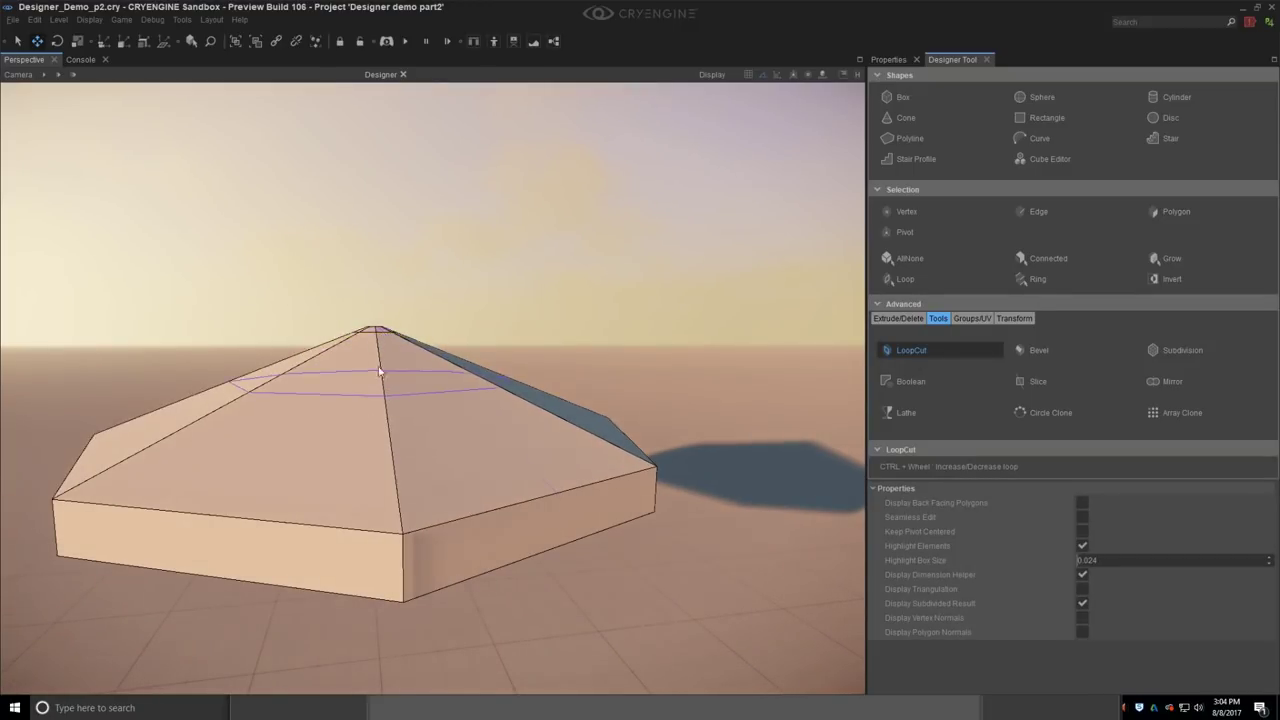
pyautogui.click(401, 531)
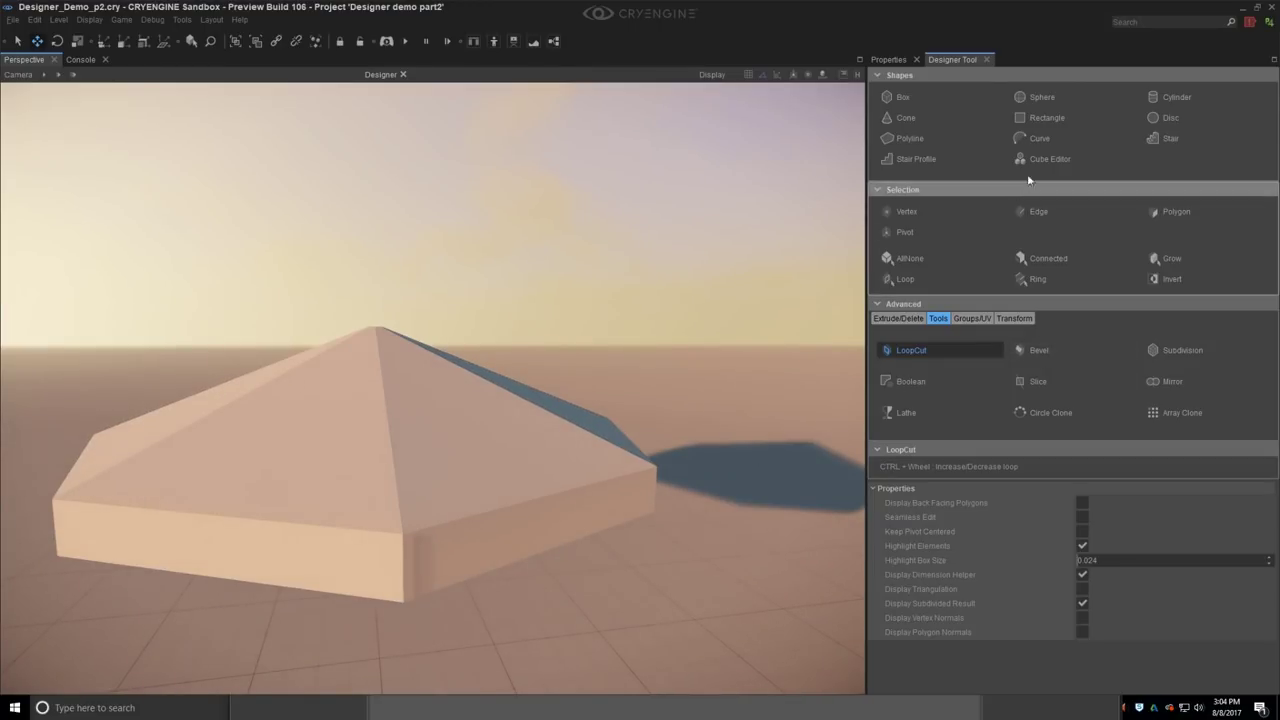
# Step: Try to bevel the edge loop around the canopy's rim
pyautogui.click(1040, 207)
pyautogui.click(506, 507)
pyautogui.click(960, 280)
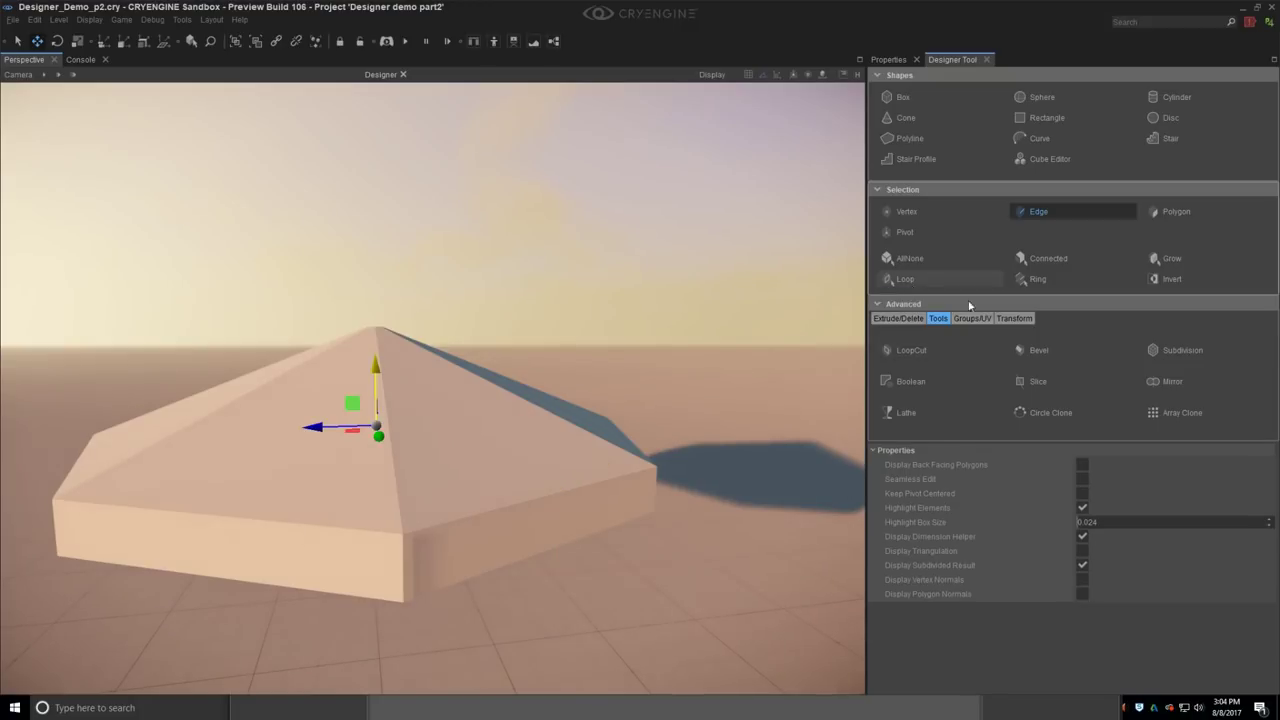
pyautogui.click(1042, 348)
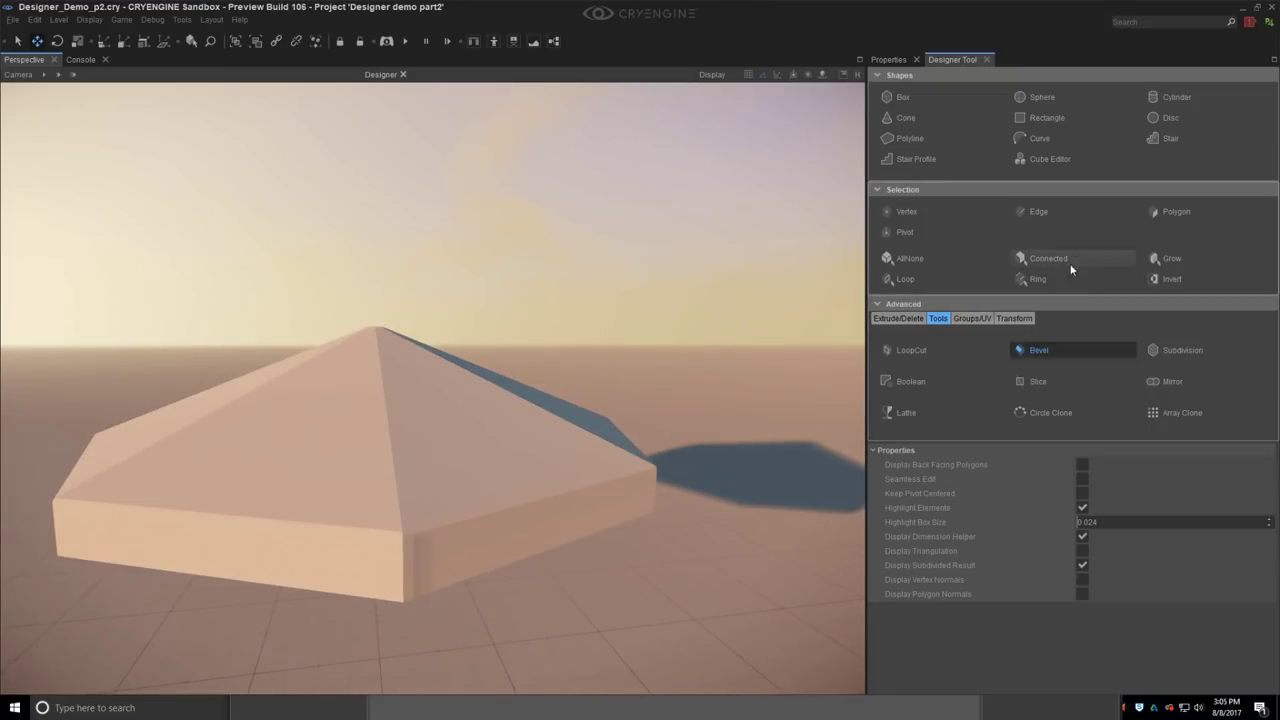
# Step: Add loop cuts close to the canopy's bottom edge and another just above its rim
pyautogui.click(908, 350)
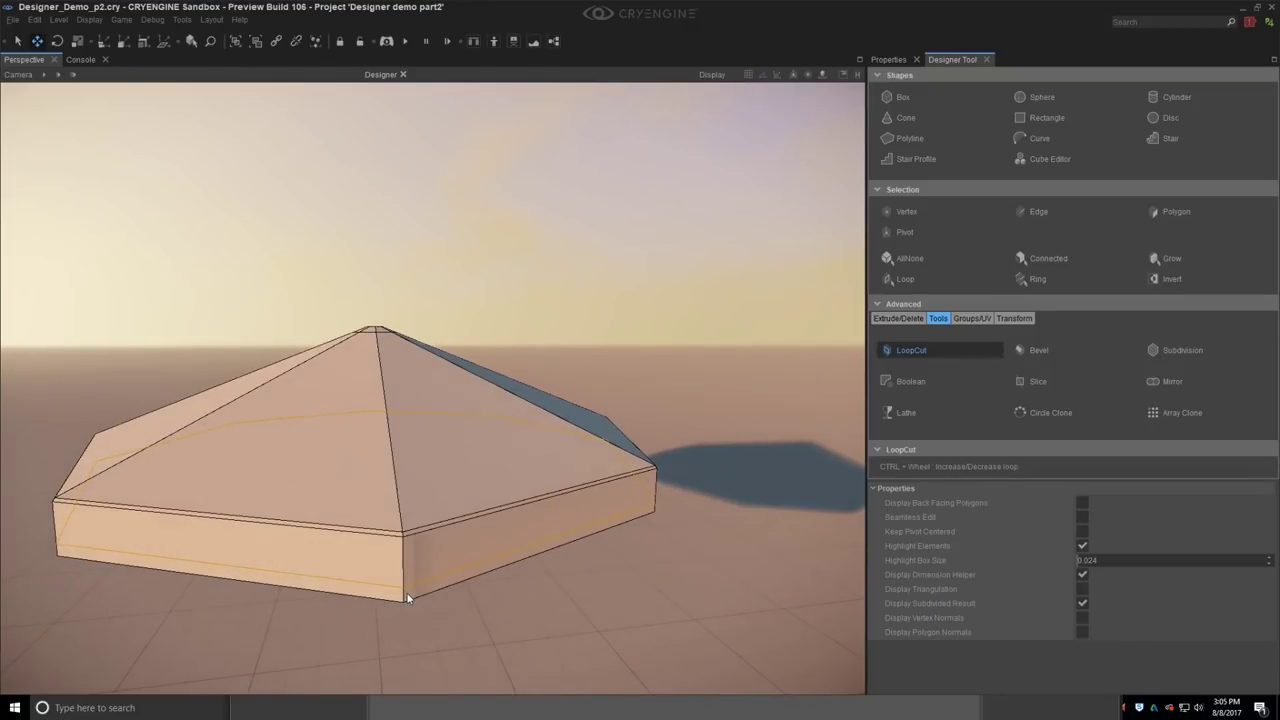
pyautogui.click(402, 600)
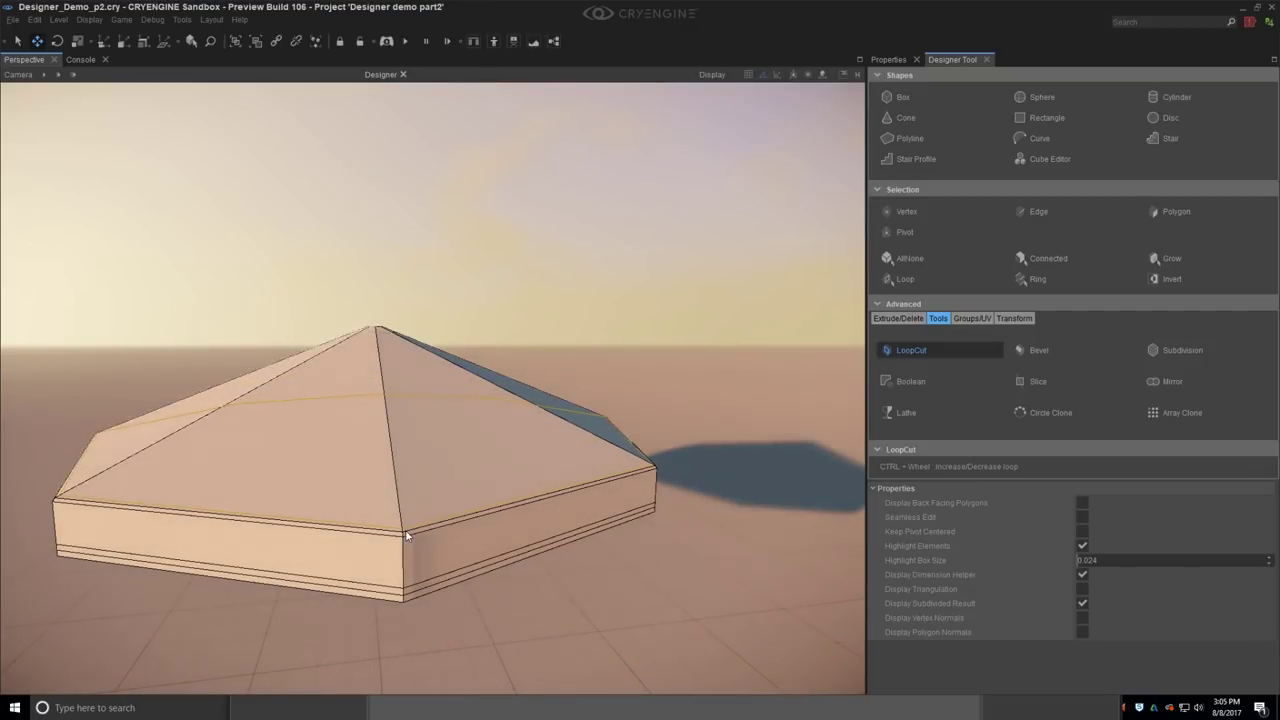
pyautogui.click(407, 532)
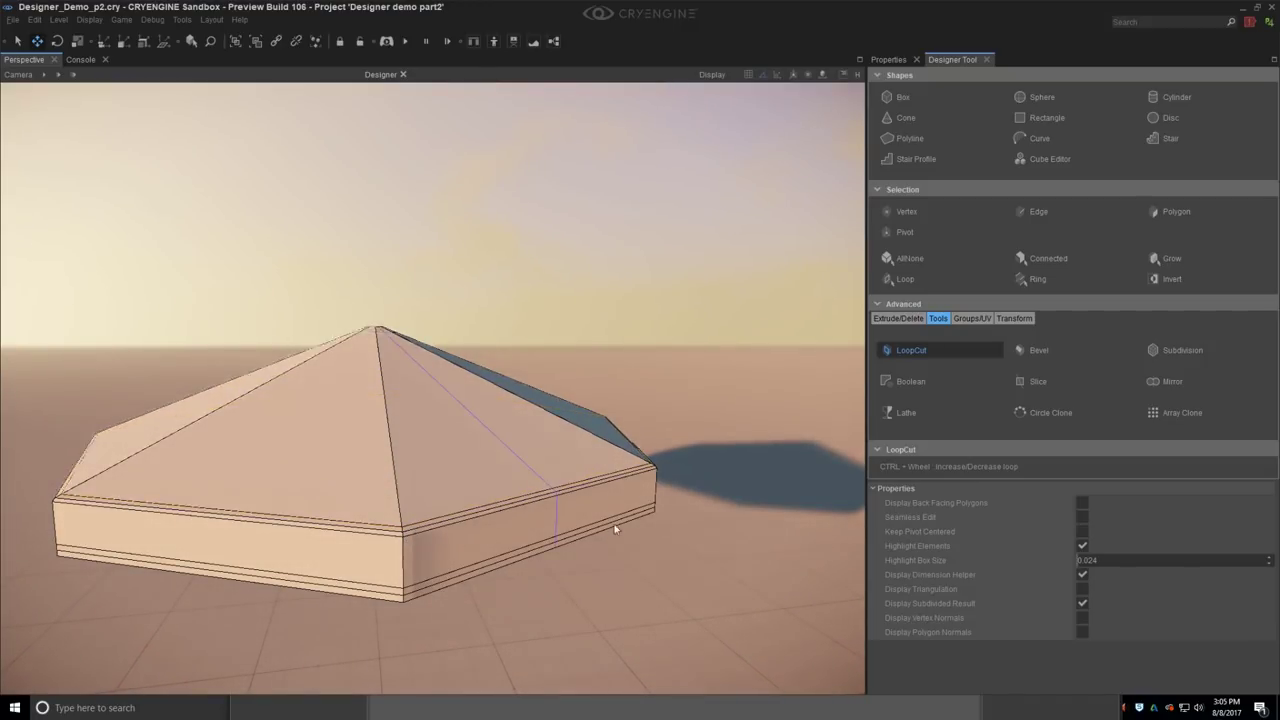
# Step: Select all the corner edges running from the canopy's tip down to its base using loop and ring selection, and bevel them slightly
pyautogui.moveTo(643, 513); pyautogui.dragTo(598, 500, button='right')
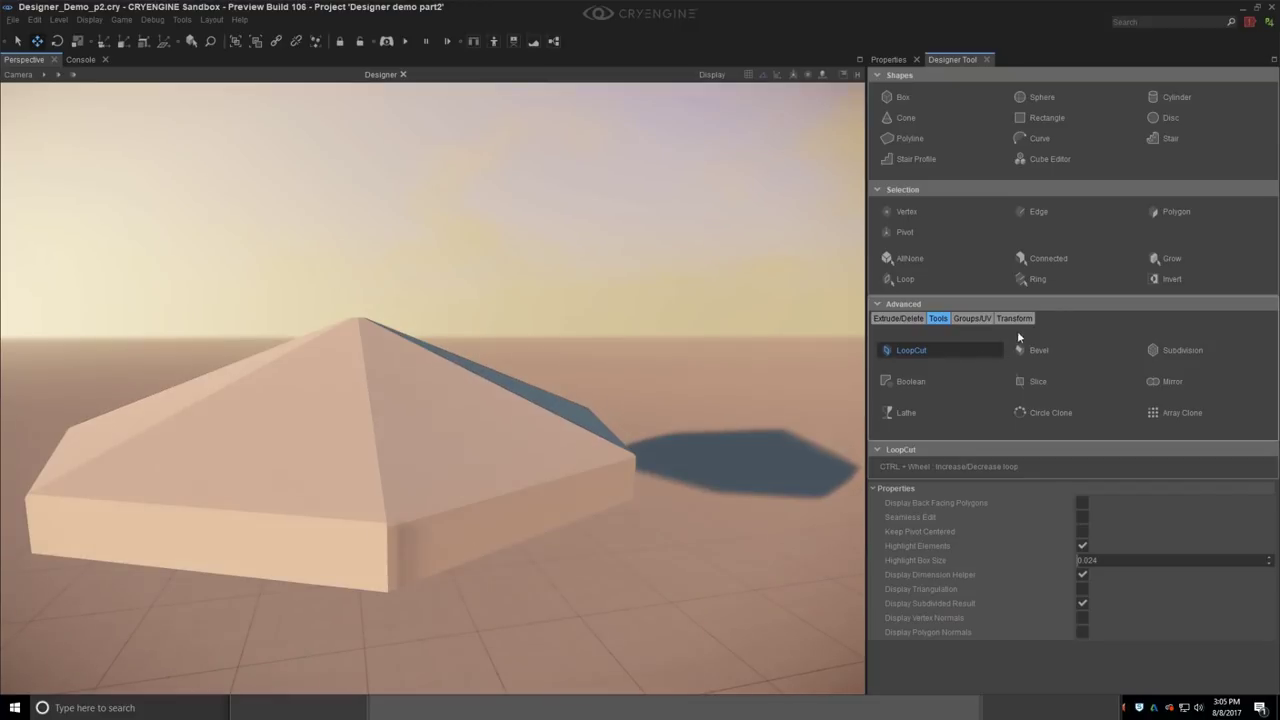
pyautogui.click(1042, 213)
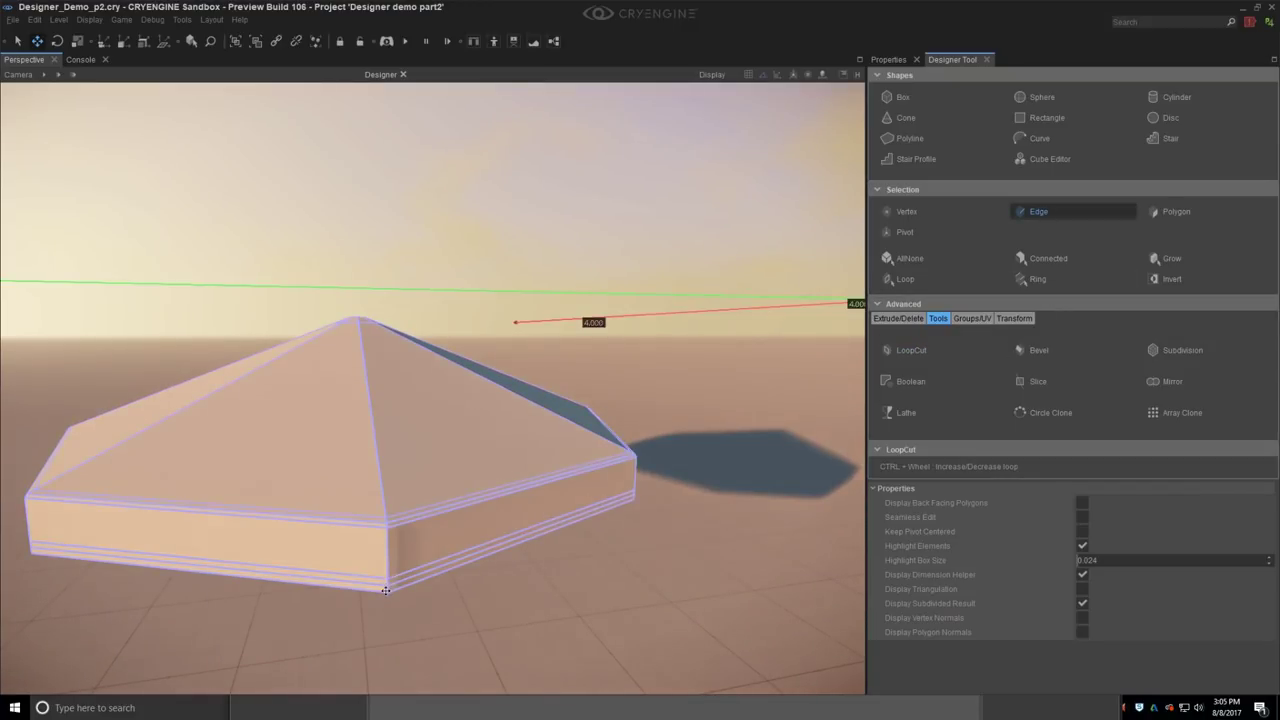
pyautogui.moveTo(387, 590); pyautogui.dragTo(422, 581, button='right')
pyautogui.scroll(3, 422, 581)
pyautogui.scroll(-3, 446, 566)
pyautogui.scroll(2, 475, 545)
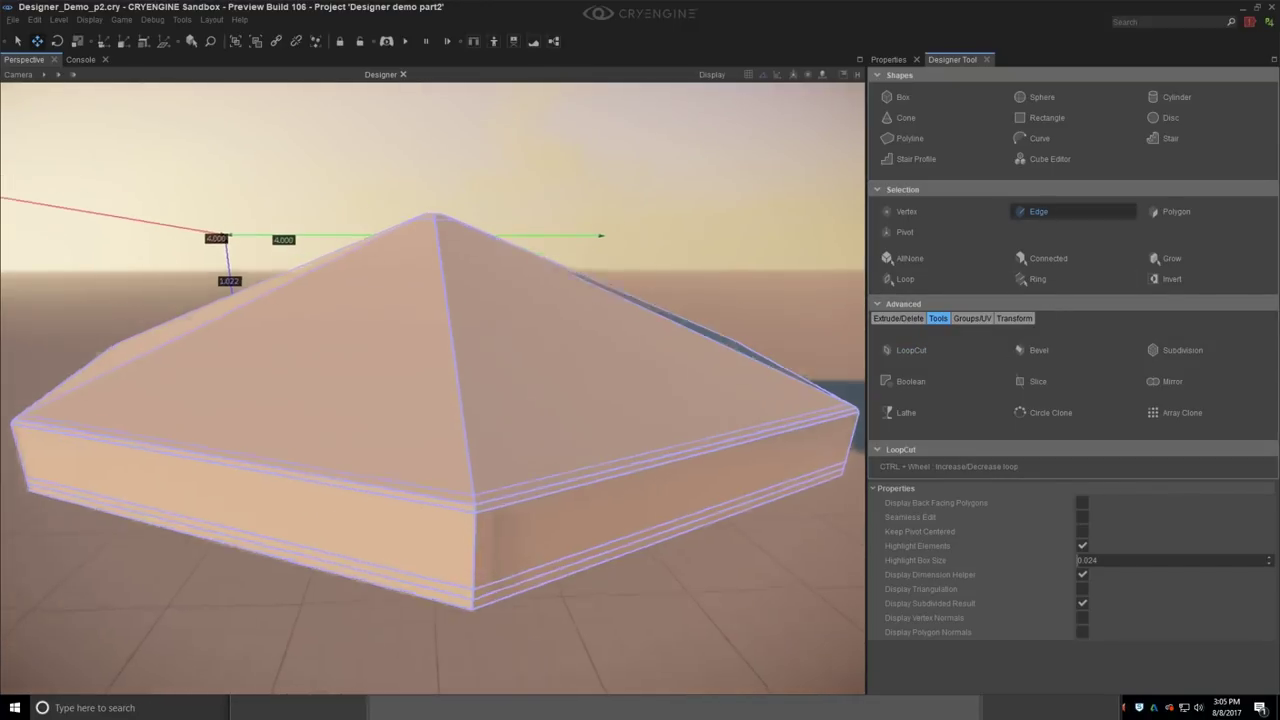
pyautogui.scroll(1, 475, 545)
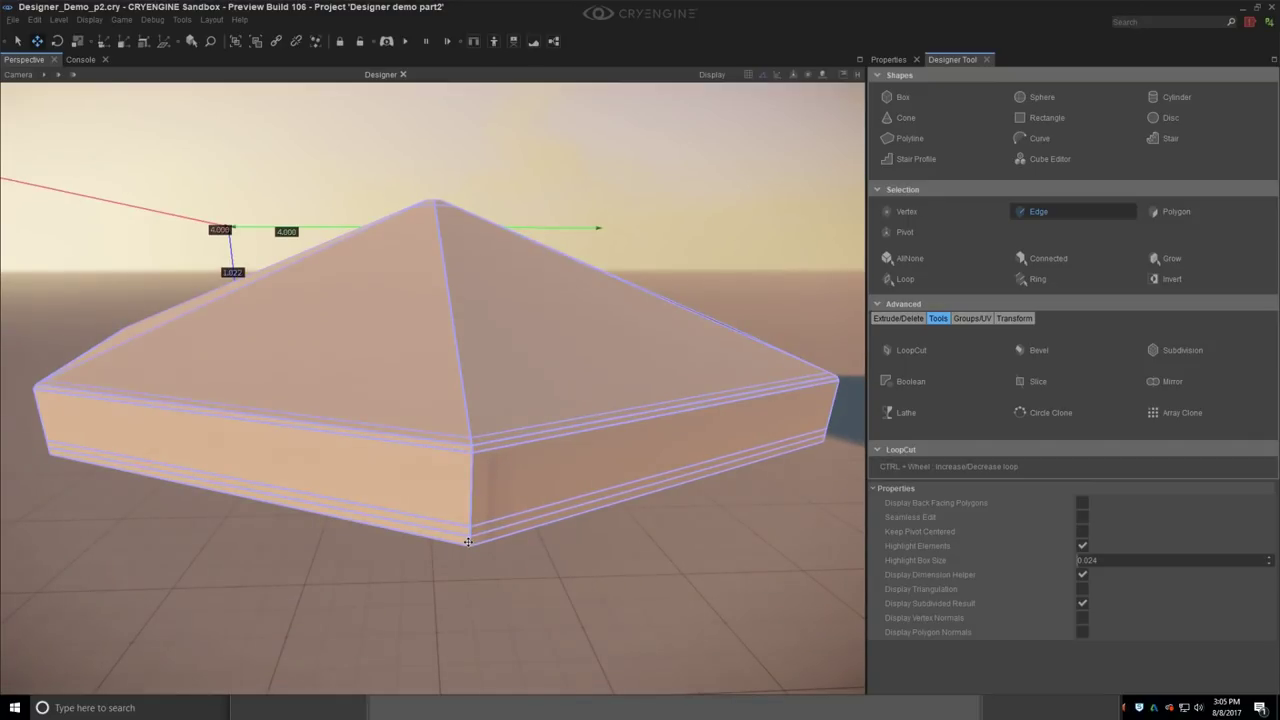
pyautogui.click(470, 535)
pyautogui.click(471, 503)
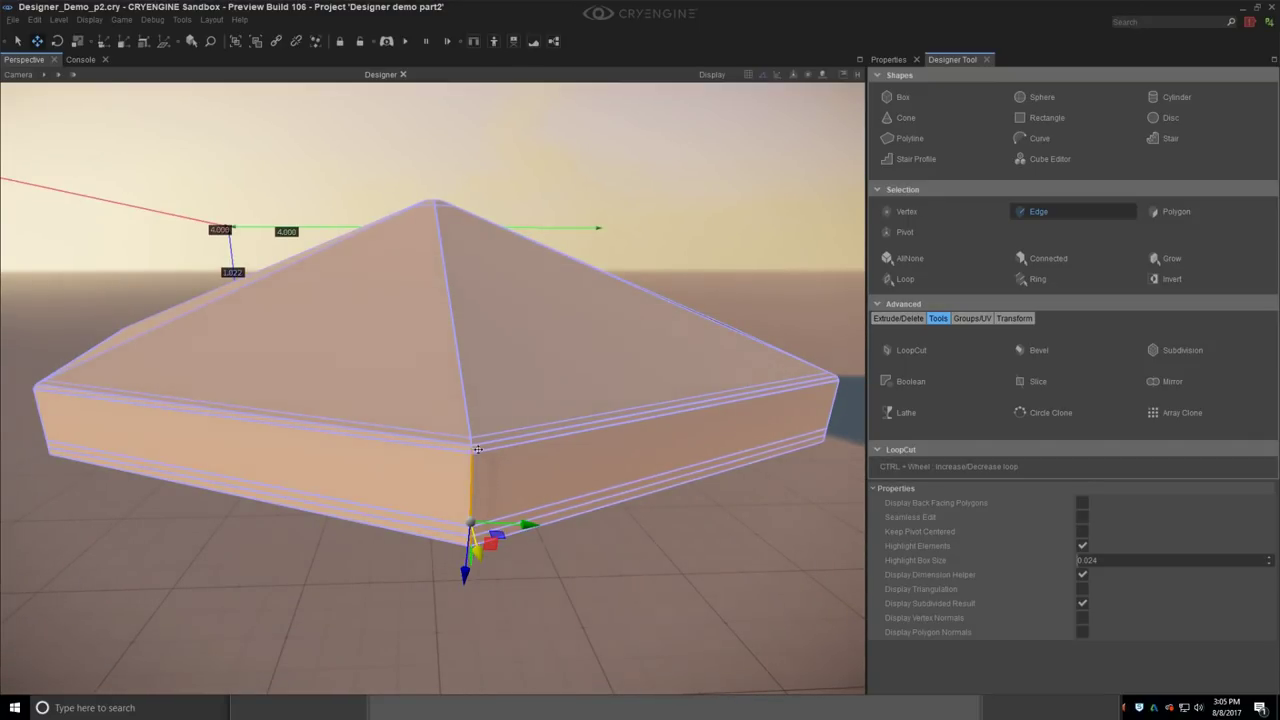
pyautogui.click(928, 278)
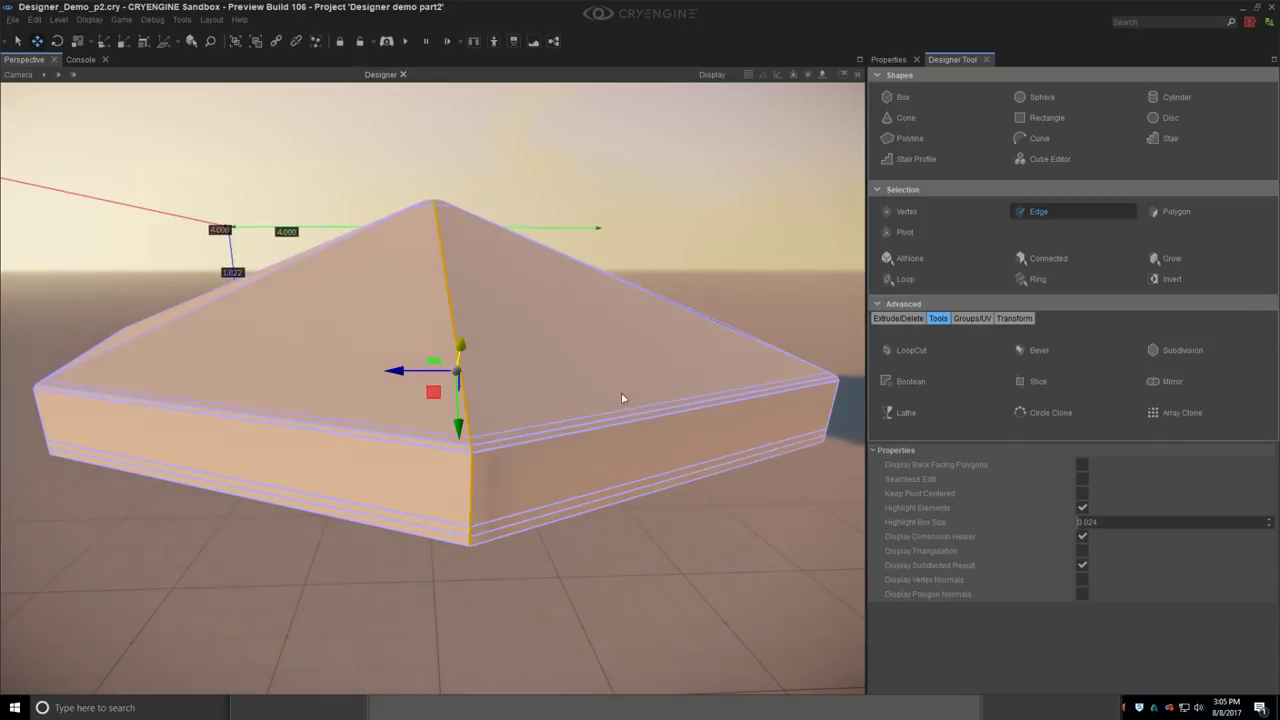
pyautogui.click(1040, 281)
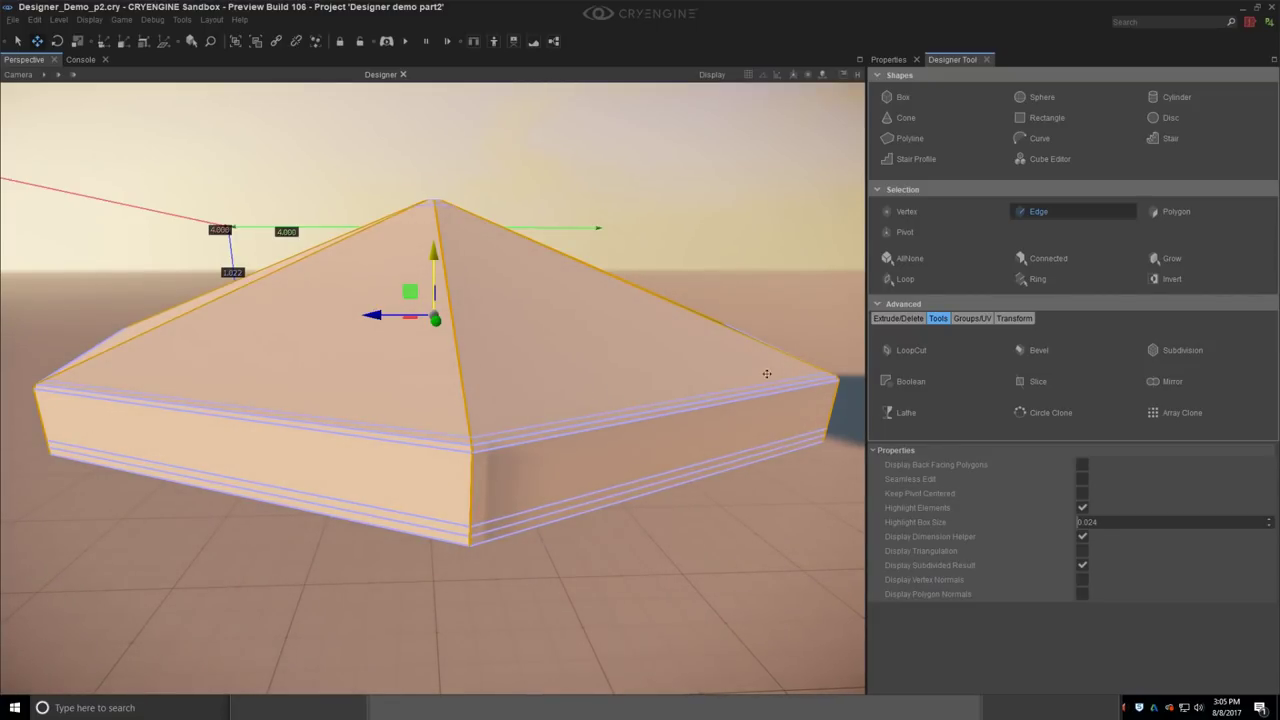
pyautogui.click(1036, 350)
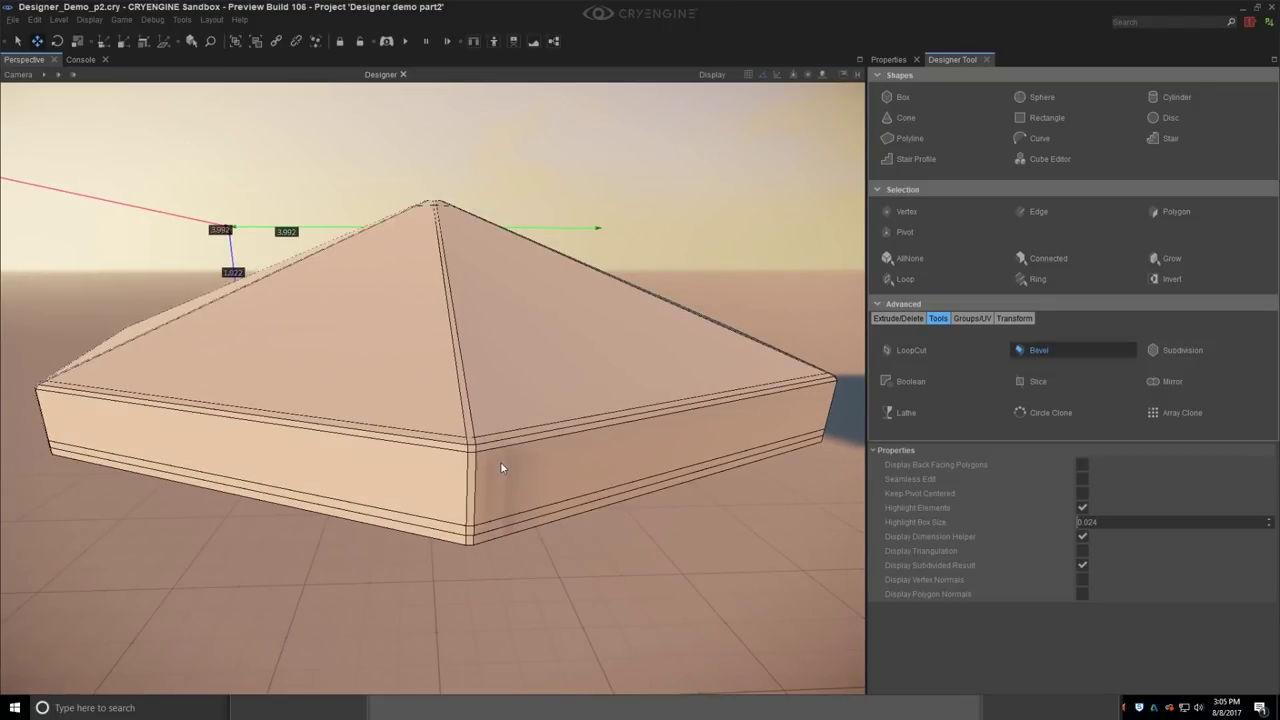
# Step: Examine the bevelled corners and side band of the canopy from several angles
pyautogui.moveTo(500, 461); pyautogui.dragTo(500, 474)
pyautogui.moveTo(500, 417); pyautogui.dragTo(509, 433, button='middle')
pyautogui.moveTo(509, 438); pyautogui.dragTo(486, 451, button='right')
pyautogui.moveTo(486, 451); pyautogui.dragTo(490, 370, button='middle')
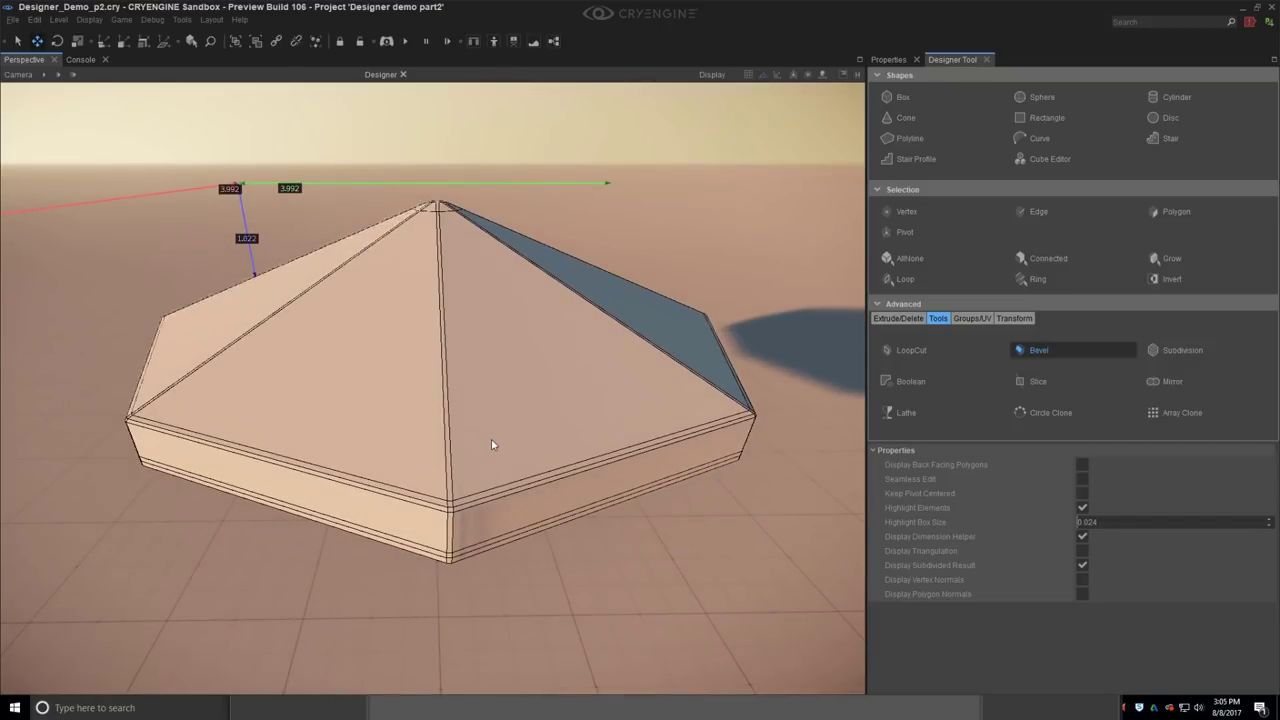
pyautogui.moveTo(491, 440); pyautogui.dragTo(554, 436, button='middle')
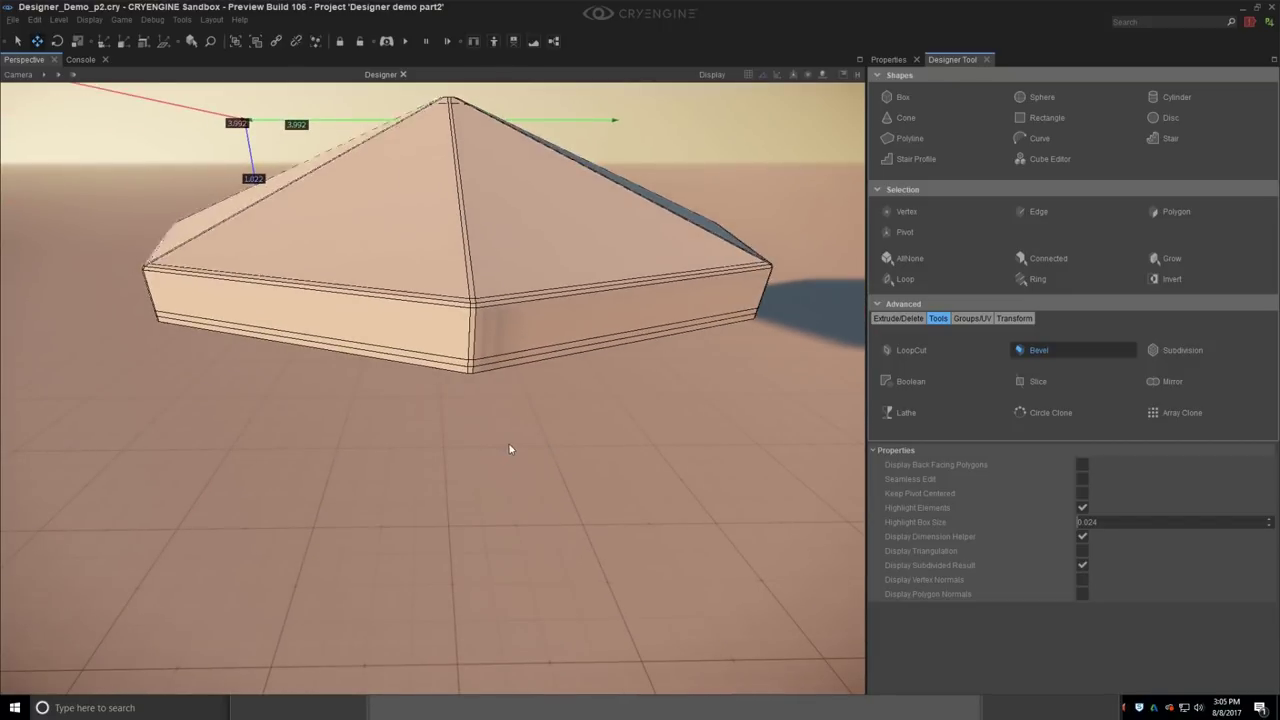
pyautogui.scroll(2, 554, 436)
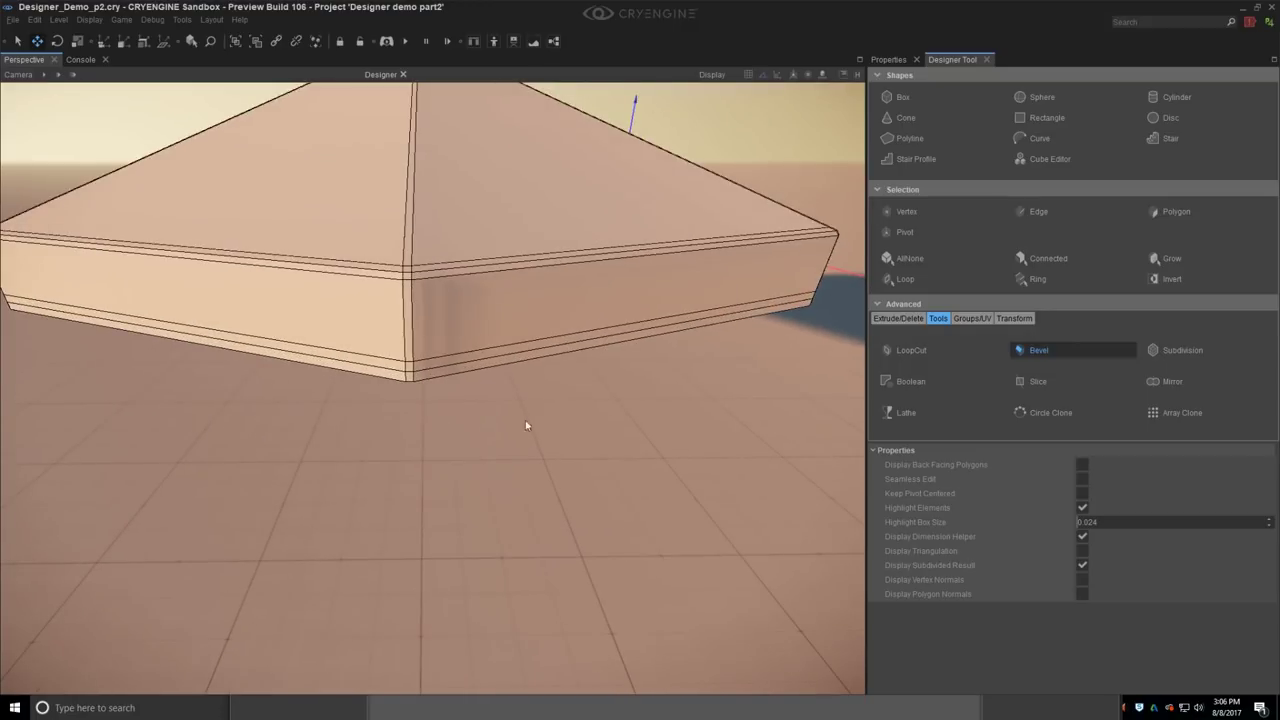
pyautogui.click(1184, 211)
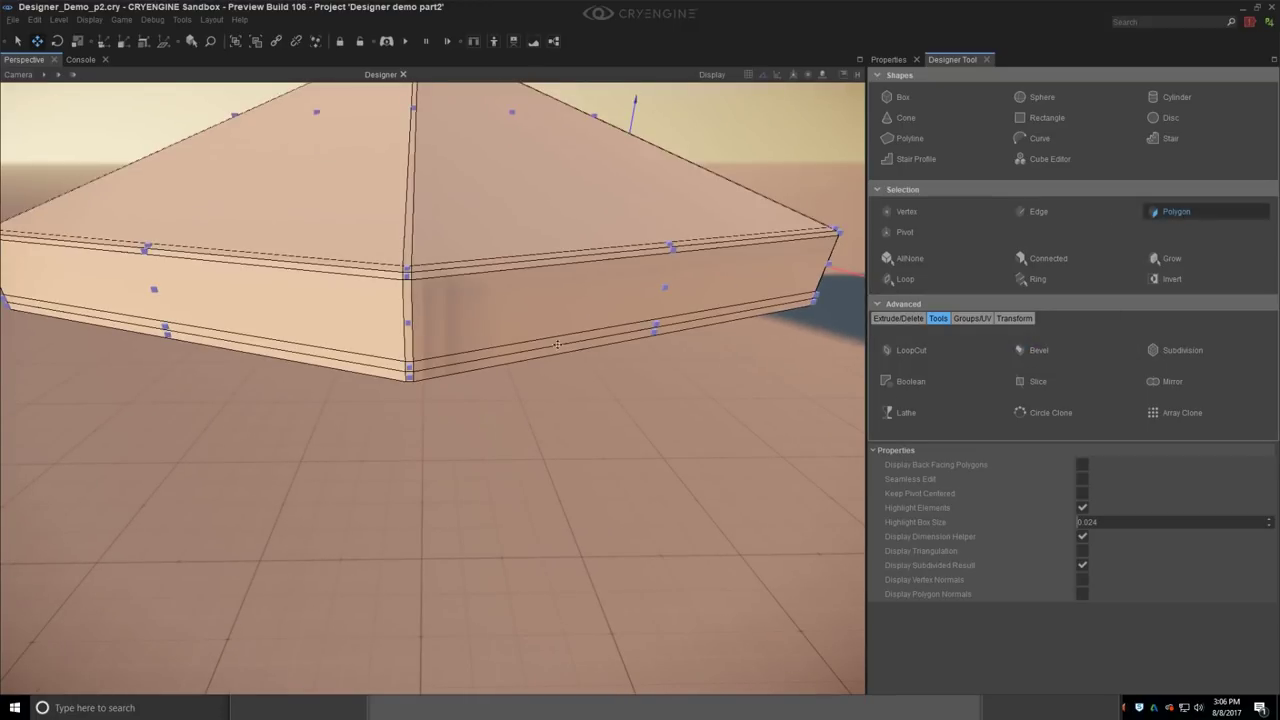
pyautogui.moveTo(551, 380); pyautogui.dragTo(551, 380, button='right')
pyautogui.scroll(-3, 489, 426)
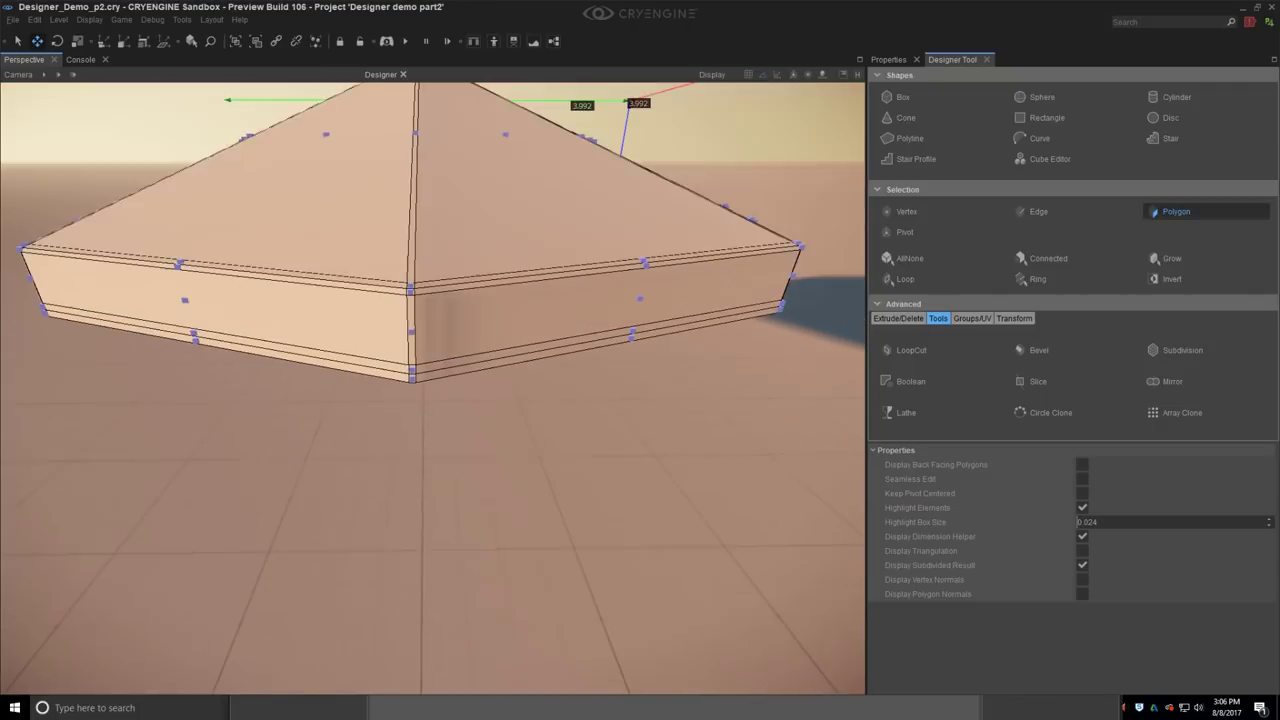
pyautogui.moveTo(489, 426); pyautogui.dragTo(503, 434, button='right')
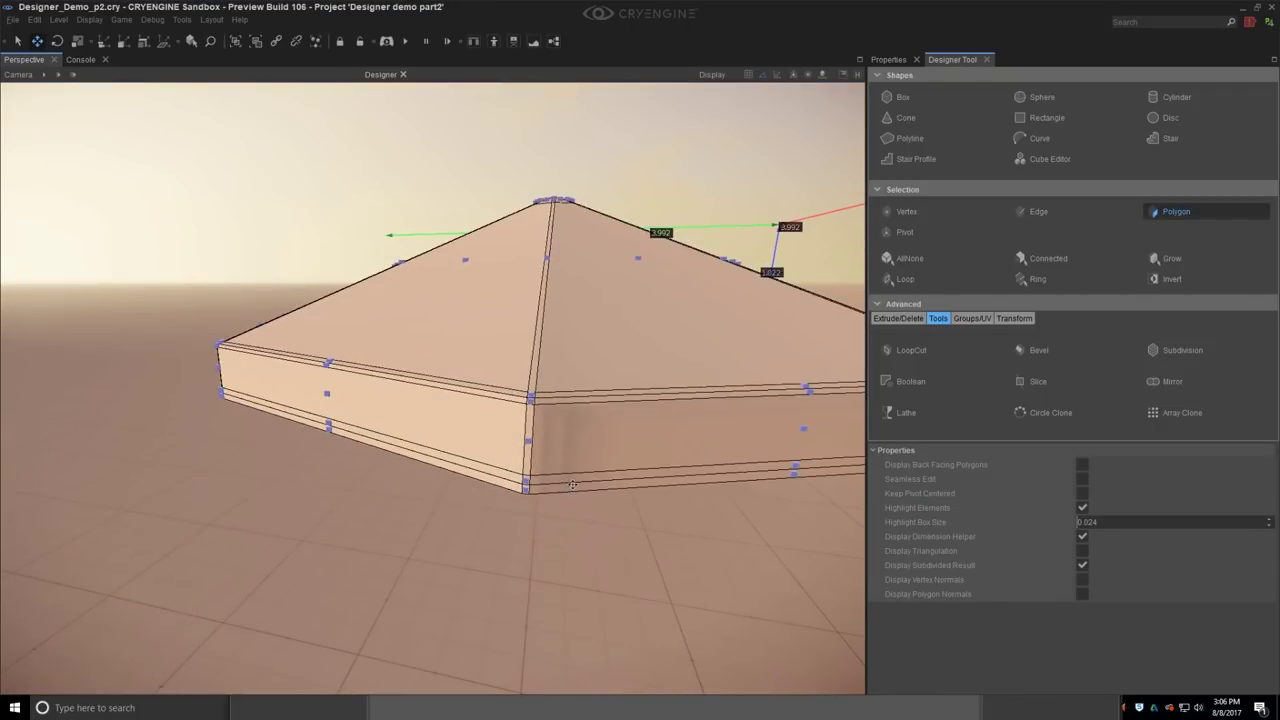
pyautogui.moveTo(570, 486); pyautogui.dragTo(574, 489, button='middle')
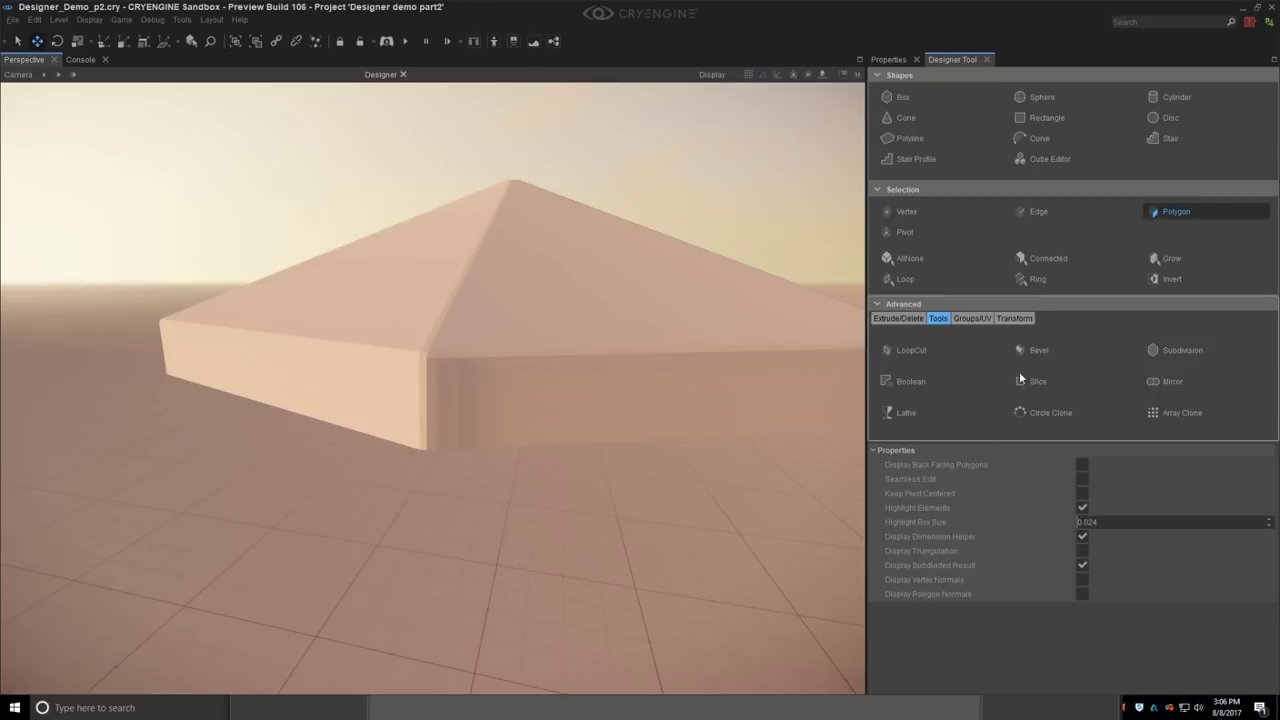
# Step: Draw polylines diagonally across the side band's lower corners, on both sides of every bevelled corner strip
pyautogui.click(912, 138)
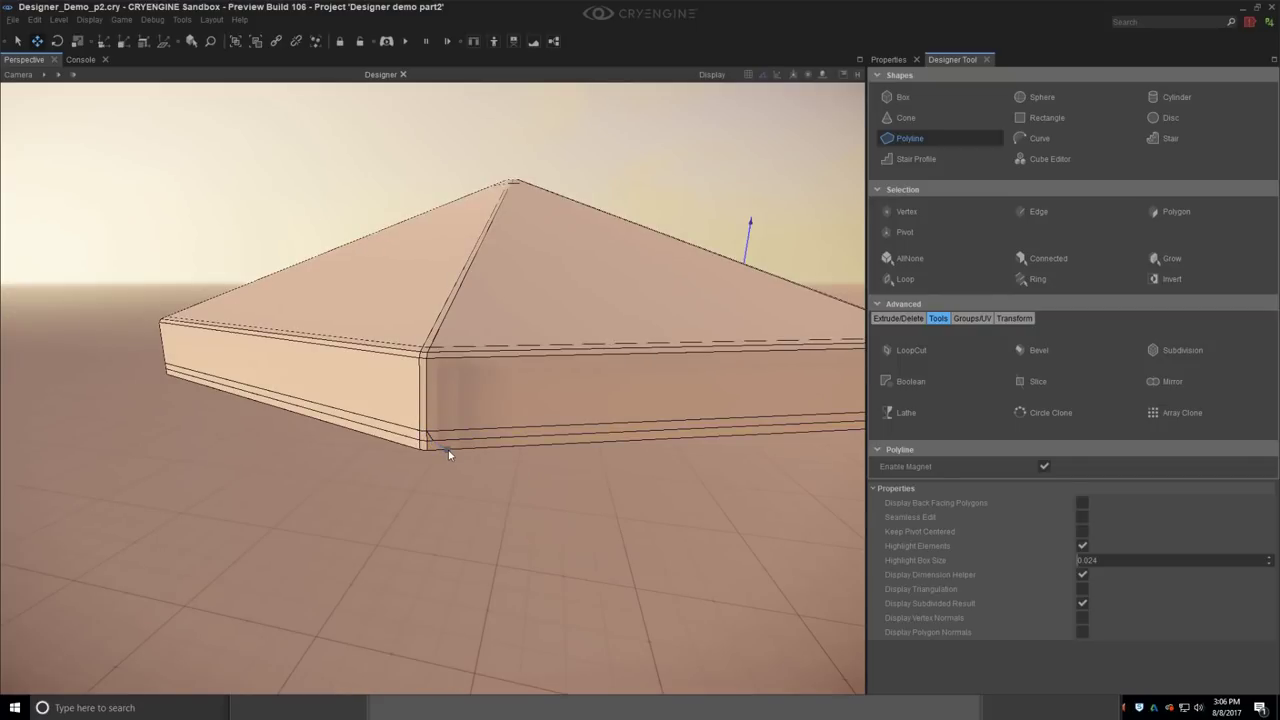
pyautogui.press('Escape')
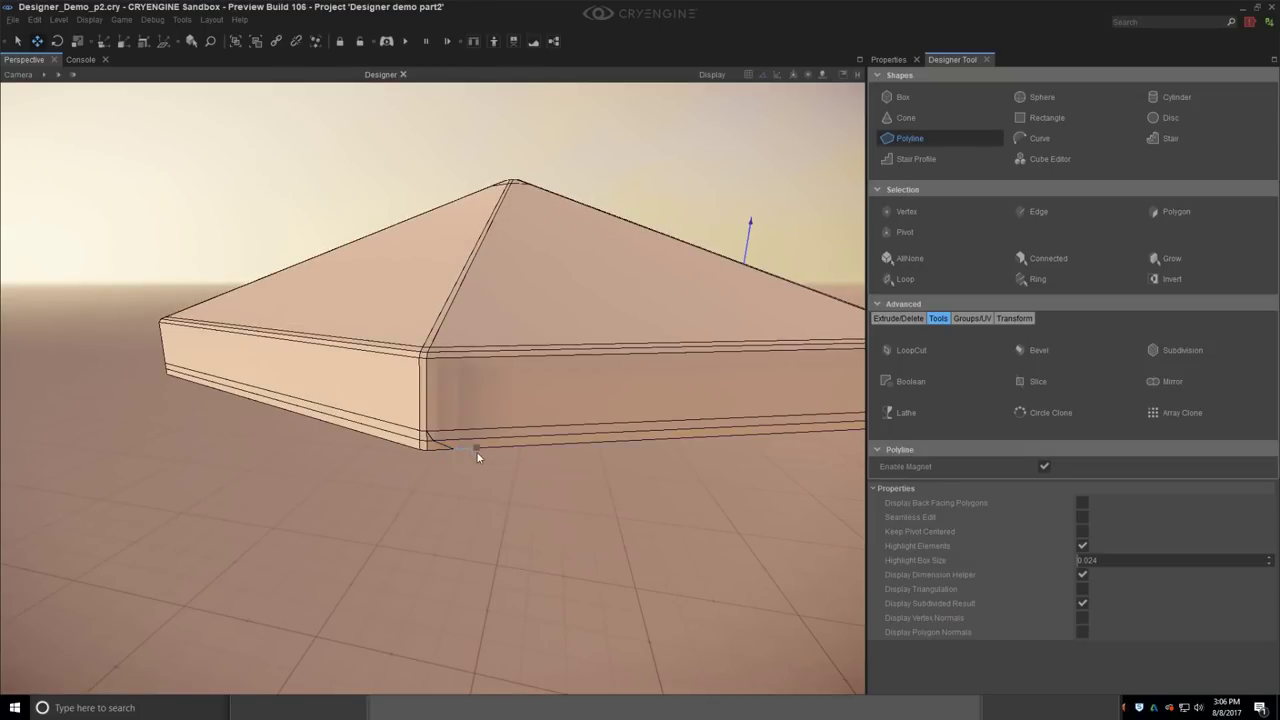
pyautogui.moveTo(411, 468); pyautogui.dragTo(428, 473, button='right')
pyautogui.scroll(2, 531, 444)
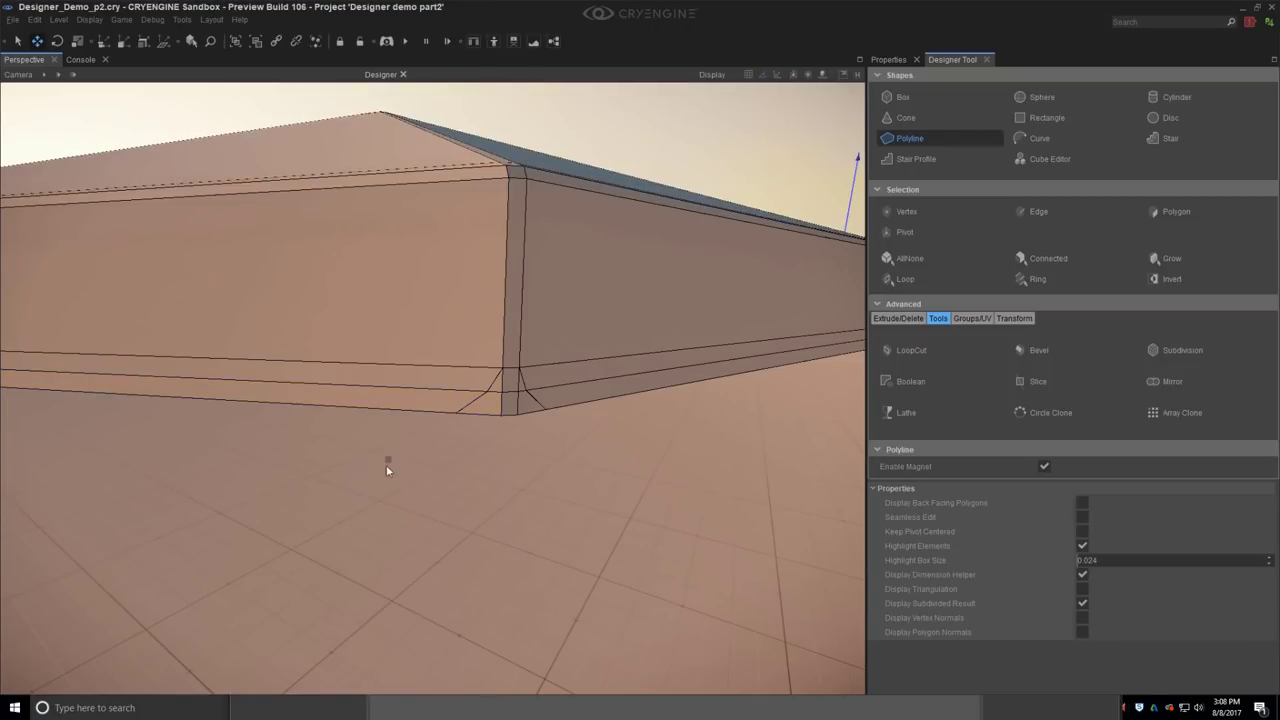
# Step: Delete the small cut-off polygons and the vertical bevel strip at the first corner of the side band
pyautogui.click(1165, 211)
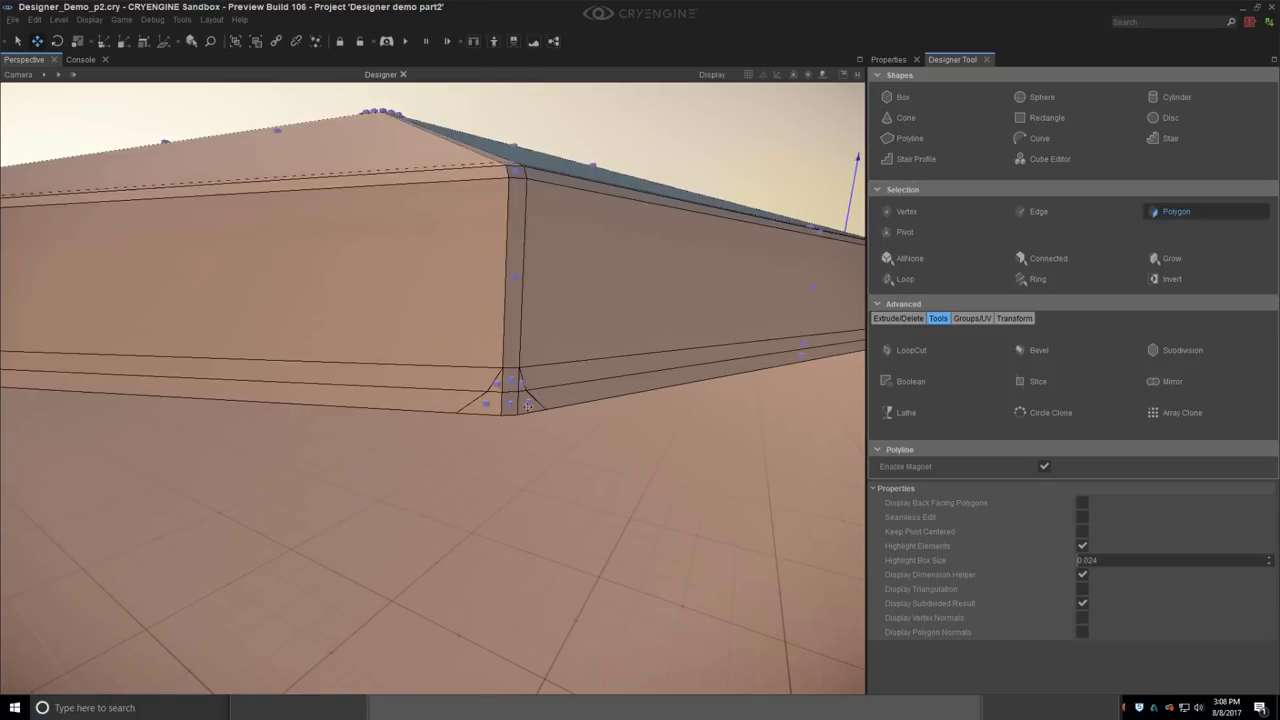
pyautogui.click(488, 411)
pyautogui.keyDown('ctrl'); pyautogui.click(512, 403); pyautogui.keyUp('ctrl')
pyautogui.keyDown('ctrl'); pyautogui.click(511, 381); pyautogui.keyUp('ctrl')
pyautogui.keyDown('ctrl'); pyautogui.click(498, 384); pyautogui.keyUp('ctrl')
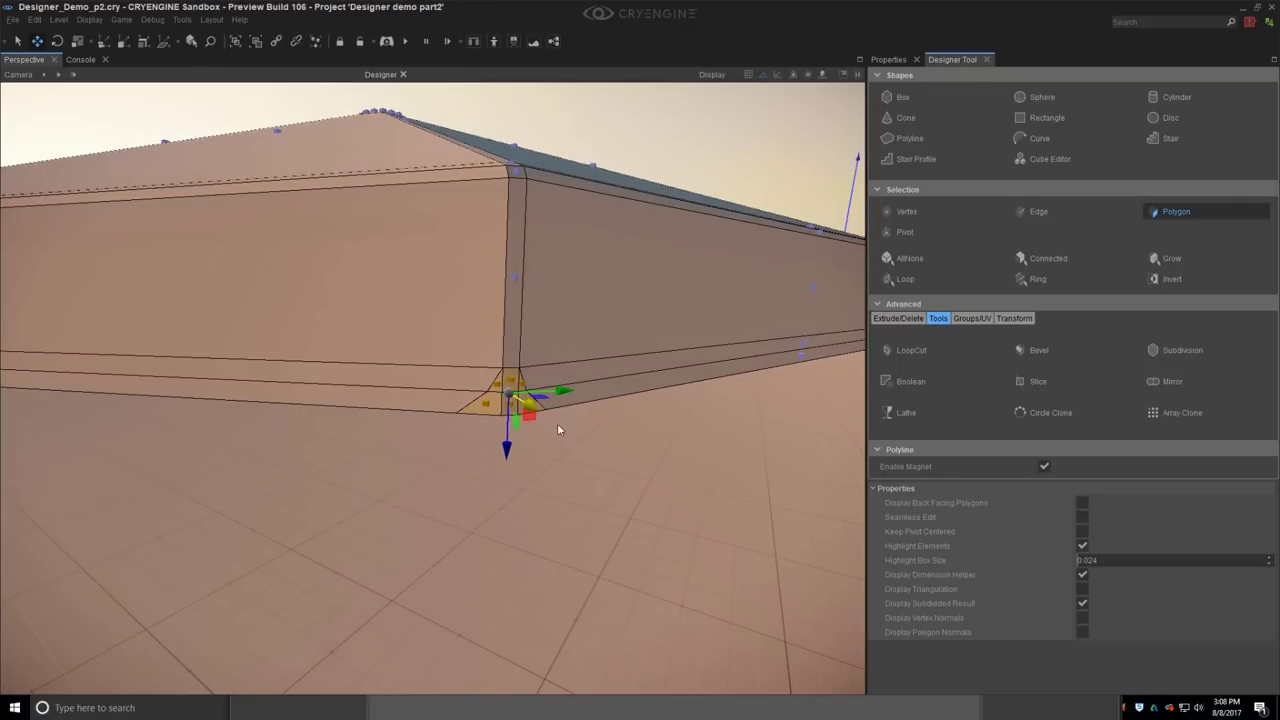
pyautogui.press('Delete')
pyautogui.click(510, 334)
pyautogui.press('Delete')
# Step: Delete the vertical strip and cut-off lower polygons at the second corner of the side band
pyautogui.press('d')
pyautogui.moveTo(562, 318); pyautogui.dragTo(430, 318, button='right')
pyautogui.moveTo(584, 342)
pyautogui.mouseDown(button='right')
pyautogui.moveTo(530, 342)
pyautogui.moveTo(584, 342)
pyautogui.mouseUp(button='right')
pyautogui.keyDown('ctrl'); pyautogui.click(574, 376); pyautogui.keyUp('ctrl')
pyautogui.keyDown('ctrl'); pyautogui.click(573, 396); pyautogui.keyUp('ctrl')
pyautogui.keyDown('ctrl'); pyautogui.click(550, 395); pyautogui.keyUp('ctrl')
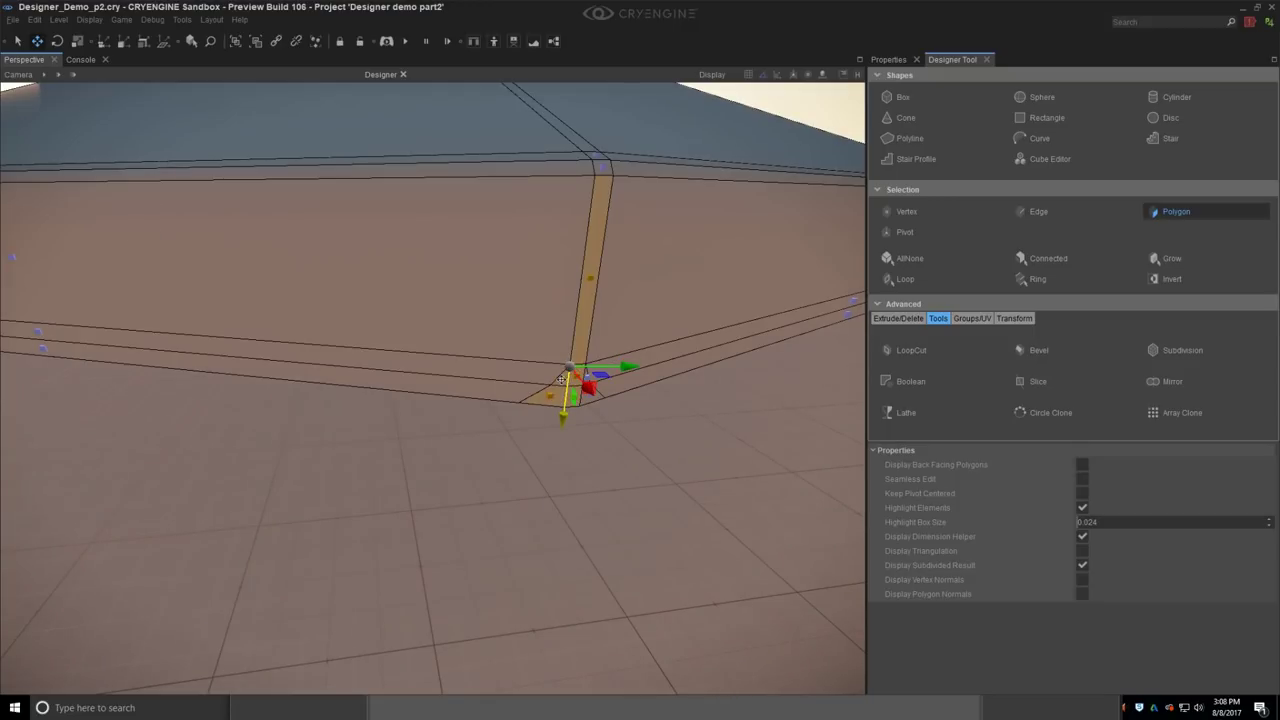
pyautogui.moveTo(561, 380); pyautogui.dragTo(562, 388, button='right')
pyautogui.keyDown('ctrl'); pyautogui.click(558, 380); pyautogui.keyUp('ctrl')
pyautogui.keyDown('ctrl'); pyautogui.click(560, 397); pyautogui.keyUp('ctrl')
pyautogui.press('Delete')
# Step: Delete the vertical strip and cut-off lower polygons at the third corner of the side band
pyautogui.moveTo(581, 386); pyautogui.dragTo(591, 391, button='right')
pyautogui.keyDown('ctrl'); pyautogui.click(368, 465); pyautogui.keyUp('ctrl')
pyautogui.keyDown('ctrl'); pyautogui.click(366, 419); pyautogui.keyUp('ctrl')
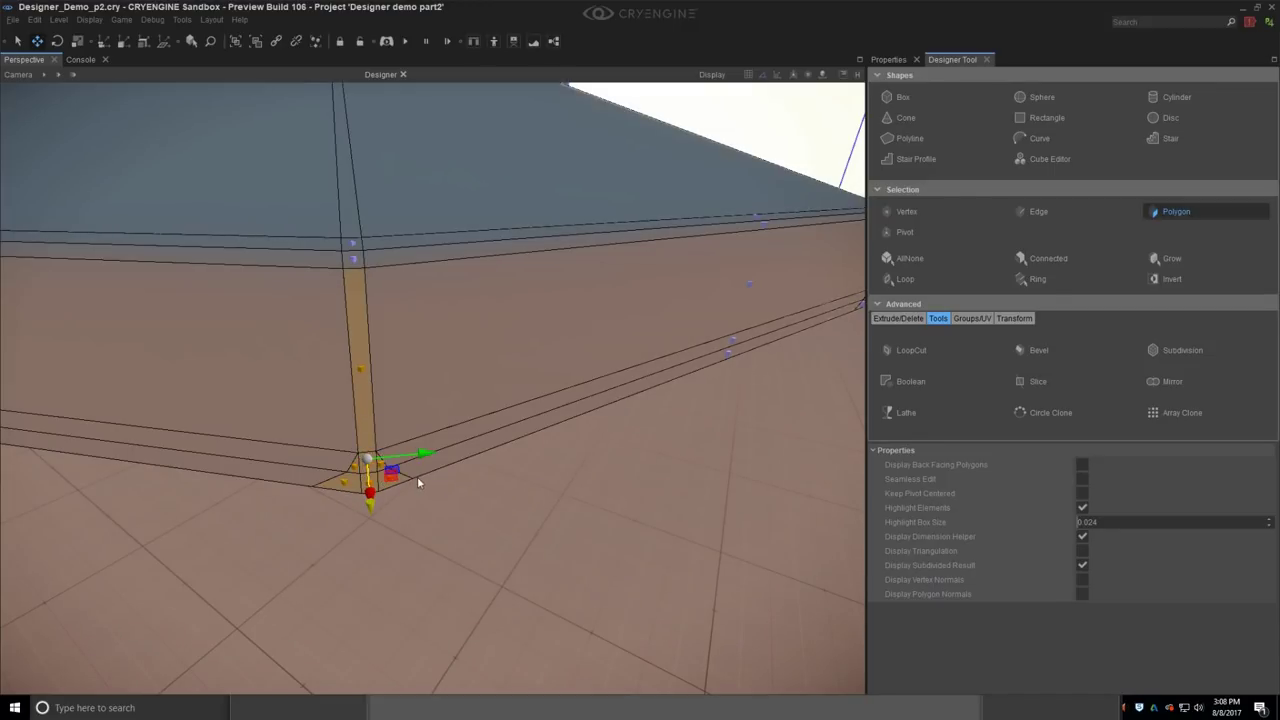
pyautogui.press('Delete')
# Step: Delete the vertical strip and cut-off lower polygons at the fourth corner of the side band
pyautogui.moveTo(419, 482); pyautogui.dragTo(411, 467, button='right')
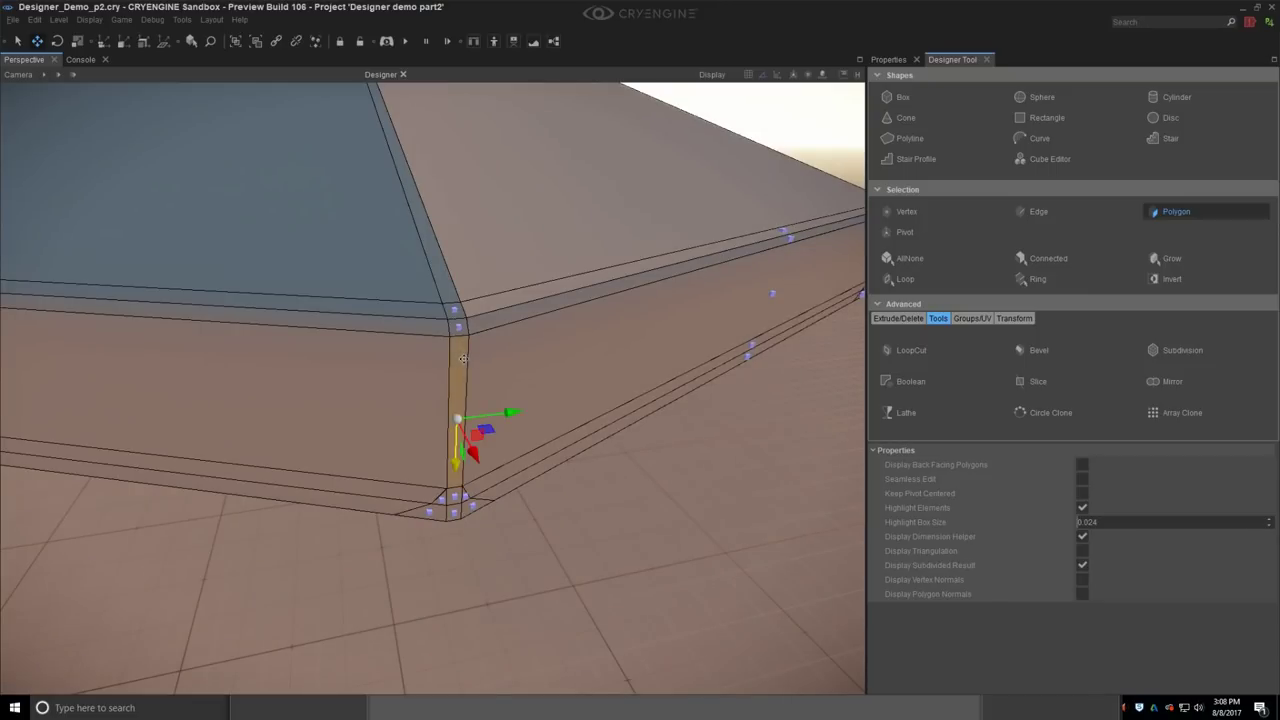
pyautogui.moveTo(463, 359); pyautogui.dragTo(380, 416, button='right')
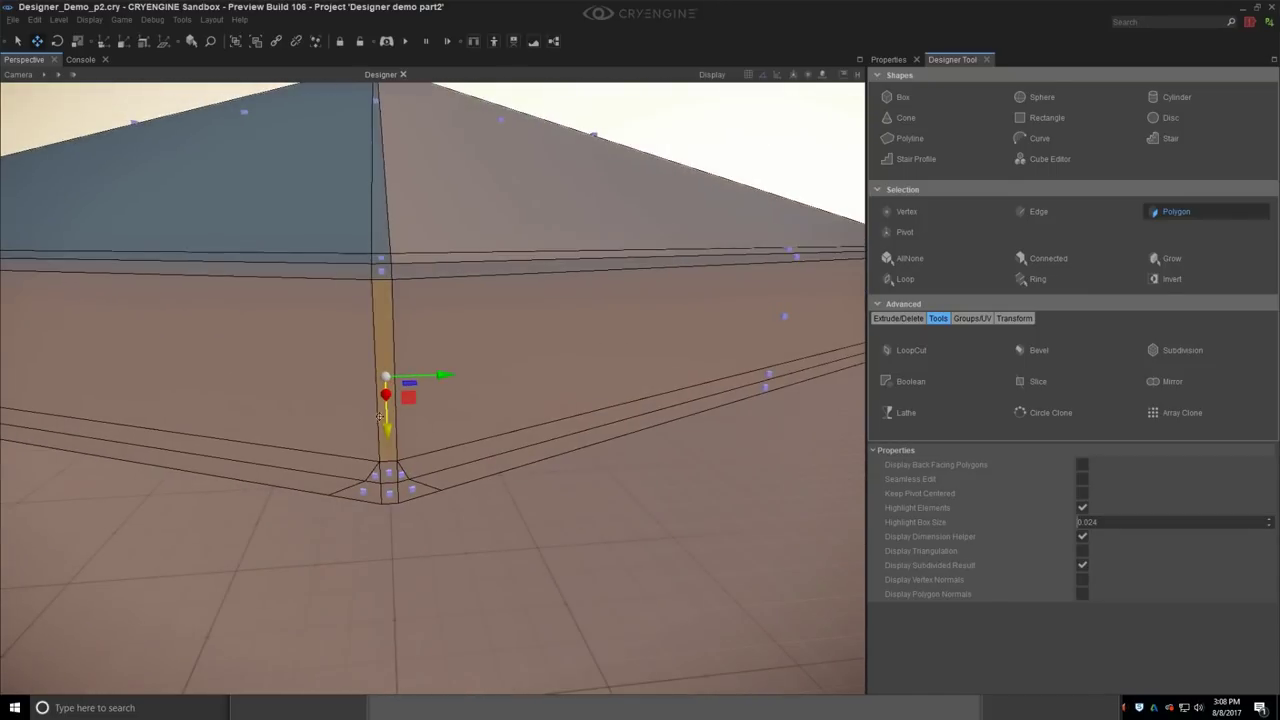
pyautogui.keyDown('ctrl'); pyautogui.click(388, 492); pyautogui.keyUp('ctrl')
pyautogui.keyDown('ctrl'); pyautogui.click(370, 494); pyautogui.keyUp('ctrl')
pyautogui.keyDown('ctrl'); pyautogui.click(374, 476); pyautogui.keyUp('ctrl')
pyautogui.keyDown('ctrl'); pyautogui.click(421, 486); pyautogui.keyUp('ctrl')
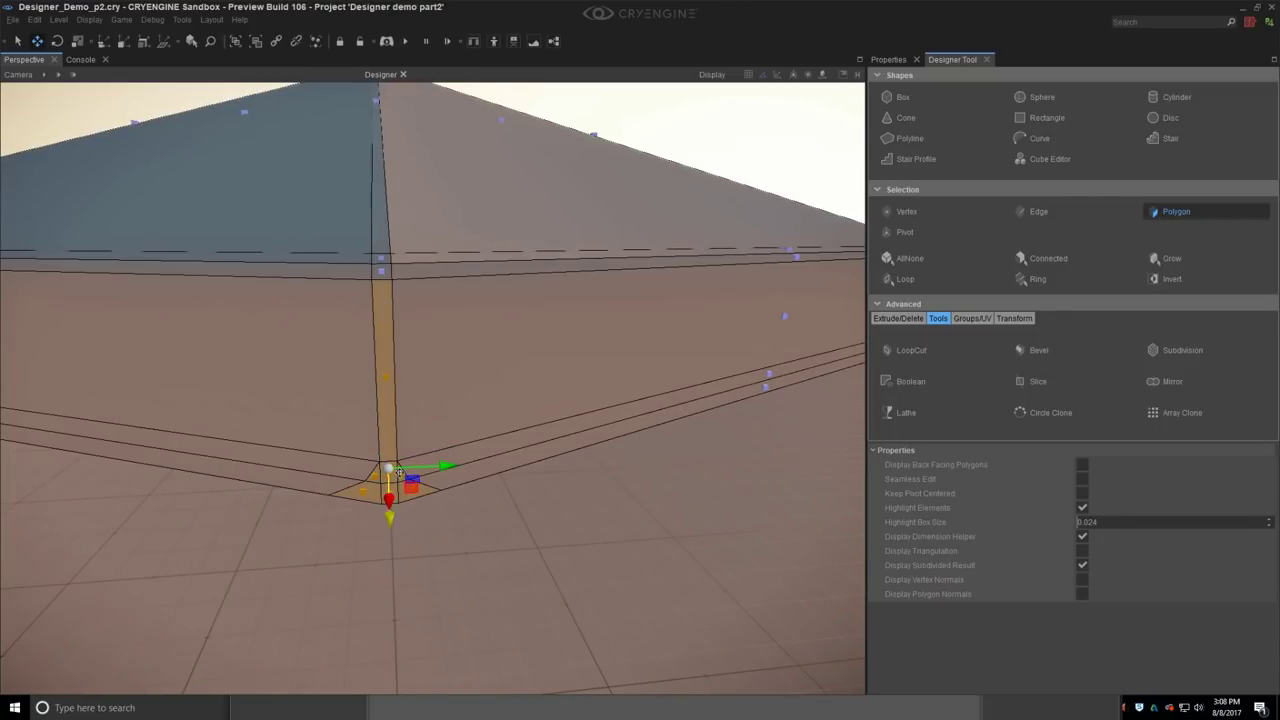
pyautogui.keyDown('ctrl'); pyautogui.click(402, 473); pyautogui.keyUp('ctrl')
pyautogui.press('Delete')
# Step: Delete the vertical strip and cut-off lower polygons at the fifth corner of the side band
pyautogui.moveTo(402, 468); pyautogui.dragTo(416, 456, button='right')
pyautogui.click(534, 543)
pyautogui.keyDown('ctrl'); pyautogui.click(514, 540); pyautogui.keyUp('ctrl')
pyautogui.keyDown('ctrl'); pyautogui.click(523, 527); pyautogui.keyUp('ctrl')
pyautogui.keyDown('ctrl'); pyautogui.click(534, 518); pyautogui.keyUp('ctrl')
pyautogui.keyDown('ctrl'); pyautogui.click(561, 541); pyautogui.keyUp('ctrl')
pyautogui.press('Delete')
# Step: Delete the vertical strip and cut-off lower polygons at the sixth corner of the side band
pyautogui.press('d')
pyautogui.moveTo(562, 521); pyautogui.dragTo(440, 540, button='right')
pyautogui.press('w')
pyautogui.click(449, 545)
pyautogui.keyDown('ctrl'); pyautogui.click(430, 547); pyautogui.keyUp('ctrl')
pyautogui.keyDown('ctrl'); pyautogui.click(445, 518); pyautogui.keyUp('ctrl')
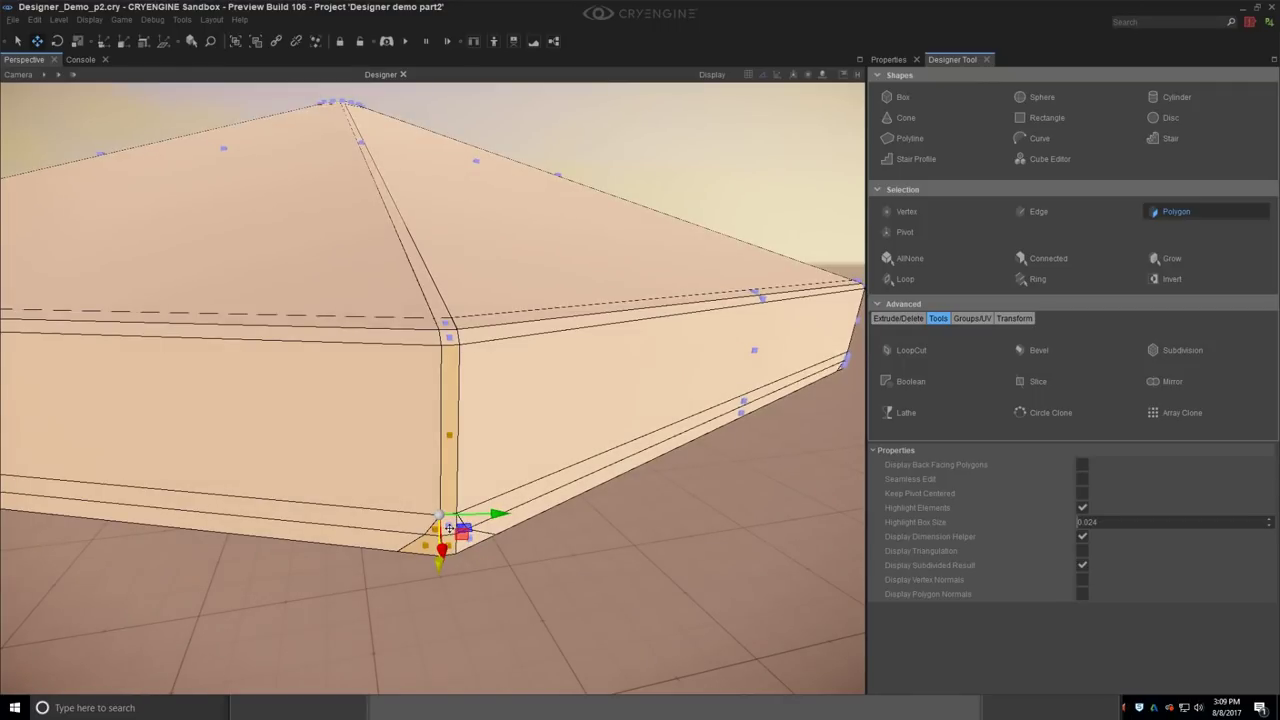
pyautogui.keyDown('ctrl'); pyautogui.click(450, 526); pyautogui.keyUp('ctrl')
pyautogui.keyDown('ctrl'); pyautogui.click(481, 540); pyautogui.keyUp('ctrl')
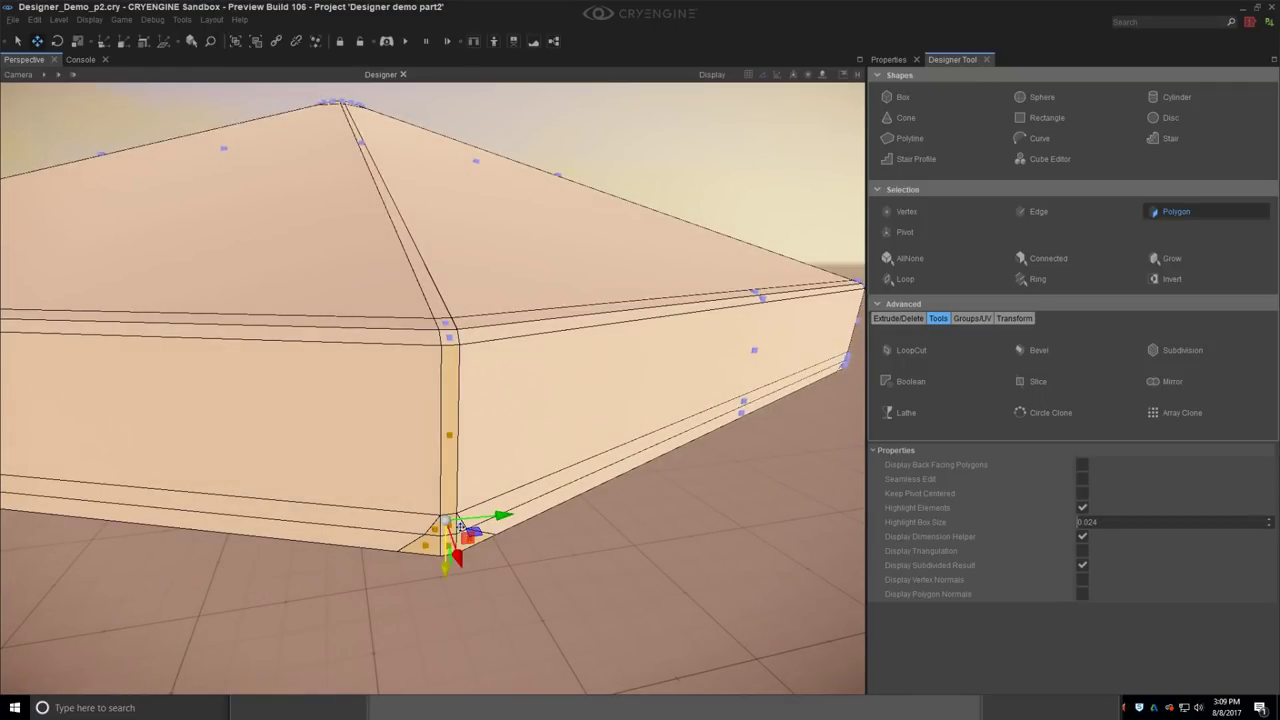
pyautogui.keyDown('ctrl'); pyautogui.click(462, 527); pyautogui.keyUp('ctrl')
pyautogui.press('Delete')
# Step: Delete the vertical strip and cut-off lower polygons at the seventh corner, including the leftover triangle beside the gap
pyautogui.moveTo(525, 546); pyautogui.dragTo(437, 495, button='right')
pyautogui.keyDown('ctrl'); pyautogui.click(423, 495); pyautogui.keyUp('ctrl')
pyautogui.keyDown('ctrl'); pyautogui.click(433, 483); pyautogui.keyUp('ctrl')
pyautogui.keyDown('ctrl'); pyautogui.click(445, 476); pyautogui.keyUp('ctrl')
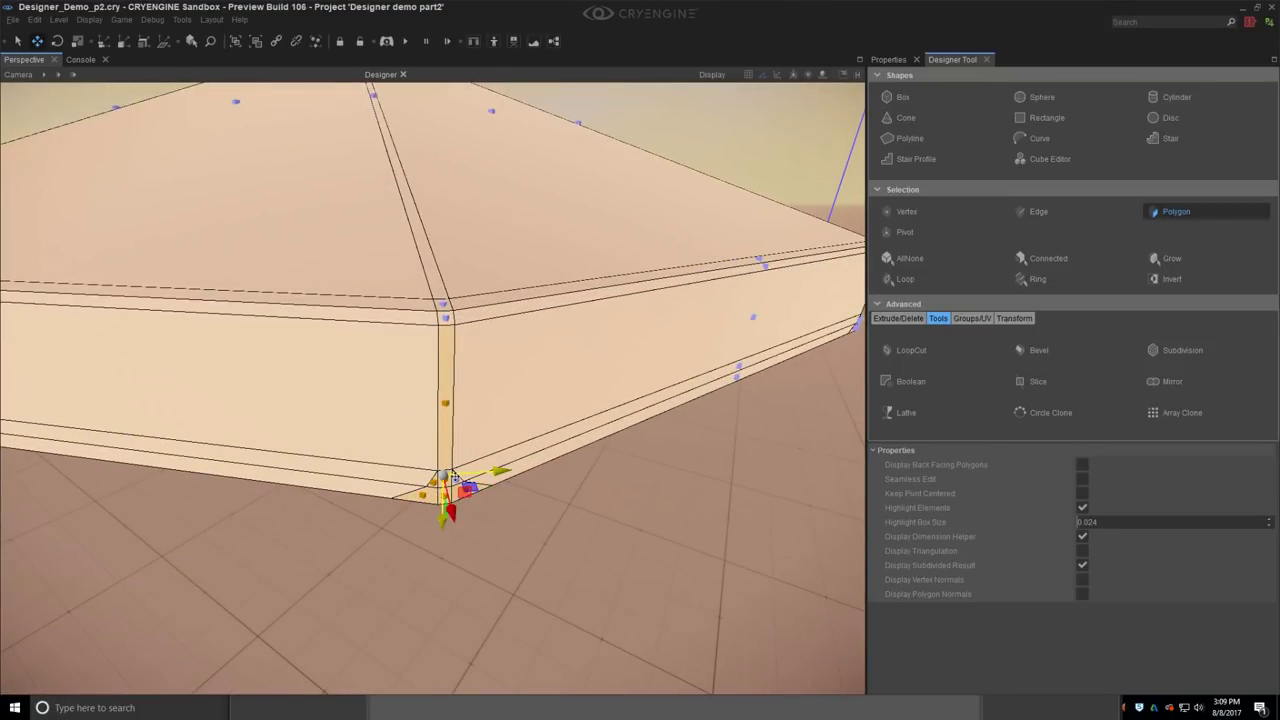
pyautogui.press('Delete')
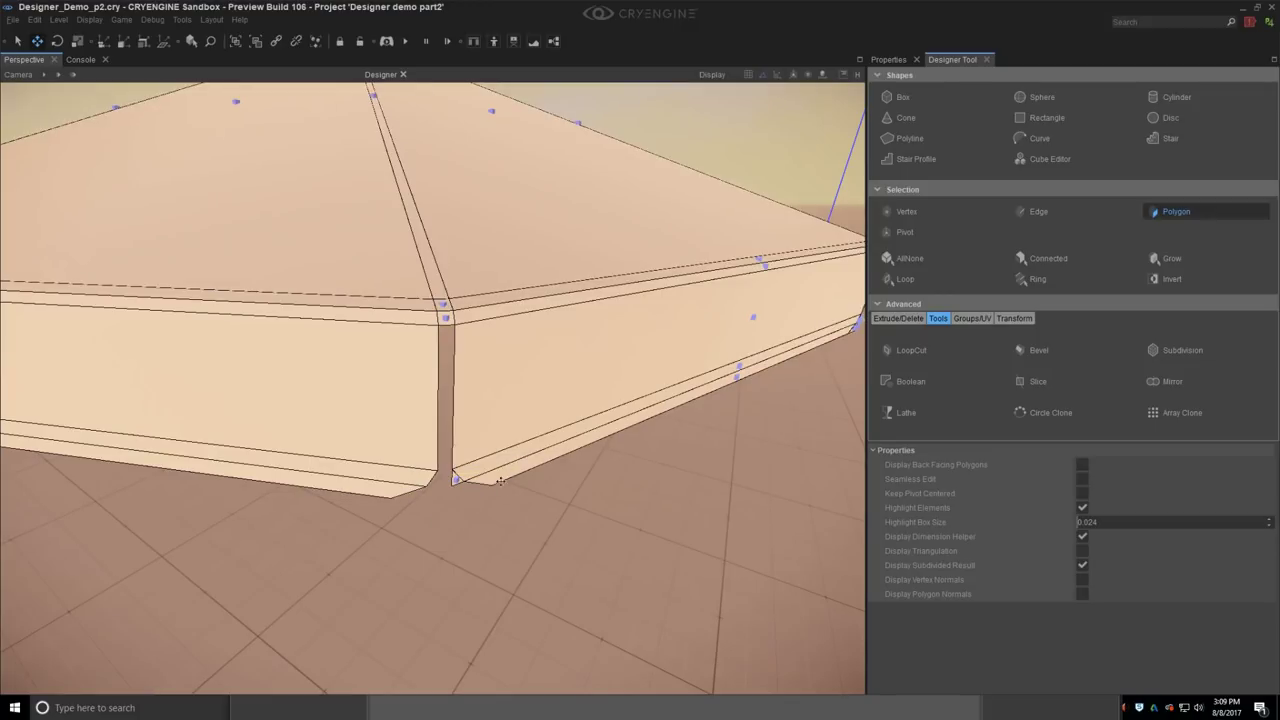
pyautogui.click(453, 481)
# Step: Delete the vertical strip and cut-off lower polygons at the remaining corner so every side flap hangs separately
pyautogui.moveTo(482, 476); pyautogui.dragTo(457, 515, button='right')
pyautogui.click(457, 513)
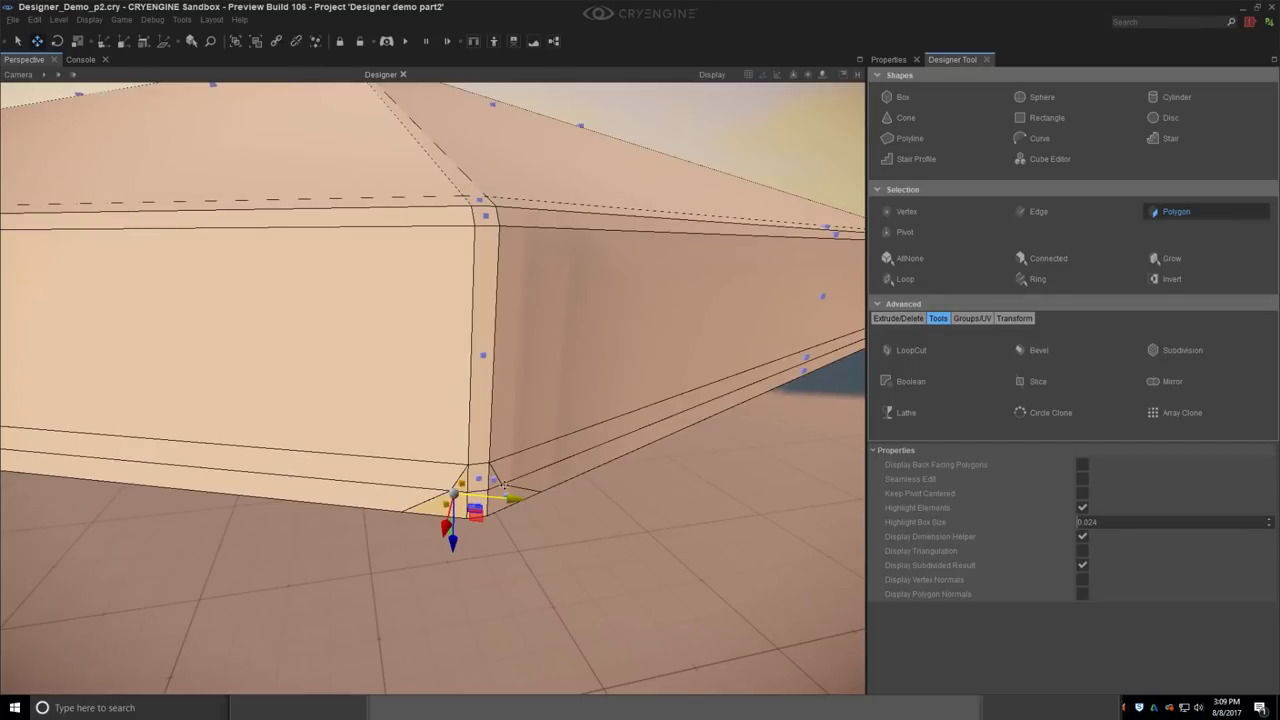
pyautogui.keyDown('ctrl'); pyautogui.click(493, 474); pyautogui.keyUp('ctrl')
pyautogui.keyDown('ctrl'); pyautogui.click(479, 473); pyautogui.keyUp('ctrl')
pyautogui.keyDown('ctrl'); pyautogui.click(476, 451); pyautogui.keyUp('ctrl')
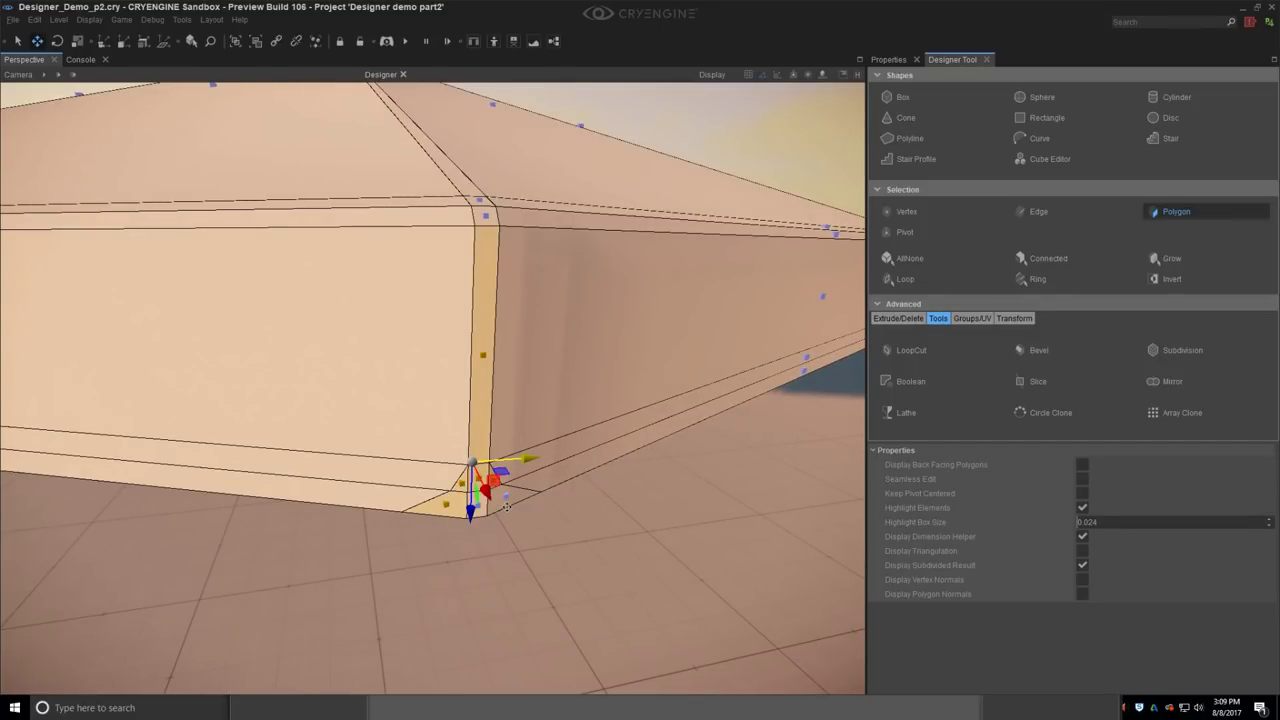
pyautogui.keyDown('ctrl'); pyautogui.click(506, 505); pyautogui.keyUp('ctrl')
pyautogui.keyDown('ctrl'); pyautogui.click(481, 506); pyautogui.keyUp('ctrl')
pyautogui.press('Delete')
# Step: Leave polygon selection and raise the canopy's subdivision to about a quarter of its range
pyautogui.moveTo(491, 528); pyautogui.dragTo(442, 533, button='right')
pyautogui.press('Escape')
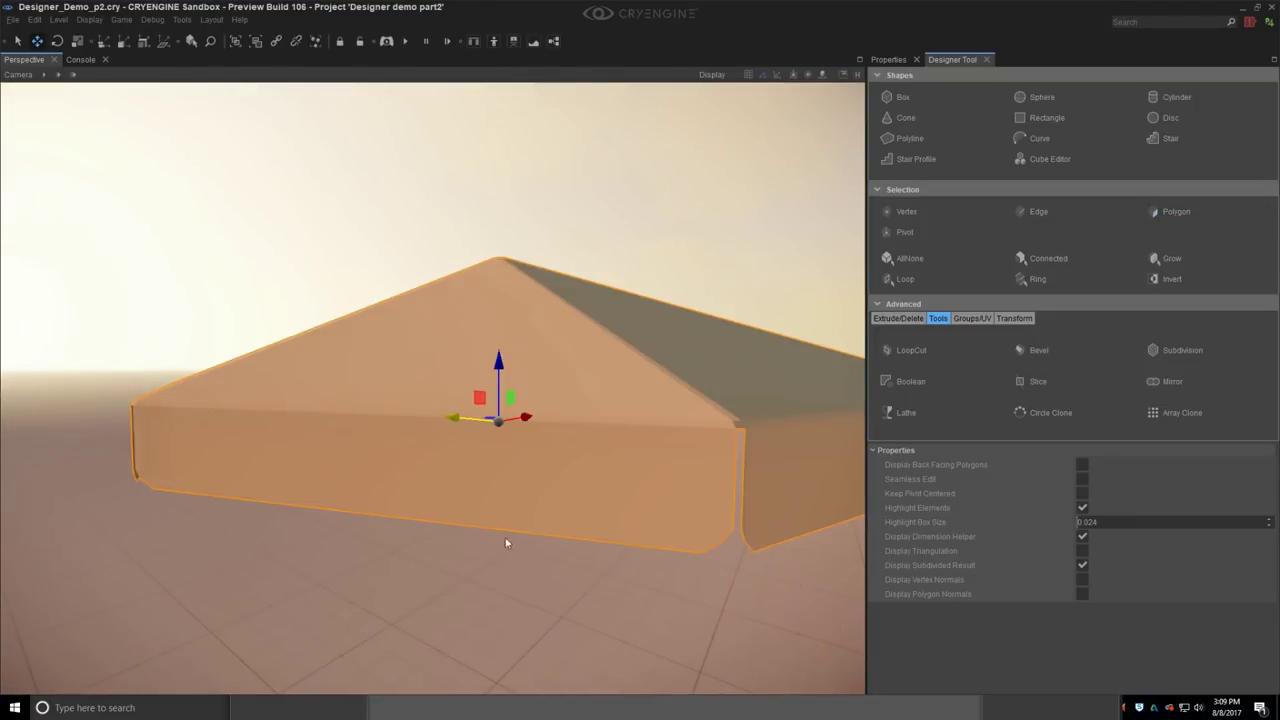
pyautogui.click(1175, 350)
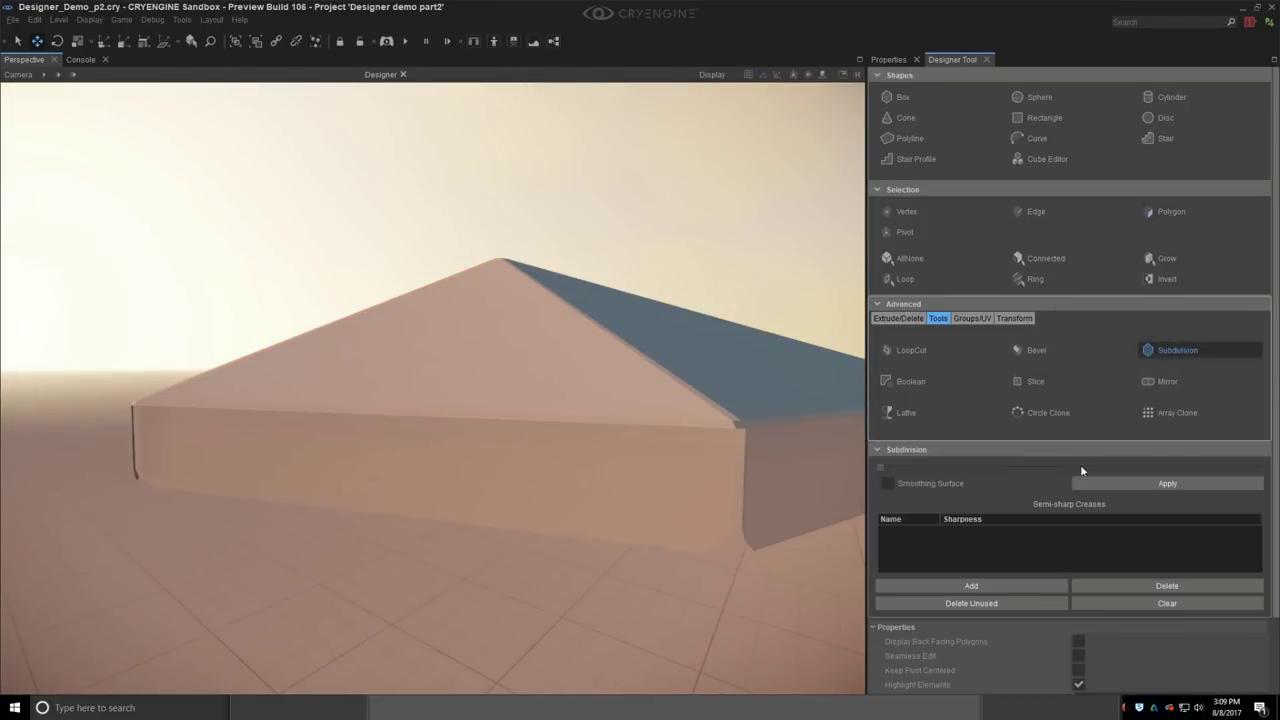
pyautogui.moveTo(881, 466); pyautogui.dragTo(976, 477)
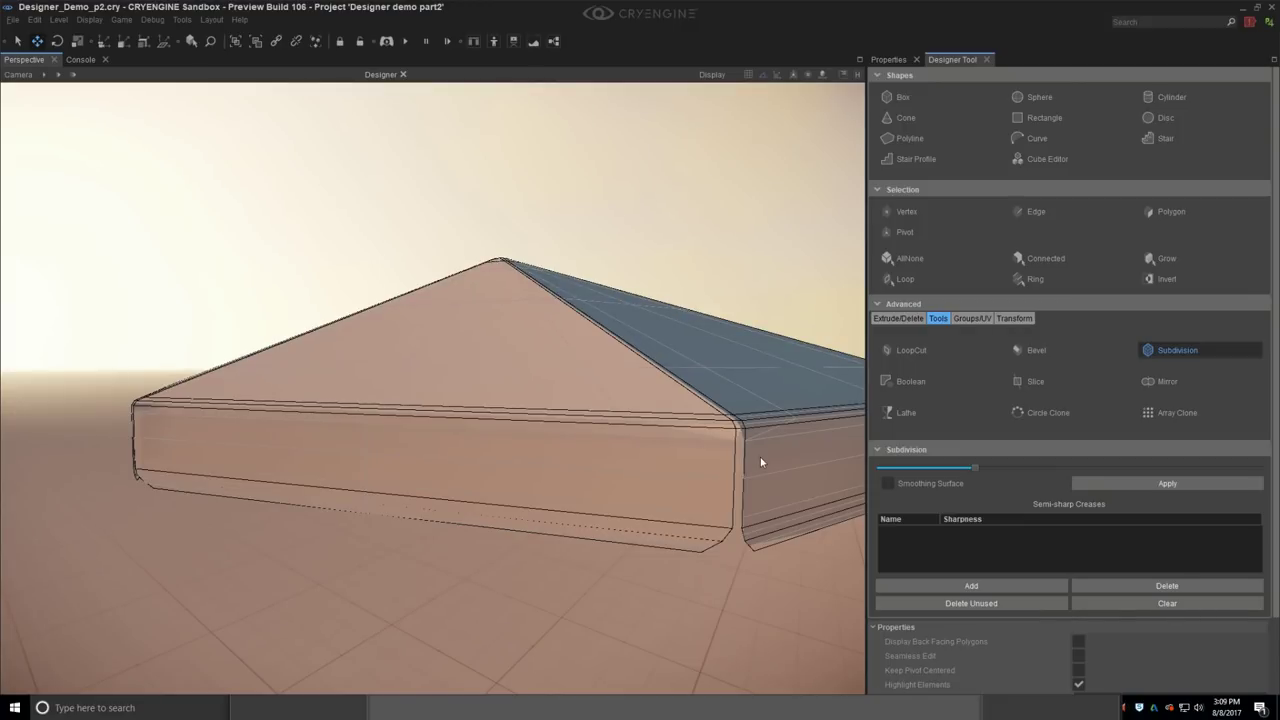
# Step: Use LoopCut to insert a horizontal edge loop just below the canopy rim on the first two side flaps
pyautogui.click(899, 319)
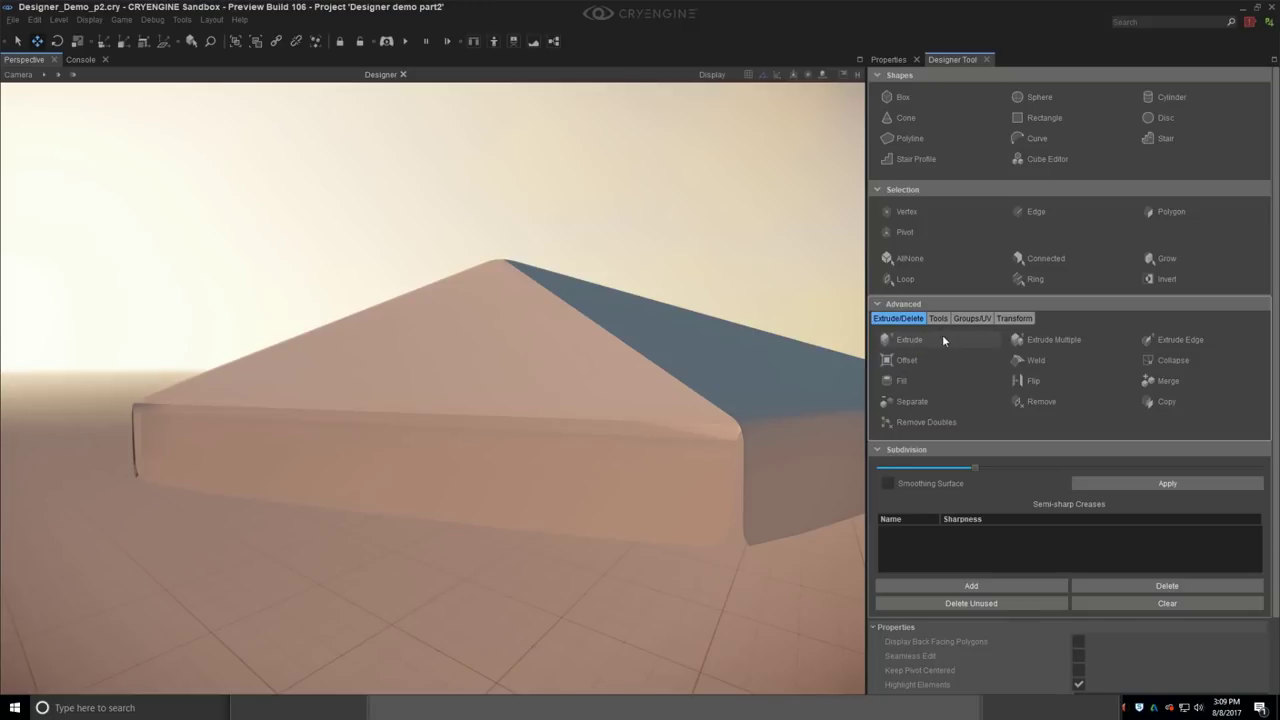
pyautogui.click(939, 319)
pyautogui.click(926, 352)
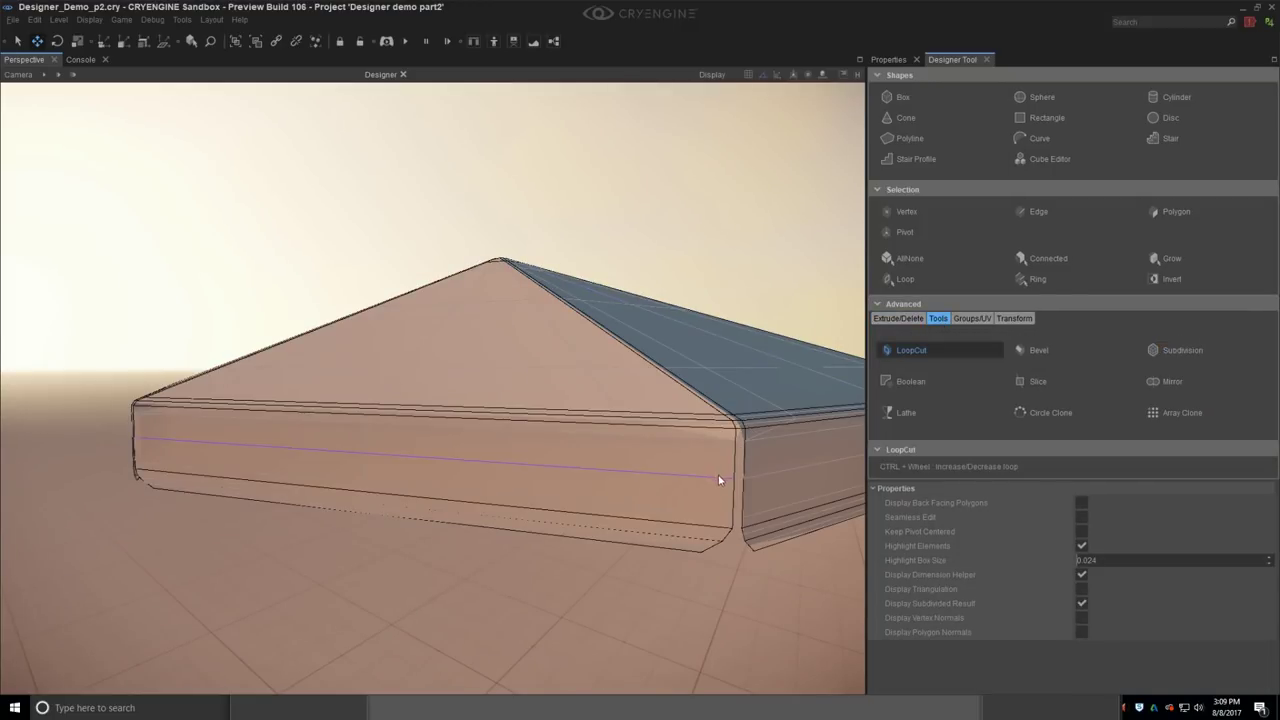
pyautogui.click(736, 436)
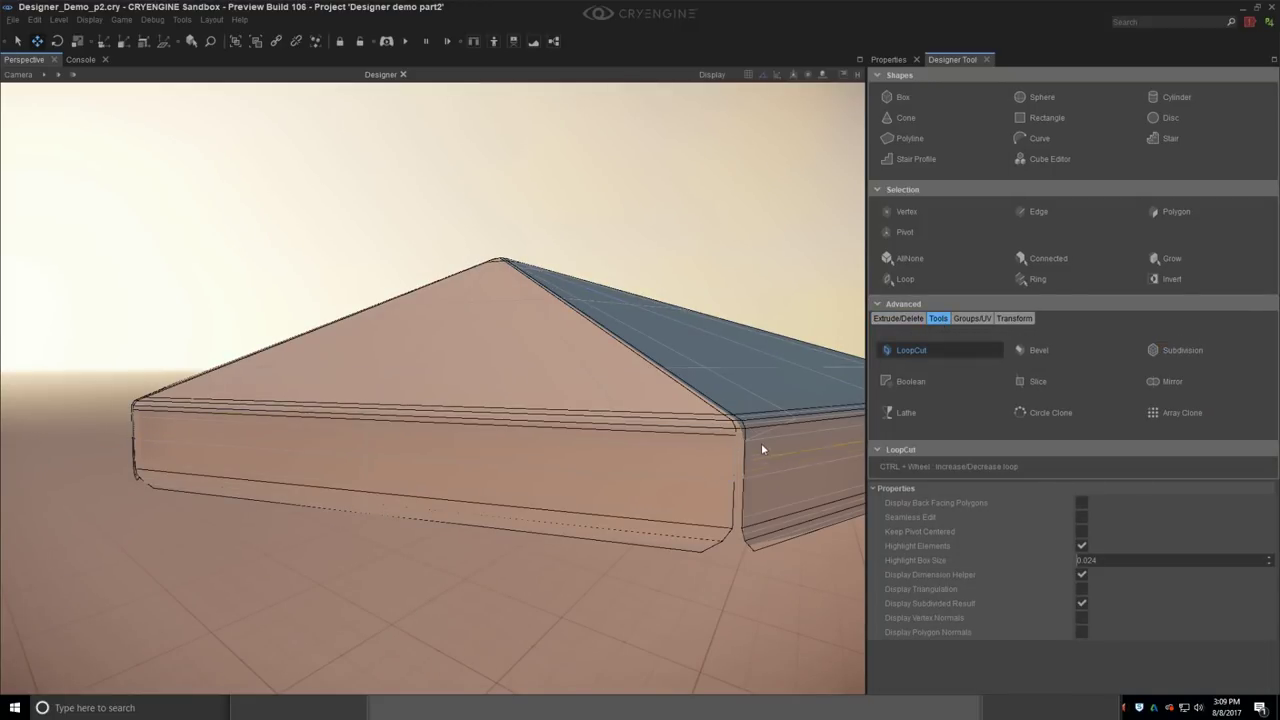
pyautogui.click(760, 434)
# Step: Insert a matching horizontal edge loop just below the rim on each of the next side flaps around the canopy
pyautogui.moveTo(760, 434); pyautogui.dragTo(719, 450, button='right')
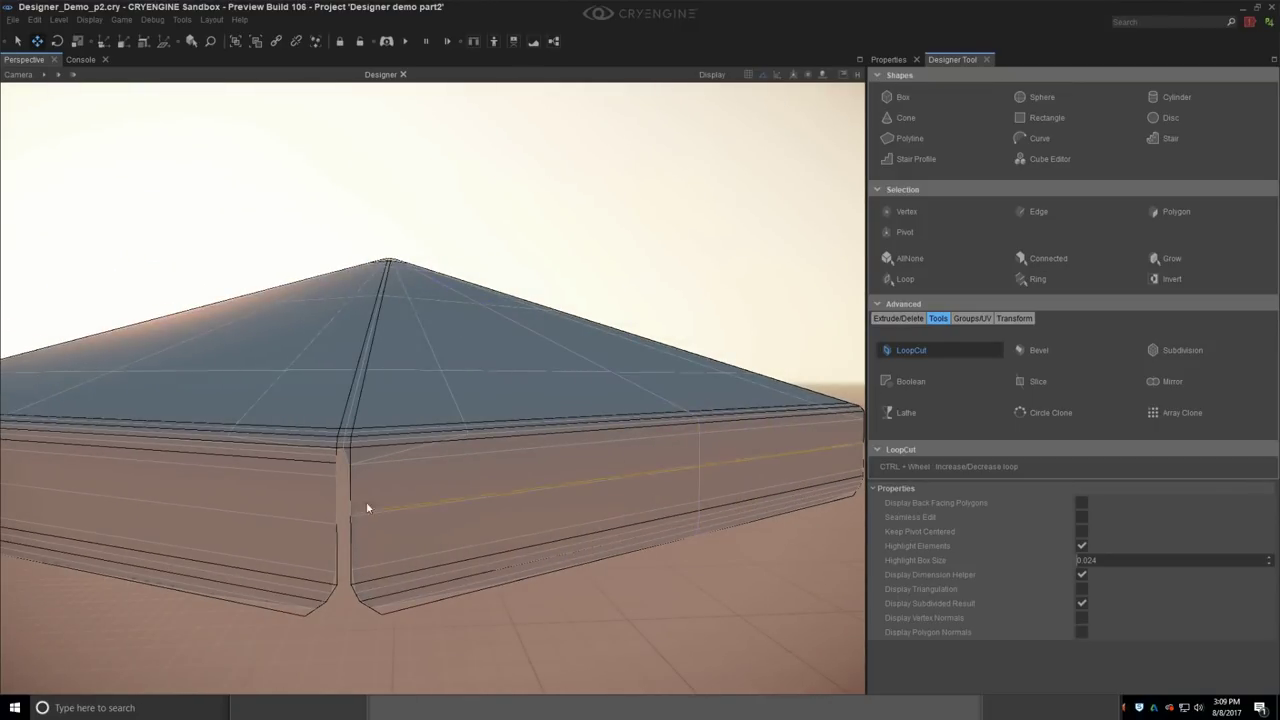
pyautogui.keyDown('alt'); pyautogui.moveTo(363, 460); pyautogui.dragTo(356, 492, button='middle'); pyautogui.keyUp('alt')
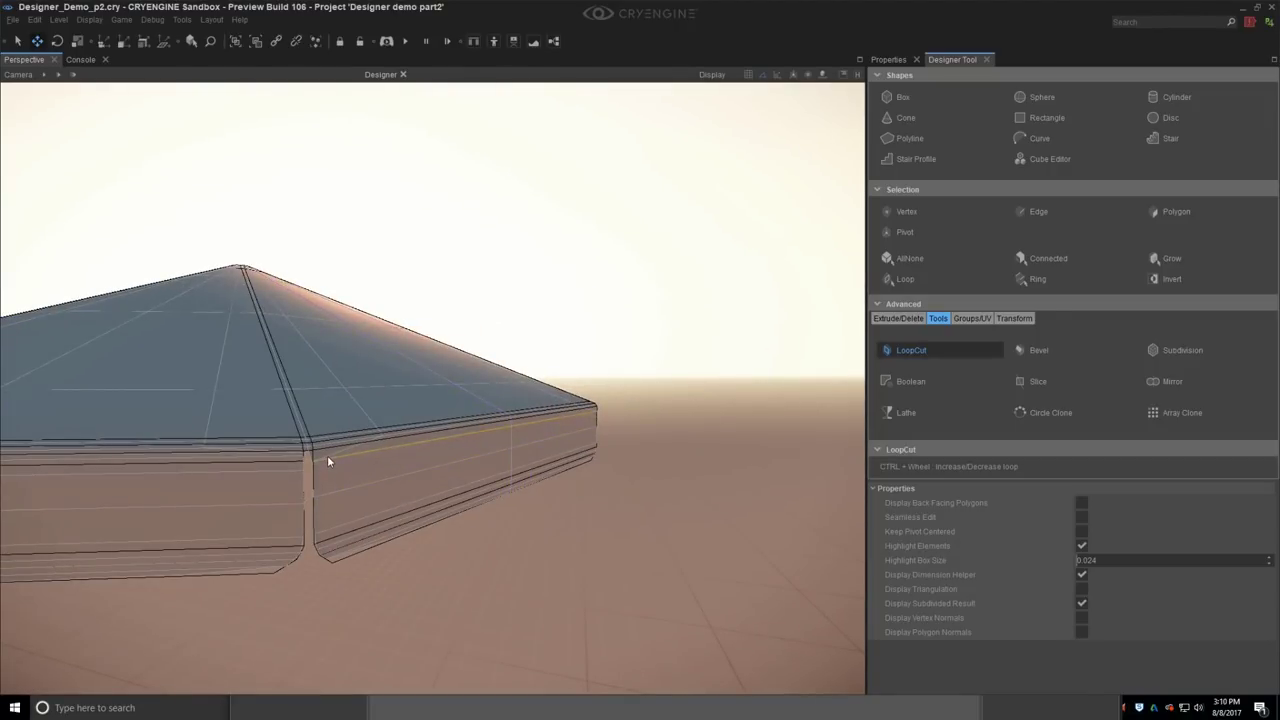
pyautogui.moveTo(327, 455); pyautogui.dragTo(300, 462, button='right')
pyautogui.keyDown('alt'); pyautogui.moveTo(340, 470); pyautogui.dragTo(468, 406, button='middle'); pyautogui.keyUp('alt')
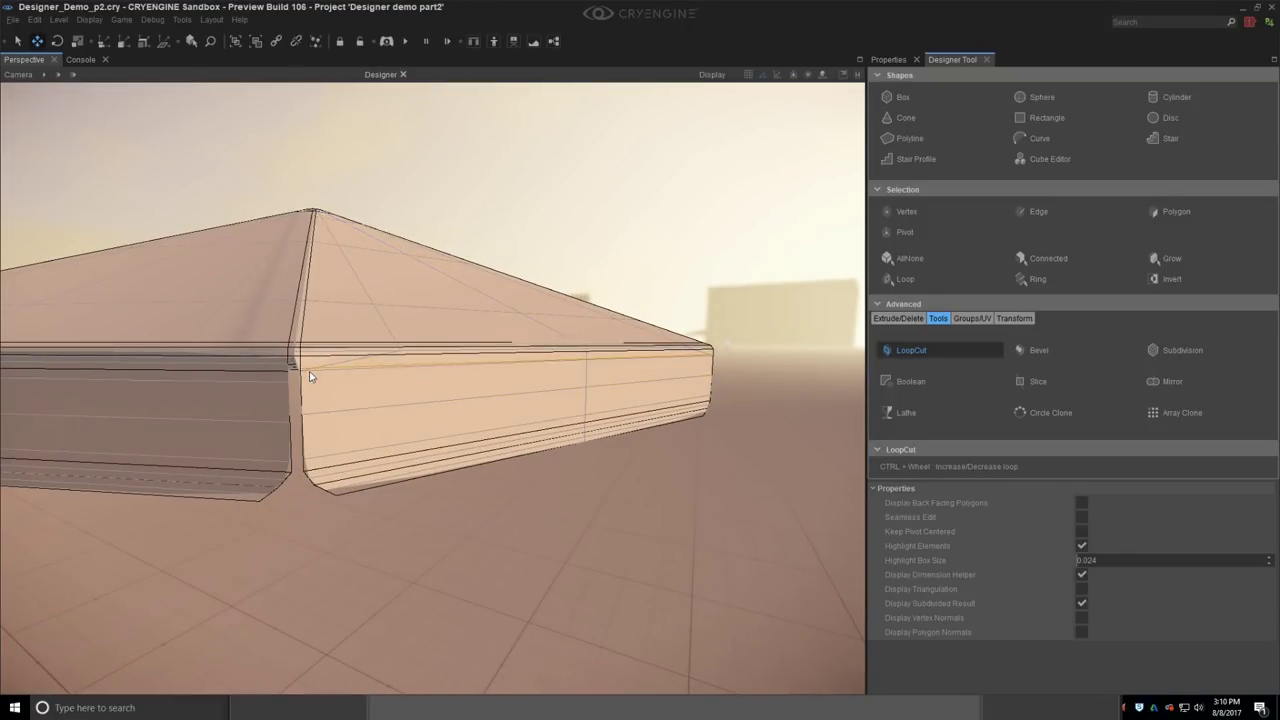
pyautogui.keyDown('alt'); pyautogui.moveTo(334, 374); pyautogui.dragTo(399, 382, button='middle'); pyautogui.keyUp('alt')
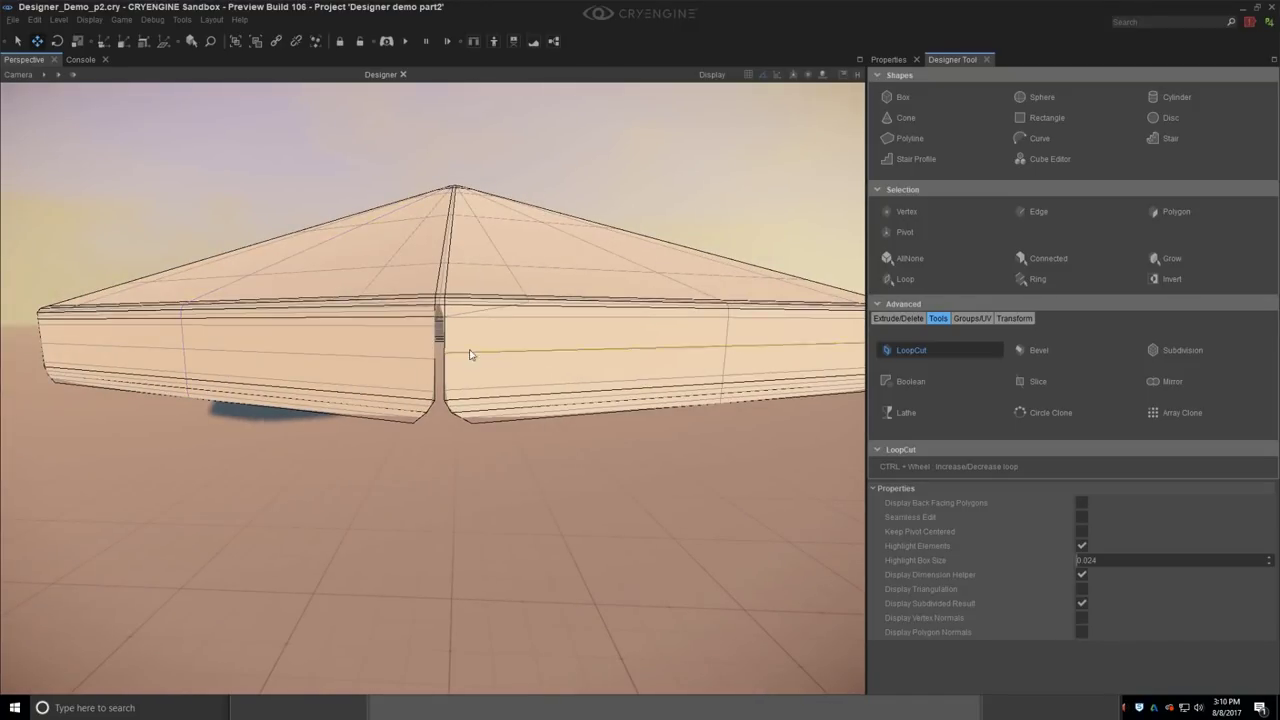
pyautogui.keyDown('alt'); pyautogui.moveTo(471, 328); pyautogui.dragTo(460, 361, button='middle'); pyautogui.keyUp('alt')
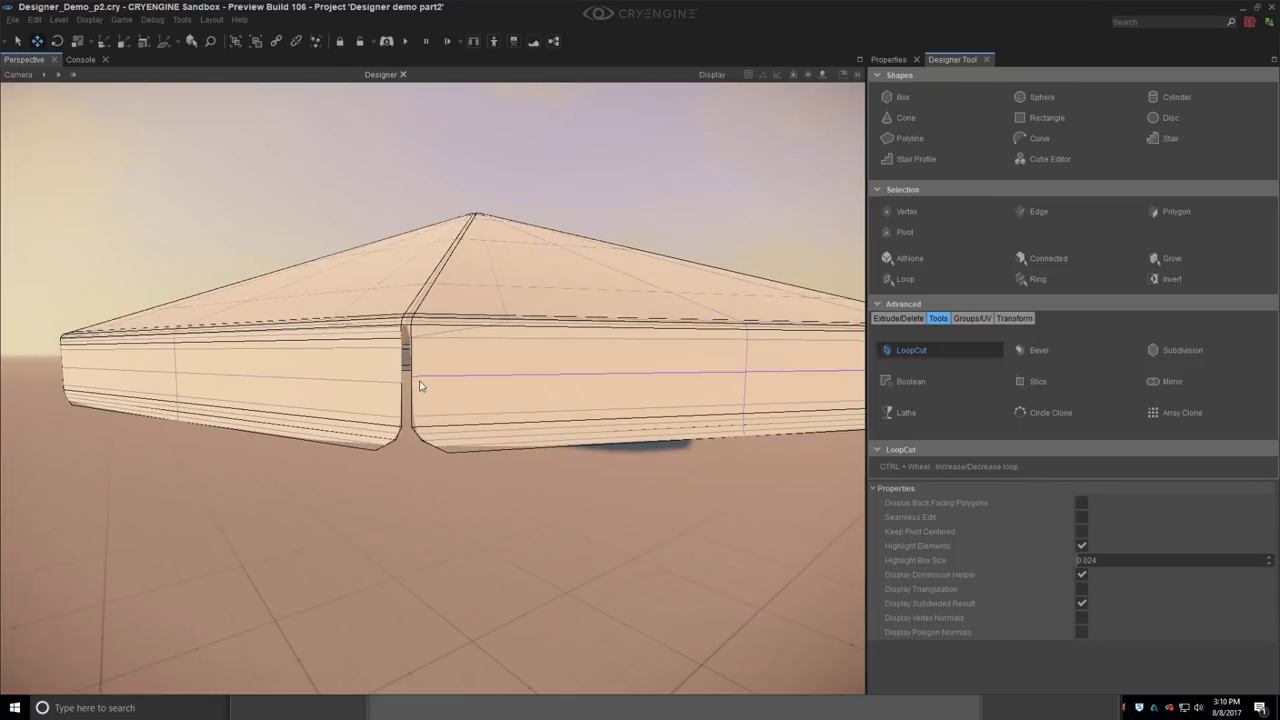
# Step: Insert the horizontal edge loop just below the rim on the last uncut side flaps
pyautogui.press('d')
pyautogui.moveTo(443, 349); pyautogui.dragTo(350, 350, button='right')
pyautogui.moveTo(520, 373); pyautogui.dragTo(510, 371, button='middle')
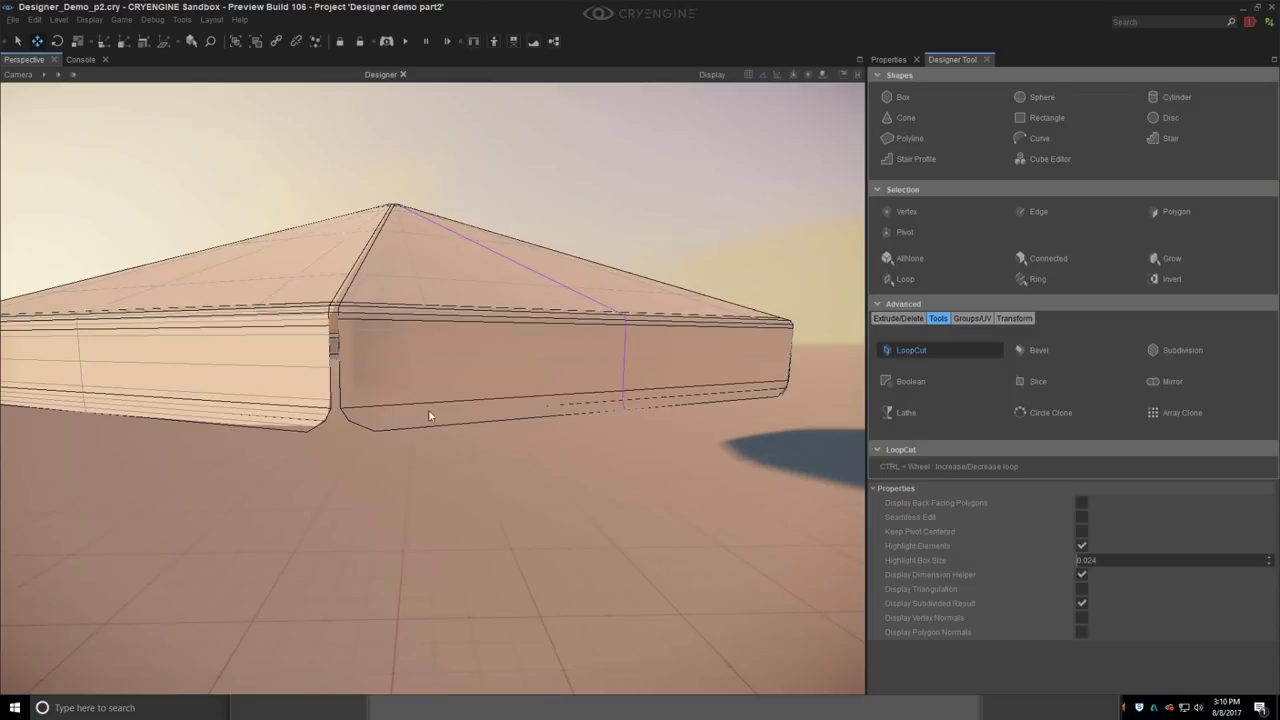
pyautogui.moveTo(415, 411); pyautogui.dragTo(500, 445, button='middle')
pyautogui.keyDown('alt'); pyautogui.moveTo(360, 400); pyautogui.dragTo(395, 419, button='middle'); pyautogui.keyUp('alt')
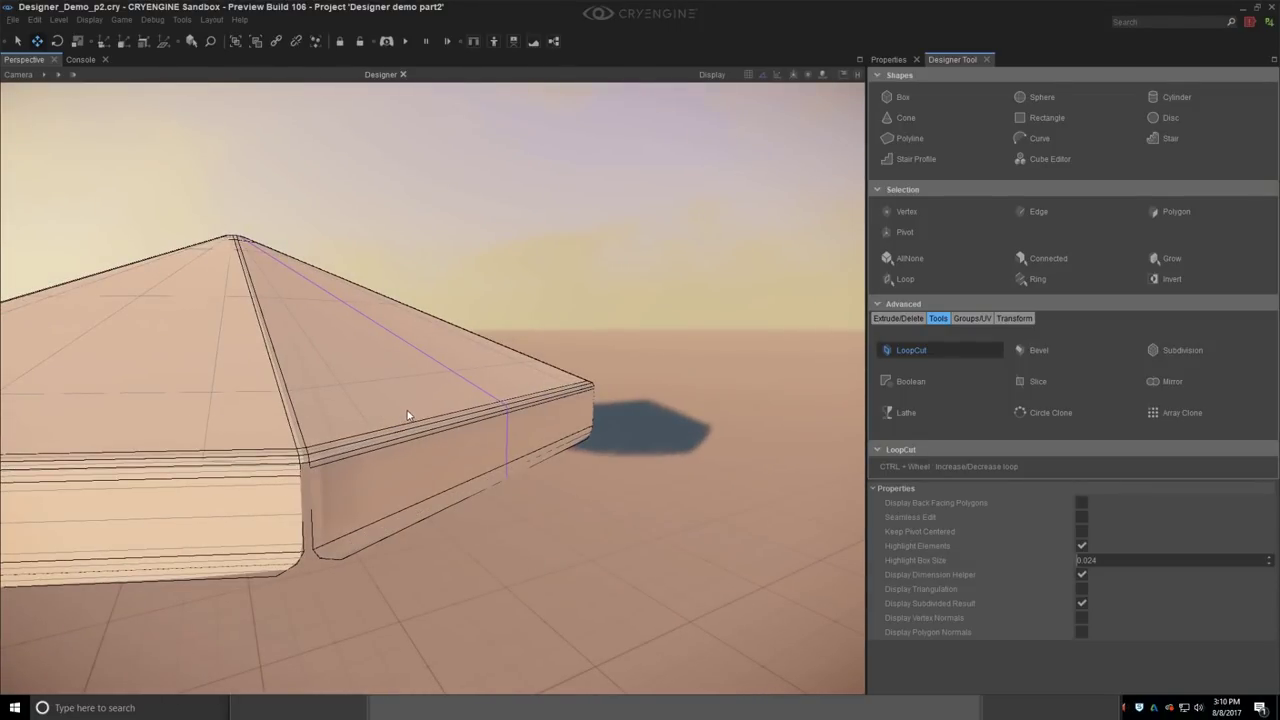
# Step: Raise the loop count to two and cut two vertical edge loops through the first canopy panels and their flaps
pyautogui.keyDown('alt'); pyautogui.moveTo(445, 318); pyautogui.dragTo(495, 447, button='middle'); pyautogui.keyUp('alt')
pyautogui.keyDown('alt'); pyautogui.moveTo(698, 443); pyautogui.dragTo(487, 378, button='middle'); pyautogui.keyUp('alt')
pyautogui.keyDown('alt'); pyautogui.moveTo(707, 383); pyautogui.dragTo(567, 459, button='middle'); pyautogui.keyUp('alt')
pyautogui.keyDown('ctrl'); pyautogui.scroll(2, 567, 455); pyautogui.keyUp('ctrl')
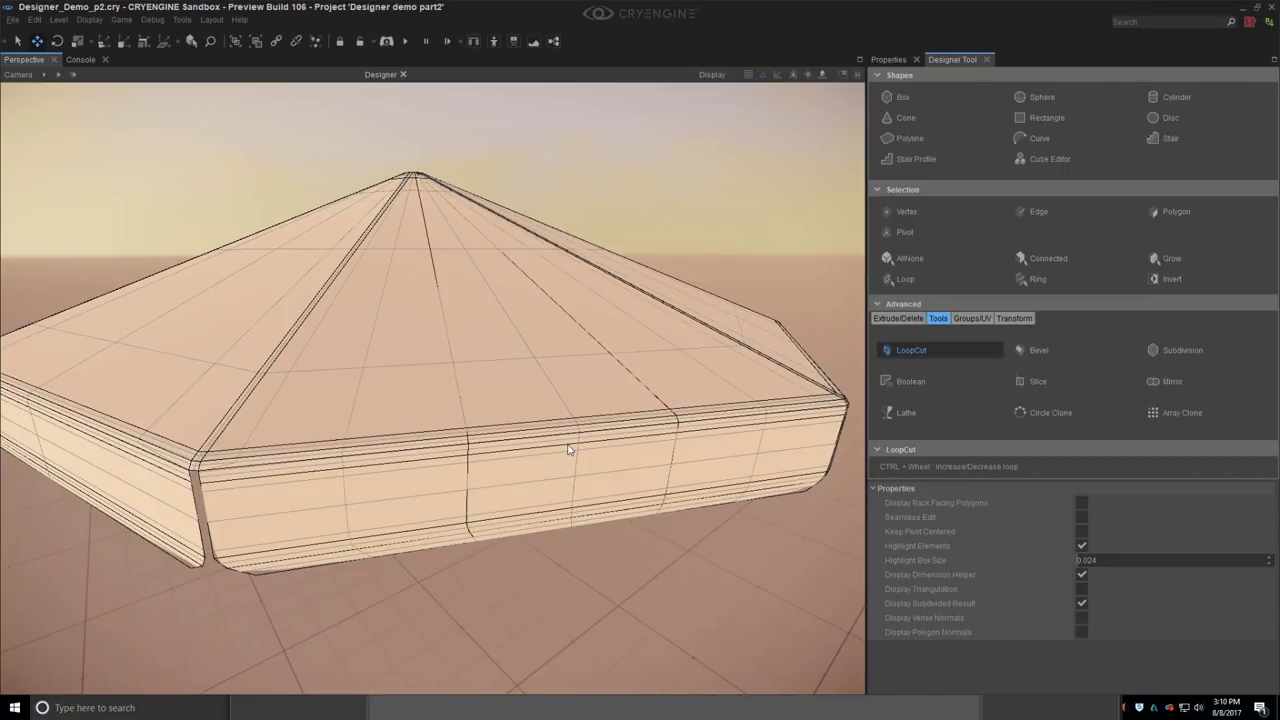
pyautogui.keyDown('alt'); pyautogui.moveTo(568, 450); pyautogui.dragTo(603, 330, button='middle'); pyautogui.keyUp('alt')
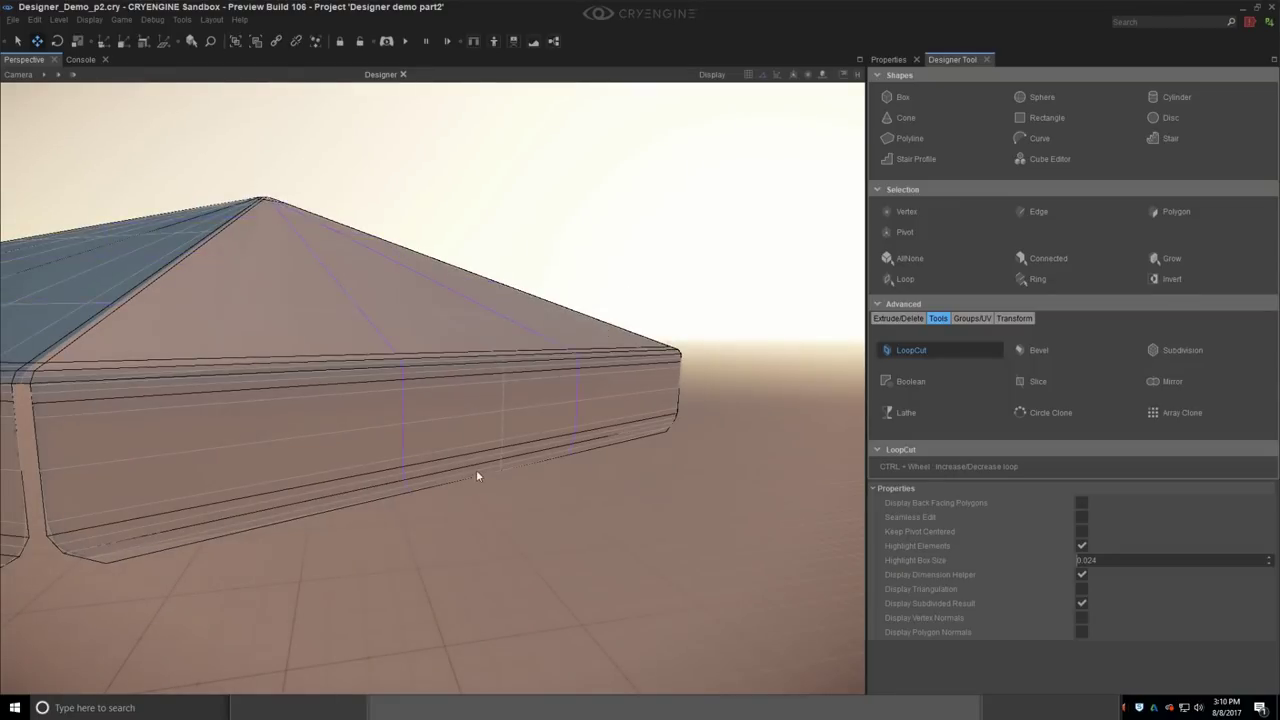
pyautogui.moveTo(477, 472); pyautogui.dragTo(475, 472, button='middle')
pyautogui.click(416, 482)
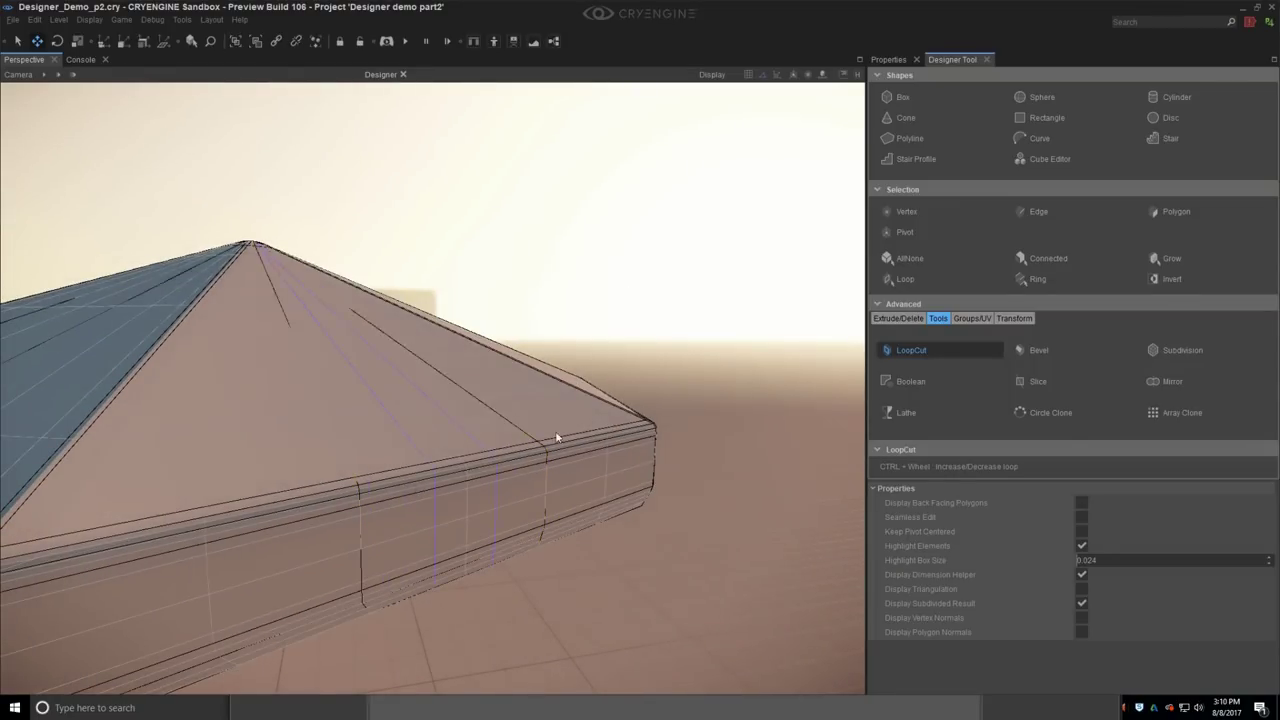
# Step: Cut the same pair of vertical edge loops through the remaining canopy panels and their flaps
pyautogui.moveTo(557, 437); pyautogui.dragTo(530, 440, button='right')
pyautogui.keyDown('alt'); pyautogui.moveTo(590, 446); pyautogui.dragTo(455, 440, button='middle'); pyautogui.keyUp('alt')
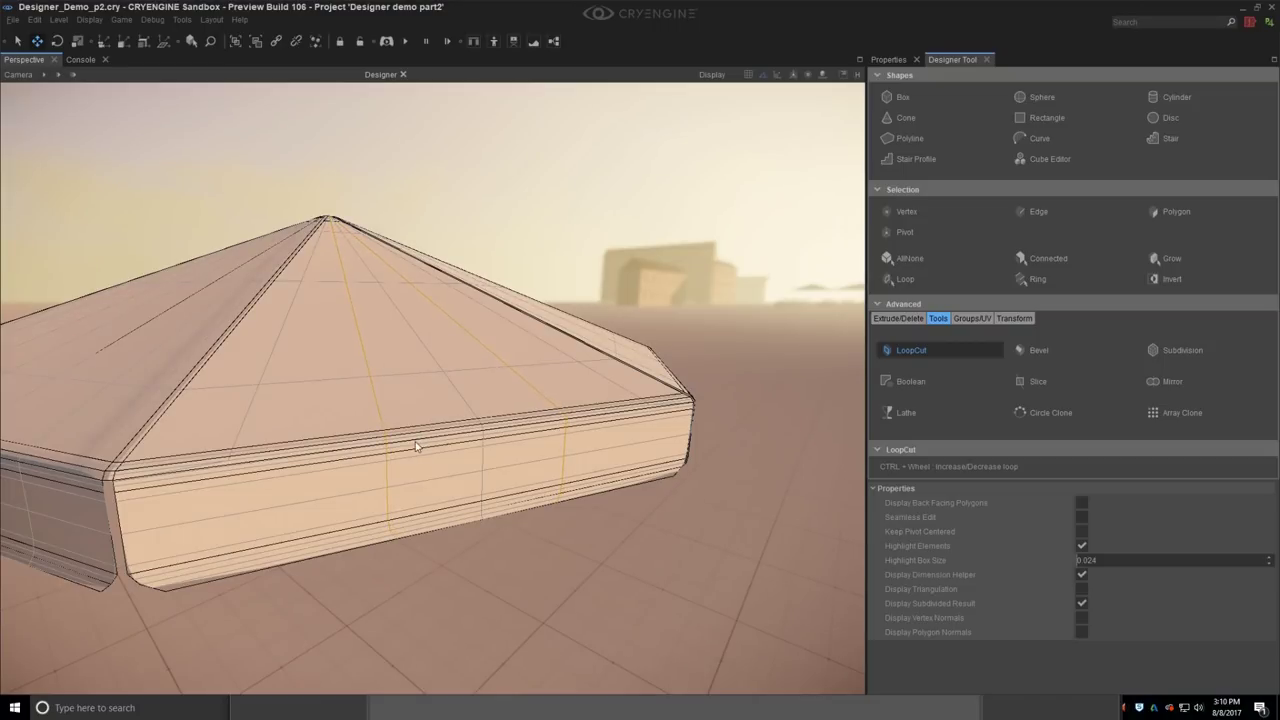
pyautogui.click(417, 446)
pyautogui.moveTo(452, 438); pyautogui.dragTo(495, 400, button='right')
pyautogui.click(398, 432)
pyautogui.moveTo(590, 436); pyautogui.dragTo(435, 325, button='right')
pyautogui.click(910, 352)
pyautogui.click(1034, 211)
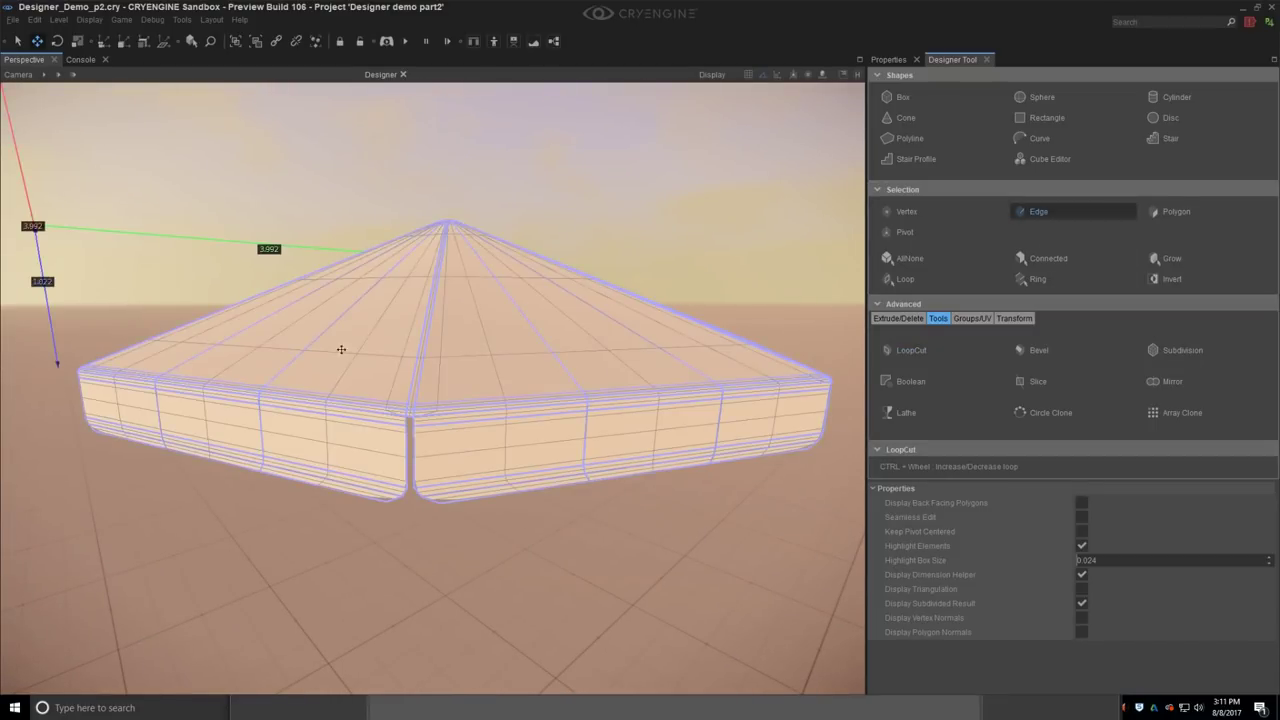
pyautogui.moveTo(262, 385); pyautogui.dragTo(254, 554, button='right')
pyautogui.keyDown('alt'); pyautogui.moveTo(267, 535); pyautogui.dragTo(269, 514, button='middle'); pyautogui.keyUp('alt')
pyautogui.keyDown('alt'); pyautogui.moveTo(233, 470); pyautogui.dragTo(400, 455, button='middle'); pyautogui.keyUp('alt')
pyautogui.keyDown('ctrl'); pyautogui.click(286, 474); pyautogui.keyUp('ctrl')
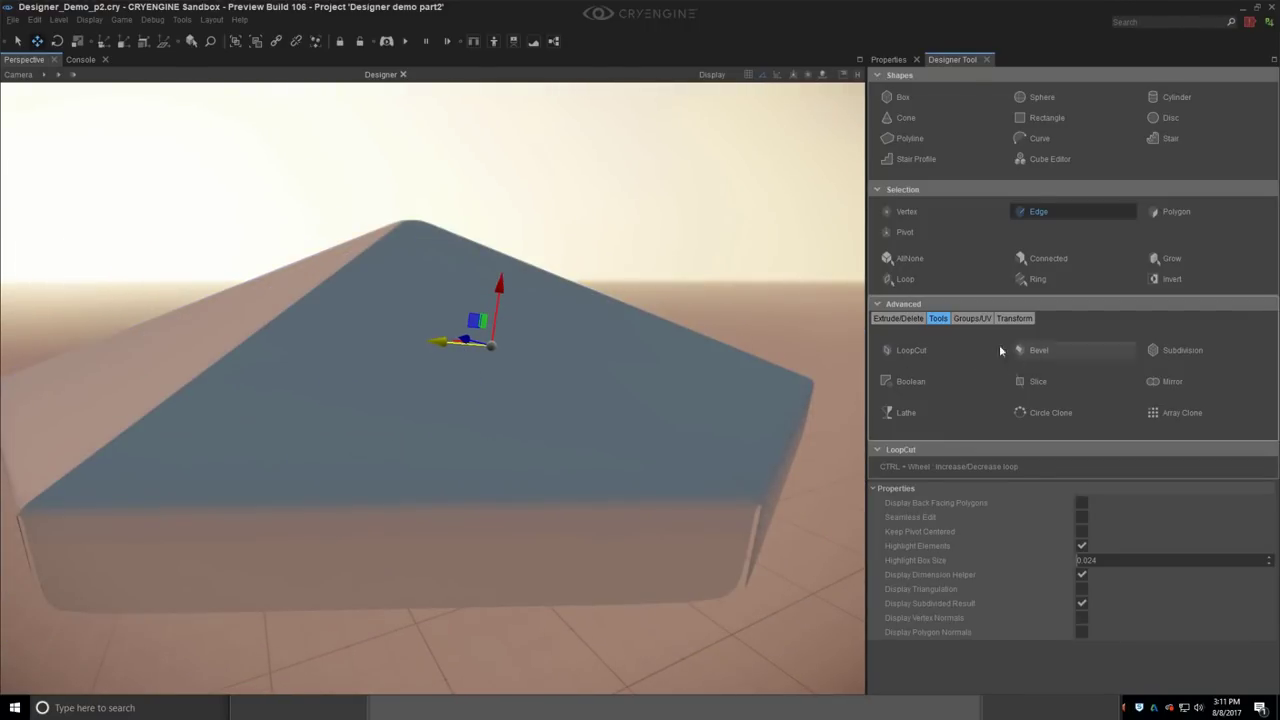
# Step: Insert a horizontal edge loop around the canopy's sloped panels between the apex and the rim
pyautogui.click(979, 346)
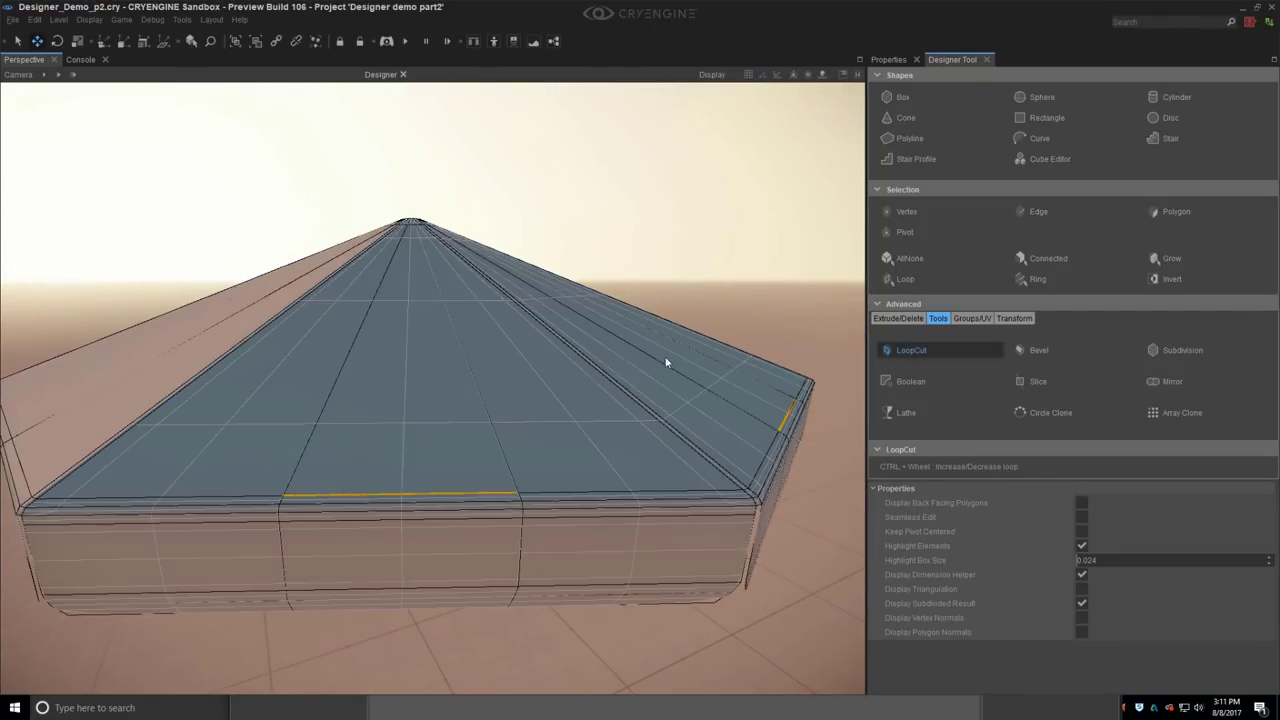
pyautogui.click(453, 343)
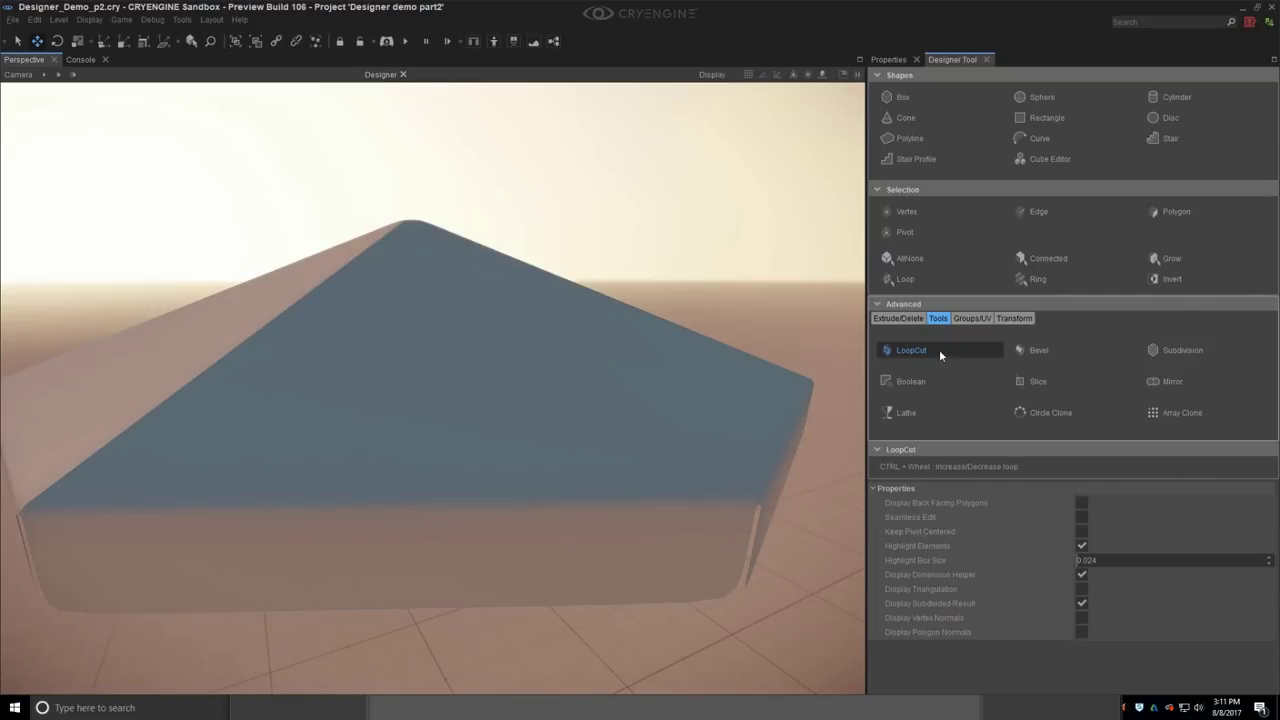
pyautogui.click(1168, 210)
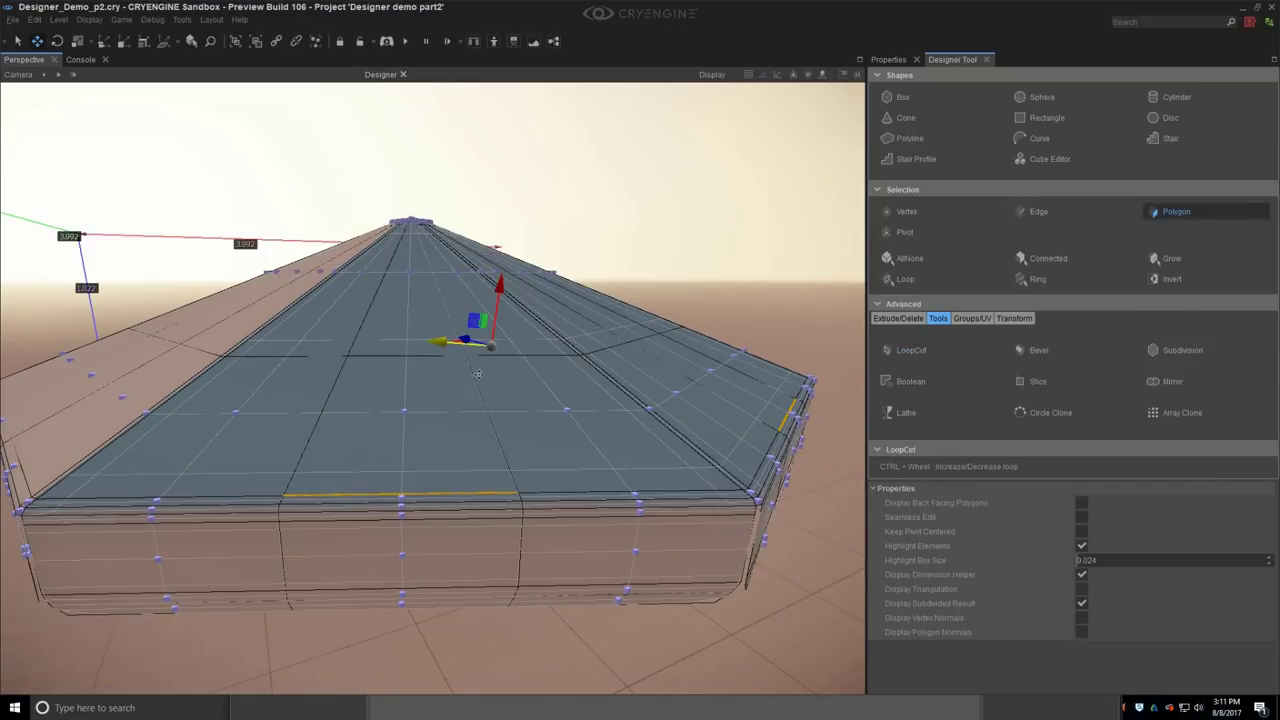
pyautogui.click(440, 400)
pyautogui.keyDown('alt'); pyautogui.moveTo(180, 350); pyautogui.dragTo(245, 360, button='middle'); pyautogui.keyUp('alt')
pyautogui.keyDown('ctrl'); pyautogui.click(128, 340); pyautogui.keyUp('ctrl')
pyautogui.moveTo(161, 368); pyautogui.dragTo(190, 455, button='right')
pyautogui.keyDown('ctrl'); pyautogui.click(164, 373); pyautogui.keyUp('ctrl')
pyautogui.keyDown('ctrl'); pyautogui.click(211, 218); pyautogui.keyUp('ctrl')
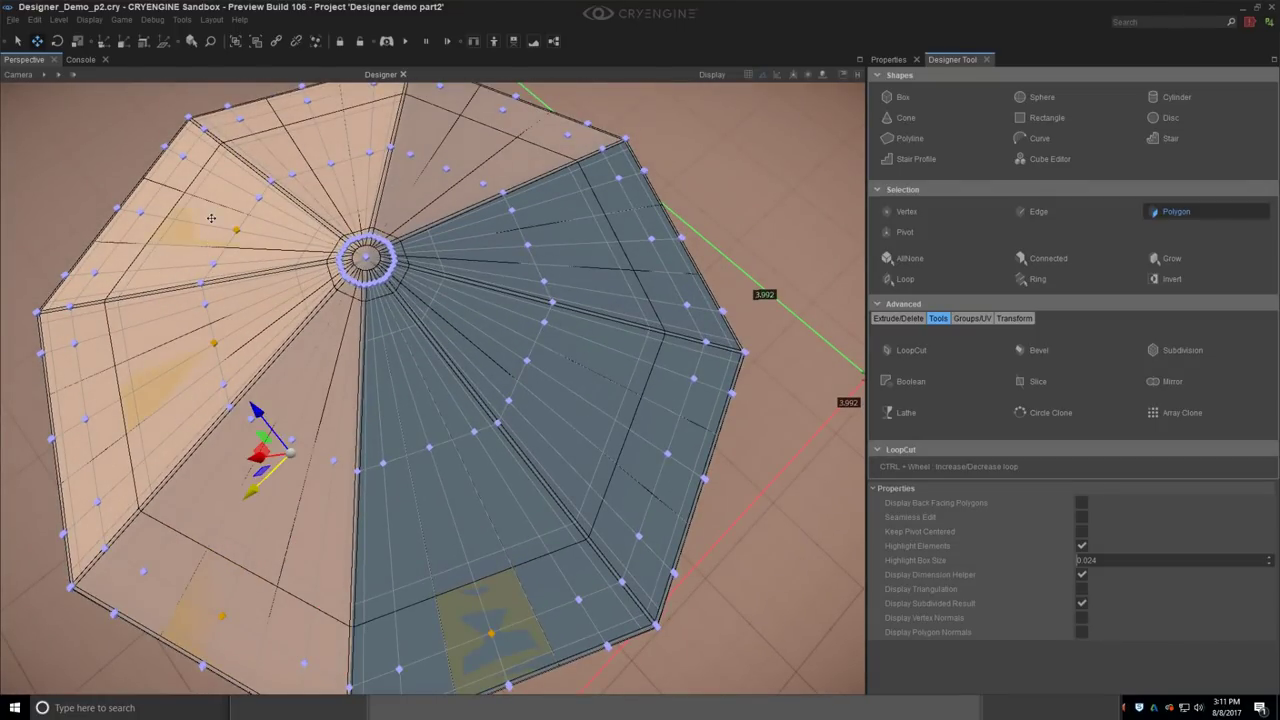
pyautogui.keyDown('ctrl'); pyautogui.click(320, 153); pyautogui.keyUp('ctrl')
pyautogui.keyDown('ctrl'); pyautogui.click(476, 145); pyautogui.keyUp('ctrl')
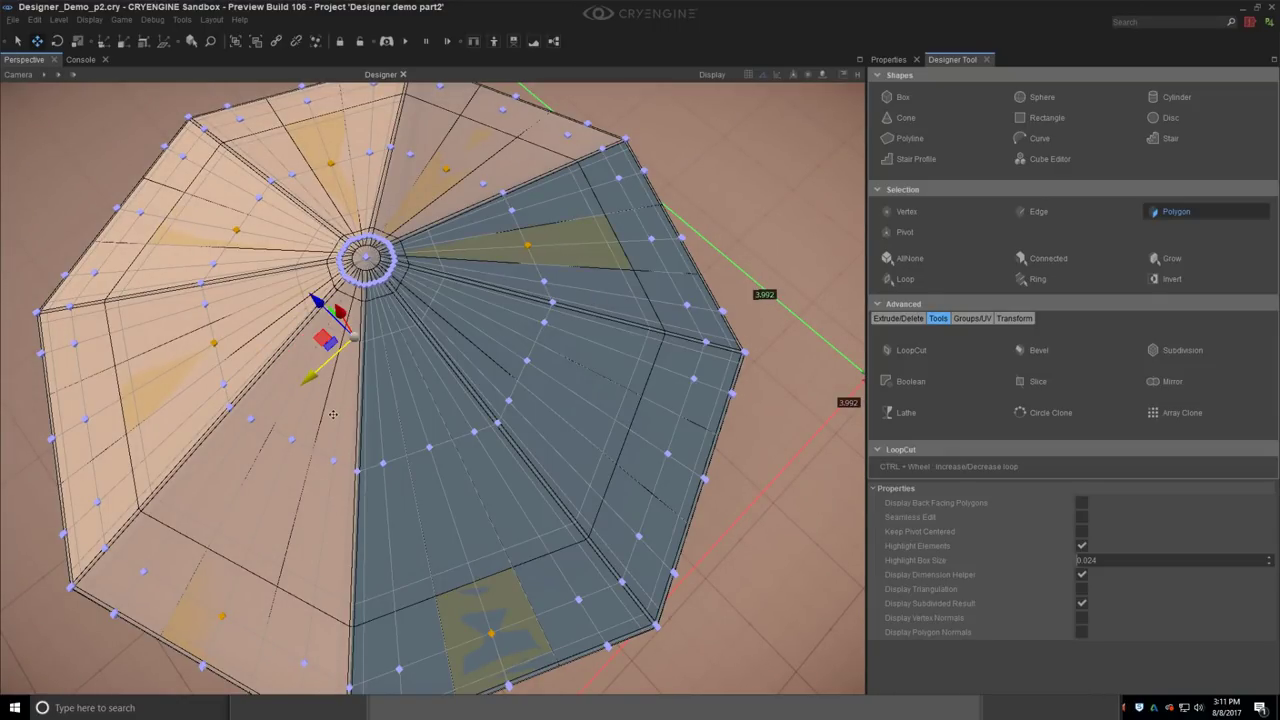
pyautogui.press('d')
# Step: Select the middle outer polygon near the rim on each of the eight sloped canopy panels
pyautogui.click(618, 240)
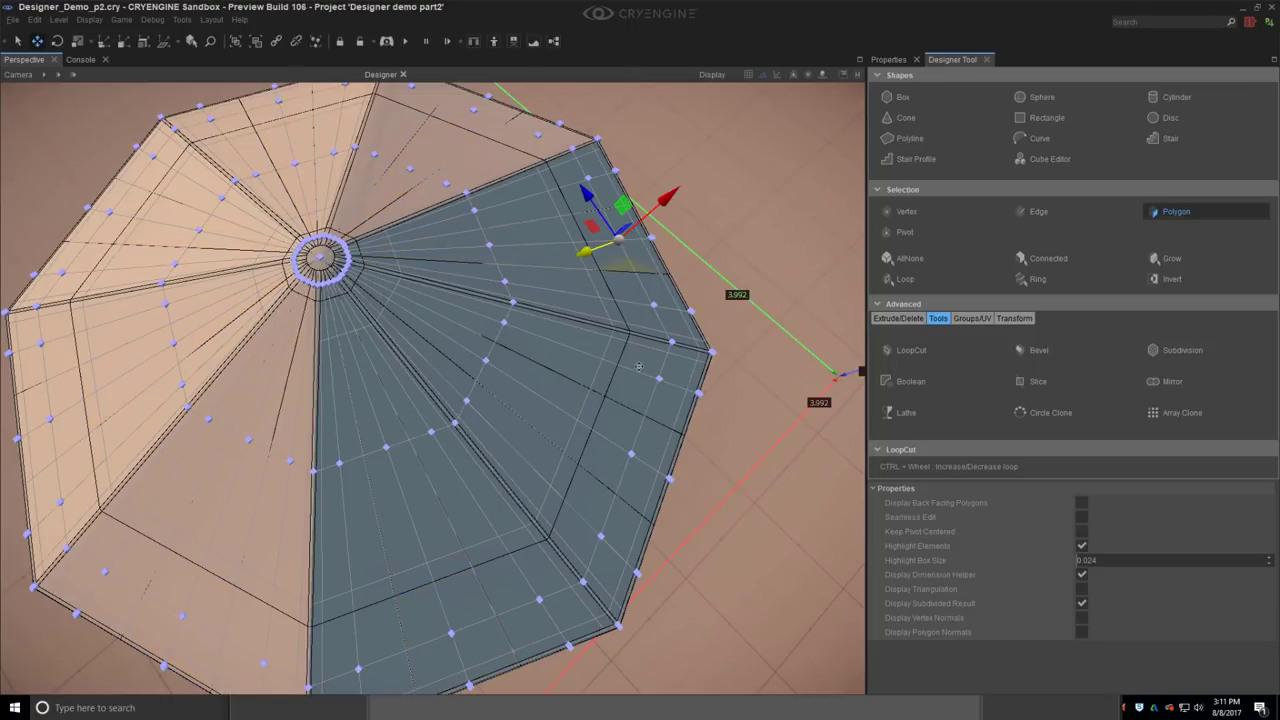
pyautogui.keyDown('ctrl'); pyautogui.click(612, 457); pyautogui.keyUp('ctrl')
pyautogui.keyDown('ctrl'); pyautogui.click(473, 597); pyautogui.keyUp('ctrl')
pyautogui.keyDown('ctrl'); pyautogui.click(171, 585); pyautogui.keyUp('ctrl')
pyautogui.keyDown('ctrl'); pyautogui.click(58, 410); pyautogui.keyUp('ctrl')
pyautogui.keyDown('ctrl'); pyautogui.click(136, 195); pyautogui.keyUp('ctrl')
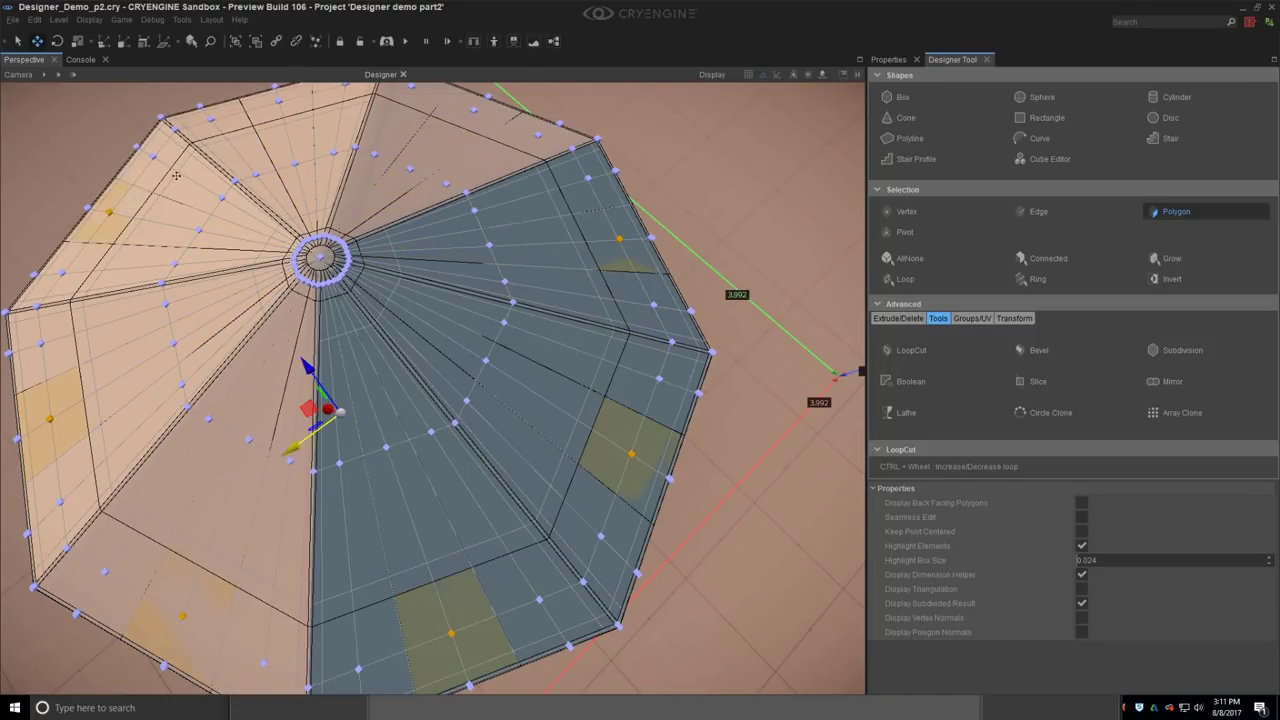
pyautogui.keyDown('ctrl'); pyautogui.click(295, 106); pyautogui.keyUp('ctrl')
pyautogui.keyDown('ctrl'); pyautogui.click(477, 121); pyautogui.keyUp('ctrl')
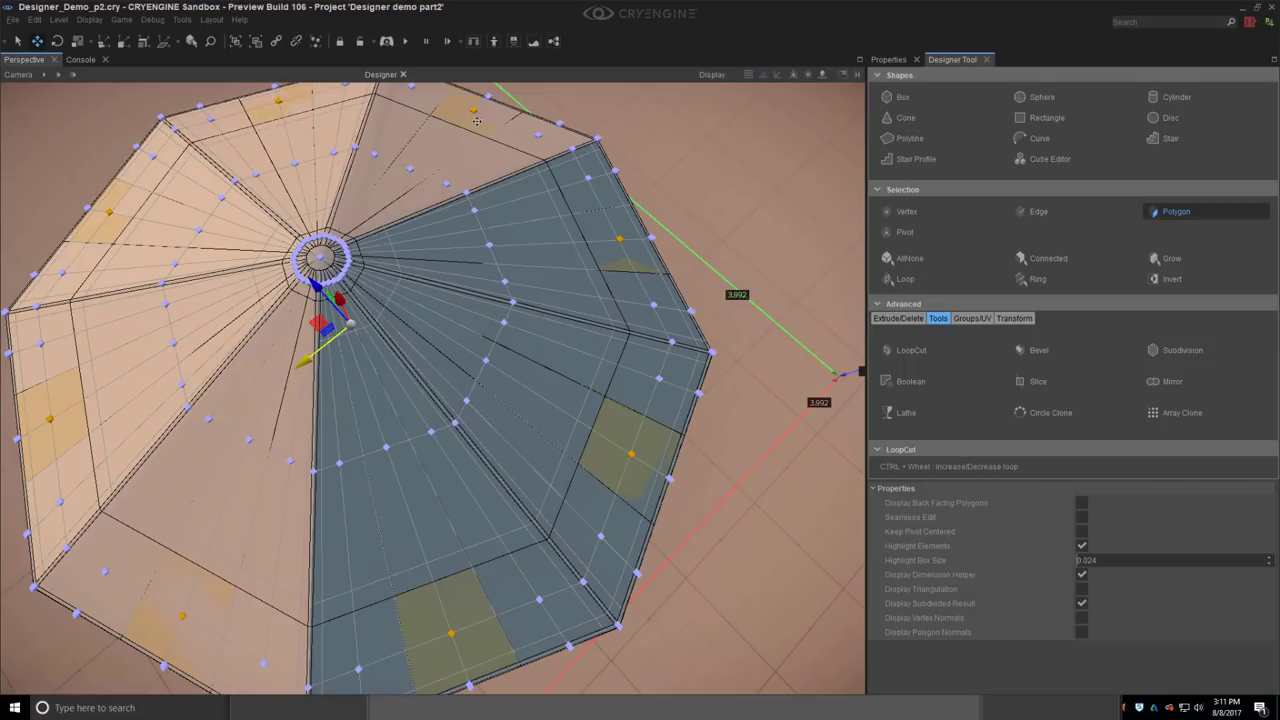
# Step: Scale the eight selected panel polygons slightly inward and lower them a little so the fabric sags, and leave polygon editing
pyautogui.moveTo(491, 312); pyautogui.dragTo(410, 315, button='right')
pyautogui.click(491, 312)
pyautogui.hotkey('ctrl', 'z')
pyautogui.moveTo(468, 344); pyautogui.dragTo(468, 329, button='middle')
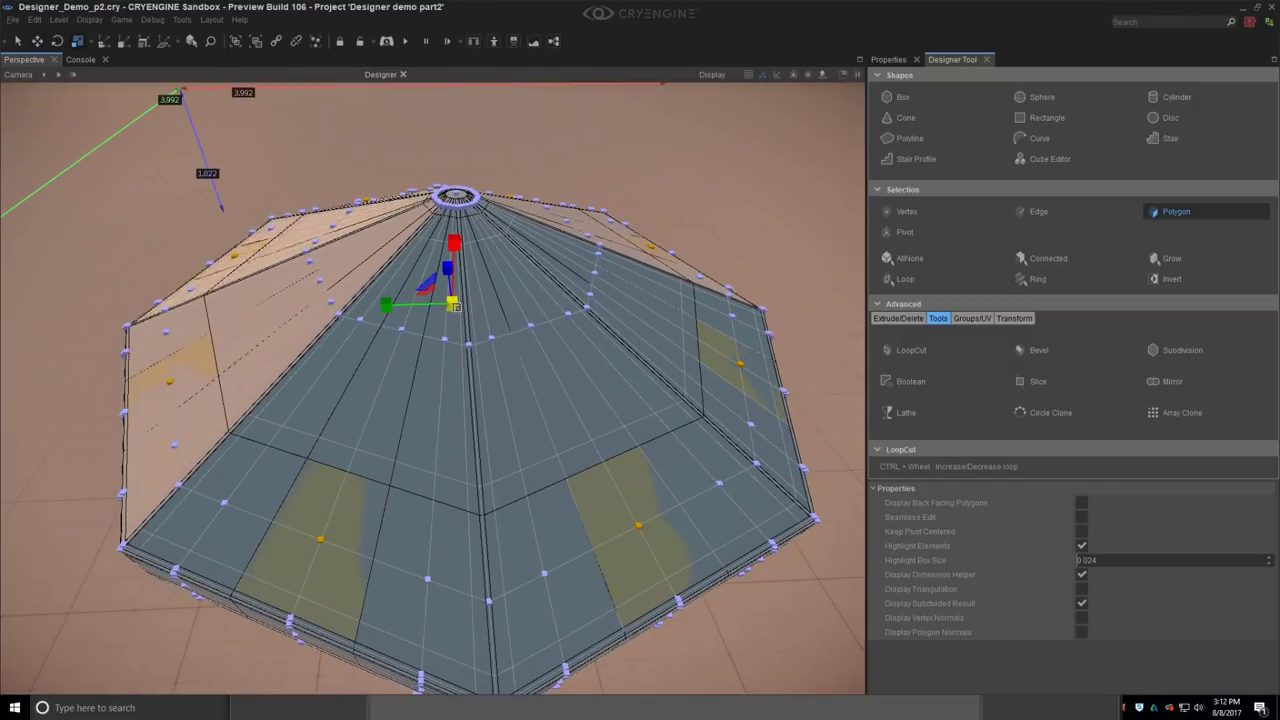
pyautogui.moveTo(453, 306); pyautogui.dragTo(453, 307)
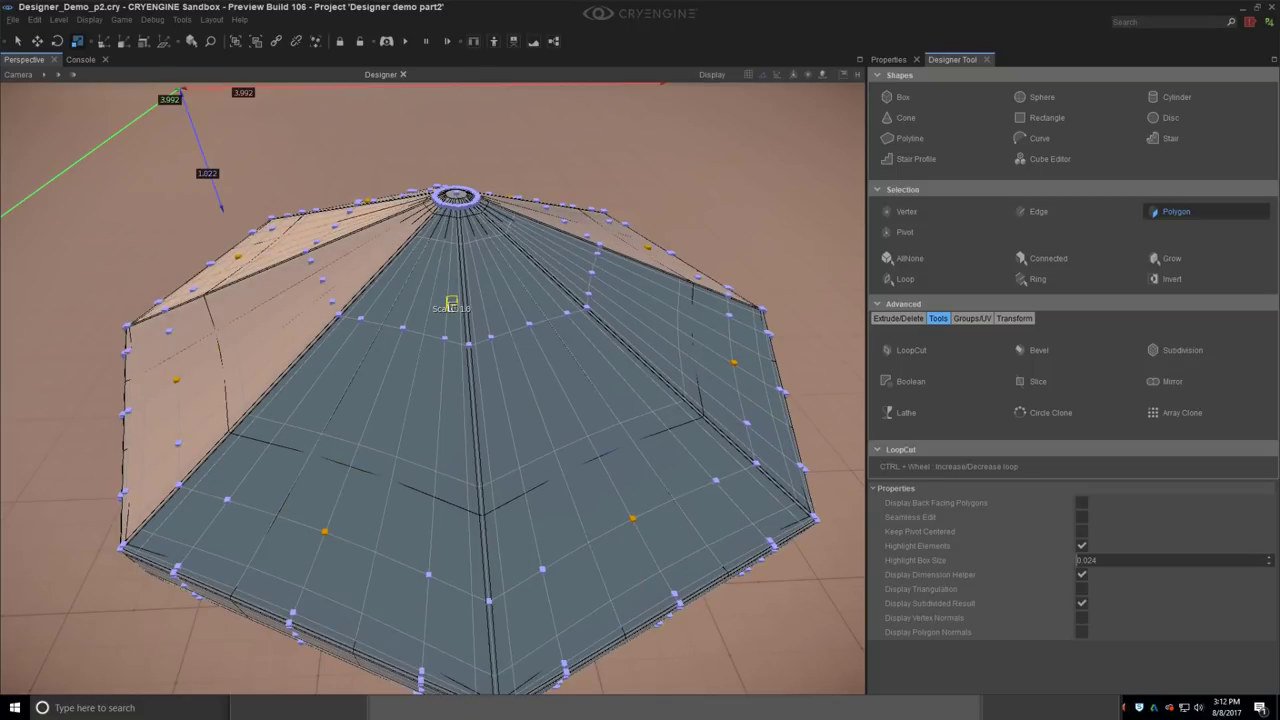
pyautogui.click(456, 309)
pyautogui.moveTo(455, 252); pyautogui.dragTo(455, 256)
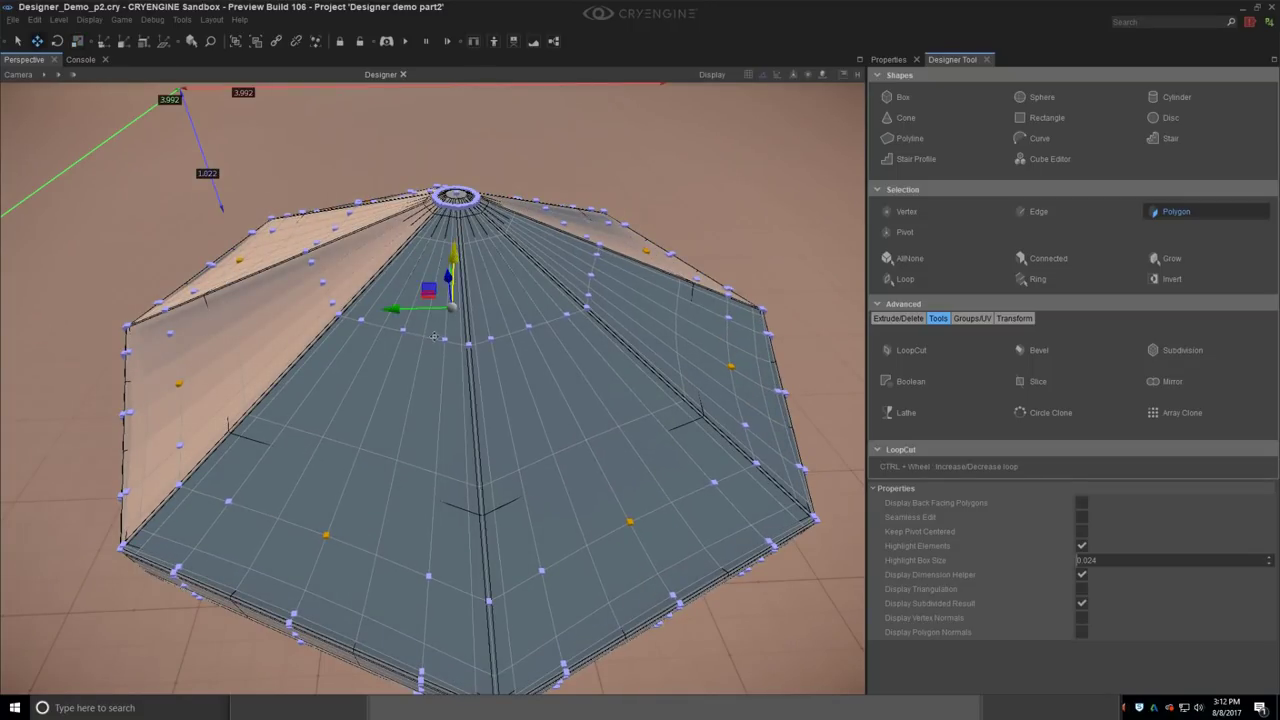
pyautogui.press('Escape')
# Step: Enable Smoothing Surface for the canopy's subdivision
pyautogui.moveTo(470, 420); pyautogui.dragTo(723, 486, button='right')
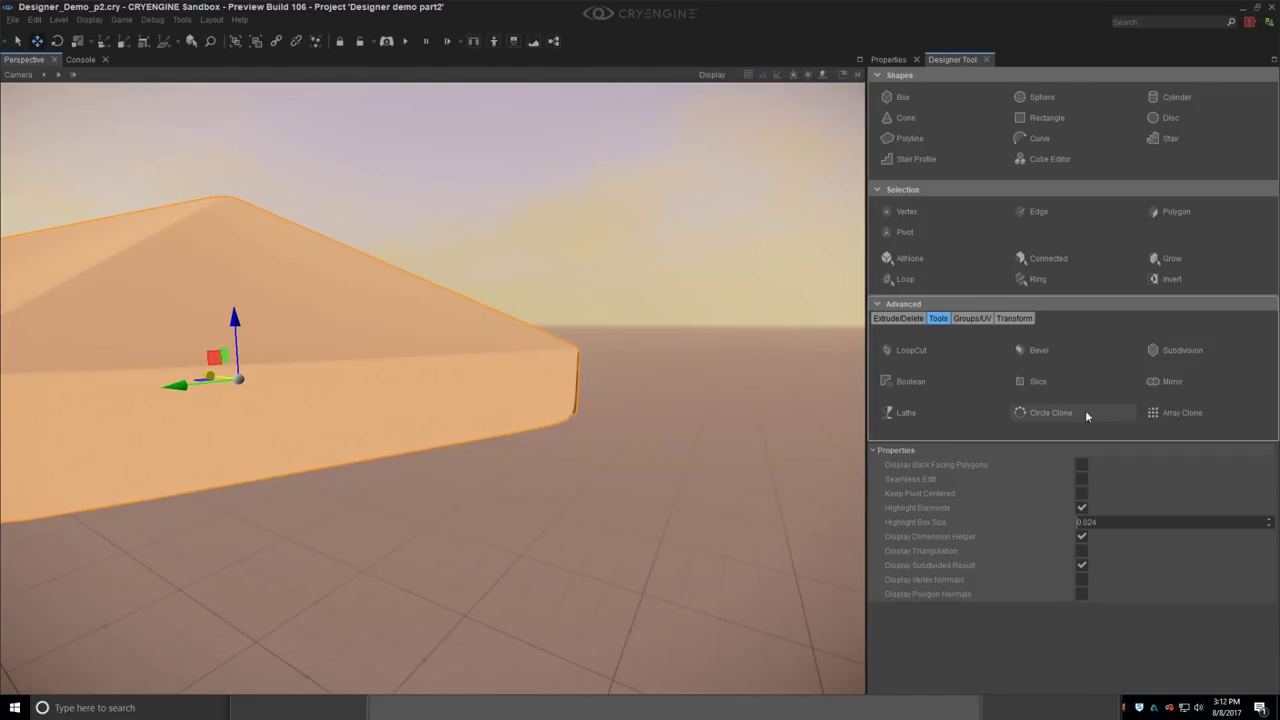
pyautogui.click(1165, 351)
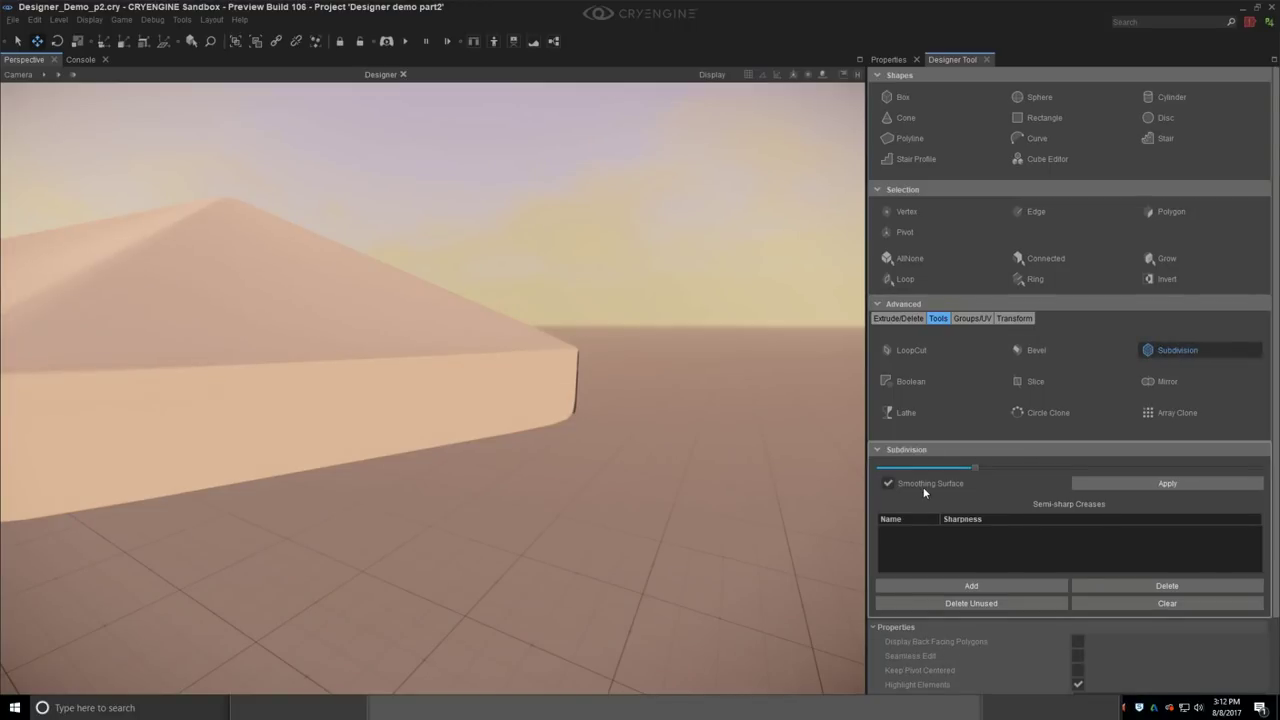
pyautogui.press('Escape')
# Step: Examine the smoothed canopy and its side flaps from outside and from underneath
pyautogui.moveTo(640, 448)
pyautogui.mouseDown(button='right')
pyautogui.moveTo(560, 440)
pyautogui.moveTo(625, 458)
pyautogui.mouseUp(button='right')
pyautogui.moveTo(672, 440); pyautogui.dragTo(660, 466, button='middle')
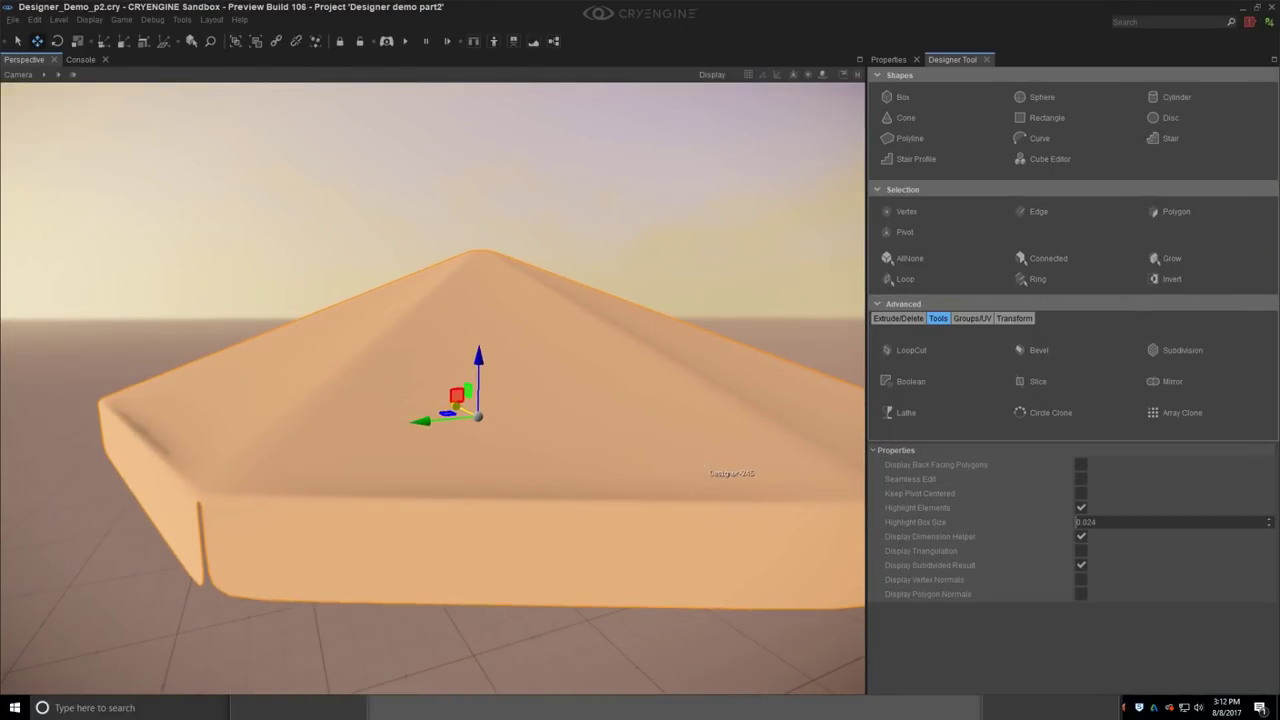
pyautogui.moveTo(660, 466); pyautogui.dragTo(700, 455, button='right')
pyautogui.moveTo(660, 466)
pyautogui.mouseDown(button='middle')
pyautogui.moveTo(690, 445)
pyautogui.moveTo(640, 475)
pyautogui.mouseUp(button='middle')
pyautogui.moveTo(662, 467); pyautogui.dragTo(662, 467, button='right')
pyautogui.moveTo(664, 457); pyautogui.dragTo(635, 447, button='middle')
pyautogui.moveTo(635, 447); pyautogui.dragTo(660, 420, button='right')
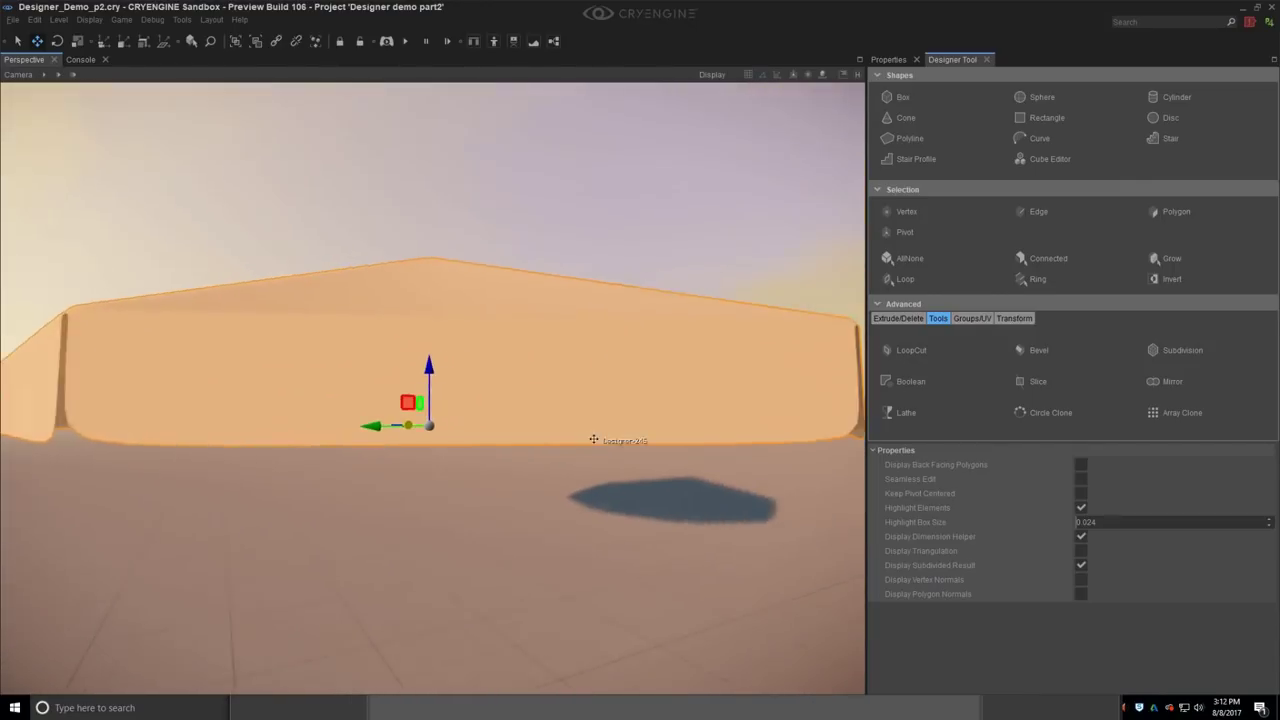
pyautogui.moveTo(635, 447); pyautogui.dragTo(590, 433, button='middle')
pyautogui.moveTo(590, 433); pyautogui.dragTo(588, 422, button='right')
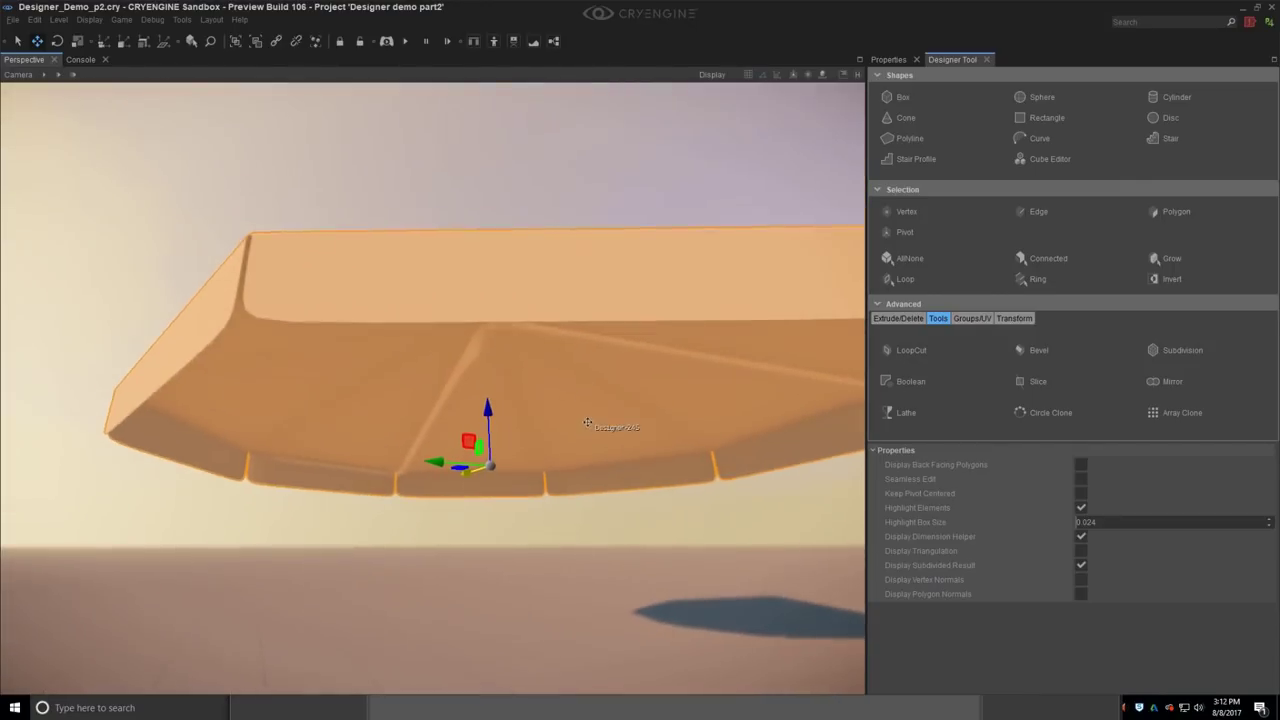
pyautogui.moveTo(587, 422); pyautogui.dragTo(640, 482, button='middle')
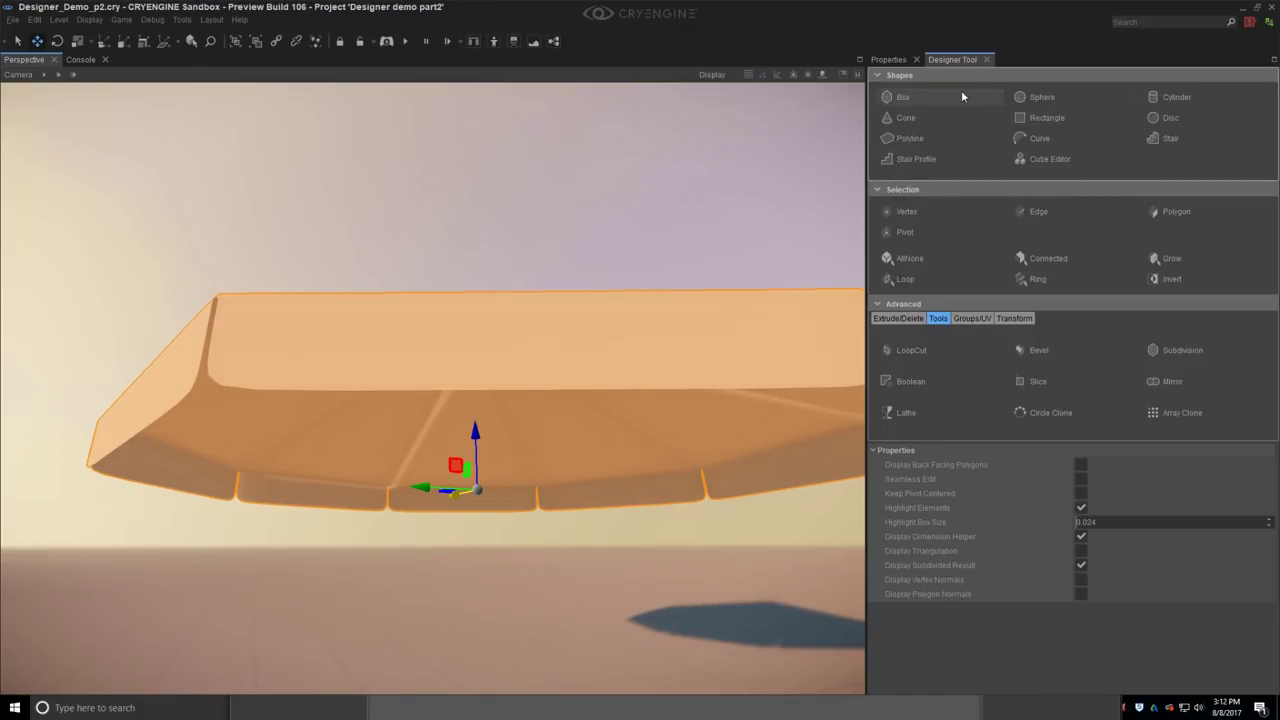
pyautogui.click(918, 99)
pyautogui.moveTo(410, 215); pyautogui.dragTo(391, 331, button='right')
pyautogui.scroll(-8, 467, 448)
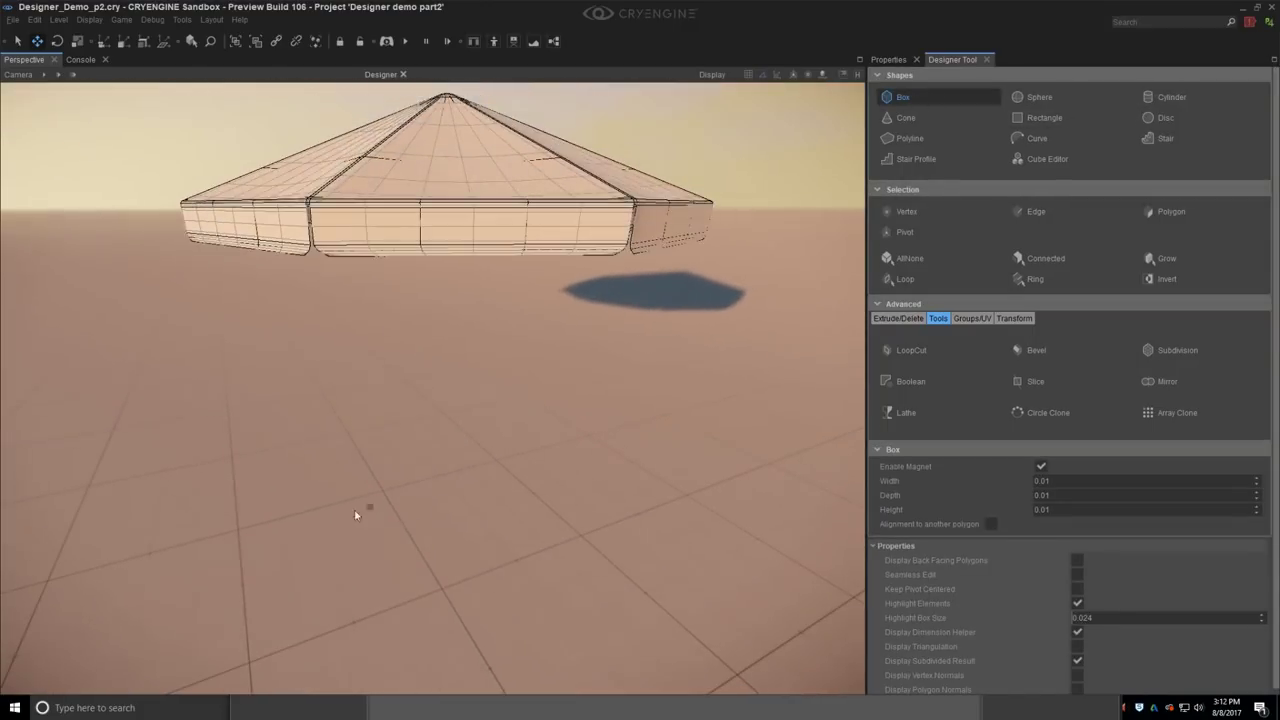
pyautogui.moveTo(262, 520)
pyautogui.mouseDown()
pyautogui.moveTo(619, 514)
pyautogui.moveTo(605, 508)
pyautogui.moveTo(620, 420)
pyautogui.moveTo(765, 387)
pyautogui.mouseUp()
pyautogui.click(765, 387)
pyautogui.moveTo(503, 459)
pyautogui.mouseDown(button='right')
pyautogui.moveTo(526, 475)
pyautogui.moveTo(515, 492)
pyautogui.moveTo(503, 459)
pyautogui.mouseUp(button='right')
pyautogui.press('w')
pyautogui.press('a')
pyautogui.press('Escape')
pyautogui.hotkey('ctrl', 'z')
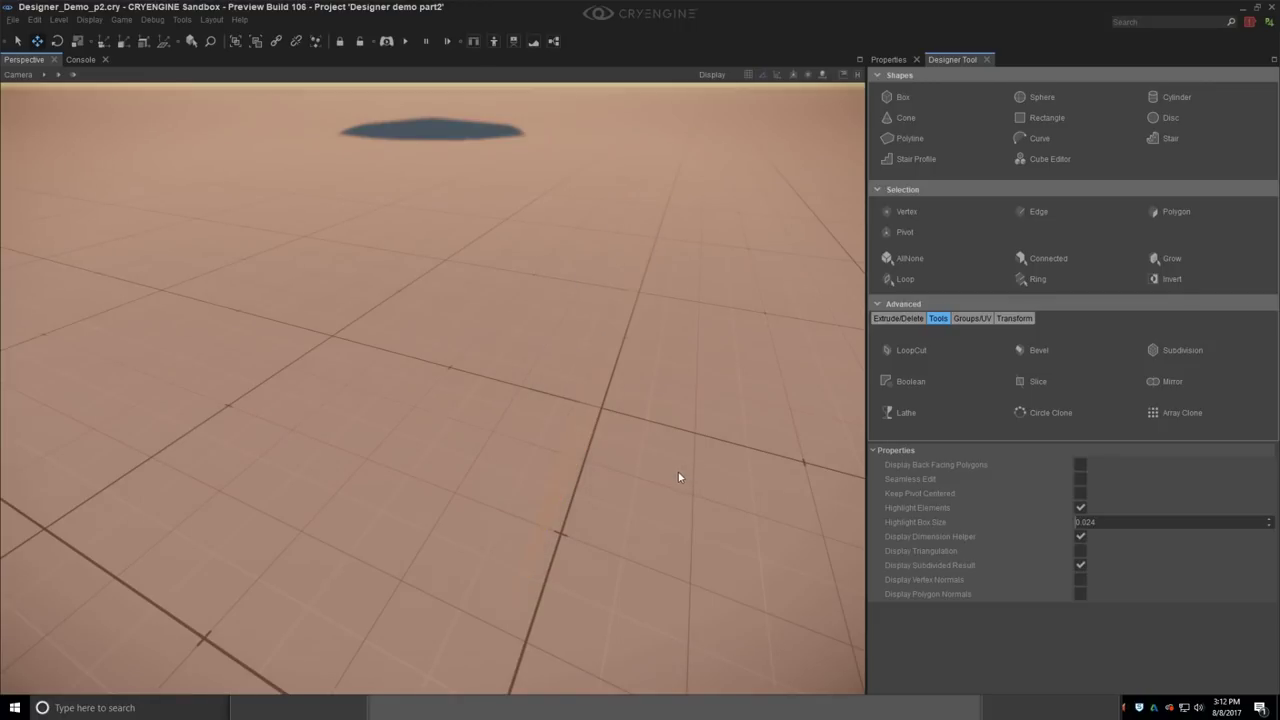
# Step: Draw a long thin box on the ground beneath the canopy, about 3.9 long, 0.08 deep and 0.04 high
pyautogui.moveTo(677, 470); pyautogui.dragTo(684, 400, button='right')
pyautogui.click(576, 586)
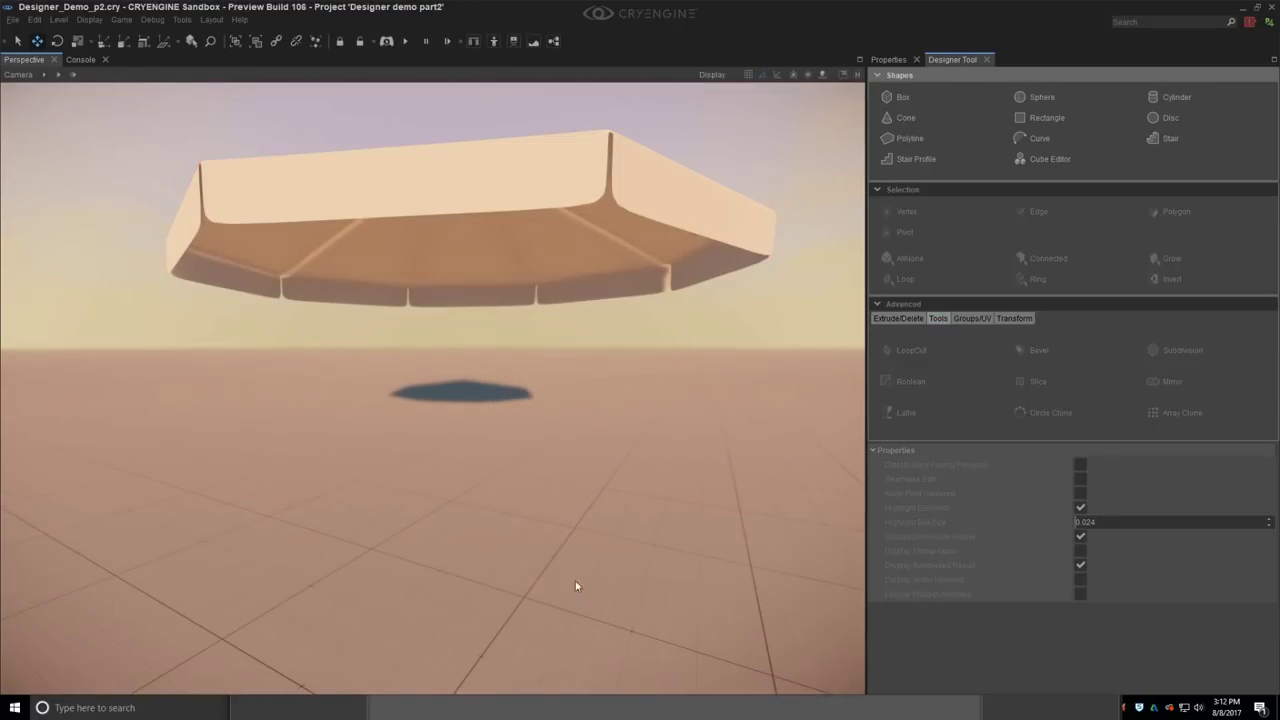
pyautogui.click(903, 97)
pyautogui.moveTo(309, 487)
pyautogui.mouseDown()
pyautogui.moveTo(621, 579)
pyautogui.moveTo(805, 602)
pyautogui.mouseUp()
pyautogui.click(798, 602)
pyautogui.press('w')
pyautogui.moveTo(594, 537); pyautogui.dragTo(512, 522, button='right')
pyautogui.press('d')
pyautogui.press('Escape')
# Step: Raise the beam's top polygon by about 0.04 so the beam is about 0.075 high, and leave polygon editing
pyautogui.click(1170, 212)
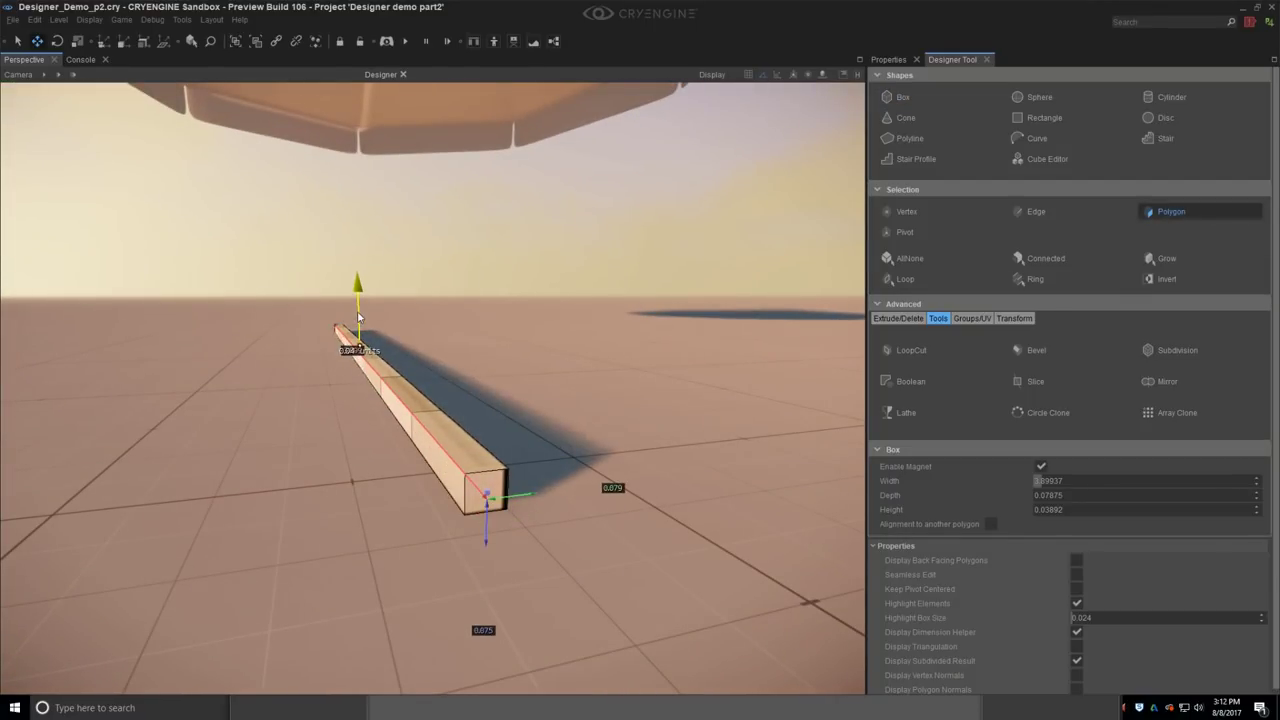
pyautogui.moveTo(357, 310); pyautogui.dragTo(388, 469, button='right')
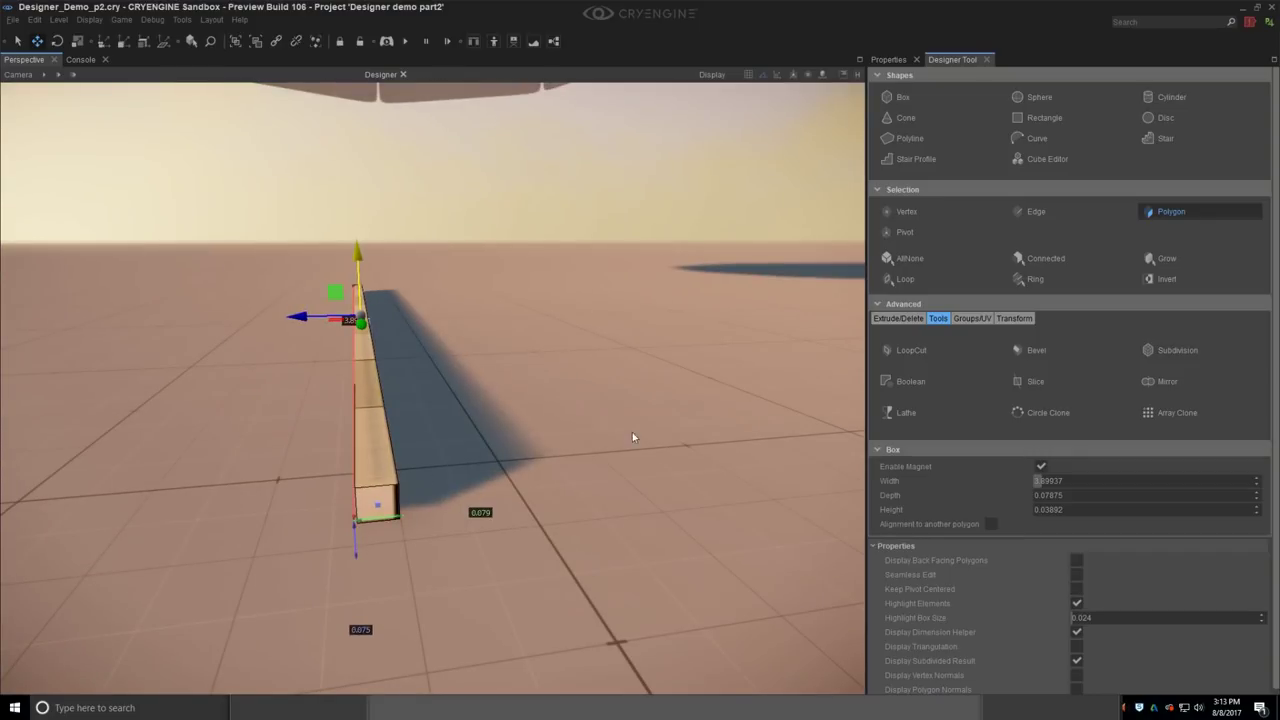
pyautogui.moveTo(632, 437); pyautogui.dragTo(615, 437, button='right')
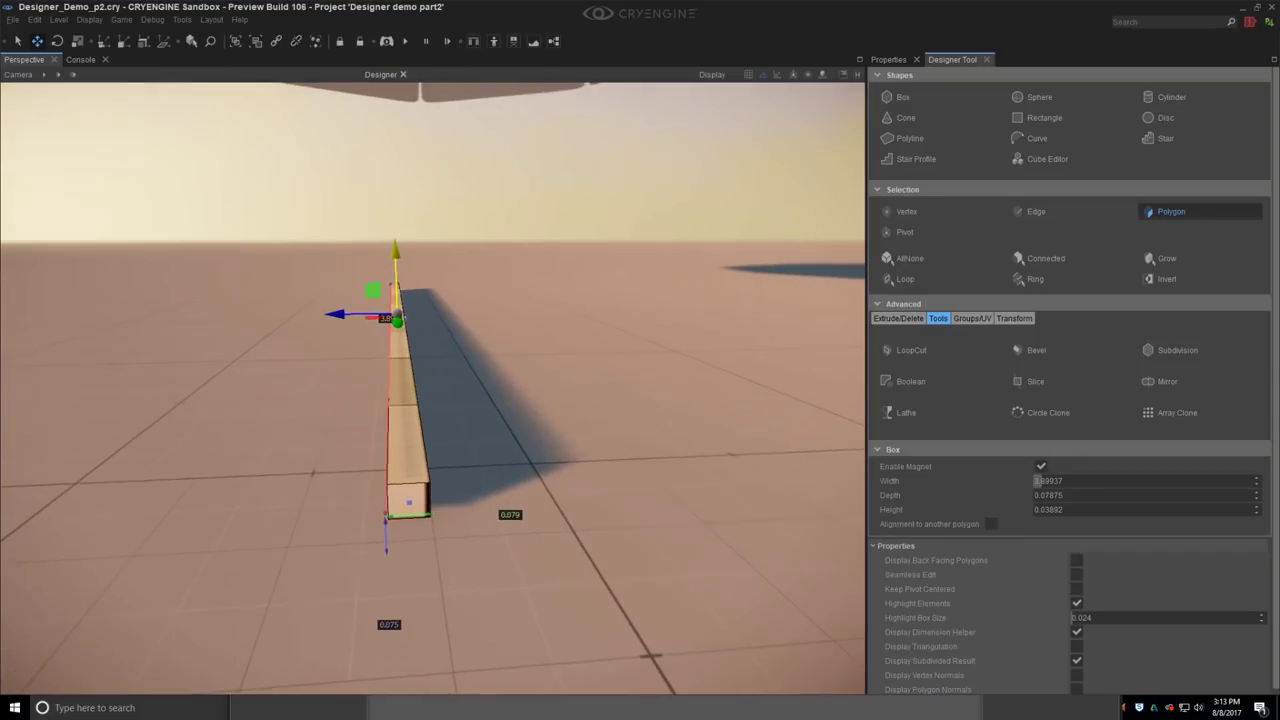
pyautogui.click(1027, 257)
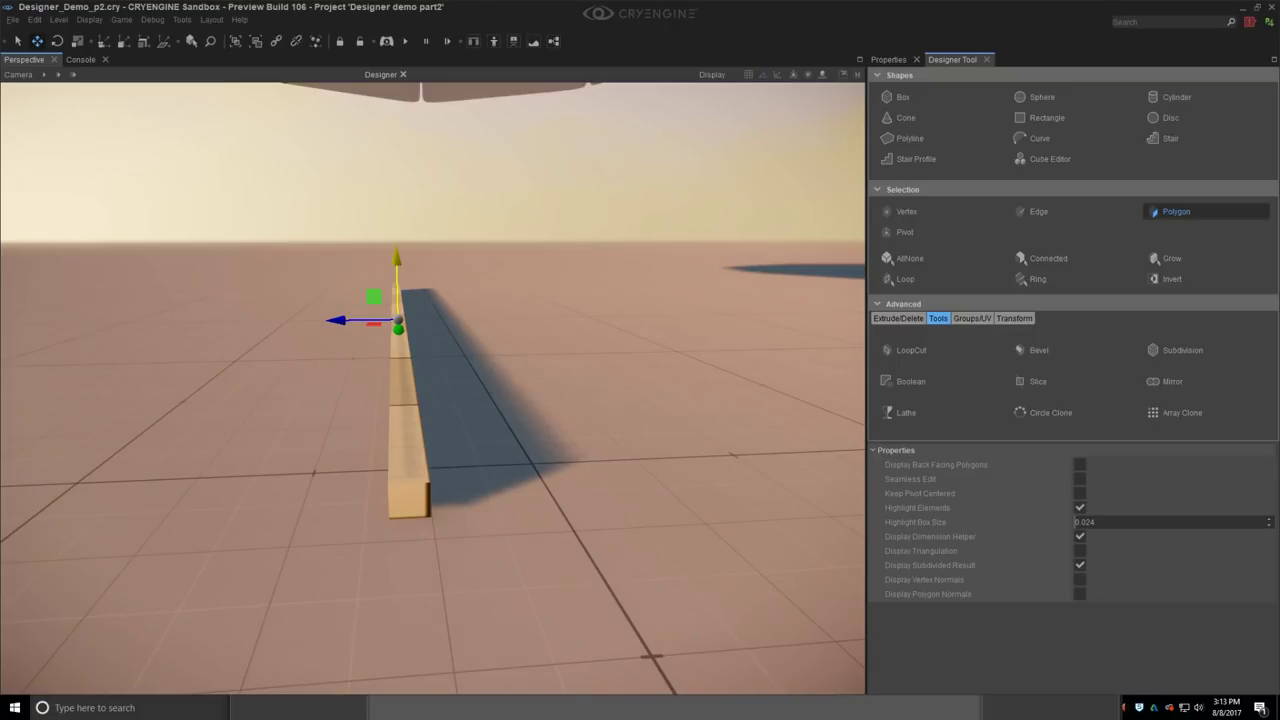
pyautogui.press('Escape')
# Step: Move the beam's pivot to the bounding-box point at the middle of its length
pyautogui.moveTo(527, 358); pyautogui.dragTo(480, 370, button='right')
pyautogui.moveTo(480, 370); pyautogui.dragTo(430, 507, button='middle')
pyautogui.moveTo(429, 508); pyautogui.dragTo(428, 495, button='right')
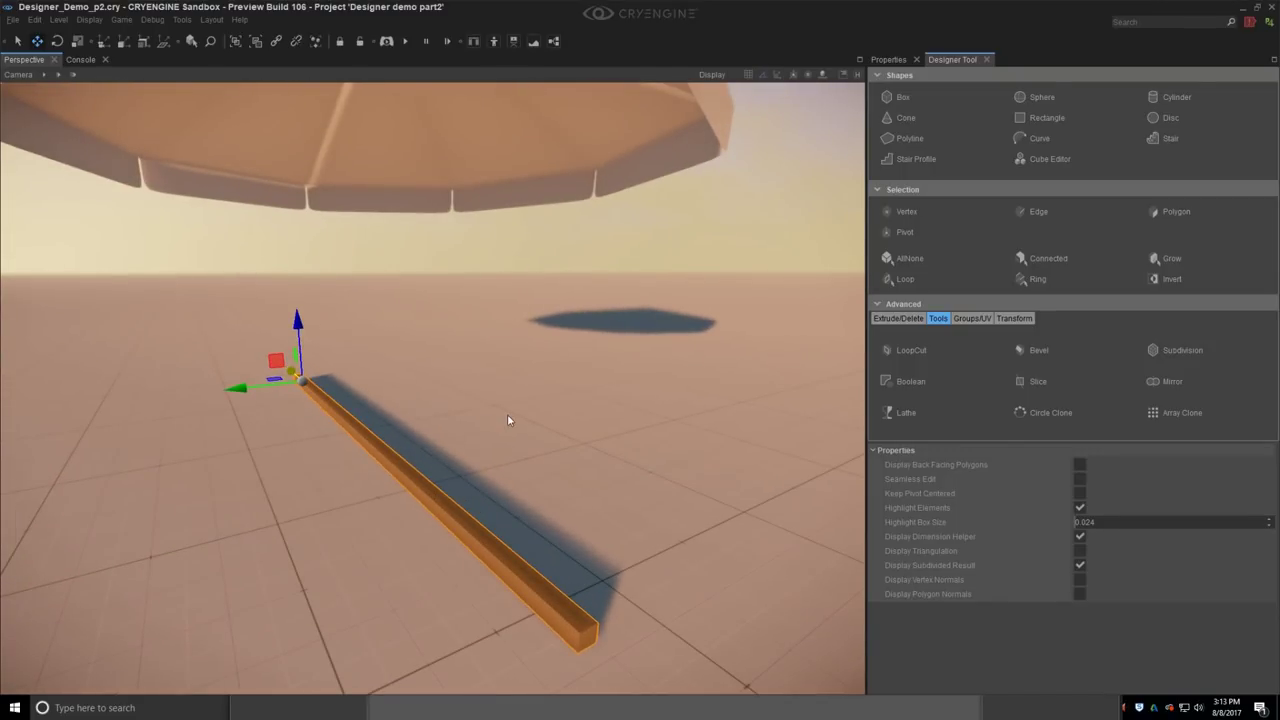
pyautogui.keyDown('alt'); pyautogui.moveTo(507, 414); pyautogui.dragTo(717, 411, button='middle'); pyautogui.keyUp('alt')
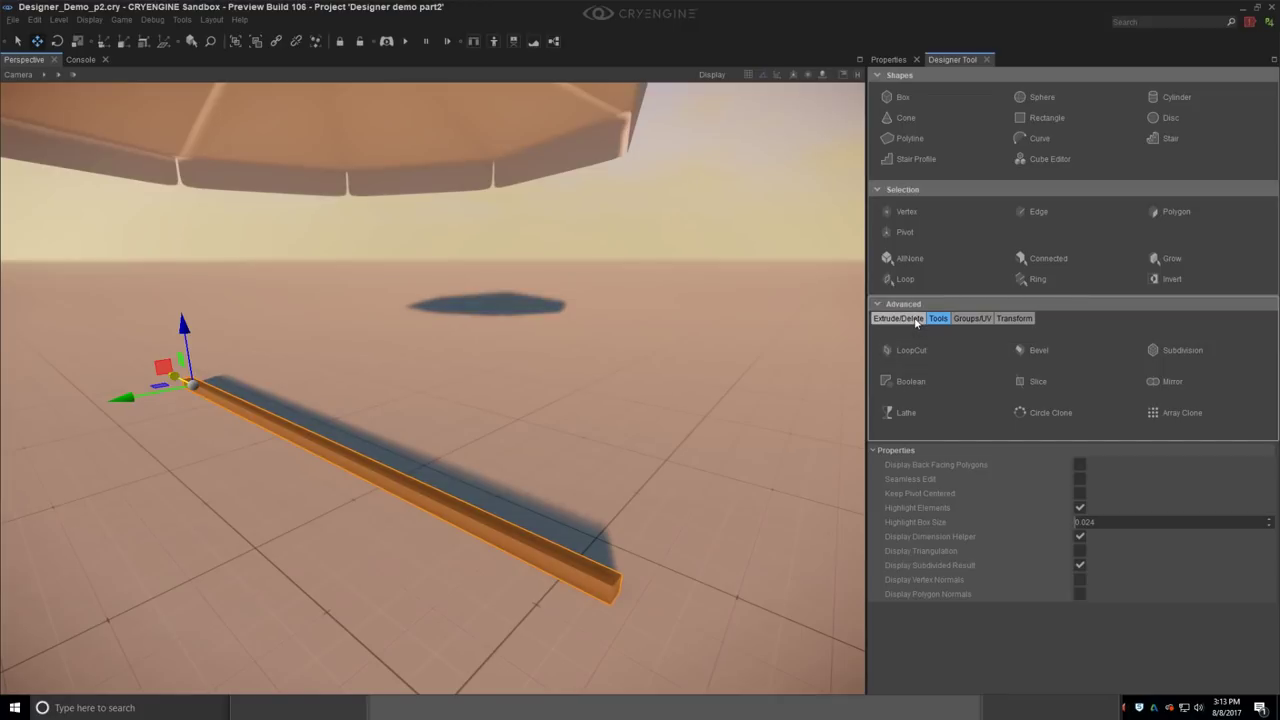
pyautogui.click(908, 233)
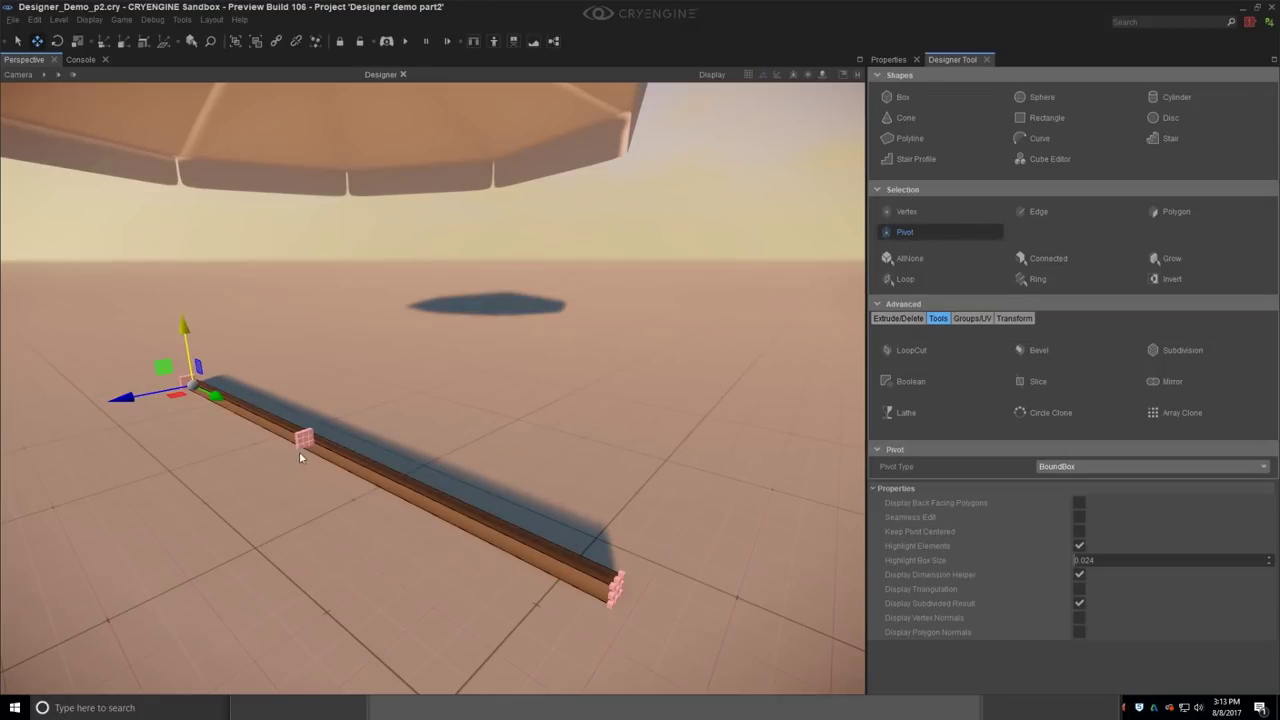
pyautogui.click(306, 446)
pyautogui.moveTo(347, 454); pyautogui.dragTo(339, 450, button='right')
pyautogui.press('Escape')
pyautogui.moveTo(522, 350); pyautogui.dragTo(518, 349, button='right')
# Step: Move the beam up beneath the canopy and adjust its height so it lies under the fabric
pyautogui.click(459, 292)
pyautogui.moveTo(456, 291); pyautogui.dragTo(406, 497, button='right')
pyautogui.moveTo(406, 497); pyautogui.dragTo(376, 355, button='middle')
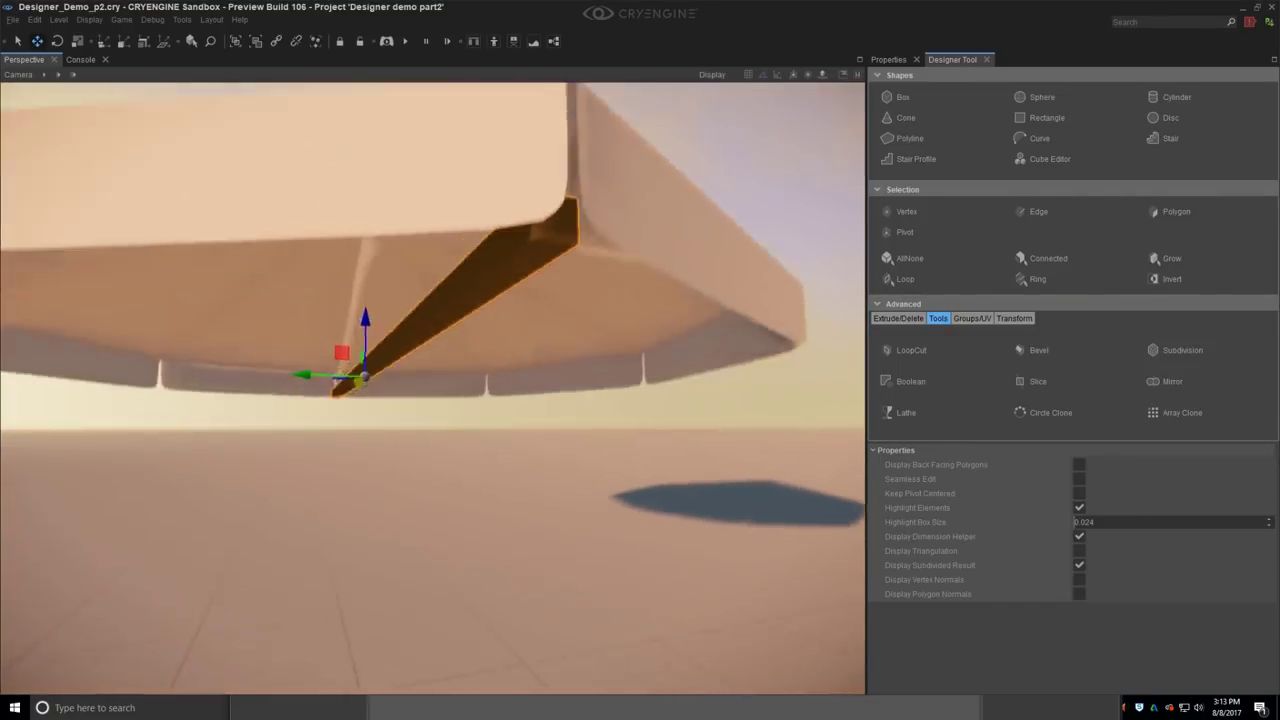
pyautogui.scroll(1, 376, 355)
pyautogui.moveTo(366, 315)
pyautogui.mouseDown()
pyautogui.moveTo(368, 275)
pyautogui.moveTo(366, 295)
pyautogui.mouseUp()
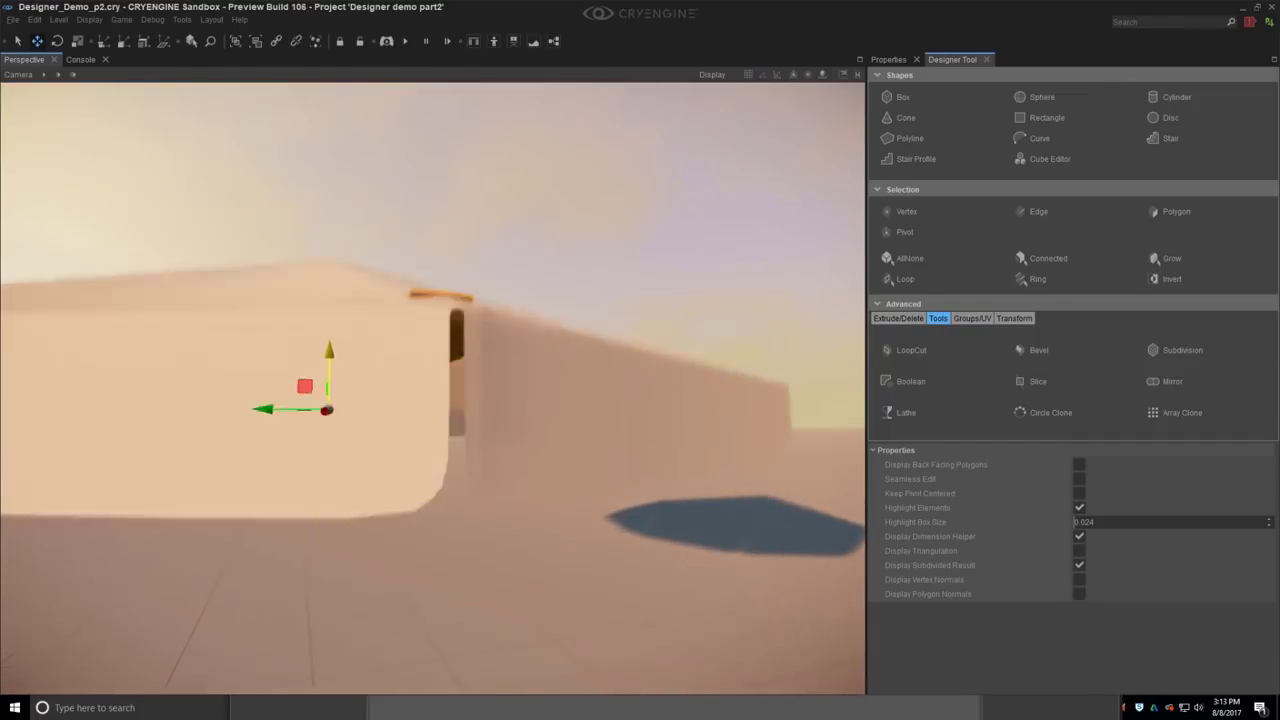
pyautogui.moveTo(366, 330); pyautogui.dragTo(382, 364, button='right')
pyautogui.moveTo(365, 366); pyautogui.dragTo(366, 377)
pyautogui.moveTo(377, 455); pyautogui.dragTo(396, 459, button='right')
# Step: Scale the beam uniformly so it spans the canopy's underside between two opposite corners
pyautogui.press('4')
pyautogui.moveTo(334, 413); pyautogui.dragTo(355, 434)
pyautogui.moveTo(355, 434); pyautogui.dragTo(287, 498, button='right')
pyautogui.moveTo(261, 504); pyautogui.dragTo(260, 506)
pyautogui.moveTo(296, 512); pyautogui.dragTo(325, 612, button='right')
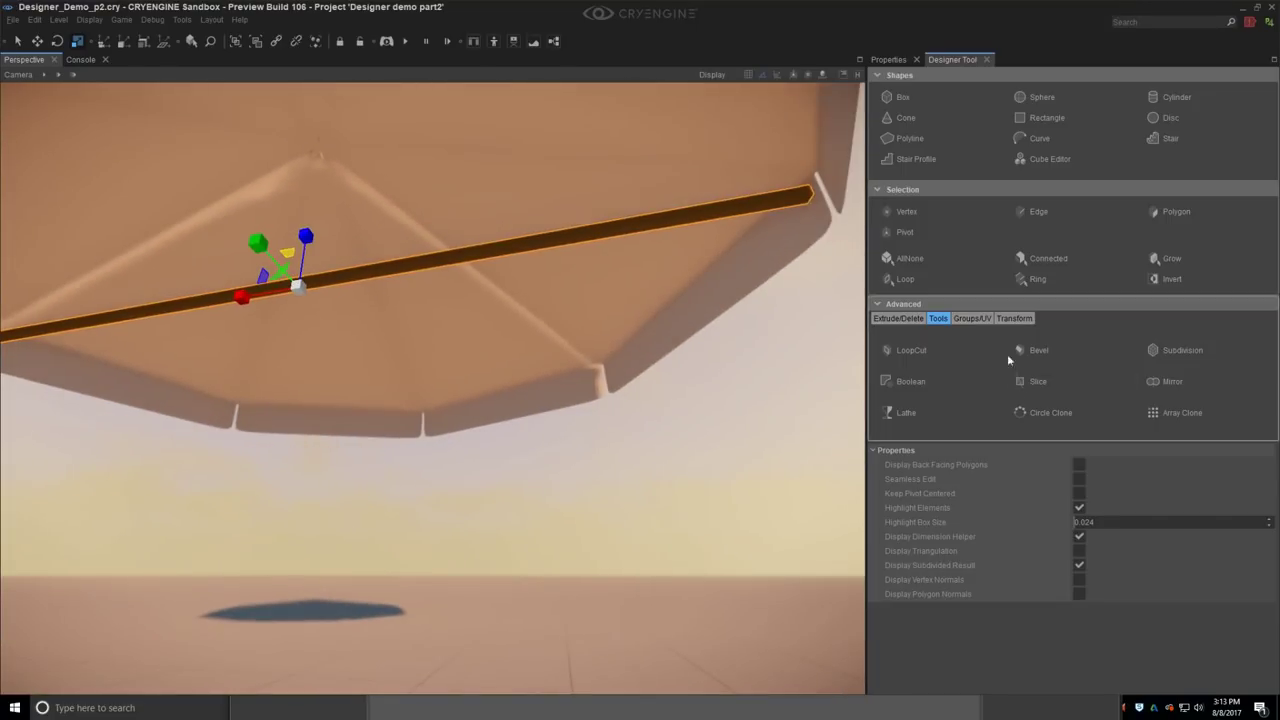
# Step: Add a loop cut at the beam's middle and raise the middle vertices towards the canopy's peak
pyautogui.click(913, 352)
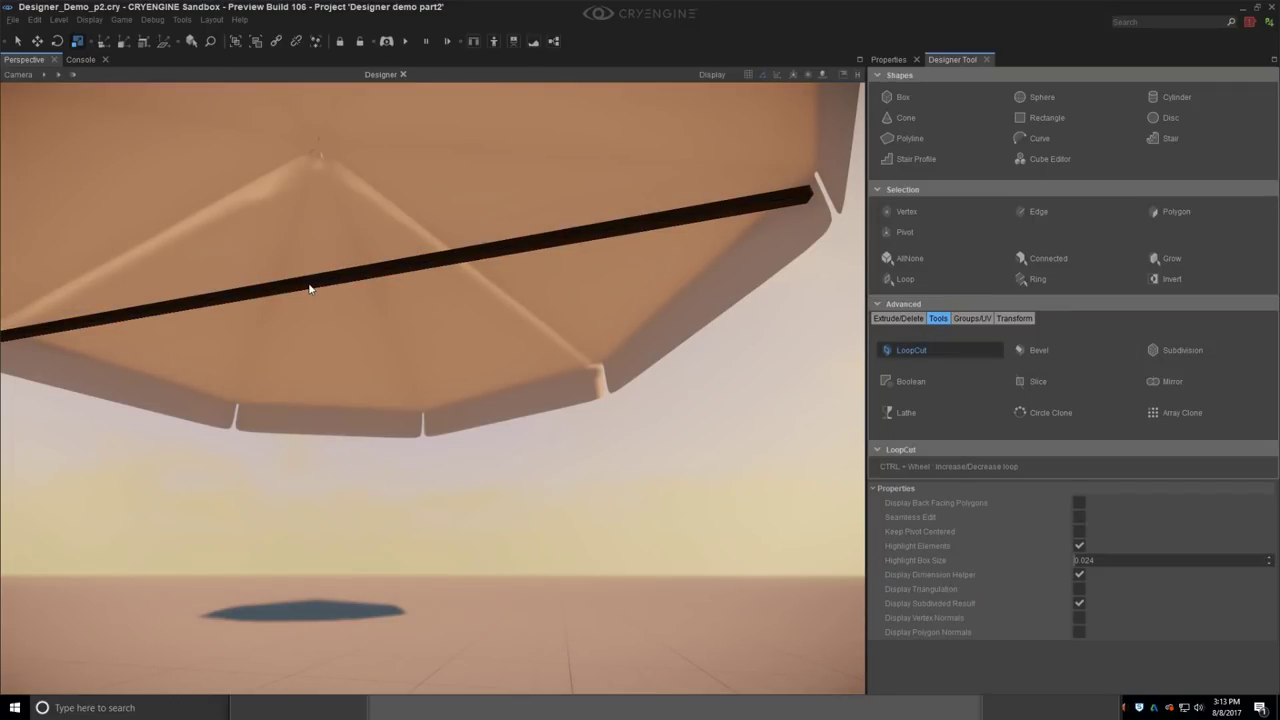
pyautogui.click(355, 286)
pyautogui.click(906, 212)
pyautogui.moveTo(248, 236); pyautogui.dragTo(368, 350)
pyautogui.moveTo(293, 334); pyautogui.dragTo(325, 184)
pyautogui.moveTo(336, 279); pyautogui.dragTo(364, 350, button='right')
pyautogui.moveTo(405, 148); pyautogui.dragTo(405, 144)
pyautogui.press('Escape')
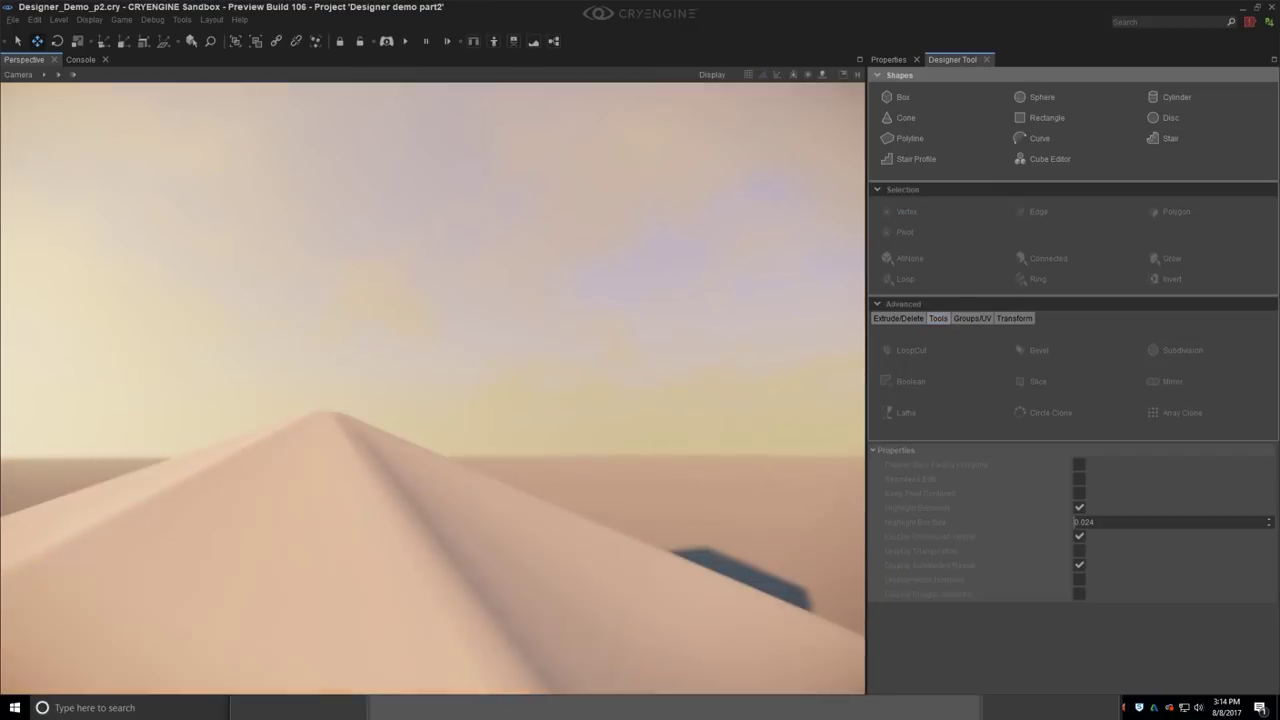
# Step: Reselect the bent beam under the canopy and choose an angle snap of 5 for rotating it
pyautogui.moveTo(425, 355); pyautogui.dragTo(411, 380, button='right')
pyautogui.moveTo(411, 380)
pyautogui.mouseDown(button='middle')
pyautogui.moveTo(385, 384)
pyautogui.moveTo(370, 415)
pyautogui.moveTo(390, 385)
pyautogui.mouseUp(button='middle')
pyautogui.moveTo(390, 385); pyautogui.dragTo(391, 349, button='right')
pyautogui.scroll(6, 394, 351)
pyautogui.click(377, 207)
pyautogui.moveTo(377, 207); pyautogui.dragTo(420, 207, button='middle')
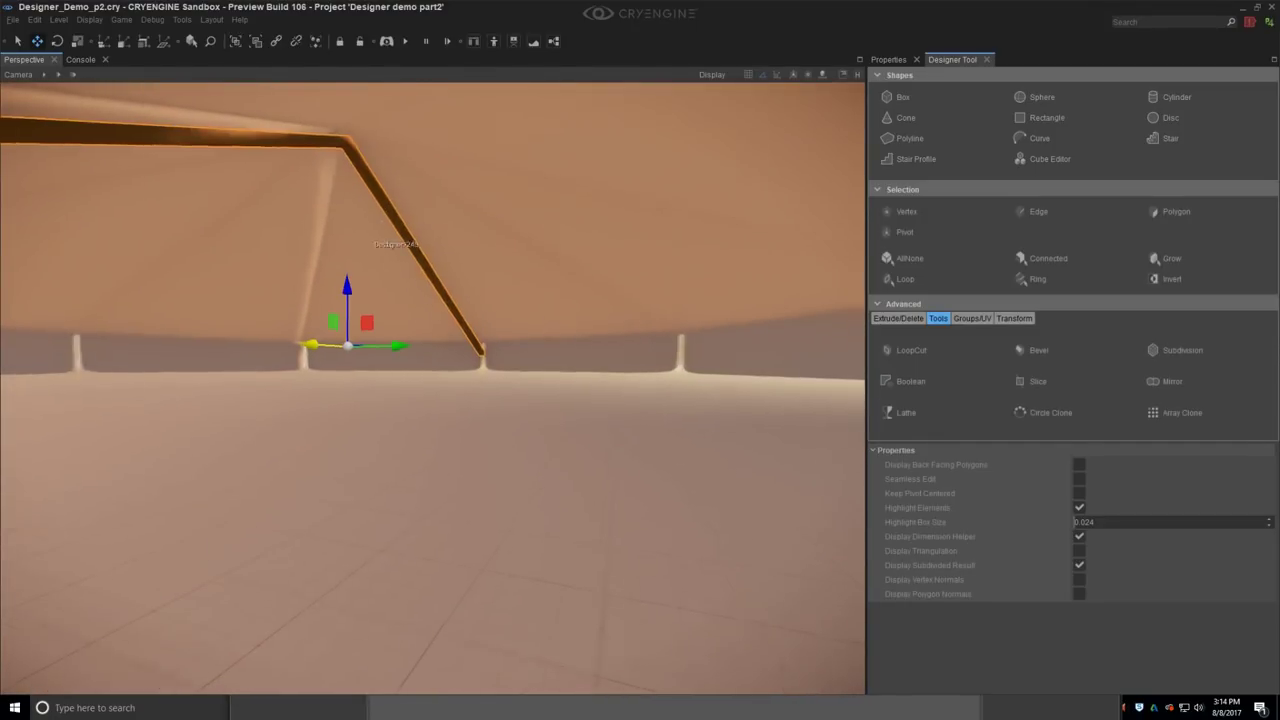
pyautogui.moveTo(420, 207); pyautogui.dragTo(440, 150, button='right')
pyautogui.moveTo(440, 150); pyautogui.dragTo(440, 100, button='middle')
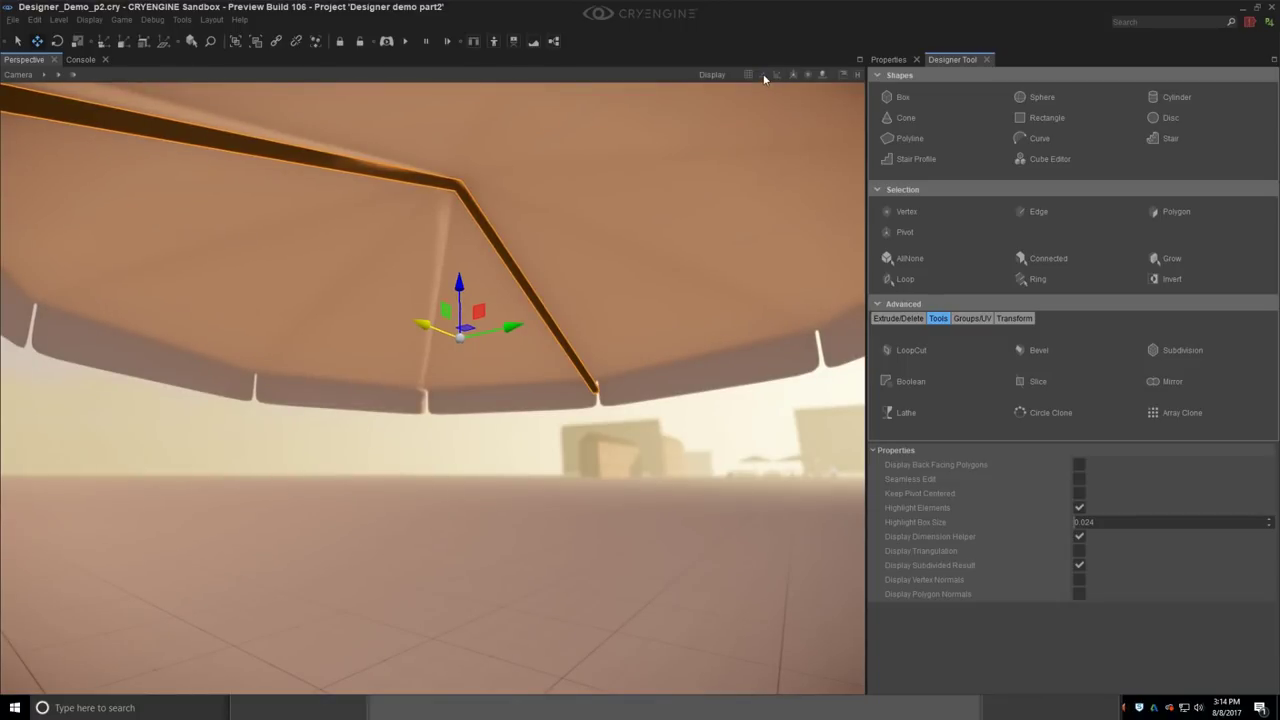
pyautogui.click(764, 76)
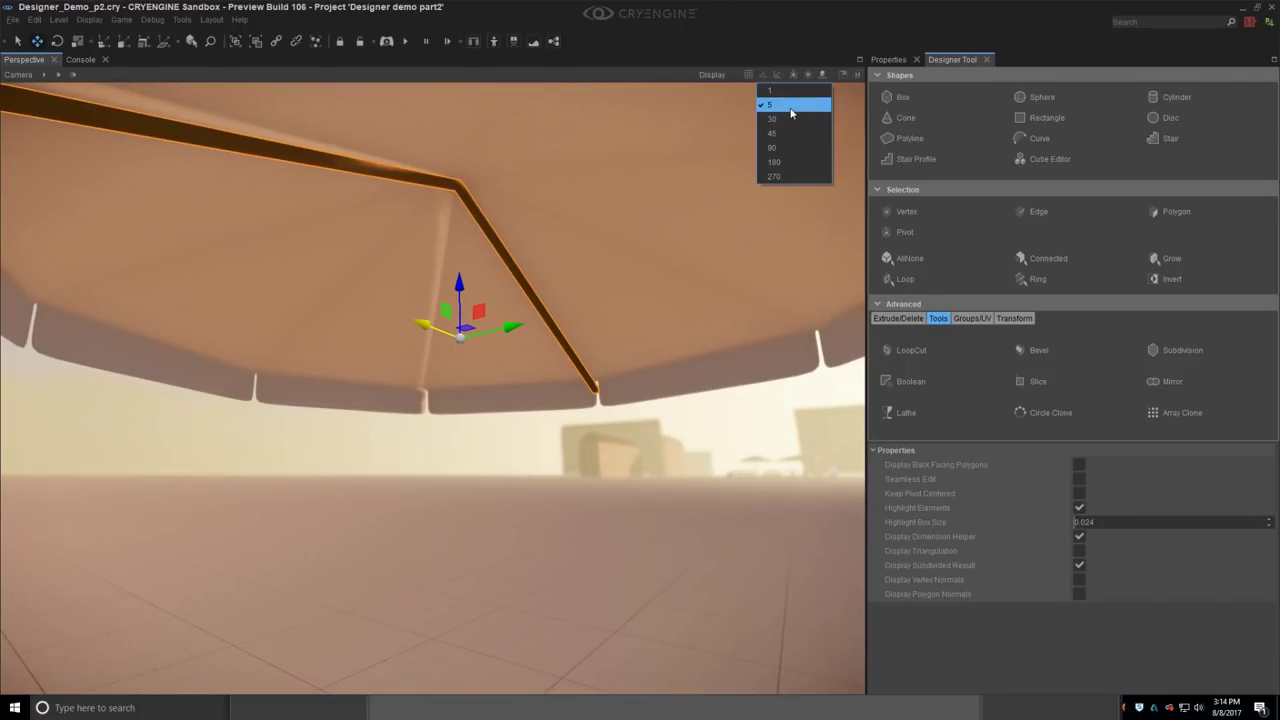
pyautogui.click(790, 106)
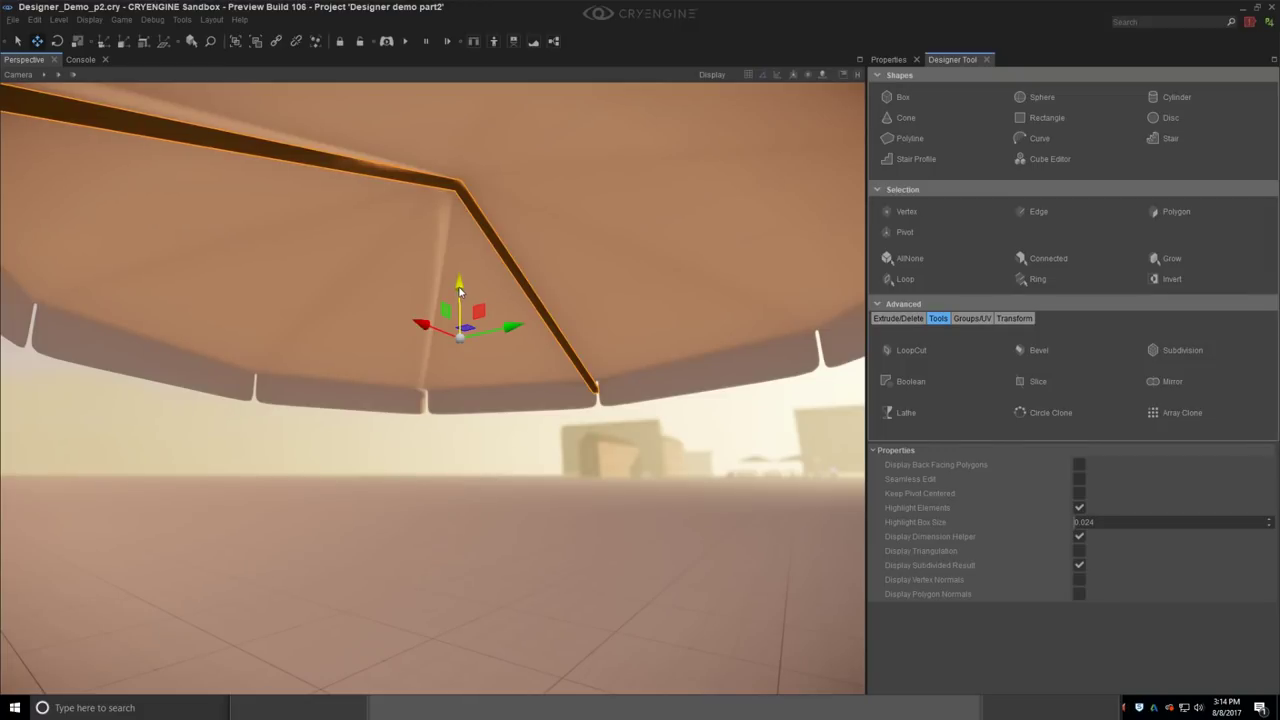
pyautogui.press('3')
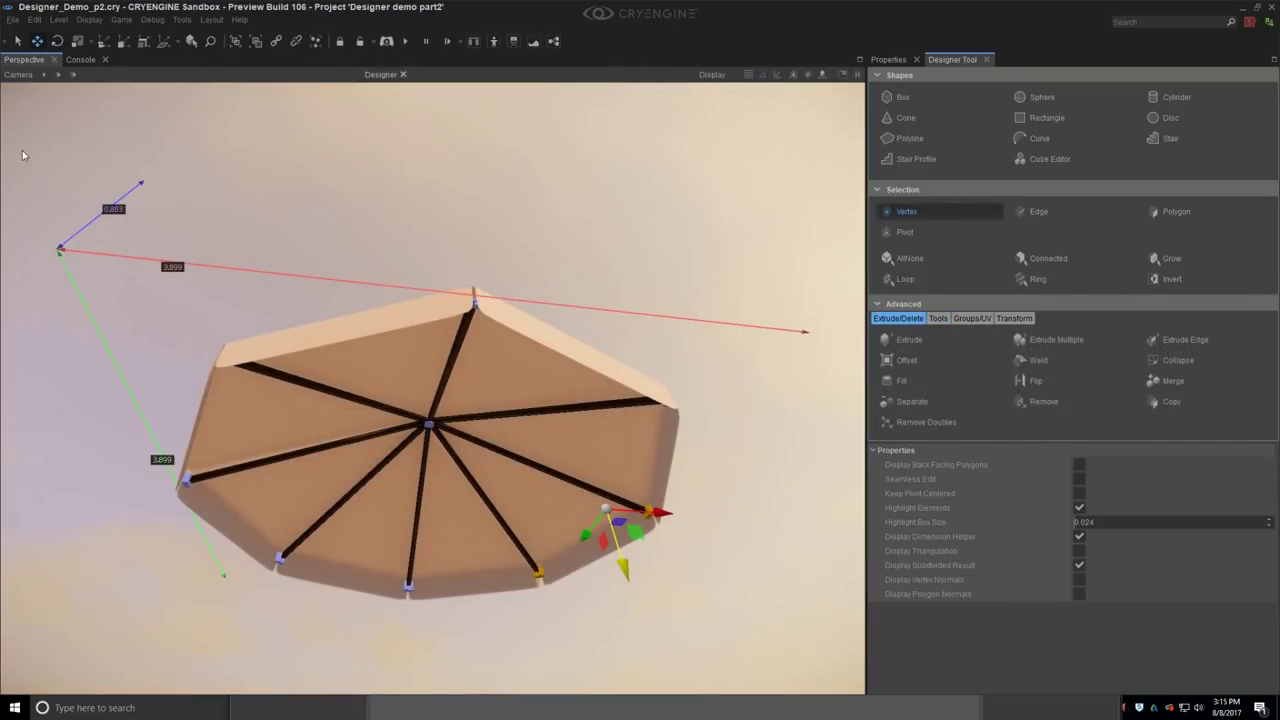
# Step: Select the ribs' outer end vertices without the central hub, shift them slightly under the canopy's rim, and leave vertex editing
pyautogui.moveTo(22, 155); pyautogui.dragTo(612, 565)
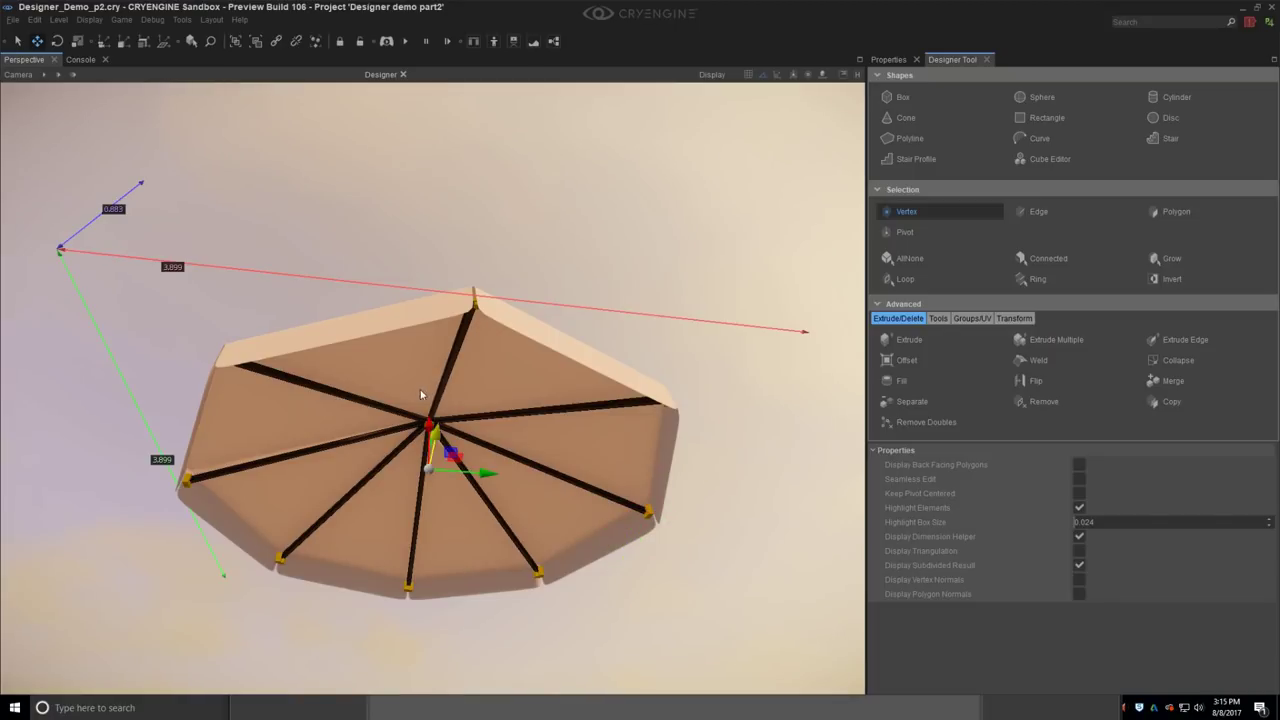
pyautogui.moveTo(390, 384); pyautogui.dragTo(483, 488)
pyautogui.moveTo(464, 473); pyautogui.dragTo(391, 346, button='right')
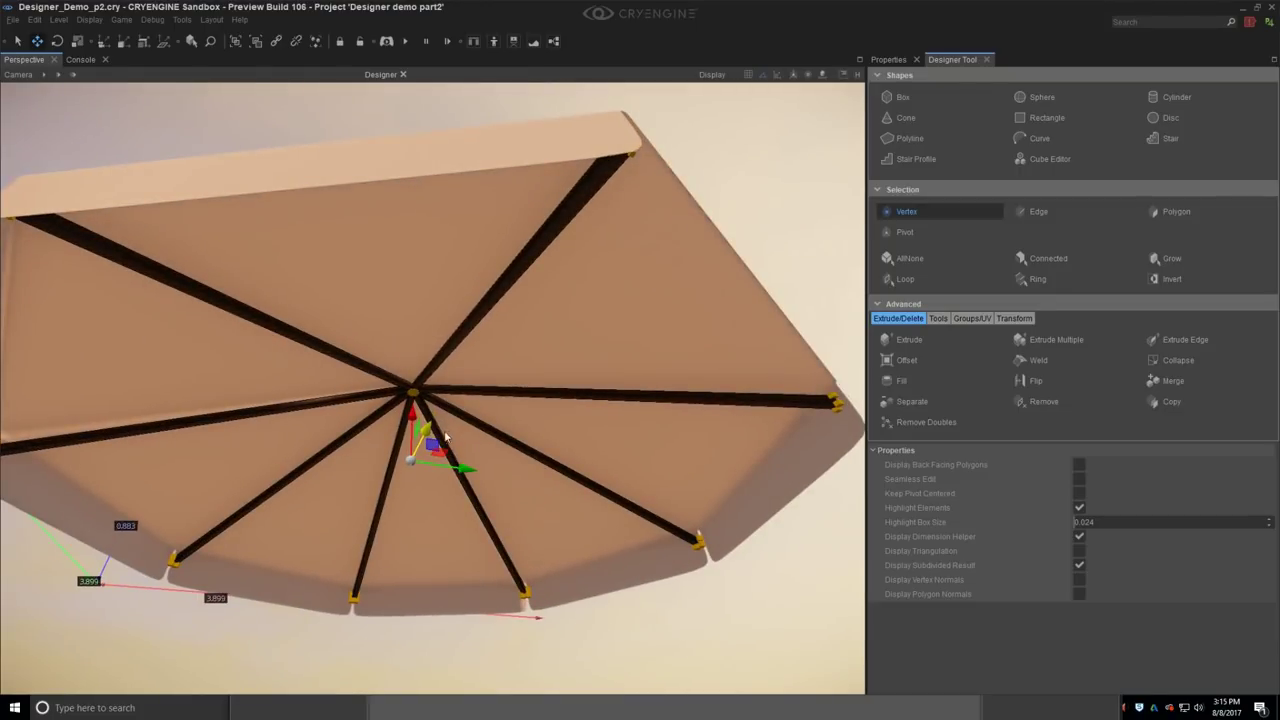
pyautogui.keyDown('ctrl'); pyautogui.moveTo(388, 346); pyautogui.dragTo(428, 439); pyautogui.keyUp('ctrl')
pyautogui.moveTo(428, 439); pyautogui.dragTo(565, 474, button='right')
pyautogui.moveTo(485, 370); pyautogui.dragTo(172, 390, button='right')
pyautogui.moveTo(59, 391)
pyautogui.mouseDown()
pyautogui.moveTo(61, 379)
pyautogui.moveTo(58, 392)
pyautogui.mouseUp()
pyautogui.moveTo(137, 381); pyautogui.dragTo(125, 415, button='right')
pyautogui.moveTo(388, 384); pyautogui.dragTo(427, 355, button='right')
pyautogui.scroll(2, 405, 406)
pyautogui.press('Escape')
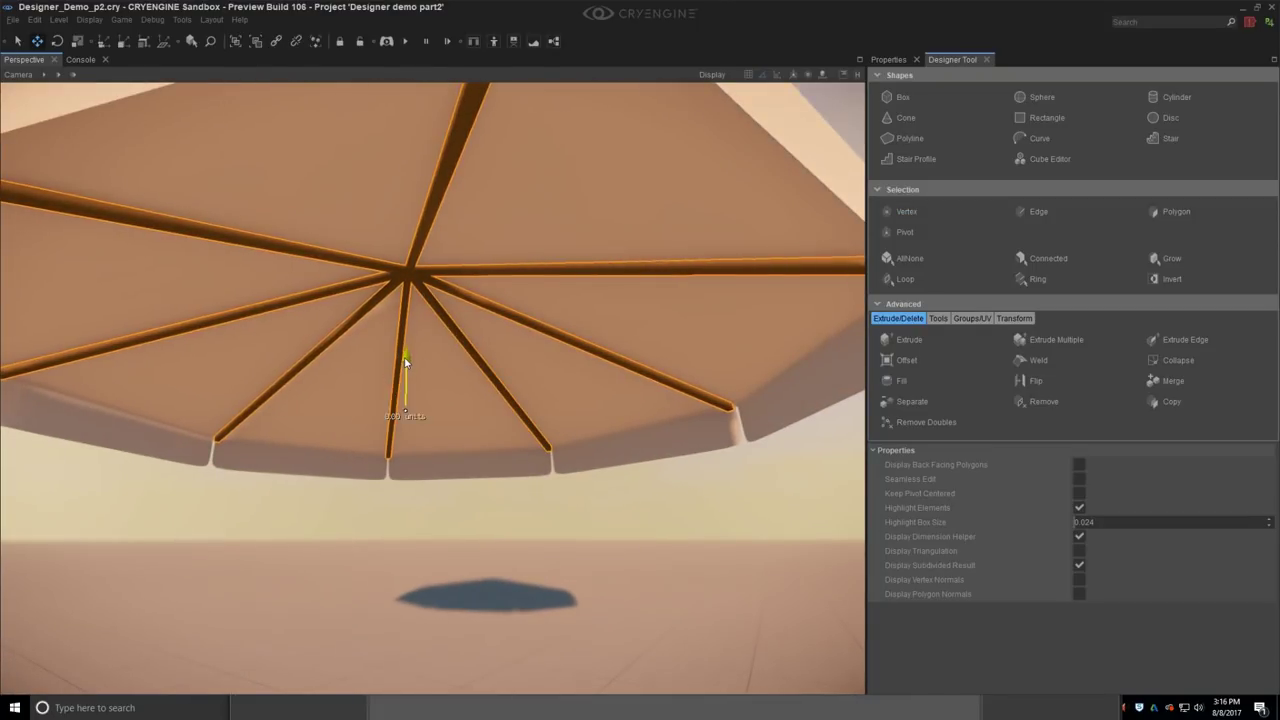
# Step: Duplicate the rib frame downward and scale the copy uniformly to about 2.12 wide for the supporting struts
pyautogui.moveTo(405, 362); pyautogui.dragTo(408, 450)
pyautogui.press('s')
pyautogui.moveTo(427, 409); pyautogui.dragTo(412, 401, button='right')
pyautogui.press('4')
pyautogui.moveTo(366, 428)
pyautogui.mouseDown()
pyautogui.moveTo(370, 458)
pyautogui.moveTo(368, 440)
pyautogui.mouseUp()
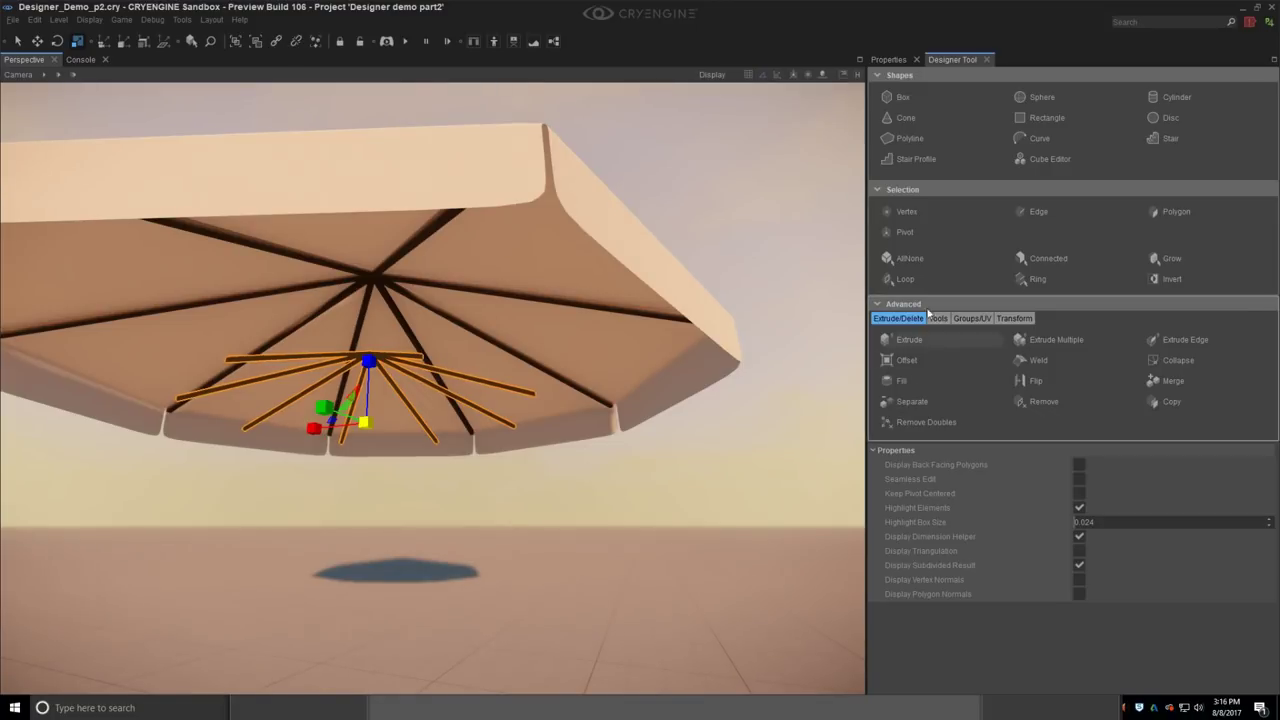
# Step: Select the struts' outer end vertices without their hub and raise them to meet the canopy ribs
pyautogui.click(907, 213)
pyautogui.moveTo(359, 355)
pyautogui.mouseDown(button='middle')
pyautogui.moveTo(461, 378)
pyautogui.moveTo(356, 341)
pyautogui.mouseUp(button='middle')
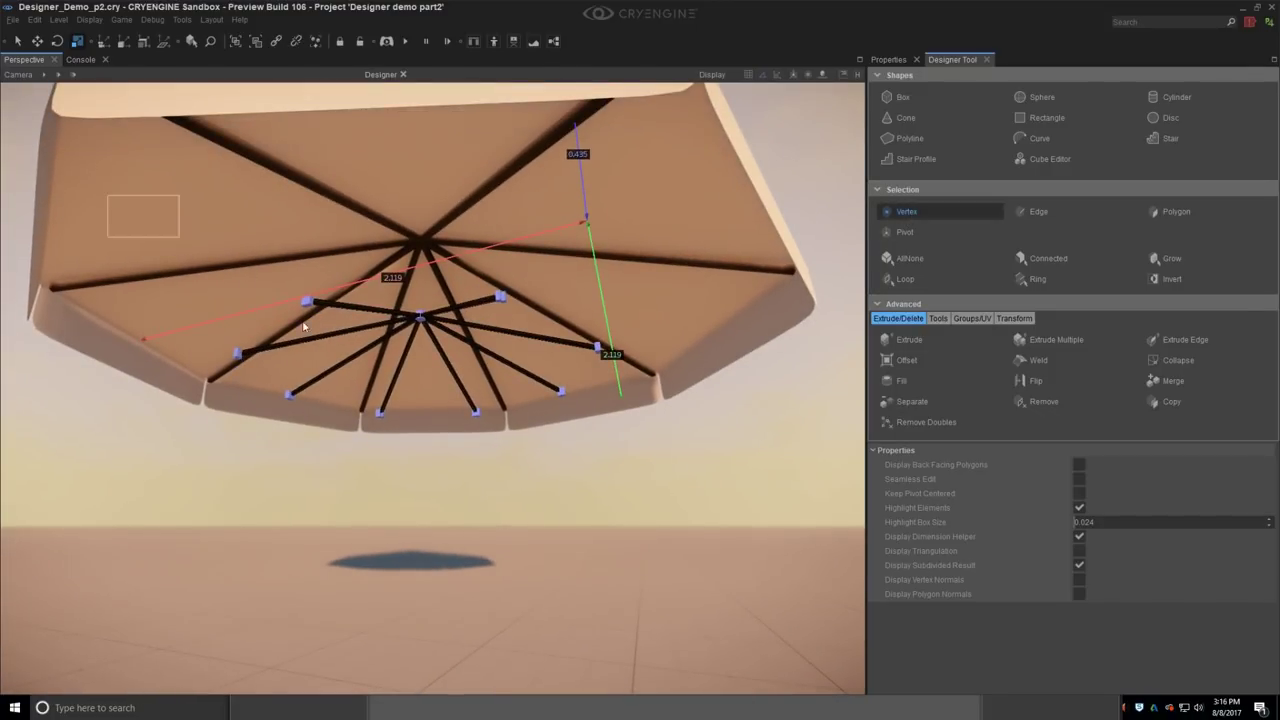
pyautogui.moveTo(303, 326); pyautogui.dragTo(766, 554)
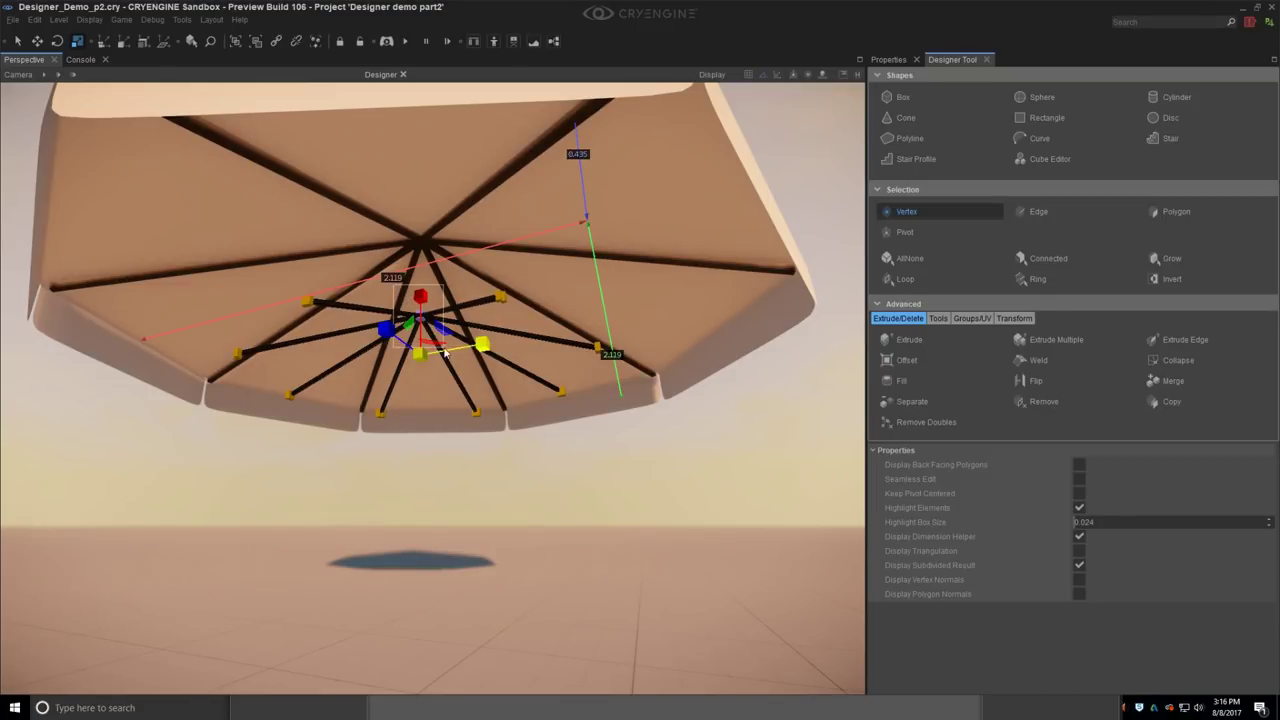
pyautogui.keyDown('alt'); pyautogui.moveTo(446, 350); pyautogui.dragTo(438, 247); pyautogui.keyUp('alt')
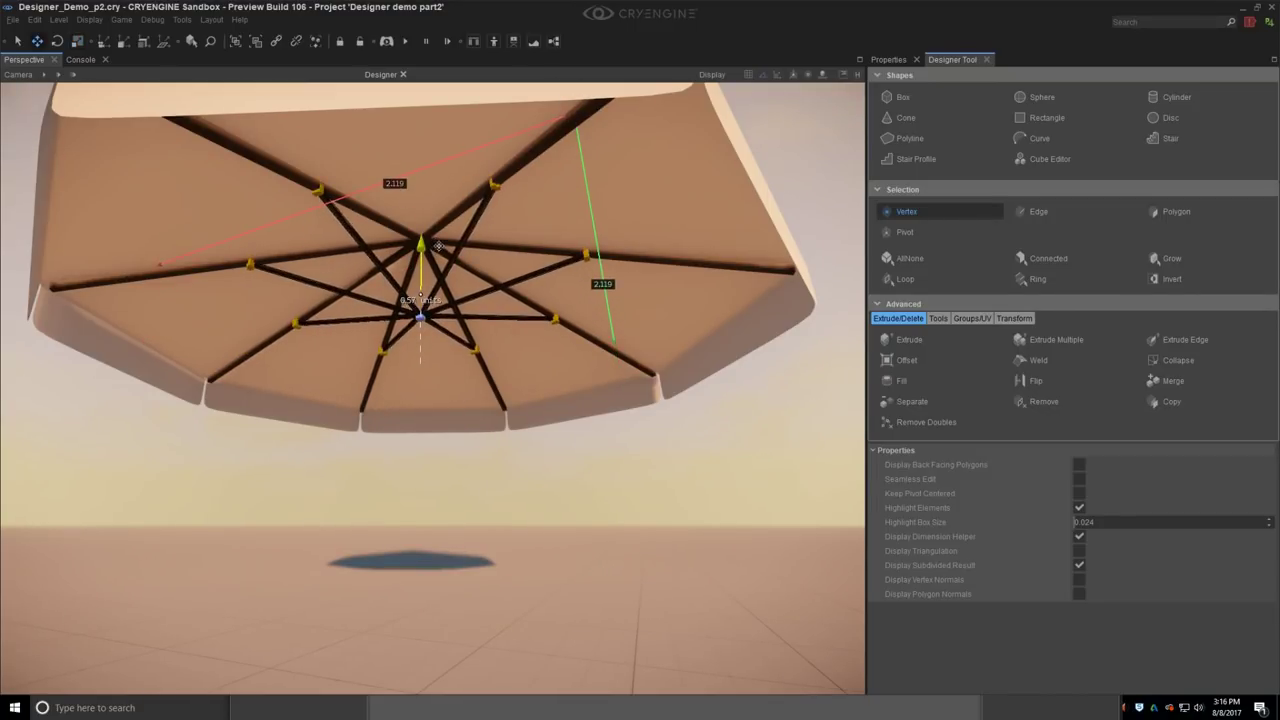
pyautogui.moveTo(438, 245); pyautogui.dragTo(438, 245)
pyautogui.moveTo(419, 284); pyautogui.dragTo(419, 291, button='right')
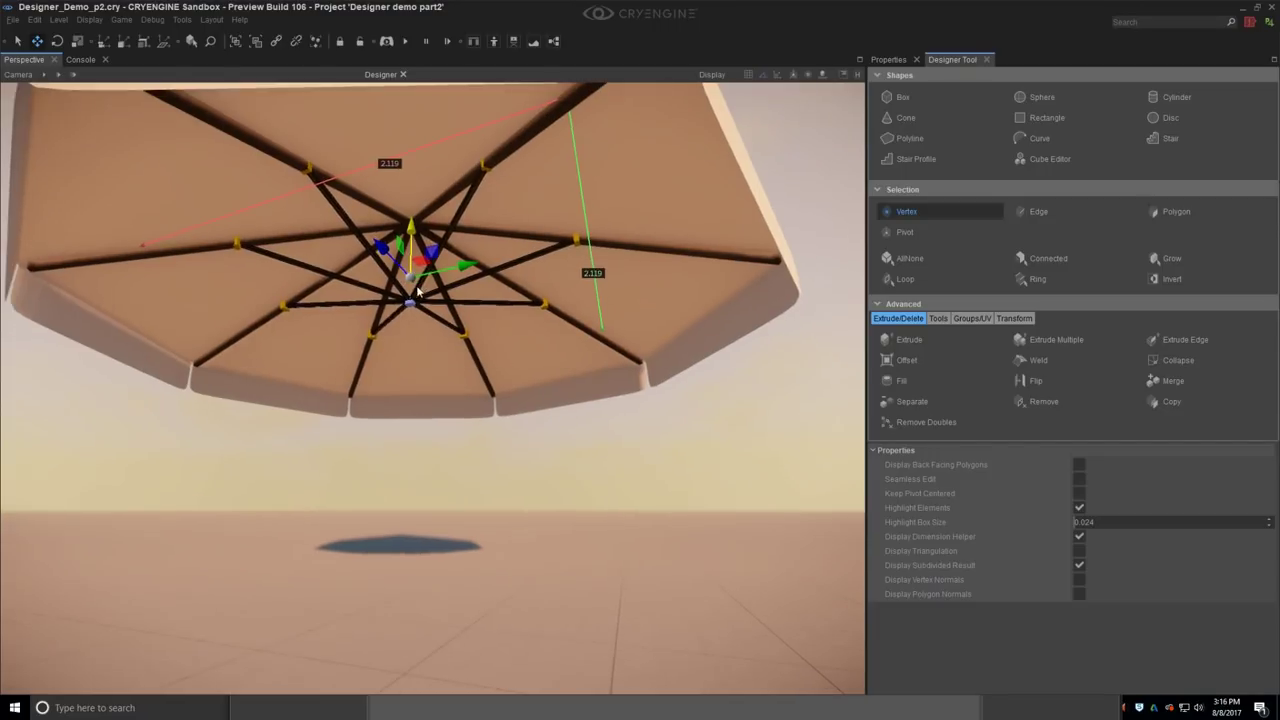
pyautogui.press('Escape')
# Step: Move the strut frame's pivot to the bounding-box point at its central hub
pyautogui.scroll(2, 476, 418)
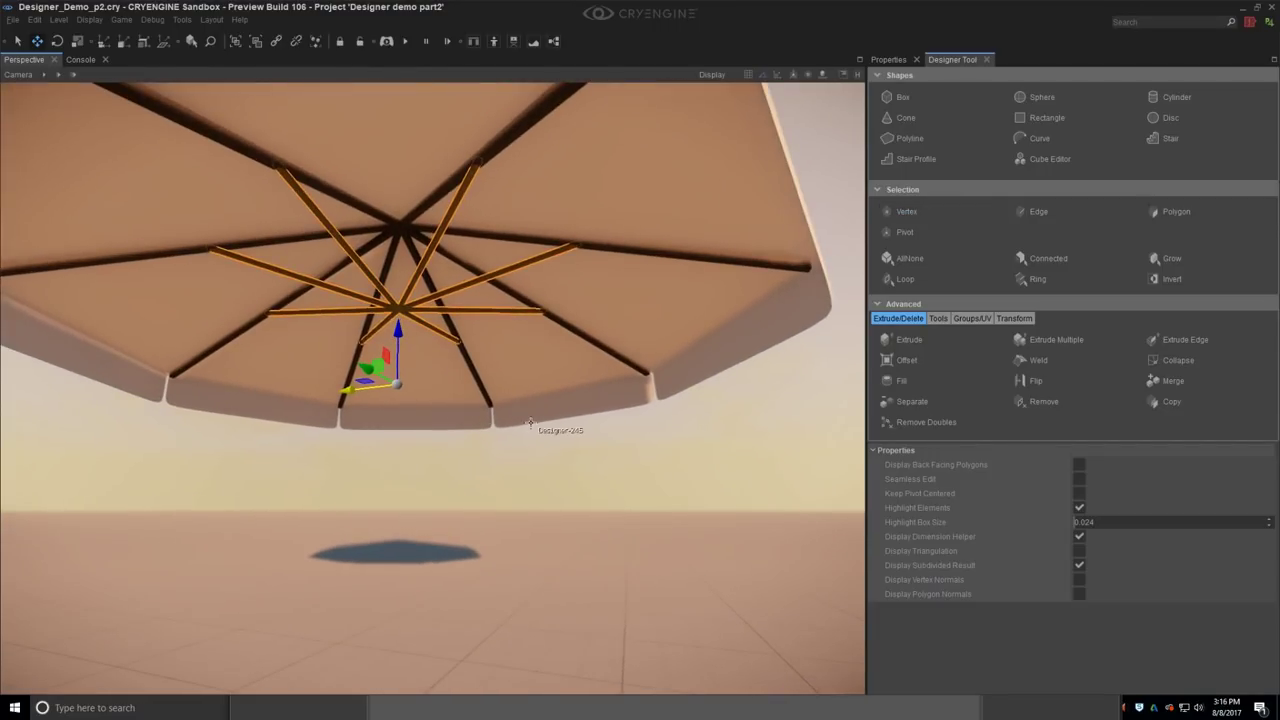
pyautogui.moveTo(524, 440); pyautogui.dragTo(520, 475, button='middle')
pyautogui.moveTo(520, 475); pyautogui.dragTo(512, 481, button='right')
pyautogui.press('r')
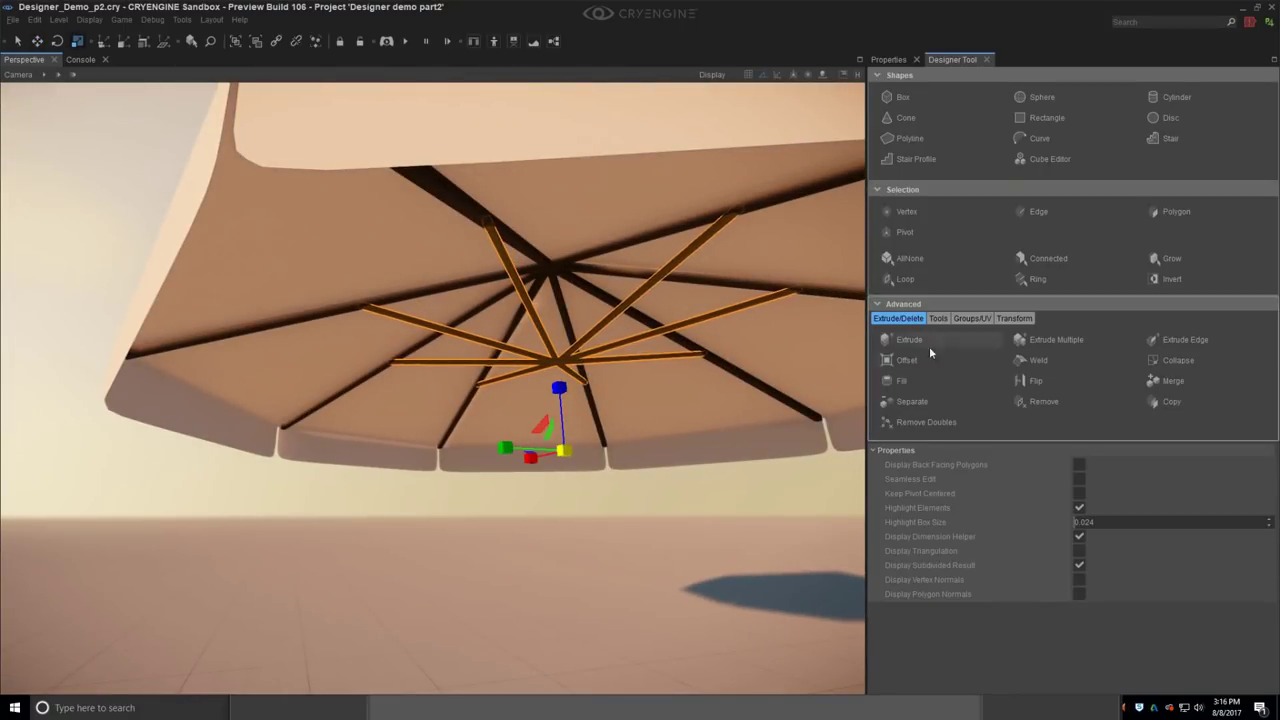
pyautogui.click(905, 231)
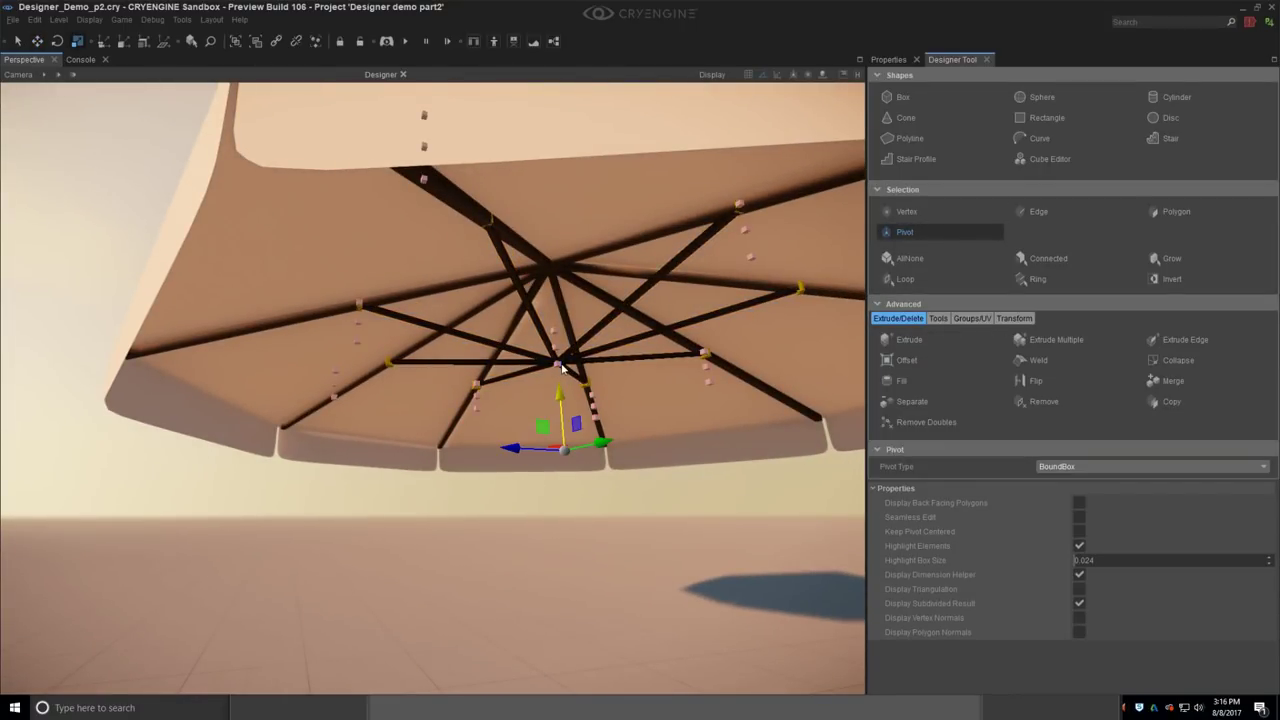
pyautogui.press('Escape')
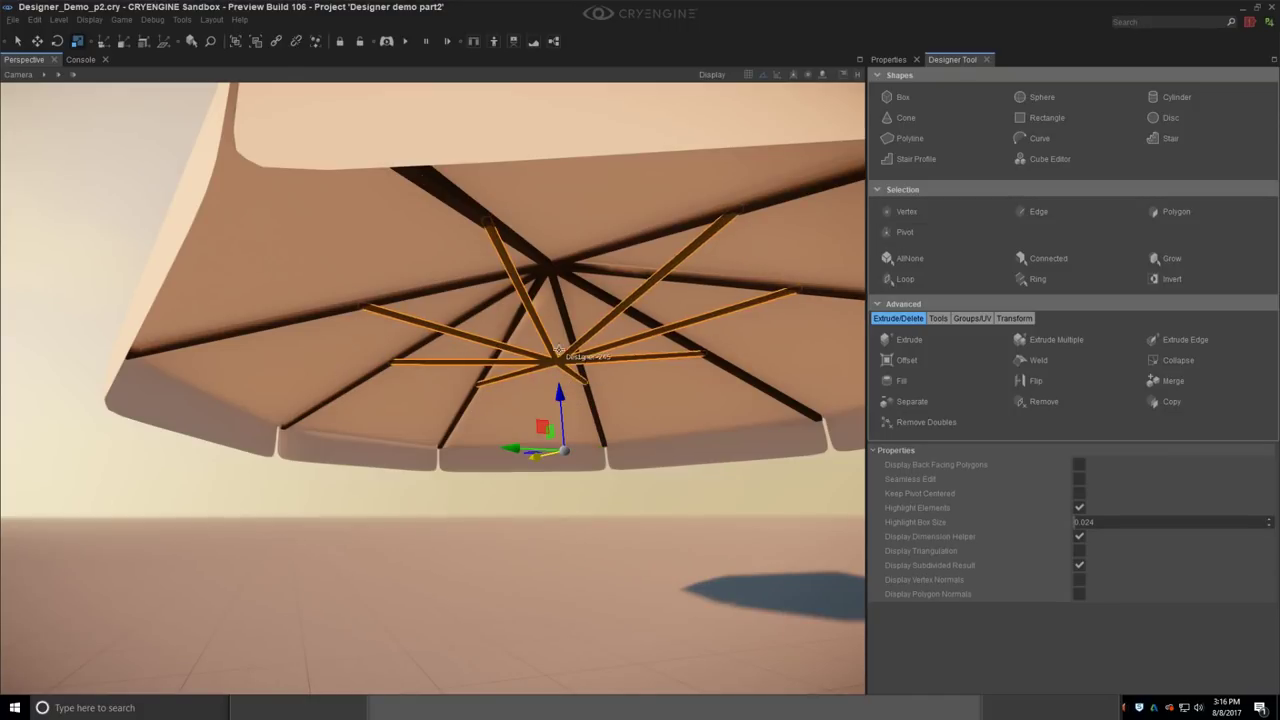
pyautogui.click(905, 232)
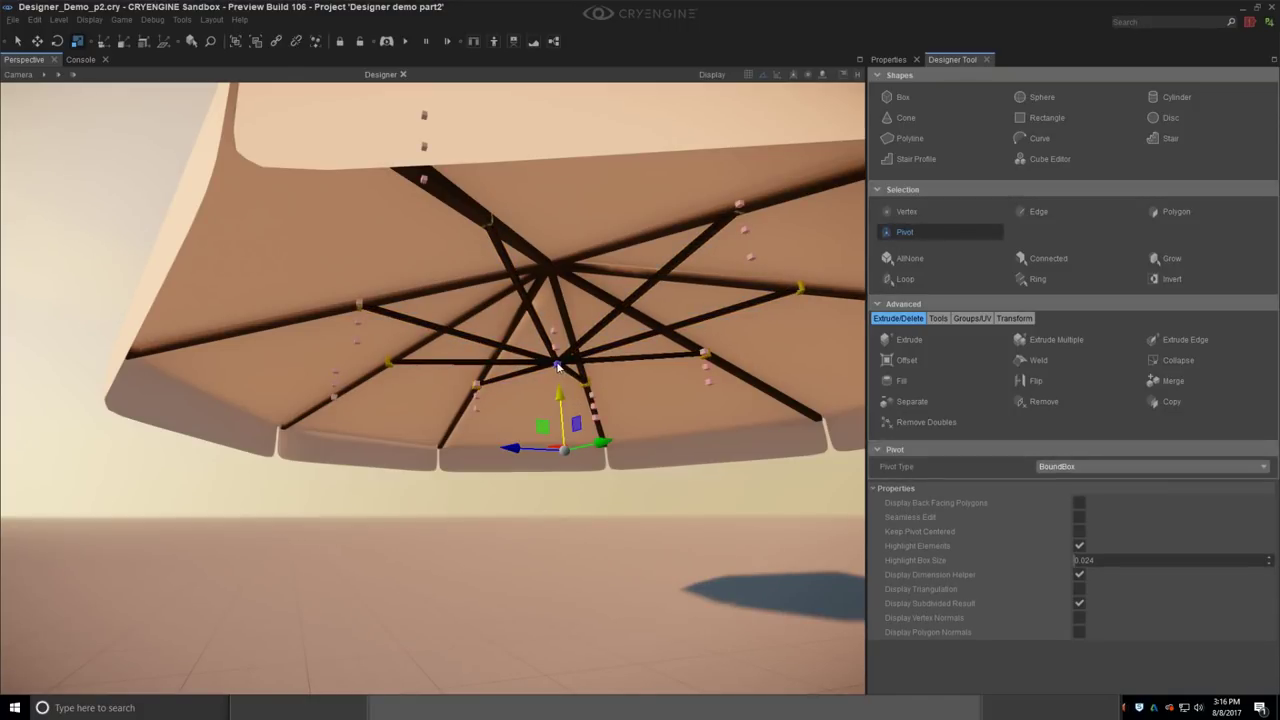
pyautogui.moveTo(558, 367); pyautogui.dragTo(603, 402, button='right')
pyautogui.moveTo(534, 400); pyautogui.dragTo(541, 436, button='middle')
pyautogui.moveTo(522, 394); pyautogui.dragTo(492, 394, button='middle')
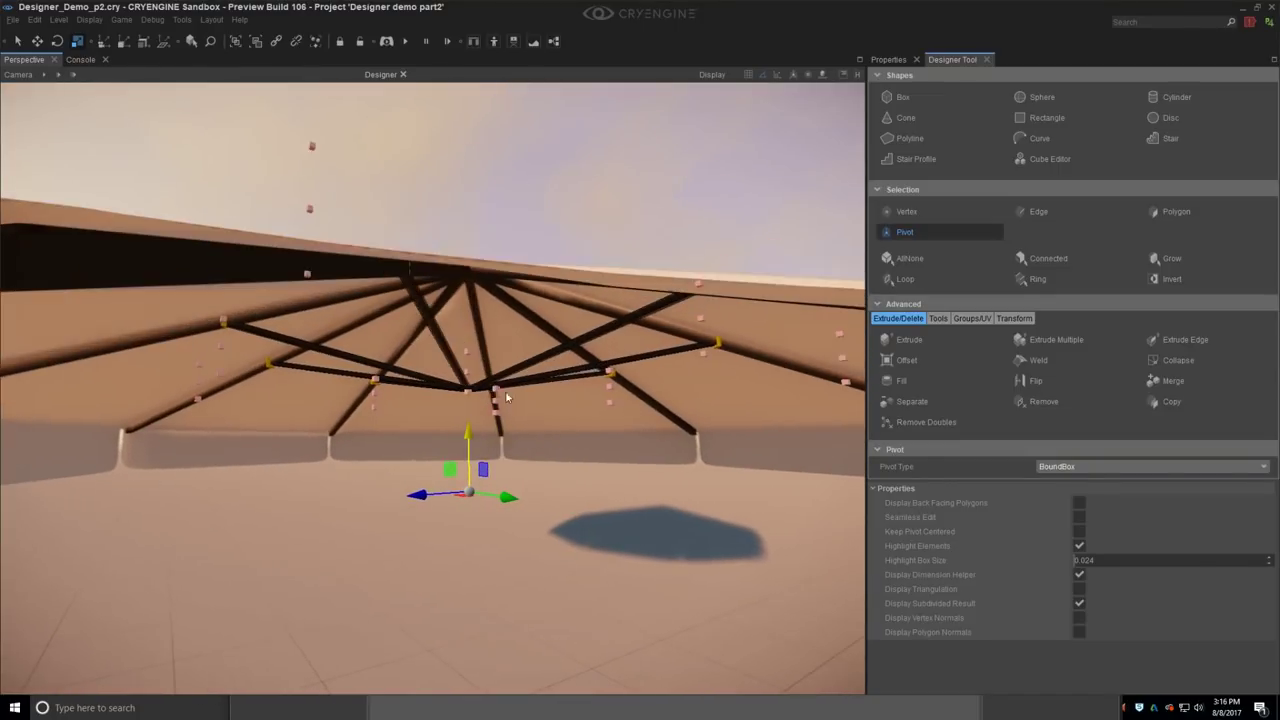
pyautogui.click(468, 398)
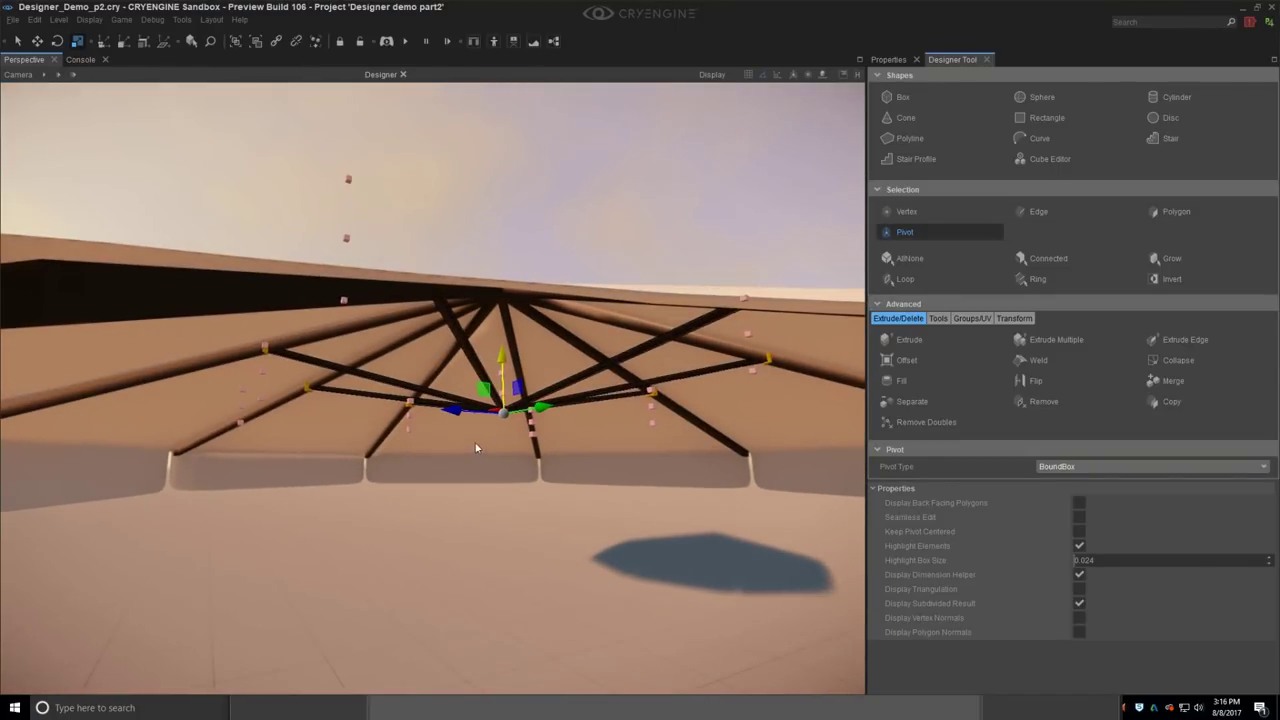
pyautogui.press('Escape')
# Step: Scale the strut frame down uniformly around its hub and raise it until the strut ends meet the canopy ribs
pyautogui.moveTo(507, 418); pyautogui.dragTo(504, 422)
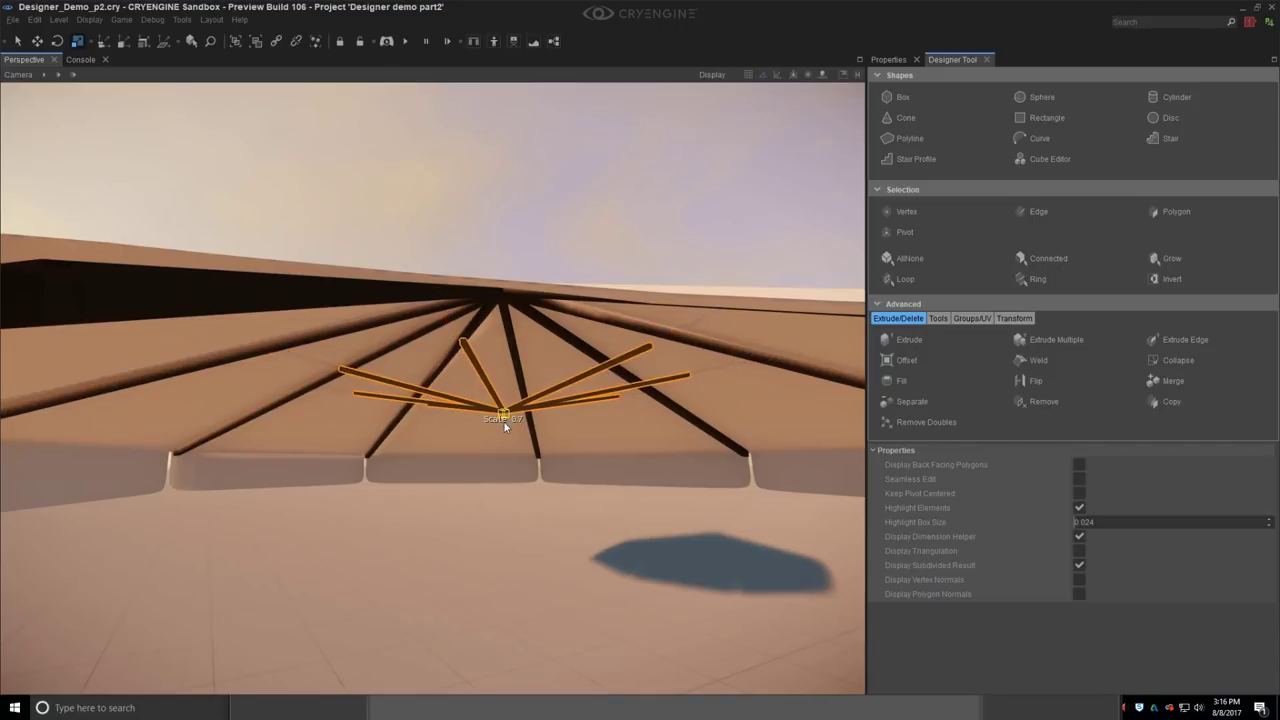
pyautogui.press('w')
pyautogui.moveTo(507, 358); pyautogui.dragTo(508, 322)
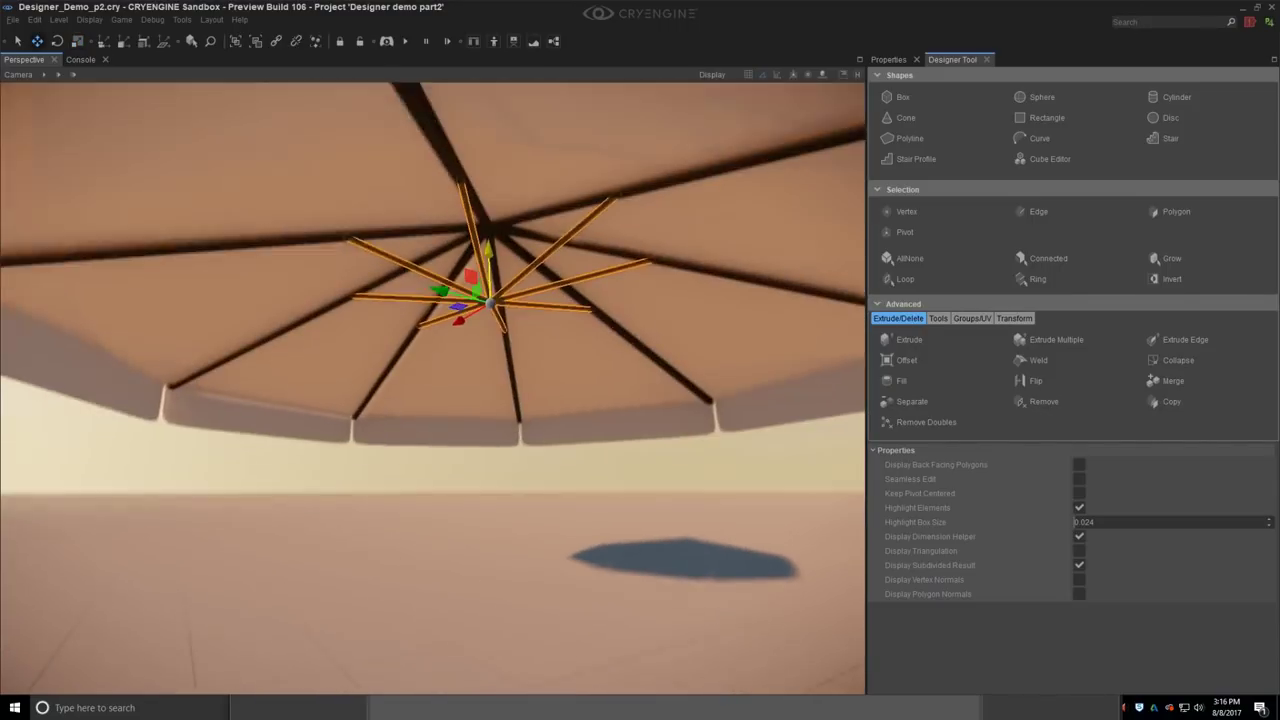
# Step: Draw a cylinder with 48 subdivisions on the ground for the parasol base, about 0.52 in radius and 0.125 high
pyautogui.press('Escape')
pyautogui.scroll(-5, 534, 374)
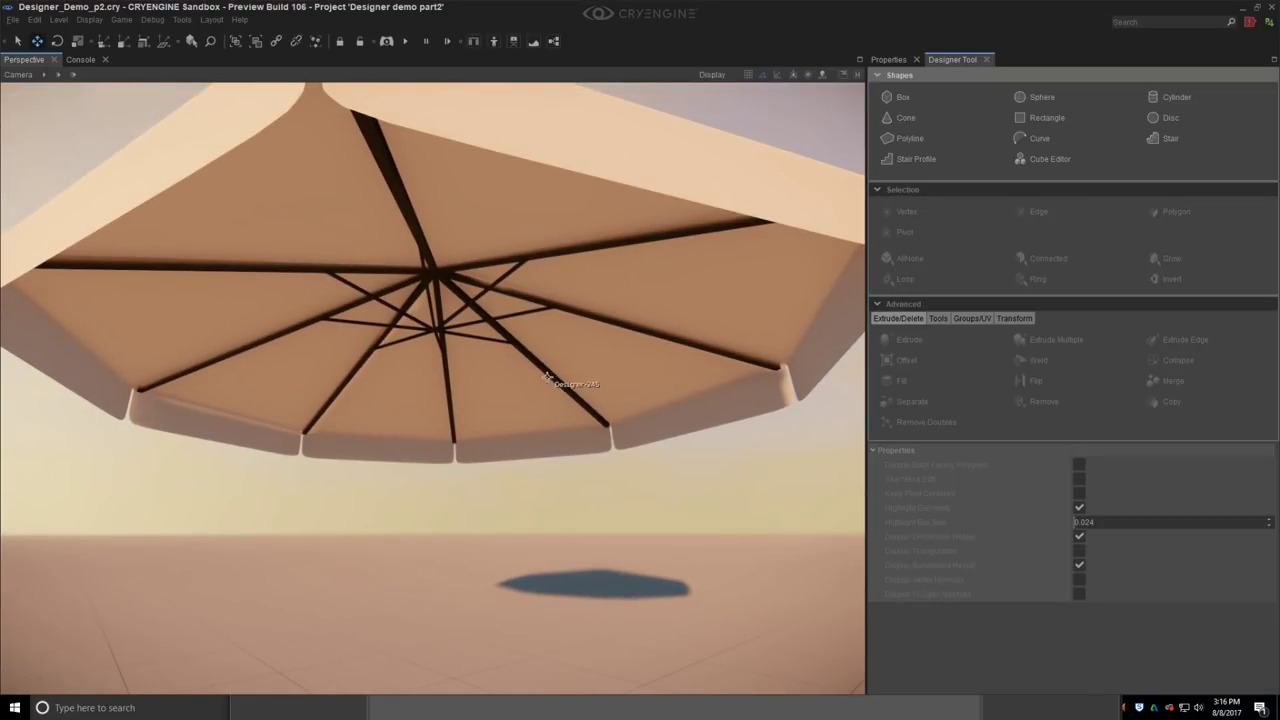
pyautogui.moveTo(547, 379); pyautogui.dragTo(568, 397, button='right')
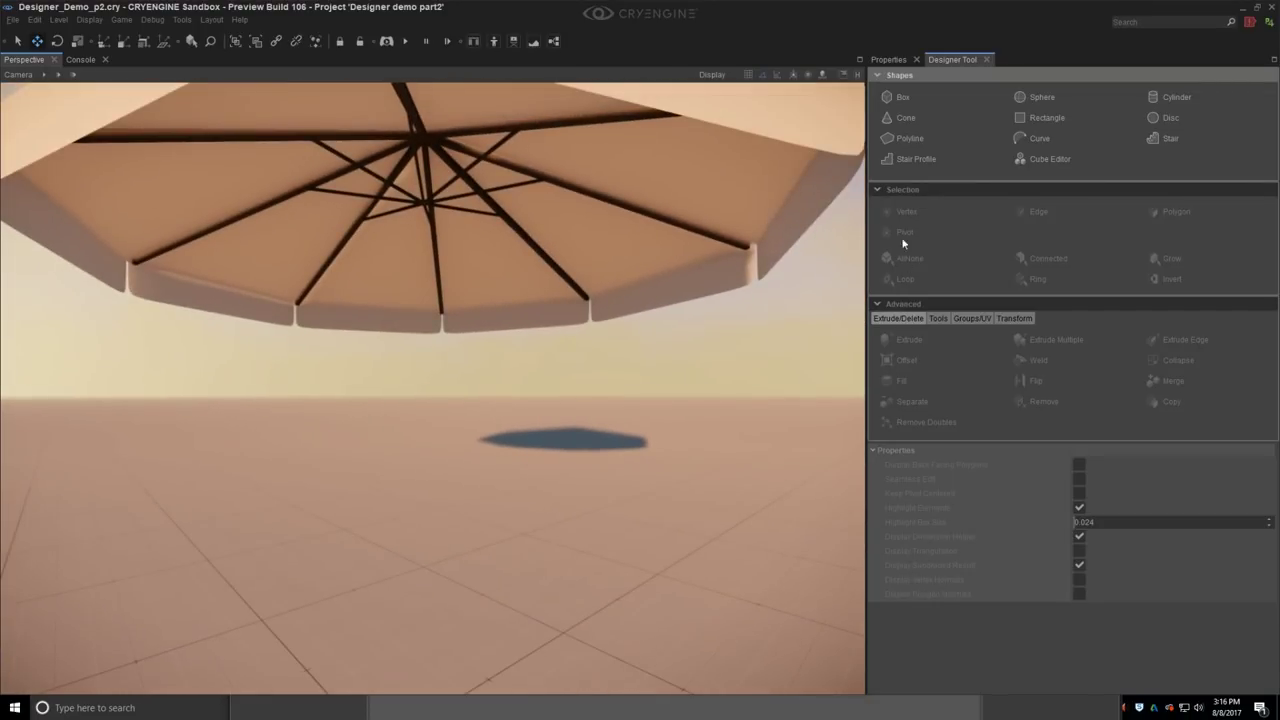
pyautogui.click(1177, 97)
pyautogui.moveTo(523, 463); pyautogui.dragTo(486, 471, button='right')
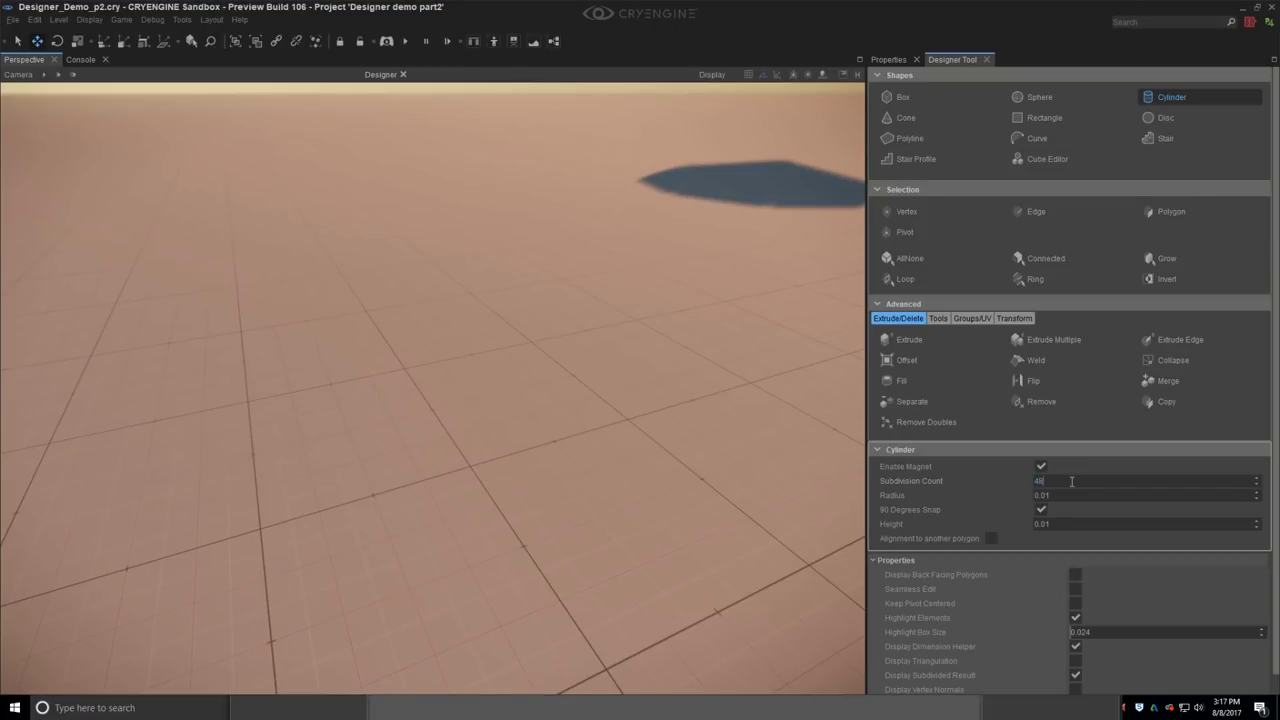
pyautogui.press('Return')
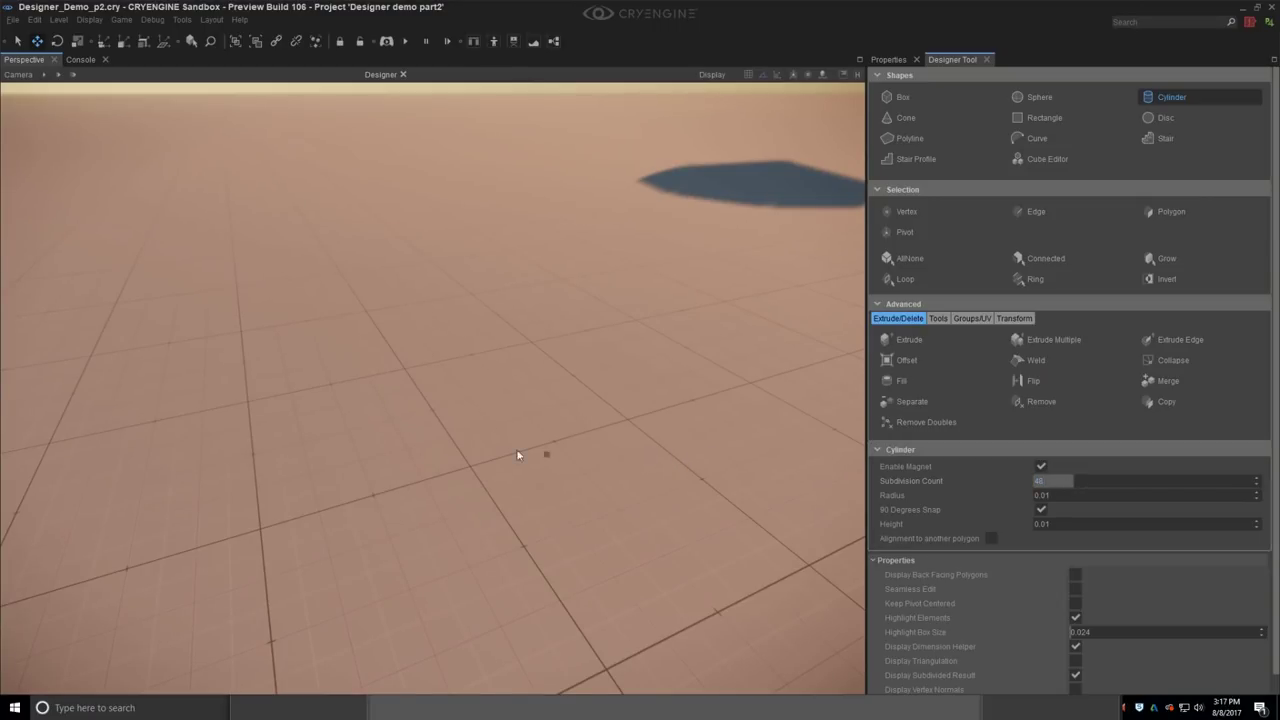
pyautogui.moveTo(473, 446); pyautogui.dragTo(482, 470)
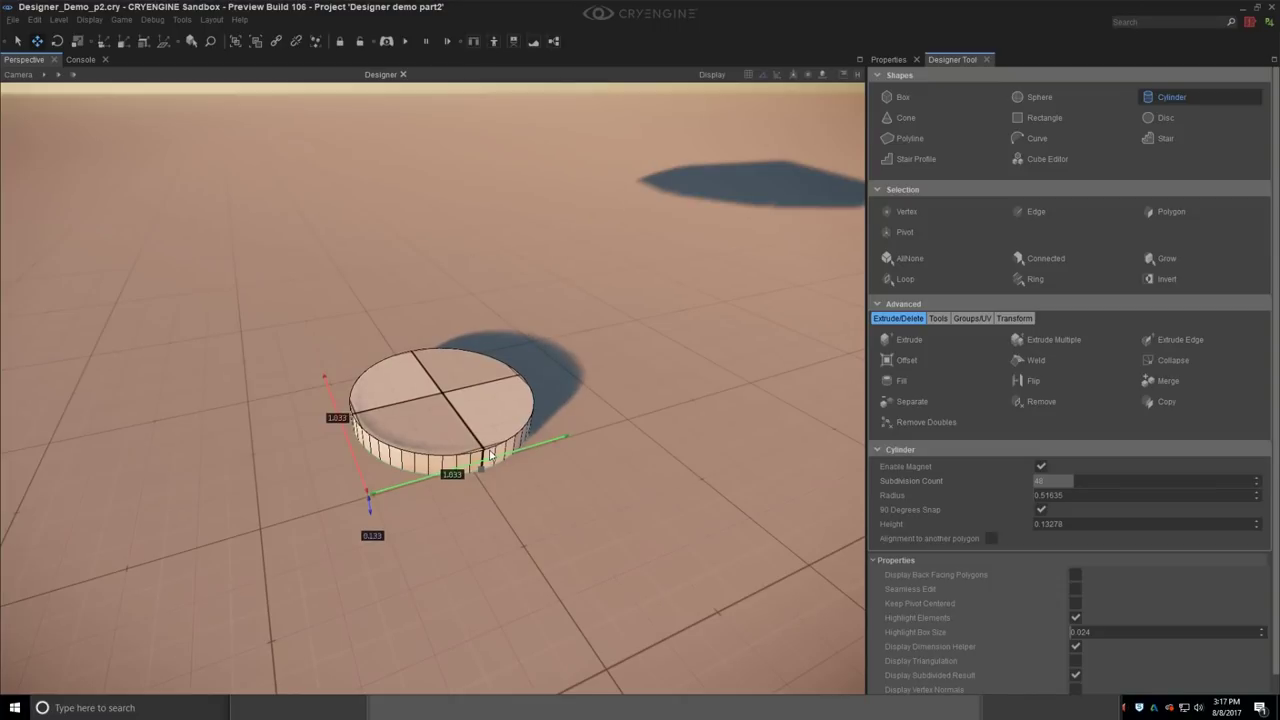
pyautogui.moveTo(490, 456); pyautogui.dragTo(490, 457)
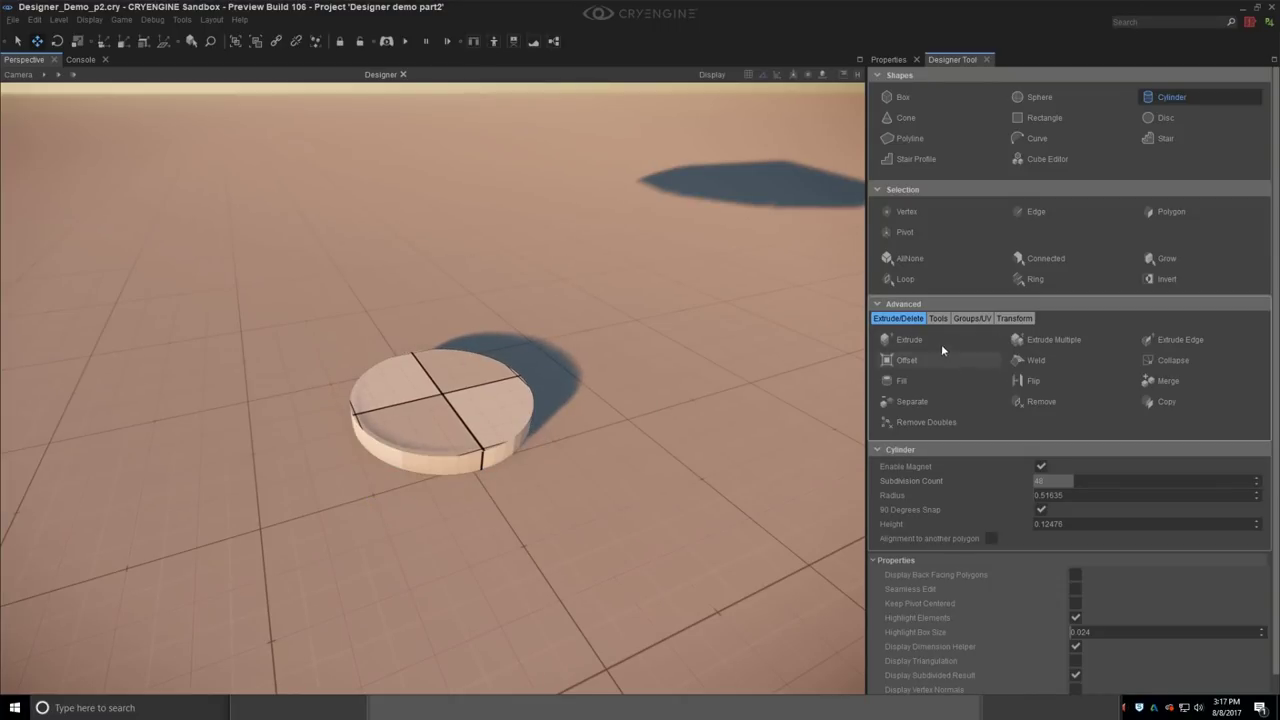
# Step: Offset the base cylinder's top face inward to form a small concentric disc at its centre
pyautogui.scroll(2, 604, 415)
pyautogui.moveTo(604, 415); pyautogui.dragTo(602, 412, button='right')
pyautogui.scroll(4, 602, 412)
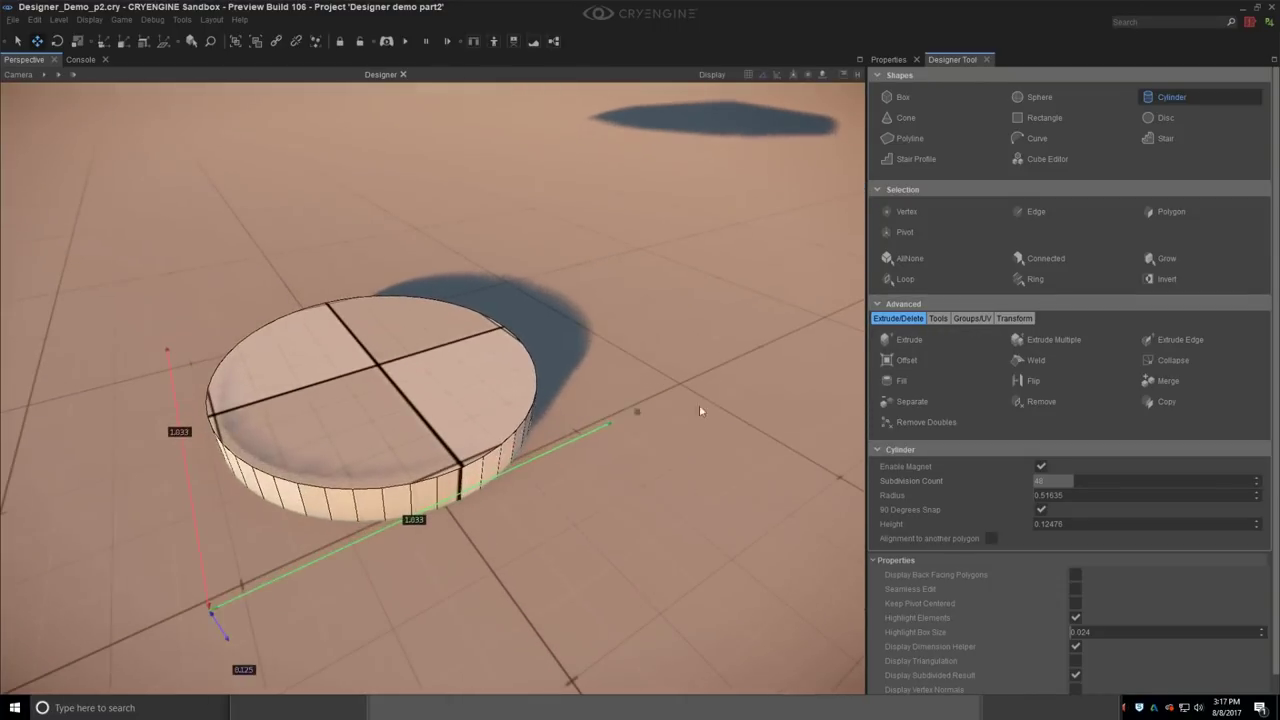
pyautogui.click(912, 361)
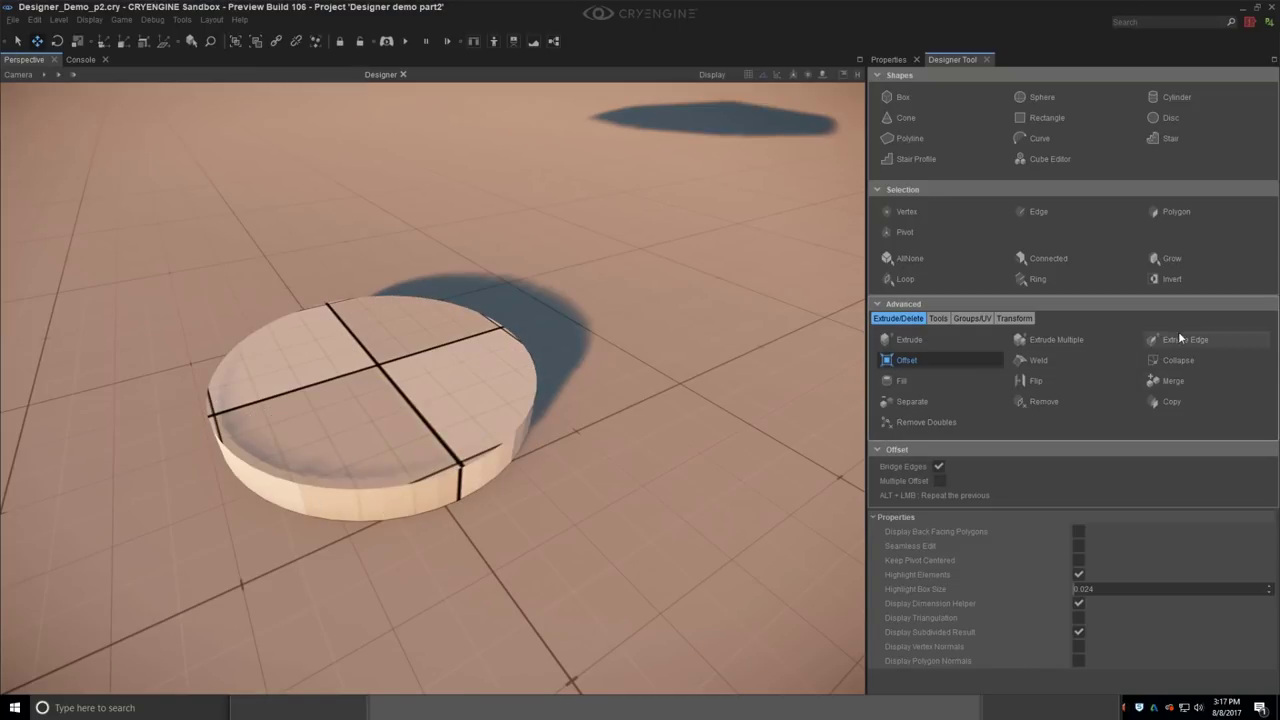
# Step: Try to extrude the small central disc upward as the parasol pole, and undo the extrusion
pyautogui.click(905, 340)
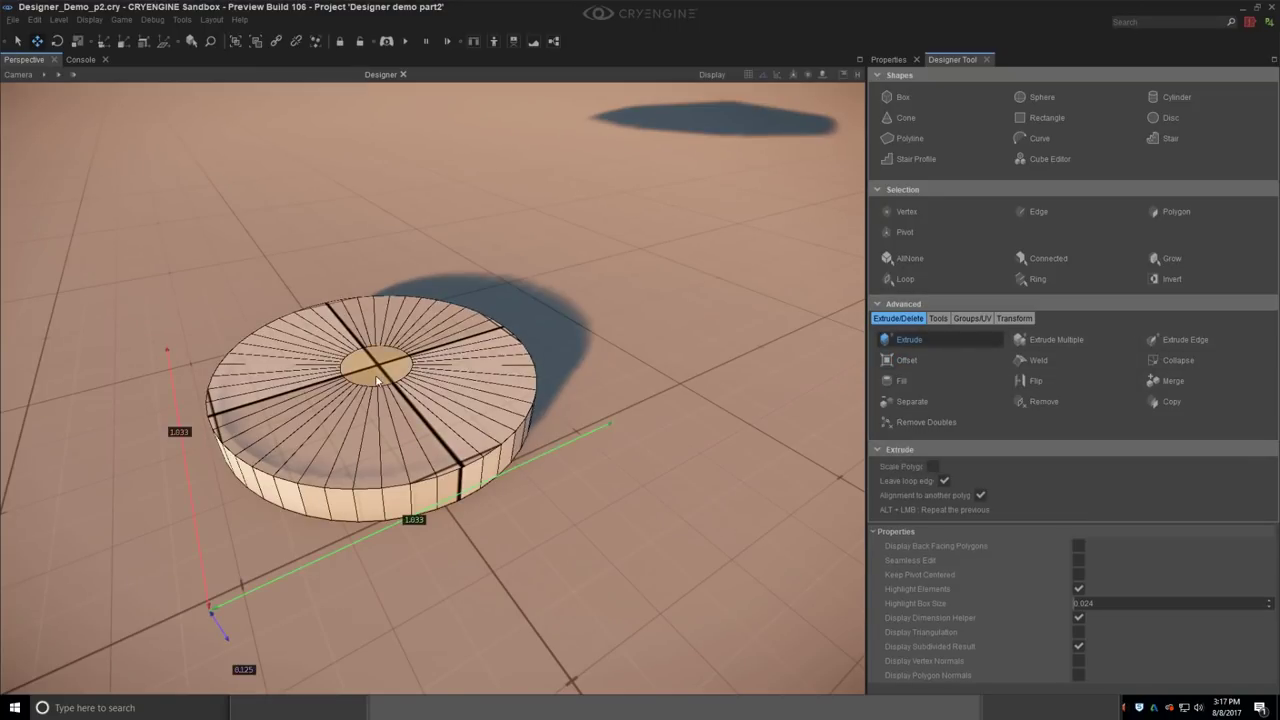
pyautogui.moveTo(385, 365); pyautogui.dragTo(397, 212)
pyautogui.moveTo(484, 348); pyautogui.dragTo(502, 393, button='middle')
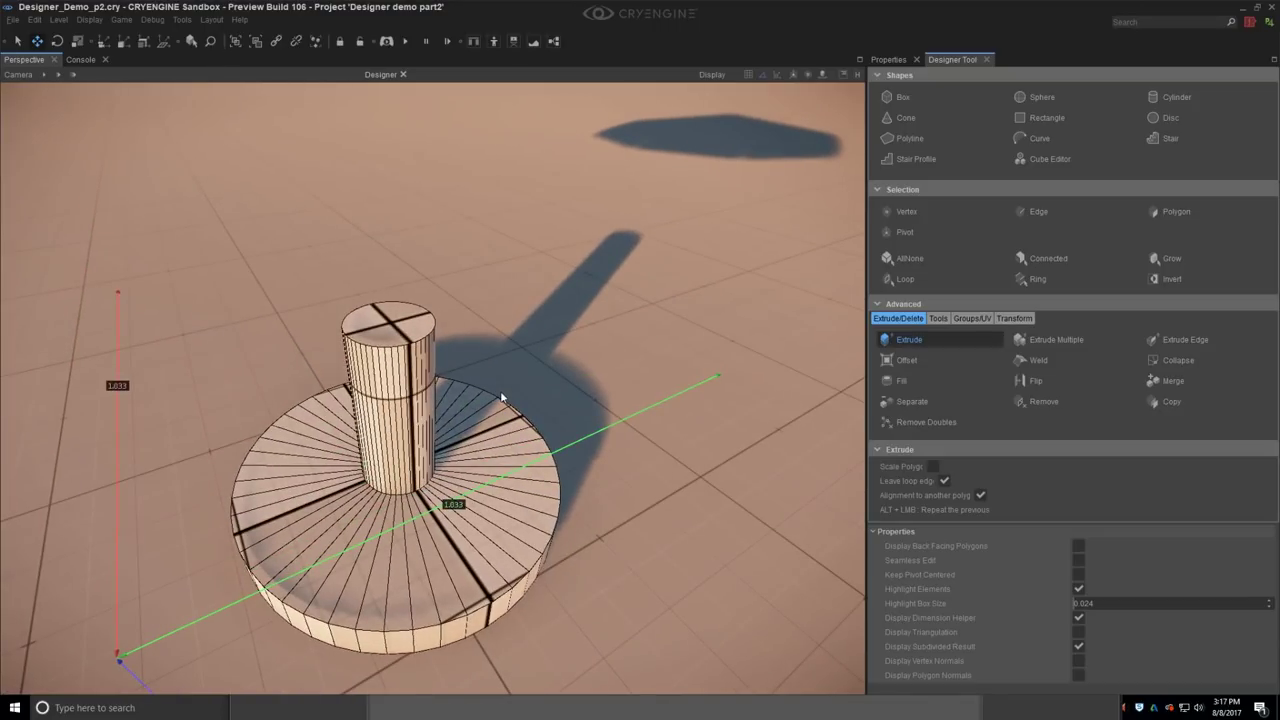
pyautogui.hotkey('ctrl', 'z')
pyautogui.hotkey('ctrl', 'z')
# Step: Select every second edge around the inner ring on the base's top face and collapse them to halve its segments
pyautogui.moveTo(396, 460); pyautogui.dragTo(428, 465, button='right')
pyautogui.scroll(4, 428, 465)
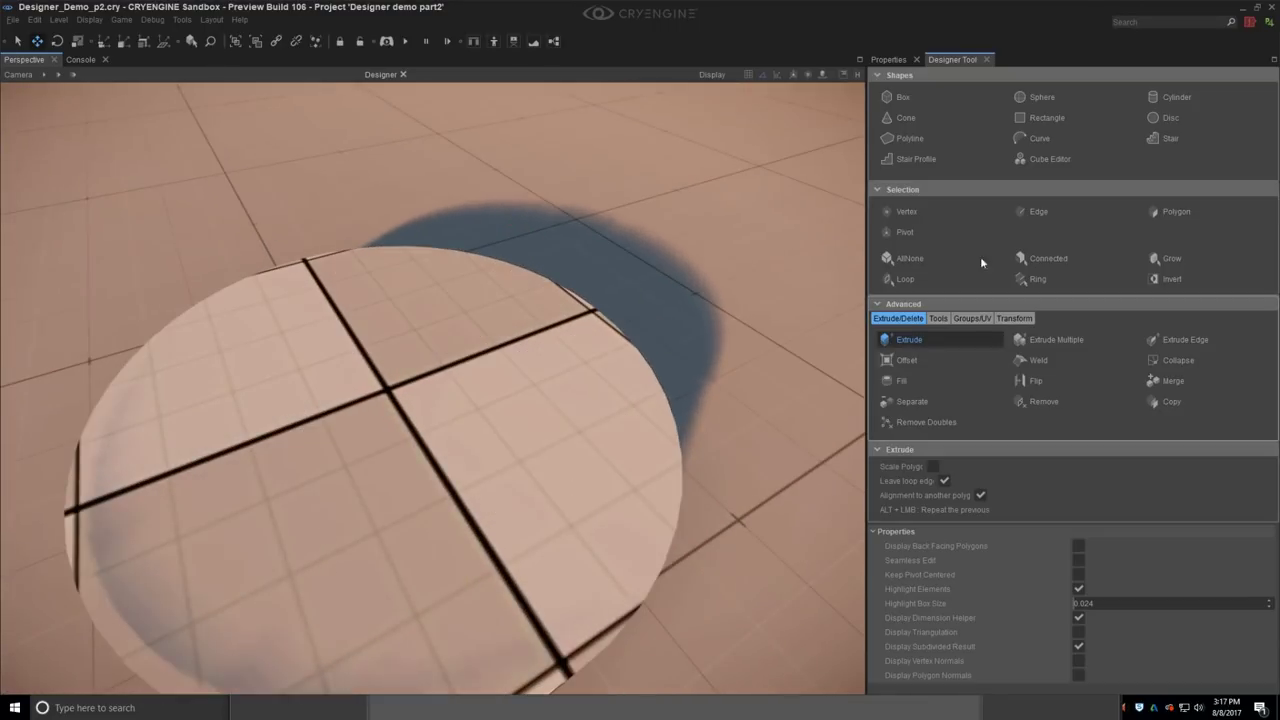
pyautogui.click(1039, 208)
pyautogui.scroll(4, 499, 414)
pyautogui.click(388, 481)
pyautogui.scroll(1, 427, 490)
pyautogui.scroll(-1, 427, 490)
pyautogui.moveTo(427, 490); pyautogui.dragTo(442, 442, button='right')
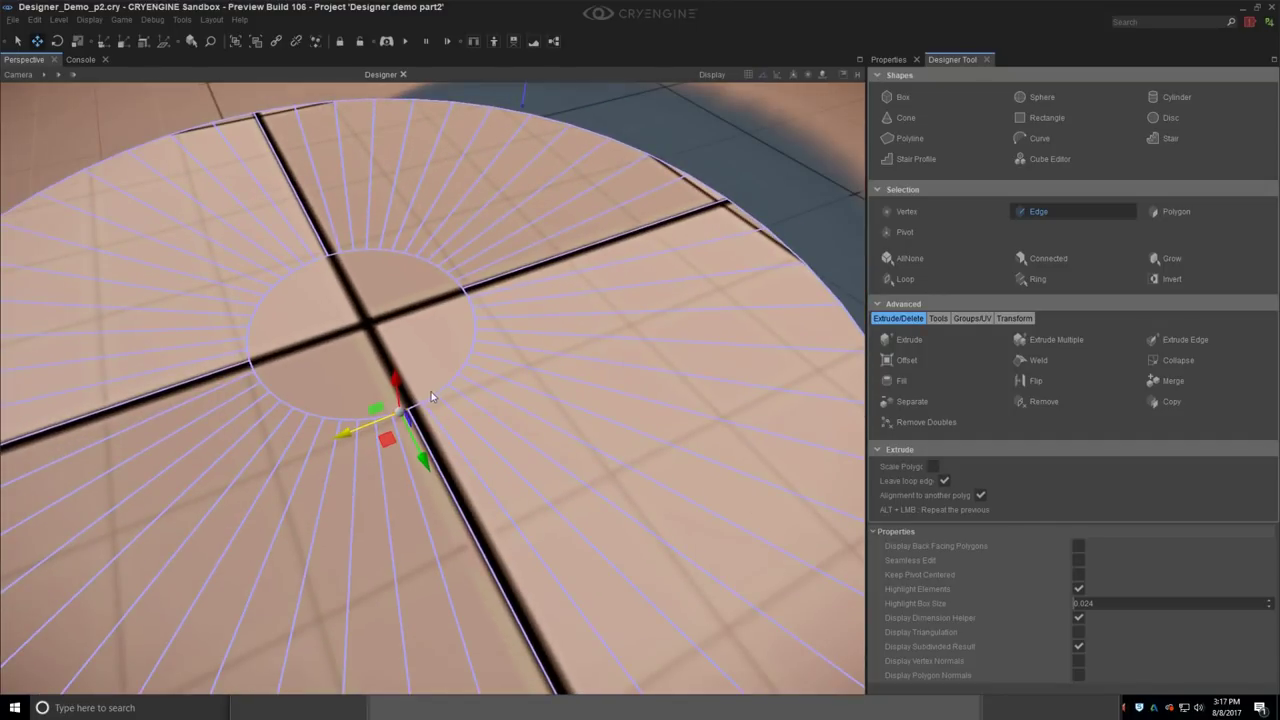
pyautogui.keyDown('ctrl'); pyautogui.click(432, 399); pyautogui.keyUp('ctrl')
pyautogui.keyDown('ctrl'); pyautogui.click(456, 376); pyautogui.keyUp('ctrl')
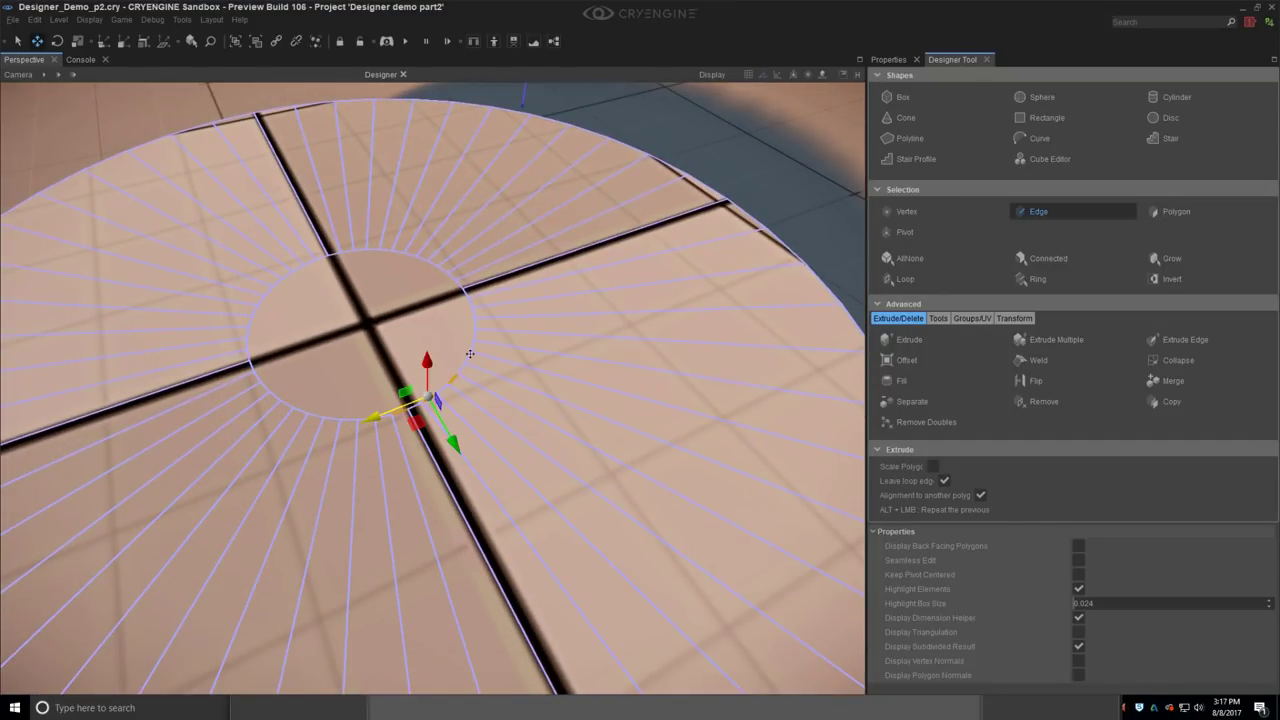
pyautogui.keyDown('ctrl'); pyautogui.click(470, 355); pyautogui.keyUp('ctrl')
pyautogui.keyDown('ctrl'); pyautogui.click(477, 332); pyautogui.keyUp('ctrl')
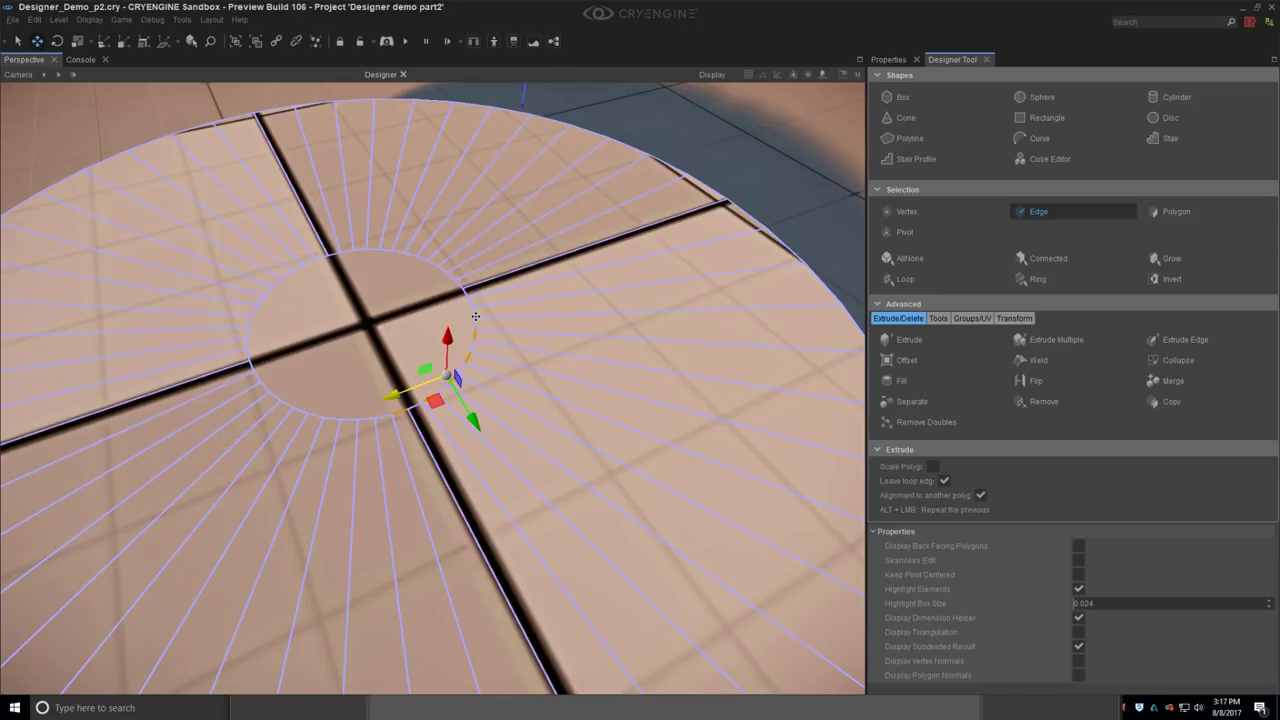
pyautogui.keyDown('ctrl'); pyautogui.click(475, 316); pyautogui.keyUp('ctrl')
pyautogui.moveTo(436, 438); pyautogui.dragTo(438, 405, button='right')
pyautogui.keyDown('ctrl'); pyautogui.click(417, 362); pyautogui.keyUp('ctrl')
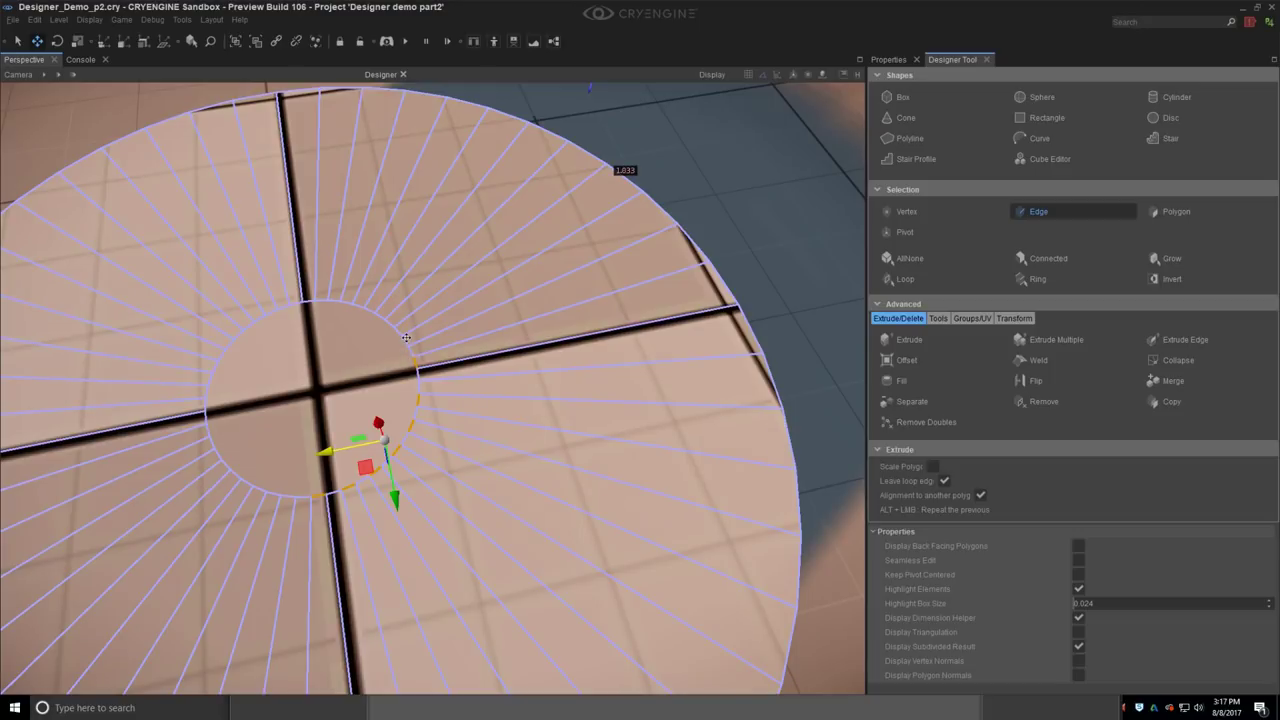
pyautogui.keyDown('ctrl'); pyautogui.click(401, 340); pyautogui.keyUp('ctrl')
pyautogui.keyDown('ctrl'); pyautogui.click(387, 324); pyautogui.keyUp('ctrl')
pyautogui.keyDown('ctrl'); pyautogui.click(367, 311); pyautogui.keyUp('ctrl')
pyautogui.keyDown('ctrl'); pyautogui.click(345, 301); pyautogui.keyUp('ctrl')
pyautogui.keyDown('ctrl'); pyautogui.click(324, 302); pyautogui.keyUp('ctrl')
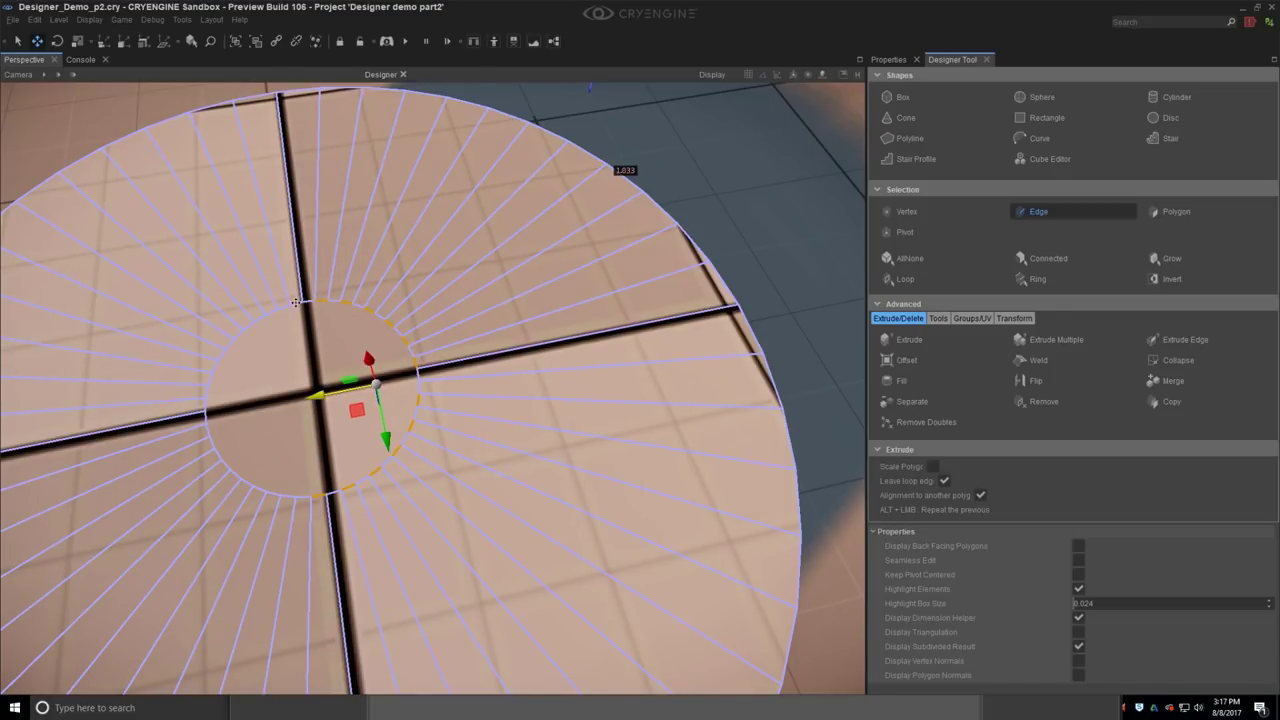
pyautogui.keyDown('ctrl'); pyautogui.click(295, 302); pyautogui.keyUp('ctrl')
pyautogui.keyDown('ctrl'); pyautogui.click(266, 312); pyautogui.keyUp('ctrl')
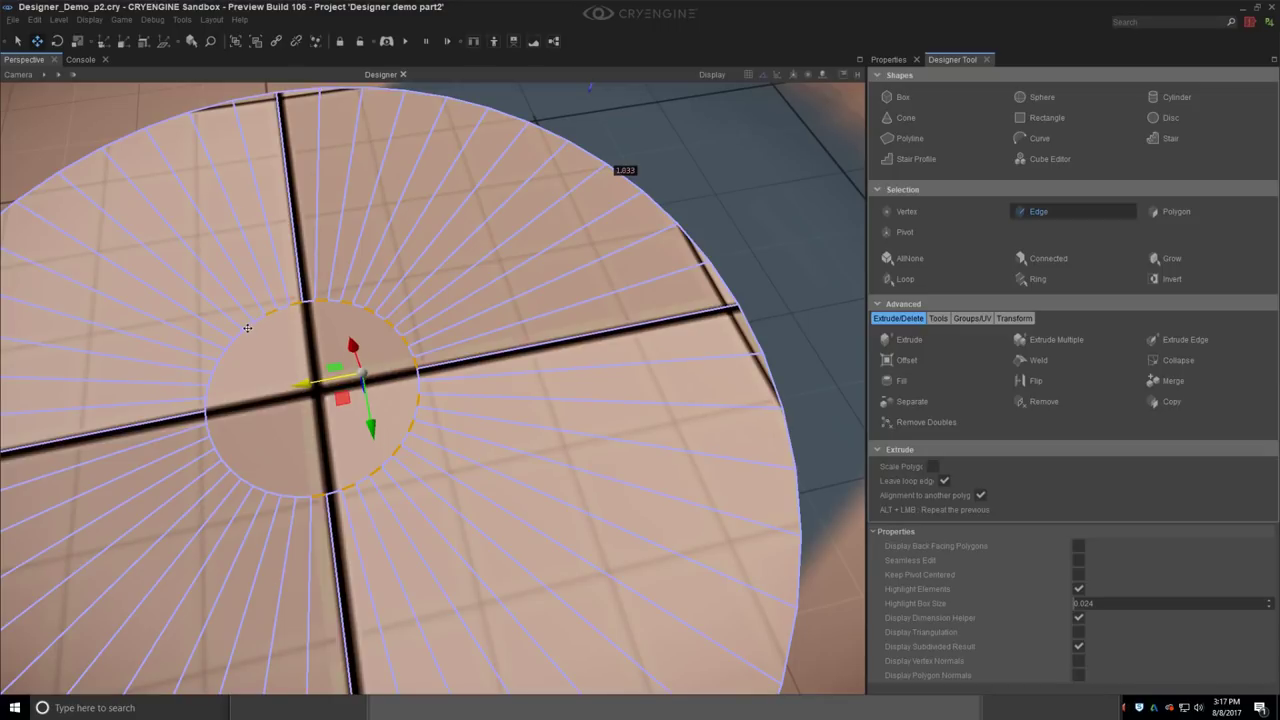
pyautogui.keyDown('ctrl'); pyautogui.click(242, 332); pyautogui.keyUp('ctrl')
pyautogui.keyDown('ctrl'); pyautogui.click(228, 343); pyautogui.keyUp('ctrl')
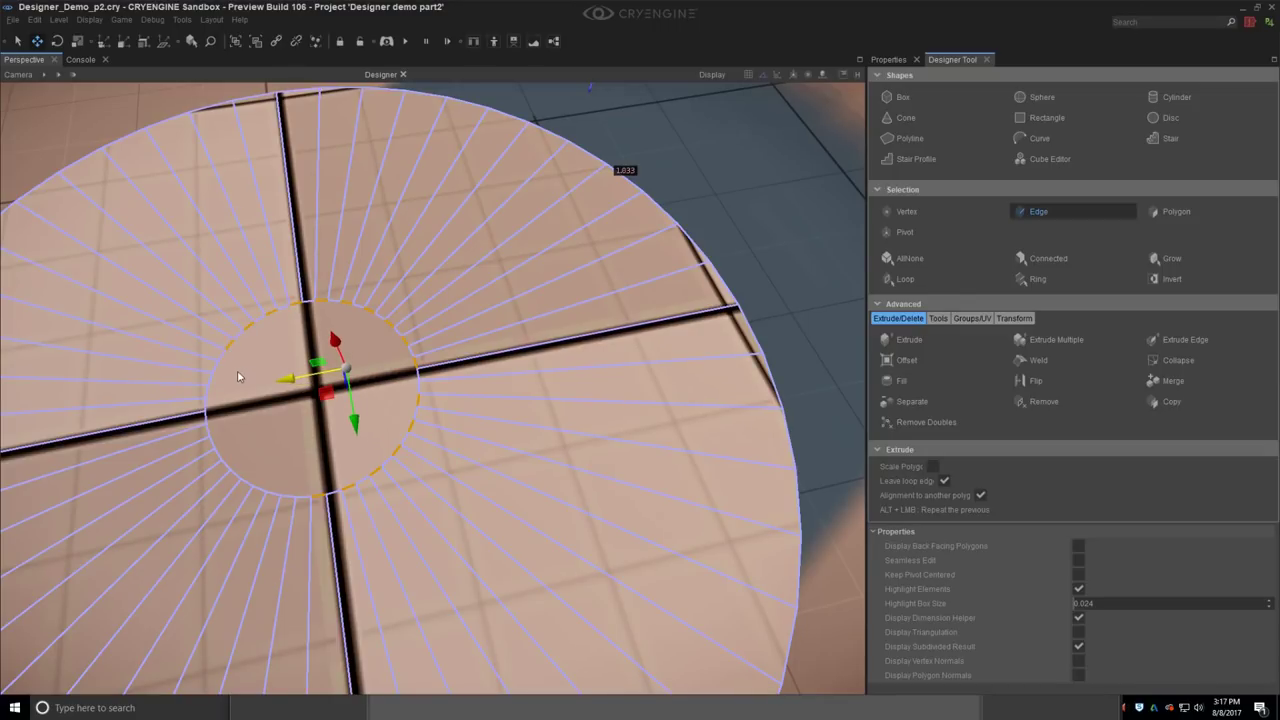
pyautogui.keyDown('ctrl'); pyautogui.click(215, 365); pyautogui.keyUp('ctrl')
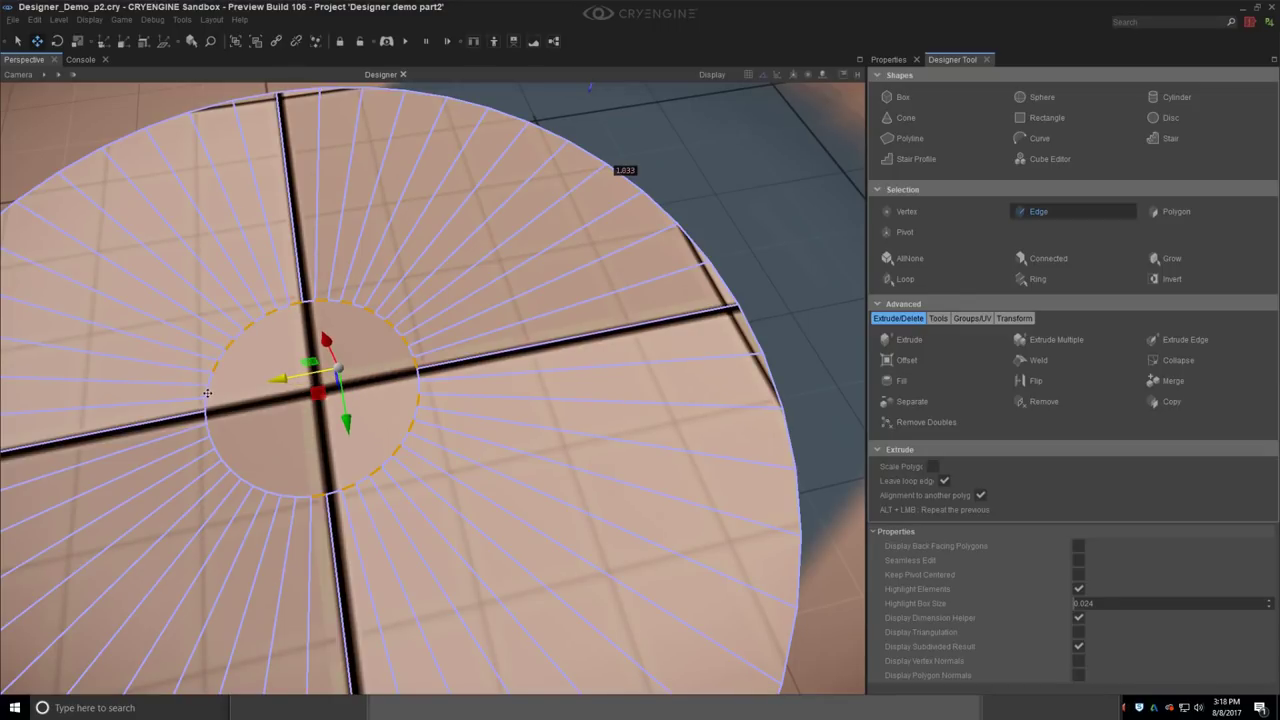
pyautogui.keyDown('ctrl'); pyautogui.click(207, 393); pyautogui.keyUp('ctrl')
pyautogui.keyDown('ctrl'); pyautogui.click(205, 413); pyautogui.keyUp('ctrl')
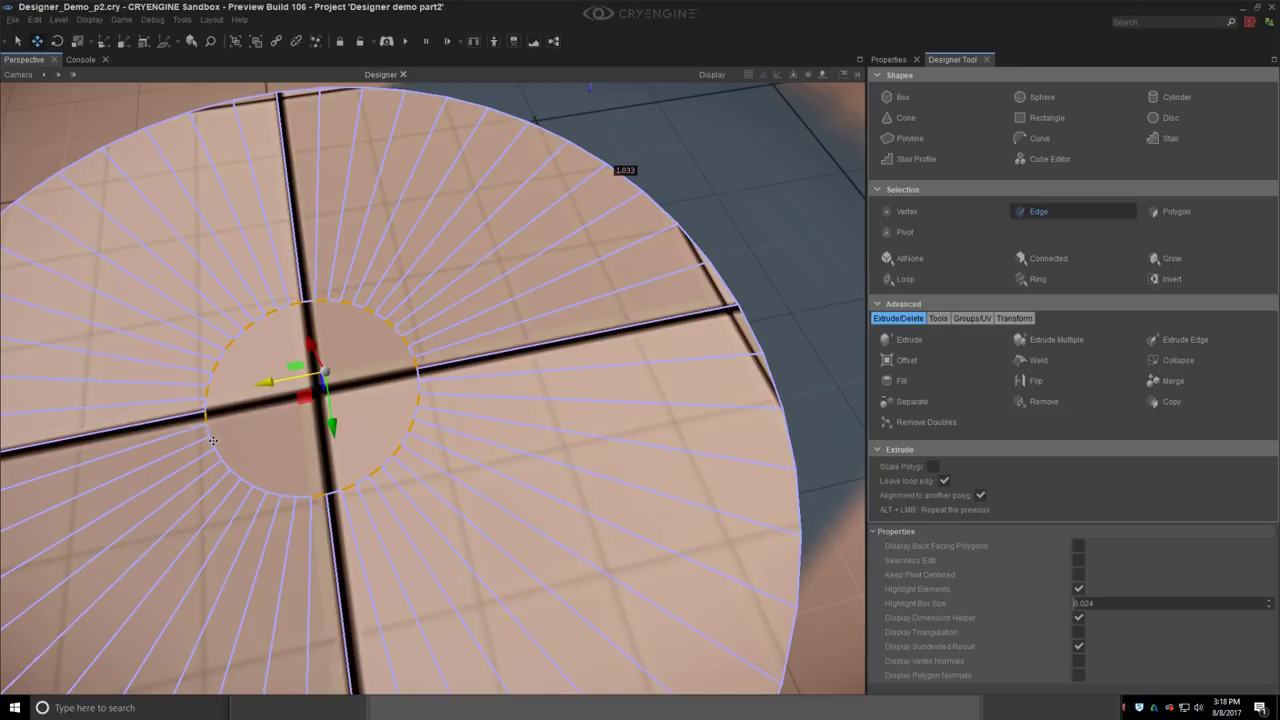
pyautogui.keyDown('ctrl'); pyautogui.click(212, 440); pyautogui.keyUp('ctrl')
pyautogui.keyDown('ctrl'); pyautogui.click(224, 461); pyautogui.keyUp('ctrl')
pyautogui.keyDown('ctrl'); pyautogui.click(245, 480); pyautogui.keyUp('ctrl')
pyautogui.keyDown('ctrl'); pyautogui.click(272, 491); pyautogui.keyUp('ctrl')
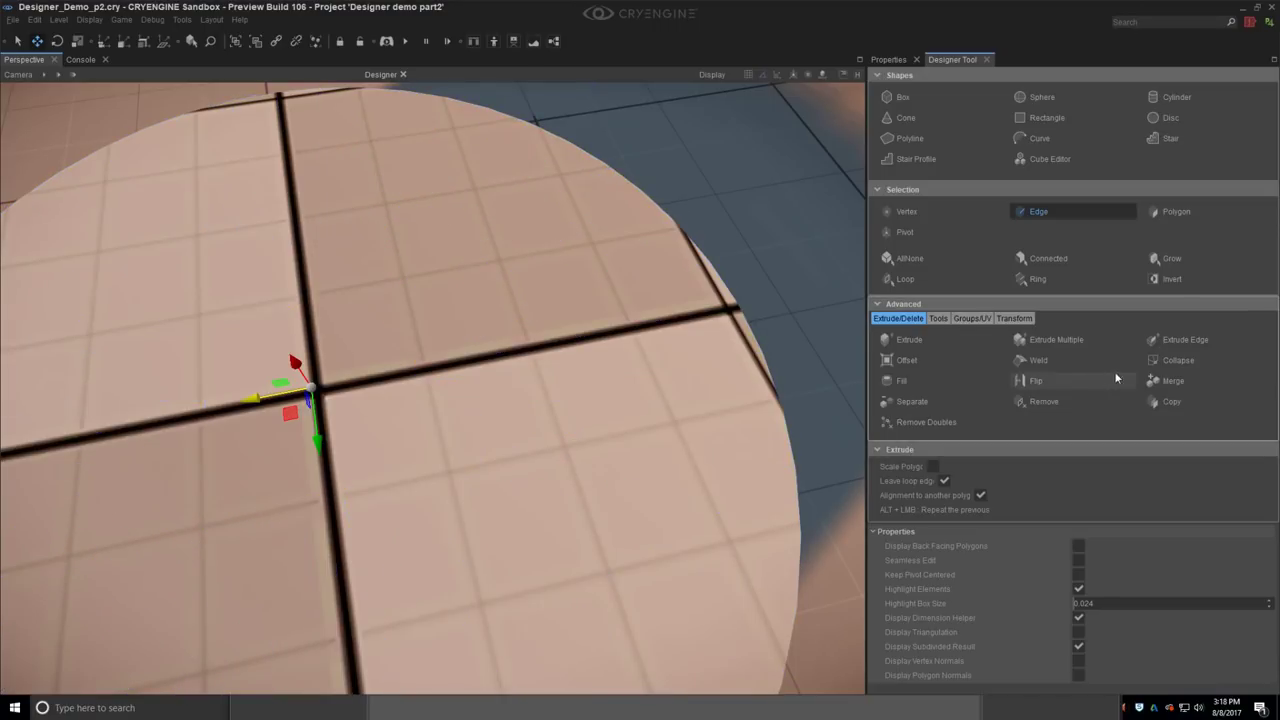
pyautogui.click(1172, 361)
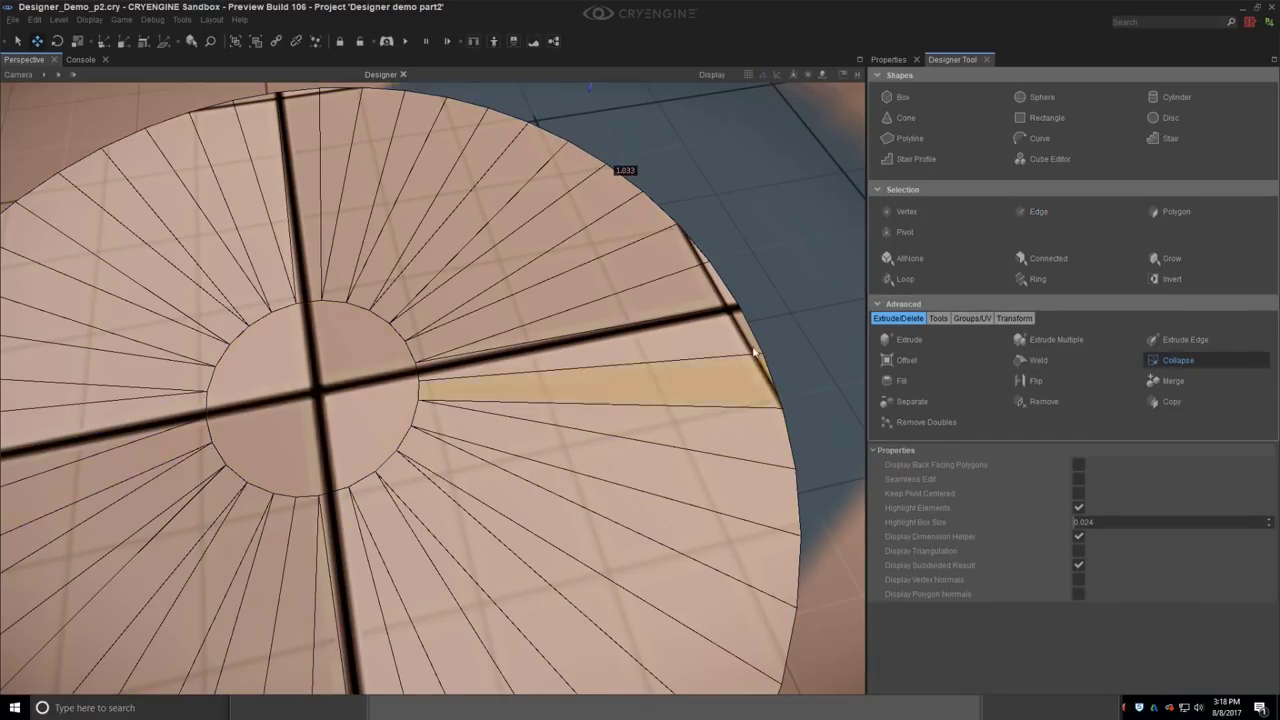
# Step: Select every second remaining edge around the base's inner ring
pyautogui.click(1038, 211)
pyautogui.click(222, 355)
pyautogui.keyDown('ctrl'); pyautogui.click(260, 320); pyautogui.keyUp('ctrl')
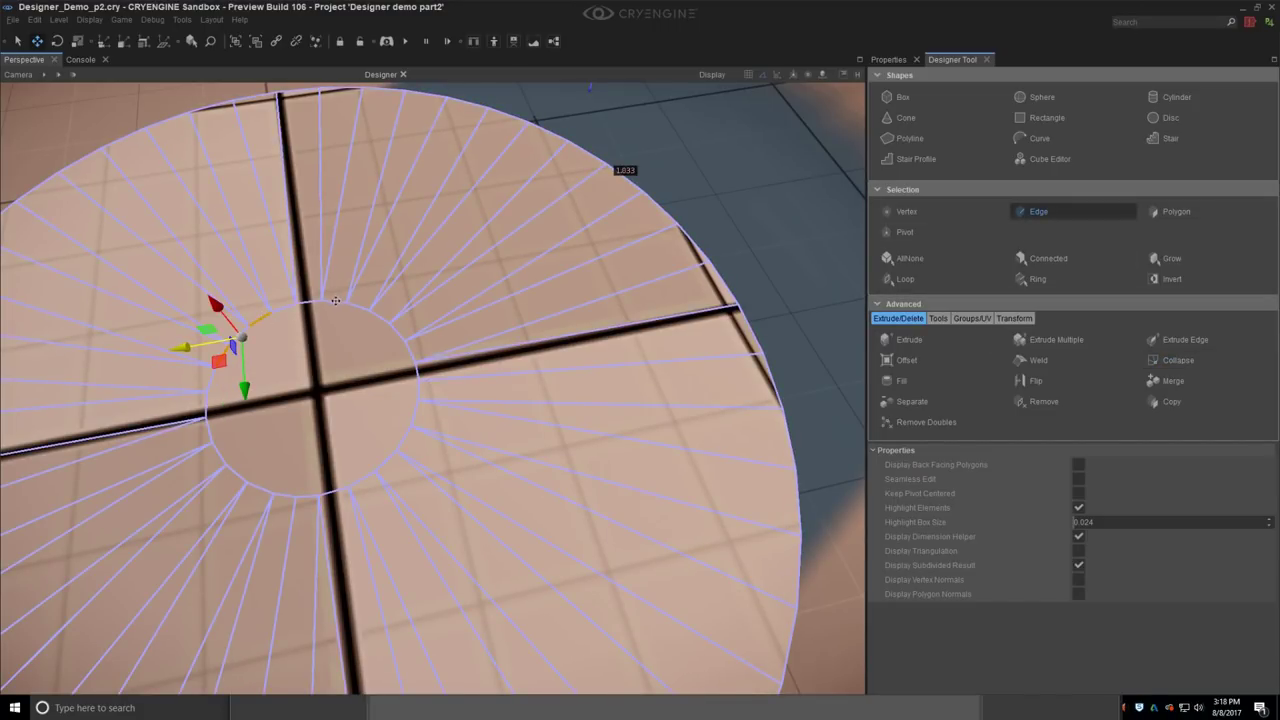
pyautogui.keyDown('ctrl'); pyautogui.click(331, 303); pyautogui.keyUp('ctrl')
pyautogui.keyDown('ctrl'); pyautogui.click(380, 317); pyautogui.keyUp('ctrl')
pyautogui.keyDown('ctrl'); pyautogui.click(407, 352); pyautogui.keyUp('ctrl')
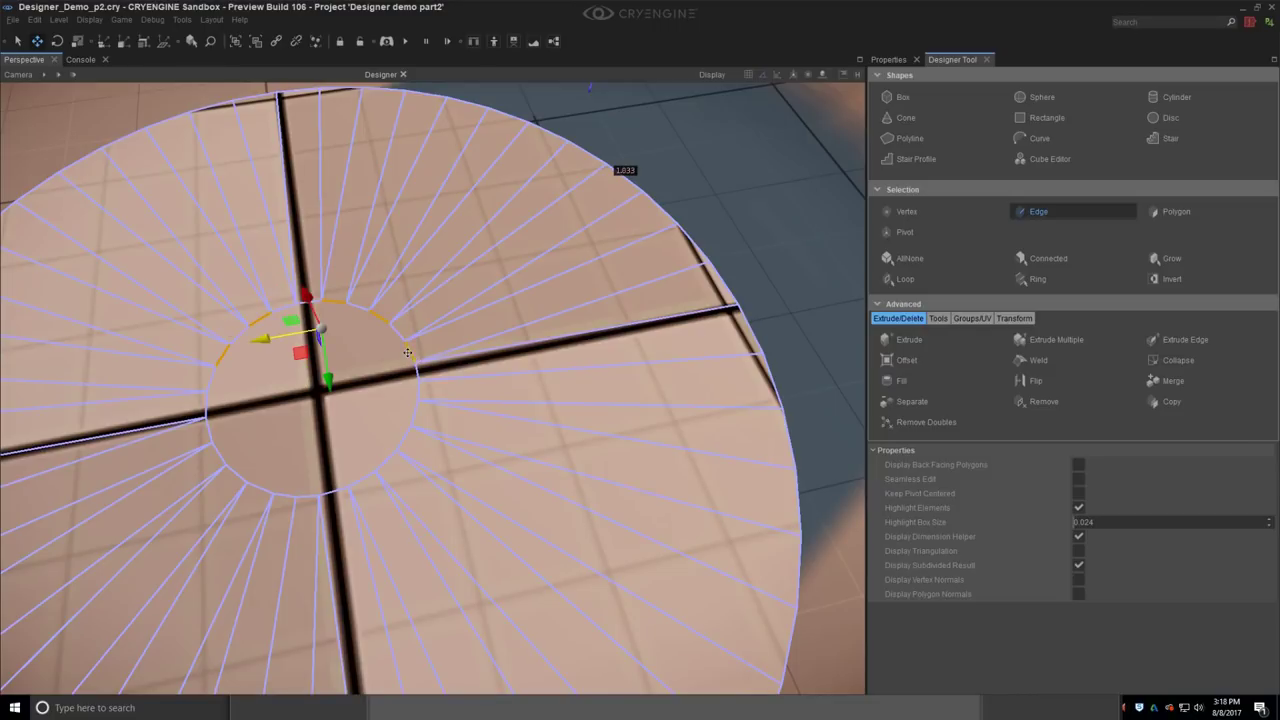
pyautogui.keyDown('ctrl'); pyautogui.click(417, 405); pyautogui.keyUp('ctrl')
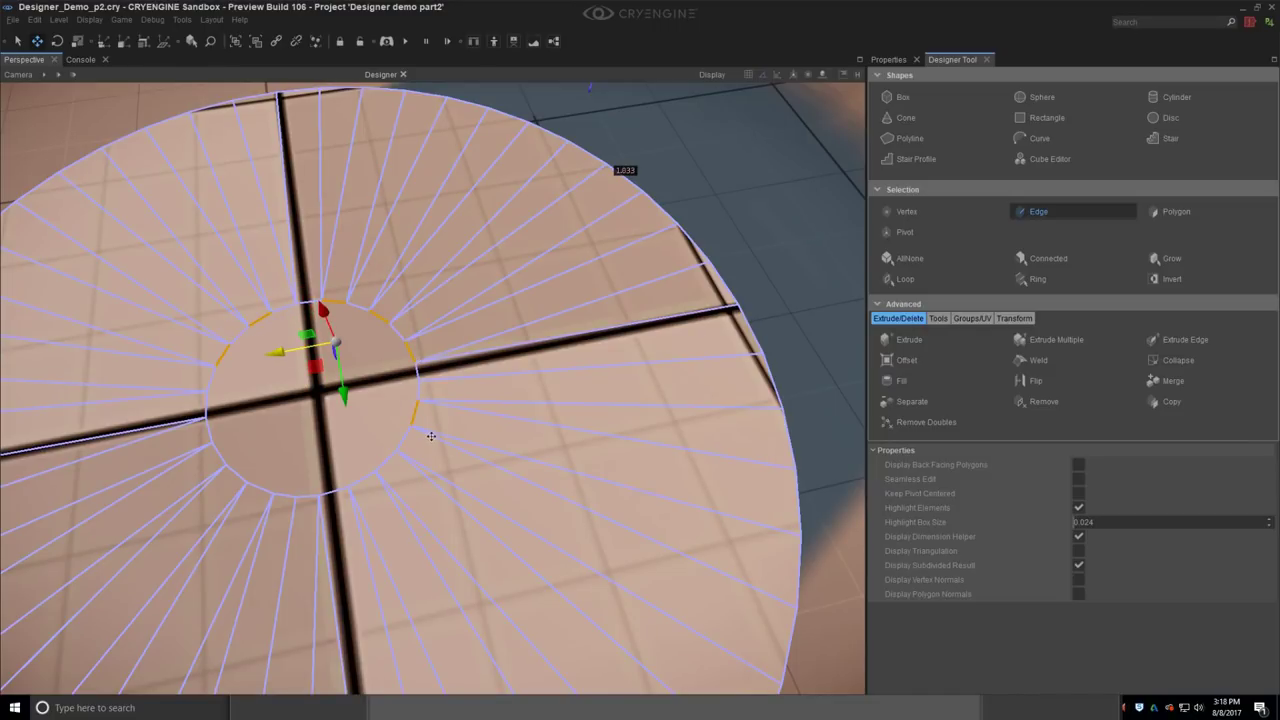
# Step: Select alternate edges around the remaining part of the base's inner ring and collapse the selected edges
pyautogui.keyDown('ctrl'); pyautogui.click(412, 414); pyautogui.keyUp('ctrl')
pyautogui.keyDown('ctrl'); pyautogui.click(417, 385); pyautogui.keyUp('ctrl')
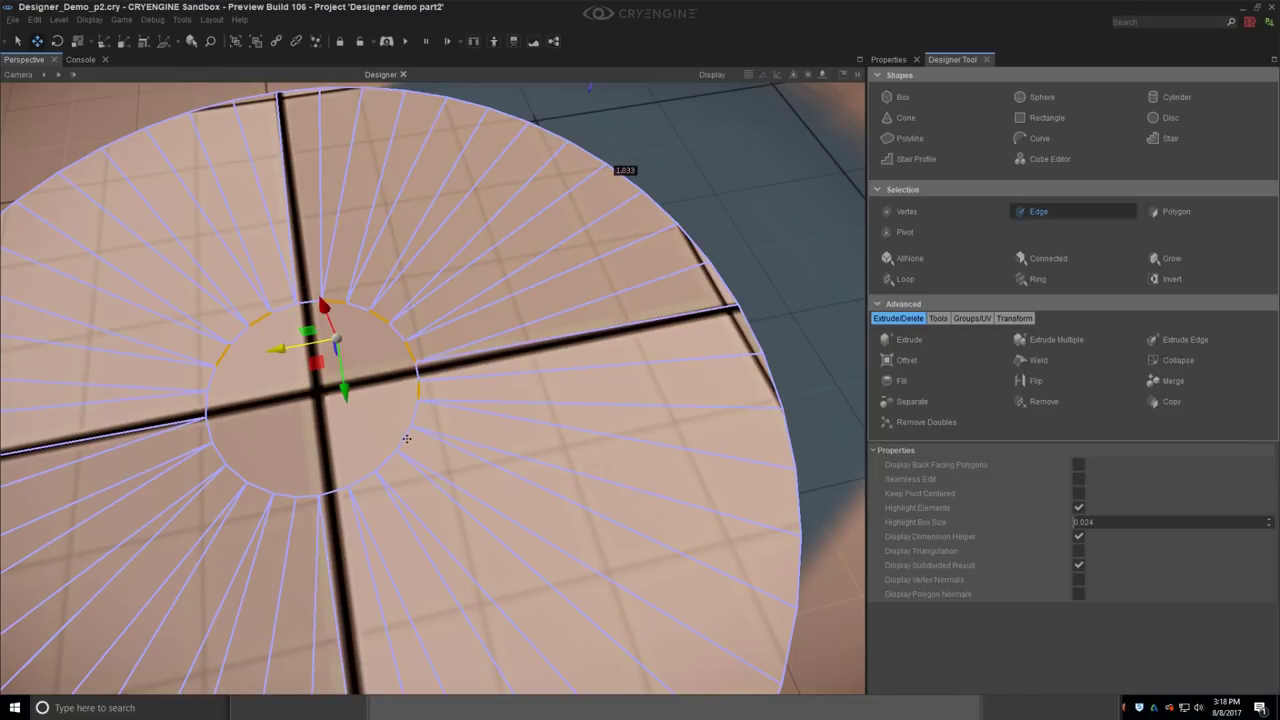
pyautogui.keyDown('ctrl'); pyautogui.click(406, 438); pyautogui.keyUp('ctrl')
pyautogui.keyDown('ctrl'); pyautogui.click(364, 481); pyautogui.keyUp('ctrl')
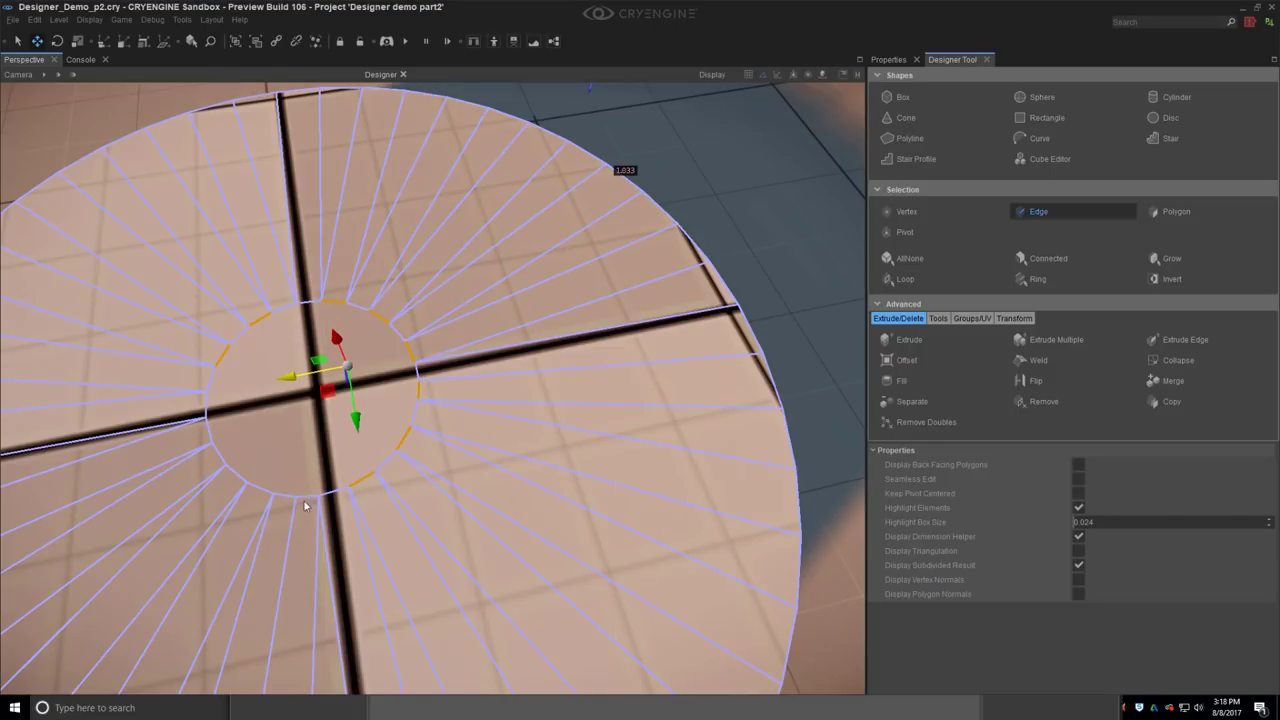
pyautogui.keyDown('ctrl'); pyautogui.click(305, 500); pyautogui.keyUp('ctrl')
pyautogui.keyDown('ctrl'); pyautogui.click(259, 487); pyautogui.keyUp('ctrl')
pyautogui.keyDown('ctrl'); pyautogui.click(218, 457); pyautogui.keyUp('ctrl')
pyautogui.keyDown('ctrl'); pyautogui.click(205, 405); pyautogui.keyUp('ctrl')
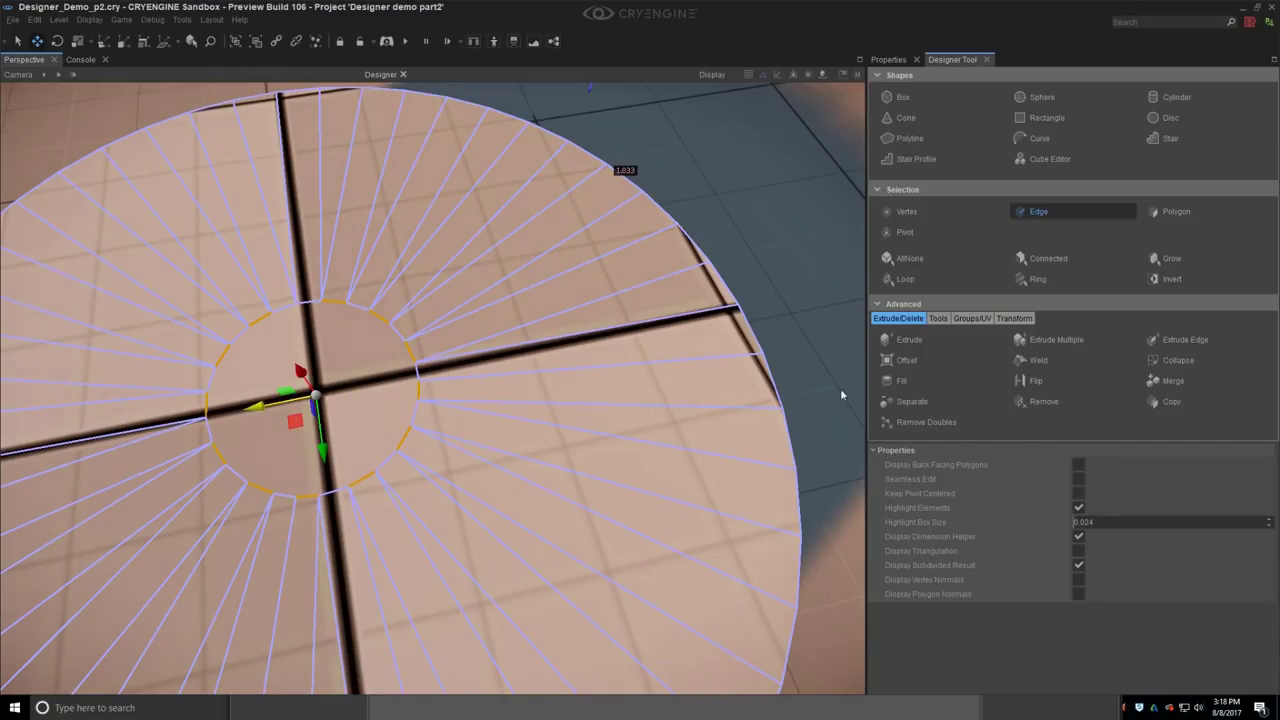
pyautogui.click(1175, 360)
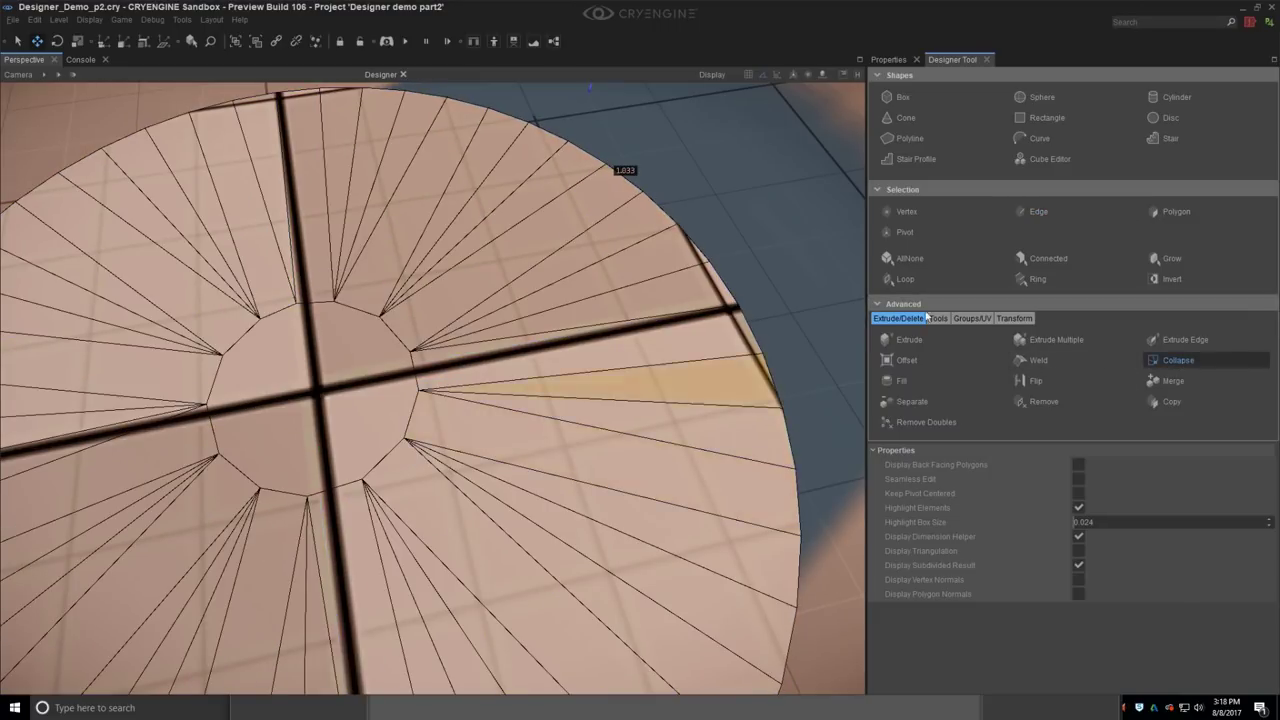
# Step: Extrude the small centre polygon of the disc upward to start the umbrella pole
pyautogui.click(1187, 216)
pyautogui.click(312, 386)
pyautogui.moveTo(312, 386); pyautogui.dragTo(330, 260, button='right')
pyautogui.click(917, 342)
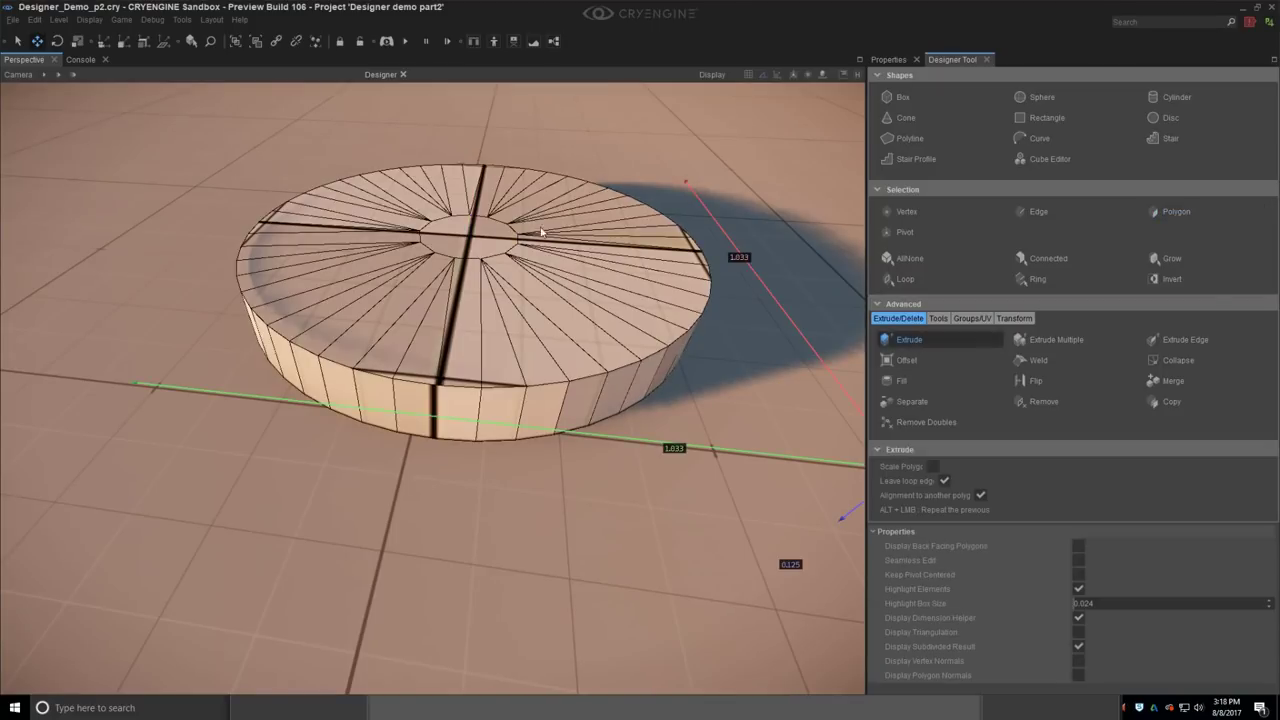
pyautogui.moveTo(492, 236); pyautogui.dragTo(505, 77)
pyautogui.press('s')
pyautogui.moveTo(490, 330); pyautogui.dragTo(470, 294, button='right')
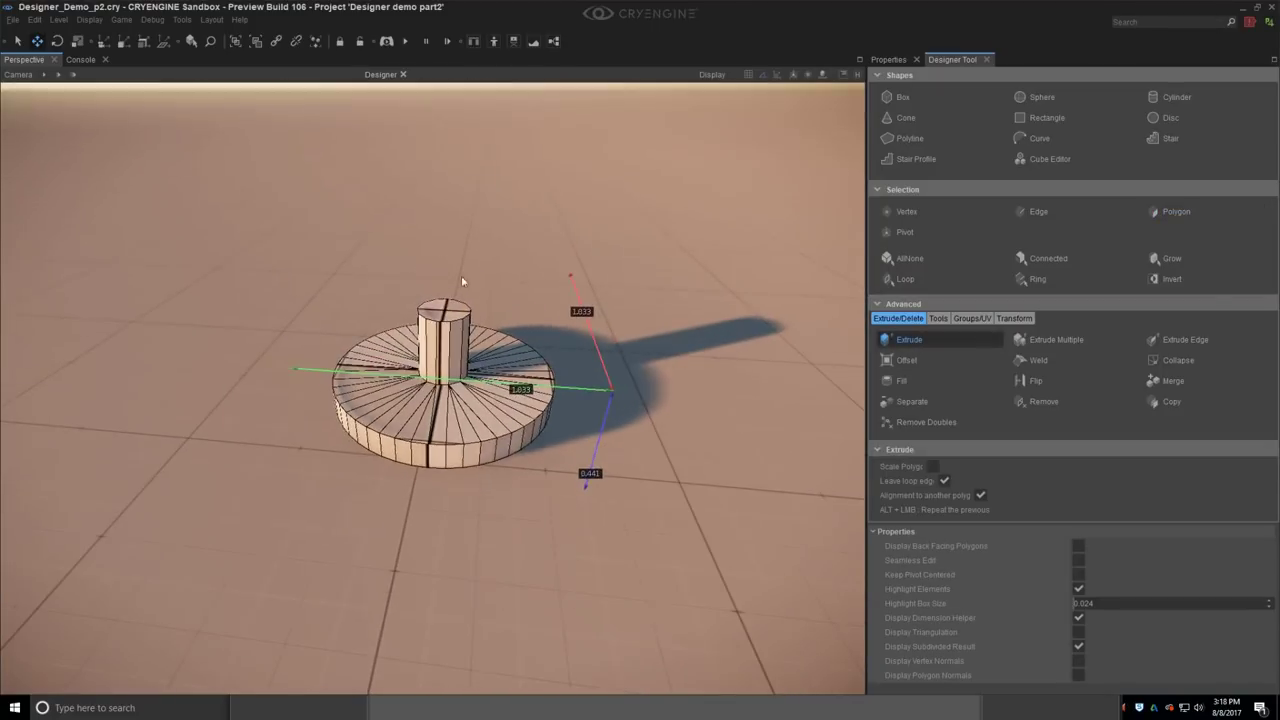
# Step: Select the pole's top polygon and raise it until the pole reaches the underside of the canopy
pyautogui.press('Escape')
pyautogui.click(1176, 212)
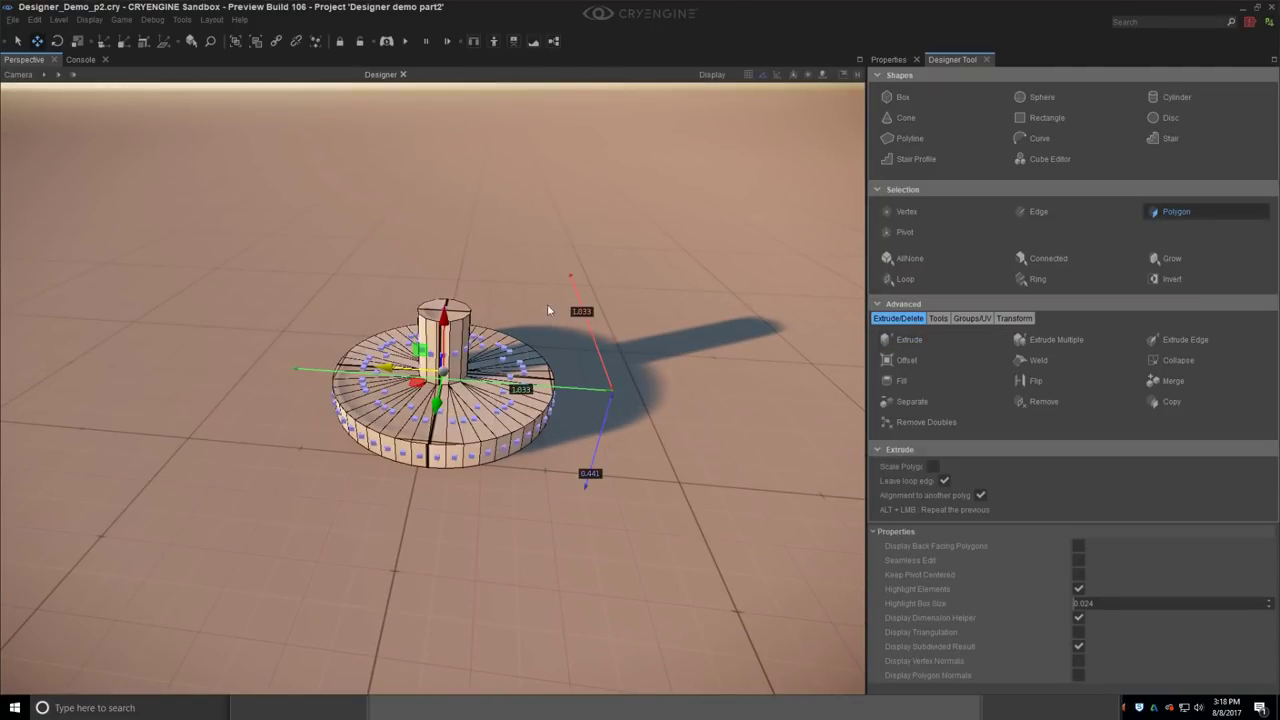
pyautogui.click(445, 308)
pyautogui.moveTo(447, 253); pyautogui.dragTo(480, 106)
pyautogui.press('s')
pyautogui.moveTo(478, 320); pyautogui.dragTo(464, 247, button='right')
pyautogui.moveTo(370, 450); pyautogui.dragTo(399, 344)
pyautogui.moveTo(445, 352); pyautogui.dragTo(443, 437, button='right')
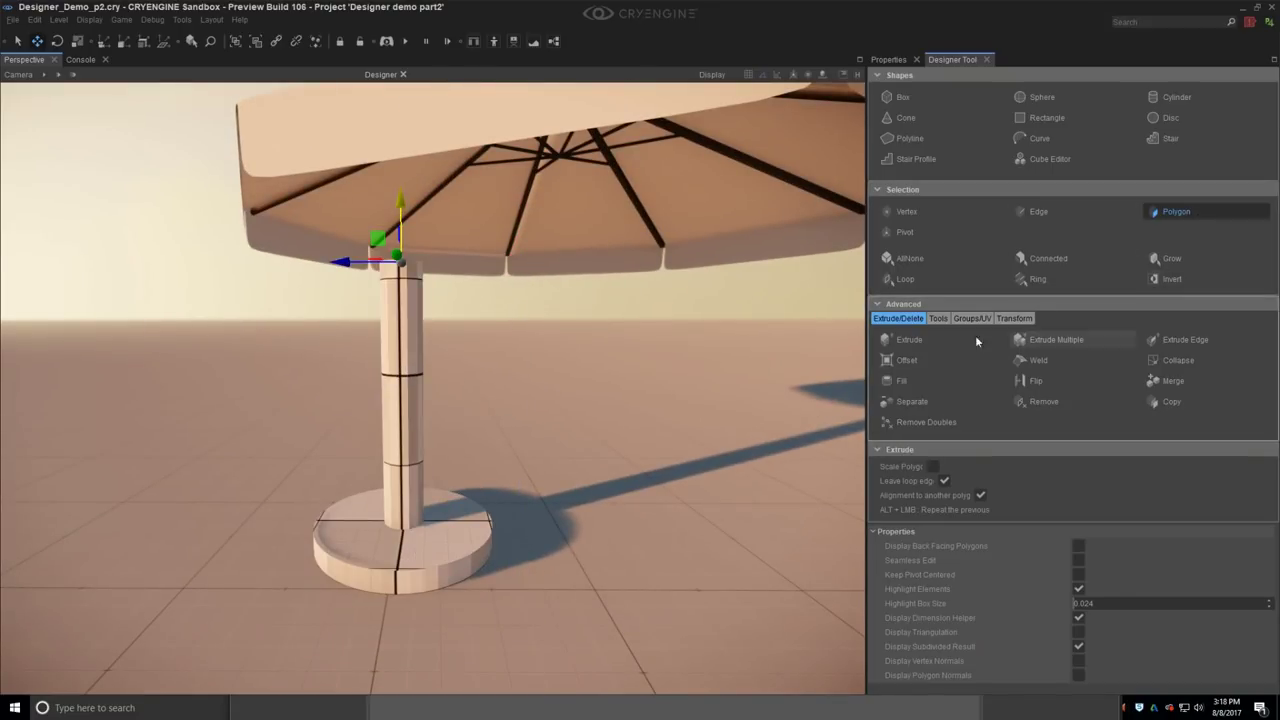
# Step: Select the pole's polygons and scale them down evenly to make the pole thinner
pyautogui.moveTo(333, 351); pyautogui.dragTo(489, 400)
pyautogui.moveTo(491, 402); pyautogui.dragTo(535, 430, button='right')
pyautogui.press('4')
pyautogui.press('w')
pyautogui.moveTo(518, 555); pyautogui.dragTo(464, 442, button='right')
pyautogui.moveTo(435, 401); pyautogui.dragTo(459, 479)
pyautogui.moveTo(524, 497)
pyautogui.mouseDown(button='right')
pyautogui.moveTo(560, 560)
pyautogui.moveTo(500, 505)
pyautogui.moveTo(535, 500)
pyautogui.mouseUp(button='right')
# Step: Select the edge loop around the base's upper rim and lower it slightly to thin the base
pyautogui.click(1052, 212)
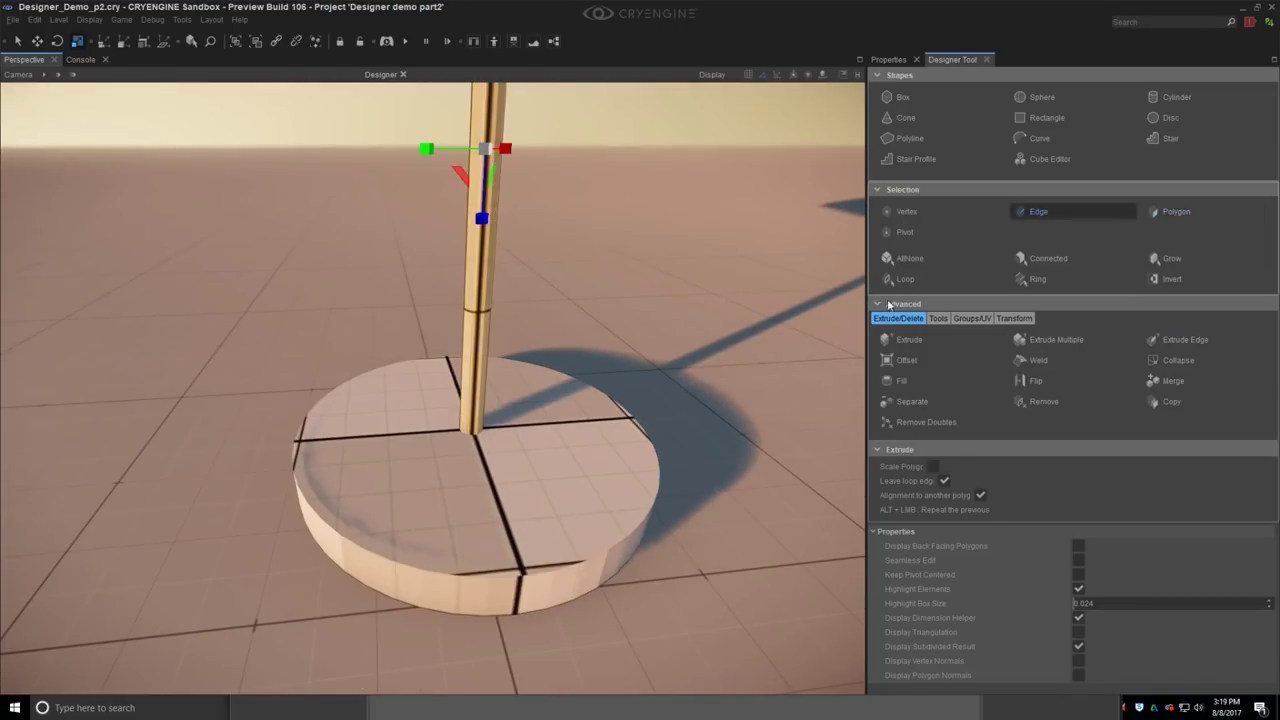
pyautogui.click(540, 577)
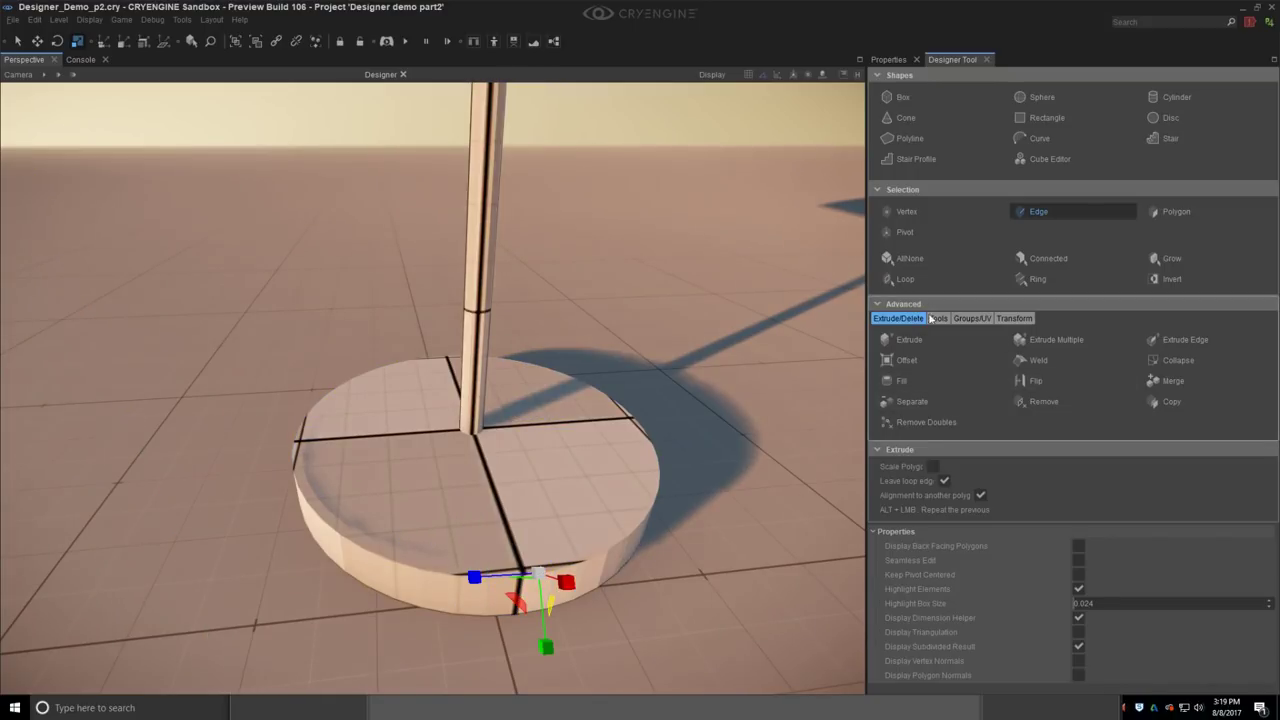
pyautogui.click(905, 279)
pyautogui.moveTo(472, 376); pyautogui.dragTo(474, 390)
pyautogui.click(805, 487)
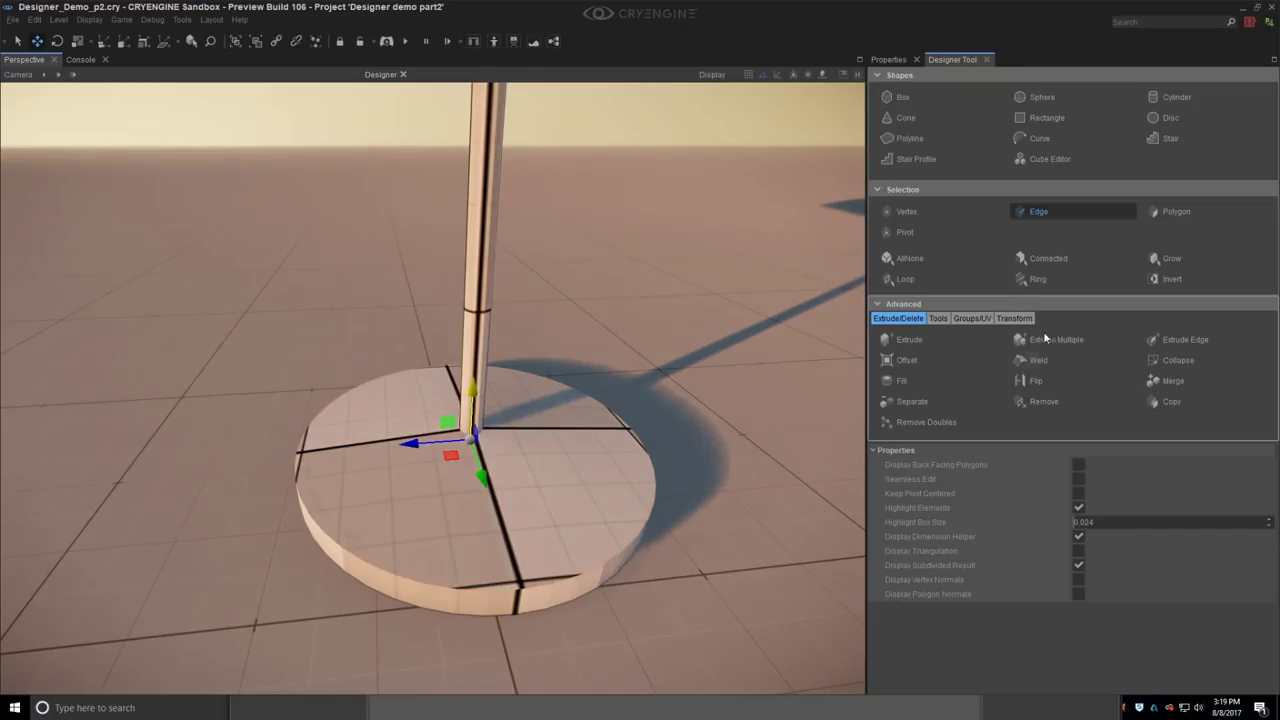
# Step: Bevel the base's upper rim edges slightly and leave mesh editing
pyautogui.click(938, 318)
pyautogui.click(1039, 350)
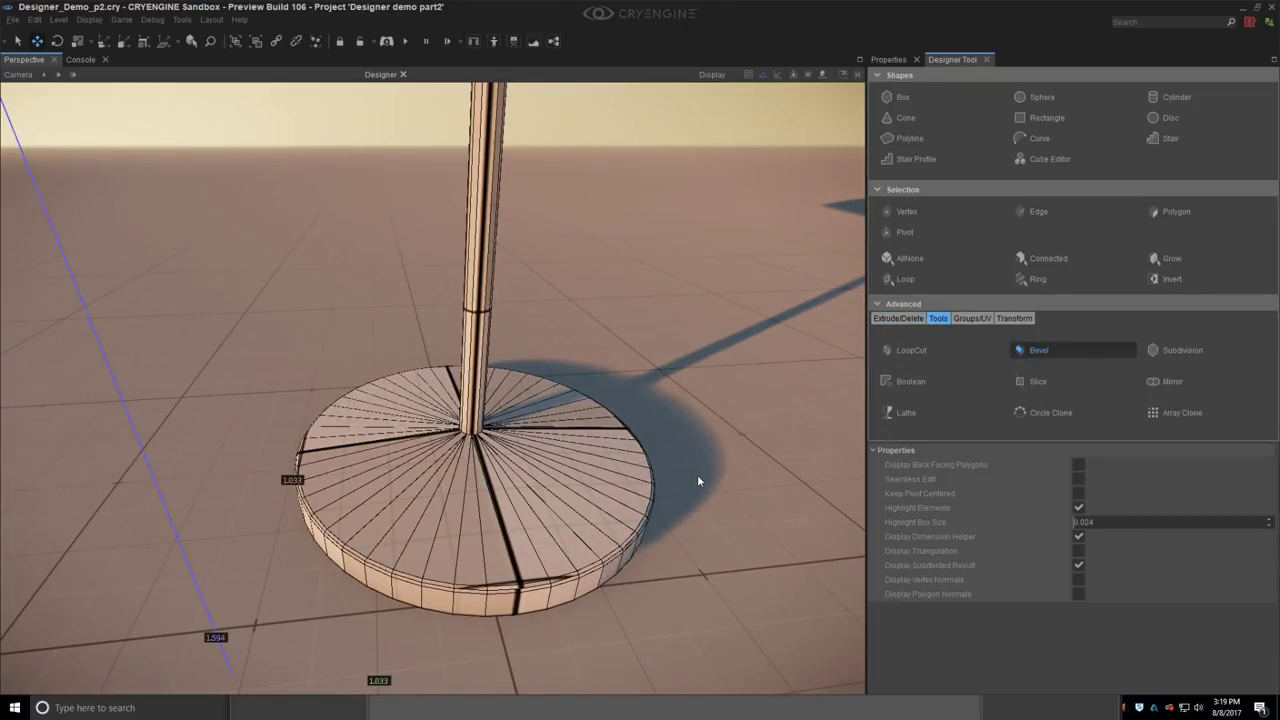
pyautogui.moveTo(602, 437); pyautogui.dragTo(628, 442, button='right')
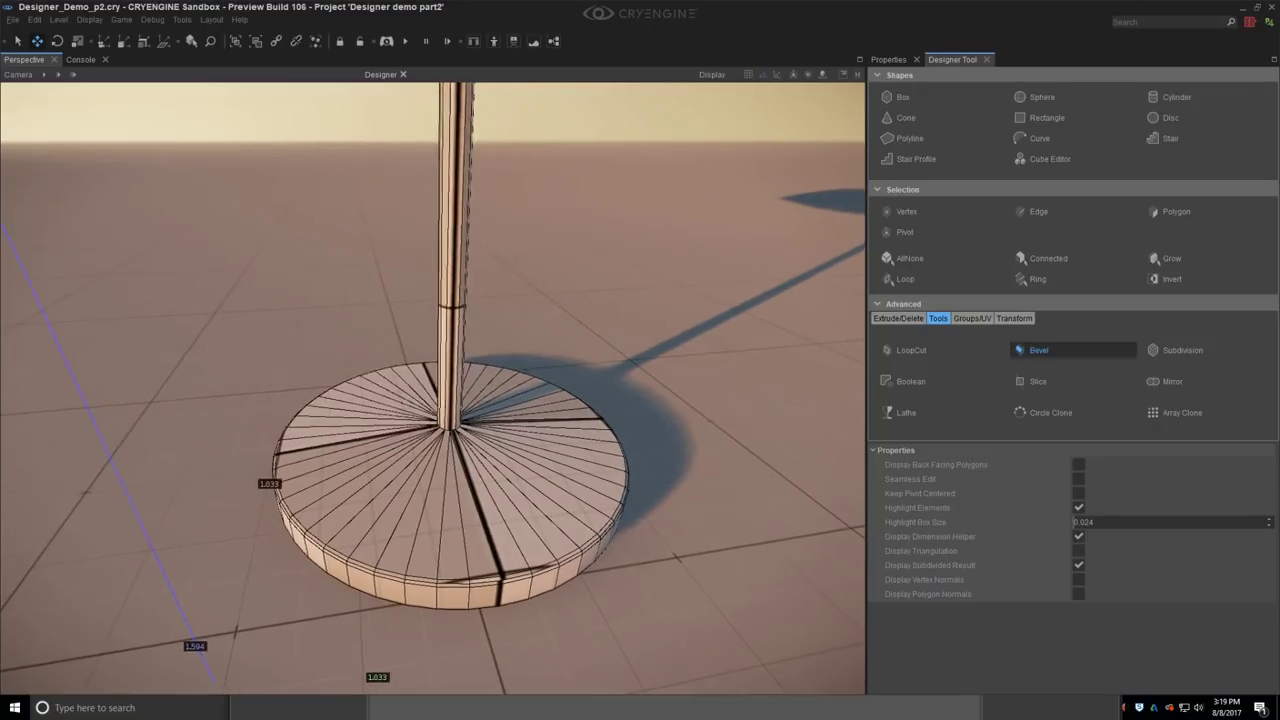
pyautogui.press('Escape')
pyautogui.moveTo(487, 473); pyautogui.dragTo(510, 479, button='right')
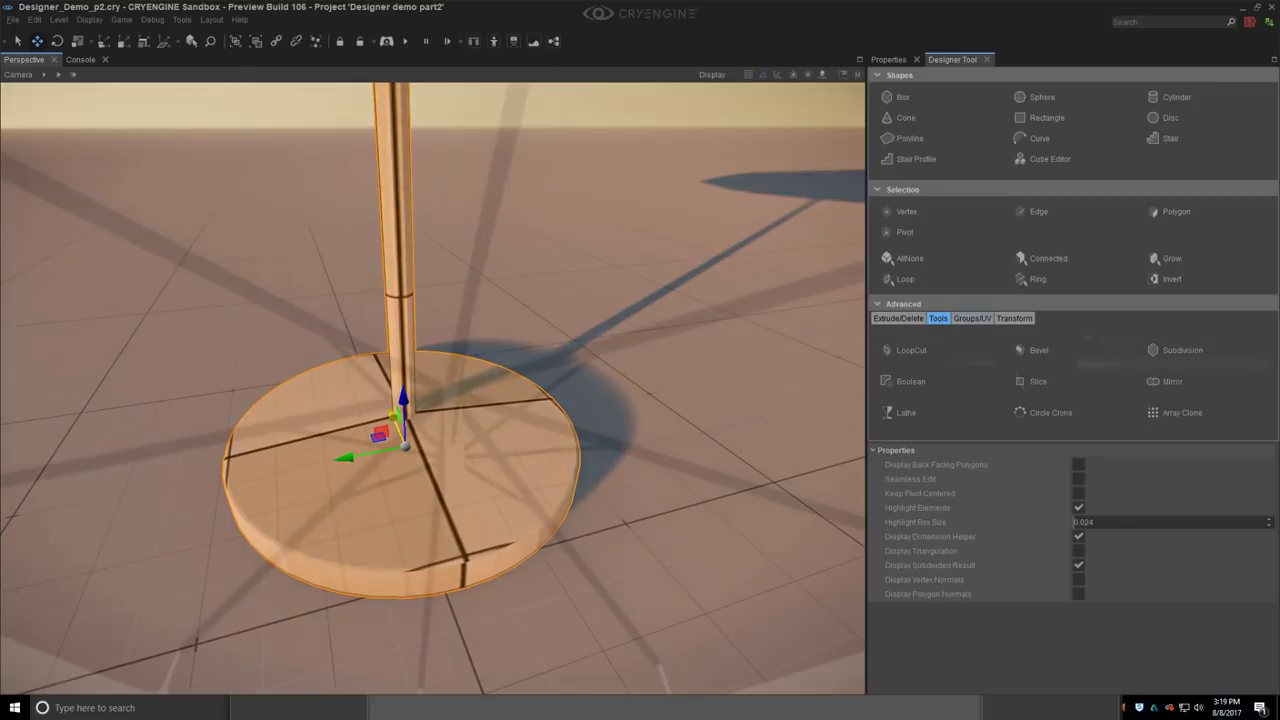
# Step: Select the pole's top vertices and lower them to where the canopy ribs meet
pyautogui.click(971, 318)
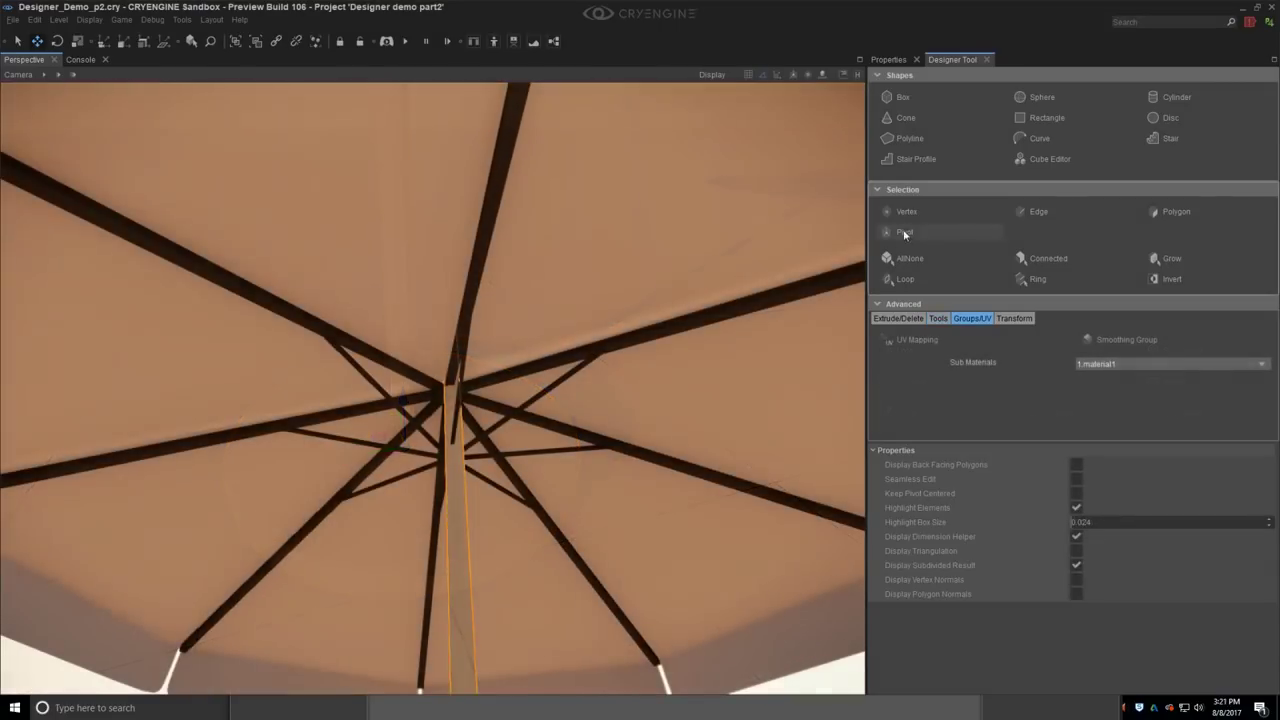
pyautogui.click(906, 211)
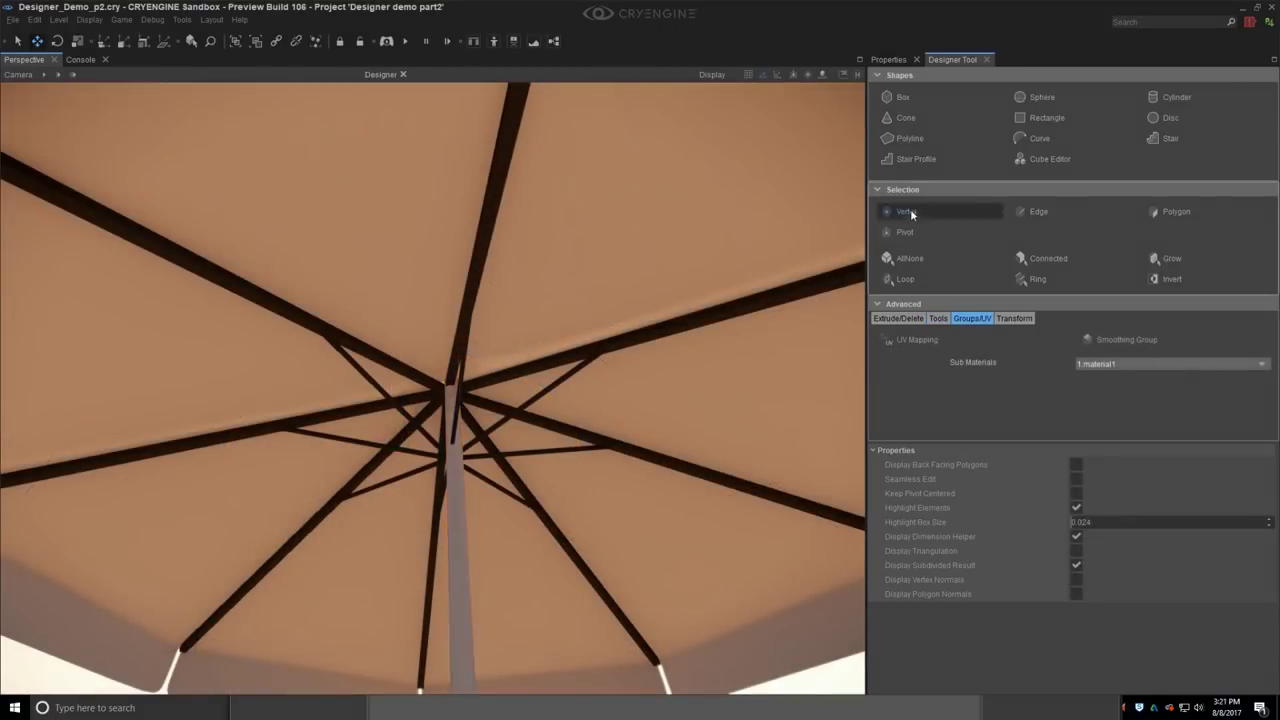
pyautogui.moveTo(433, 388); pyautogui.dragTo(316, 329, button='middle')
pyautogui.moveTo(203, 259); pyautogui.dragTo(408, 470)
pyautogui.moveTo(403, 484); pyautogui.dragTo(385, 467, button='right')
pyautogui.press('s')
pyautogui.moveTo(377, 345); pyautogui.dragTo(375, 442)
pyautogui.press('s')
pyautogui.moveTo(375, 442); pyautogui.dragTo(676, 395, button='right')
pyautogui.press('w')
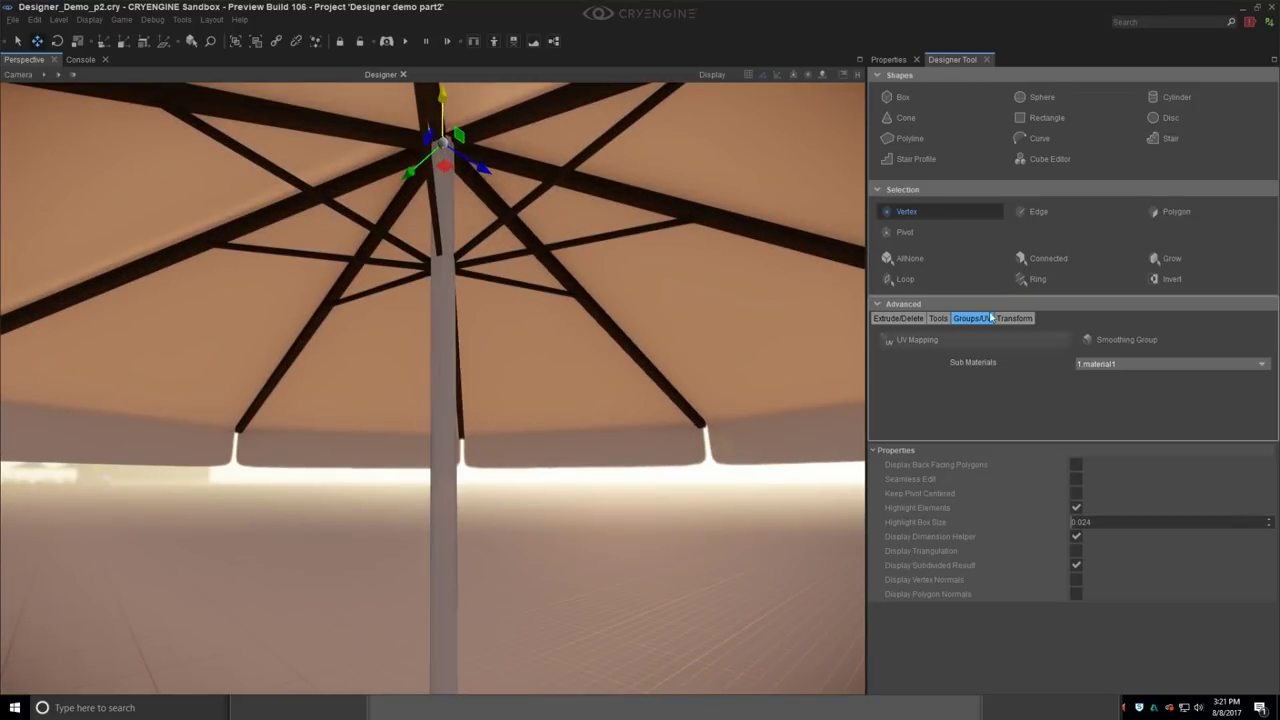
# Step: Add a loop cut around the pole at the height where the thin support struts join it
pyautogui.click(938, 318)
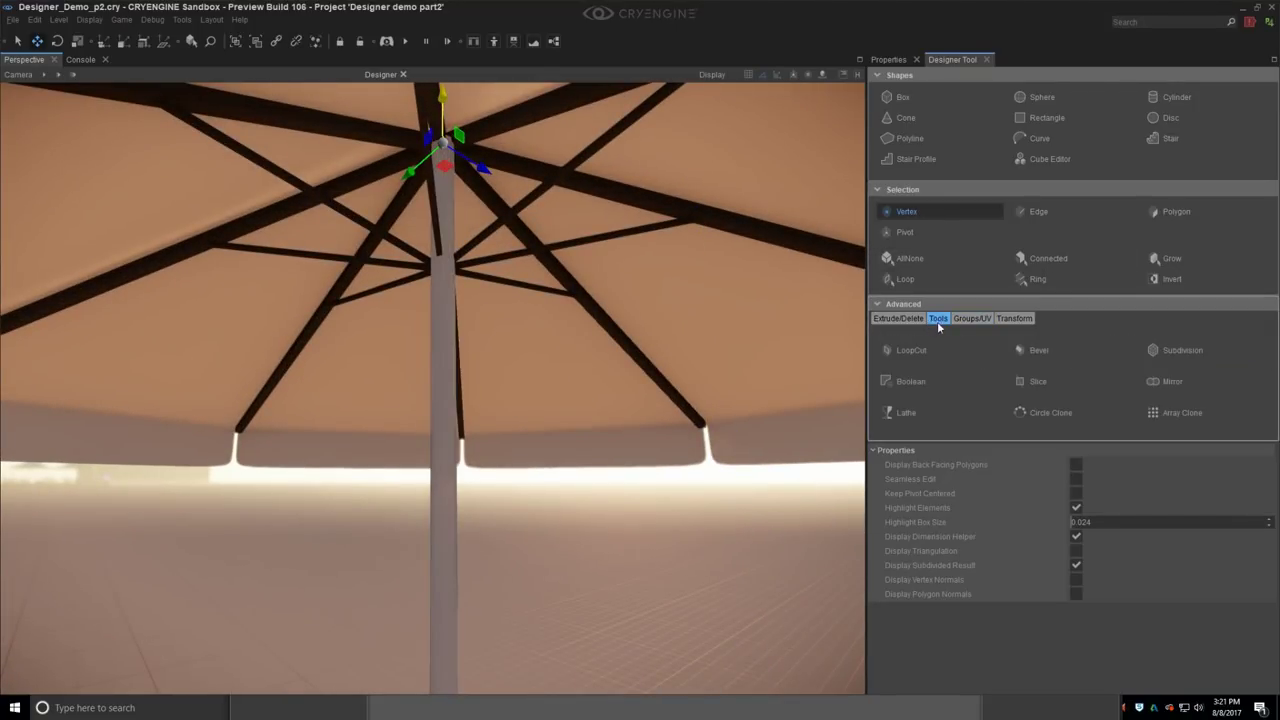
pyautogui.click(908, 350)
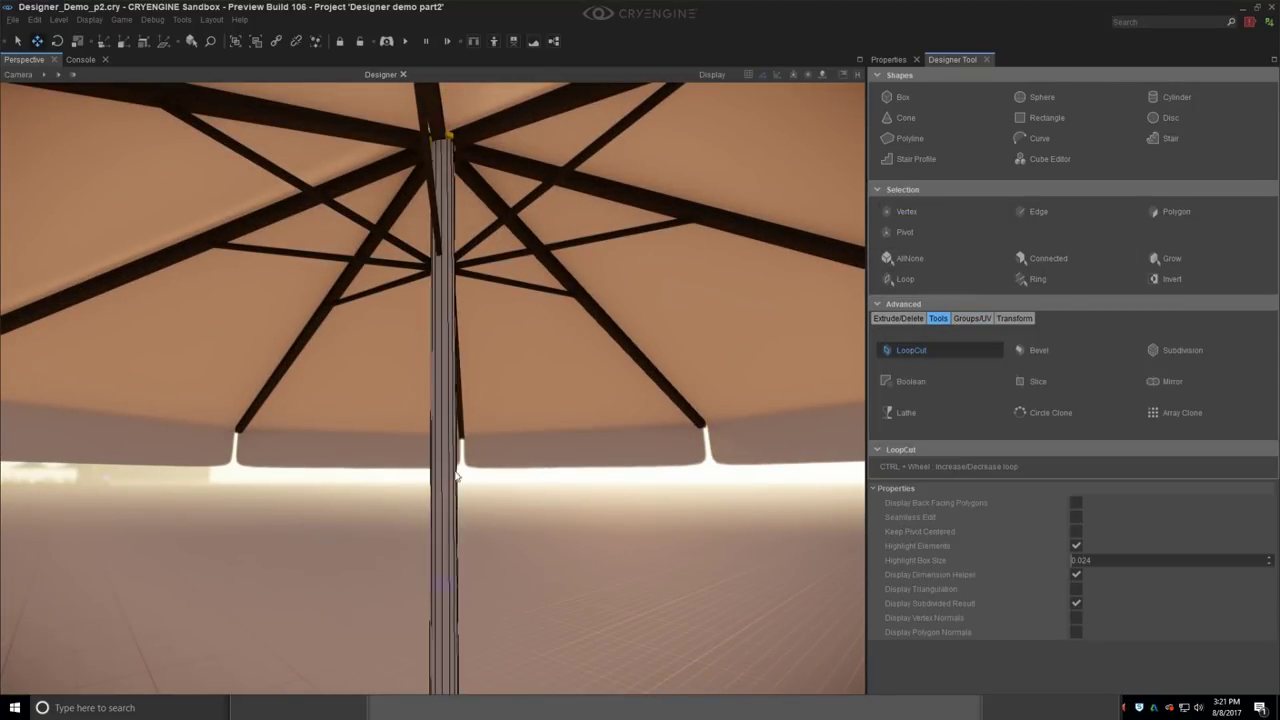
pyautogui.moveTo(459, 477); pyautogui.dragTo(462, 487, button='right')
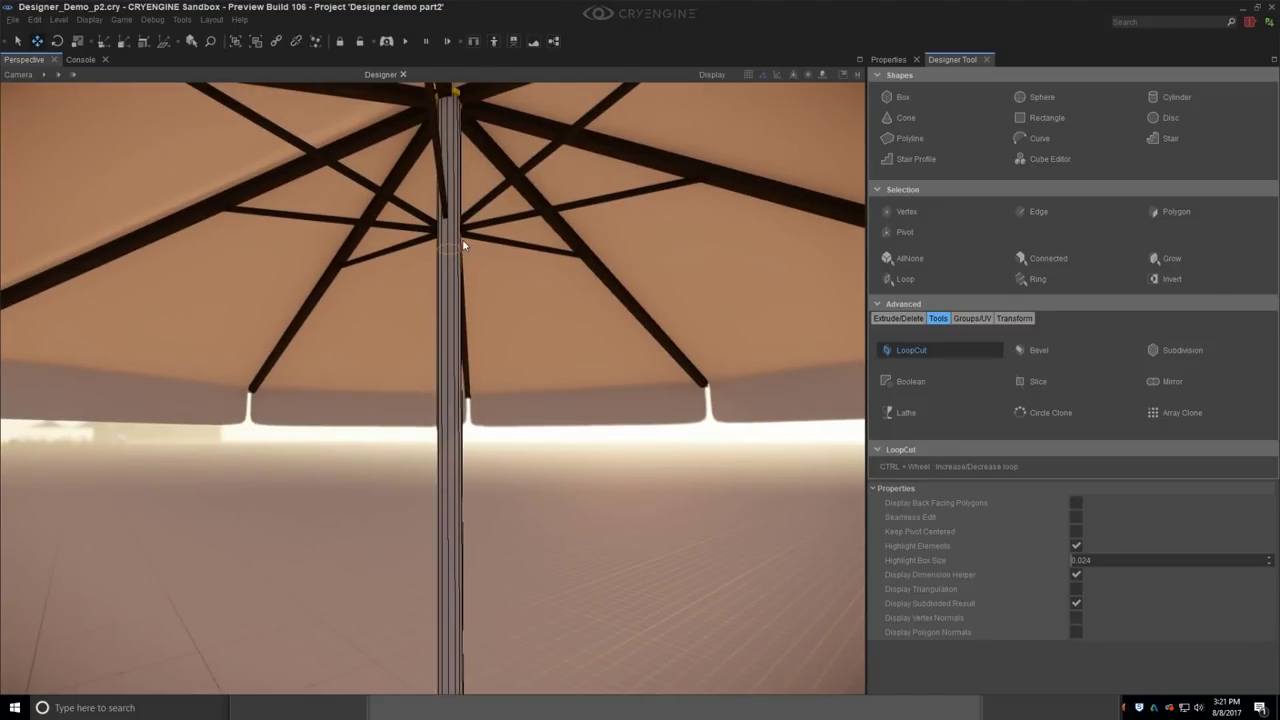
pyautogui.moveTo(497, 250); pyautogui.dragTo(512, 270, button='right')
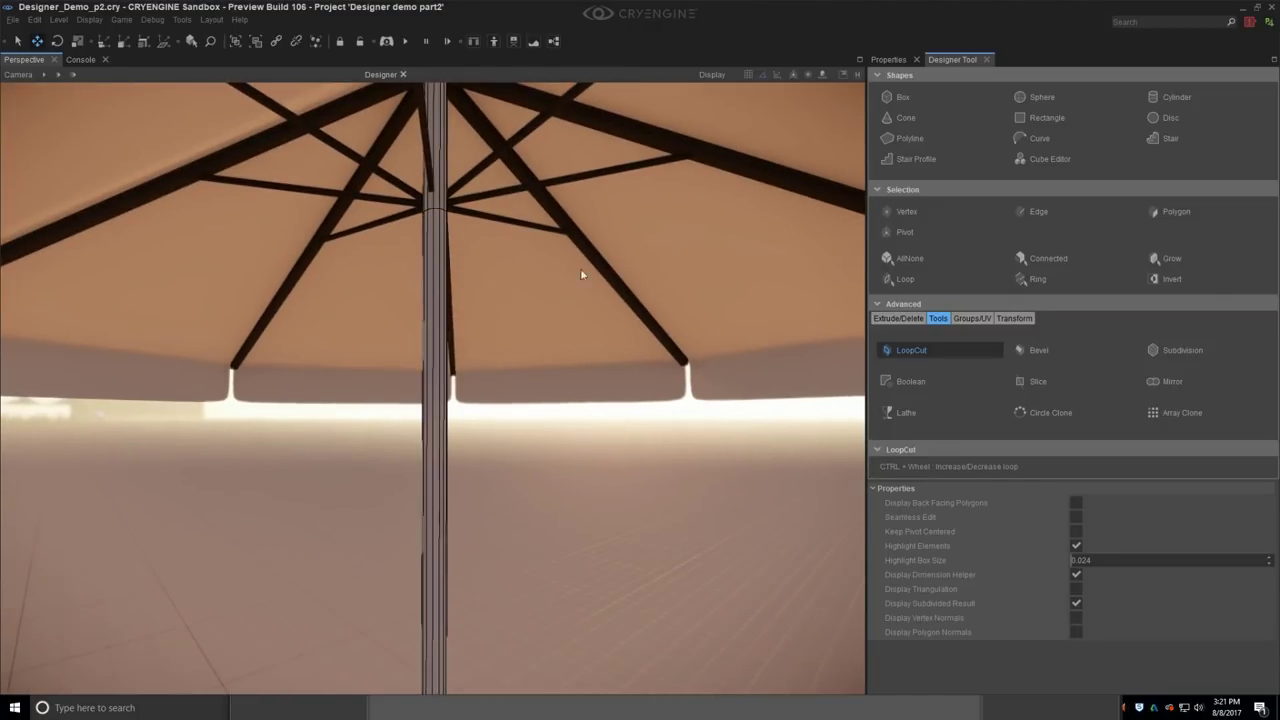
# Step: Loop-select the pole polygons above the cut and give them the same dark material as the ribs
pyautogui.click(1153, 213)
pyautogui.click(438, 190)
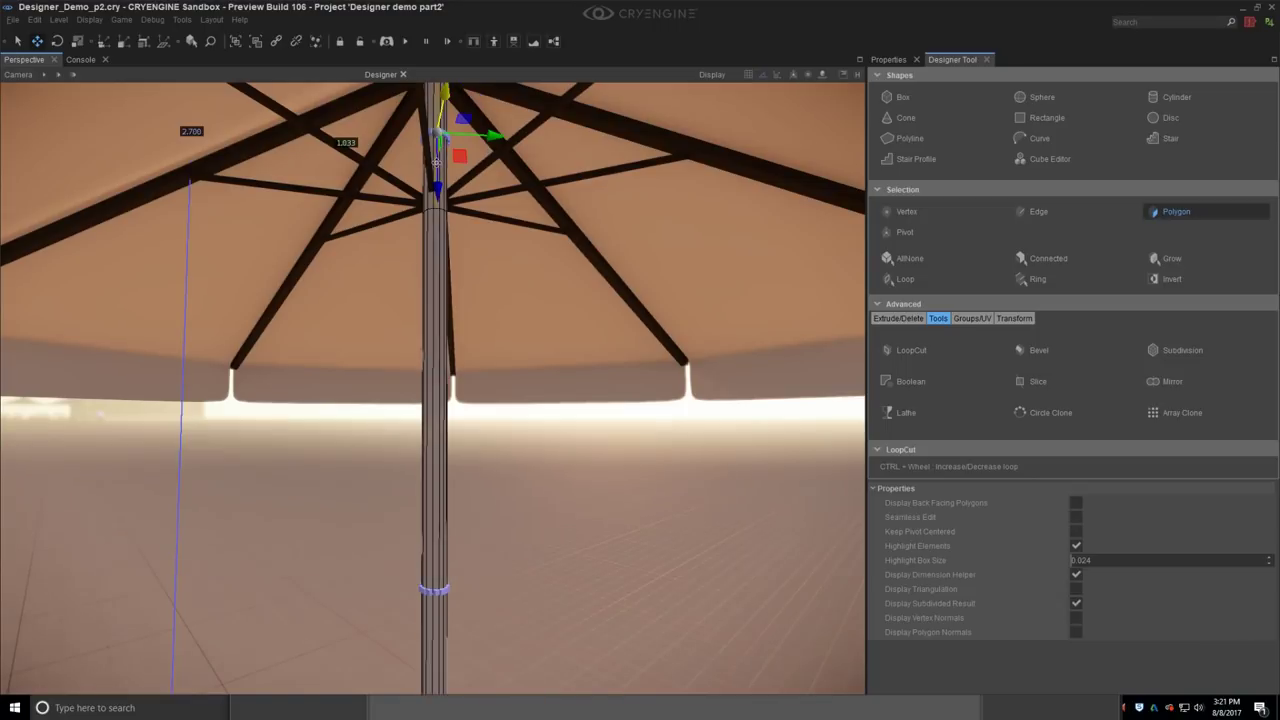
pyautogui.click(441, 203)
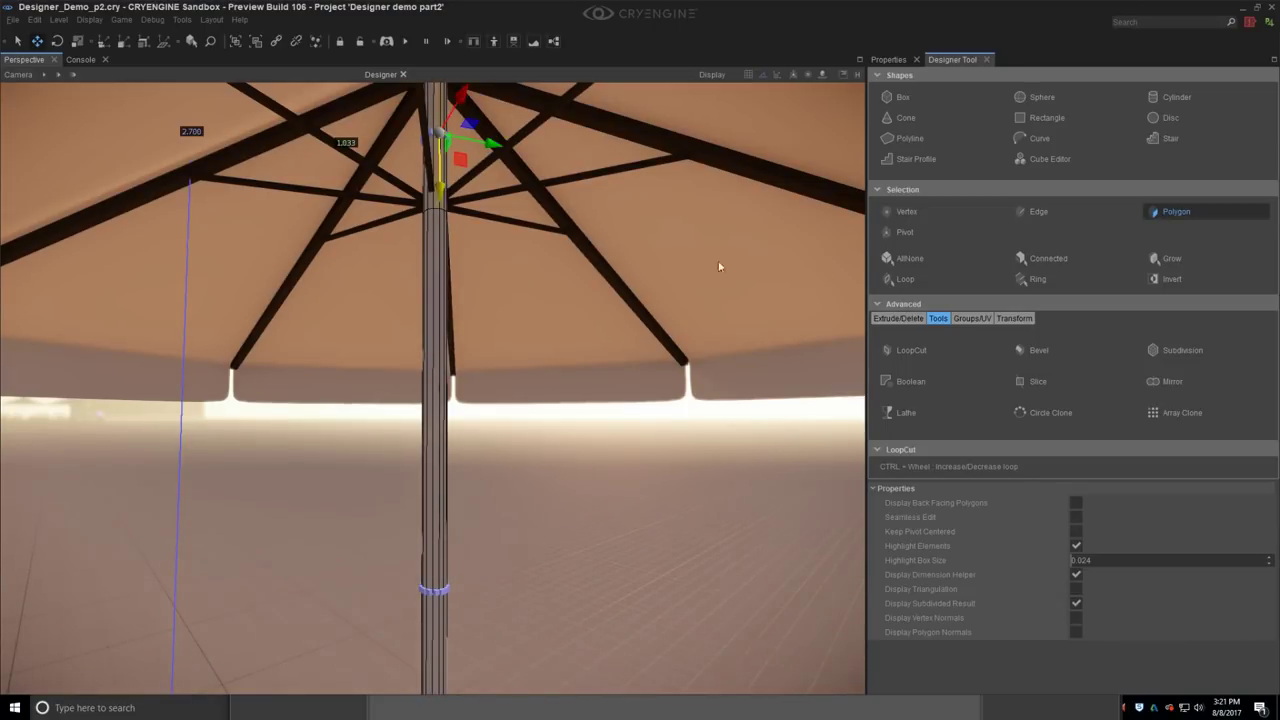
pyautogui.click(935, 281)
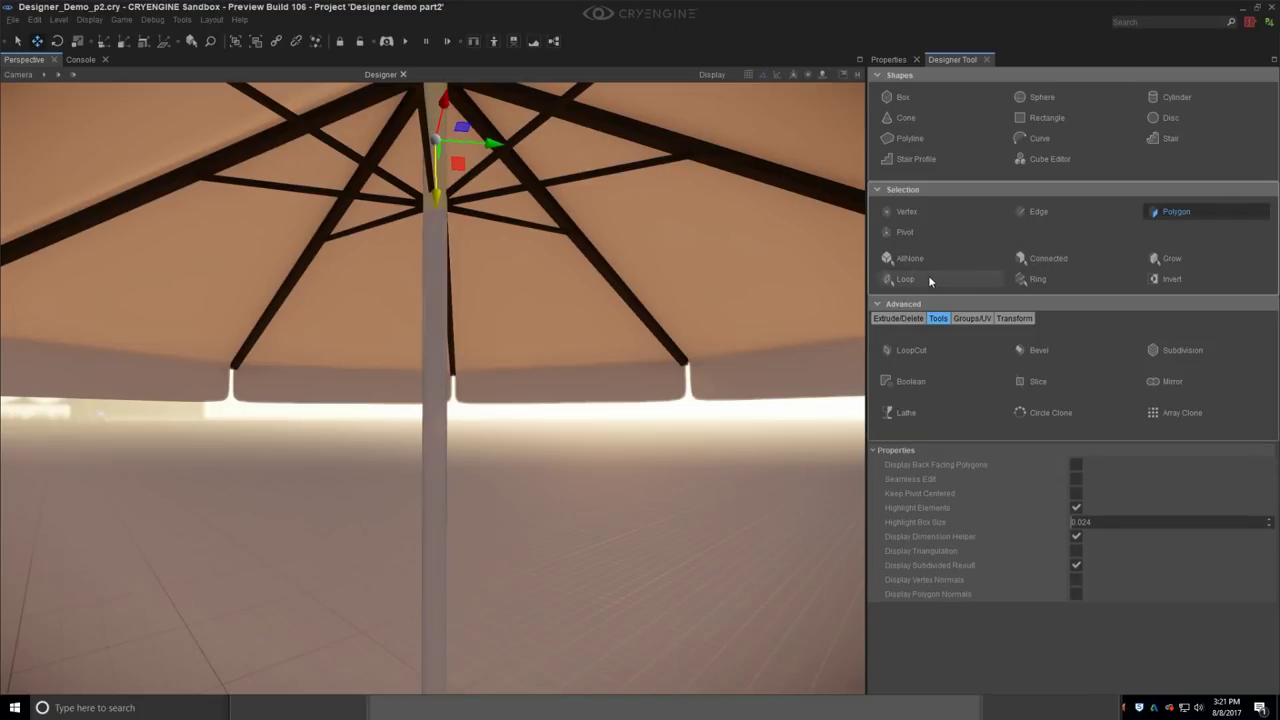
pyautogui.moveTo(483, 270); pyautogui.dragTo(485, 231, button='right')
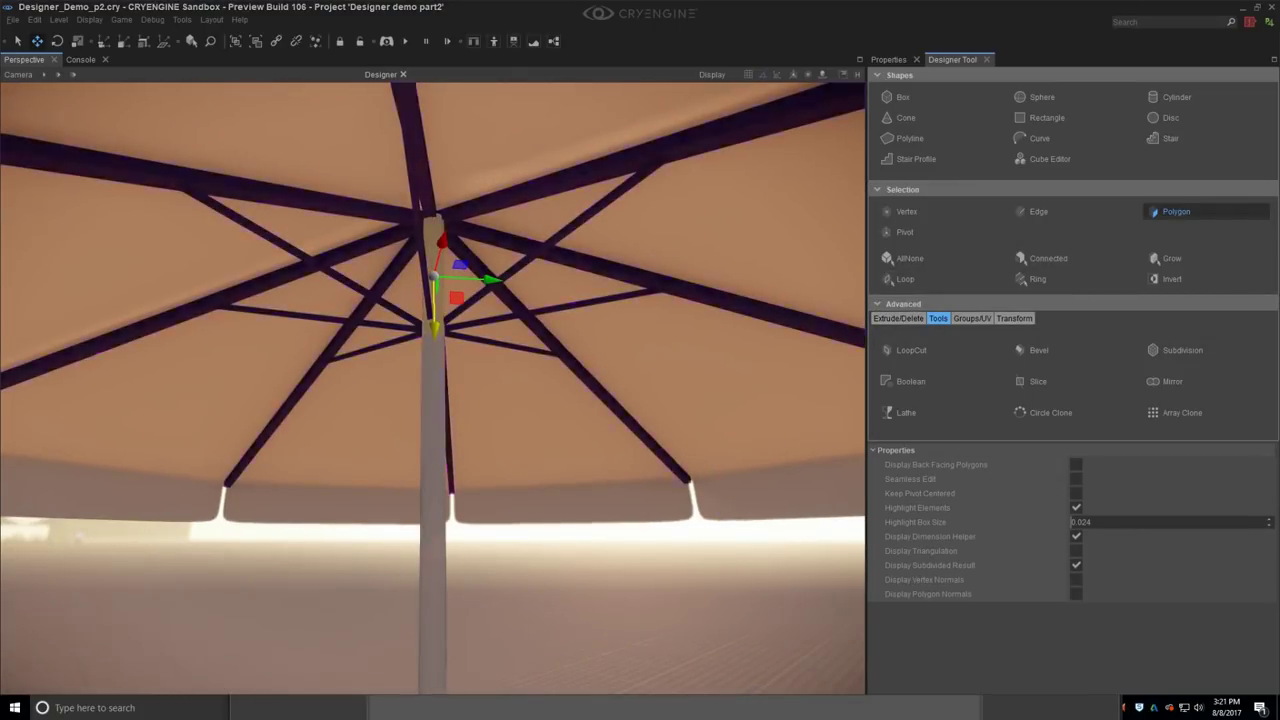
pyautogui.moveTo(597, 240); pyautogui.dragTo(552, 283, button='right')
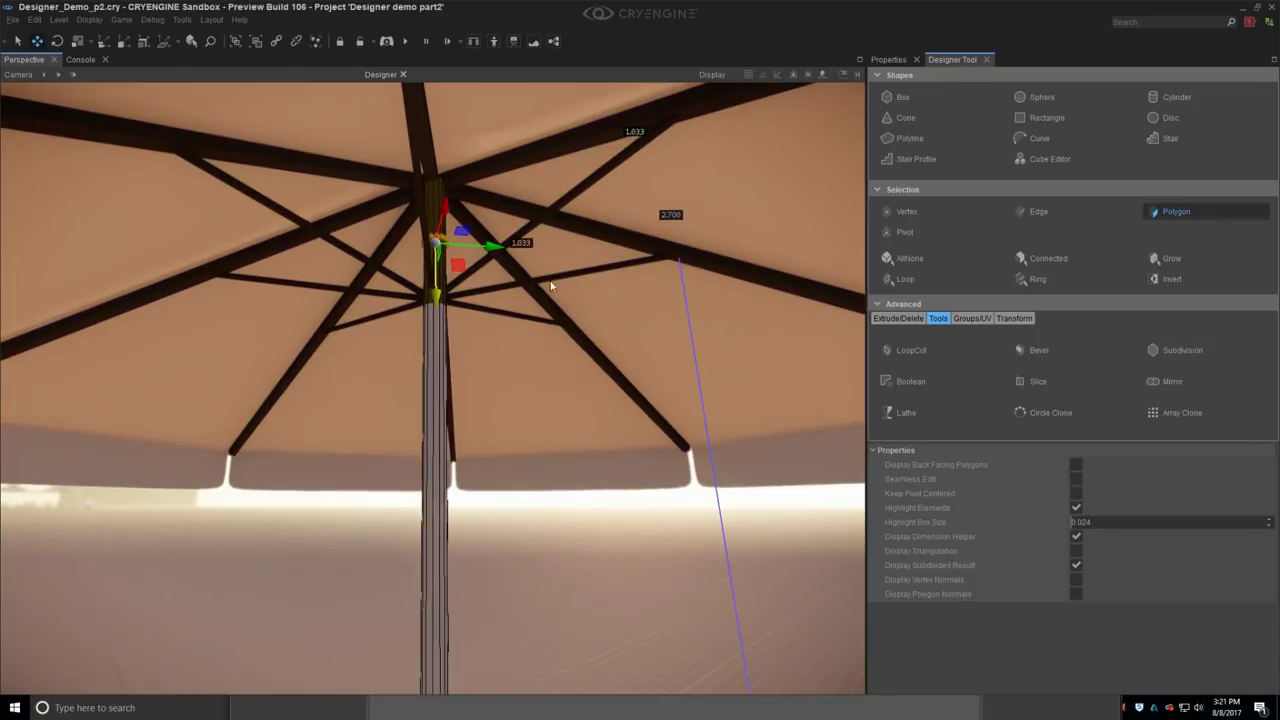
pyautogui.press('Escape')
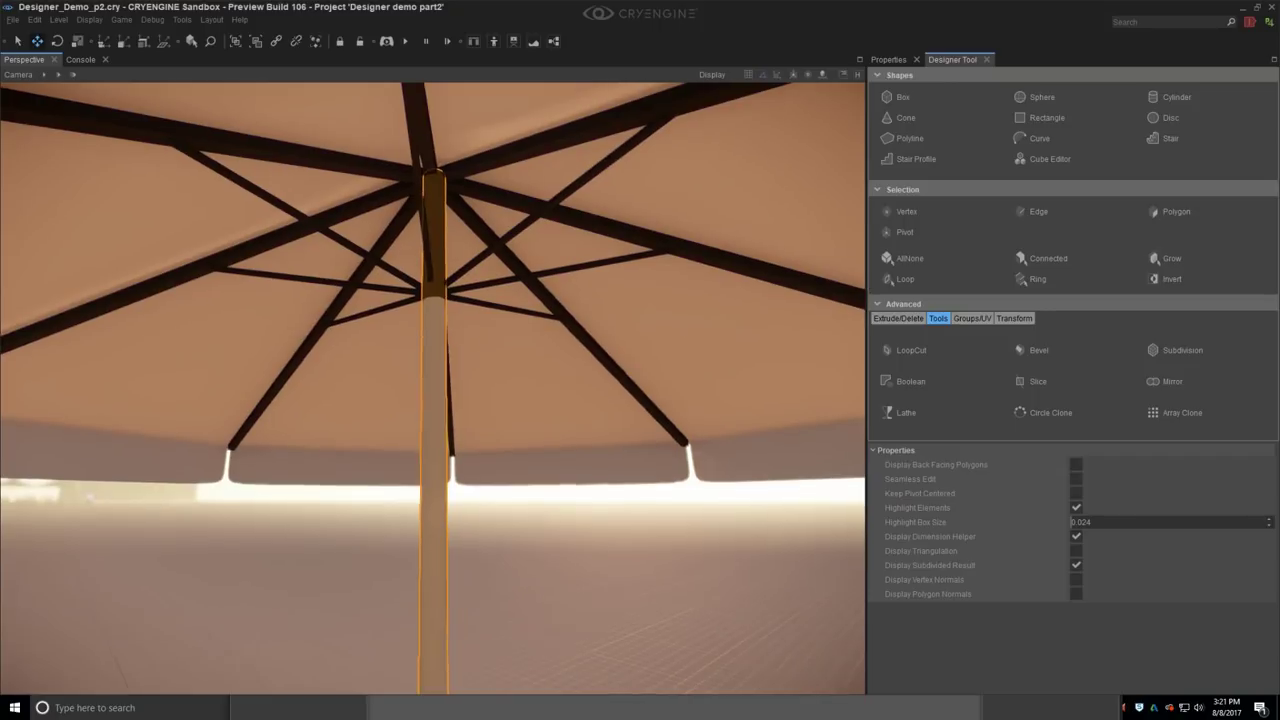
pyautogui.click(598, 349)
pyautogui.moveTo(598, 349); pyautogui.dragTo(537, 417, button='right')
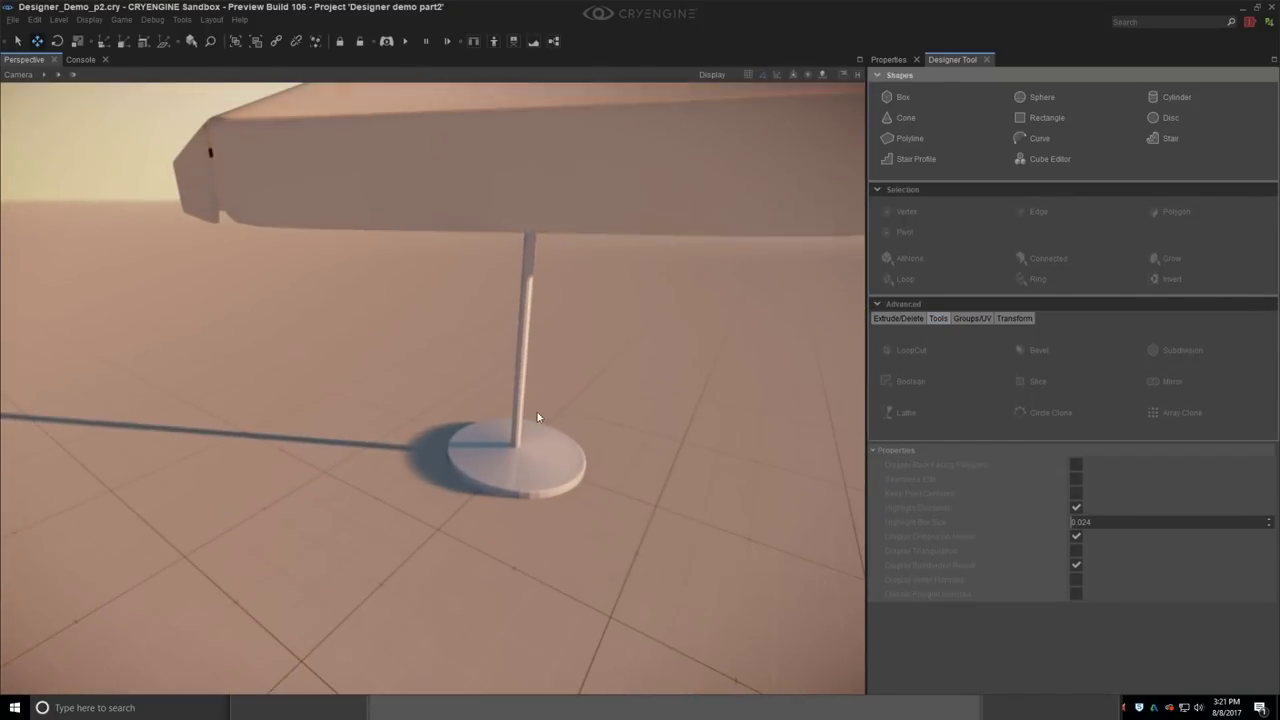
# Step: Select the pole with its base together with the thin support struts and merge them into one object
pyautogui.click(569, 213)
pyautogui.press('z')
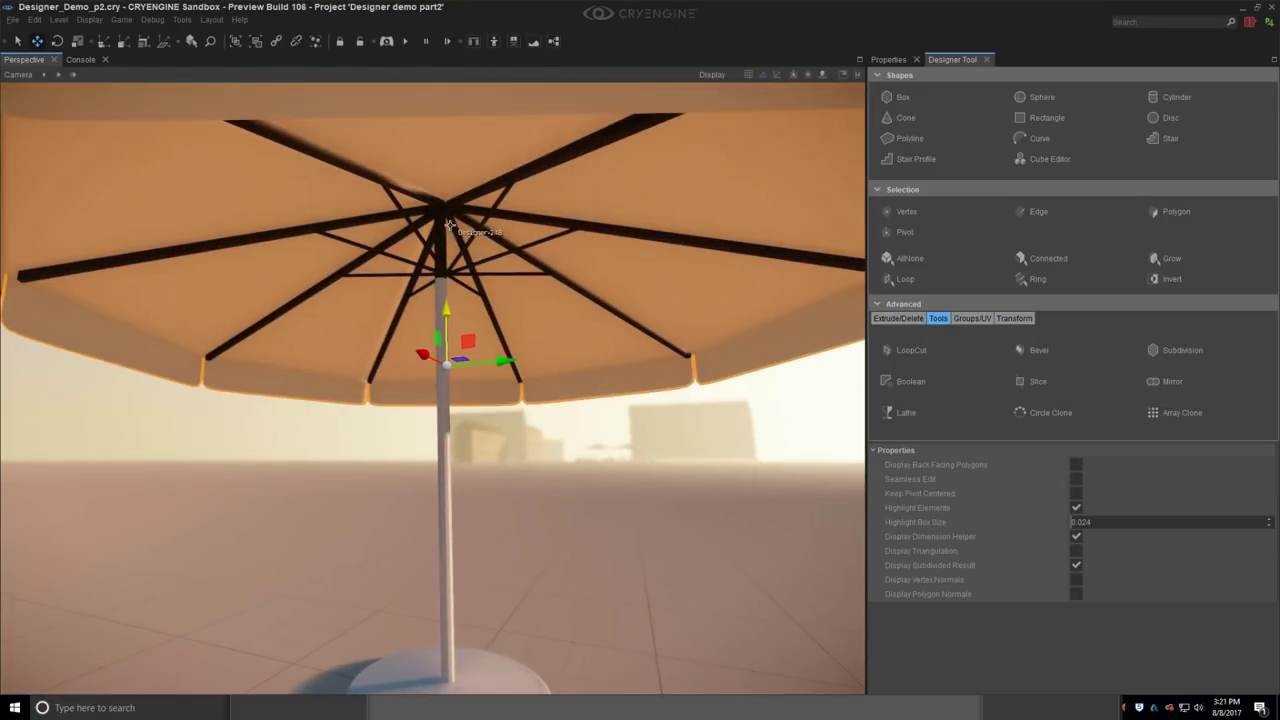
pyautogui.click(442, 270)
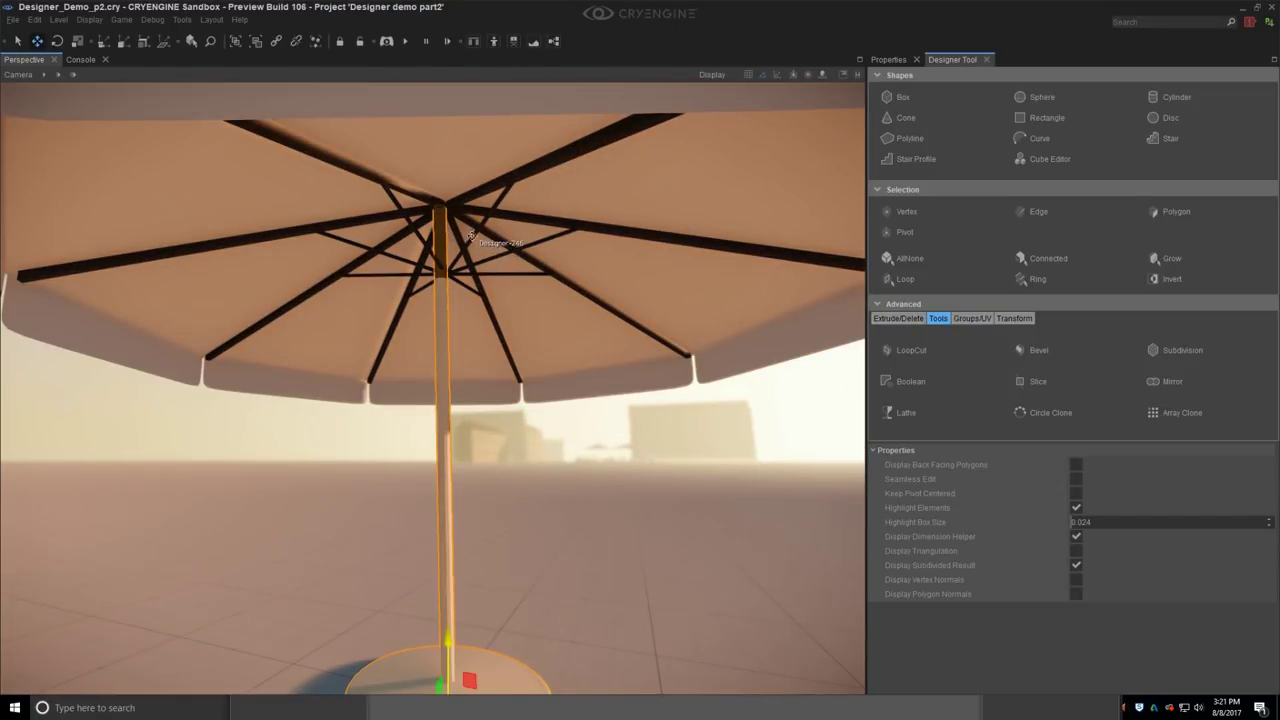
pyautogui.keyDown('ctrl'); pyautogui.click(472, 236); pyautogui.keyUp('ctrl')
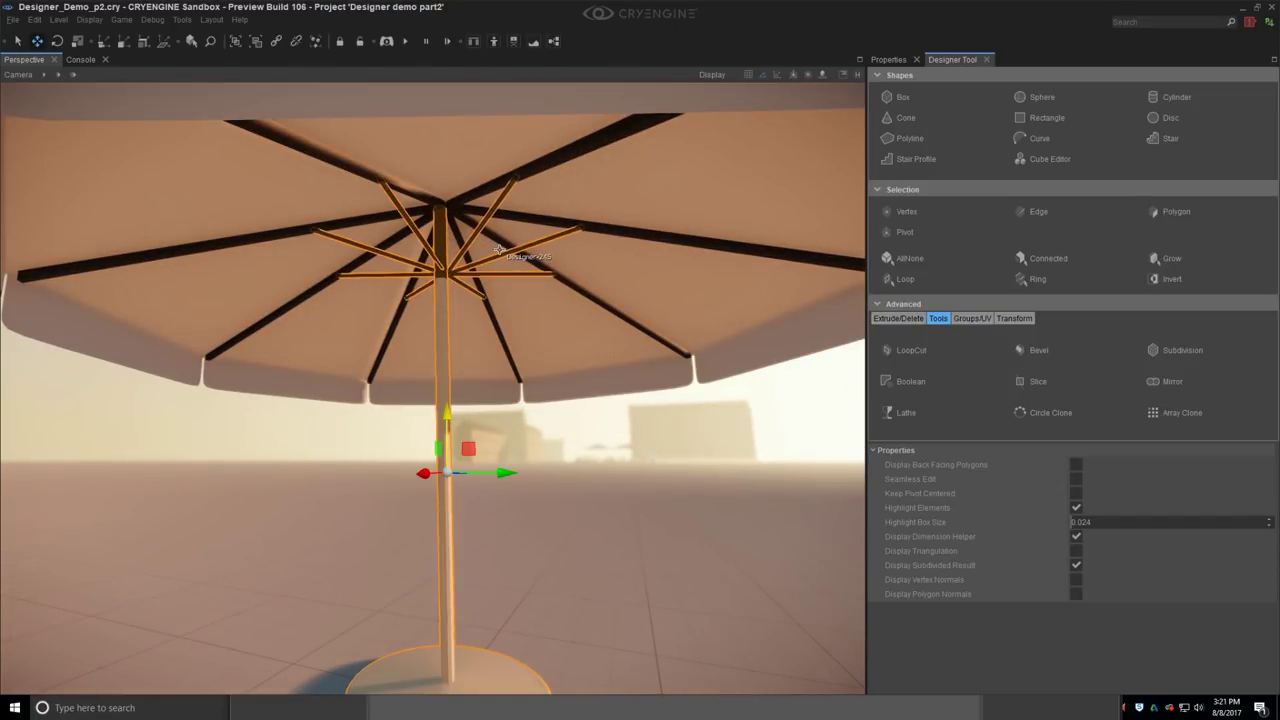
pyautogui.click(897, 319)
pyautogui.click(1159, 377)
pyautogui.moveTo(577, 298); pyautogui.dragTo(587, 308, button='right')
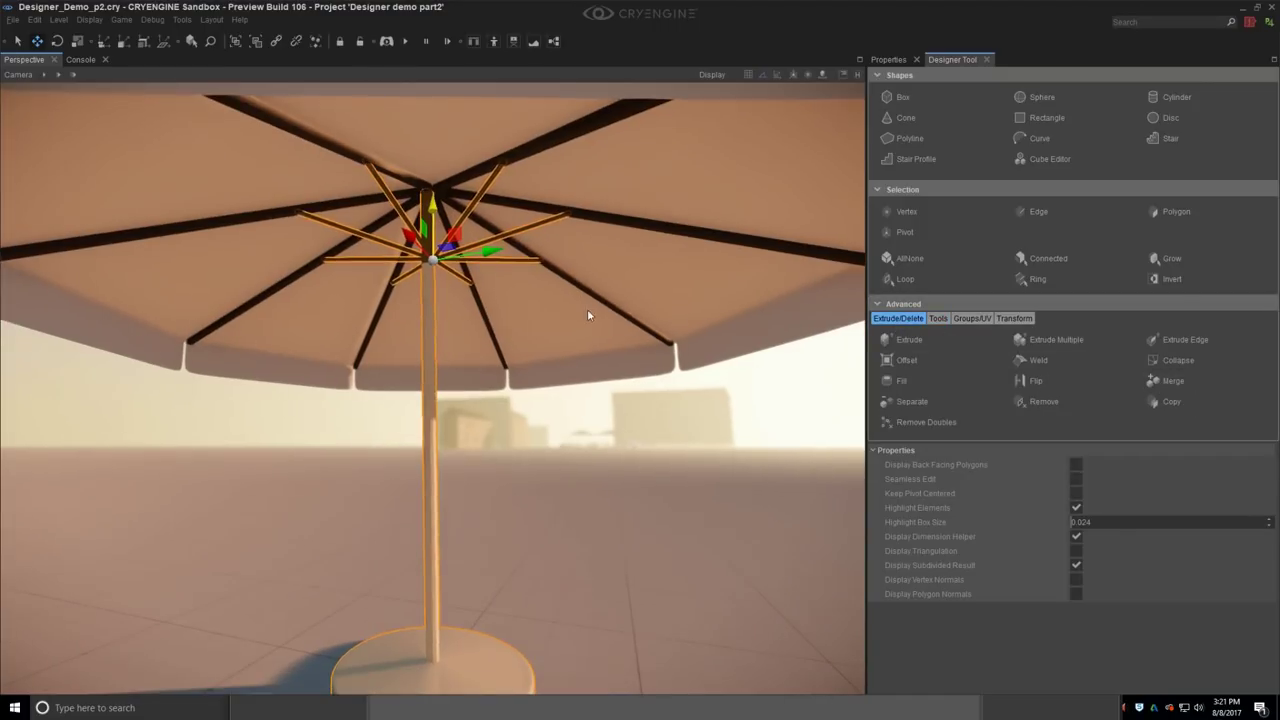
# Step: Select the canopy together with the merged pole and struts and group them
pyautogui.press('Escape')
pyautogui.click(604, 238)
pyautogui.moveTo(486, 316); pyautogui.dragTo(477, 334, button='right')
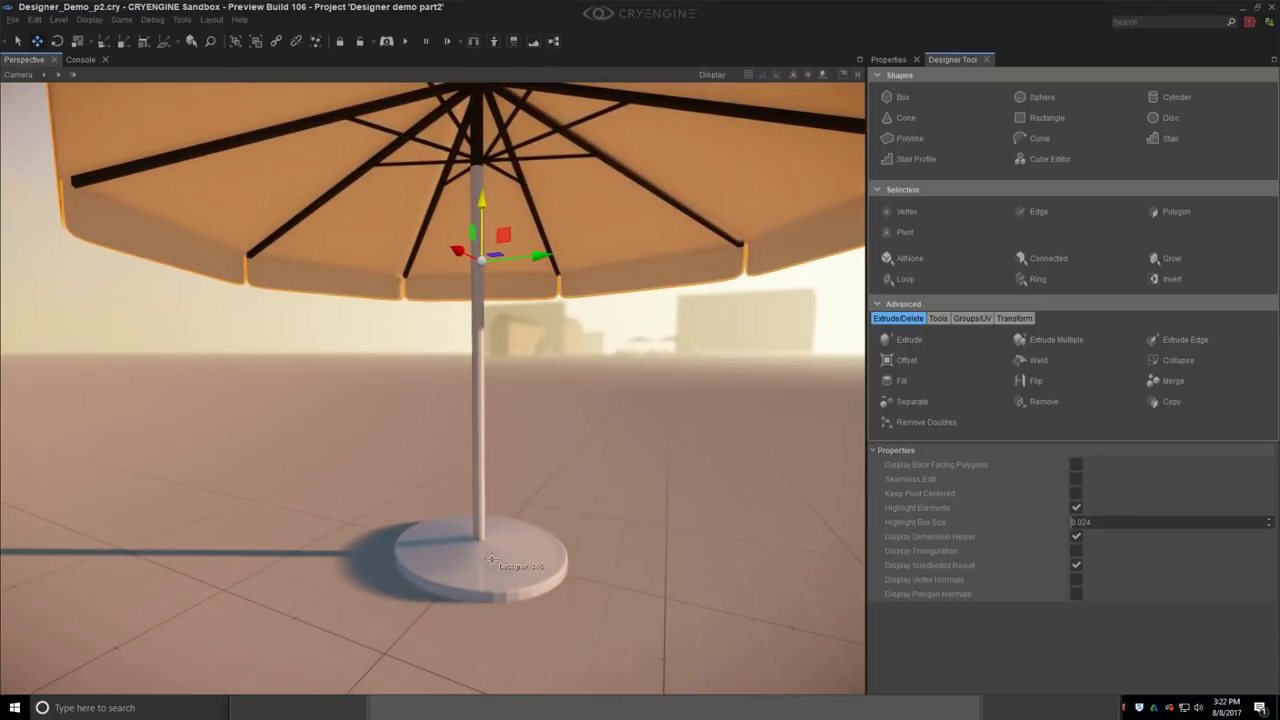
pyautogui.keyDown('ctrl'); pyautogui.click(494, 556); pyautogui.keyUp('ctrl')
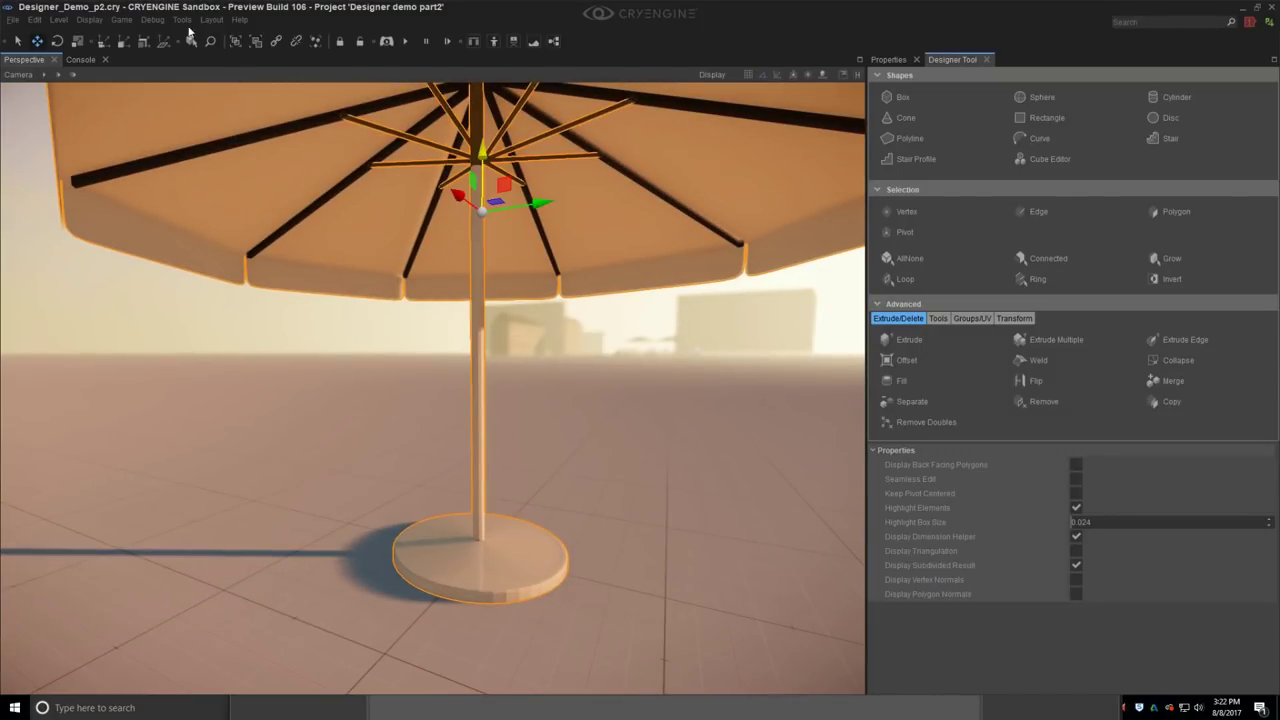
pyautogui.click(236, 42)
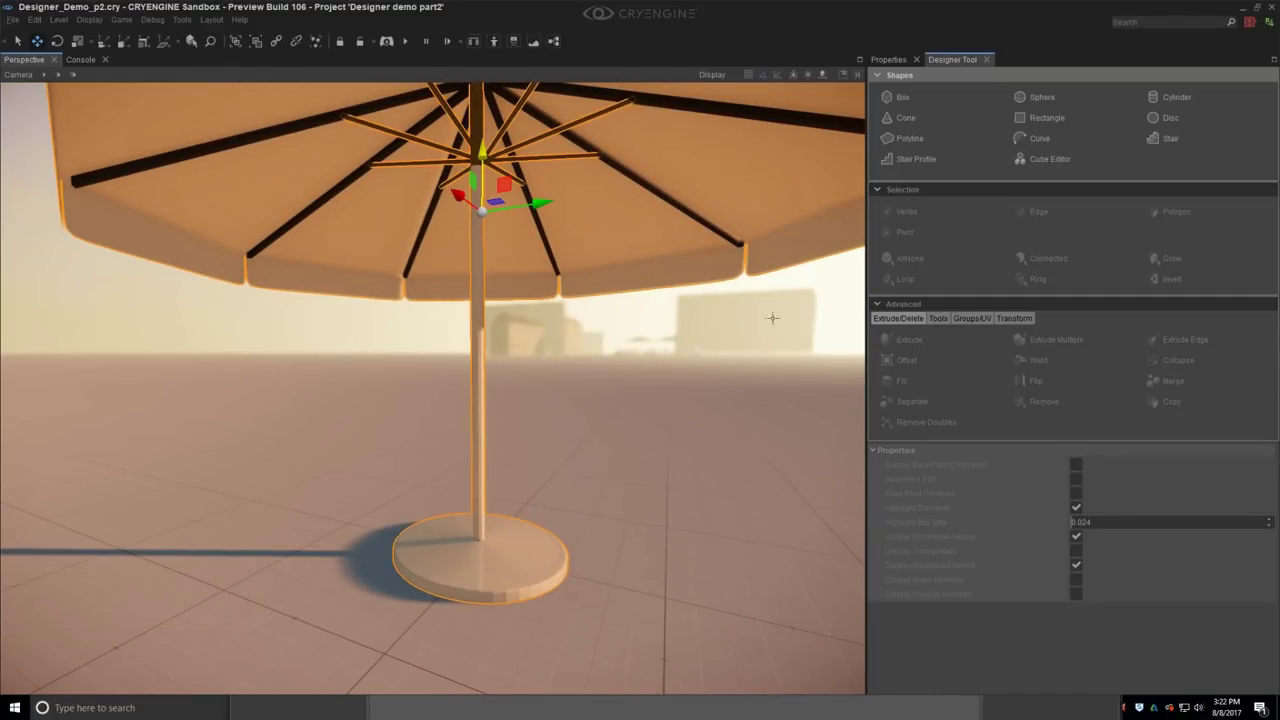
# Step: Try moving the grouped umbrella sideways and upward as one unit, undoing each move
pyautogui.moveTo(490, 295); pyautogui.dragTo(512, 272, button='right')
pyautogui.keyDown('alt'); pyautogui.moveTo(477, 526); pyautogui.dragTo(451, 422, button='middle'); pyautogui.keyUp('alt')
pyautogui.click(491, 426)
pyautogui.click(424, 459)
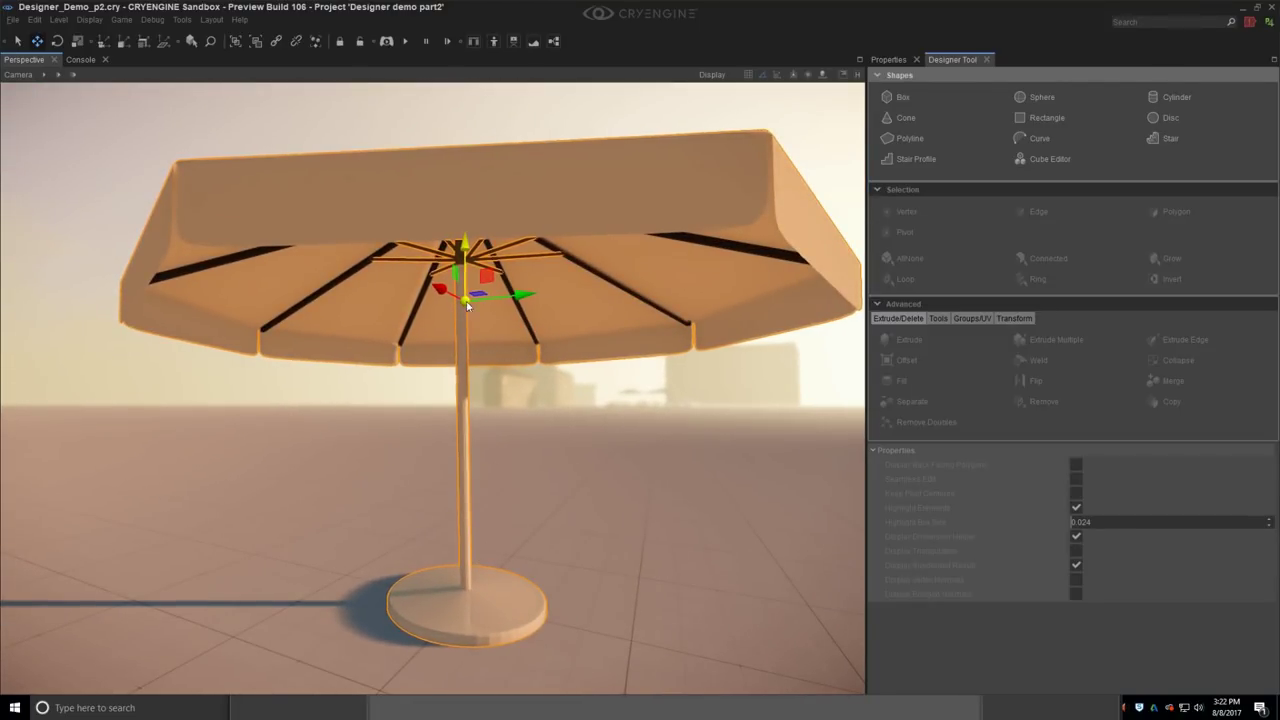
pyautogui.moveTo(478, 297); pyautogui.dragTo(254, 344)
pyautogui.hotkey('ctrl', 'z')
pyautogui.moveTo(513, 368); pyautogui.dragTo(542, 350, button='right')
pyautogui.moveTo(427, 256); pyautogui.dragTo(428, 172)
pyautogui.hotkey('ctrl', 'z')
pyautogui.moveTo(482, 318); pyautogui.dragTo(487, 296, button='right')
pyautogui.press('w')
pyautogui.scroll(2, 461, 286)
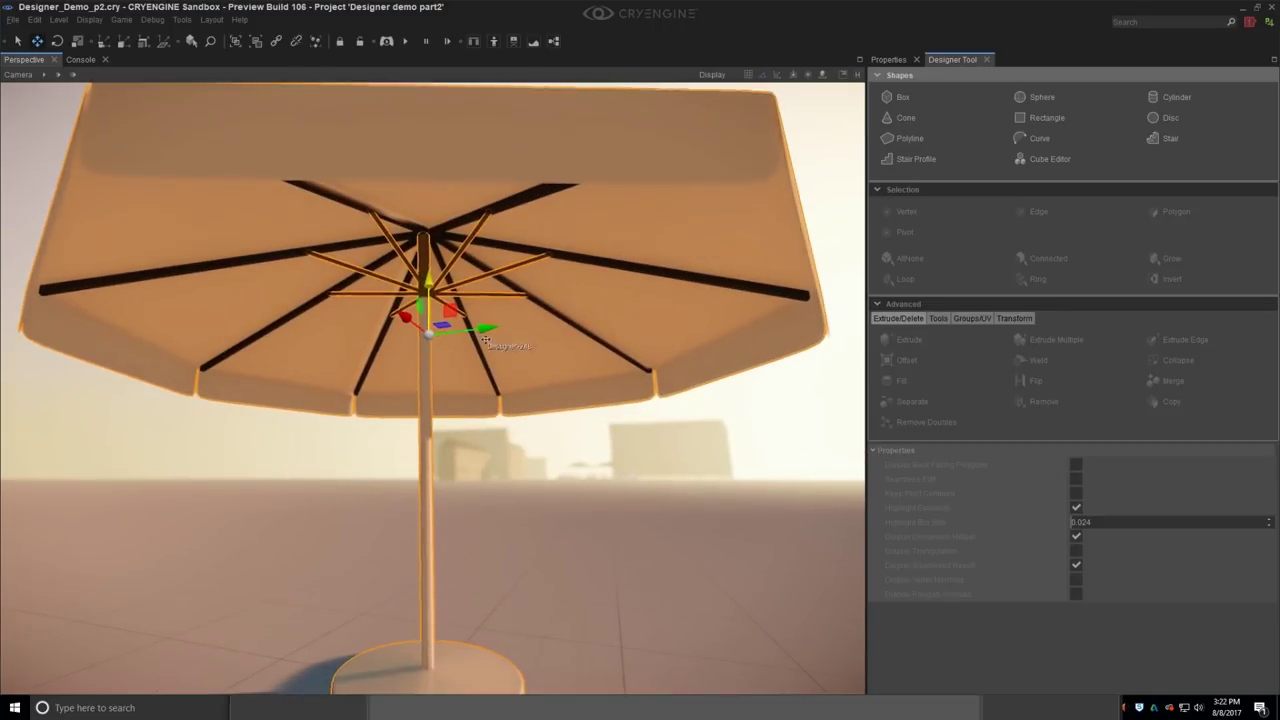
# Step: Ungroup the umbrella and merge the pole and support struts with the dark canopy ribs
pyautogui.click(257, 42)
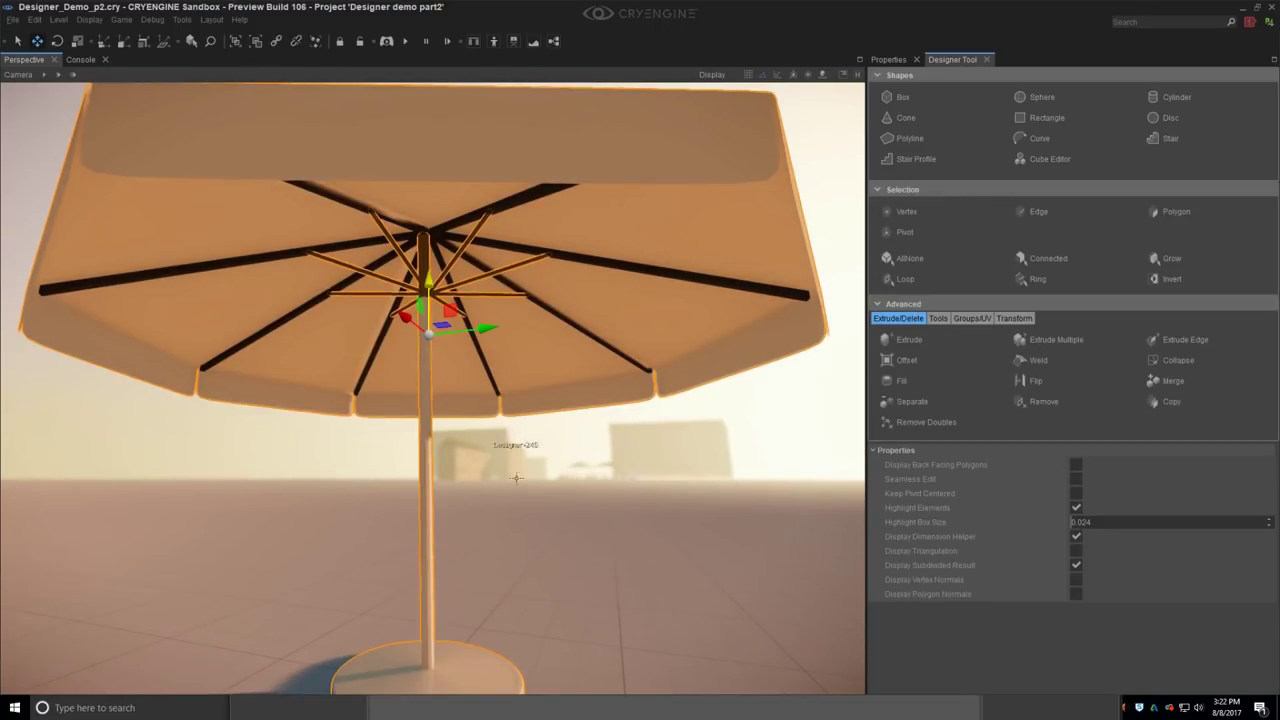
pyautogui.hotkey('ctrl', 'z')
pyautogui.click(421, 443)
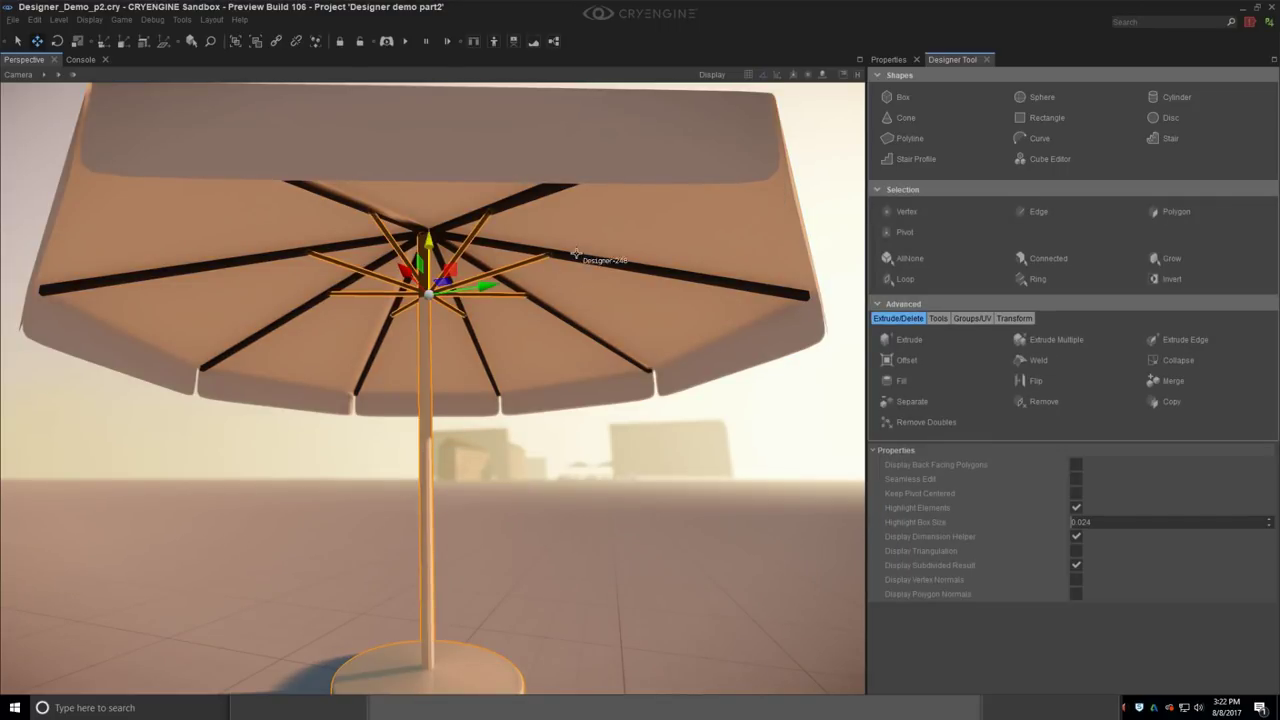
pyautogui.click(1168, 381)
pyautogui.moveTo(486, 343); pyautogui.dragTo(458, 345)
pyautogui.hotkey('ctrl', 'z')
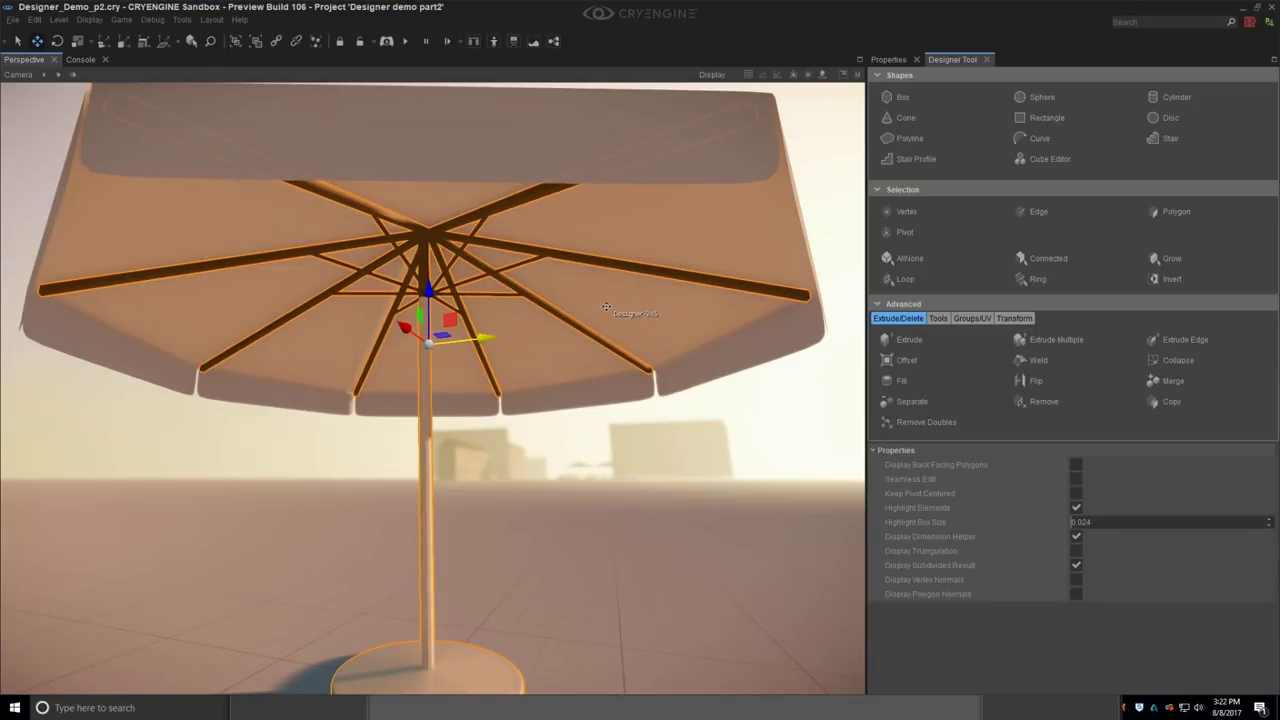
# Step: Group the canopy with the merged frame and move the umbrella away to clear the working area
pyautogui.click(606, 306)
pyautogui.click(420, 490)
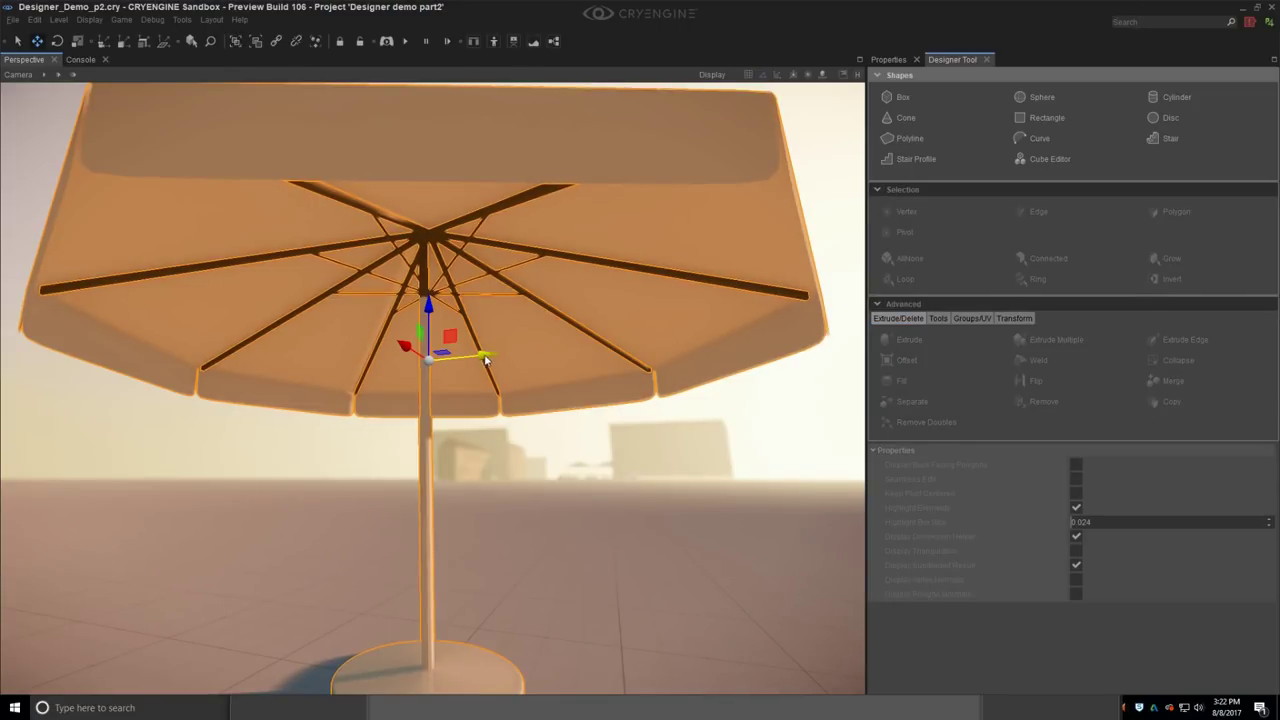
pyautogui.moveTo(443, 355); pyautogui.dragTo(277, 556)
pyautogui.click(340, 540)
# Step: Draw a box about 1.07 wide and 0.9 high on the open ground in front of the umbrella
pyautogui.moveTo(347, 538); pyautogui.dragTo(347, 538, button='right')
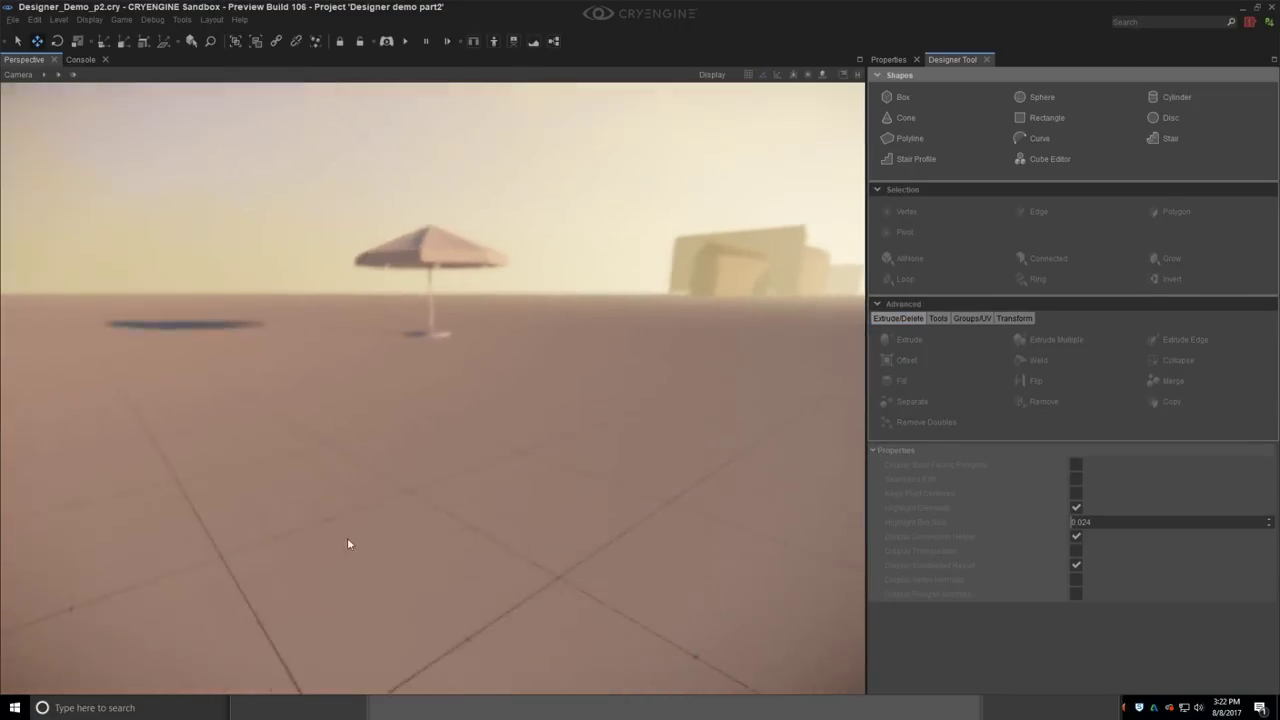
pyautogui.moveTo(347, 538); pyautogui.dragTo(392, 501, button='middle')
pyautogui.moveTo(392, 500); pyautogui.dragTo(484, 522, button='right')
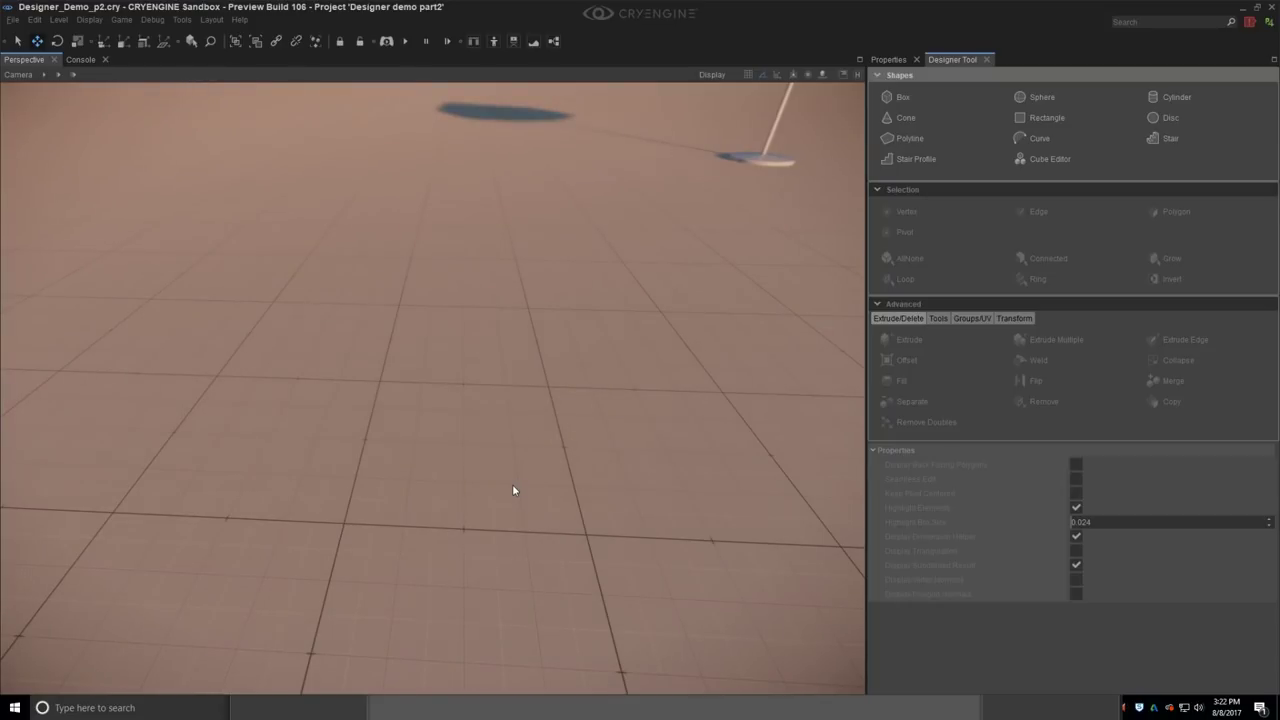
pyautogui.moveTo(797, 318); pyautogui.dragTo(797, 290, button='right')
pyautogui.moveTo(505, 345); pyautogui.dragTo(614, 385, button='right')
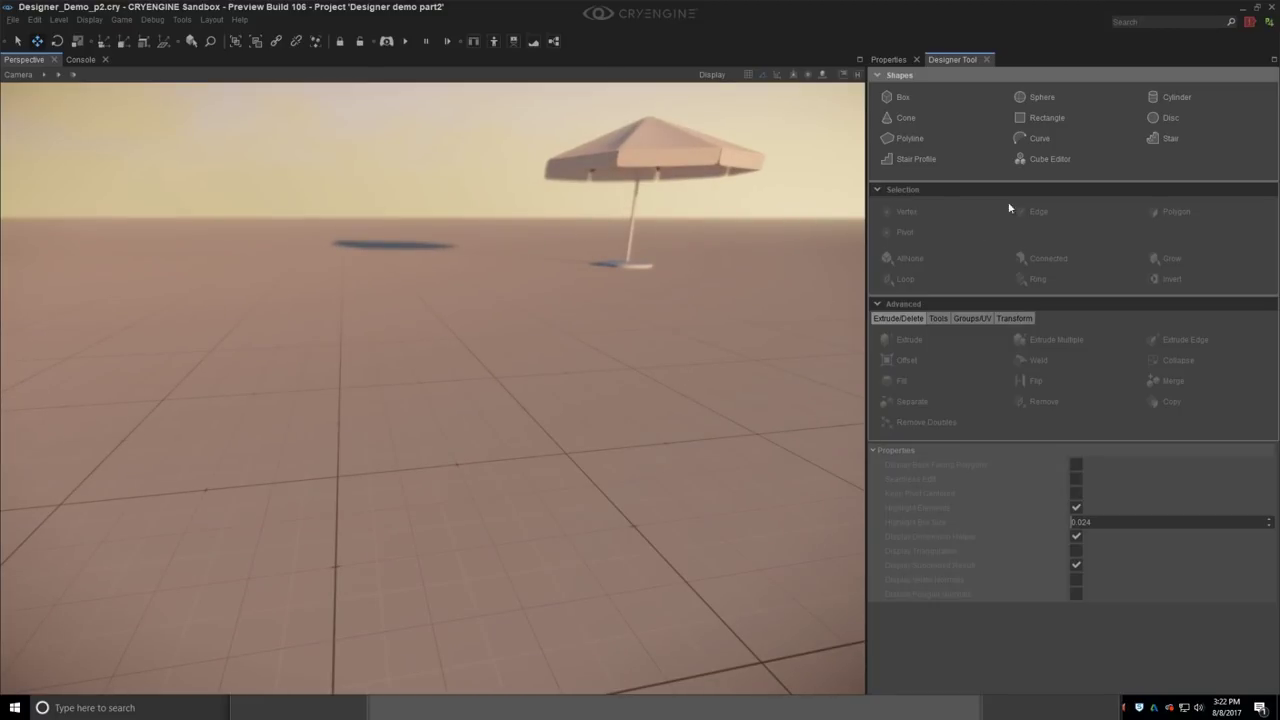
pyautogui.click(1060, 118)
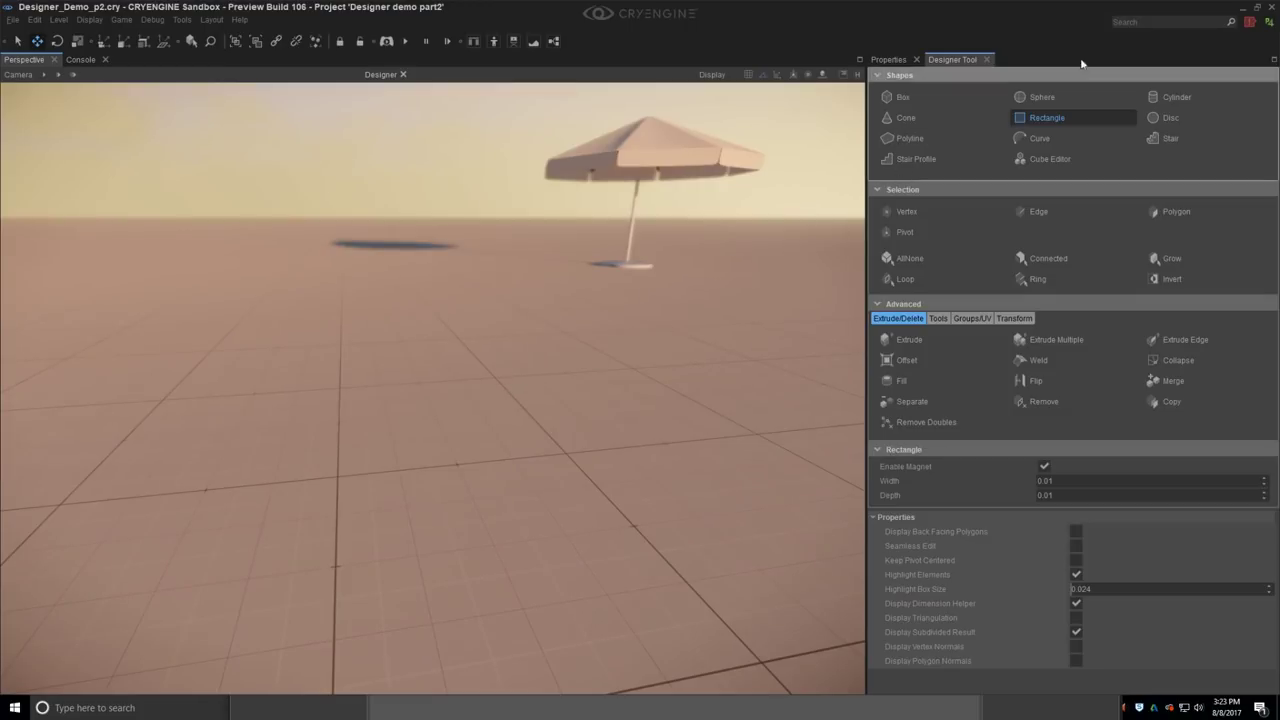
pyautogui.click(911, 99)
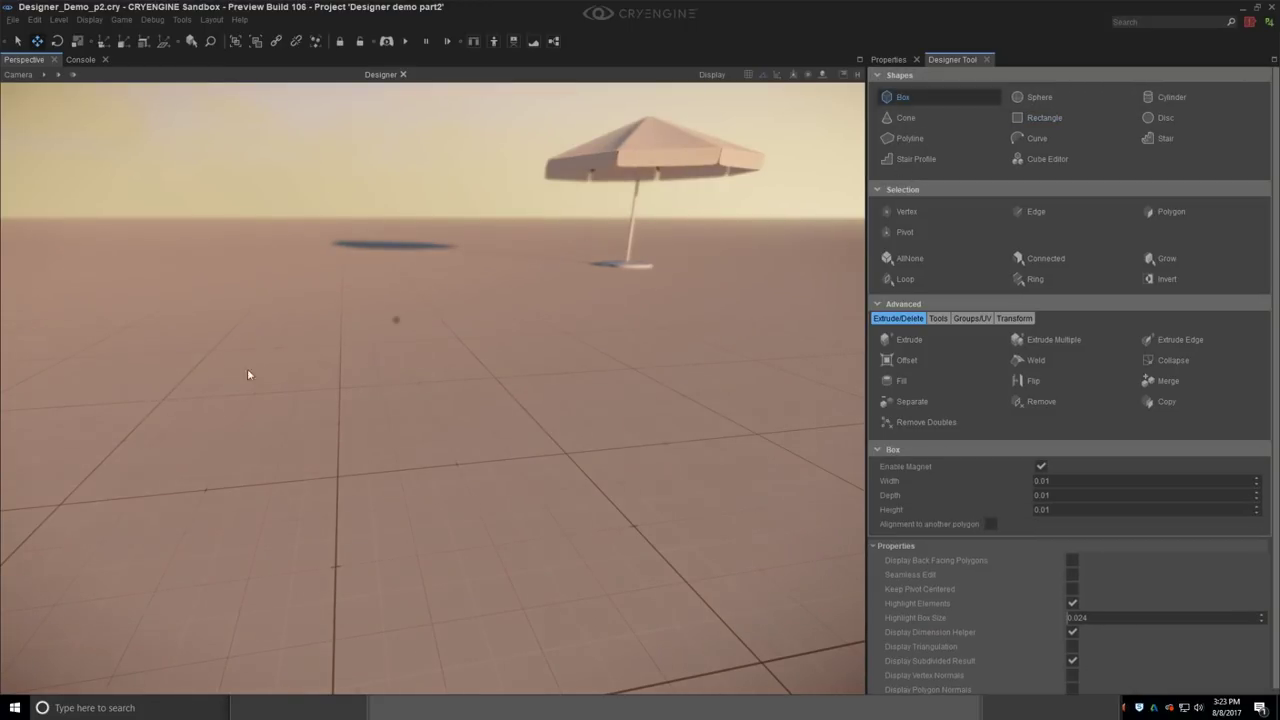
pyautogui.moveTo(251, 366); pyautogui.dragTo(382, 414, button='right')
pyautogui.moveTo(366, 316); pyautogui.dragTo(340, 645)
pyautogui.click(505, 216)
pyautogui.moveTo(500, 410); pyautogui.dragTo(465, 349, button='right')
pyautogui.moveTo(465, 351); pyautogui.dragTo(522, 319, button='middle')
pyautogui.press('Escape')
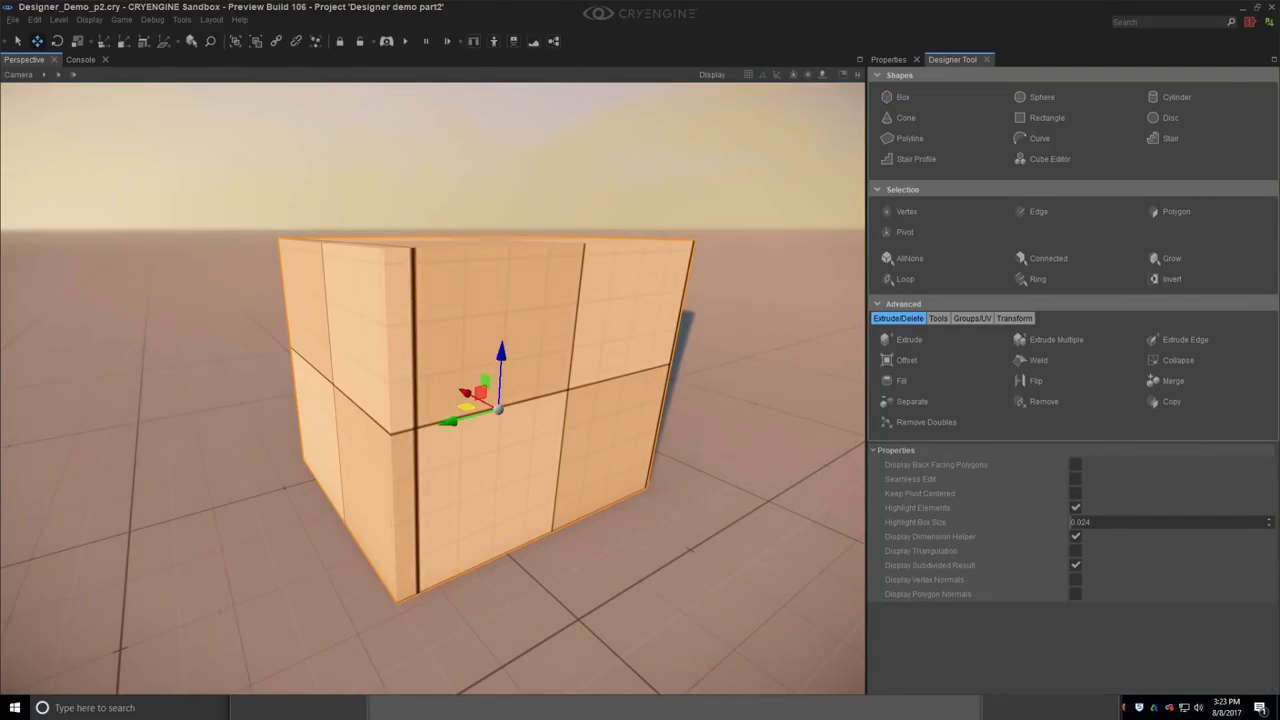
# Step: Select one large side face of the box, invert the selection and delete all the other polygons
pyautogui.moveTo(612, 396); pyautogui.dragTo(565, 348, button='right')
pyautogui.press('s')
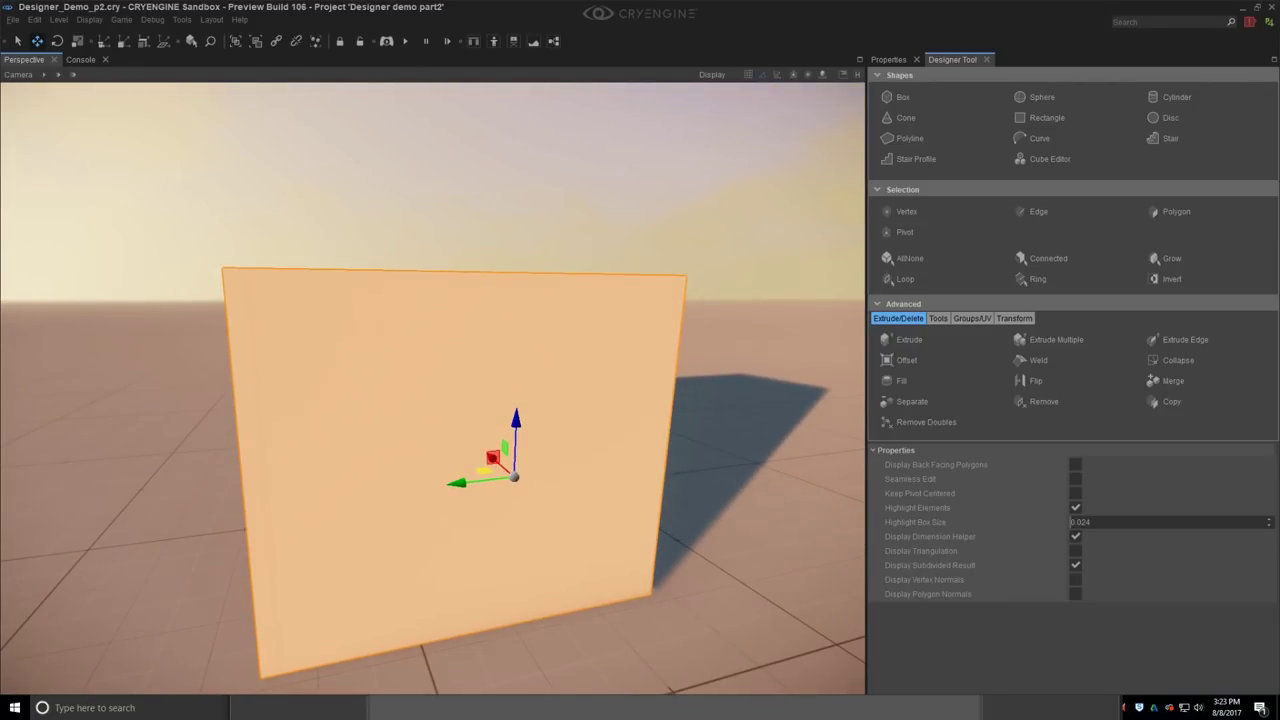
pyautogui.moveTo(765, 310); pyautogui.dragTo(740, 375, button='right')
pyautogui.click(765, 350)
pyautogui.click(531, 378)
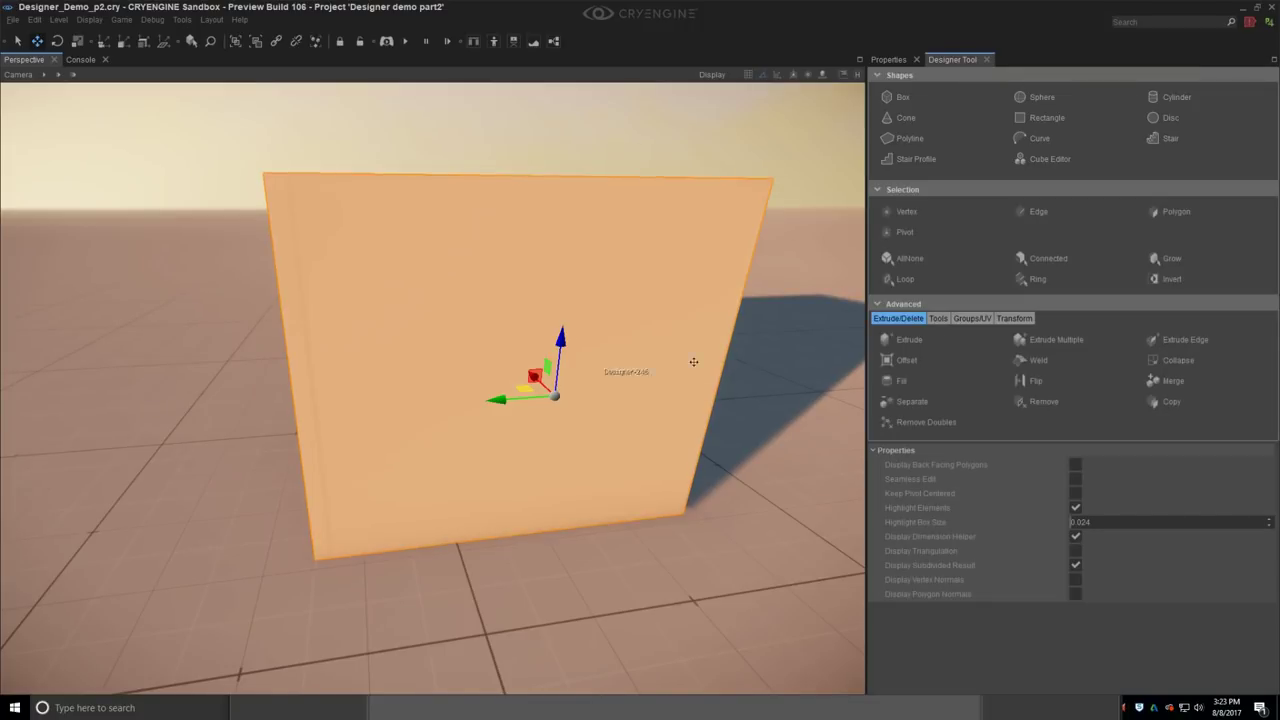
pyautogui.click(1176, 211)
pyautogui.keyDown('alt'); pyautogui.moveTo(593, 337); pyautogui.dragTo(700, 377, button='middle'); pyautogui.keyUp('alt')
pyautogui.click(1171, 279)
pyautogui.press('Delete')
# Step: Move one vertical edge of the remaining face towards the opposite edge to form a narrow upright strip
pyautogui.moveTo(593, 337)
pyautogui.keyDown('alt'); pyautogui.mouseDown(button='middle')
pyautogui.moveTo(714, 320)
pyautogui.moveTo(677, 334)
pyautogui.moveTo(598, 329)
pyautogui.mouseUp(button='middle'); pyautogui.keyUp('alt')
pyautogui.click(1025, 211)
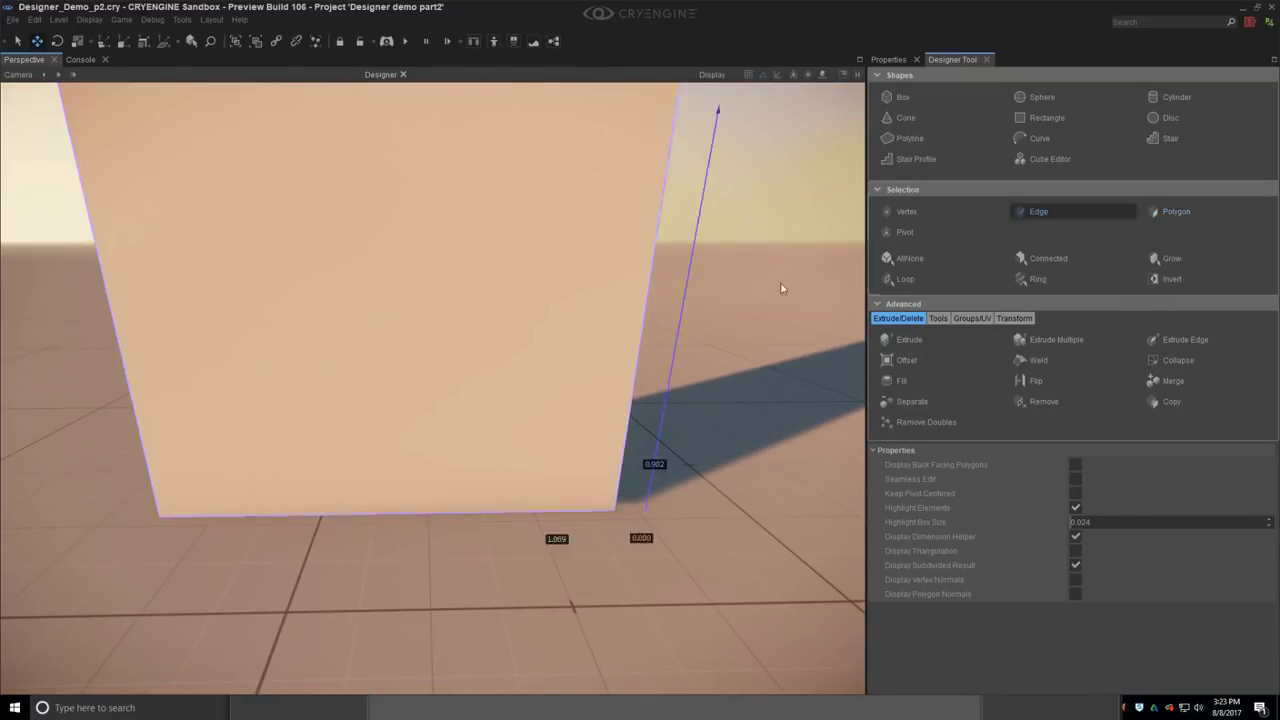
pyautogui.click(641, 317)
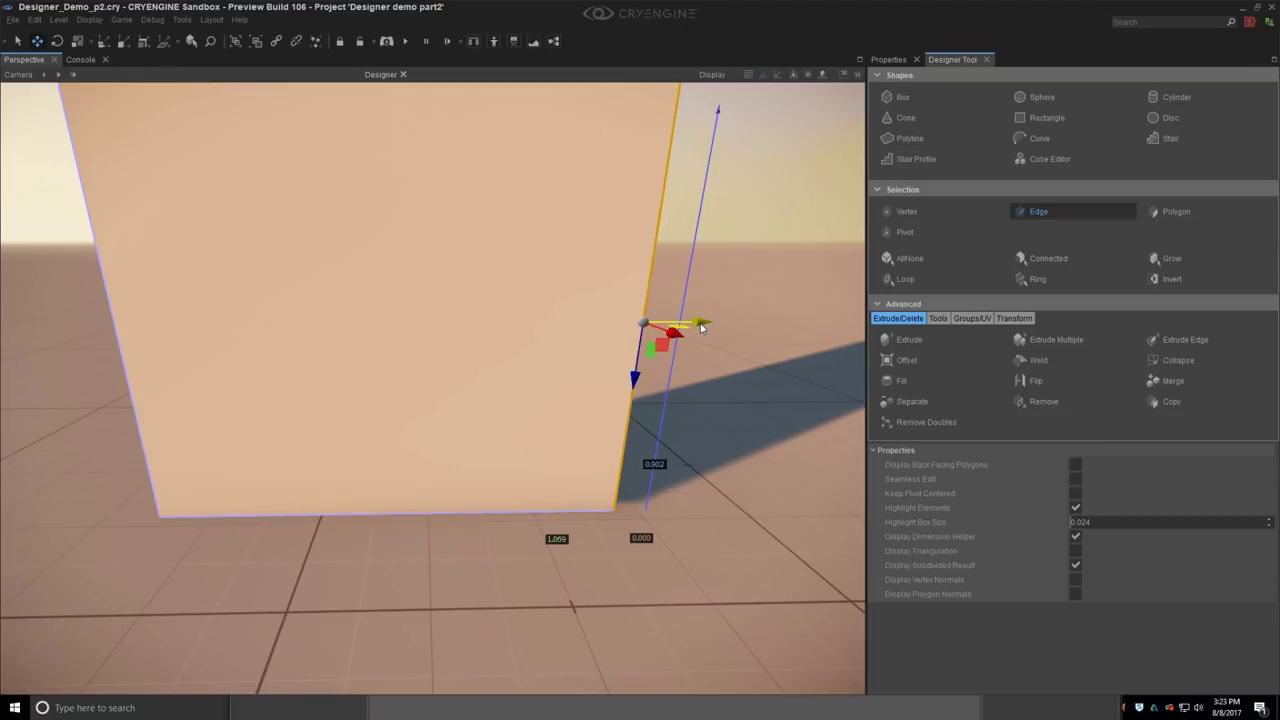
pyautogui.moveTo(701, 328); pyautogui.dragTo(192, 310)
pyautogui.moveTo(260, 342); pyautogui.dragTo(150, 310, button='right')
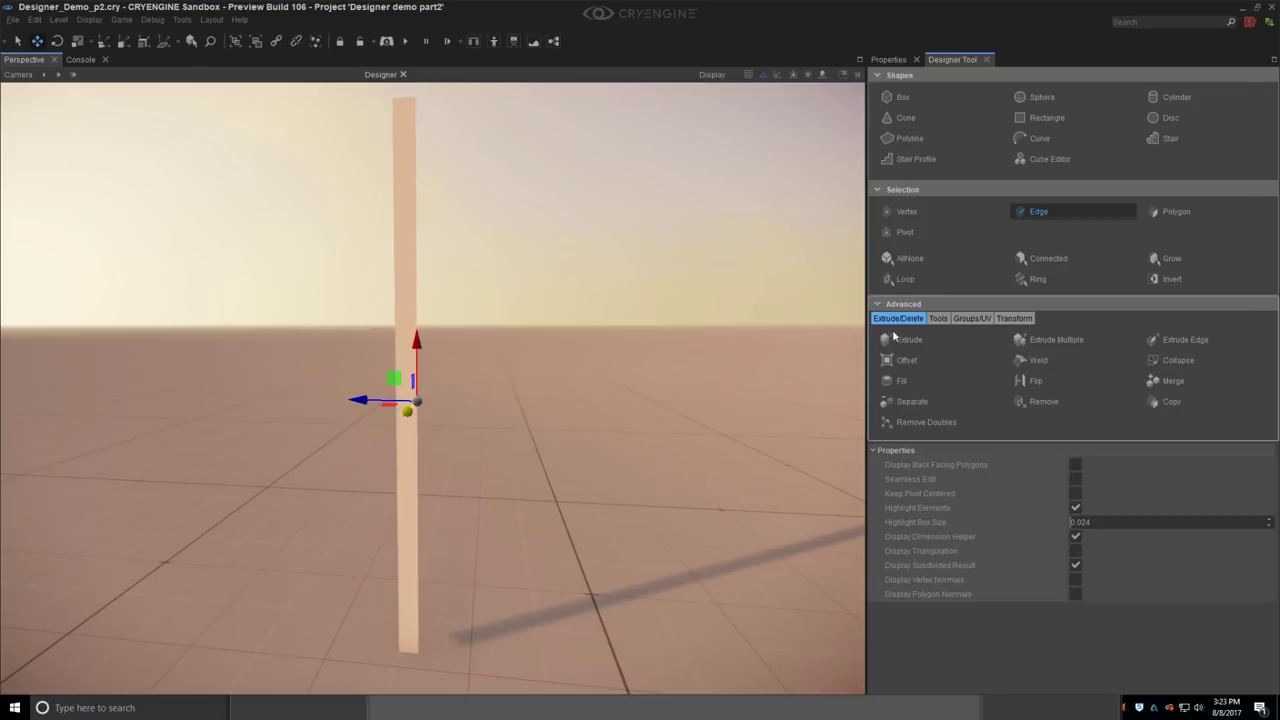
# Step: Add two evenly spaced horizontal loop cuts across the strip
pyautogui.click(936, 318)
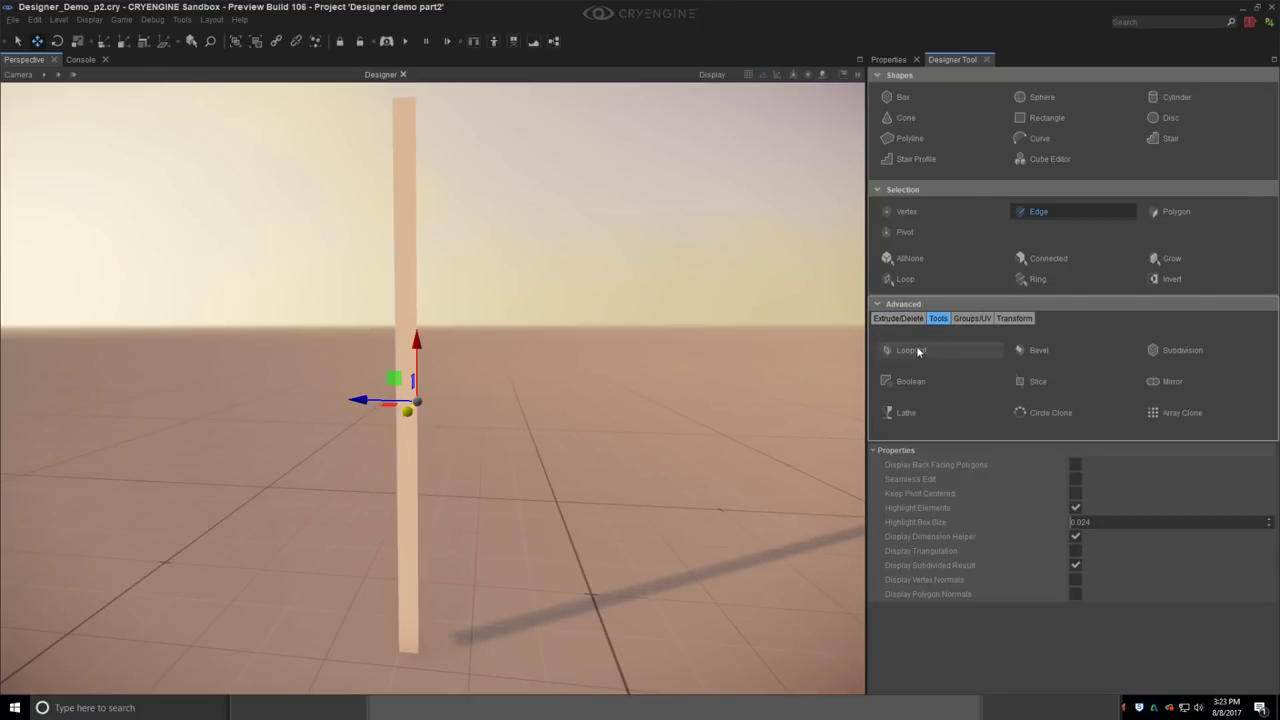
pyautogui.click(912, 350)
pyautogui.keyDown('ctrl'); pyautogui.scroll(1, 402, 414); pyautogui.keyUp('ctrl')
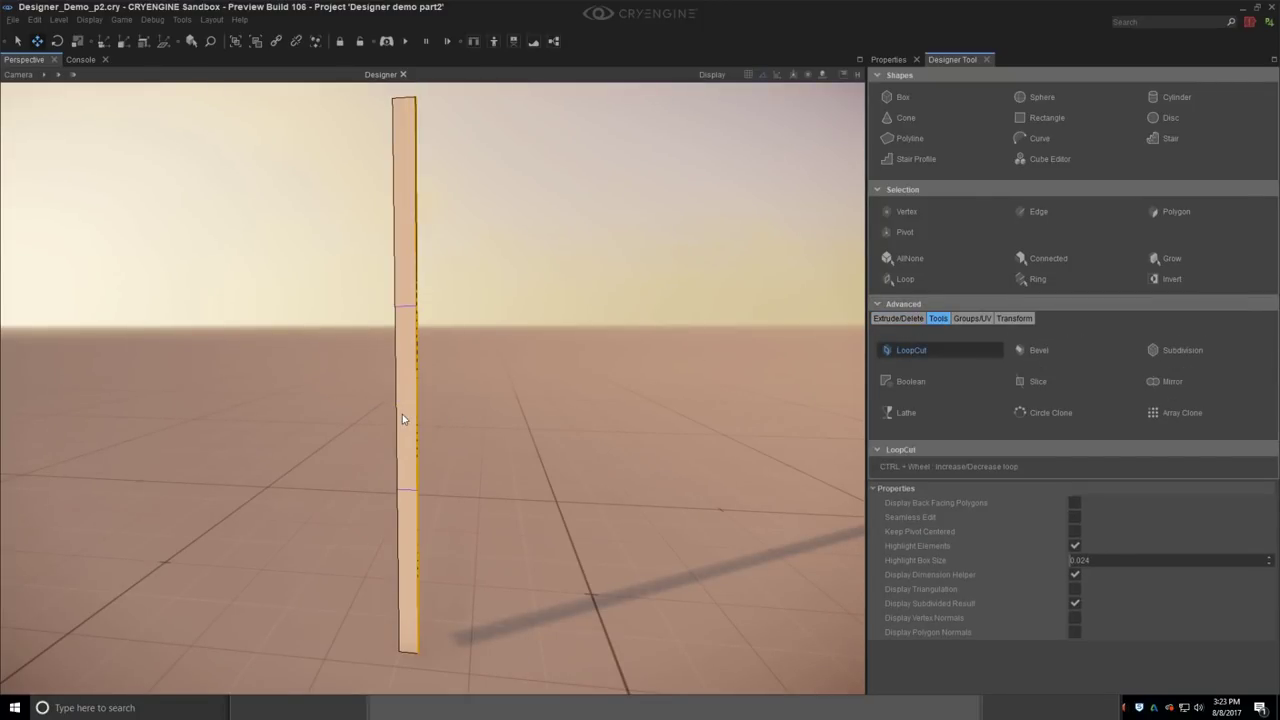
pyautogui.click(402, 414)
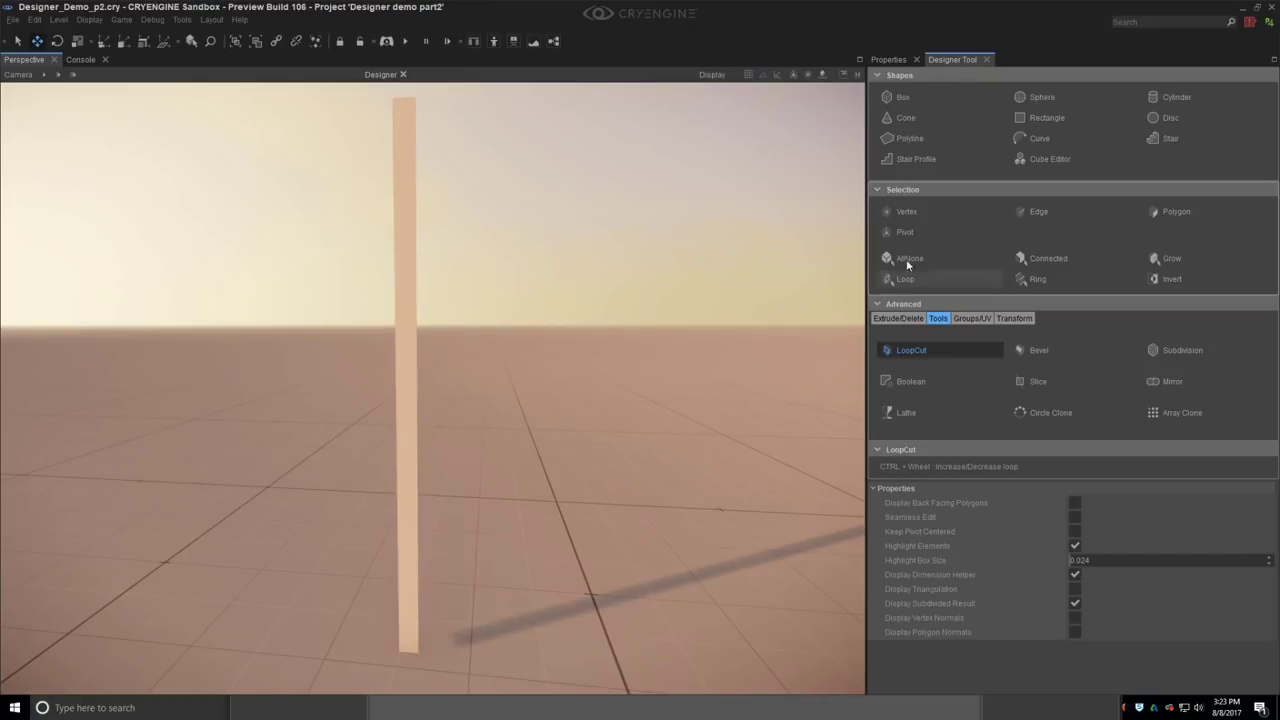
# Step: Shift the strip's upper four vertices sideways so the middle segment slants, making the profile about 0.45 wide
pyautogui.click(910, 215)
pyautogui.moveTo(511, 286); pyautogui.dragTo(535, 245, button='right')
pyautogui.press('s')
pyautogui.moveTo(303, 205); pyautogui.dragTo(457, 406)
pyautogui.moveTo(436, 311); pyautogui.dragTo(624, 357)
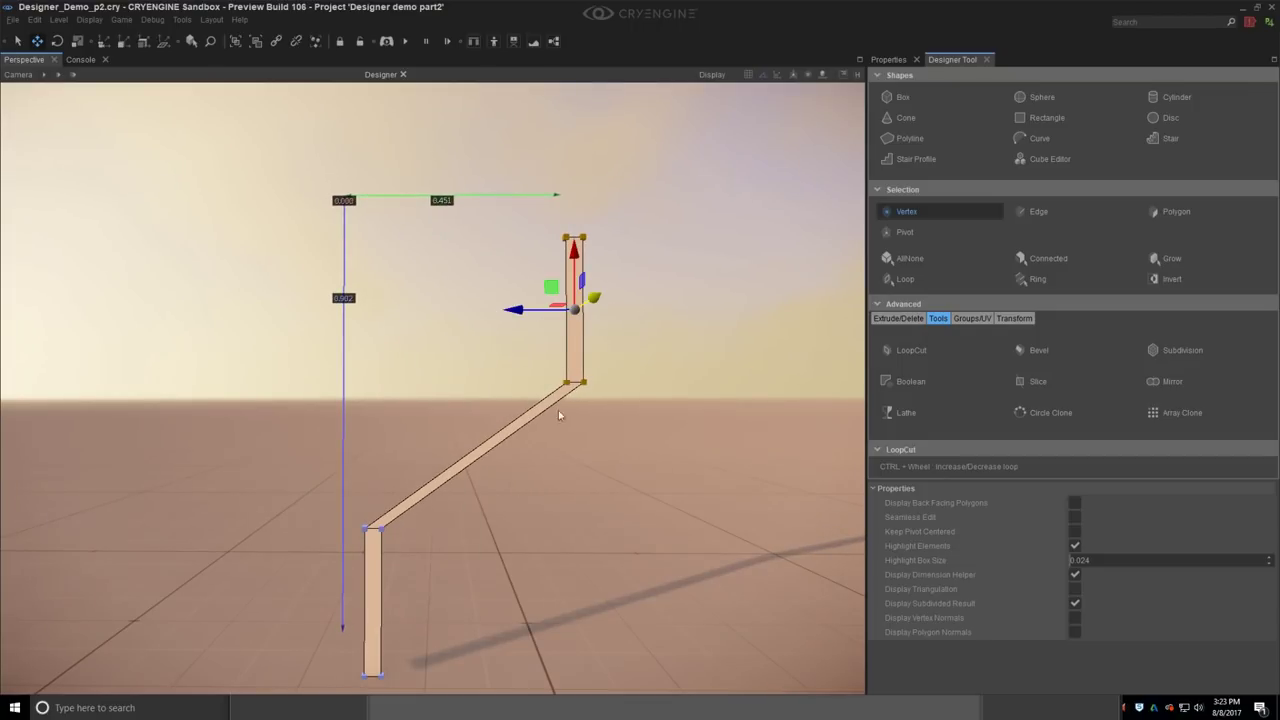
# Step: Lower the outer vertex at the upper bend and its lower-bend counterpart to even out the diagonal segment's thickness
pyautogui.click(585, 382)
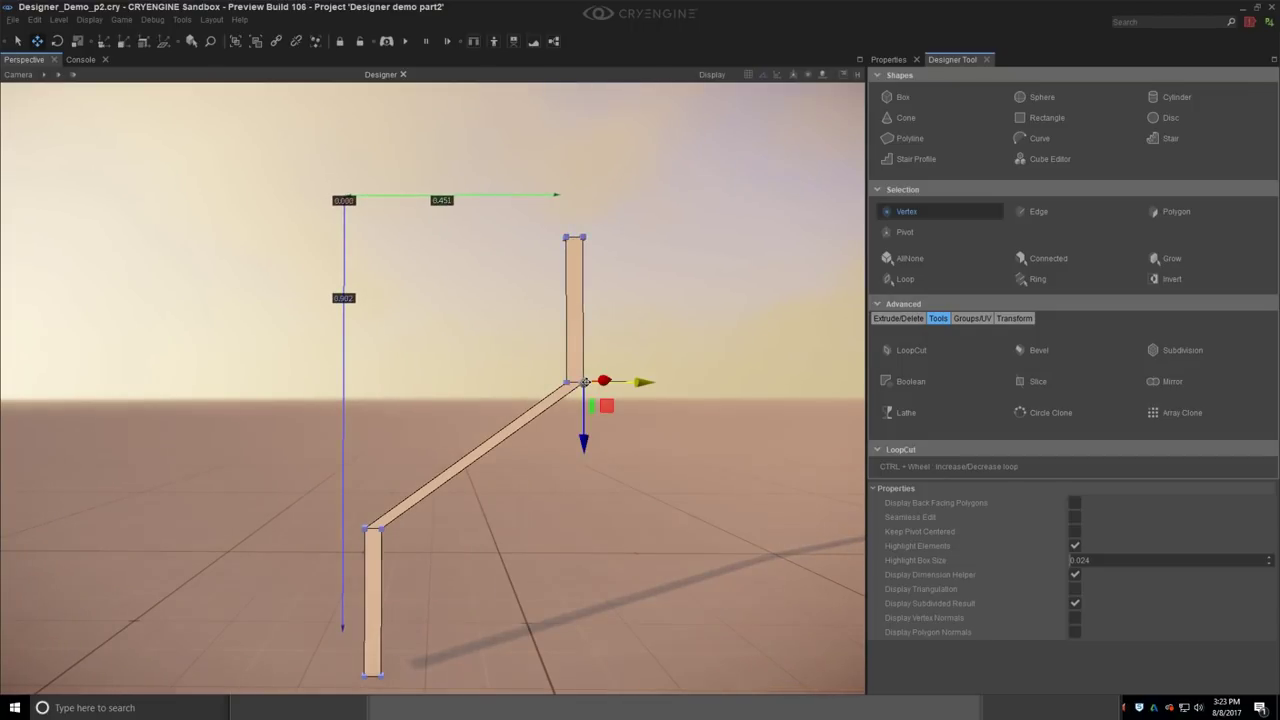
pyautogui.keyDown('ctrl'); pyautogui.click(382, 530); pyautogui.keyUp('ctrl')
pyautogui.moveTo(482, 520); pyautogui.dragTo(476, 530)
pyautogui.moveTo(588, 467); pyautogui.dragTo(587, 467, button='right')
pyautogui.press('Escape')
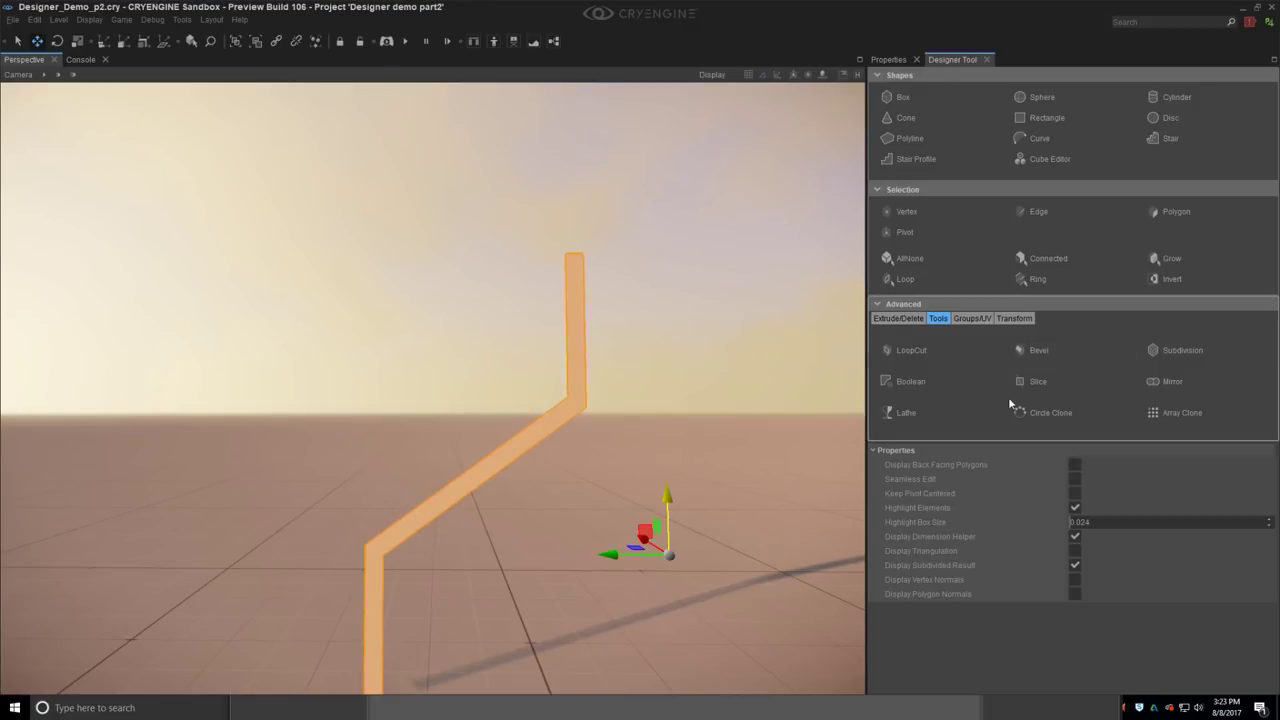
# Step: Try smoothing the bent strip with increasing Subdivision levels and reset the subdivision to zero
pyautogui.click(1177, 354)
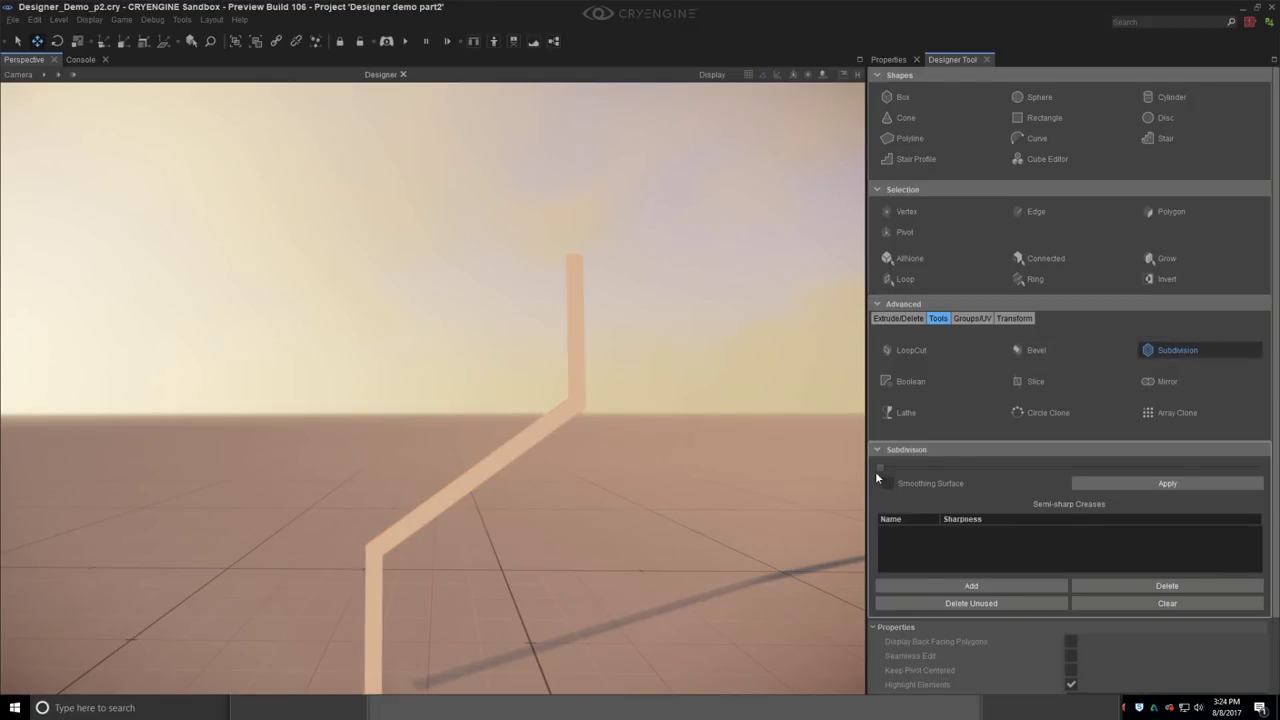
pyautogui.moveTo(924, 474); pyautogui.dragTo(972, 474)
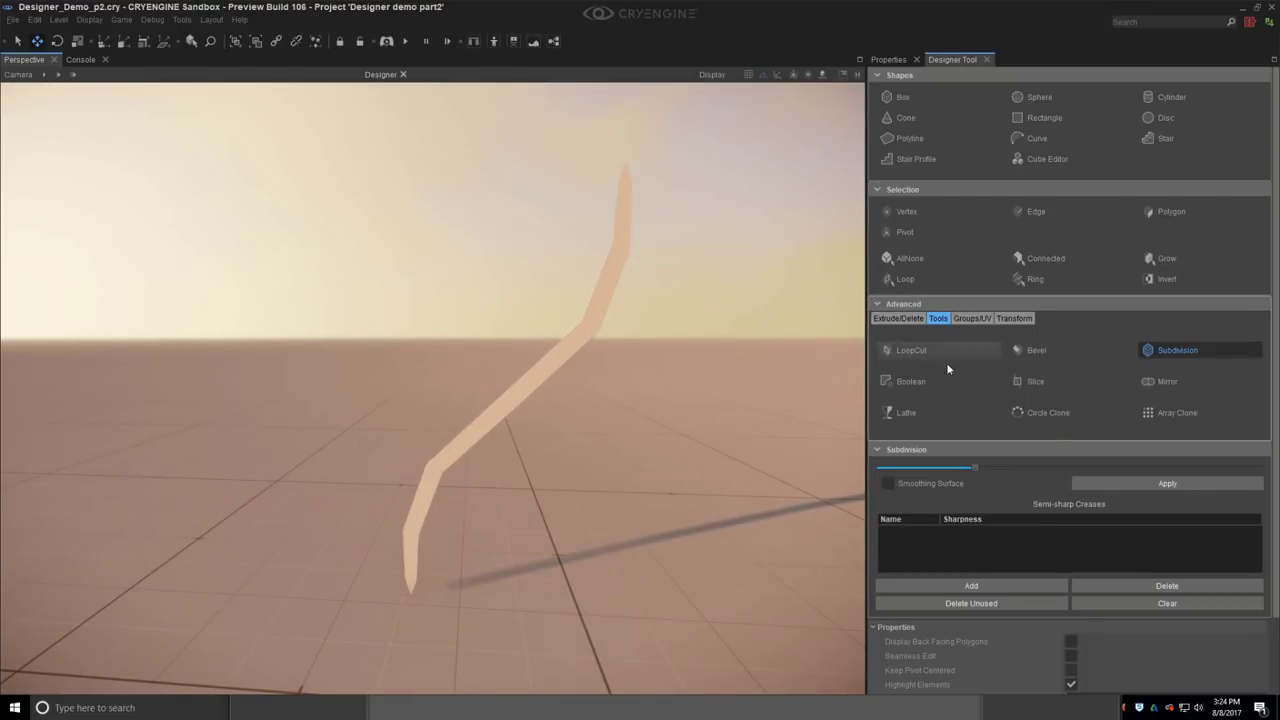
pyautogui.moveTo(977, 467); pyautogui.dragTo(1041, 468)
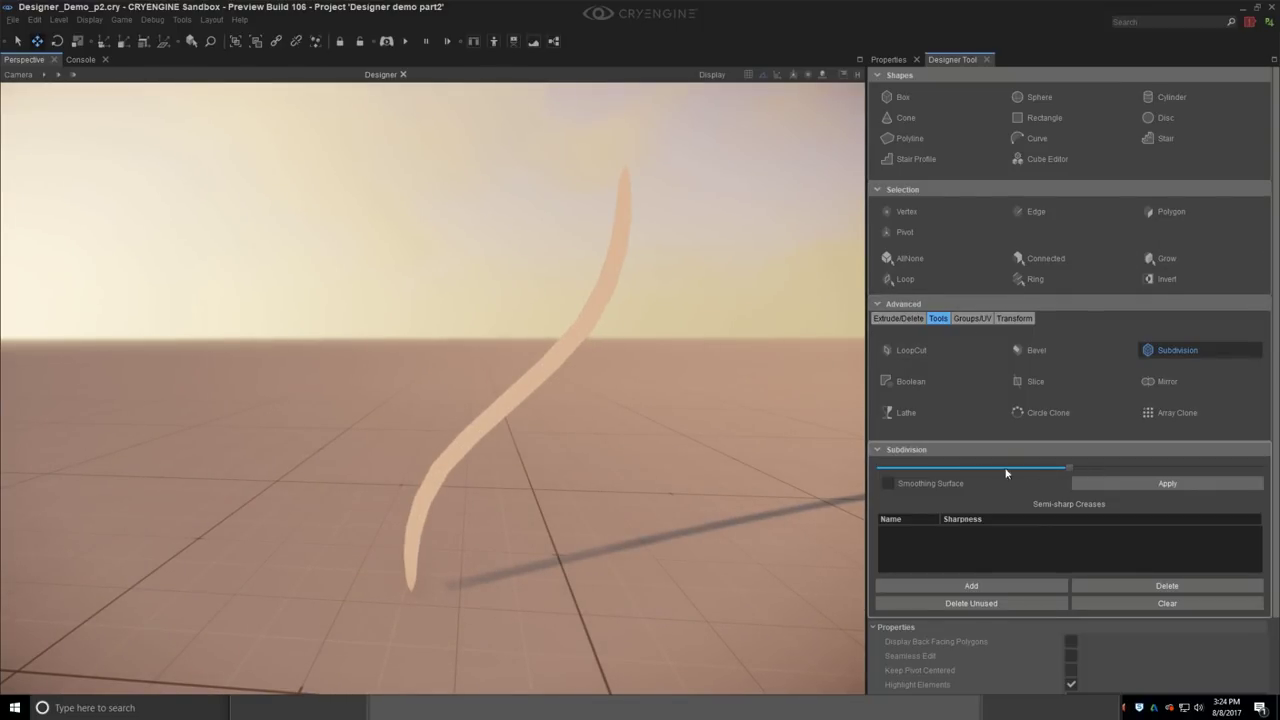
pyautogui.click(905, 350)
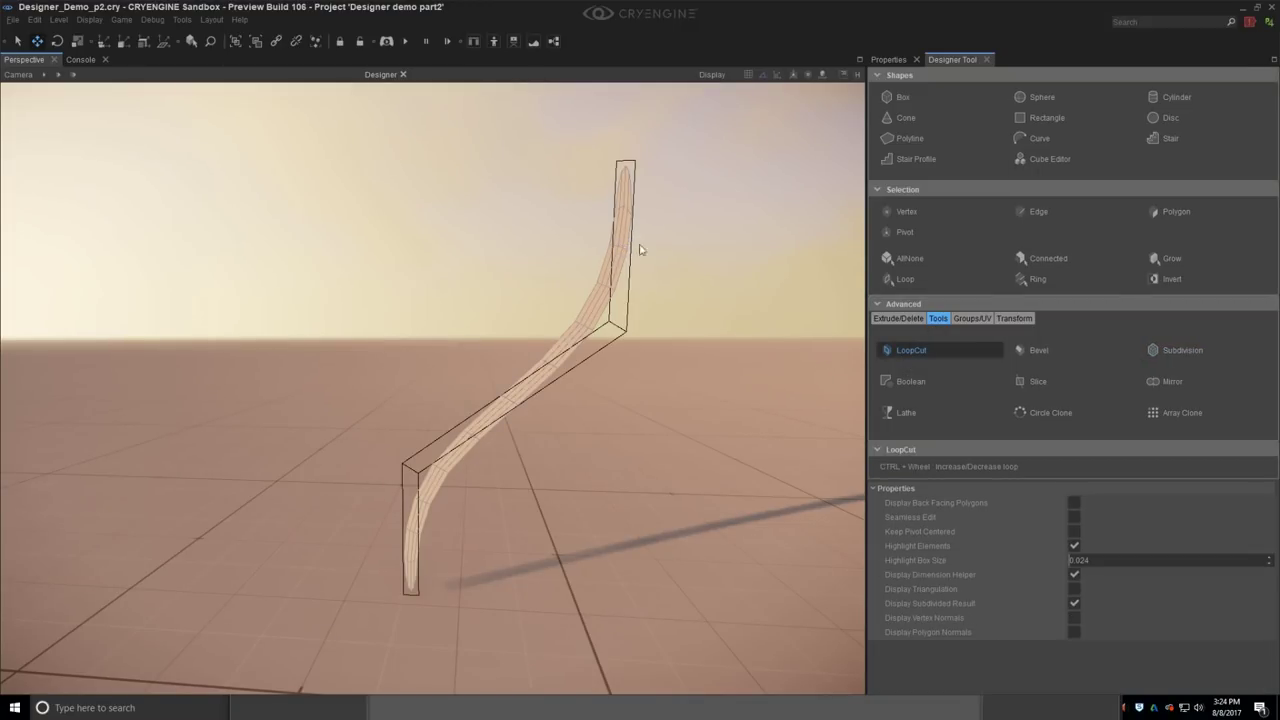
pyautogui.moveTo(719, 257); pyautogui.dragTo(719, 267, button='right')
pyautogui.press('Escape')
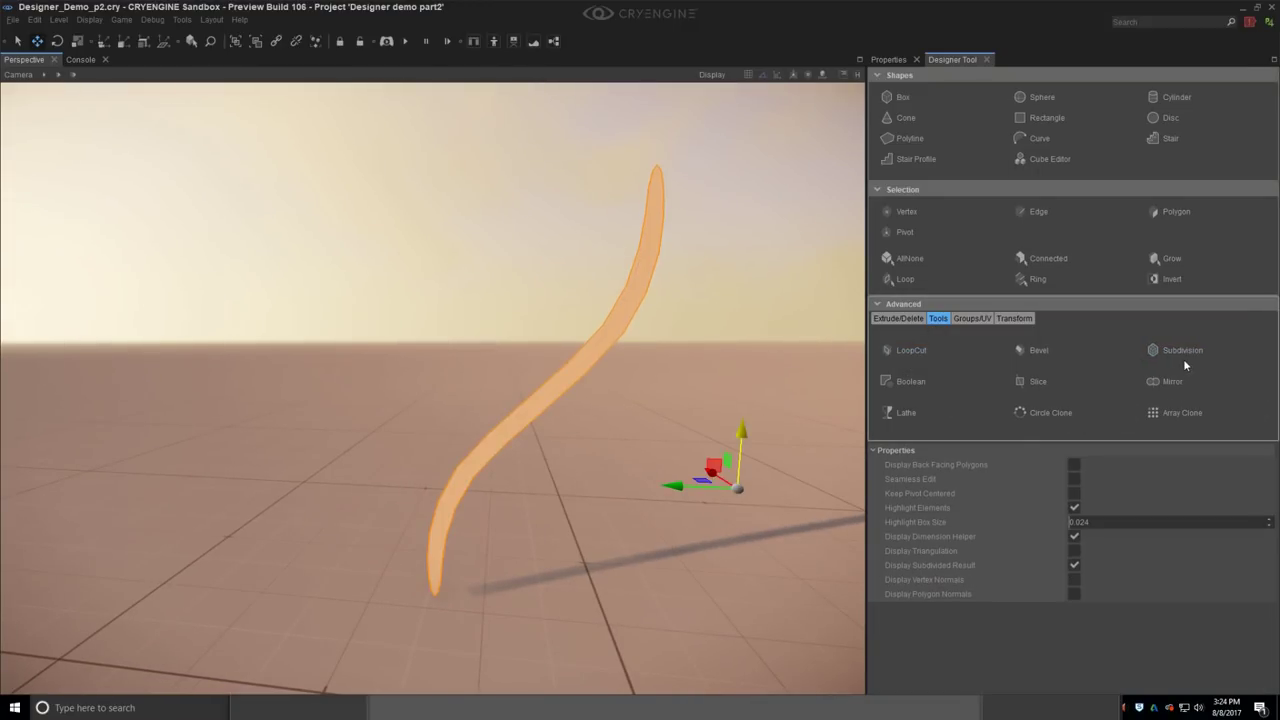
pyautogui.click(1184, 356)
pyautogui.moveTo(972, 457); pyautogui.dragTo(774, 471)
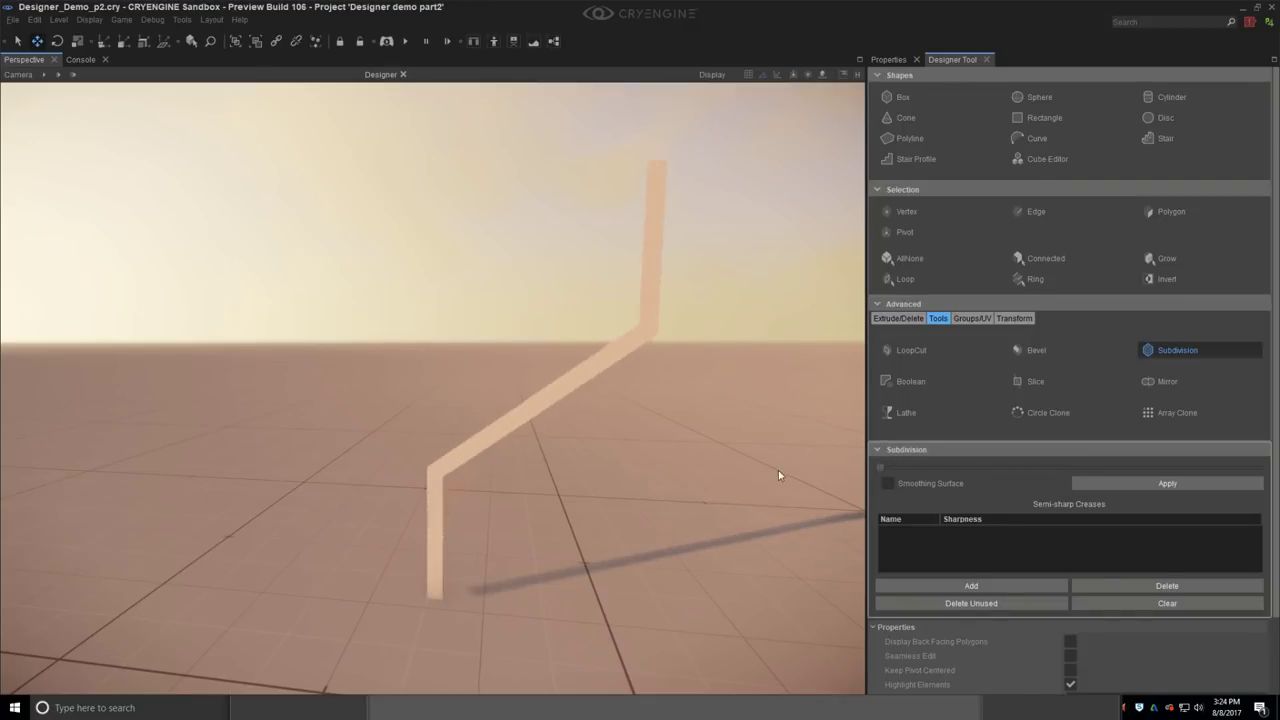
# Step: Bevel the edges at the strip's two bends widely with multiple segments to form a smooth S-shaped curve
pyautogui.moveTo(648, 369); pyautogui.dragTo(649, 370, button='right')
pyautogui.press('w')
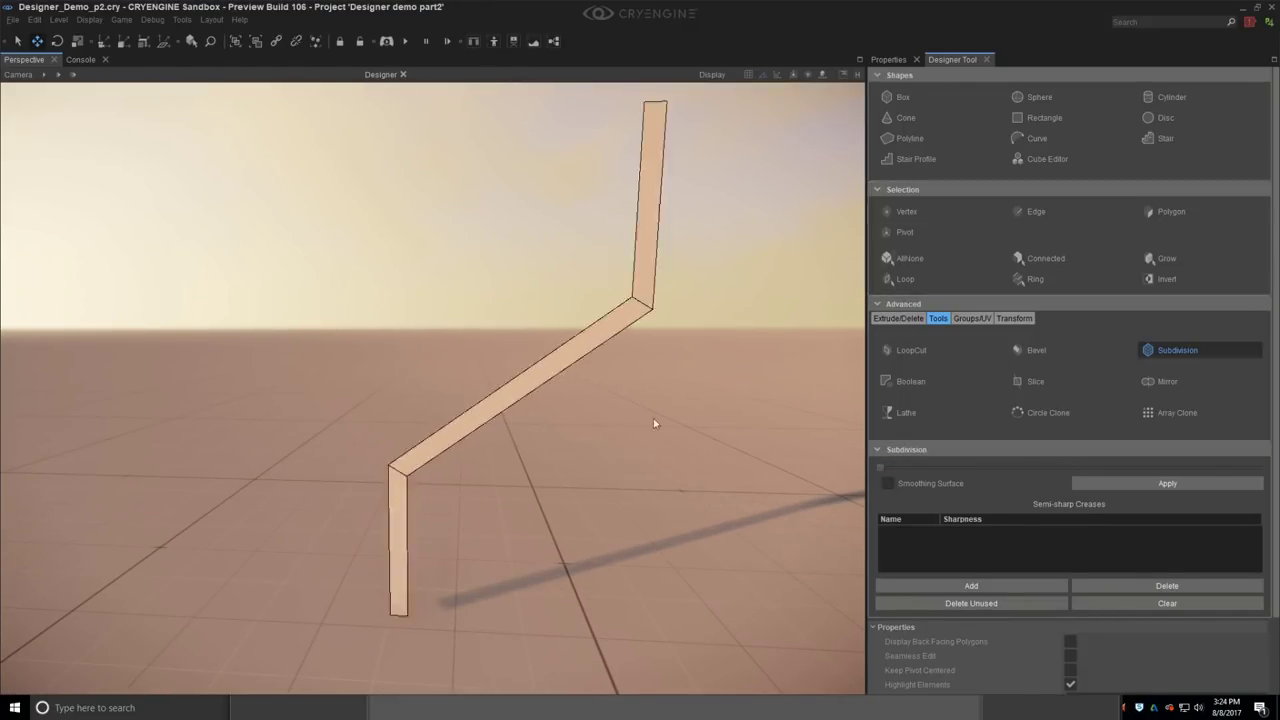
pyautogui.moveTo(596, 387); pyautogui.dragTo(594, 370, button='right')
pyautogui.press('s')
pyautogui.moveTo(594, 370); pyautogui.dragTo(567, 390, button='middle')
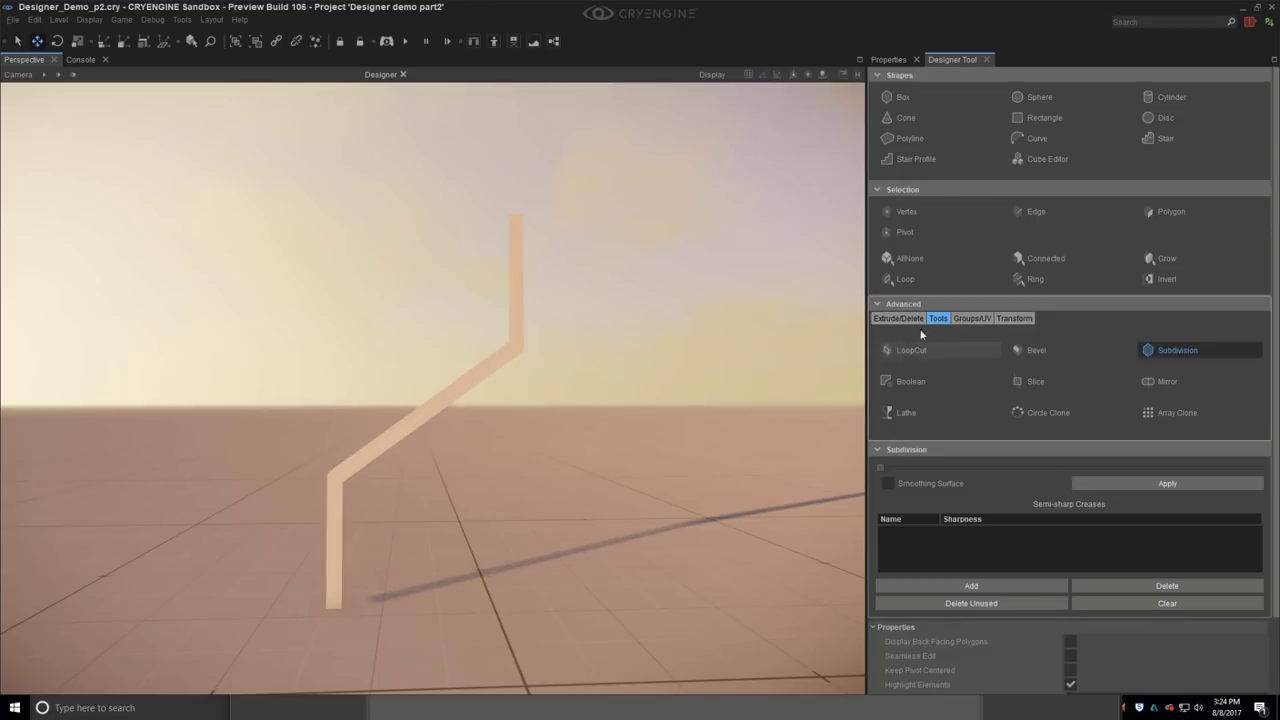
pyautogui.click(1036, 211)
pyautogui.click(516, 342)
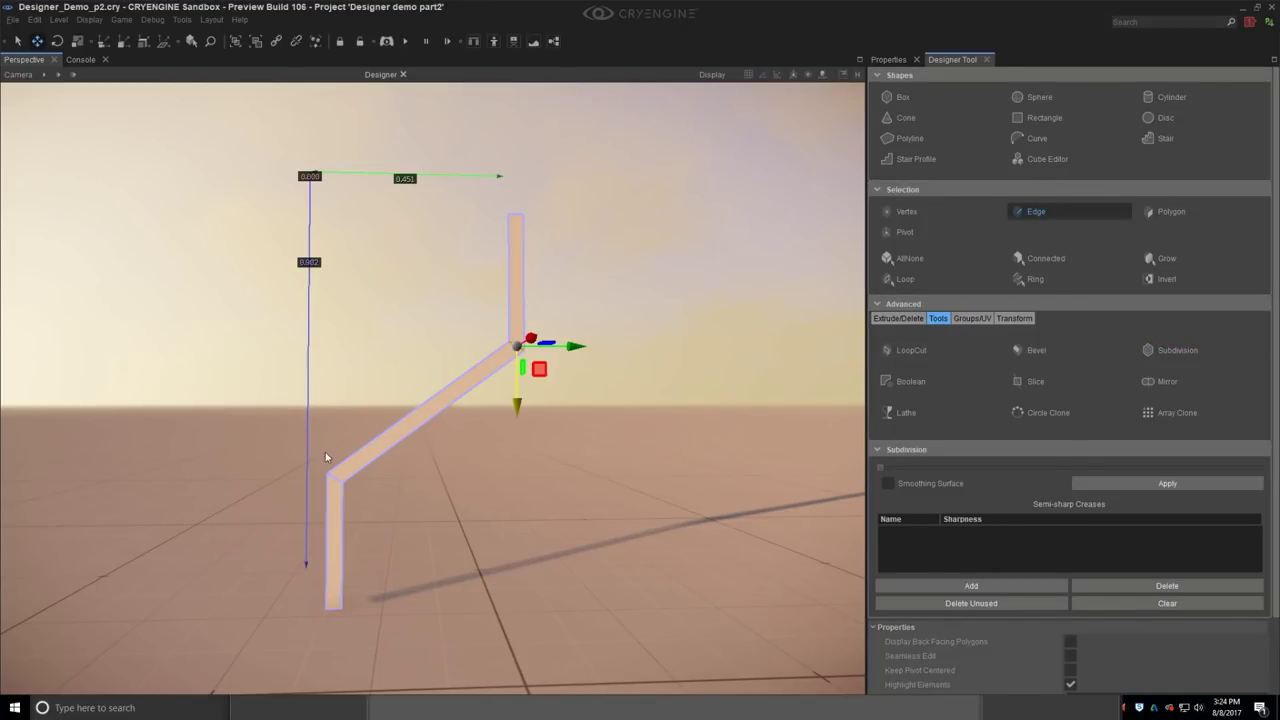
pyautogui.click(1044, 351)
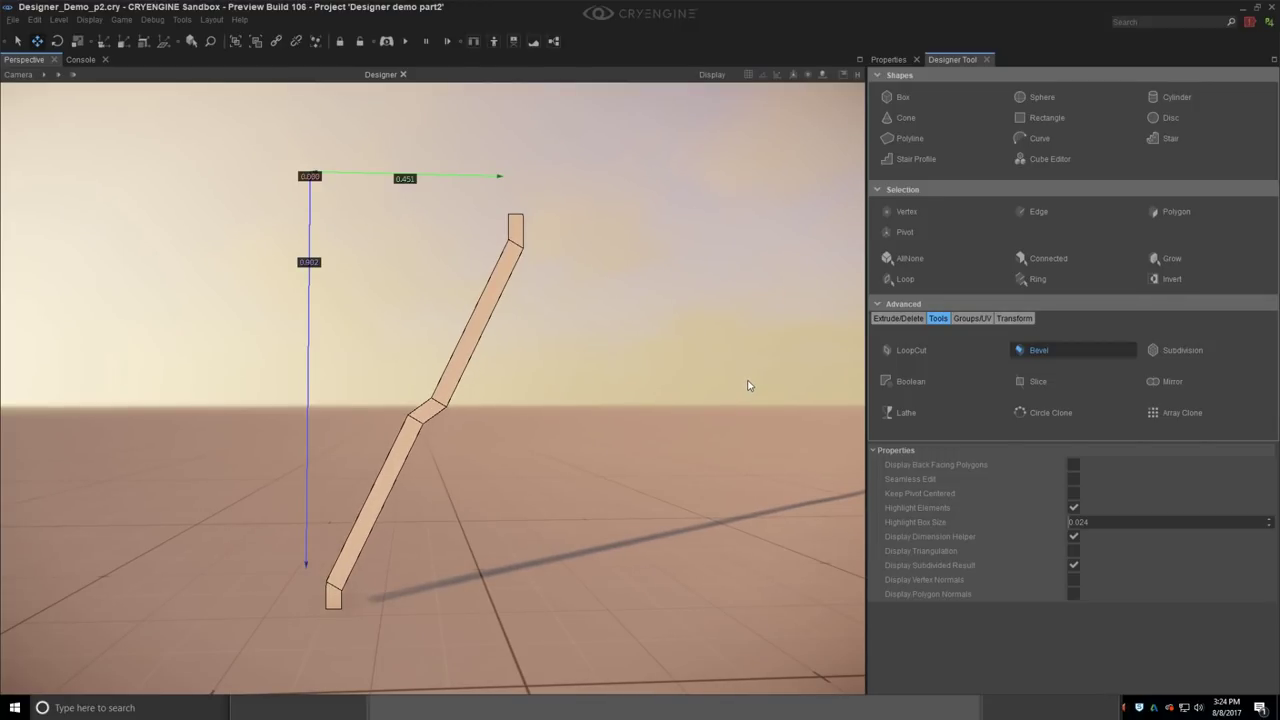
pyautogui.scroll(3, 747, 385)
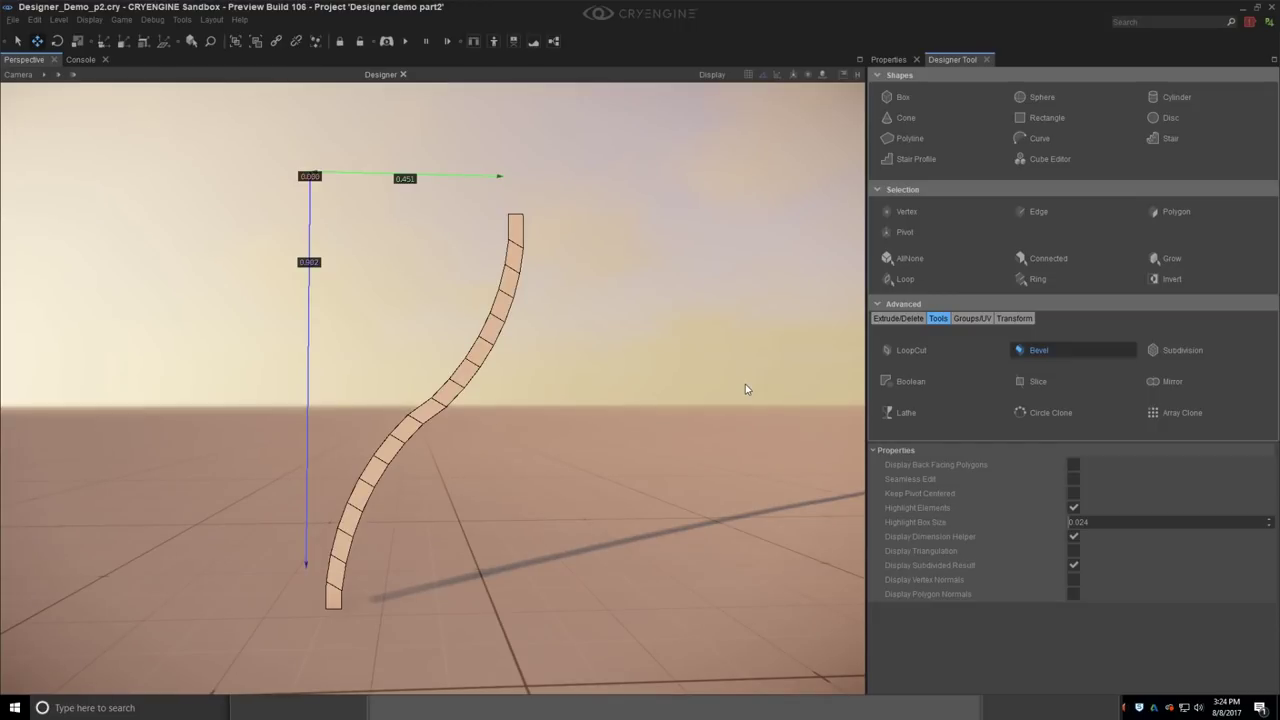
pyautogui.scroll(2, 745, 386)
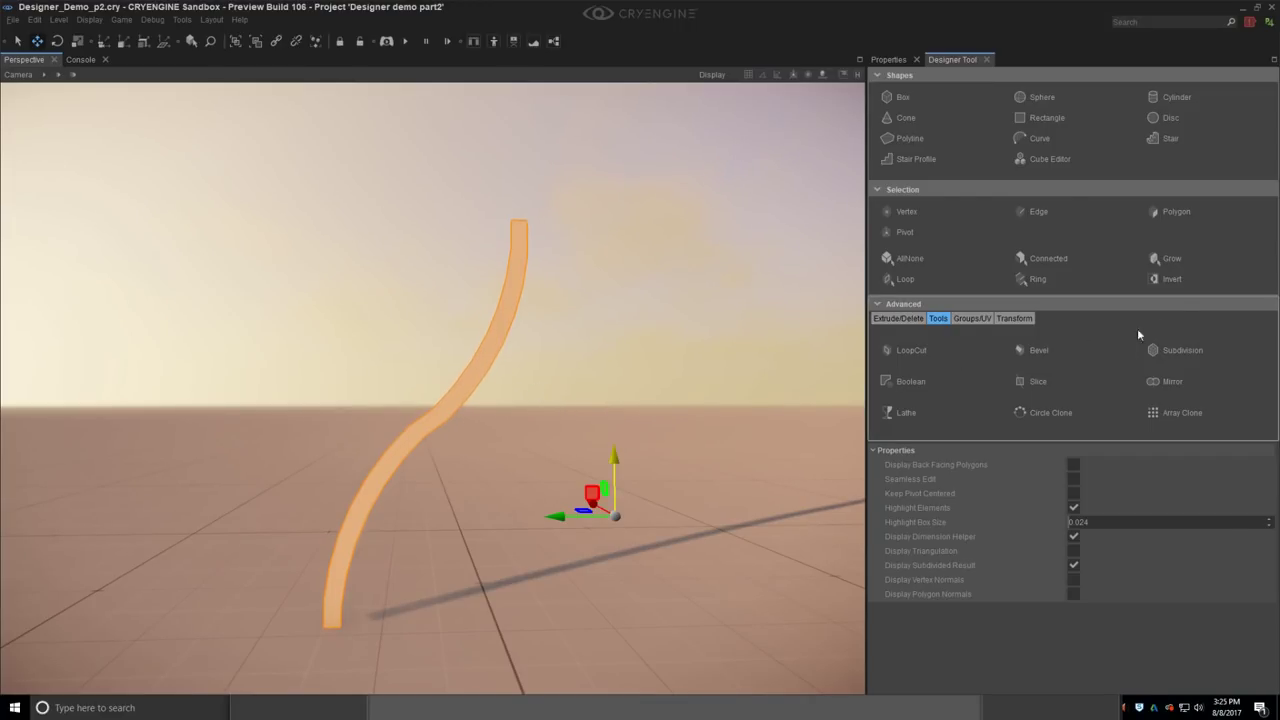
# Step: Extrude all the polygons of the S-shaped strip together with Extrude Multiple to a depth of about 0.033
pyautogui.moveTo(640, 403)
pyautogui.mouseDown(button='right')
pyautogui.moveTo(664, 428)
pyautogui.moveTo(642, 419)
pyautogui.mouseUp(button='right')
pyautogui.moveTo(730, 370); pyautogui.dragTo(720, 376, button='right')
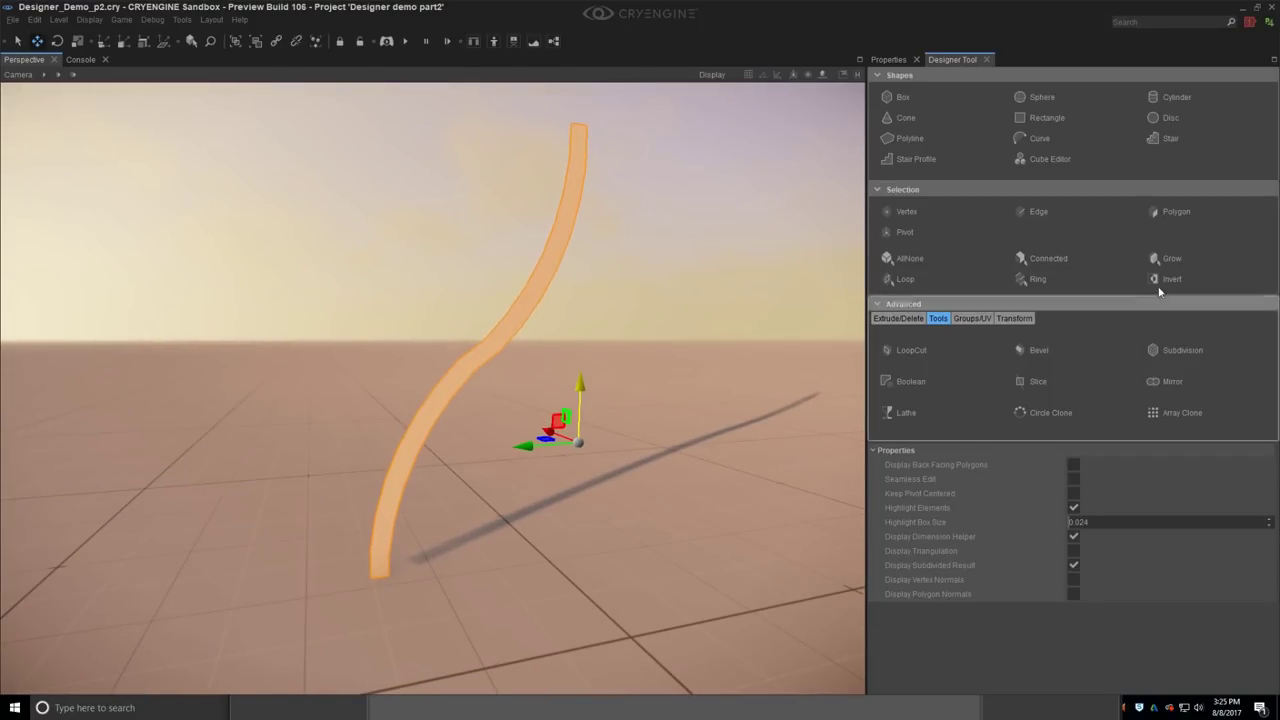
pyautogui.click(1176, 211)
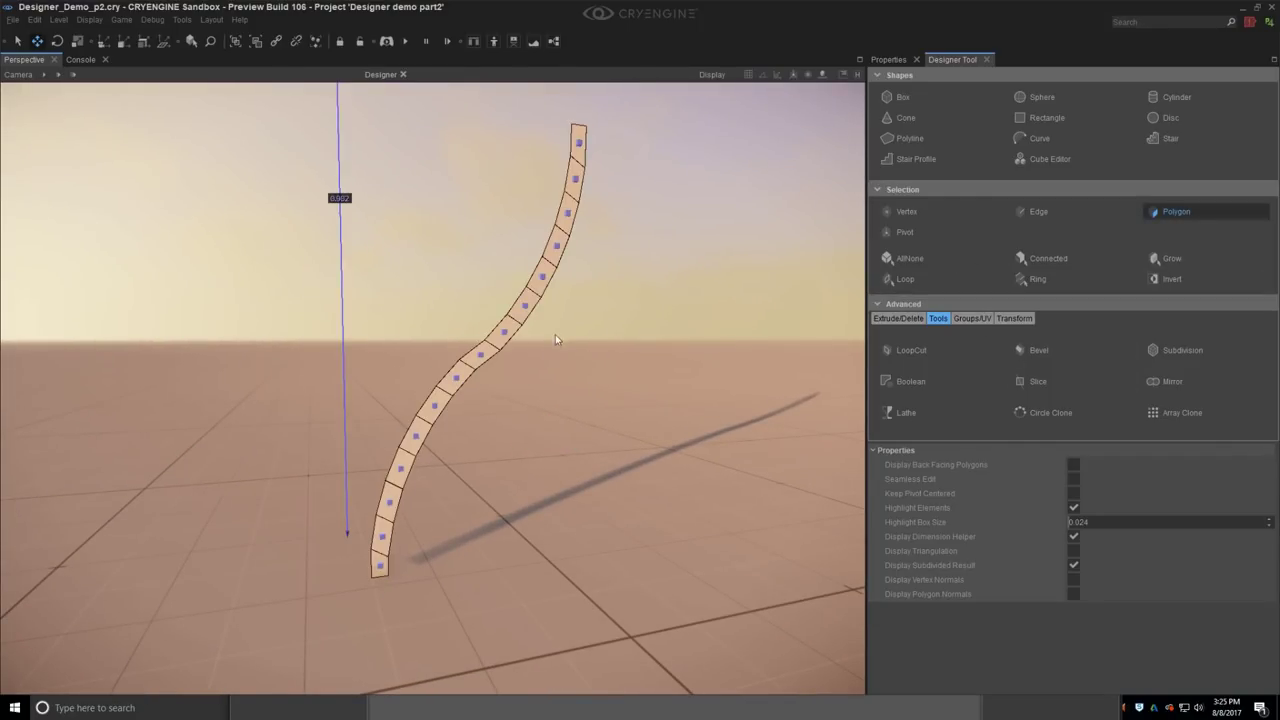
pyautogui.click(488, 340)
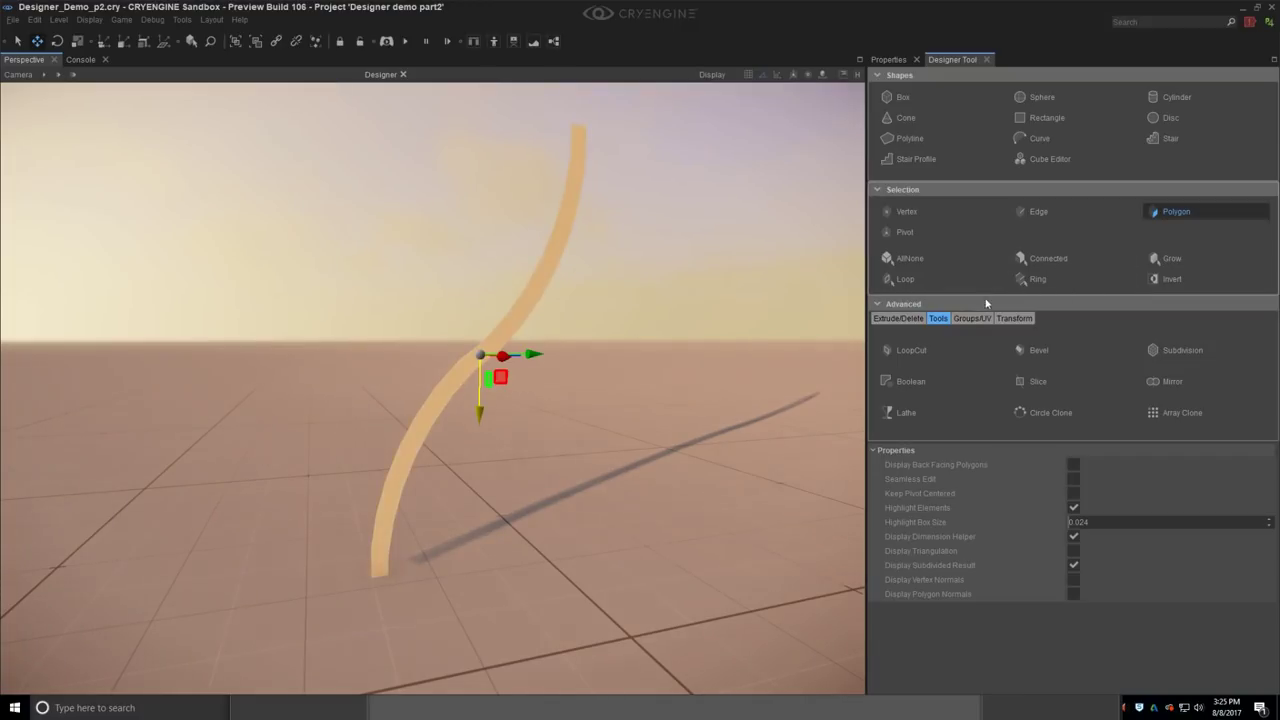
pyautogui.click(898, 318)
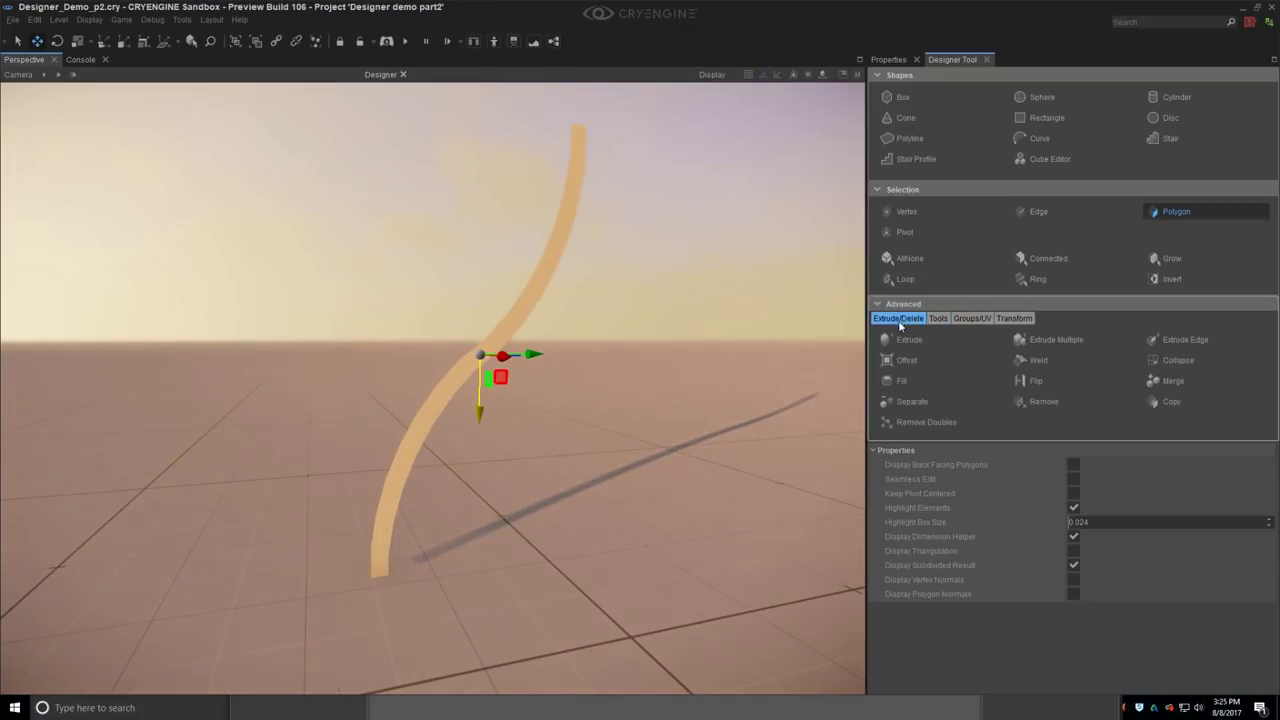
pyautogui.click(1060, 340)
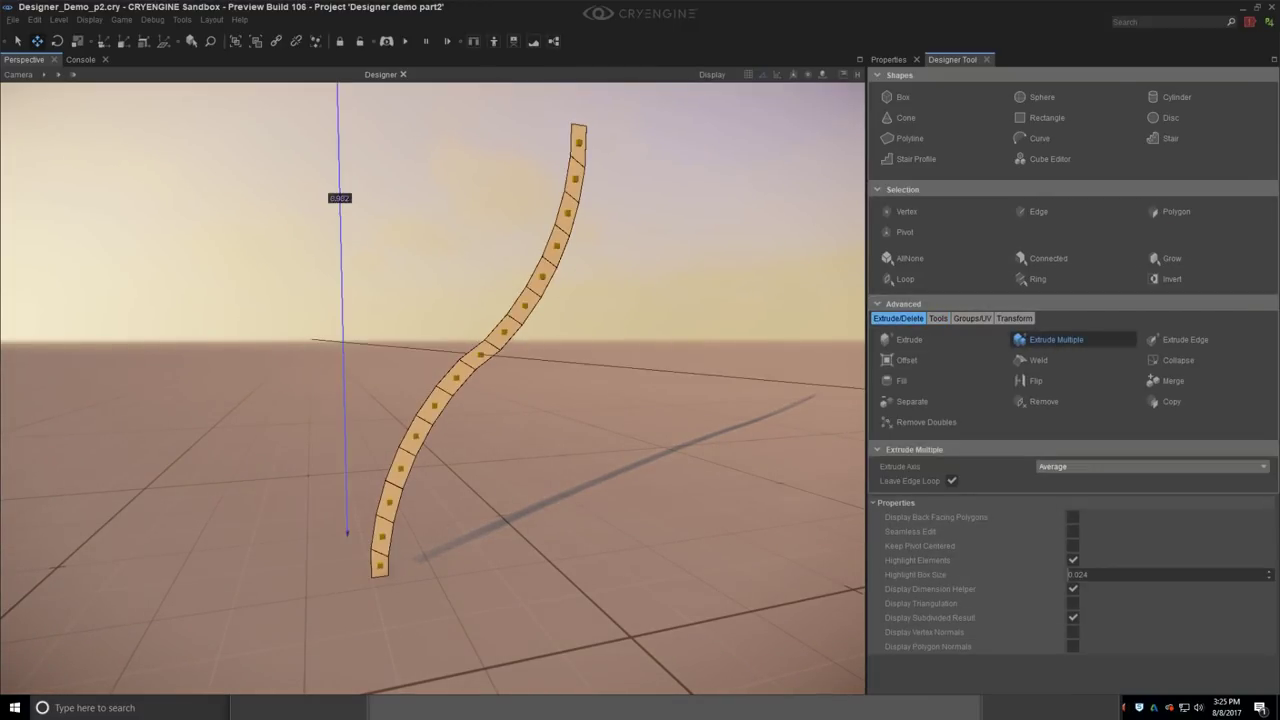
pyautogui.moveTo(476, 443); pyautogui.dragTo(517, 508, button='middle')
pyautogui.moveTo(605, 453); pyautogui.dragTo(624, 459)
pyautogui.keyDown('alt'); pyautogui.moveTo(624, 459); pyautogui.dragTo(800, 450, button='middle'); pyautogui.keyUp('alt')
pyautogui.moveTo(623, 457); pyautogui.dragTo(690, 540, button='right')
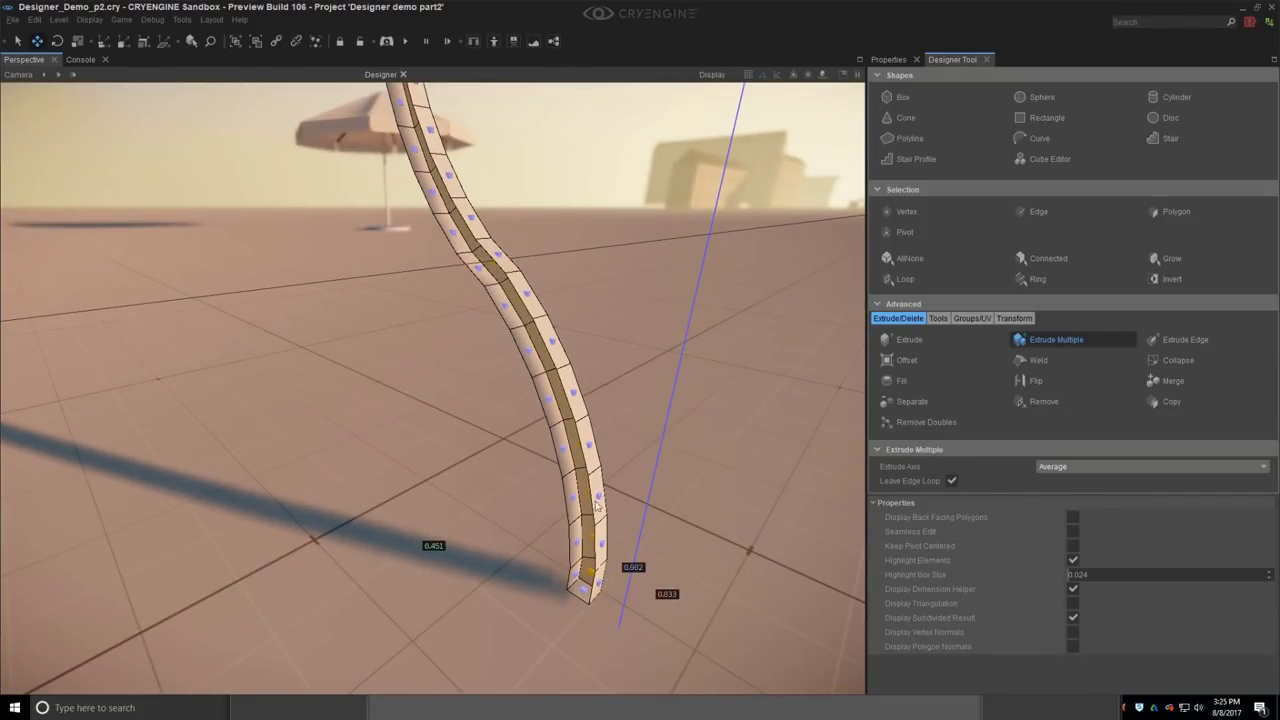
pyautogui.hotkey('shift', 'space')
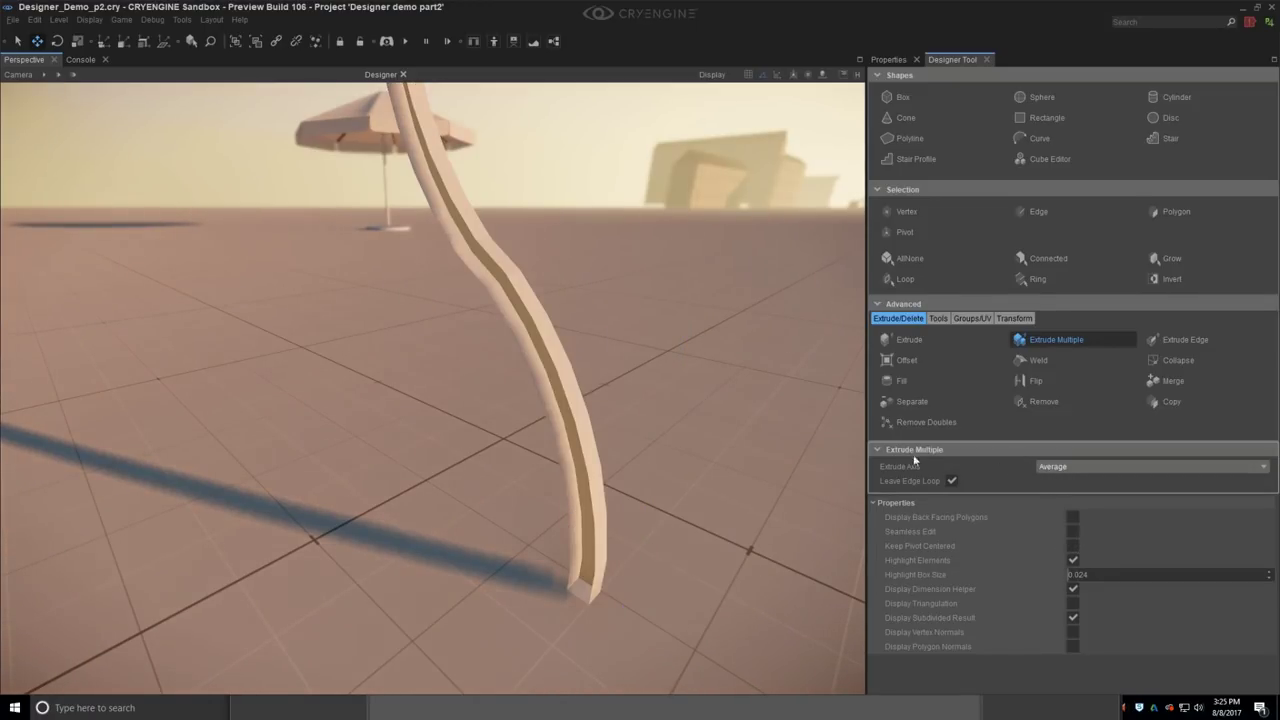
pyautogui.moveTo(709, 420); pyautogui.dragTo(644, 402, button='right')
pyautogui.moveTo(644, 402); pyautogui.dragTo(640, 399, button='middle')
pyautogui.scroll(-2, 638, 398)
pyautogui.press('Escape')
# Step: Mirror the extruded strip across a Y-aligned plane to close its open back side
pyautogui.moveTo(494, 407); pyautogui.dragTo(422, 339, button='right')
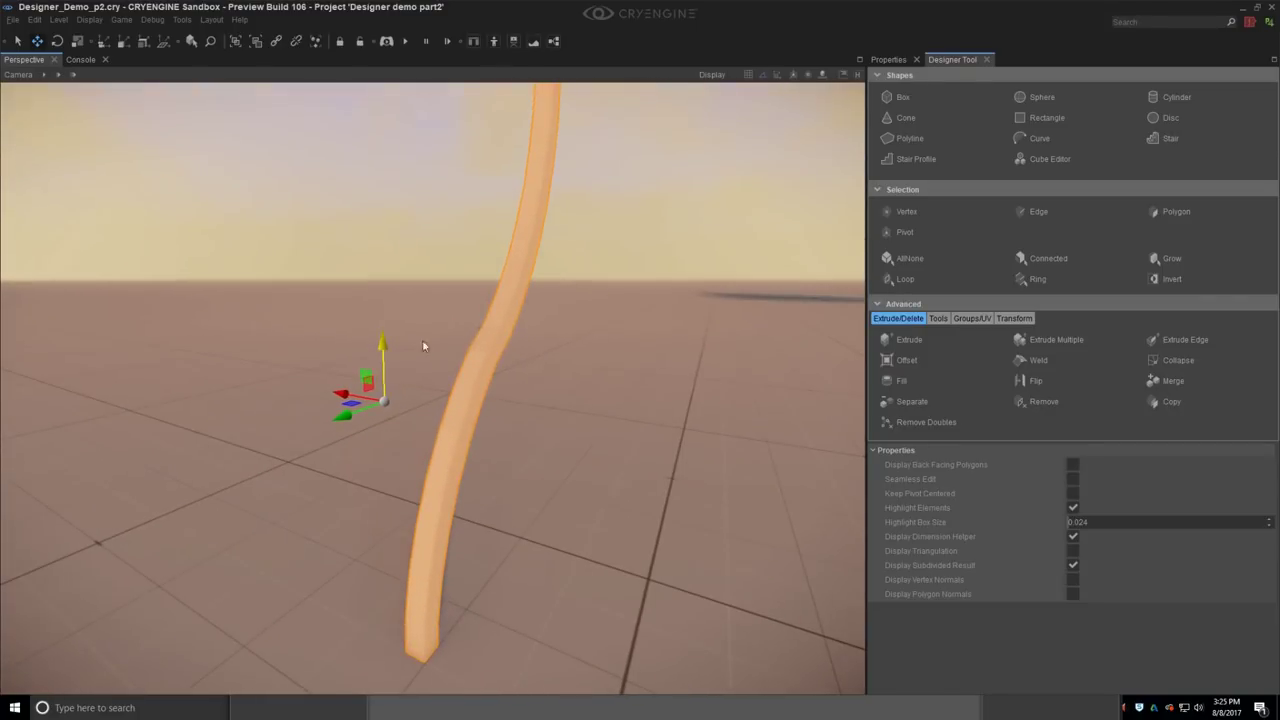
pyautogui.click(937, 318)
pyautogui.click(1178, 385)
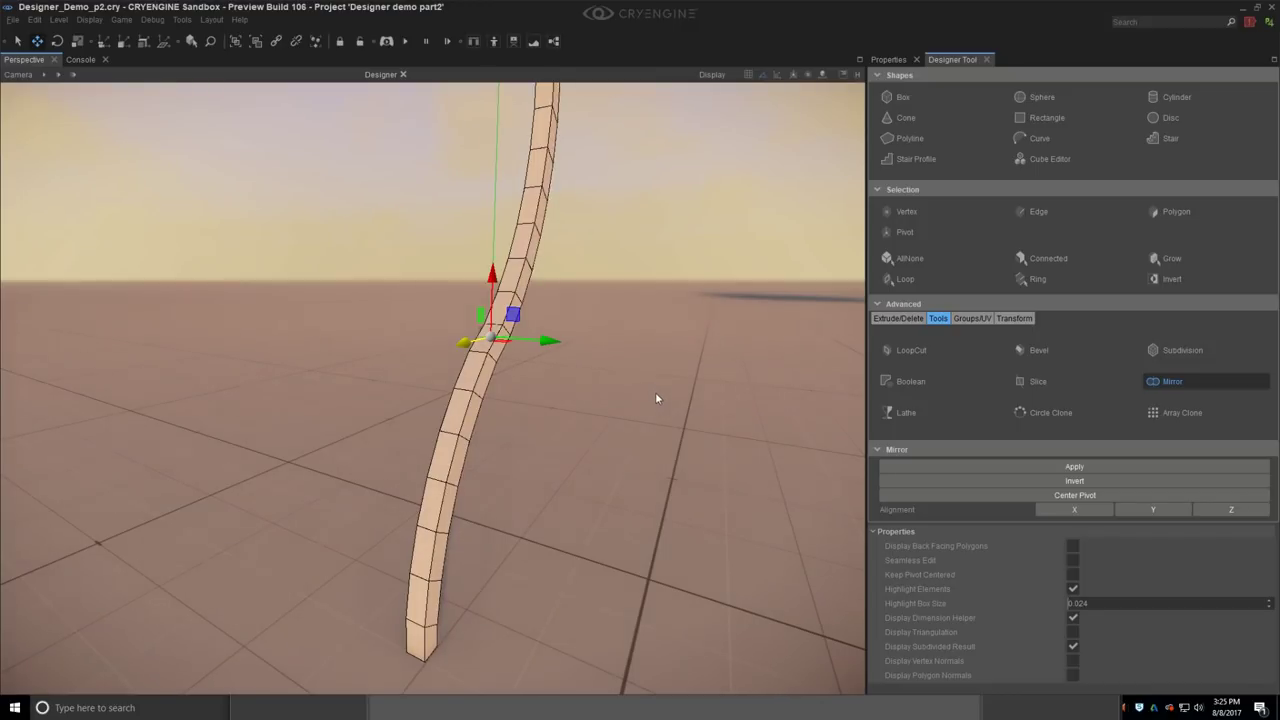
pyautogui.moveTo(656, 398); pyautogui.dragTo(672, 406, button='right')
pyautogui.click(1154, 513)
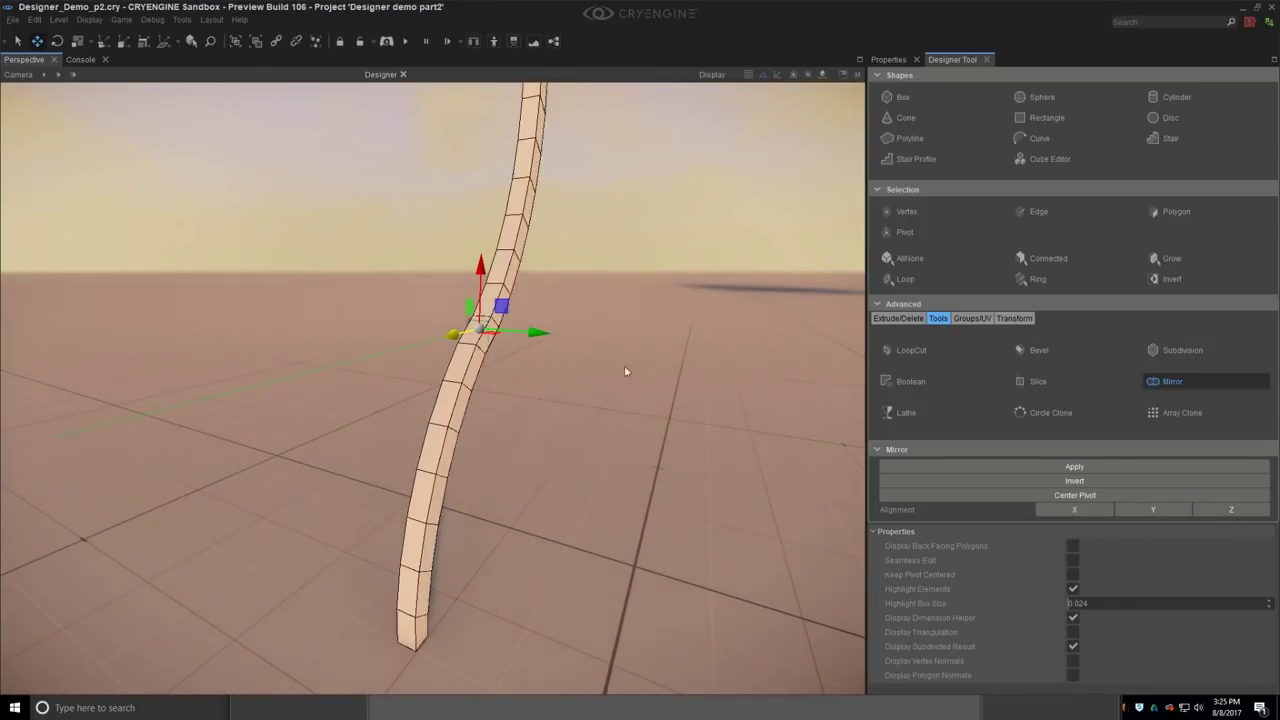
pyautogui.click(1143, 512)
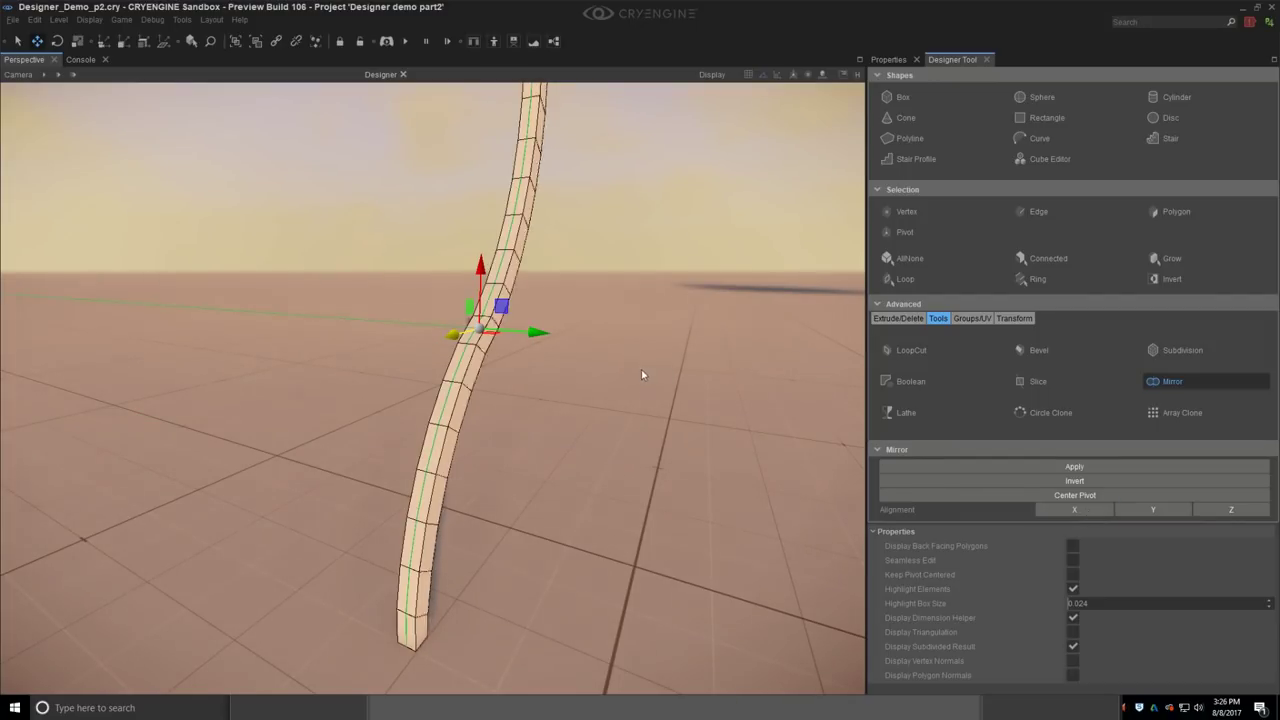
pyautogui.moveTo(547, 362); pyautogui.dragTo(571, 382, button='middle')
pyautogui.press('s')
pyautogui.moveTo(571, 382); pyautogui.dragTo(600, 380, button='right')
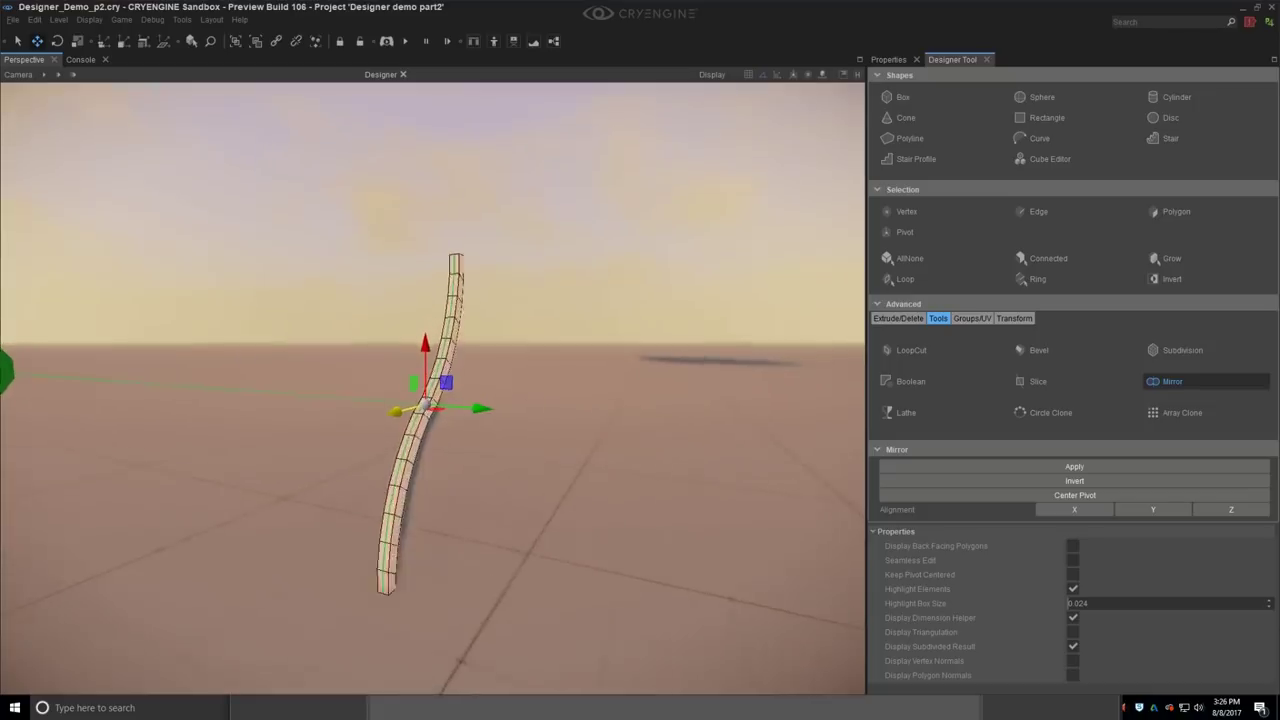
pyautogui.press('w')
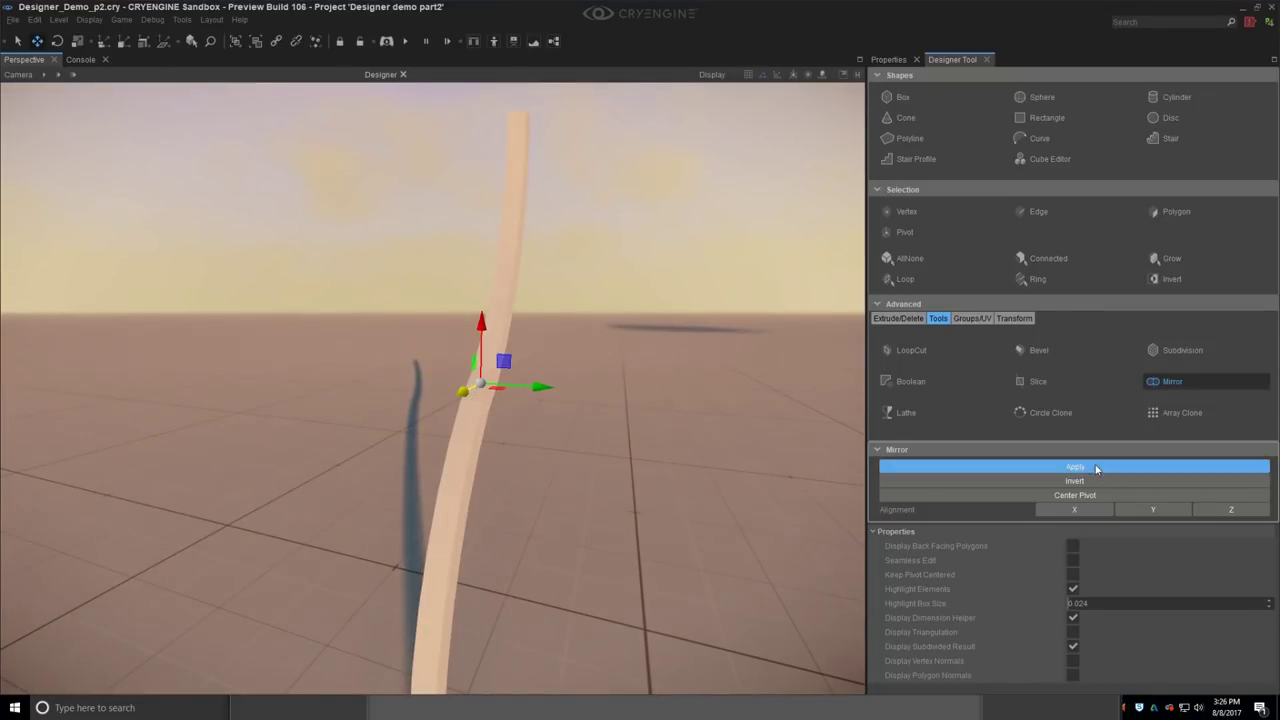
pyautogui.click(1098, 467)
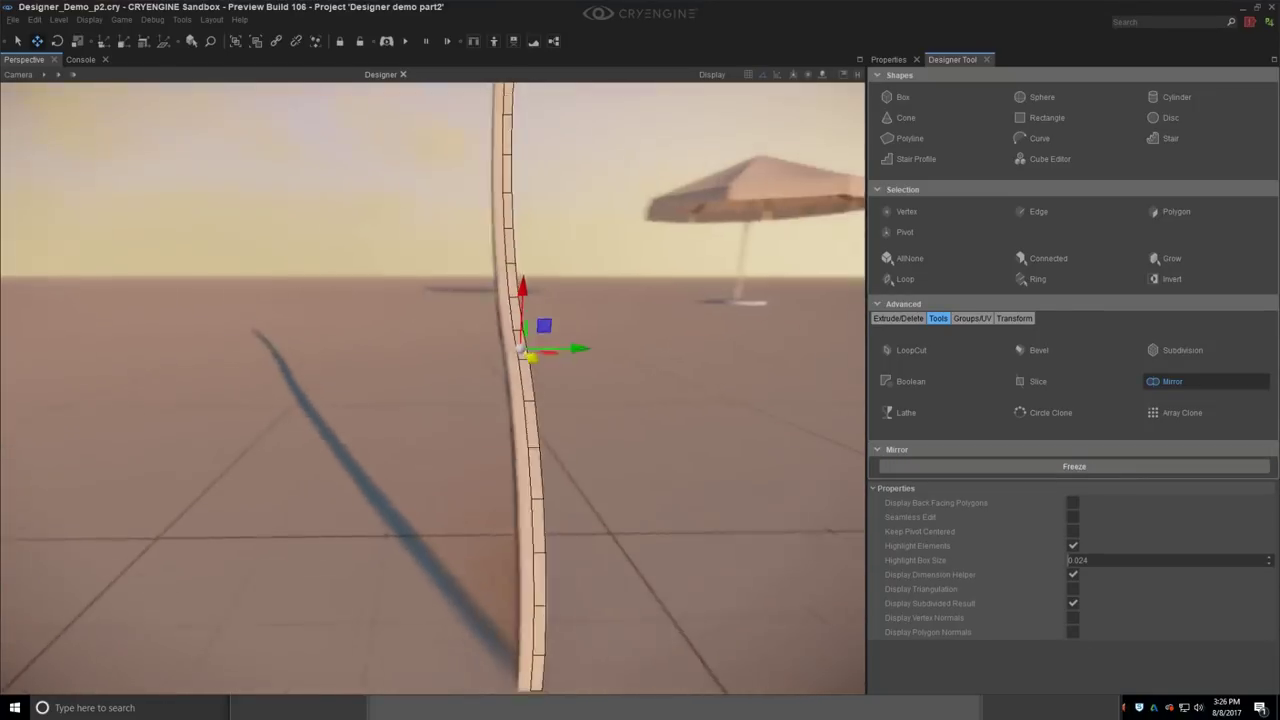
# Step: Freeze the mirrored strip into permanent geometry and leave the Mirror tool
pyautogui.moveTo(560, 375)
pyautogui.mouseDown(button='right')
pyautogui.moveTo(640, 370)
pyautogui.moveTo(550, 372)
pyautogui.mouseUp(button='right')
pyautogui.click(1036, 471)
pyautogui.moveTo(540, 424)
pyautogui.mouseDown(button='right')
pyautogui.moveTo(456, 414)
pyautogui.moveTo(446, 388)
pyautogui.moveTo(500, 392)
pyautogui.moveTo(446, 395)
pyautogui.moveTo(420, 415)
pyautogui.moveTo(433, 425)
pyautogui.moveTo(560, 412)
pyautogui.mouseUp(button='right')
pyautogui.press('Escape')
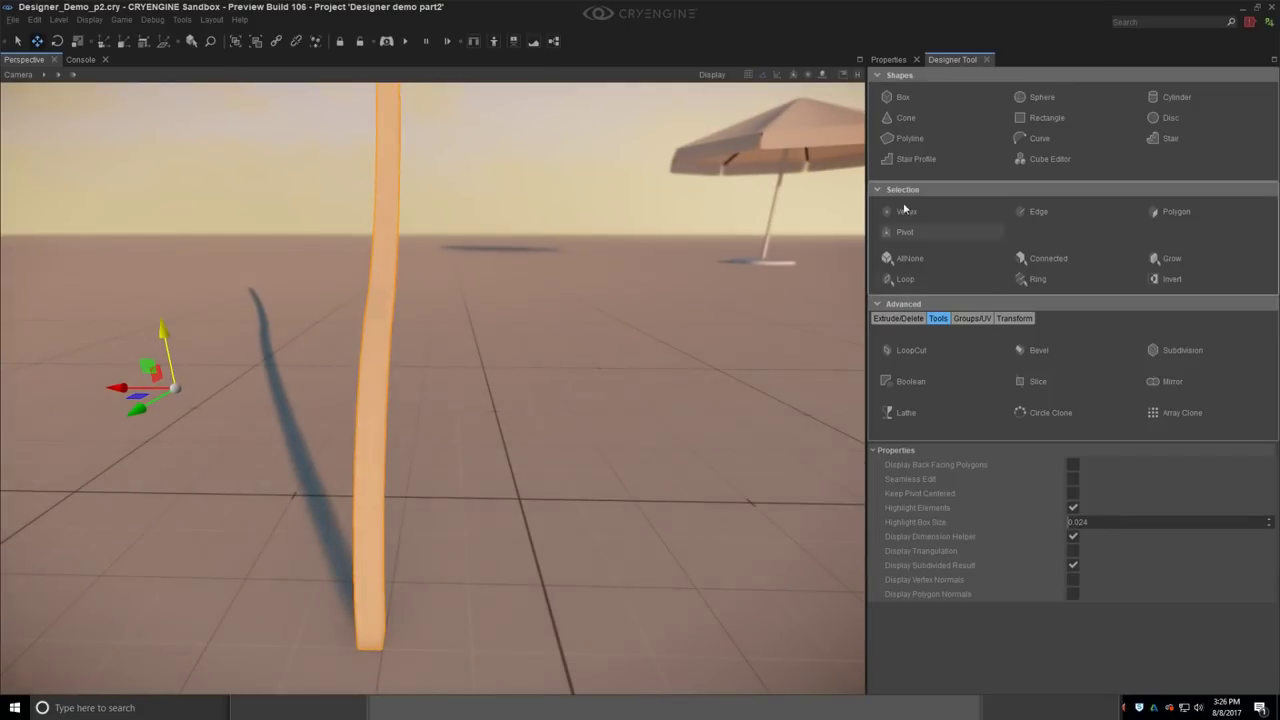
# Step: Set the strip's pivot to the bottom centre of its bounding box and scale the strip horizontally from there to thicken it
pyautogui.click(925, 232)
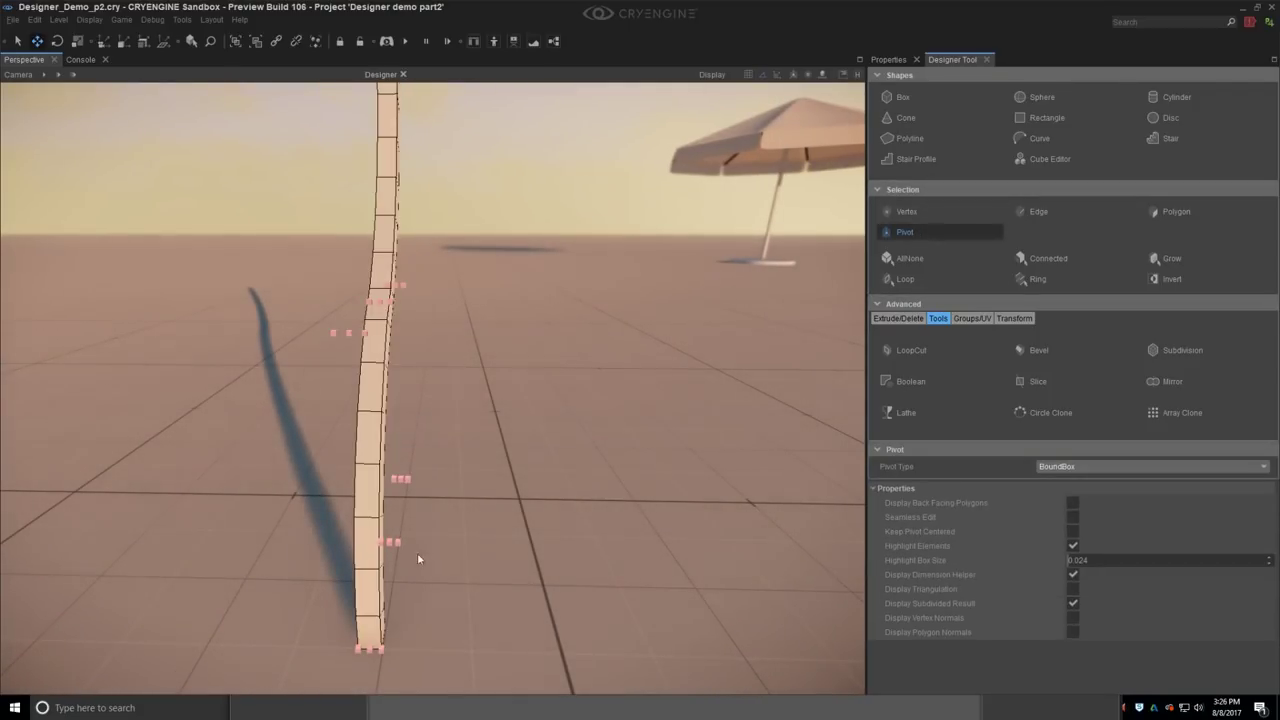
pyautogui.click(370, 651)
pyautogui.moveTo(477, 605); pyautogui.dragTo(457, 593, button='right')
pyautogui.press('Escape')
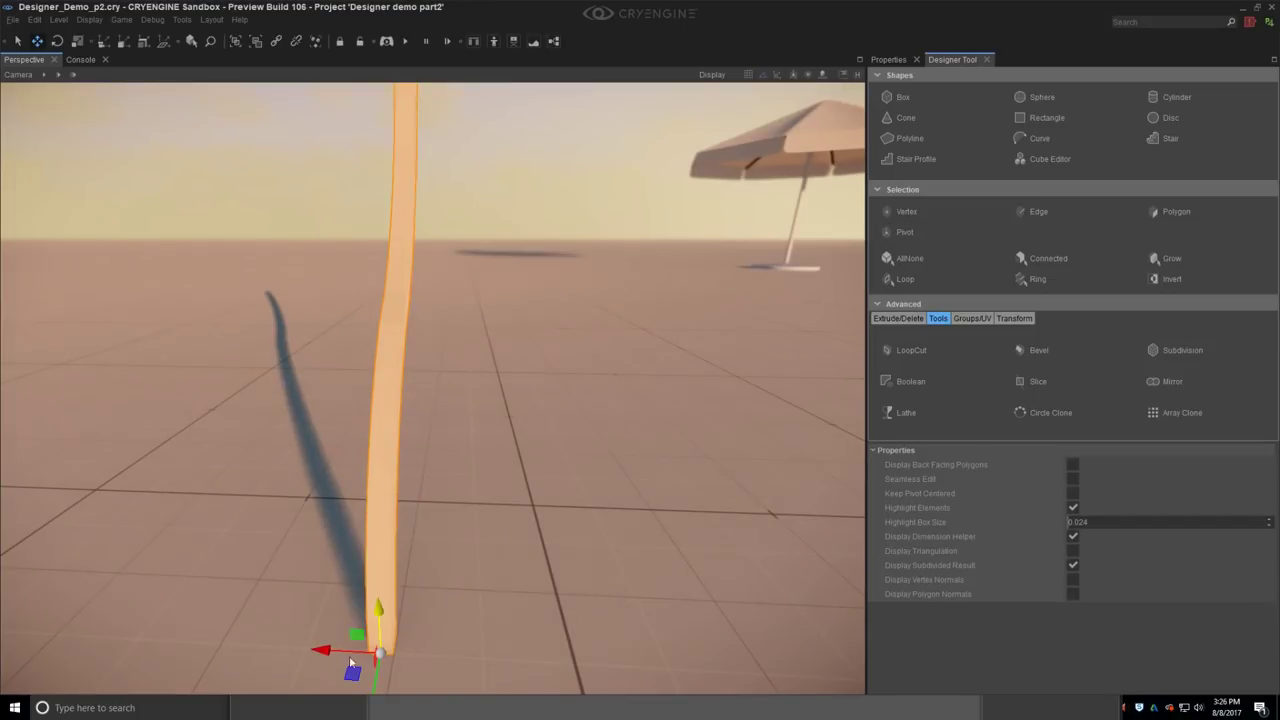
pyautogui.press('3')
pyautogui.moveTo(350, 662); pyautogui.dragTo(422, 664)
pyautogui.keyDown('alt'); pyautogui.moveTo(515, 560); pyautogui.dragTo(502, 542, button='middle'); pyautogui.keyUp('alt')
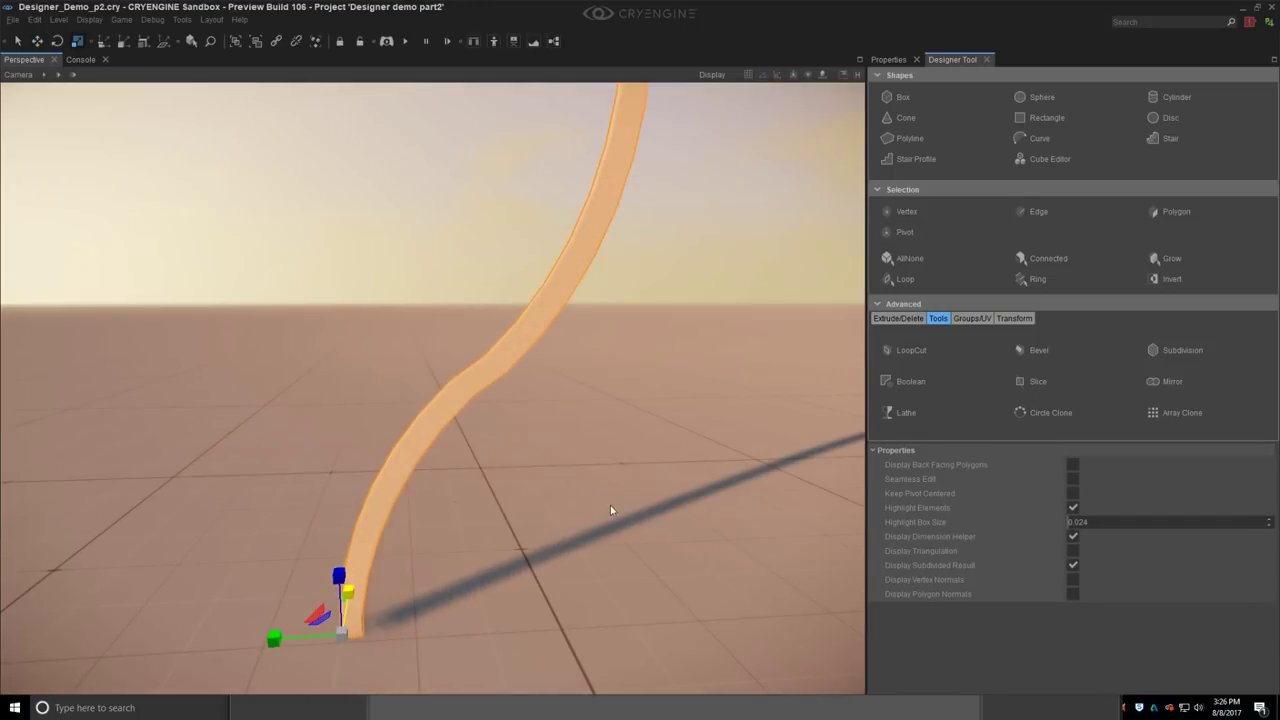
# Step: Select the edge loop at the strip's middle bend and shift it about 0.01 units to smooth the curve
pyautogui.moveTo(609, 510); pyautogui.dragTo(555, 502, button='right')
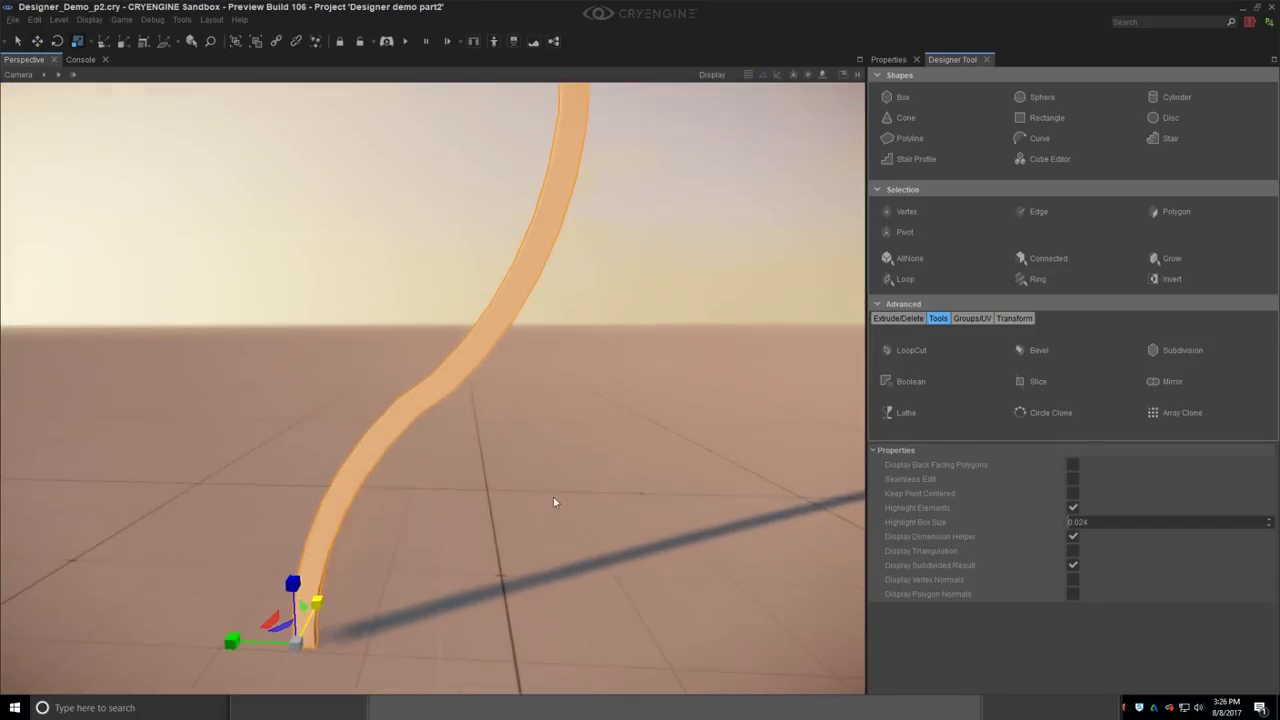
pyautogui.click(1040, 212)
pyautogui.click(434, 386)
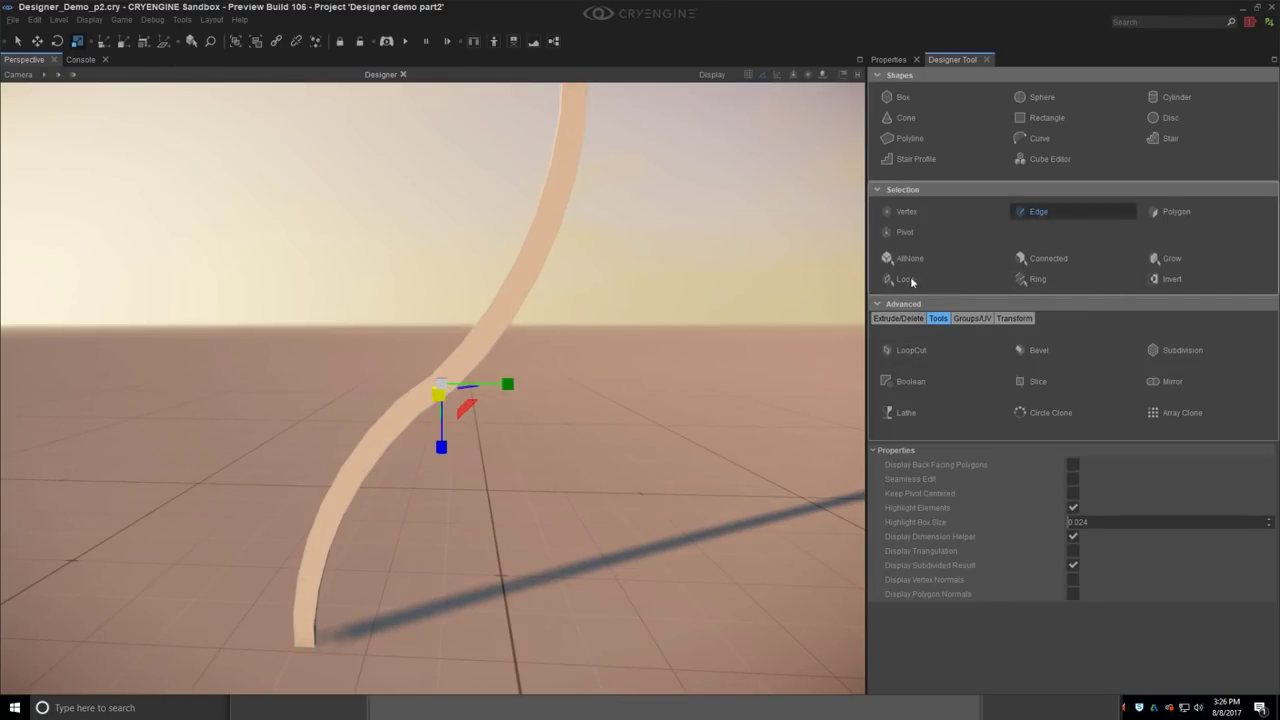
pyautogui.click(911, 280)
pyautogui.moveTo(629, 351); pyautogui.dragTo(612, 326, button='right')
pyautogui.scroll(4, 455, 423)
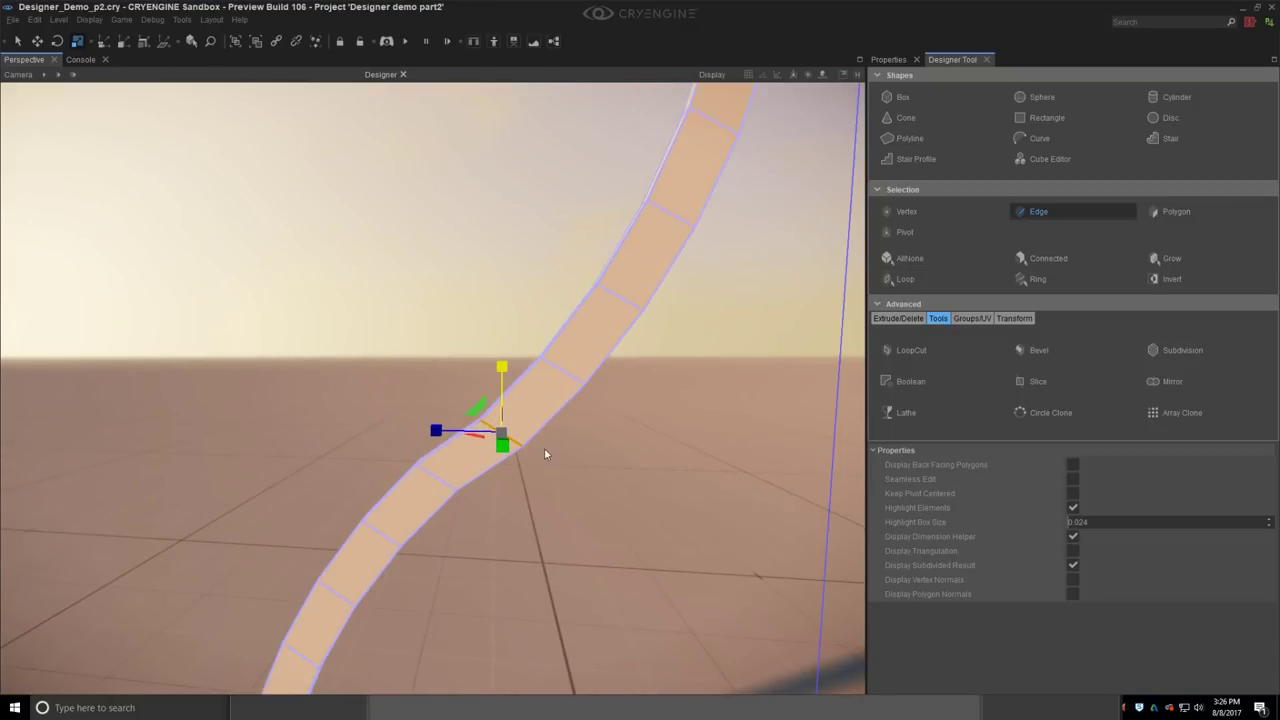
pyautogui.press('2')
pyautogui.moveTo(446, 433); pyautogui.dragTo(446, 433)
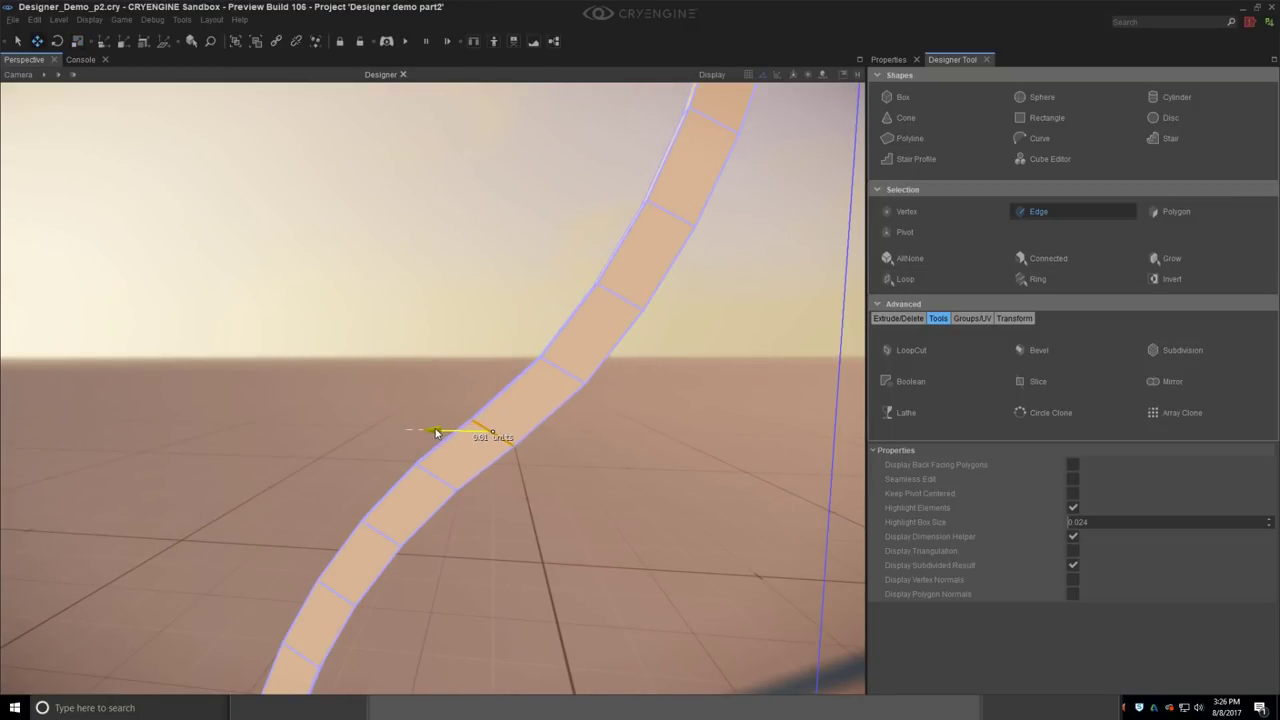
pyautogui.click(497, 370)
pyautogui.moveTo(504, 395); pyautogui.dragTo(508, 373, button='right')
pyautogui.press('Escape')
pyautogui.scroll(-5, 548, 531)
pyautogui.moveTo(548, 531); pyautogui.dragTo(552, 570, button='right')
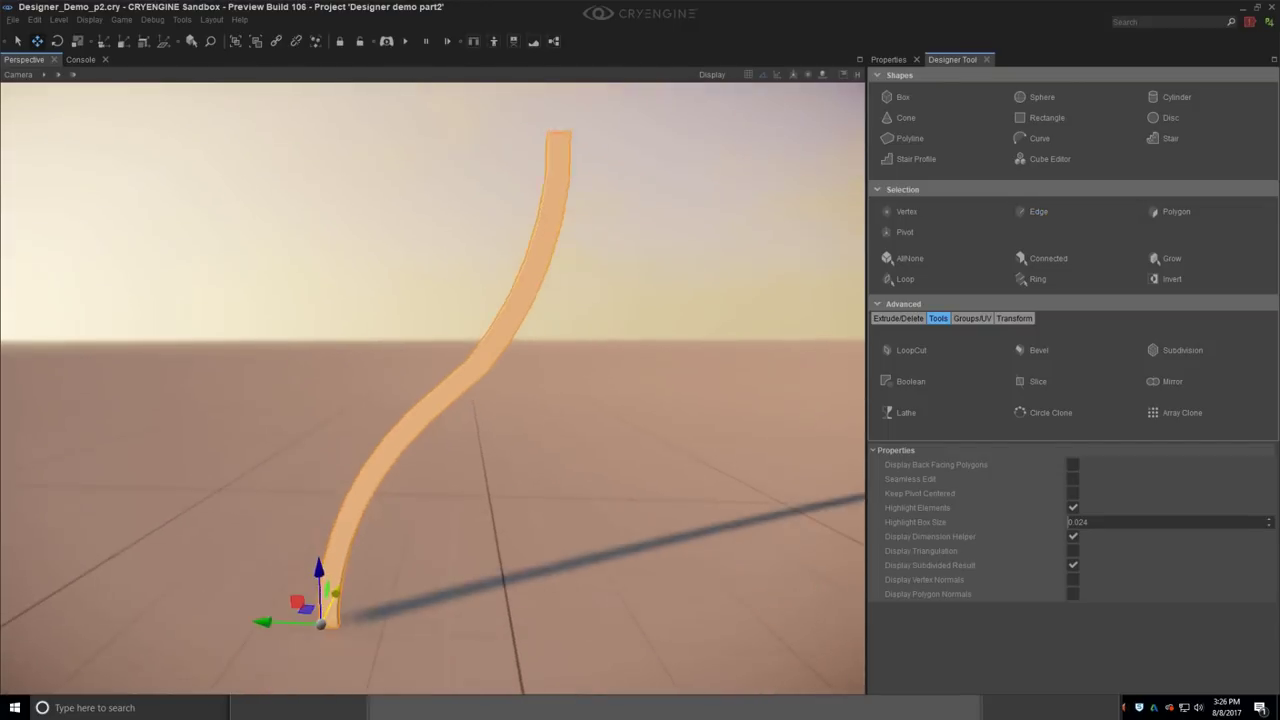
# Step: Nudge the edge just below the strip's midpoint sideways and slightly upward to even out the S-curve
pyautogui.scroll(3, 476, 362)
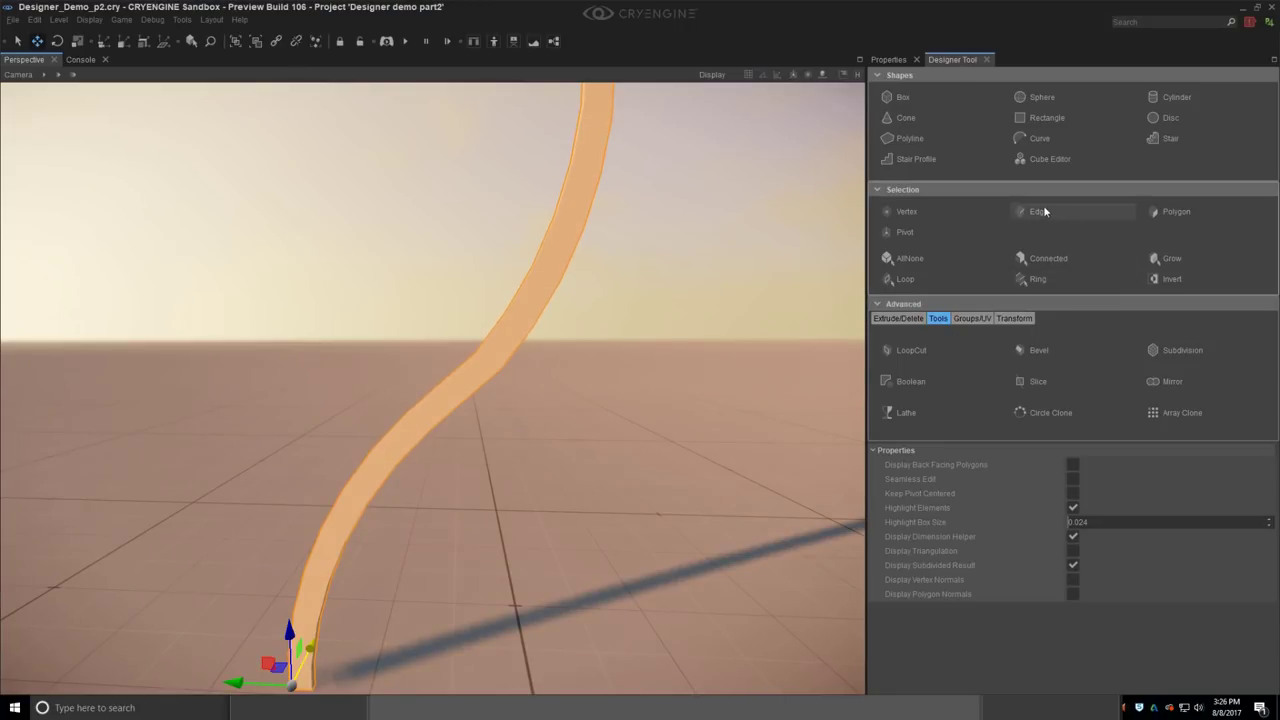
pyautogui.click(1040, 211)
pyautogui.scroll(3, 560, 362)
pyautogui.click(508, 349)
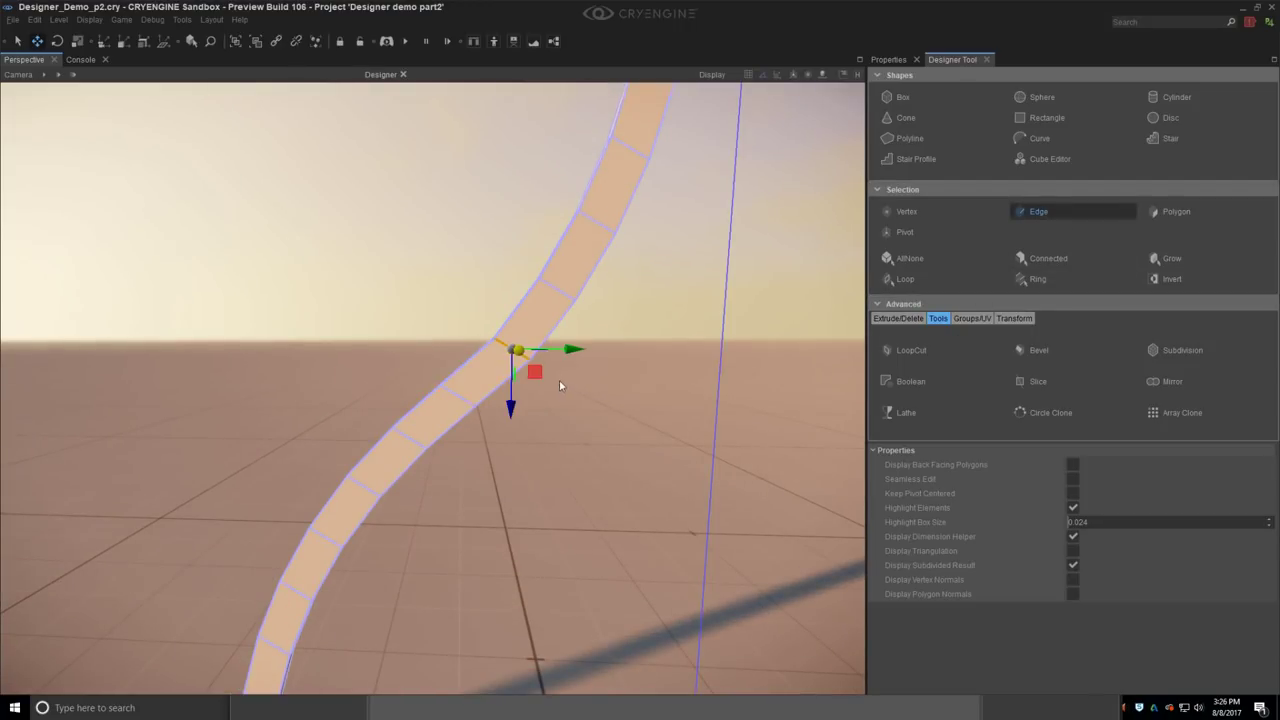
pyautogui.moveTo(517, 410); pyautogui.dragTo(523, 419)
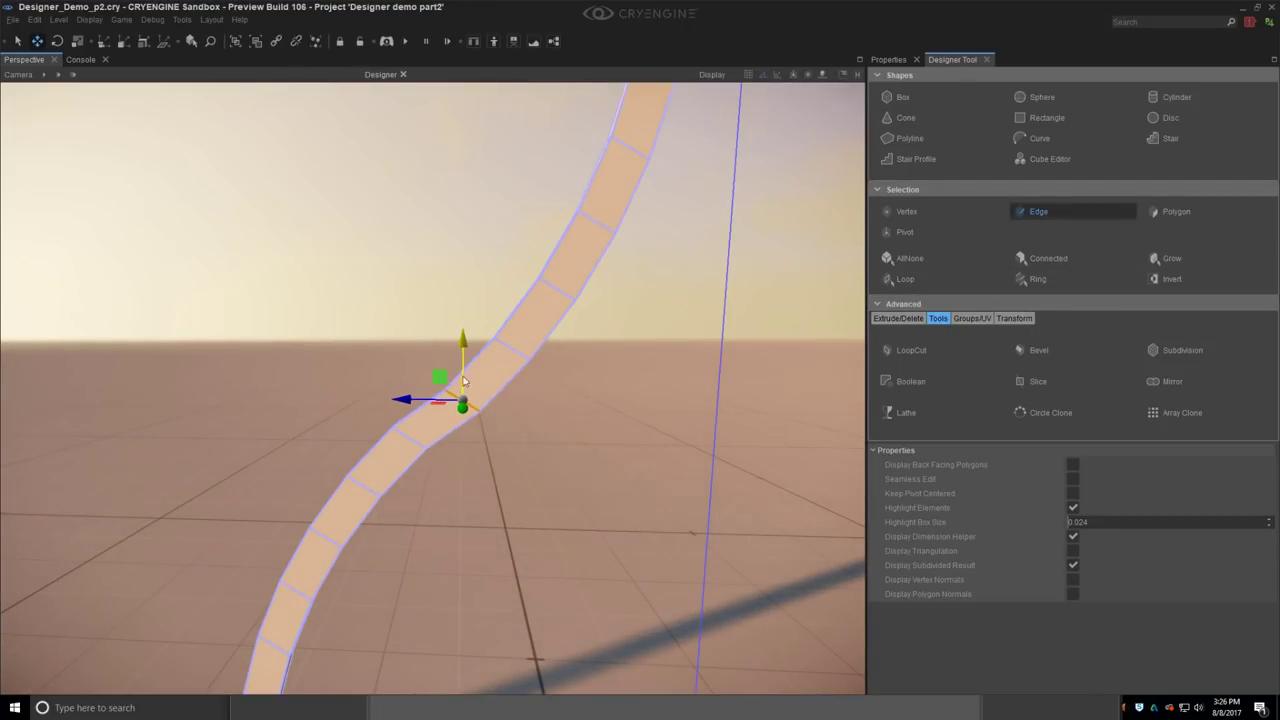
pyautogui.moveTo(464, 347); pyautogui.dragTo(464, 340)
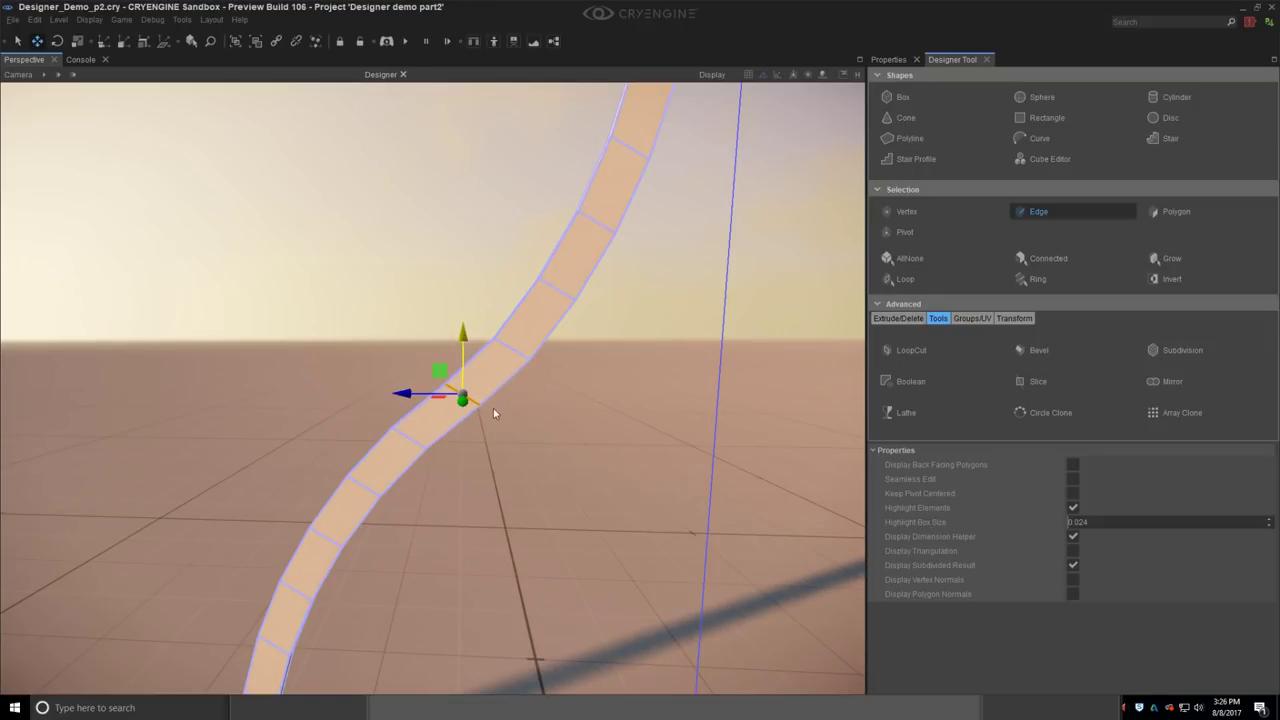
pyautogui.press('Escape')
# Step: Examine the overall shape of the smoothed strip from several angles
pyautogui.press('s')
pyautogui.moveTo(536, 473); pyautogui.dragTo(494, 433, button='right')
pyautogui.press('a')
pyautogui.press('a')
pyautogui.moveTo(409, 523)
pyautogui.mouseDown(button='right')
pyautogui.moveTo(432, 540)
pyautogui.moveTo(426, 530)
pyautogui.mouseUp(button='right')
pyautogui.press('s')
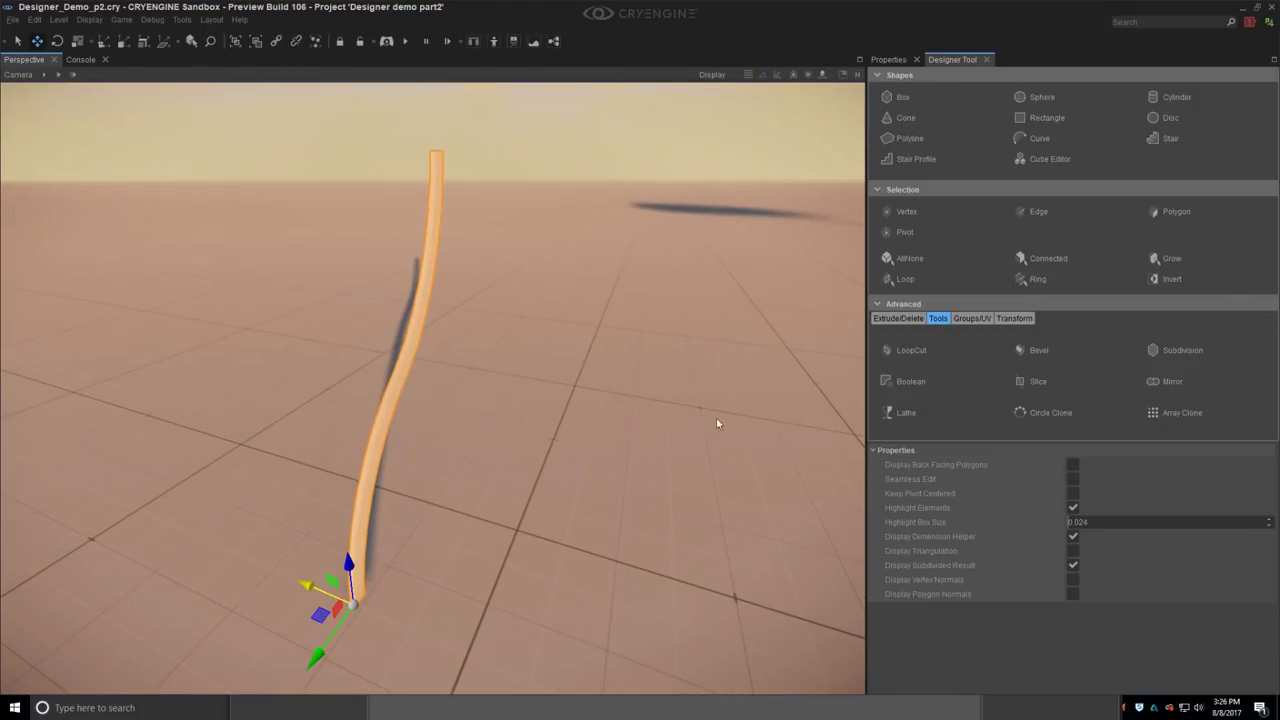
pyautogui.moveTo(636, 460); pyautogui.dragTo(491, 526, button='right')
pyautogui.moveTo(491, 526); pyautogui.dragTo(505, 532, button='middle')
pyautogui.moveTo(505, 532); pyautogui.dragTo(482, 506, button='right')
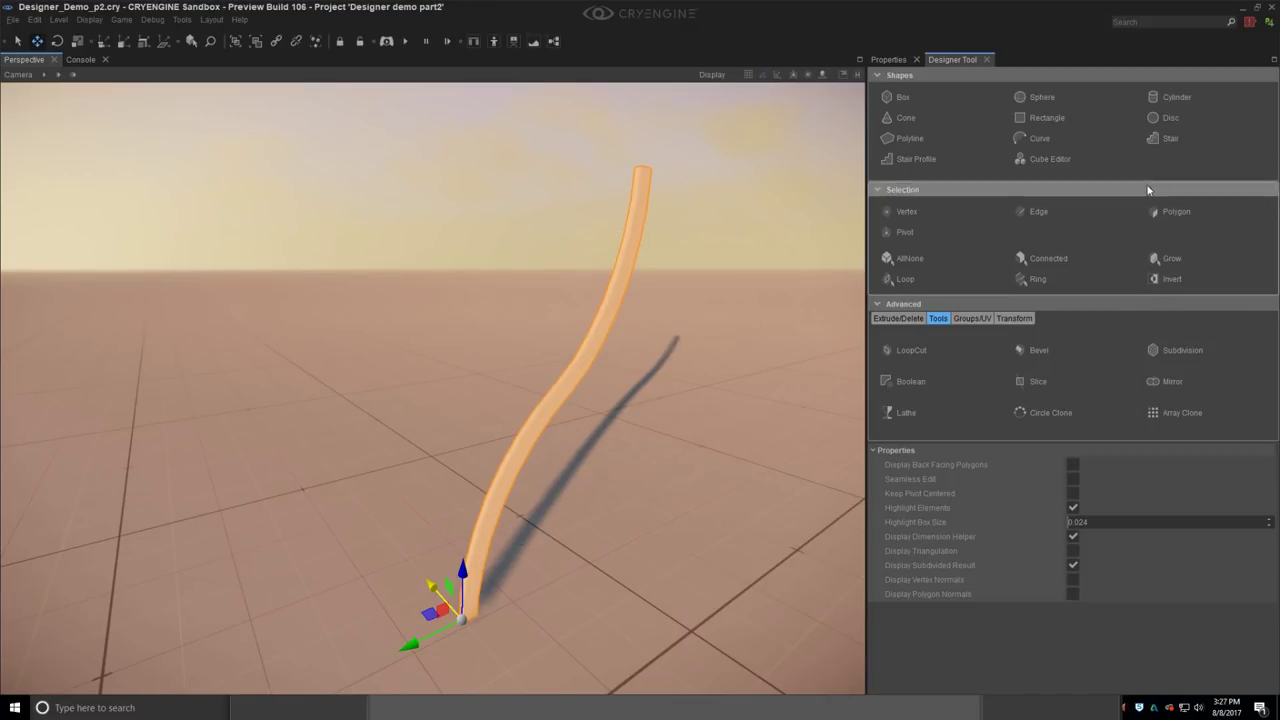
# Step: Try drawing a flat cylinder of about 0.35 radius at the strip's base, and undo it
pyautogui.click(1170, 97)
pyautogui.moveTo(590, 597); pyautogui.dragTo(648, 625)
pyautogui.moveTo(648, 625); pyautogui.dragTo(620, 597, button='right')
pyautogui.moveTo(620, 597); pyautogui.dragTo(623, 580)
pyautogui.moveTo(623, 580); pyautogui.dragTo(527, 538, button='right')
pyautogui.click(566, 522)
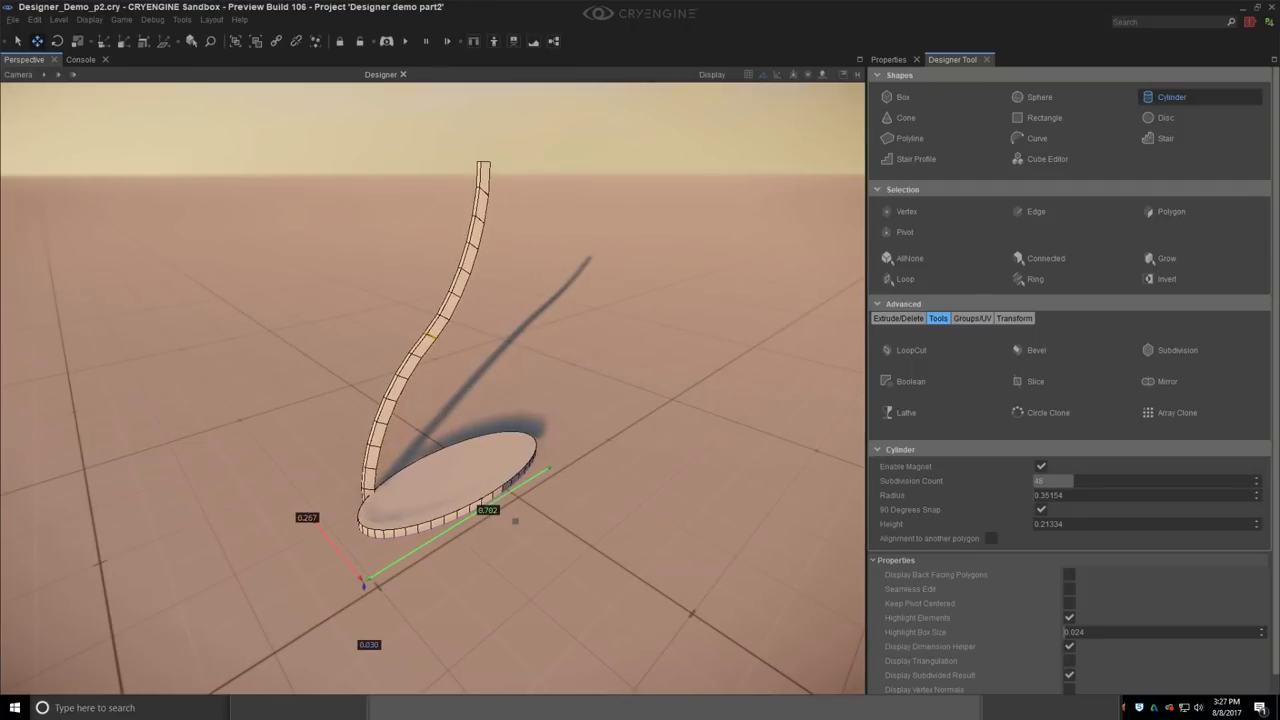
pyautogui.press('Escape')
pyautogui.hotkey('ctrl', 'z')
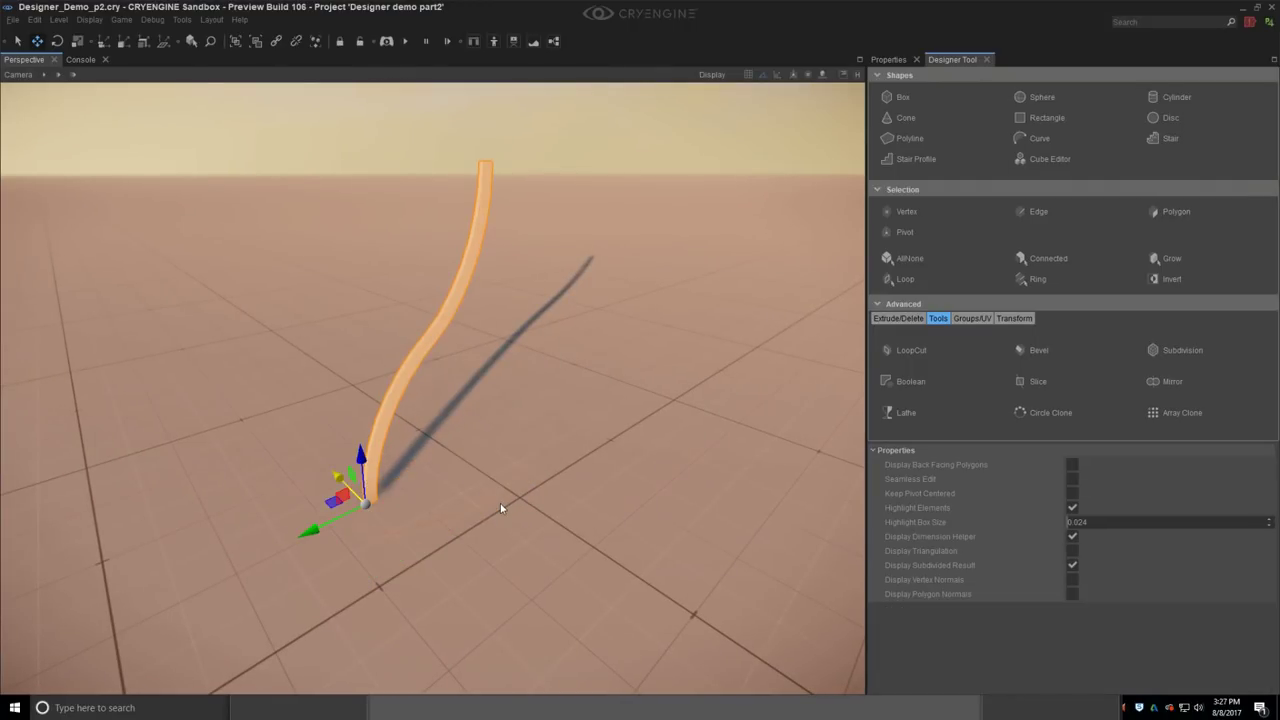
# Step: Reset the curved strip's position, rotation and scale with ResetXForm
pyautogui.moveTo(500, 503); pyautogui.dragTo(480, 531, button='right')
pyautogui.press('4')
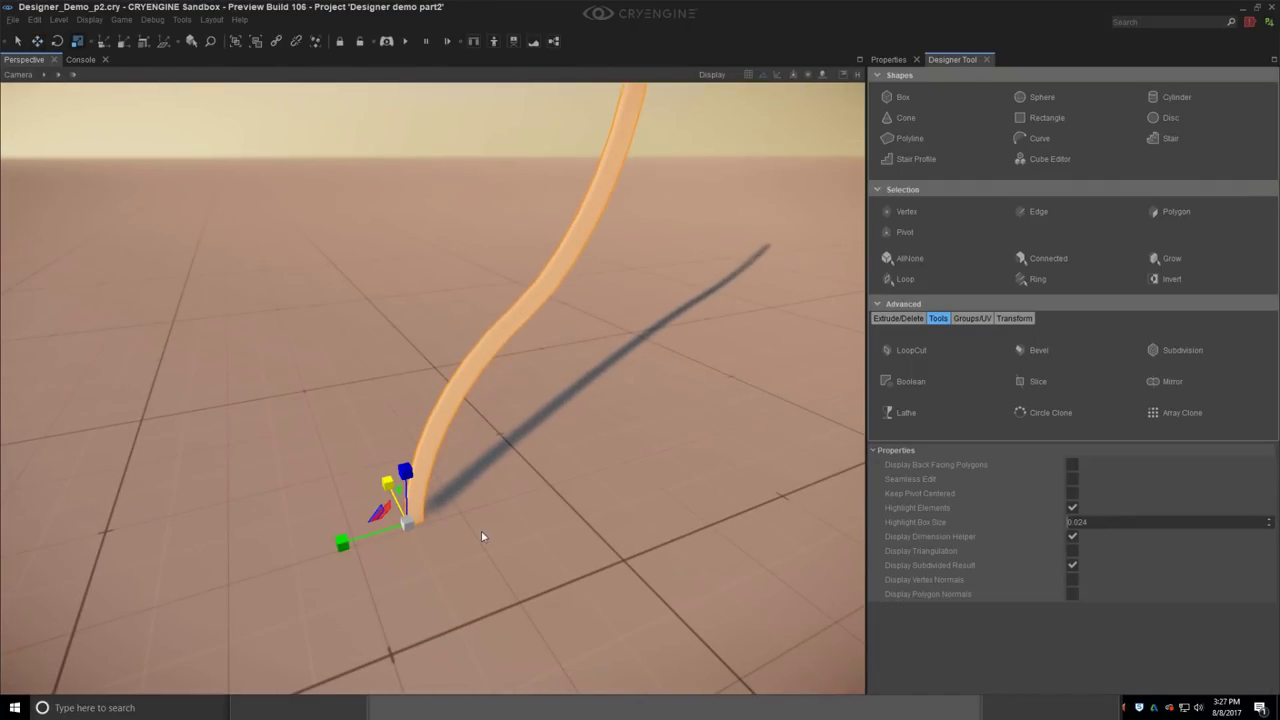
pyautogui.click(534, 502)
pyautogui.click(458, 386)
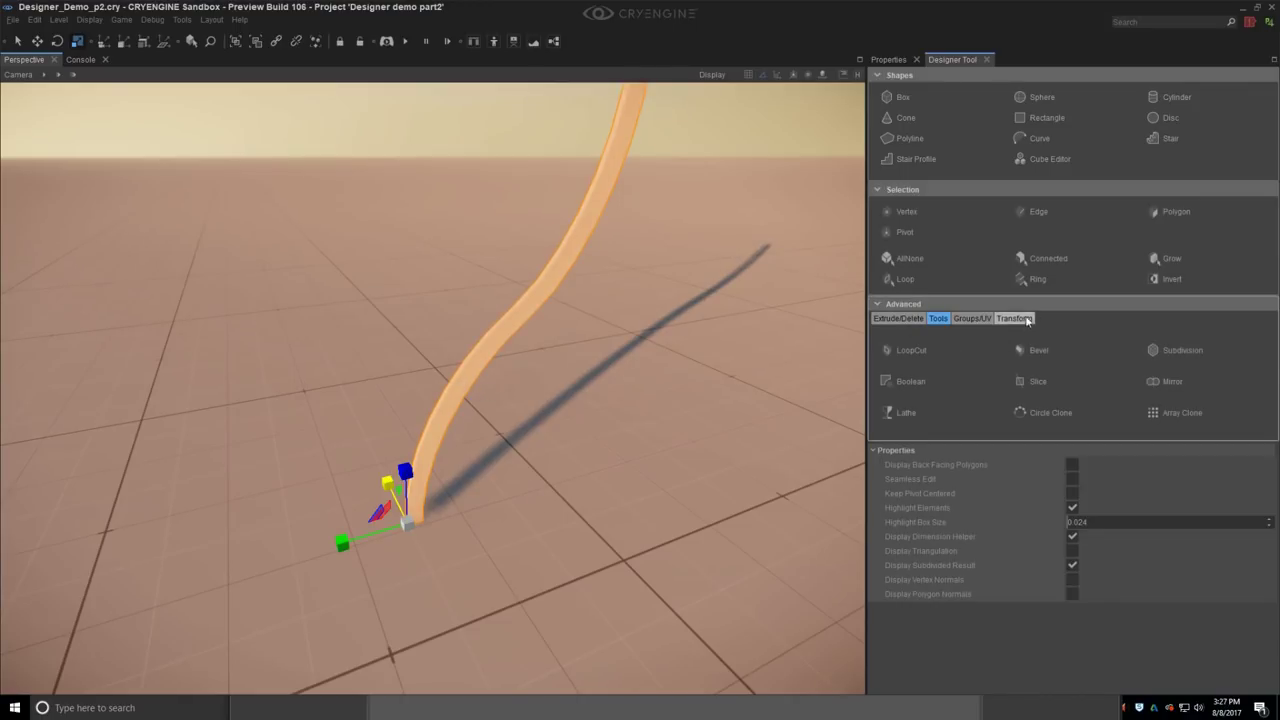
pyautogui.click(972, 318)
pyautogui.click(1015, 318)
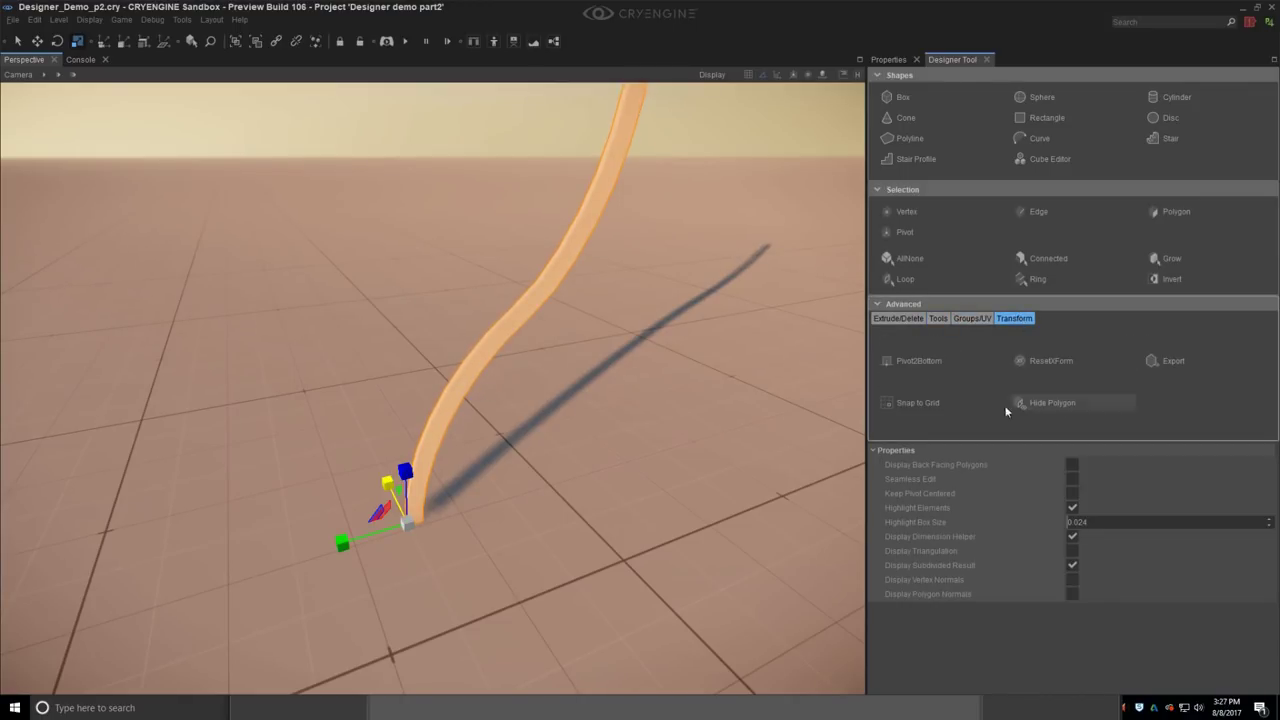
pyautogui.click(1053, 361)
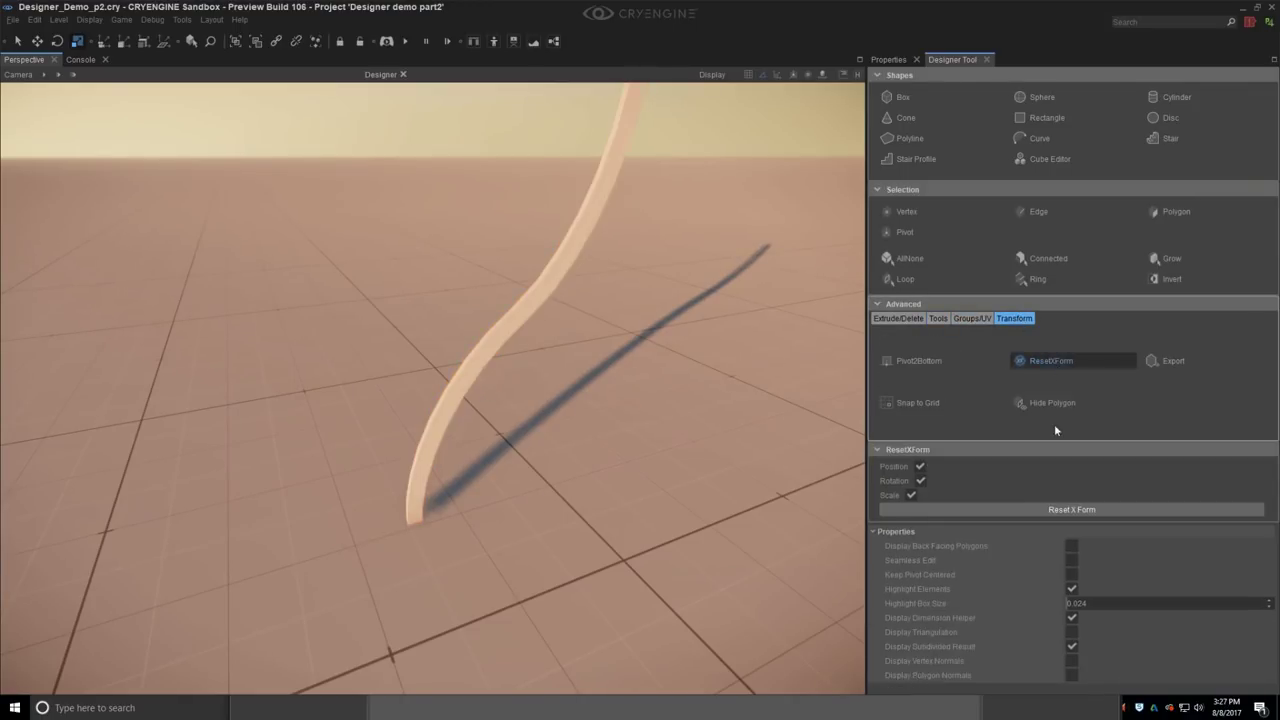
pyautogui.click(1045, 508)
pyautogui.moveTo(572, 474); pyautogui.dragTo(547, 468, button='right')
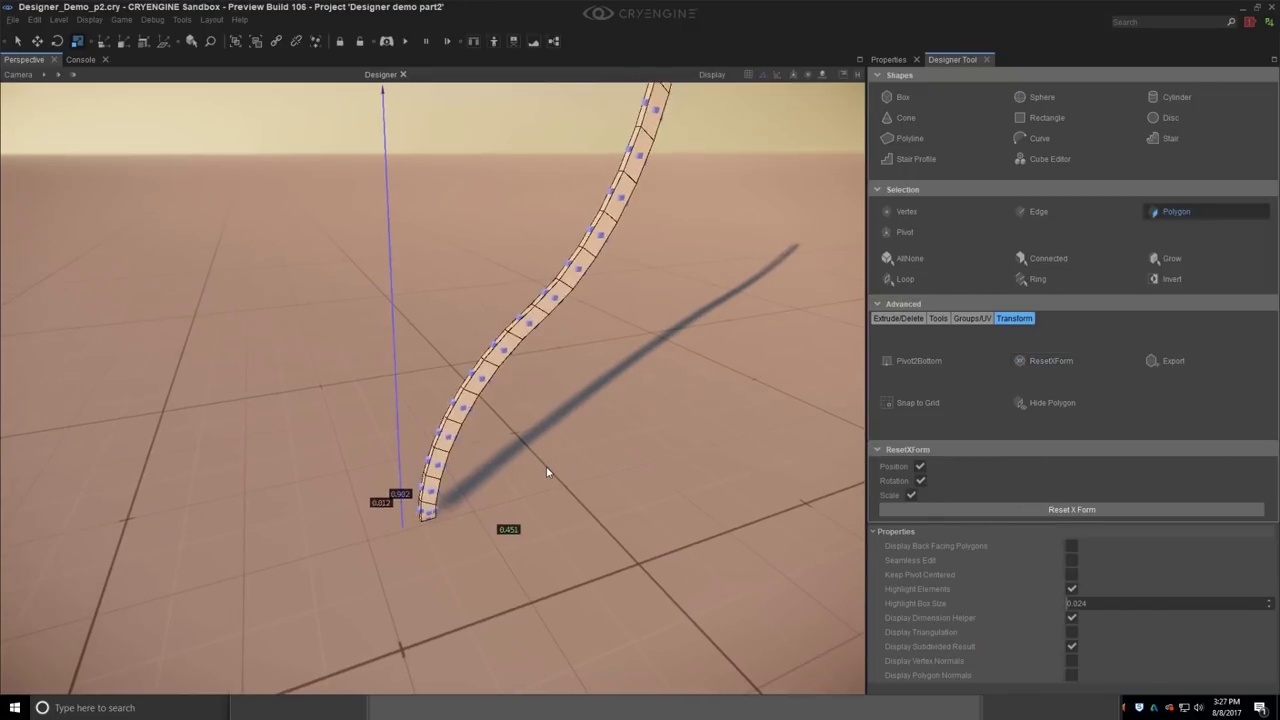
pyautogui.press('Escape')
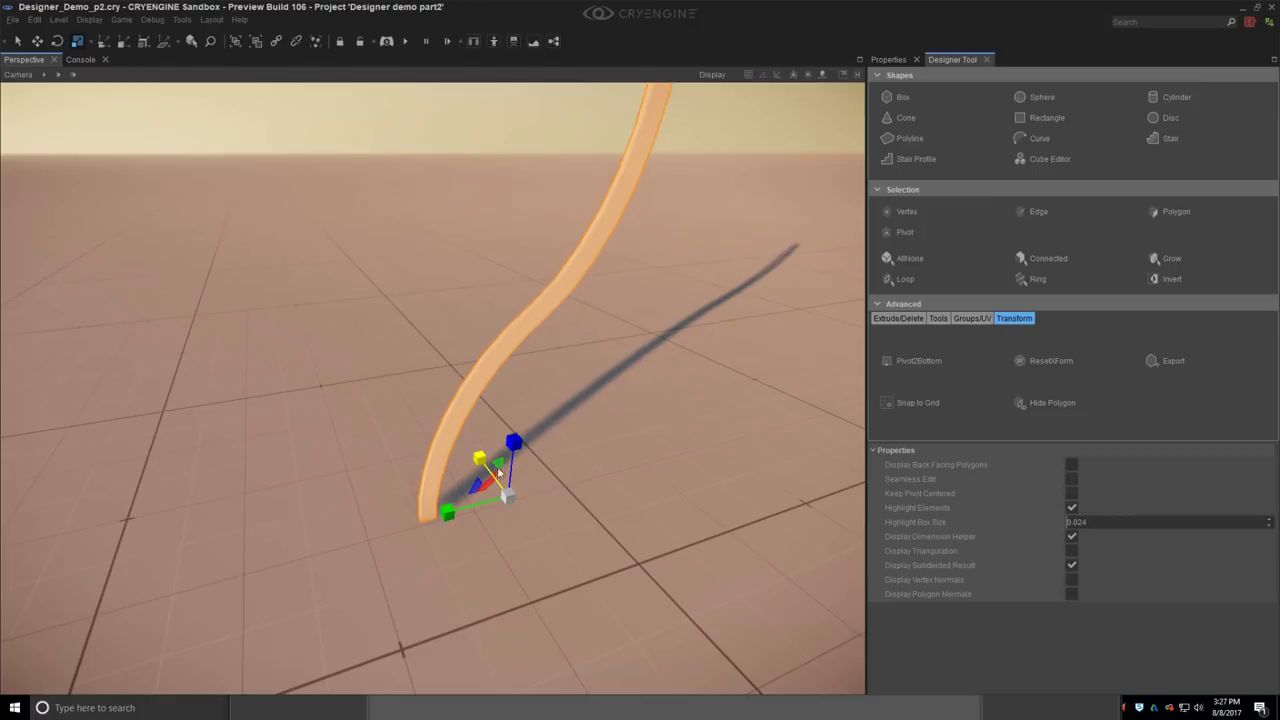
# Step: Draw a flat cylinder of about 0.087 radius and 0.024 height beside the strip's base, with a subdivision count of 16
pyautogui.click(646, 437)
pyautogui.click(1172, 97)
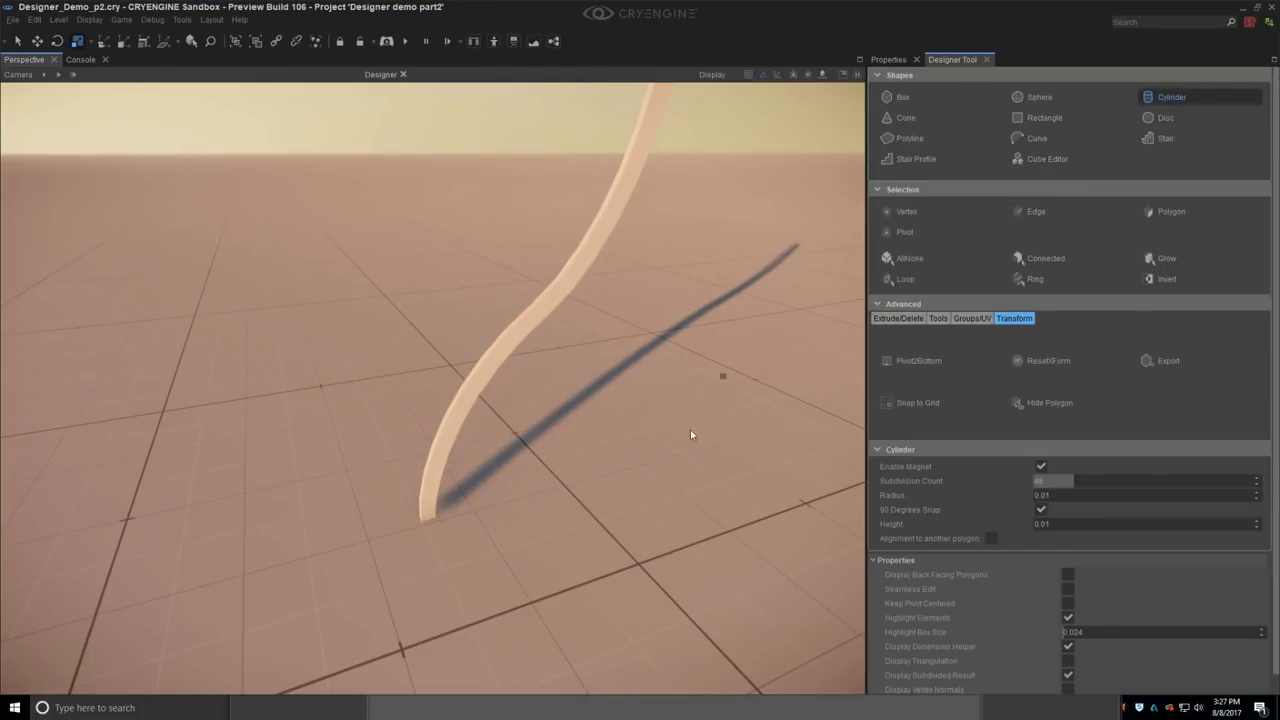
pyautogui.moveTo(545, 524); pyautogui.dragTo(588, 544)
pyautogui.click(575, 563)
pyautogui.hotkey('ctrl', 'z')
pyautogui.moveTo(668, 543); pyautogui.dragTo(680, 546, button='right')
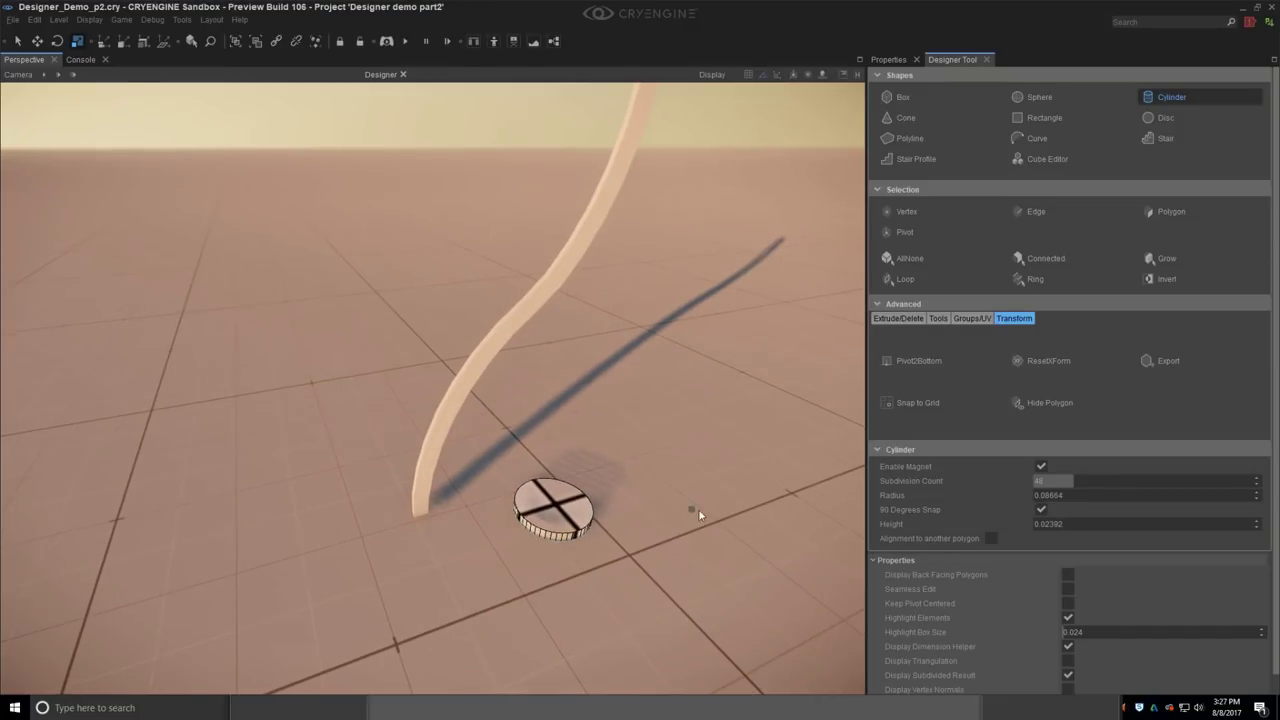
pyautogui.doubleClick(1076, 480)
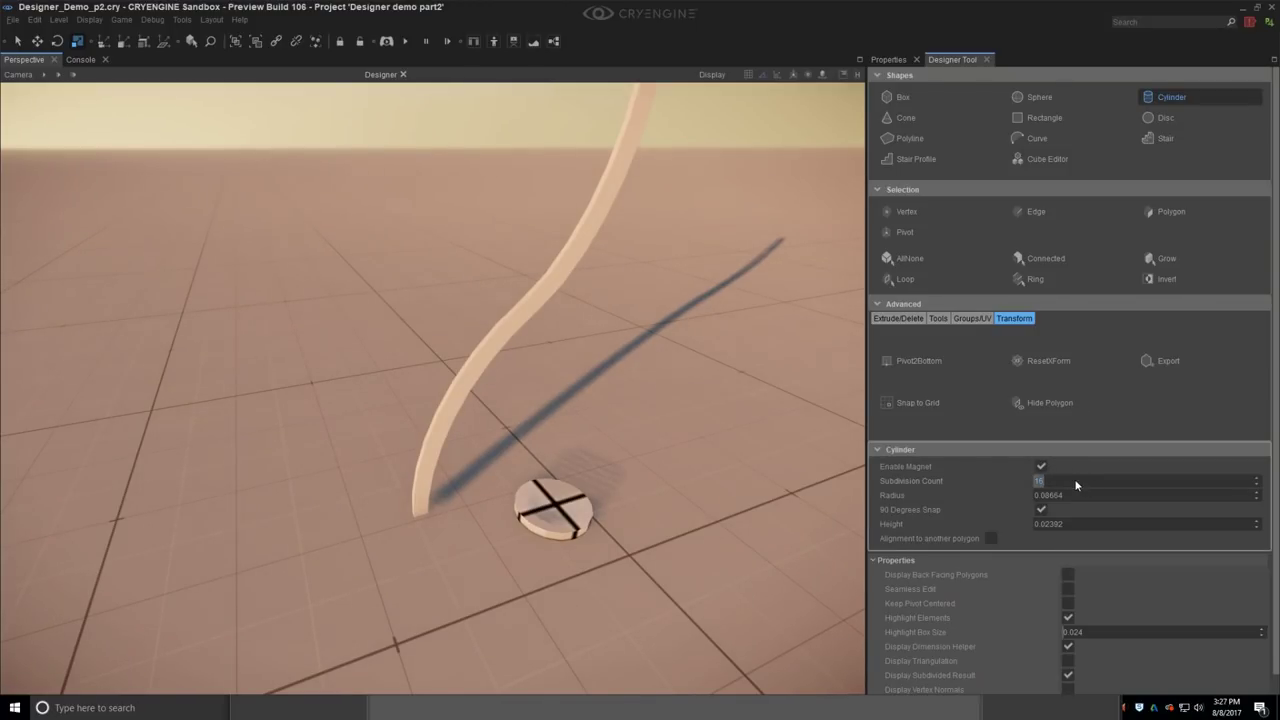
pyautogui.moveTo(632, 415); pyautogui.dragTo(630, 441, button='right')
pyautogui.press('Escape')
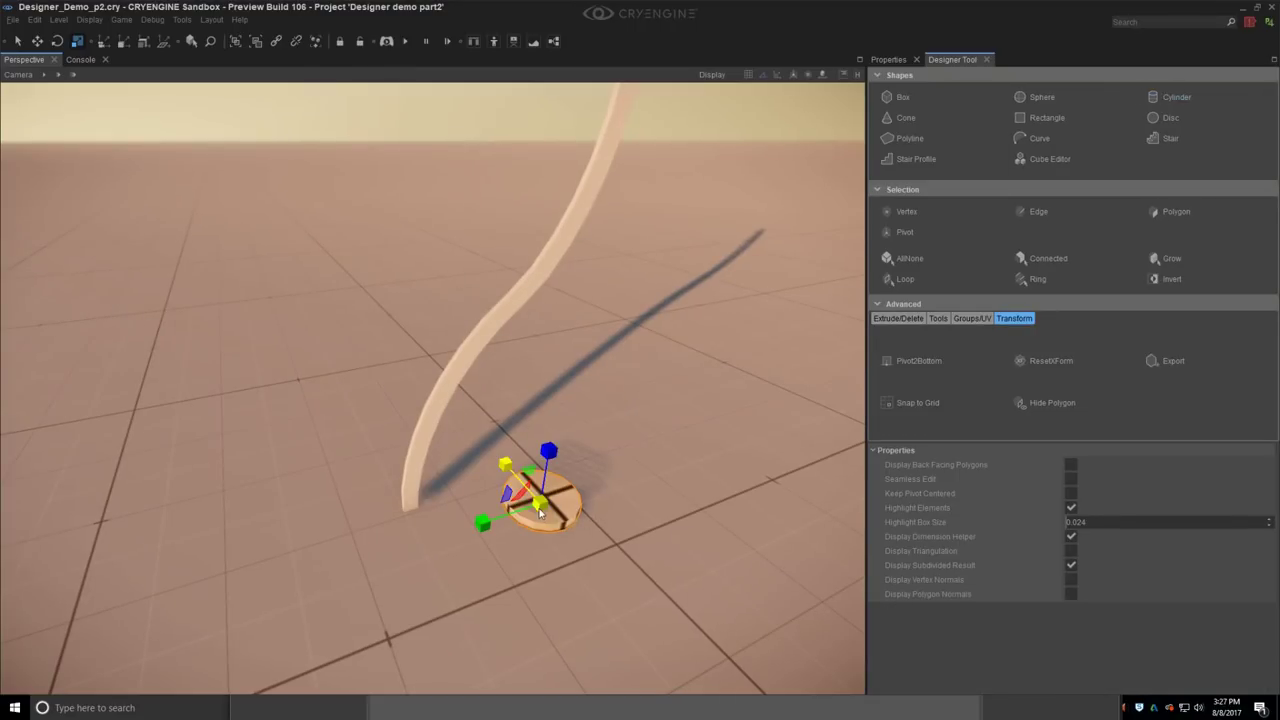
# Step: Move the flat cylinder under the strip's lower end and centre it there as a foot
pyautogui.moveTo(540, 508); pyautogui.dragTo(387, 503)
pyautogui.press('2')
pyautogui.moveTo(387, 503)
pyautogui.mouseDown(button='right')
pyautogui.moveTo(440, 535)
pyautogui.moveTo(540, 545)
pyautogui.moveTo(408, 500)
pyautogui.mouseUp(button='right')
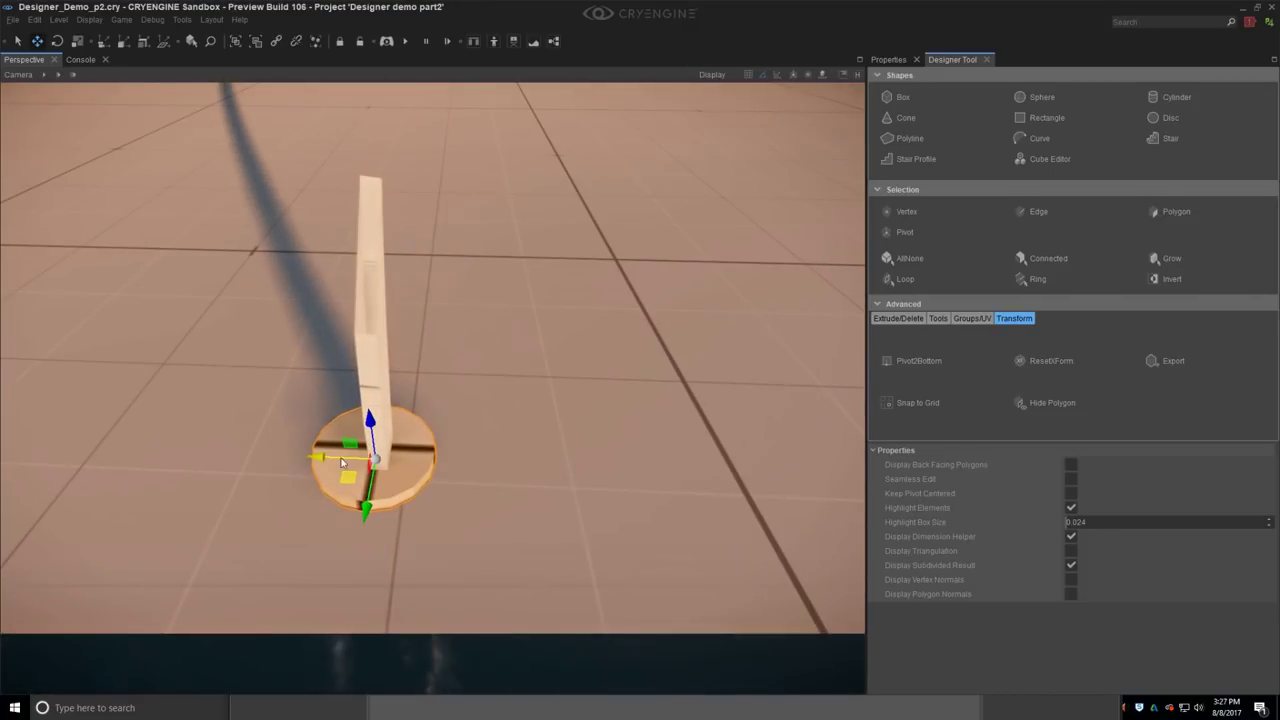
pyautogui.moveTo(319, 455); pyautogui.dragTo(326, 459)
pyautogui.moveTo(360, 456); pyautogui.dragTo(388, 462, button='right')
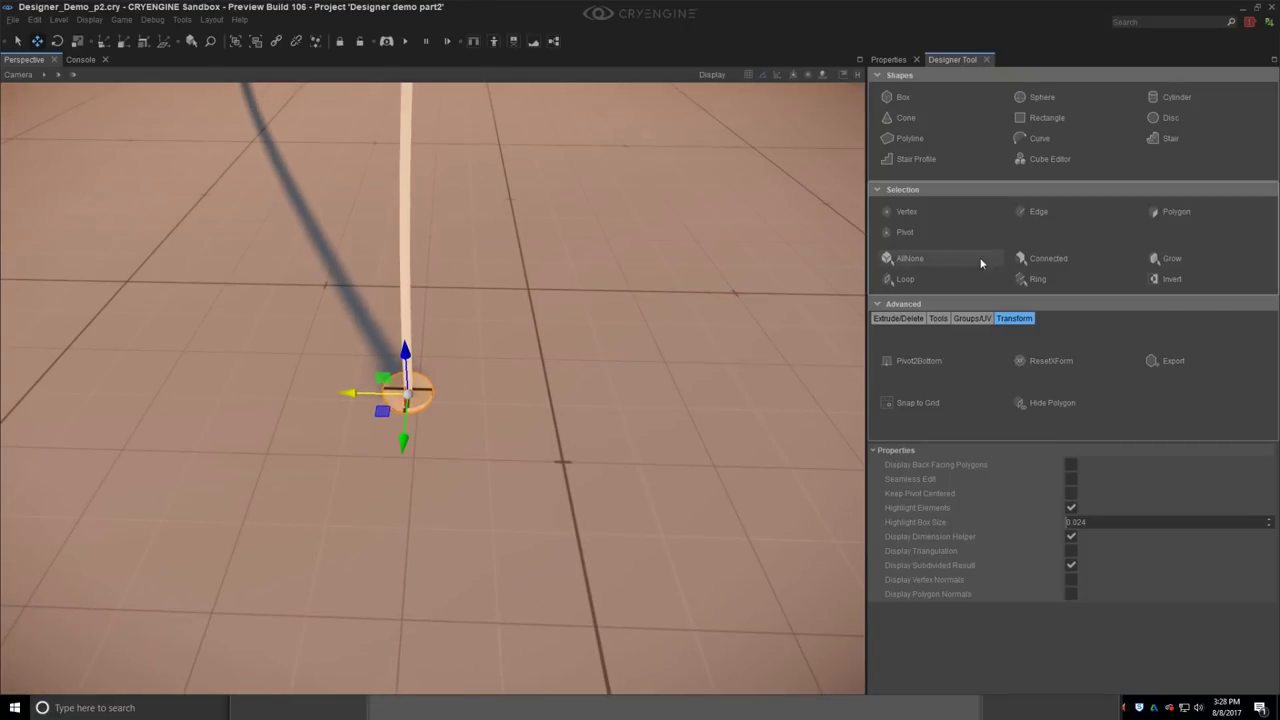
# Step: Merge the curved strip and its round foot into one leg, and nudge the leg slightly sideways
pyautogui.click(405, 253)
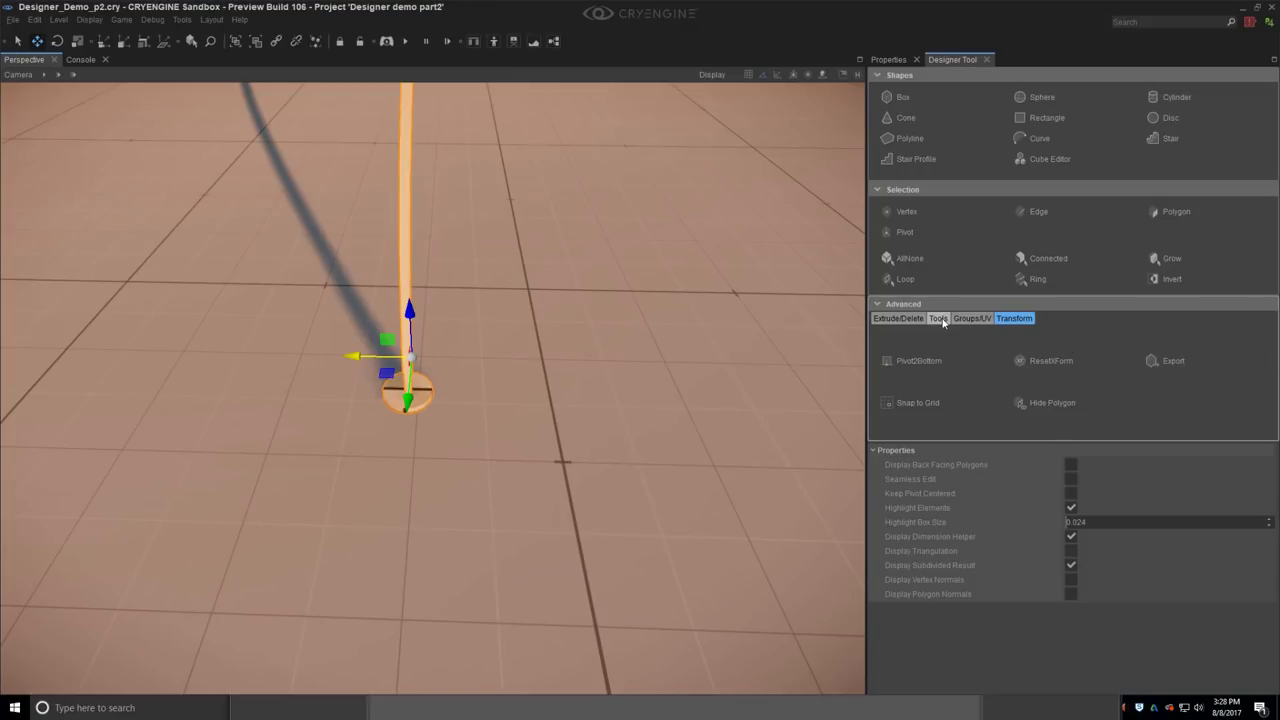
pyautogui.click(900, 318)
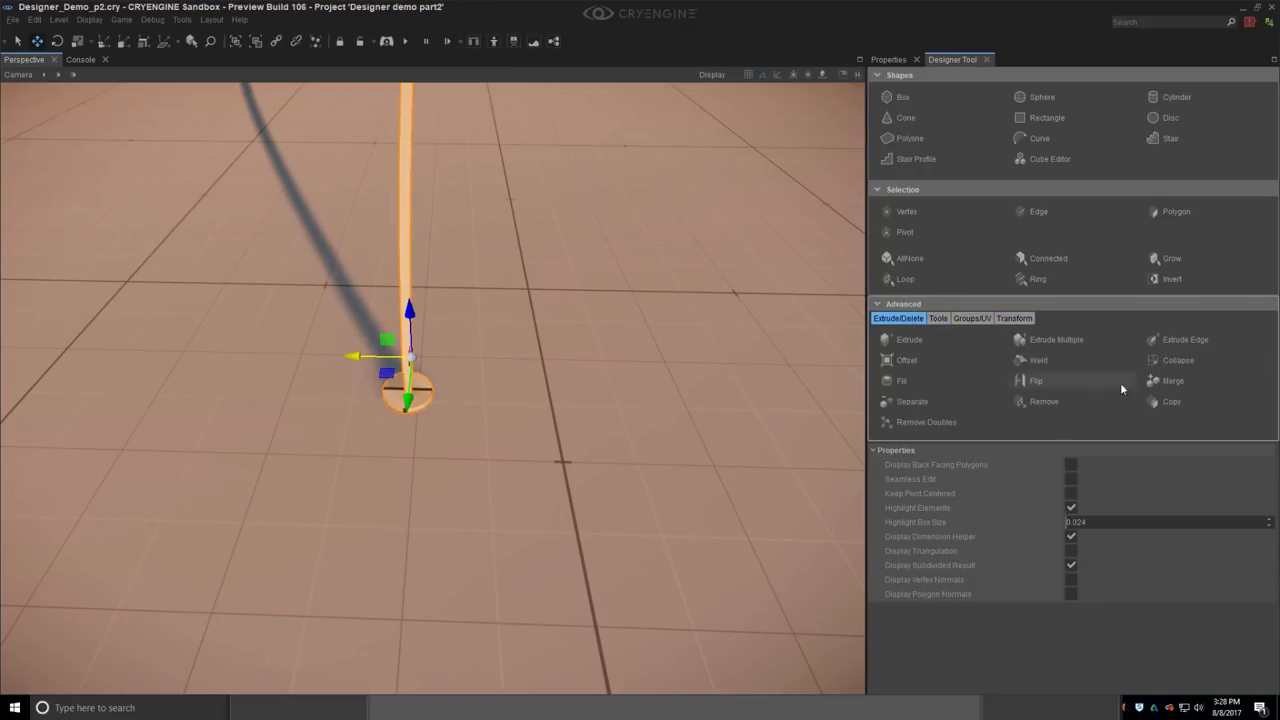
pyautogui.click(1174, 385)
pyautogui.keyDown('alt'); pyautogui.moveTo(648, 372); pyautogui.dragTo(634, 392, button='middle'); pyautogui.keyUp('alt')
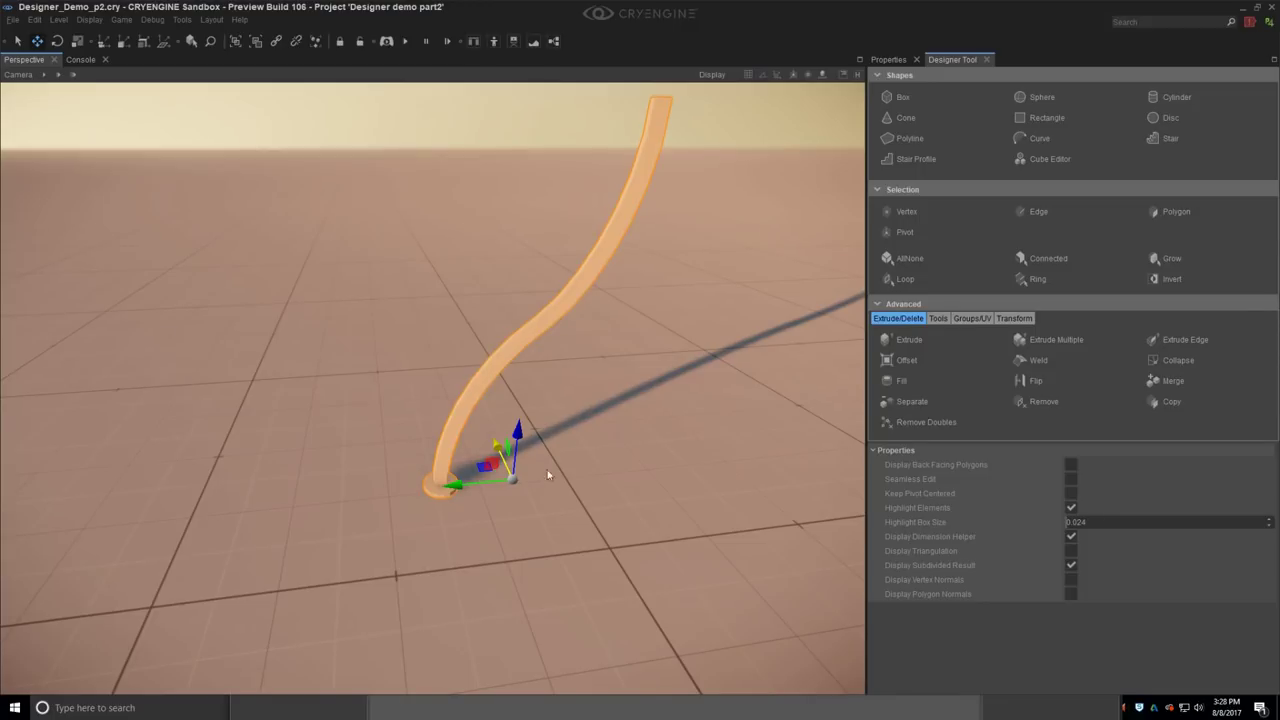
pyautogui.moveTo(489, 460)
pyautogui.keyDown('alt'); pyautogui.mouseDown(button='middle')
pyautogui.moveTo(511, 457)
pyautogui.moveTo(480, 470)
pyautogui.mouseUp(button='middle'); pyautogui.keyUp('alt')
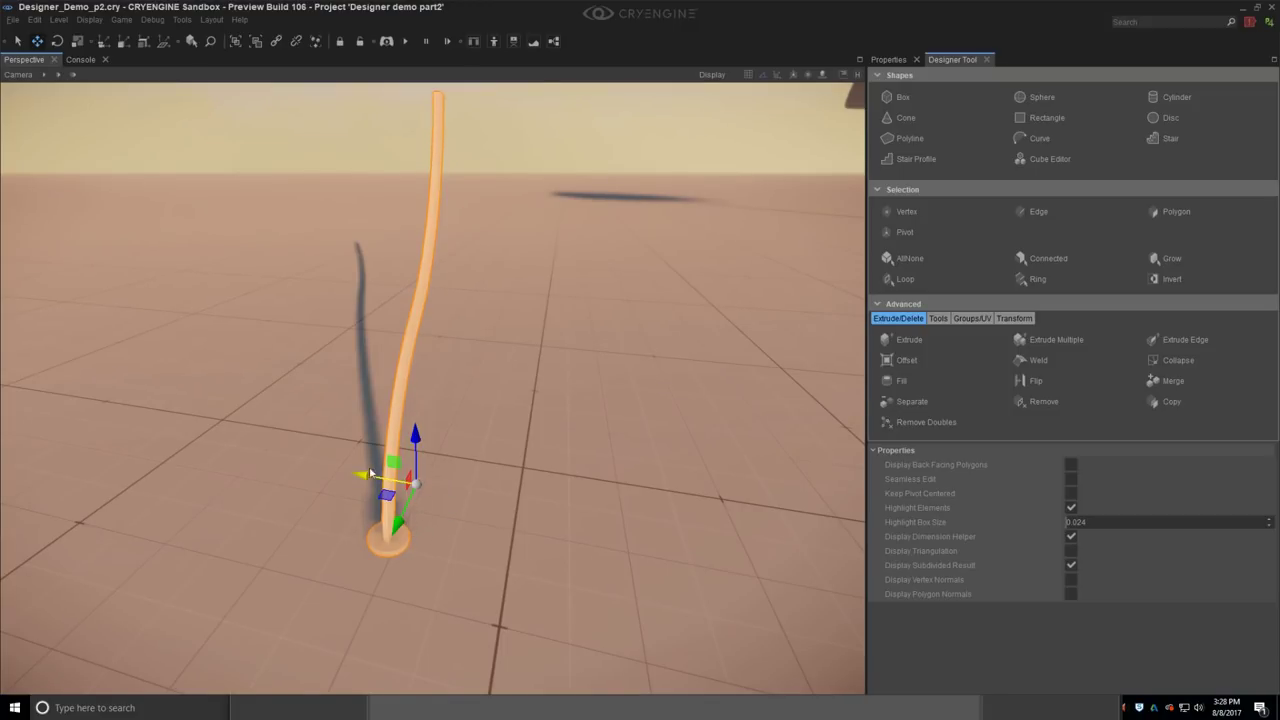
pyautogui.moveTo(364, 476); pyautogui.dragTo(386, 482)
pyautogui.keyDown('alt'); pyautogui.moveTo(386, 482); pyautogui.dragTo(569, 477, button='middle'); pyautogui.keyUp('alt')
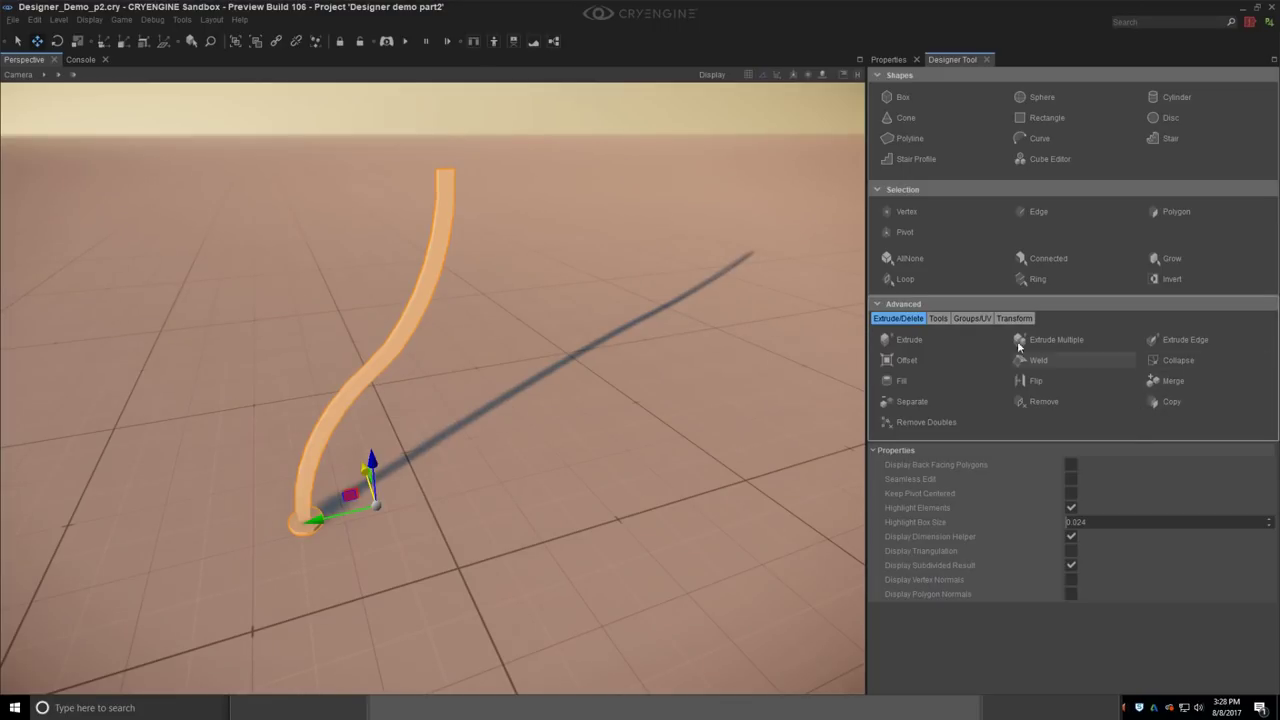
pyautogui.click(938, 318)
pyautogui.click(1172, 381)
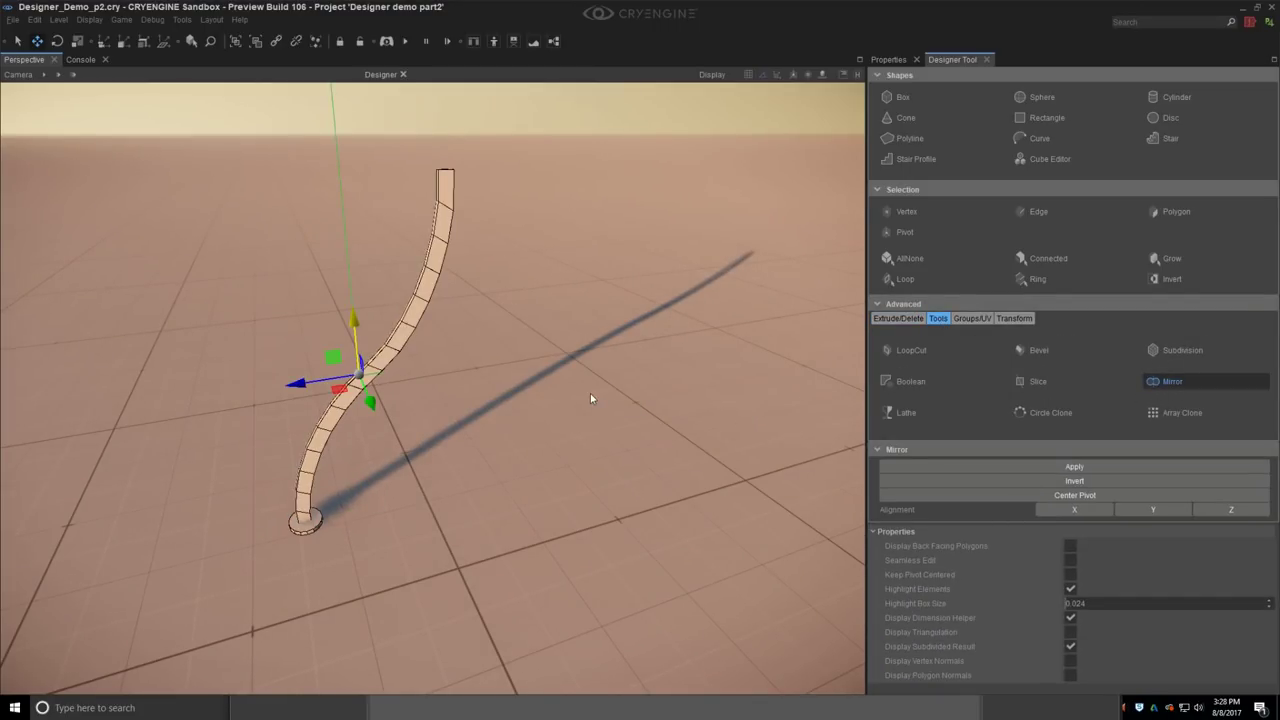
pyautogui.moveTo(590, 393); pyautogui.dragTo(562, 403, button='right')
pyautogui.press('Escape')
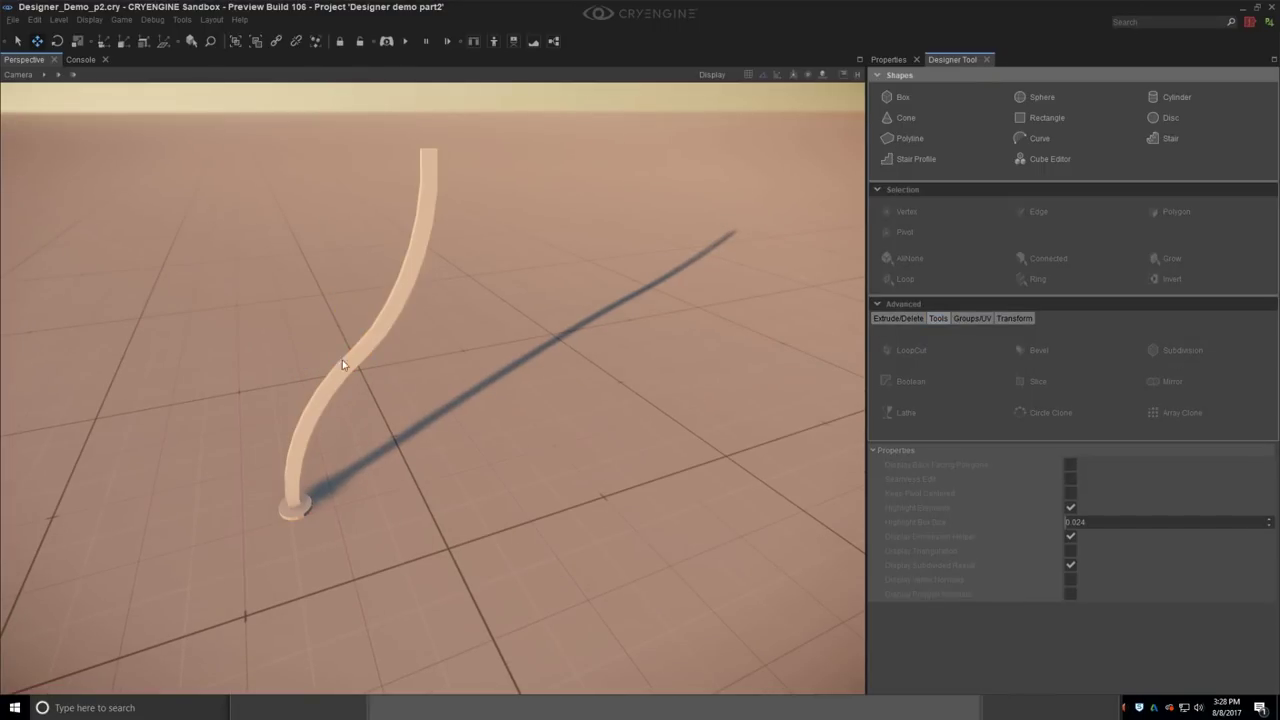
# Step: Duplicate the leg, place the copy behind the original and rotate it to curve the opposite way
pyautogui.click(341, 359)
pyautogui.hotkey('ctrl', 'd')
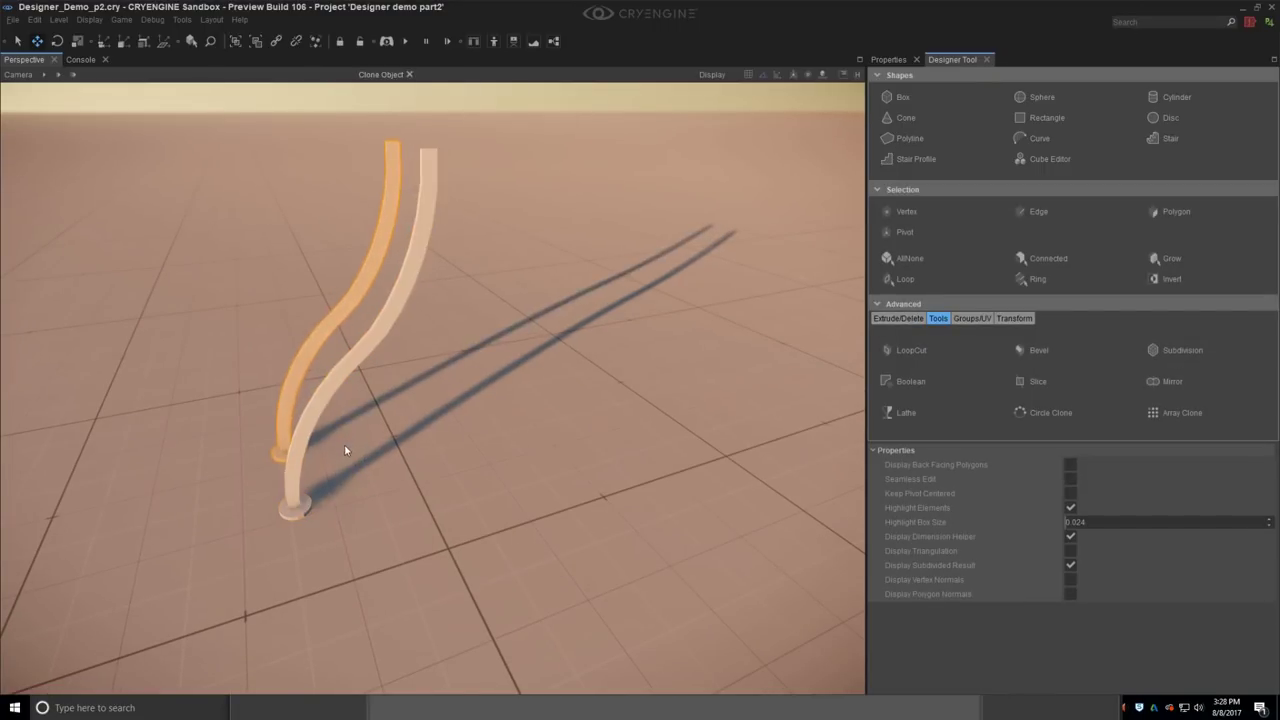
pyautogui.click(352, 453)
pyautogui.moveTo(352, 453); pyautogui.dragTo(401, 480, button='right')
pyautogui.press('e')
pyautogui.moveTo(401, 484); pyautogui.dragTo(368, 375)
pyautogui.press('w')
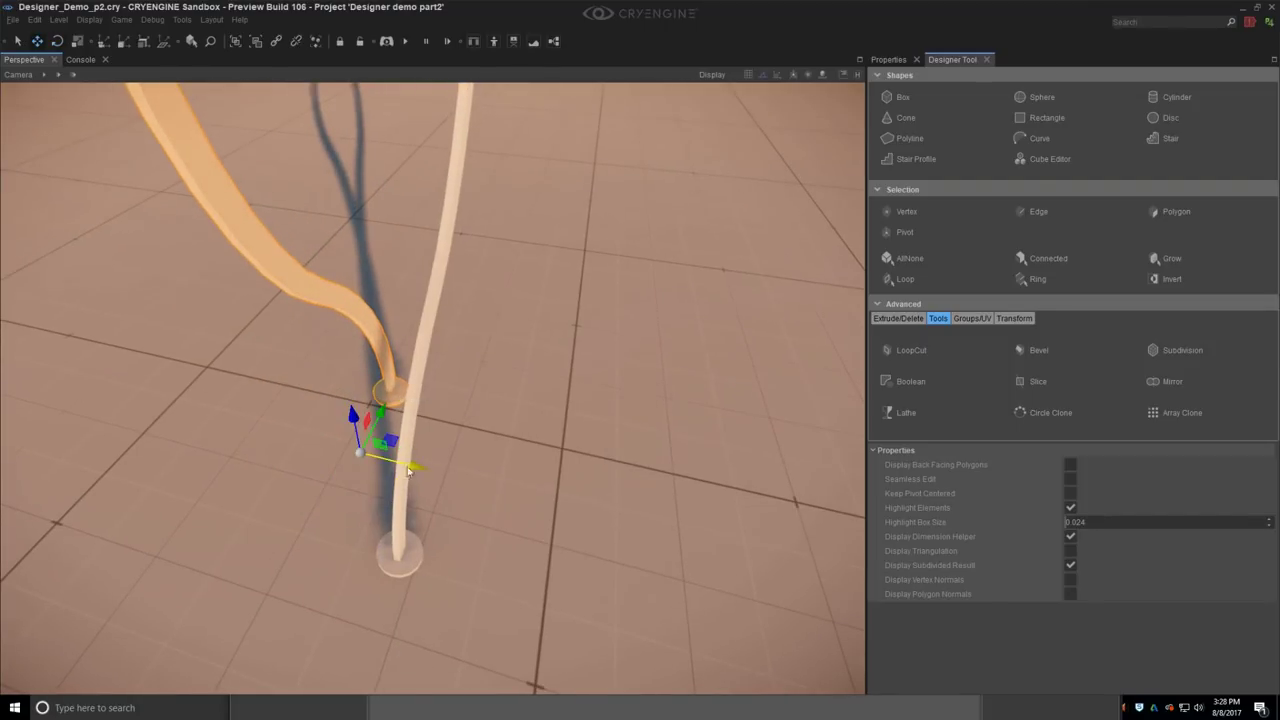
# Step: Move the rotated copy against the original so the two legs cross in a symmetrical X
pyautogui.moveTo(406, 466); pyautogui.dragTo(481, 486)
pyautogui.moveTo(482, 486); pyautogui.dragTo(464, 462, button='right')
pyautogui.scroll(-3, 464, 462)
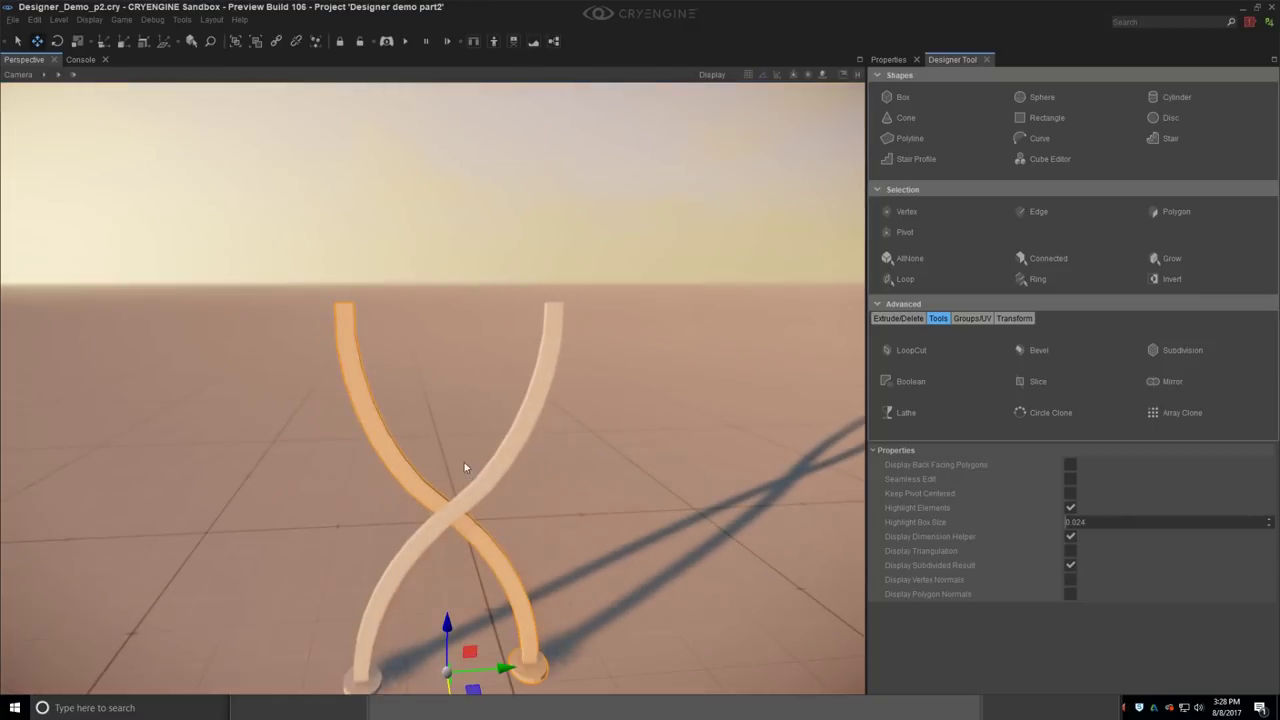
pyautogui.moveTo(464, 462); pyautogui.dragTo(378, 388, button='middle')
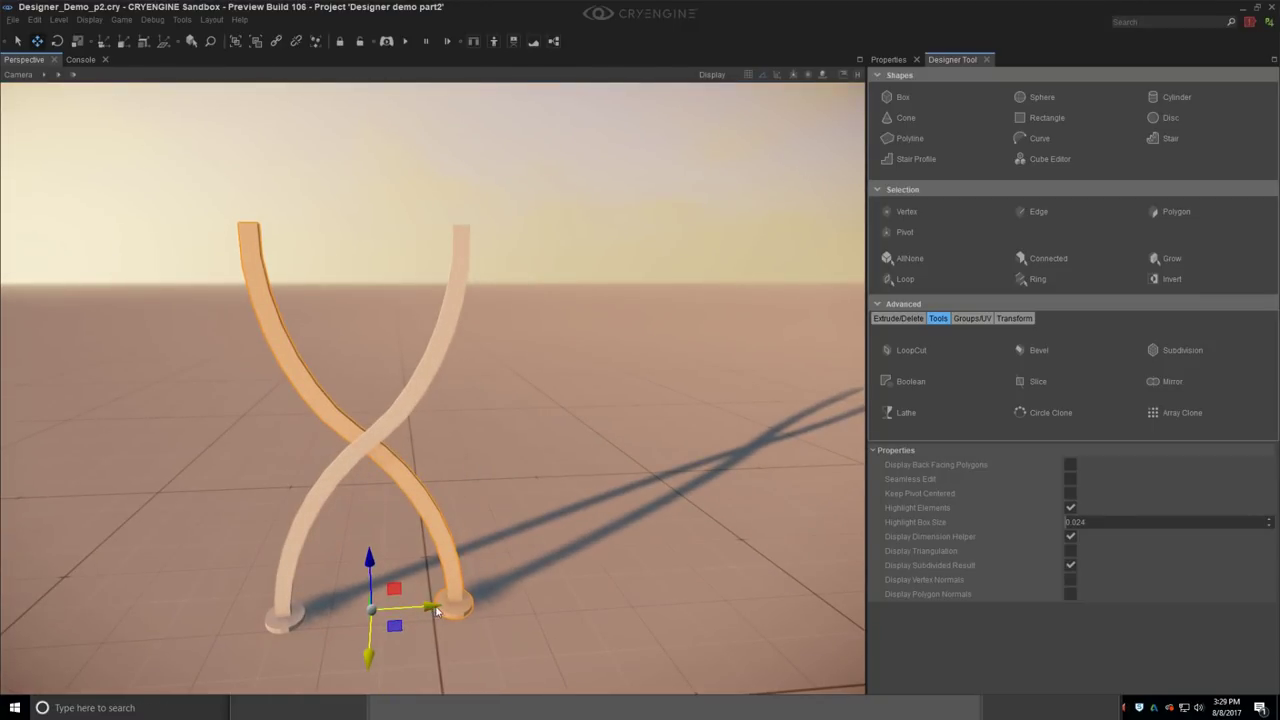
pyautogui.moveTo(437, 611)
pyautogui.mouseDown()
pyautogui.moveTo(400, 610)
pyautogui.moveTo(517, 608)
pyautogui.moveTo(461, 607)
pyautogui.mouseUp()
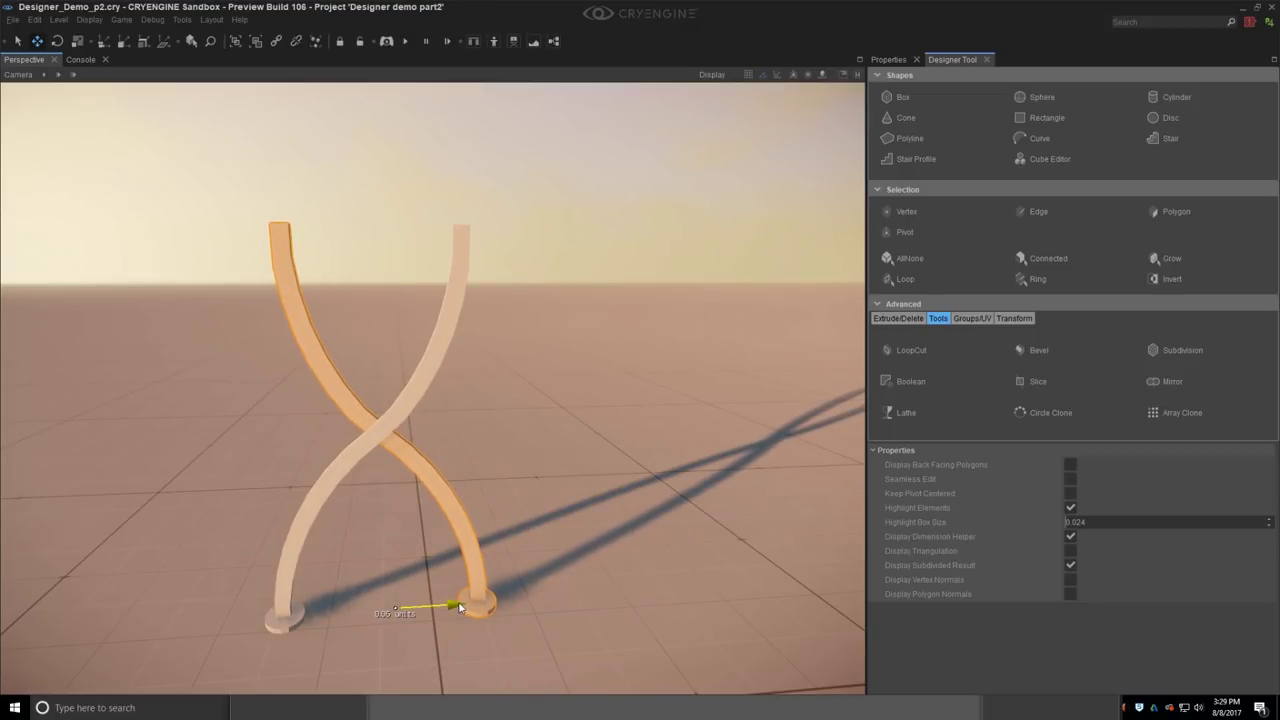
pyautogui.moveTo(619, 512); pyautogui.dragTo(660, 494, button='middle')
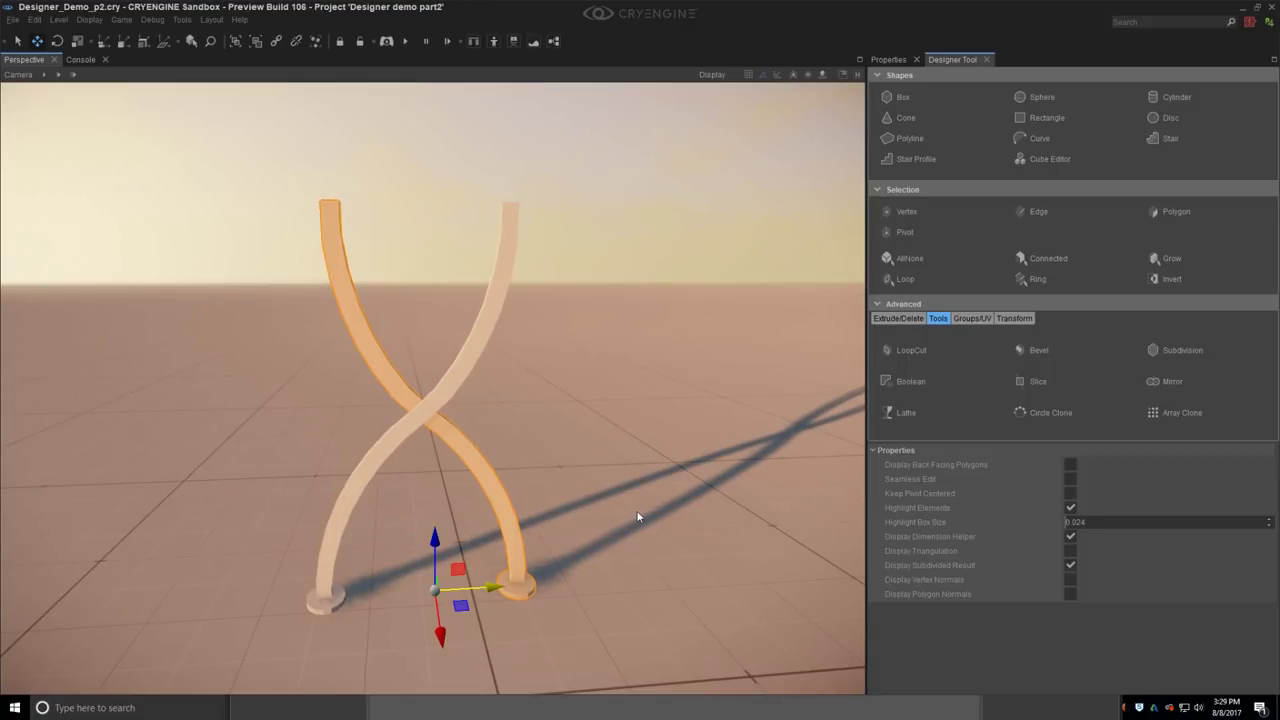
pyautogui.keyDown('alt'); pyautogui.moveTo(647, 455); pyautogui.dragTo(608, 505, button='middle'); pyautogui.keyUp('alt')
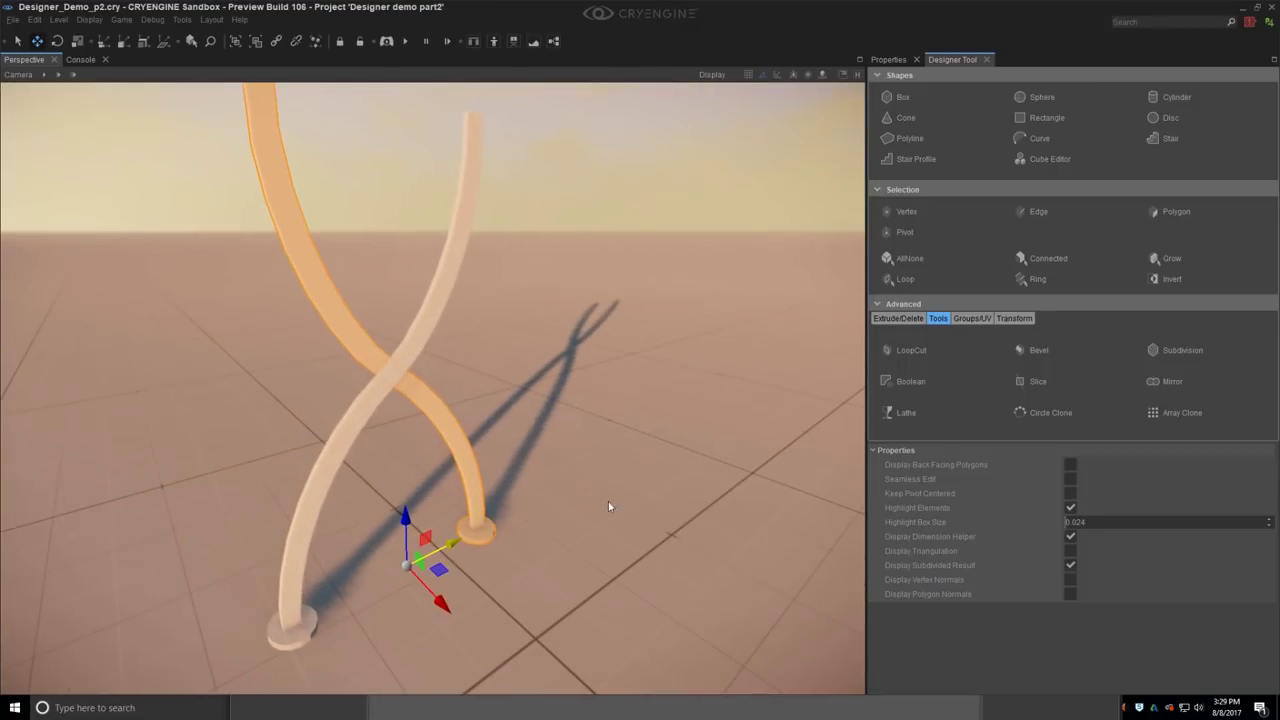
# Step: Select both crossed legs and merge them into a single object
pyautogui.keyDown('ctrl'); pyautogui.click(355, 425); pyautogui.keyUp('ctrl')
pyautogui.click(900, 318)
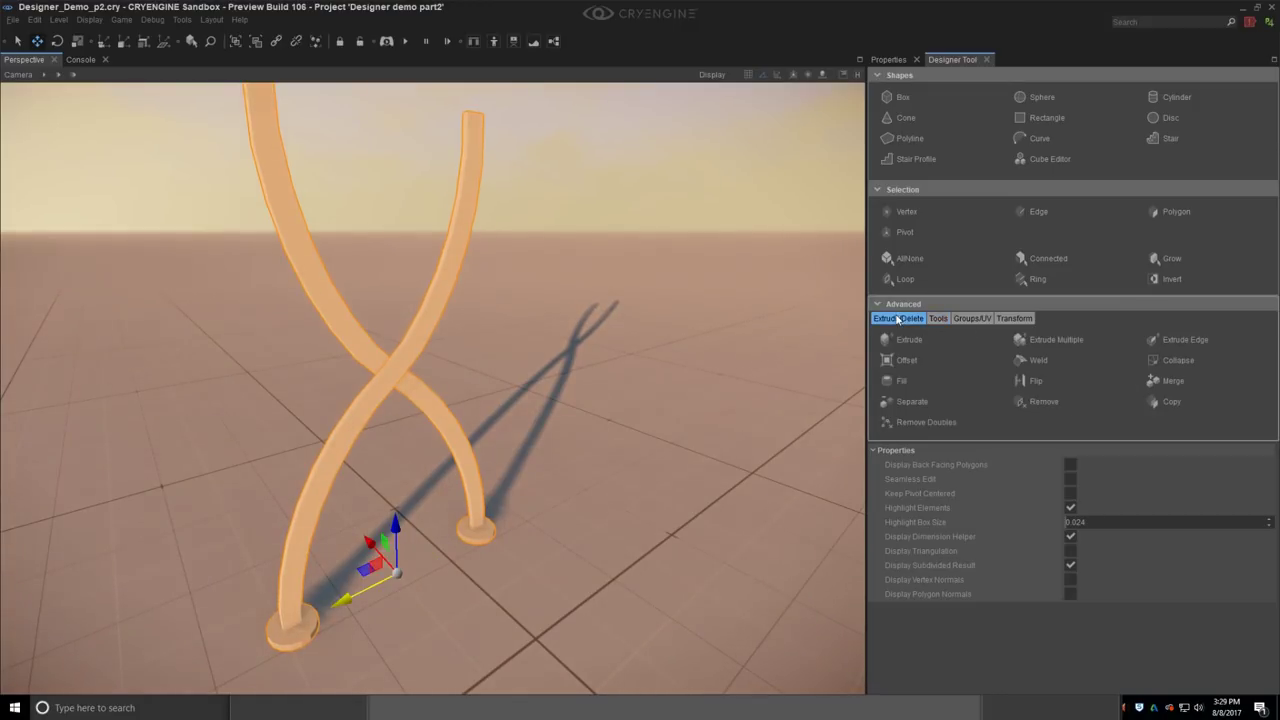
pyautogui.click(1173, 383)
pyautogui.keyDown('alt'); pyautogui.moveTo(560, 420); pyautogui.dragTo(455, 504, button='middle'); pyautogui.keyUp('alt')
# Step: Scale the crossed legs vertically to make them shorter
pyautogui.press('3')
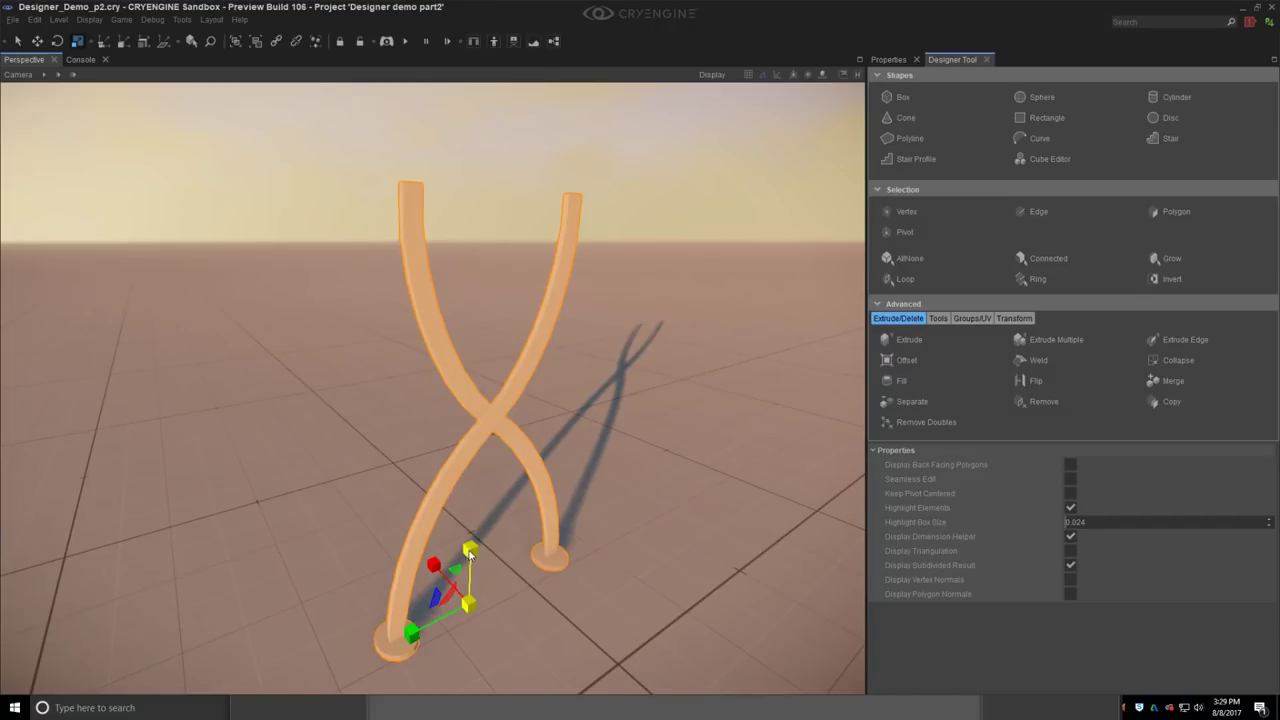
pyautogui.moveTo(470, 549); pyautogui.dragTo(482, 571)
pyautogui.keyDown('alt'); pyautogui.moveTo(482, 571); pyautogui.dragTo(471, 533, button='middle'); pyautogui.keyUp('alt')
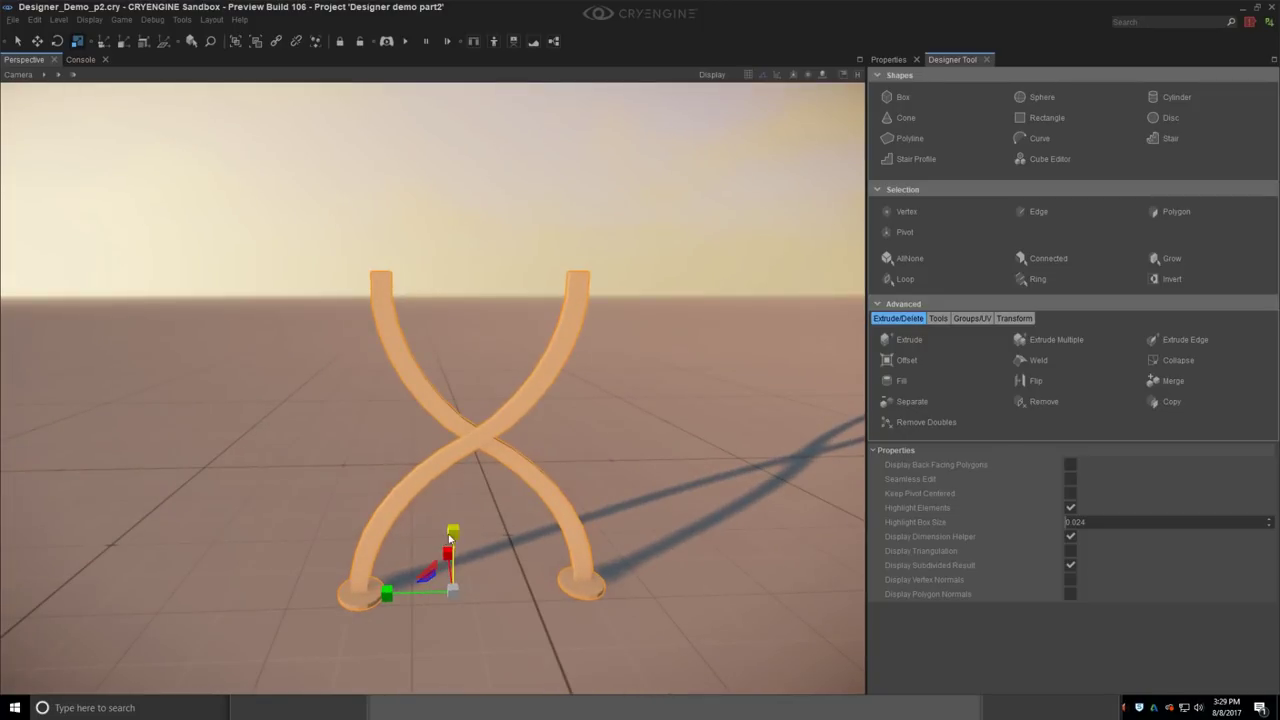
pyautogui.moveTo(450, 537); pyautogui.dragTo(456, 532)
pyautogui.keyDown('alt'); pyautogui.moveTo(536, 514); pyautogui.dragTo(475, 387, button='middle'); pyautogui.keyUp('alt')
pyautogui.scroll(-3, 565, 462)
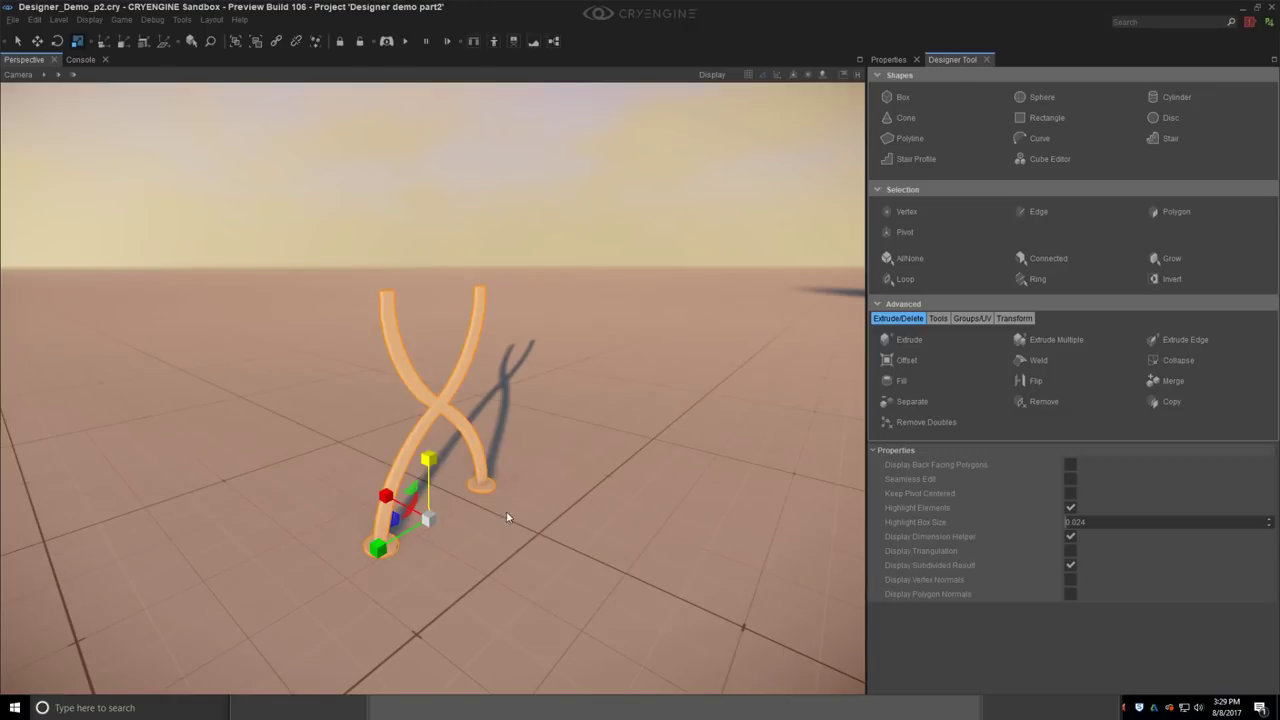
# Step: Reset the crossed legs' position, rotation and scale with ResetXForm
pyautogui.moveTo(508, 517); pyautogui.dragTo(480, 514, button='right')
pyautogui.press('w')
pyautogui.keyDown('alt'); pyautogui.moveTo(680, 464); pyautogui.dragTo(720, 456, button='middle'); pyautogui.keyUp('alt')
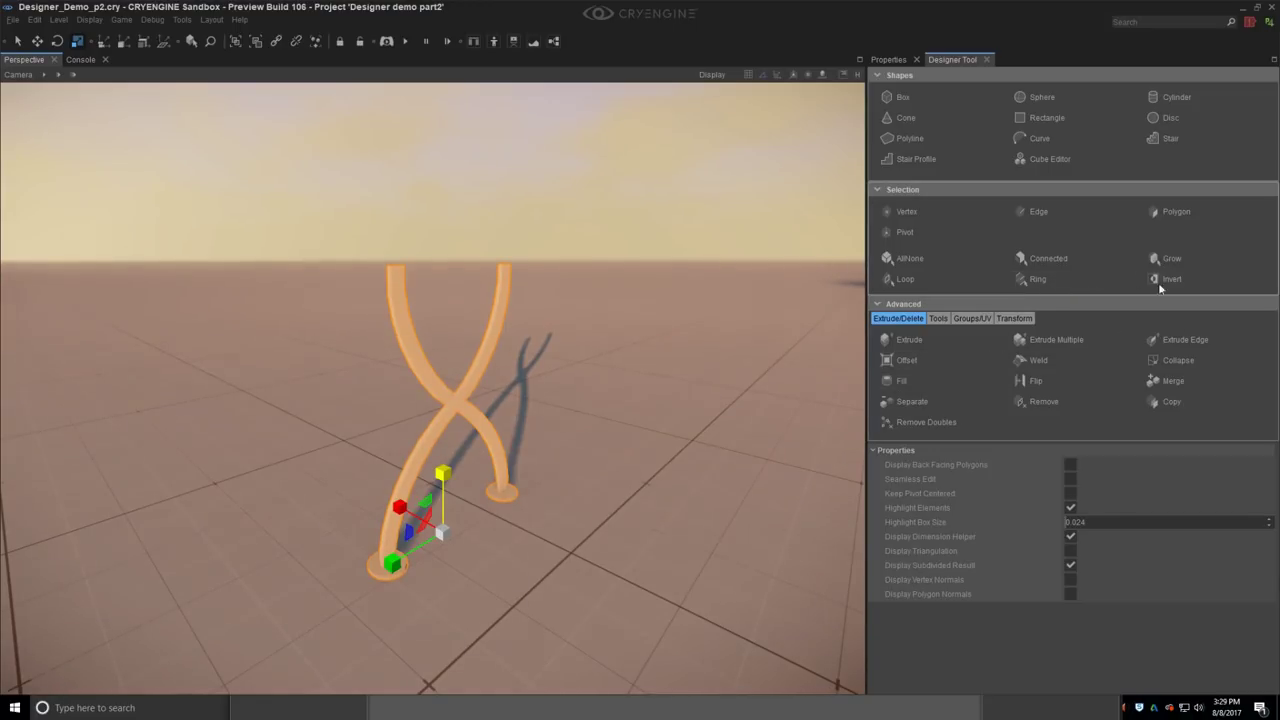
pyautogui.click(1012, 319)
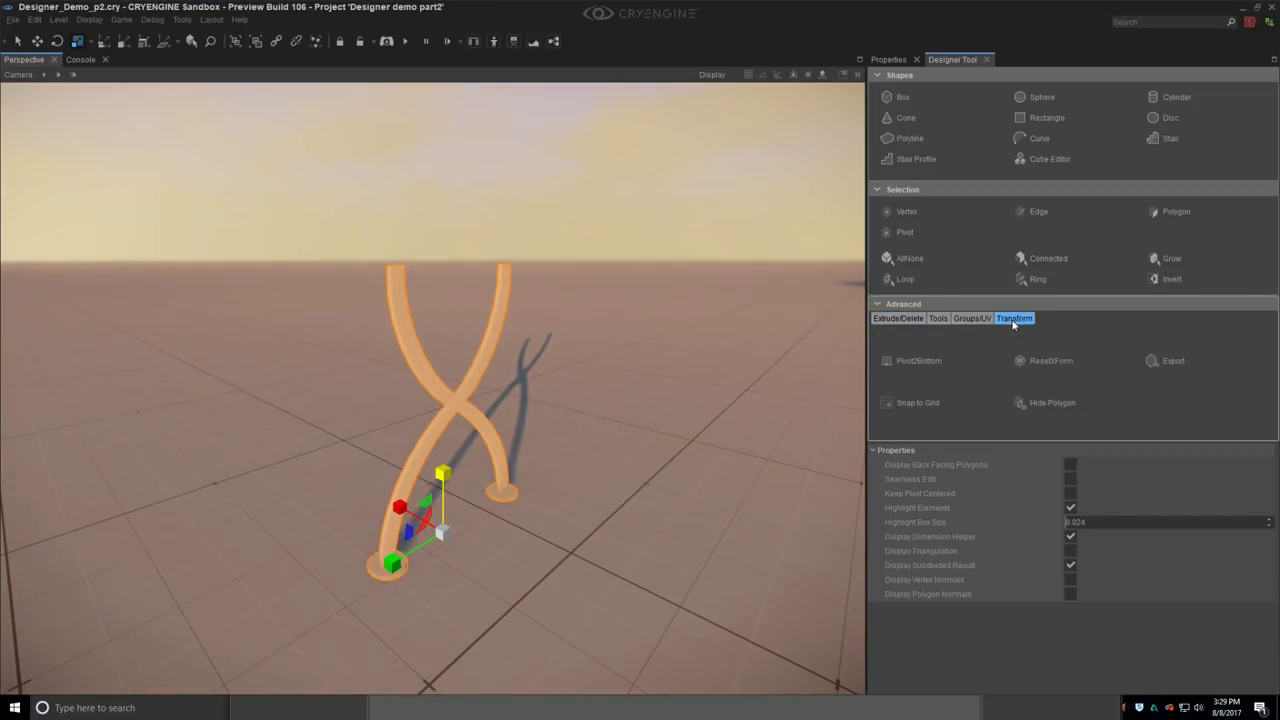
pyautogui.click(1044, 361)
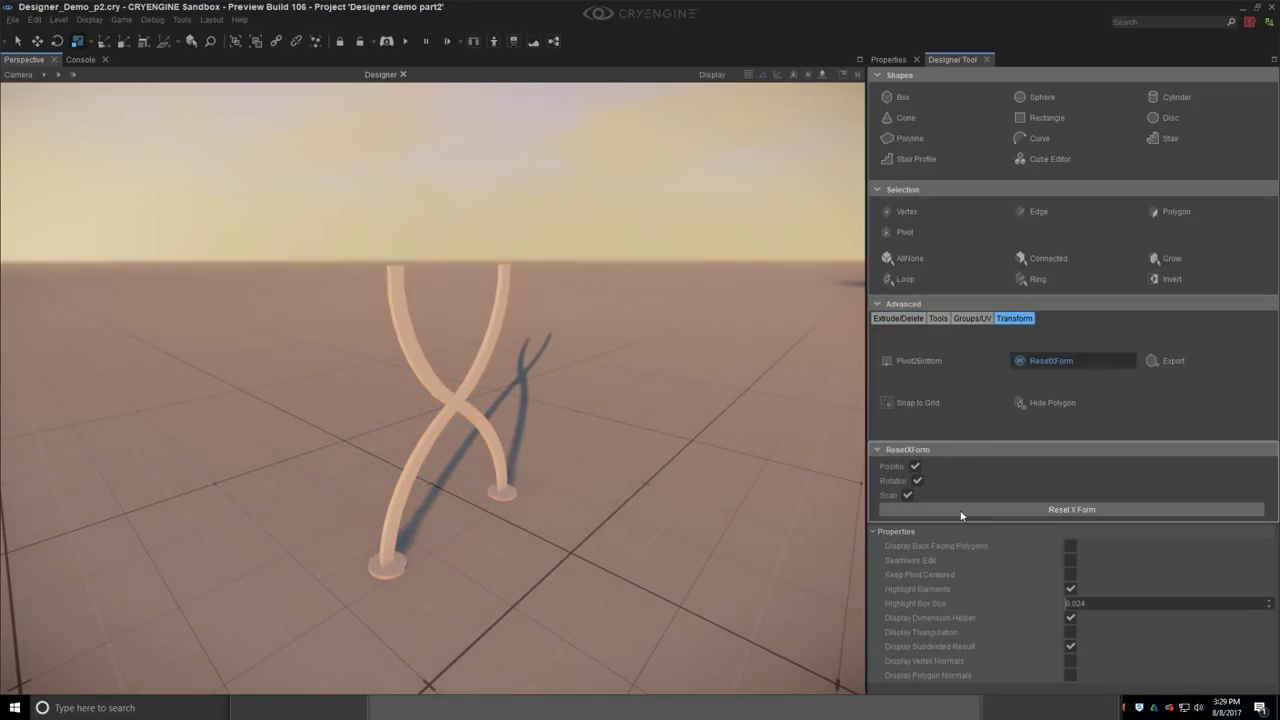
# Step: Mirror the crossed legs along the X alignment with the Mirror tool, offsetting the mirror plane beside them, to create a second pair
pyautogui.click(899, 318)
pyautogui.click(938, 318)
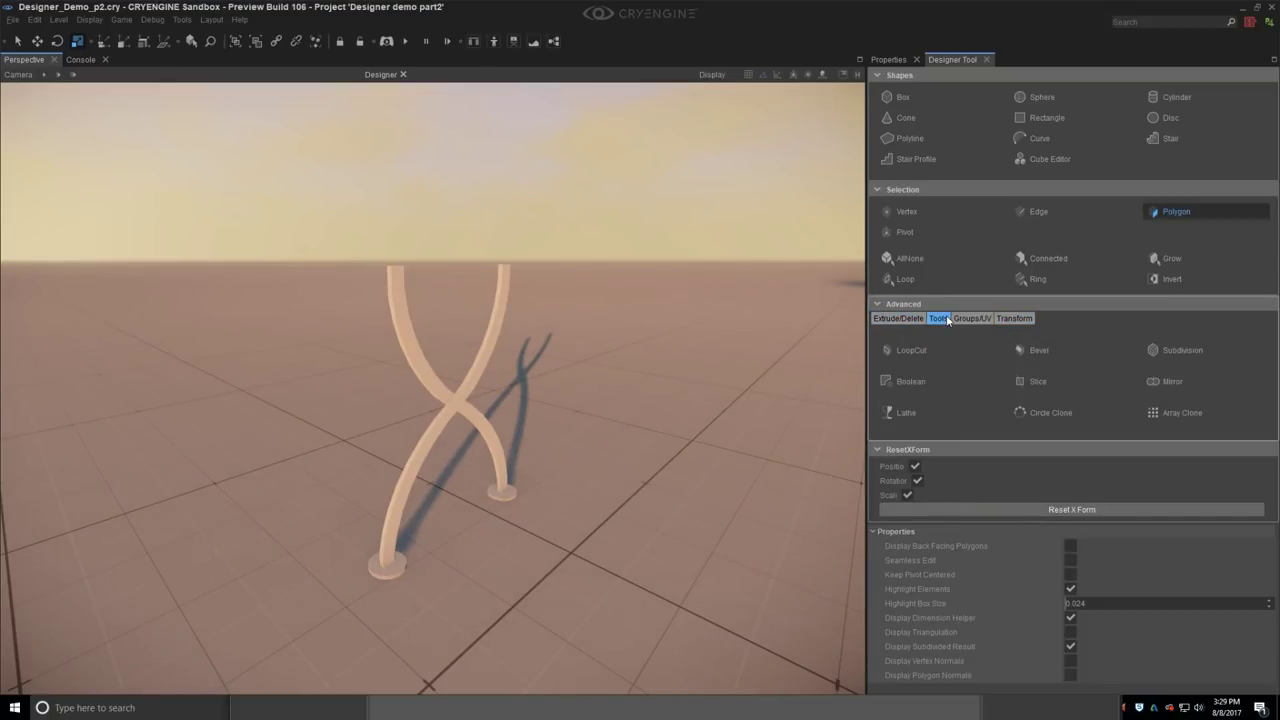
pyautogui.click(1170, 382)
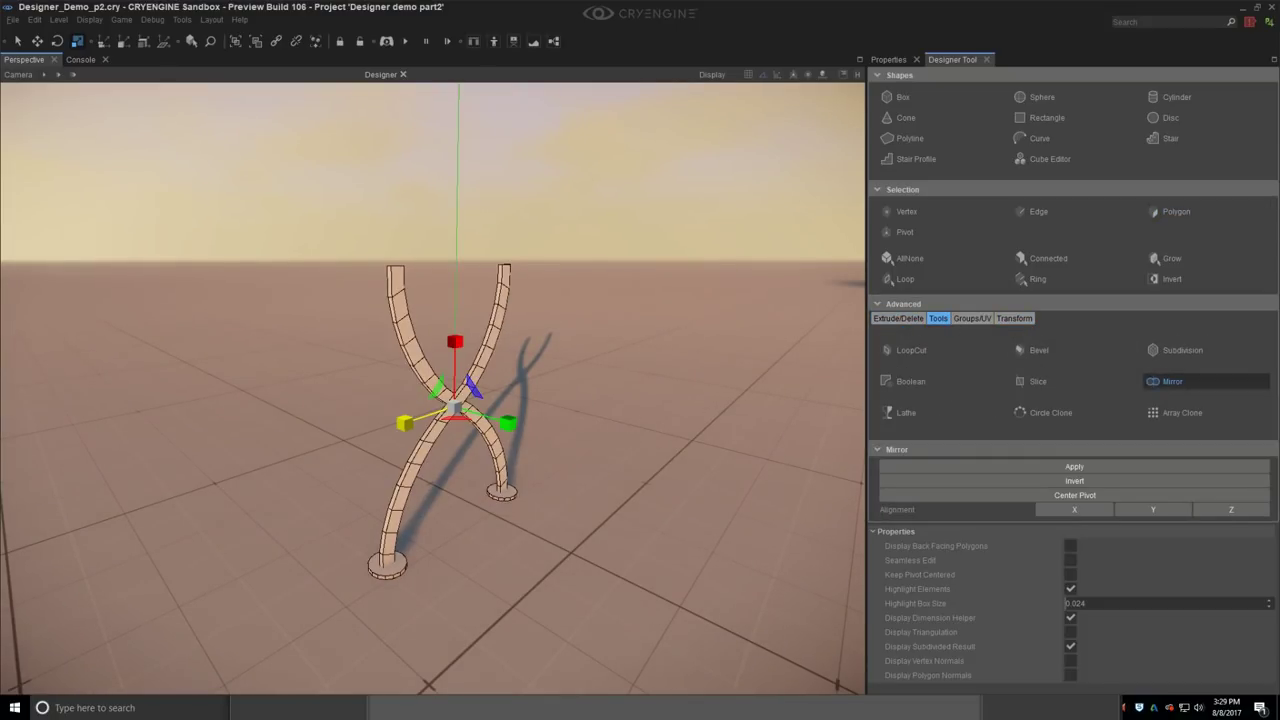
pyautogui.keyDown('alt'); pyautogui.moveTo(540, 395); pyautogui.dragTo(630, 433, button='middle'); pyautogui.keyUp('alt')
pyautogui.click(1090, 513)
pyautogui.moveTo(551, 388); pyautogui.dragTo(534, 380, button='right')
pyautogui.moveTo(470, 363); pyautogui.dragTo(437, 357)
pyautogui.moveTo(408, 356)
pyautogui.mouseDown(button='right')
pyautogui.moveTo(370, 357)
pyautogui.moveTo(397, 355)
pyautogui.mouseUp(button='right')
pyautogui.click(999, 466)
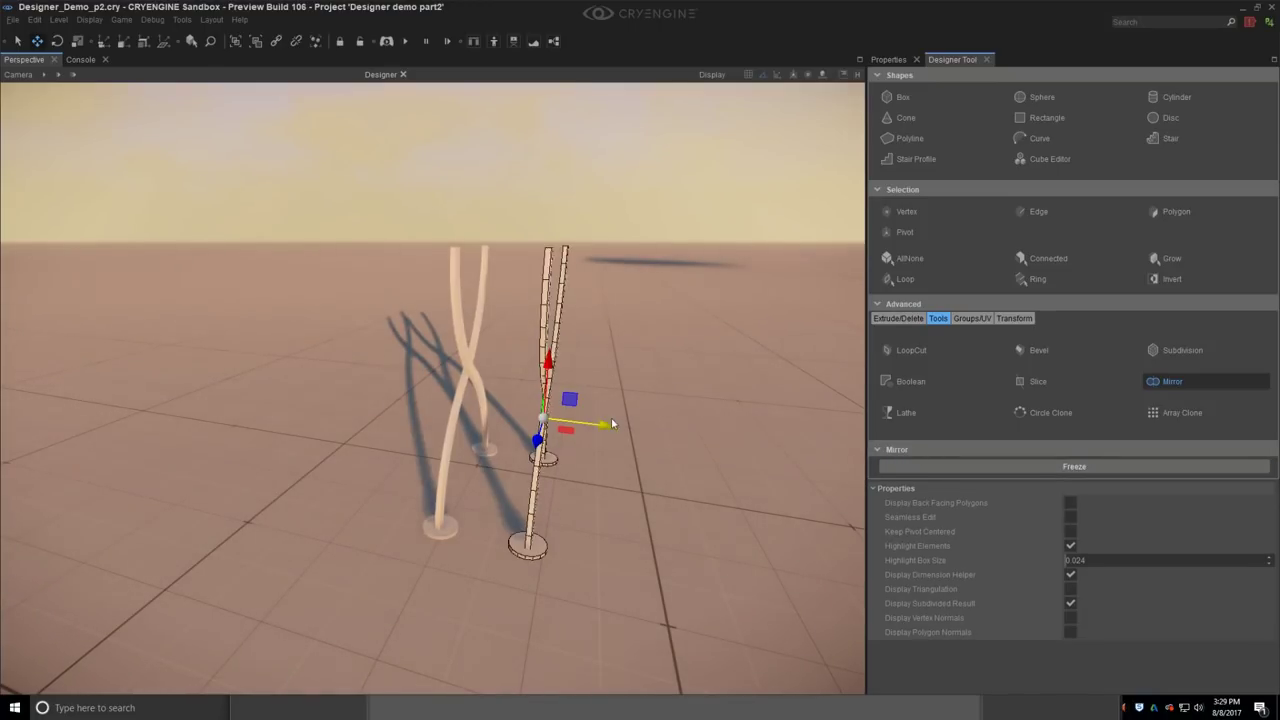
# Step: Adjust the spacing between the two mirrored leg pairs to chair width and freeze the mirror
pyautogui.moveTo(612, 424)
pyautogui.mouseDown()
pyautogui.moveTo(600, 429)
pyautogui.moveTo(663, 450)
pyautogui.moveTo(590, 429)
pyautogui.mouseUp()
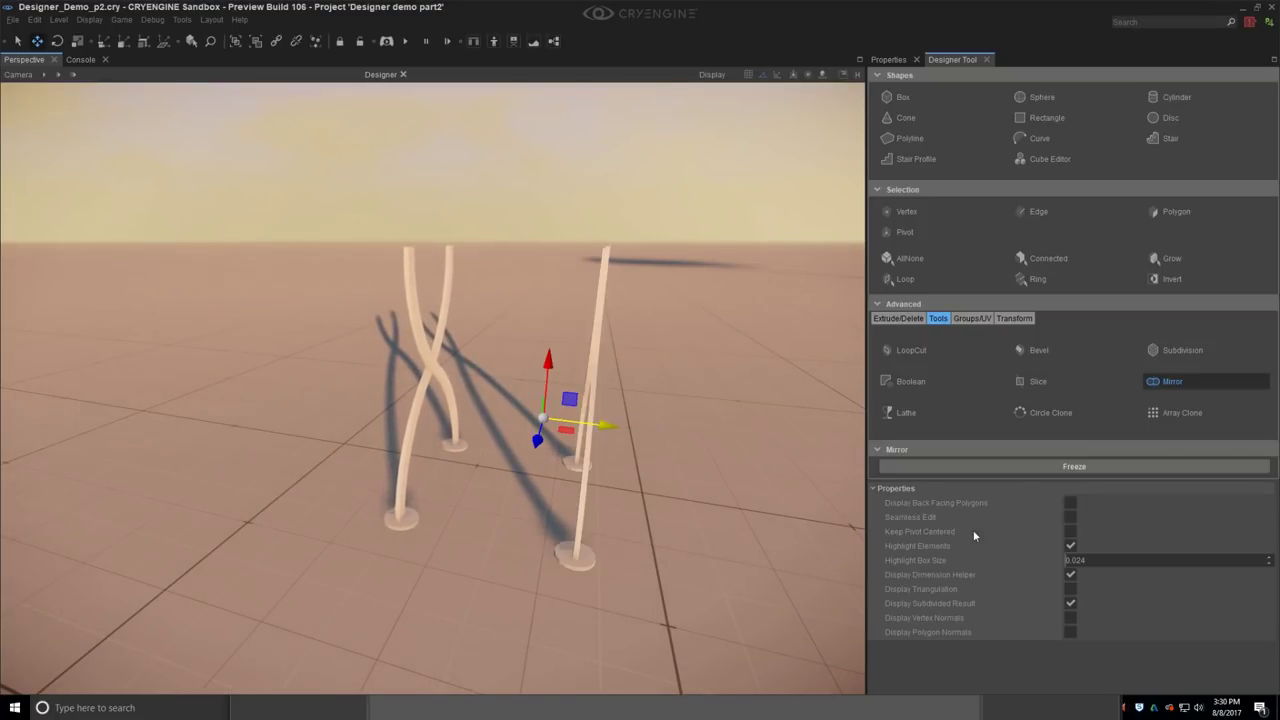
pyautogui.click(1026, 462)
pyautogui.press('d')
pyautogui.moveTo(656, 412); pyautogui.dragTo(634, 410, button='right')
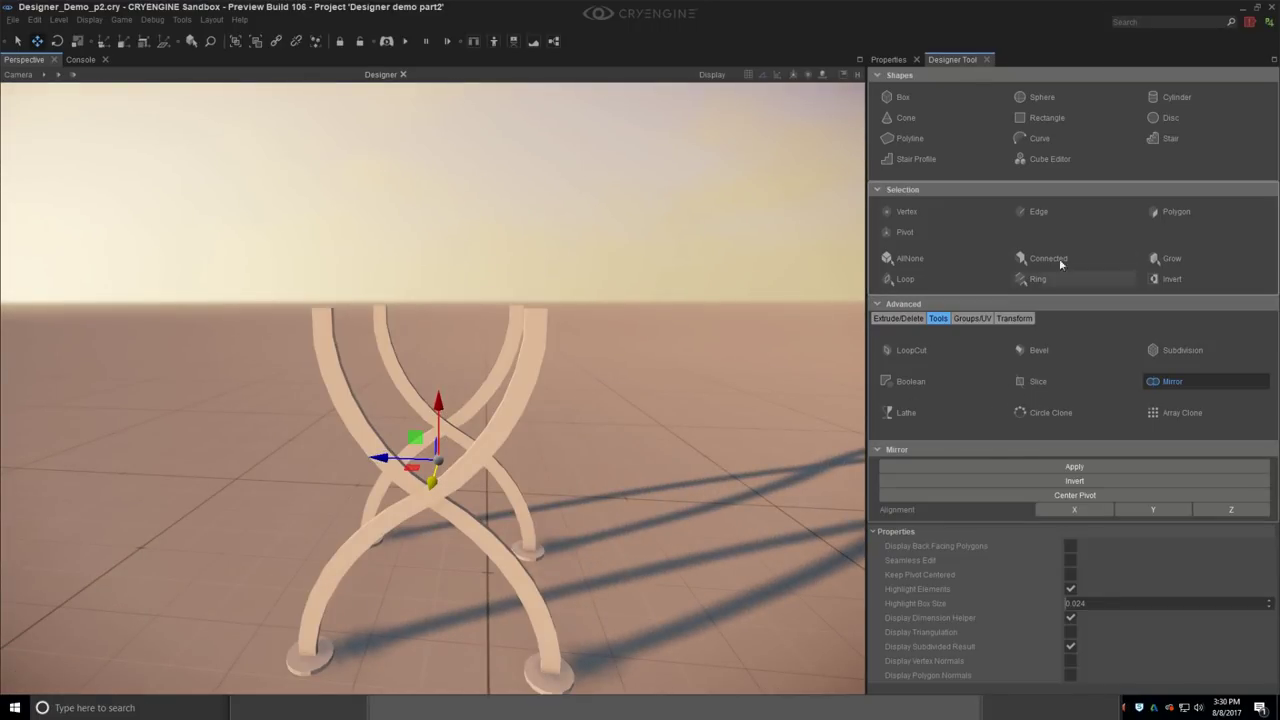
# Step: Raise the top vertices of the leg ends on one side of both pairs to form tall backrest posts
pyautogui.click(1041, 219)
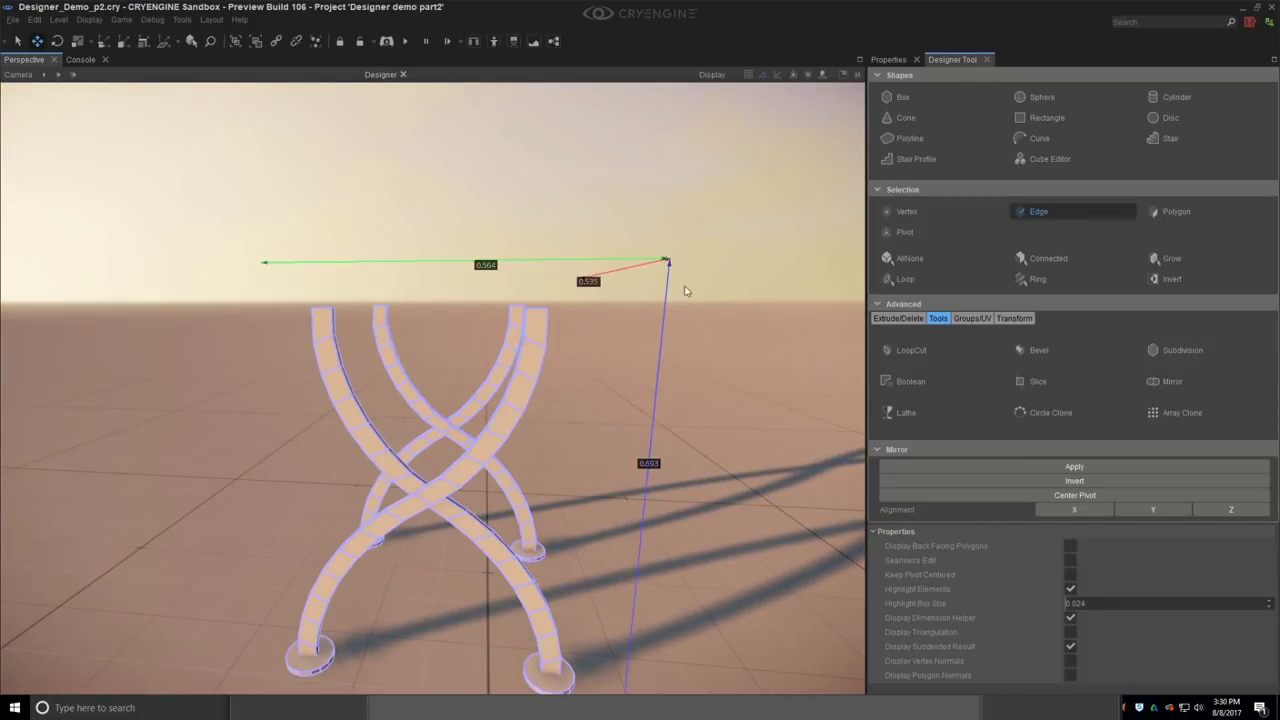
pyautogui.click(908, 208)
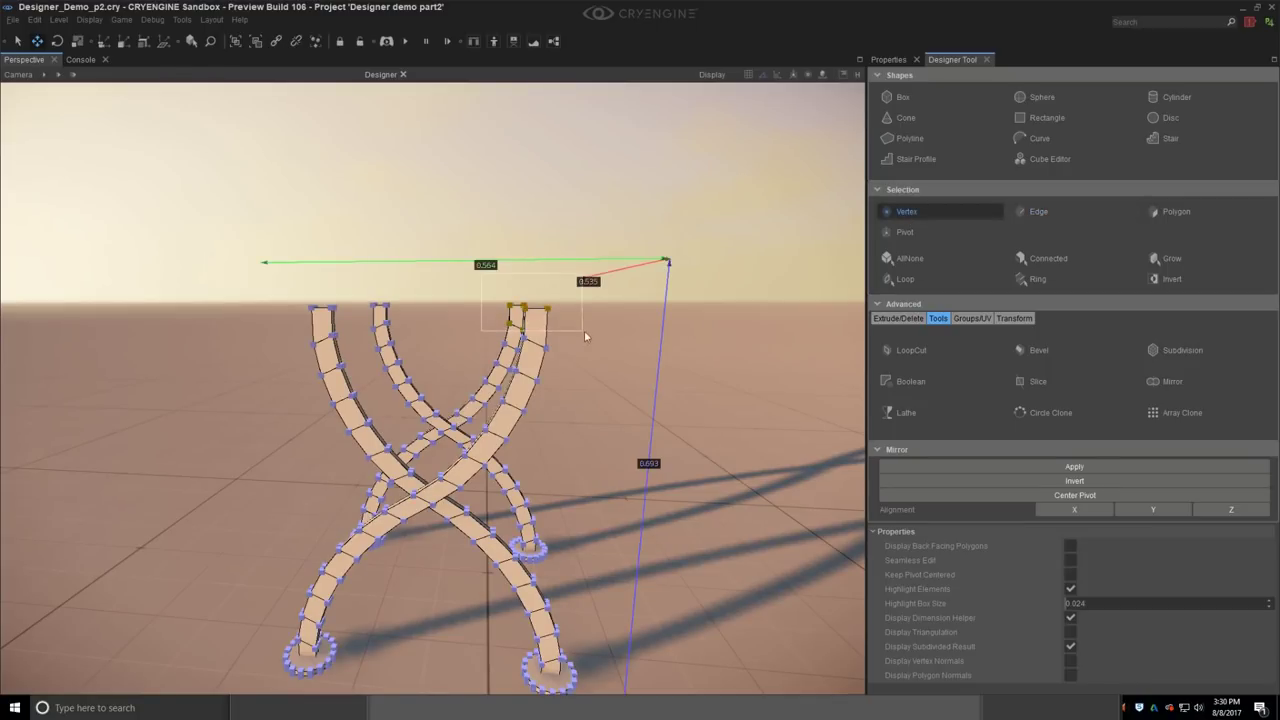
pyautogui.moveTo(588, 317); pyautogui.dragTo(588, 317)
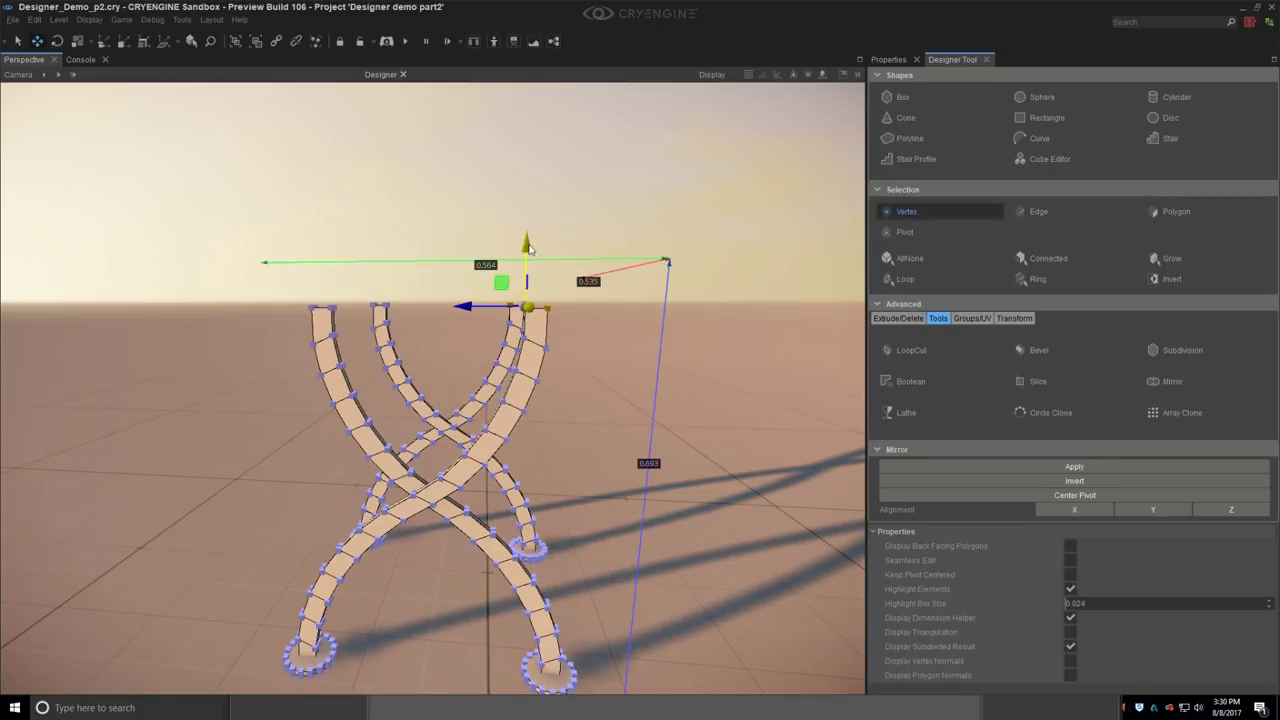
pyautogui.moveTo(530, 249); pyautogui.dragTo(538, 92)
pyautogui.scroll(-3, 503, 245)
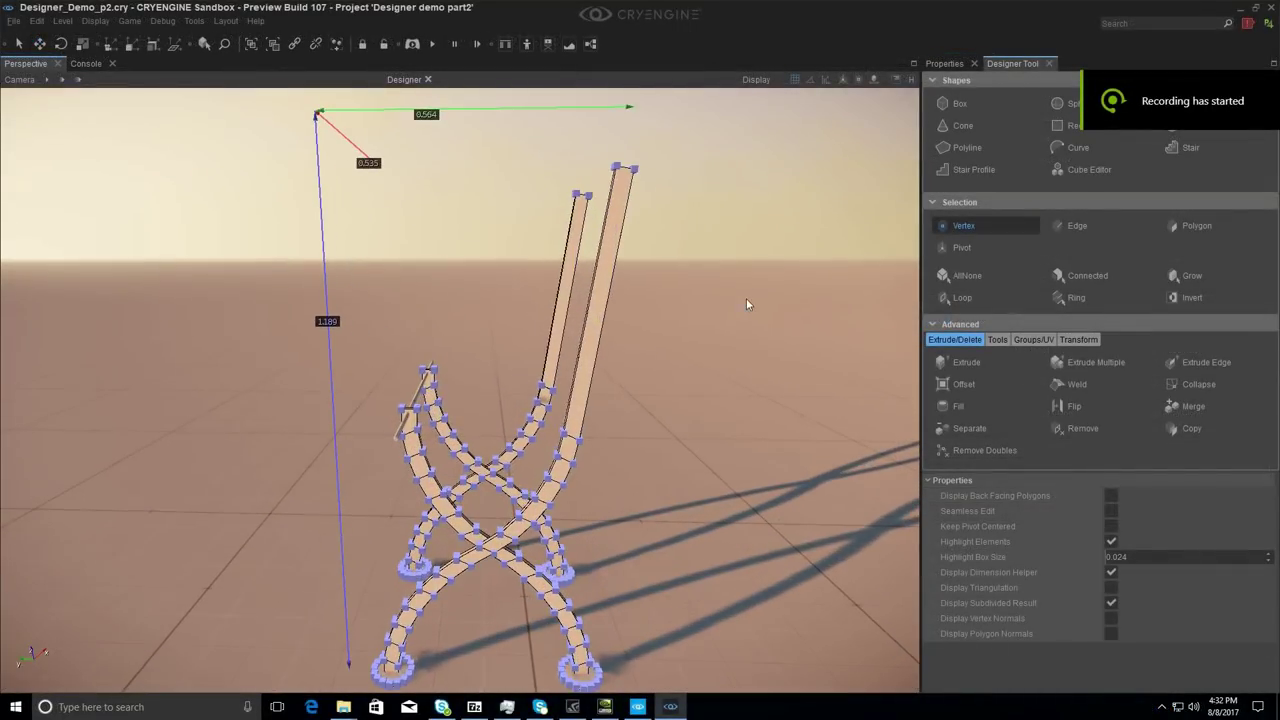
pyautogui.scroll(2, 733, 306)
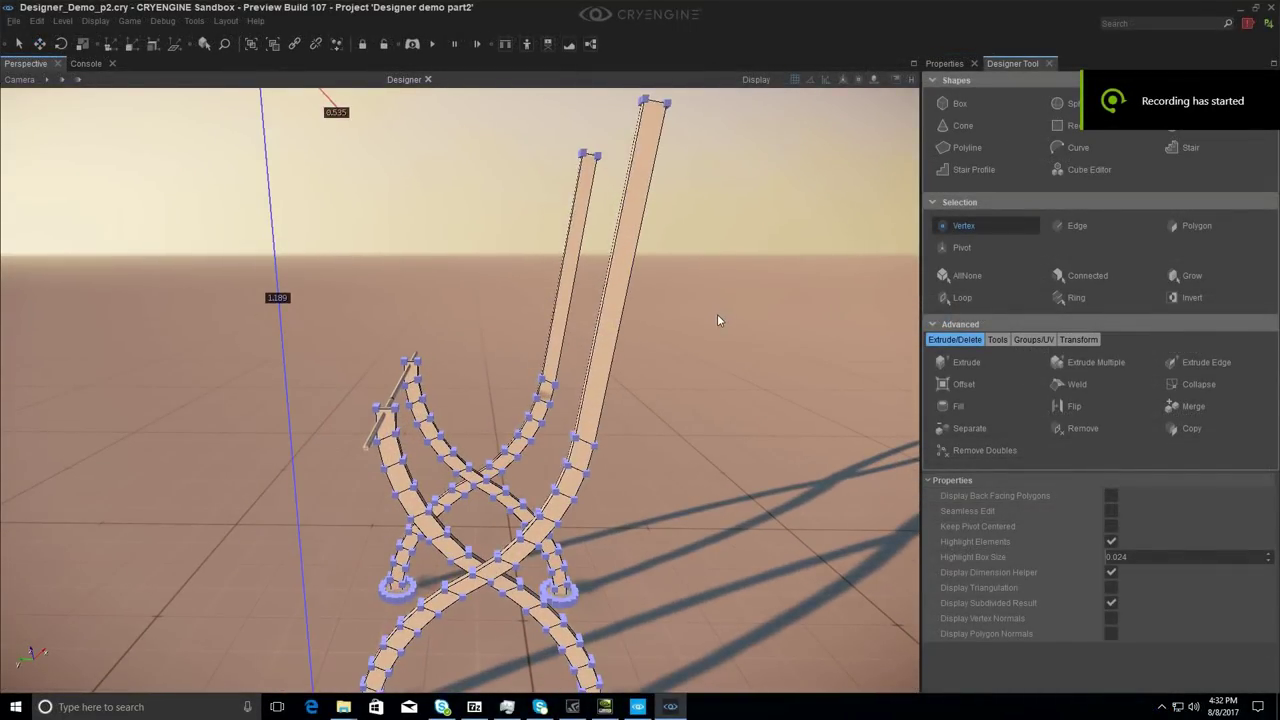
pyautogui.press('Escape')
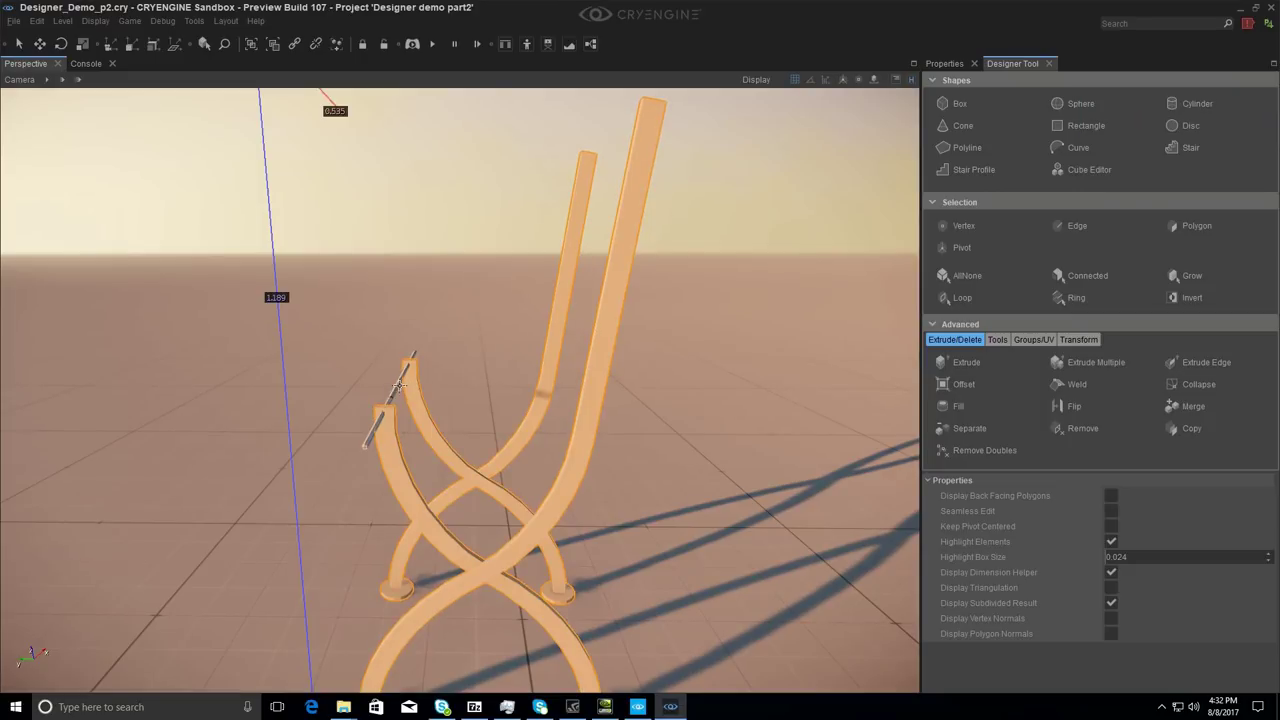
# Step: Turn off grid snapping and align the thin crossbar with the tops of the two front legs
pyautogui.click(372, 436)
pyautogui.moveTo(372, 436); pyautogui.dragTo(400, 456, button='right')
pyautogui.press('a')
pyautogui.moveTo(330, 385); pyautogui.dragTo(495, 401, button='right')
pyautogui.moveTo(418, 337); pyautogui.dragTo(444, 316)
pyautogui.press('2')
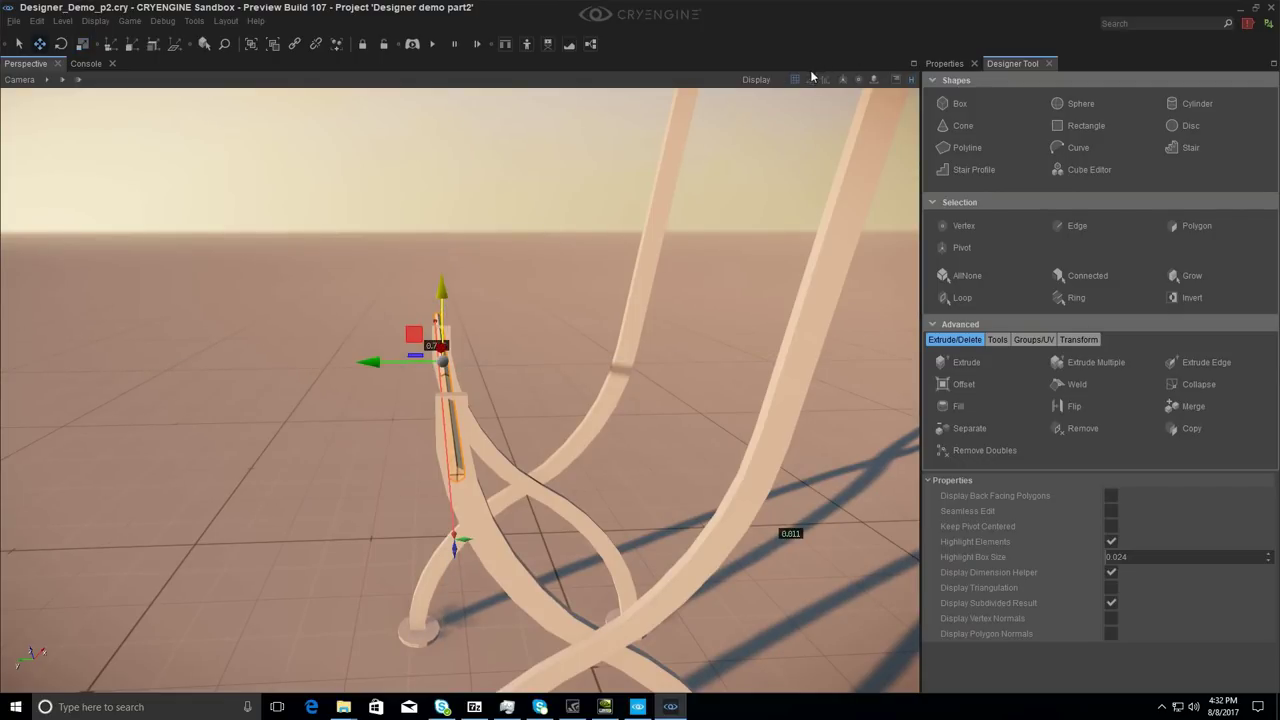
pyautogui.click(797, 79)
pyautogui.click(800, 80)
pyautogui.moveTo(445, 309); pyautogui.dragTo(445, 303)
pyautogui.moveTo(377, 369); pyautogui.dragTo(378, 370)
# Step: Scale the front crossbar so it fits between the two front leg tops
pyautogui.moveTo(378, 370); pyautogui.dragTo(430, 400, button='right')
pyautogui.press('4')
pyautogui.moveTo(360, 400); pyautogui.dragTo(392, 423)
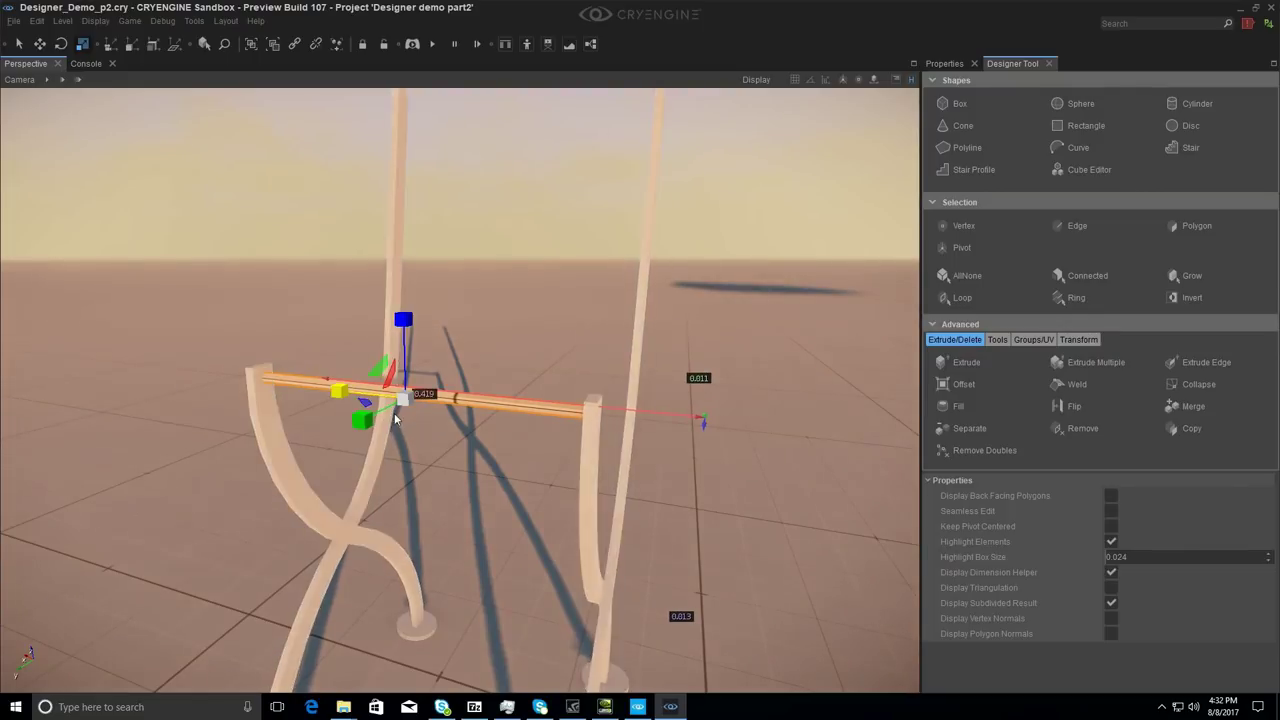
pyautogui.moveTo(395, 419); pyautogui.dragTo(366, 396, button='right')
pyautogui.moveTo(363, 363); pyautogui.dragTo(363, 364)
# Step: Copy the front crossbar back to the two backrest posts at seat height
pyautogui.moveTo(363, 364); pyautogui.dragTo(437, 478, button='right')
pyautogui.press('2')
pyautogui.keyDown('shift'); pyautogui.moveTo(420, 480); pyautogui.dragTo(703, 445); pyautogui.keyUp('shift')
pyautogui.moveTo(703, 445); pyautogui.dragTo(656, 477, button='right')
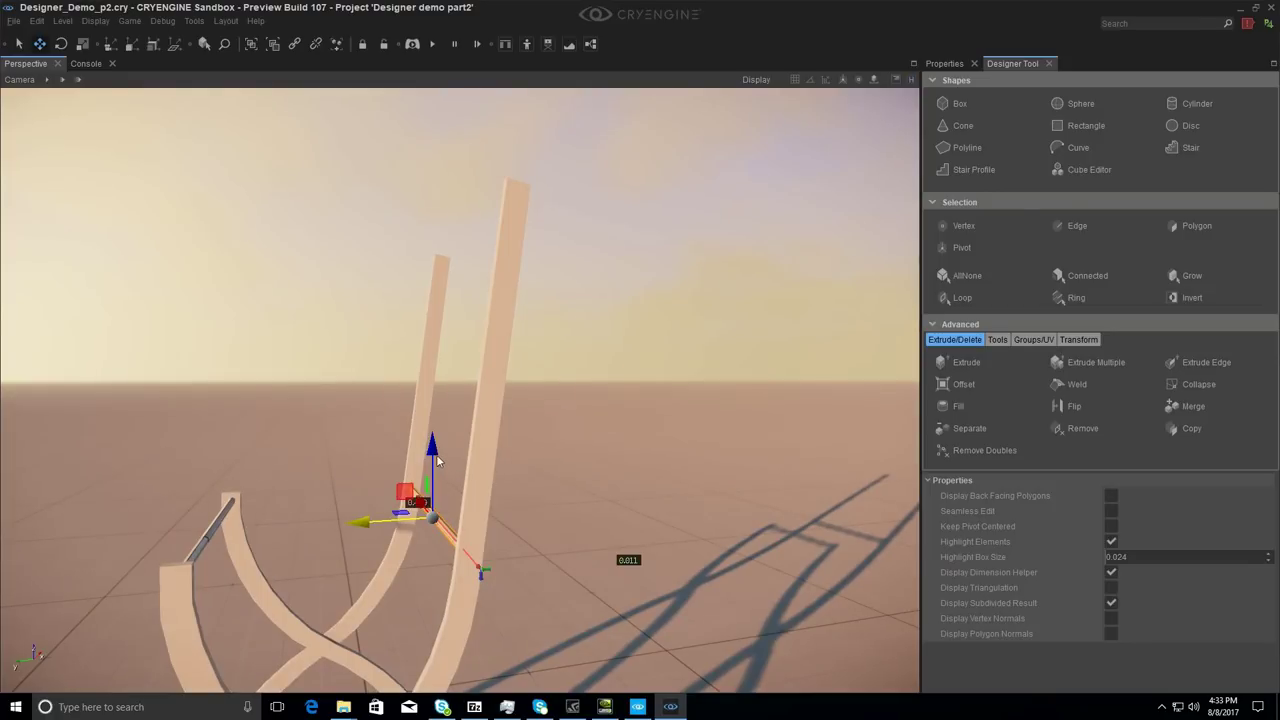
# Step: Copy the rear crossbar up to the top of the backrest and shift it in line with the posts
pyautogui.moveTo(432, 456)
pyautogui.keyDown('shift'); pyautogui.mouseDown()
pyautogui.moveTo(458, 378)
pyautogui.moveTo(461, 253)
pyautogui.mouseUp(); pyautogui.keyUp('shift')
pyautogui.moveTo(360, 242); pyautogui.dragTo(394, 247)
pyautogui.moveTo(394, 250); pyautogui.dragTo(397, 323, button='right')
pyautogui.moveTo(404, 250); pyautogui.dragTo(411, 252)
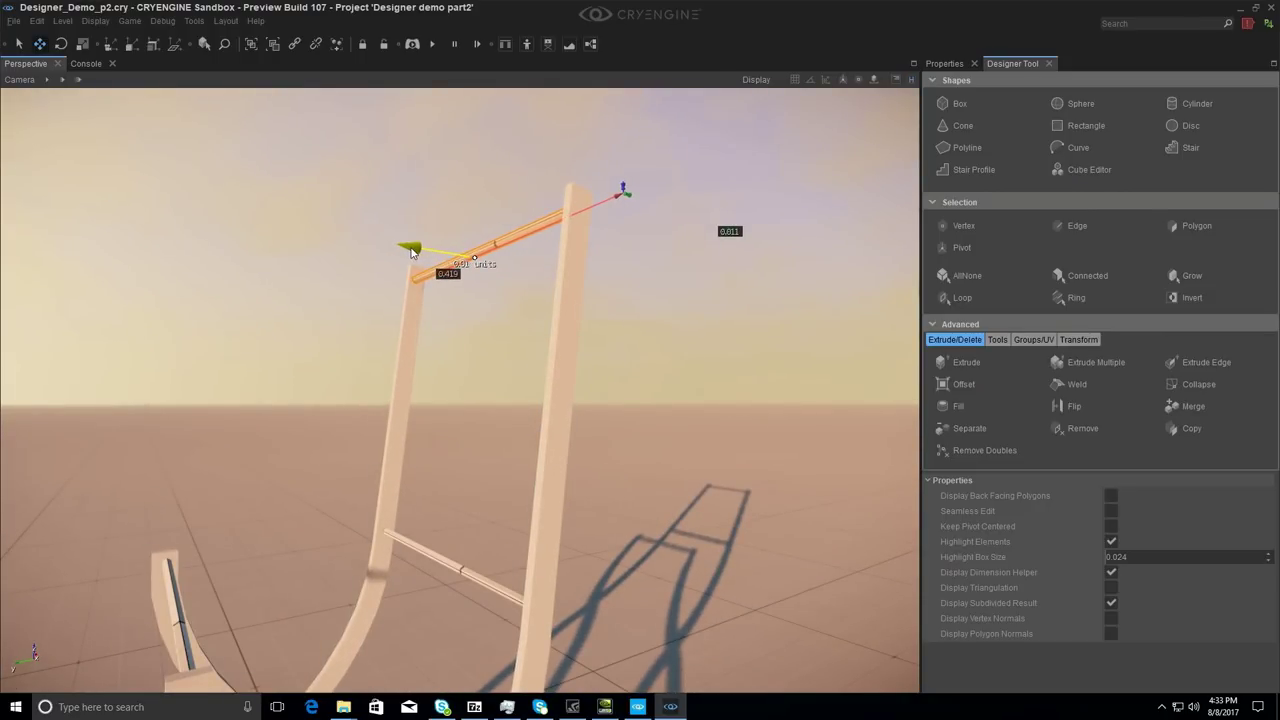
# Step: Copy the top backrest bar a short distance below it and align the copy with the posts
pyautogui.moveTo(477, 196); pyautogui.dragTo(477, 261)
pyautogui.moveTo(416, 316); pyautogui.dragTo(408, 315)
pyautogui.moveTo(400, 320); pyautogui.dragTo(298, 434, button='right')
pyautogui.press('a')
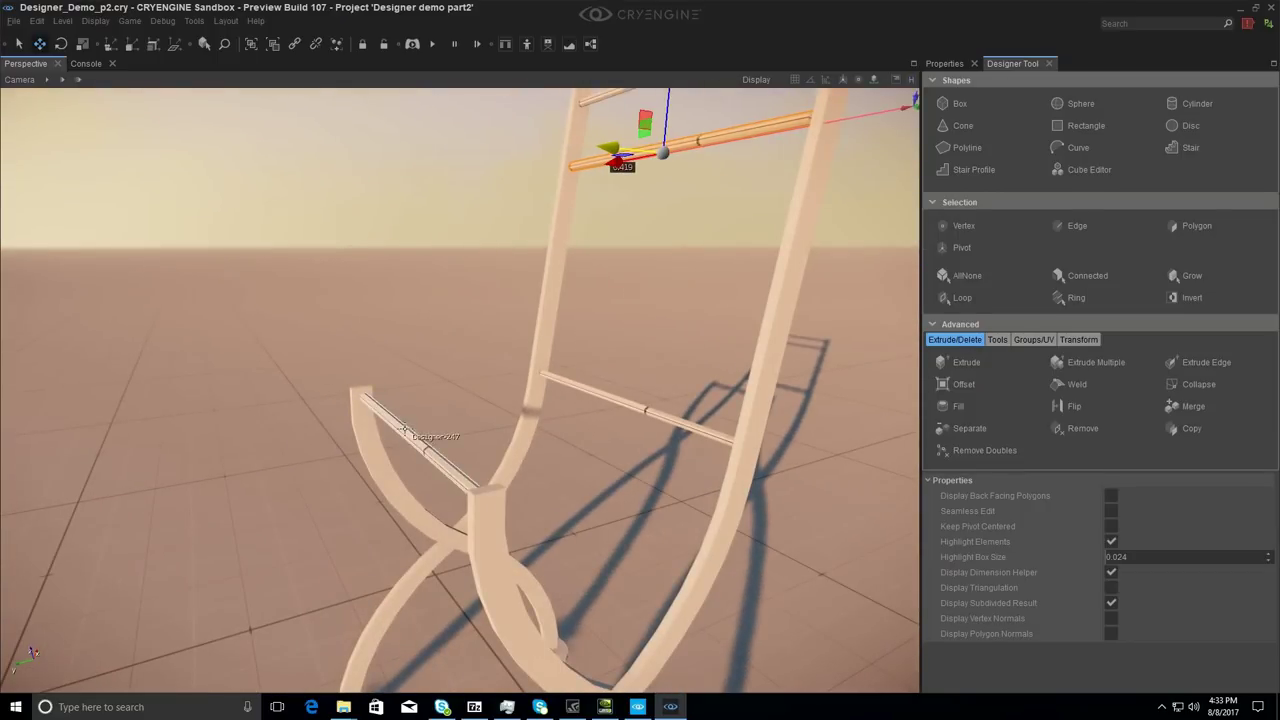
# Step: Set the rotation snap to 30 degrees and rotate a copy of the front crossbar perpendicular to it
pyautogui.click(418, 442)
pyautogui.moveTo(408, 381); pyautogui.dragTo(472, 448)
pyautogui.press('3')
pyautogui.hotkey('ctrl', 'z')
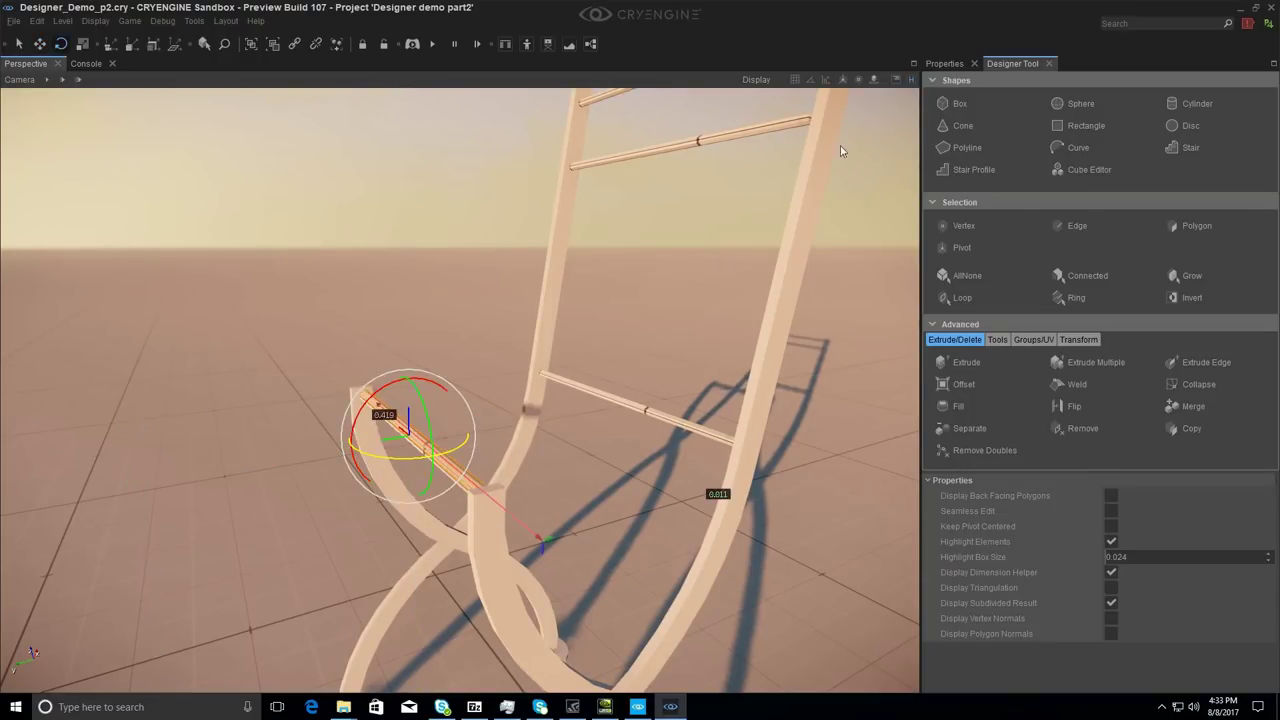
pyautogui.click(815, 81)
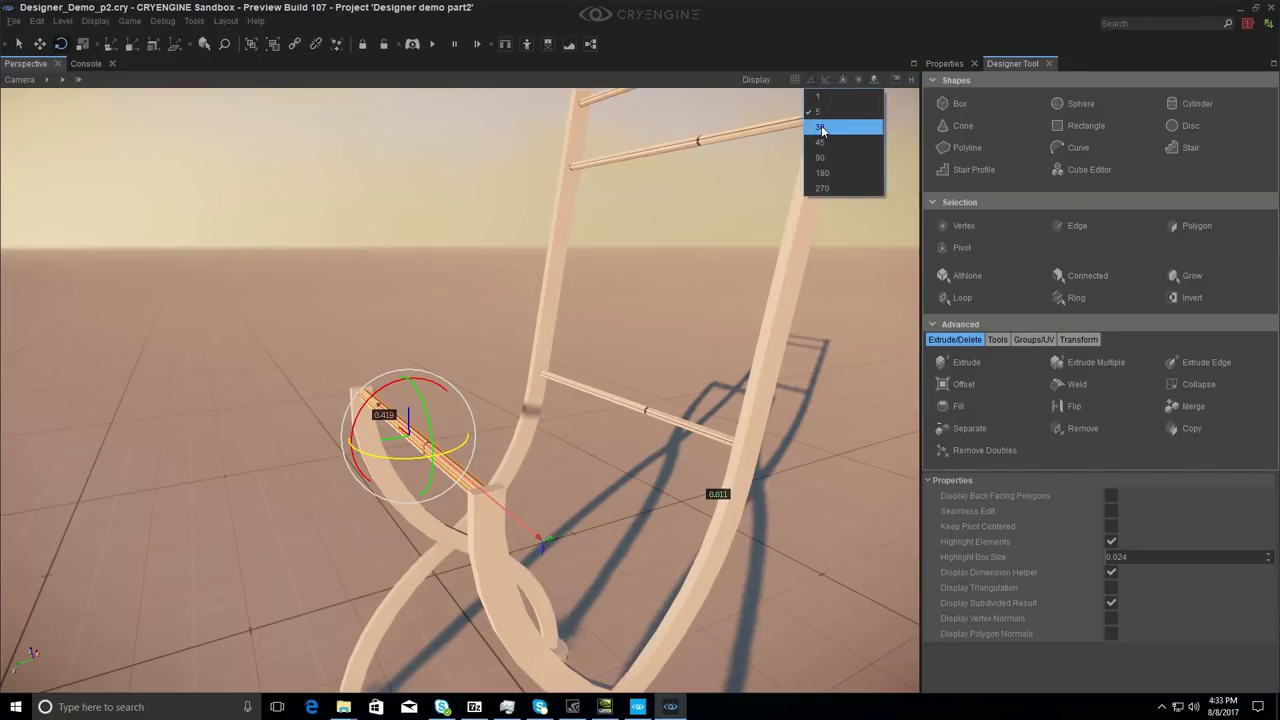
pyautogui.click(824, 126)
pyautogui.moveTo(390, 456); pyautogui.dragTo(651, 437)
pyautogui.hotkey('ctrl', 'z')
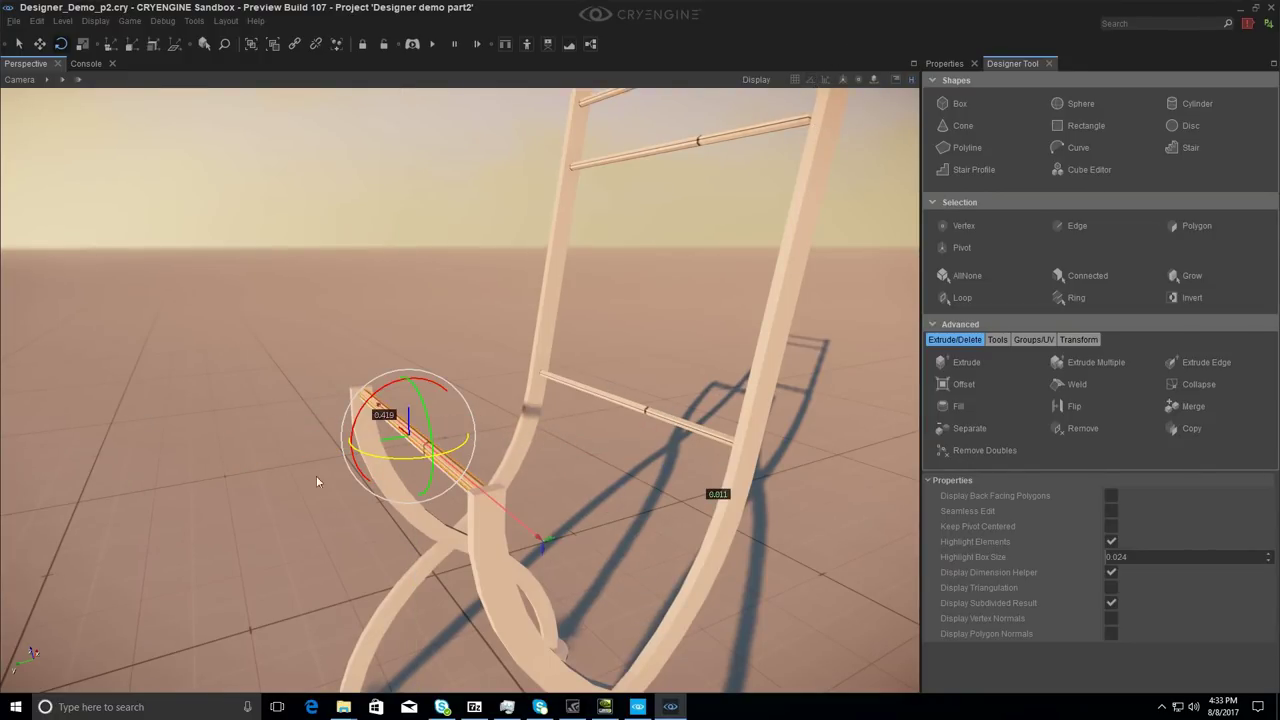
pyautogui.moveTo(368, 462); pyautogui.dragTo(424, 457)
# Step: Move the rotated bar to the side of the seat so it runs from the front leg to the rear post
pyautogui.press('2')
pyautogui.moveTo(500, 506); pyautogui.dragTo(506, 508, button='right')
pyautogui.moveTo(595, 440); pyautogui.dragTo(360, 357)
pyautogui.scroll(3, 336, 387)
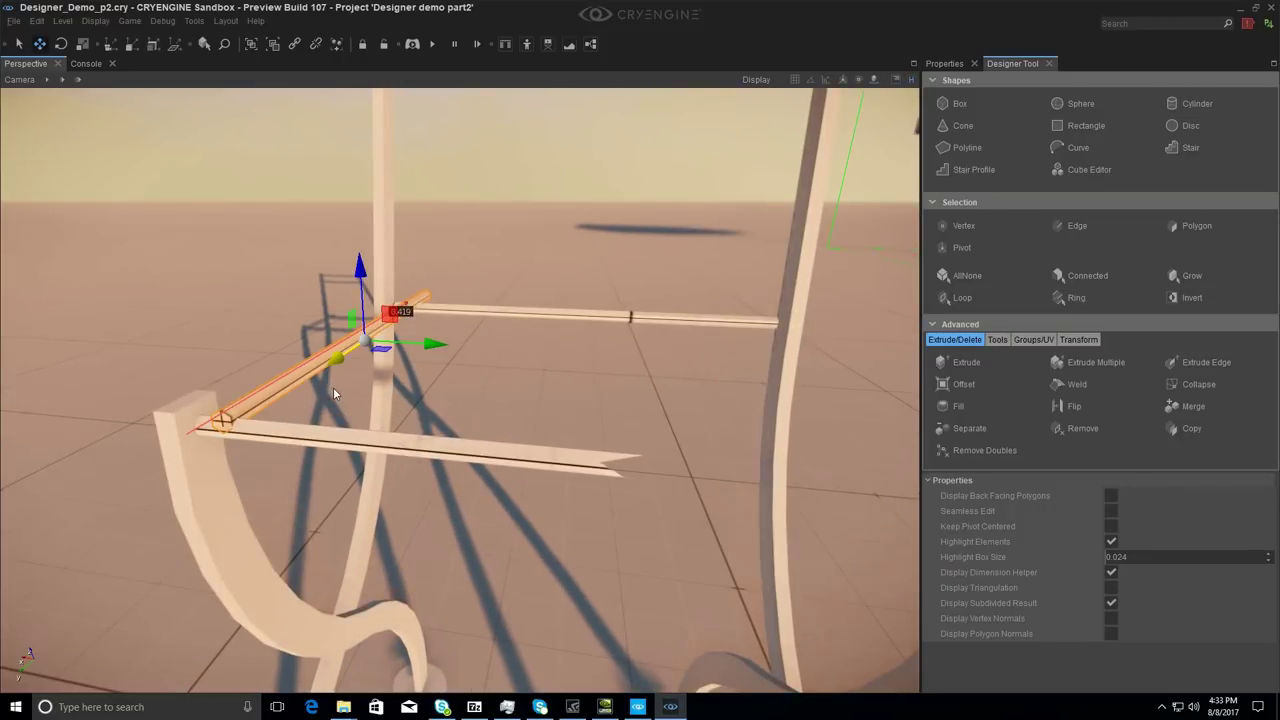
pyautogui.moveTo(361, 275); pyautogui.dragTo(364, 273)
pyautogui.moveTo(427, 340); pyautogui.dragTo(416, 338)
pyautogui.keyDown('alt'); pyautogui.moveTo(416, 338); pyautogui.dragTo(300, 330, button='middle'); pyautogui.keyUp('alt')
pyautogui.moveTo(416, 345); pyautogui.dragTo(415, 357, button='right')
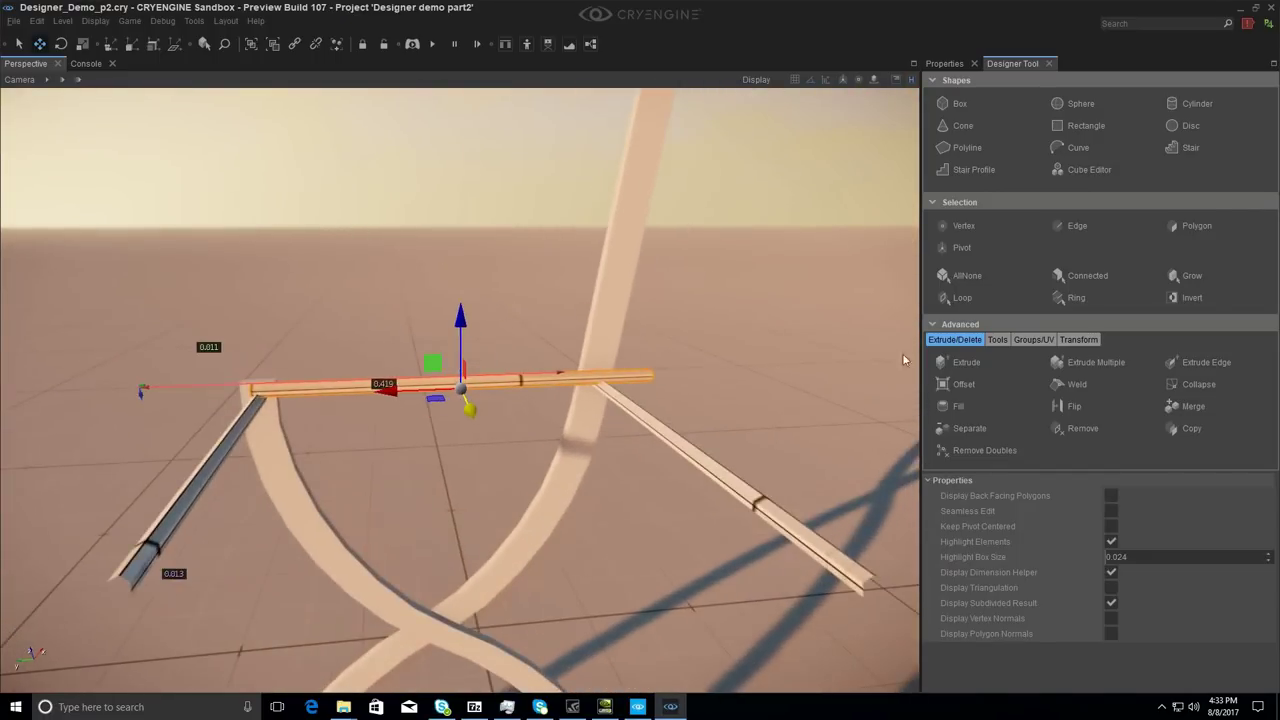
# Step: Shorten the side bar by moving its rear end vertices back to the backrest post
pyautogui.click(964, 226)
pyautogui.moveTo(586, 348); pyautogui.dragTo(706, 436)
pyautogui.moveTo(701, 376); pyautogui.dragTo(670, 375)
pyautogui.moveTo(612, 368); pyautogui.dragTo(622, 377, button='right')
pyautogui.press('Escape')
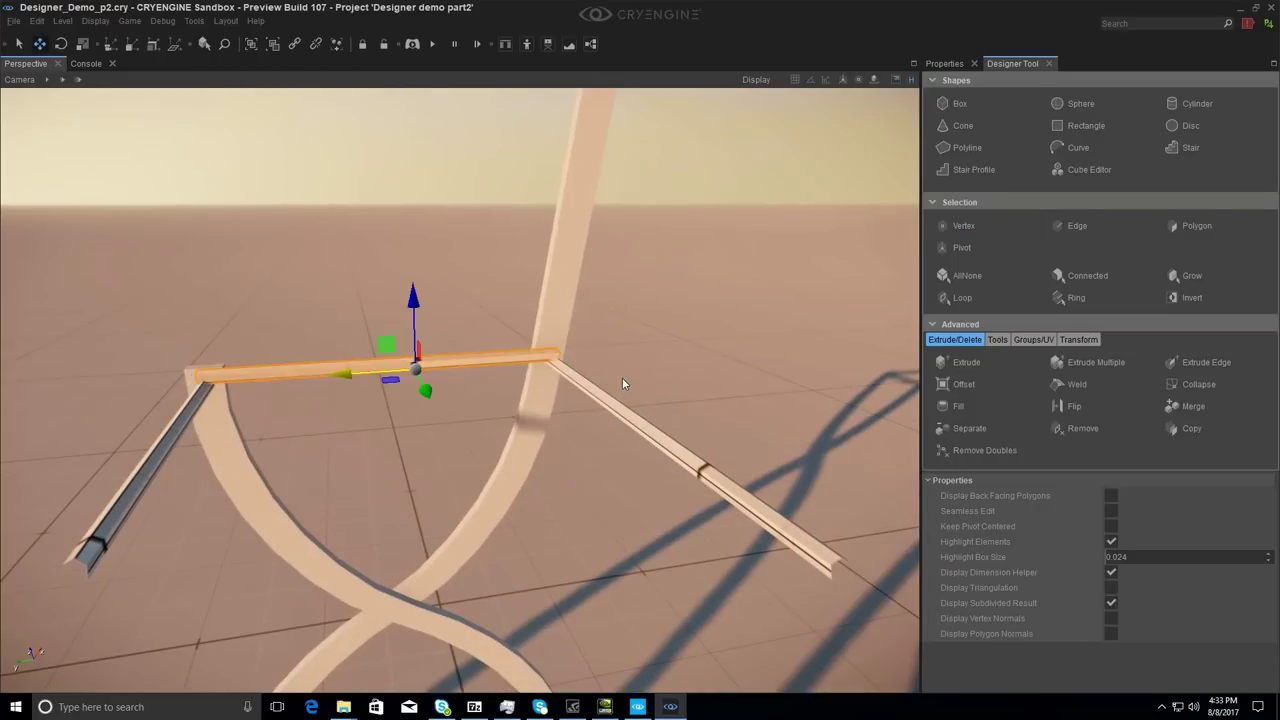
# Step: Copy the side bar to the opposite side of the seat and to two evenly spaced positions in between
pyautogui.moveTo(483, 374)
pyautogui.mouseDown(button='right')
pyautogui.moveTo(502, 384)
pyautogui.moveTo(562, 362)
pyautogui.moveTo(604, 378)
pyautogui.moveTo(539, 389)
pyautogui.moveTo(568, 397)
pyautogui.mouseUp(button='right')
pyautogui.hotkey('ctrl', 'd')
pyautogui.click(540, 389)
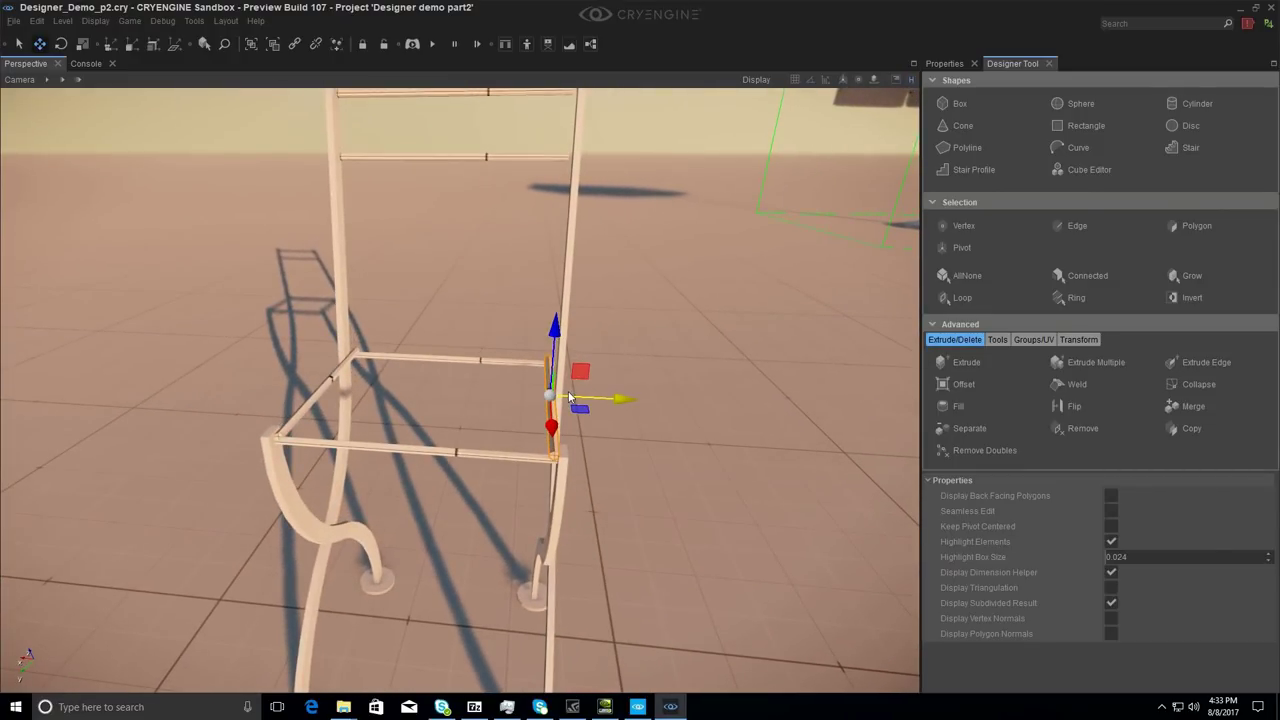
pyautogui.keyDown('shift'); pyautogui.moveTo(569, 397); pyautogui.dragTo(479, 398); pyautogui.keyUp('shift')
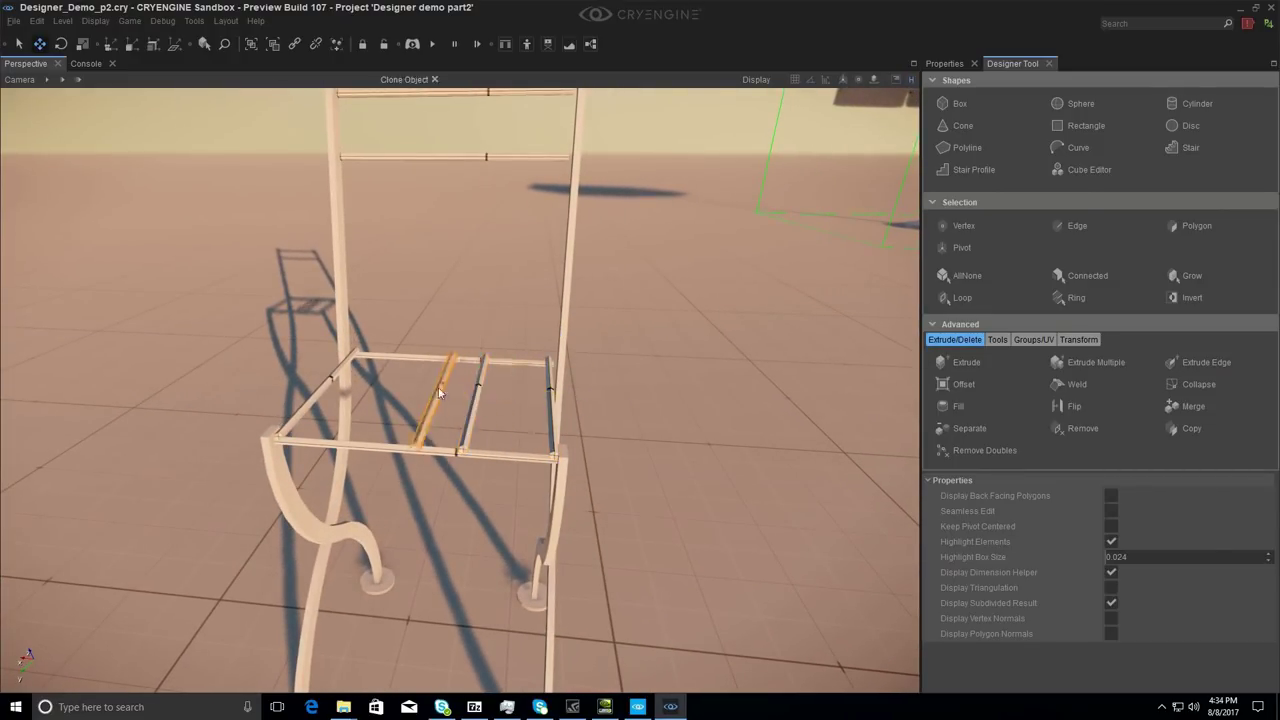
pyautogui.click(398, 385)
pyautogui.moveTo(398, 385); pyautogui.dragTo(340, 412, button='right')
pyautogui.click(470, 414)
pyautogui.moveTo(500, 412); pyautogui.dragTo(482, 361, button='right')
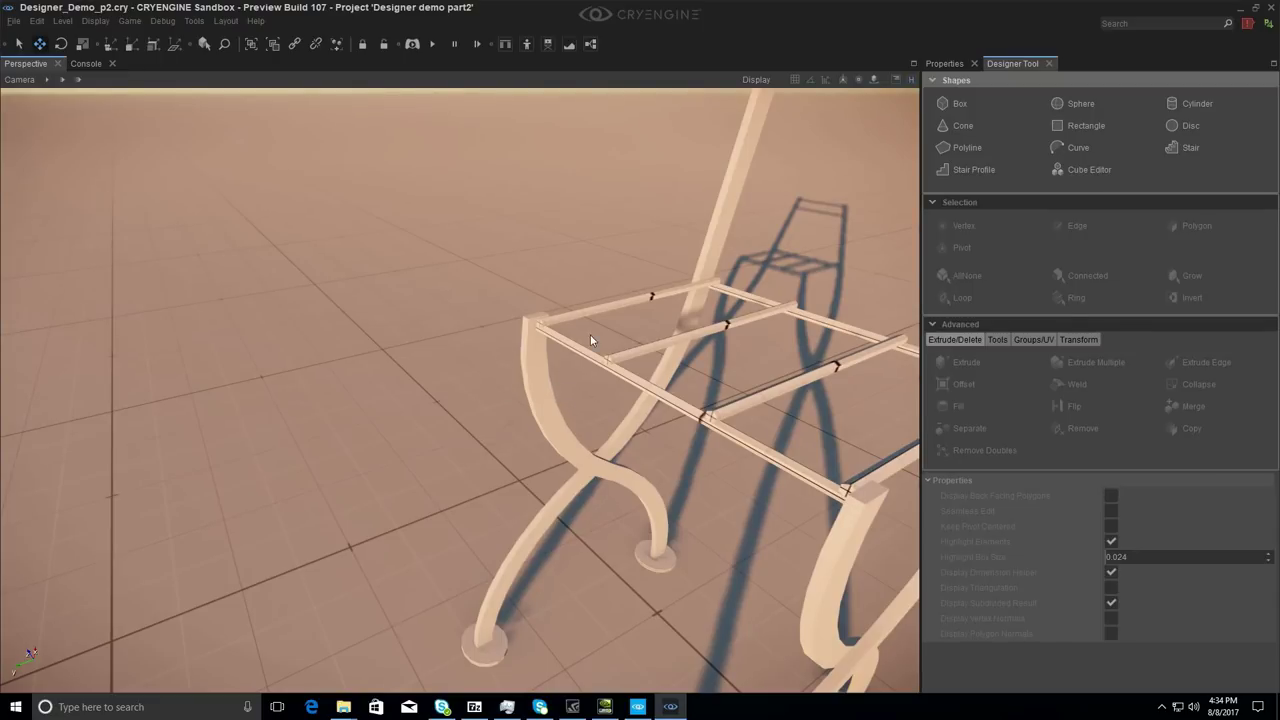
# Step: Move the end vertices of the rear seat crossbar outward so both ends reach into the backrest posts
pyautogui.moveTo(590, 334); pyautogui.dragTo(649, 373, button='right')
pyautogui.click(455, 340)
pyautogui.click(960, 226)
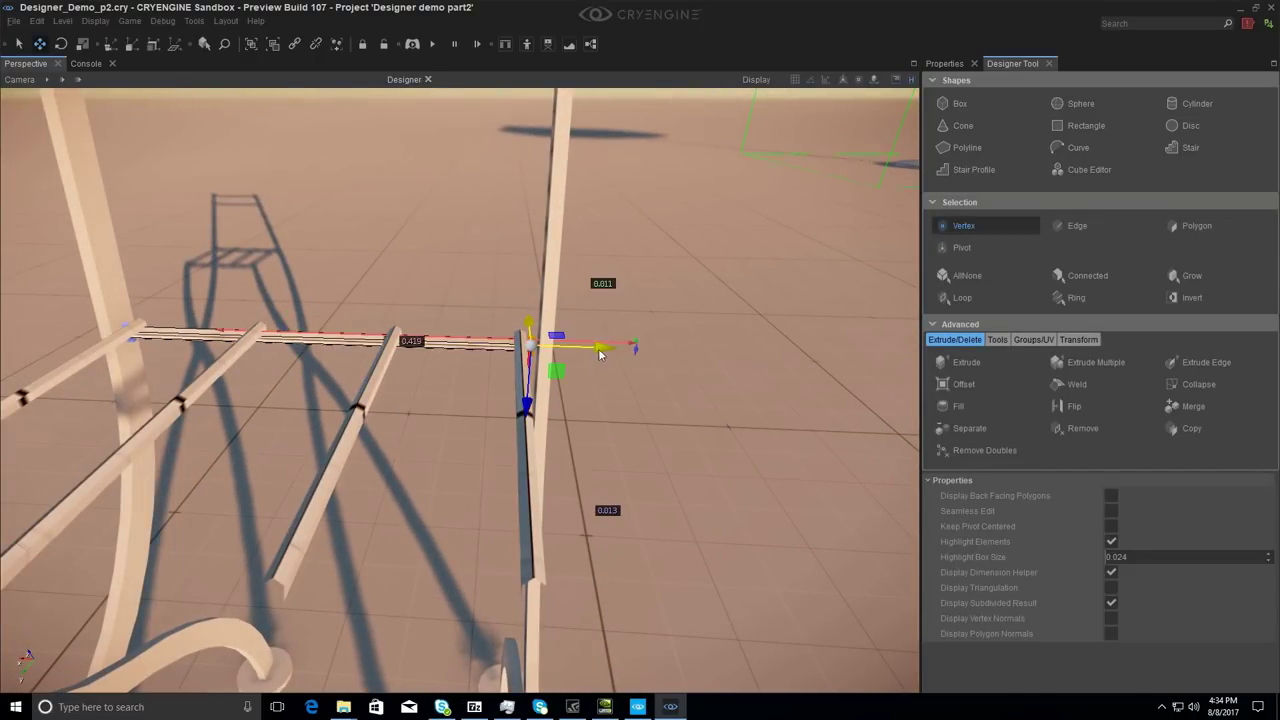
pyautogui.moveTo(601, 354); pyautogui.dragTo(607, 354)
pyautogui.moveTo(613, 355); pyautogui.dragTo(373, 445, button='right')
pyautogui.click(357, 388)
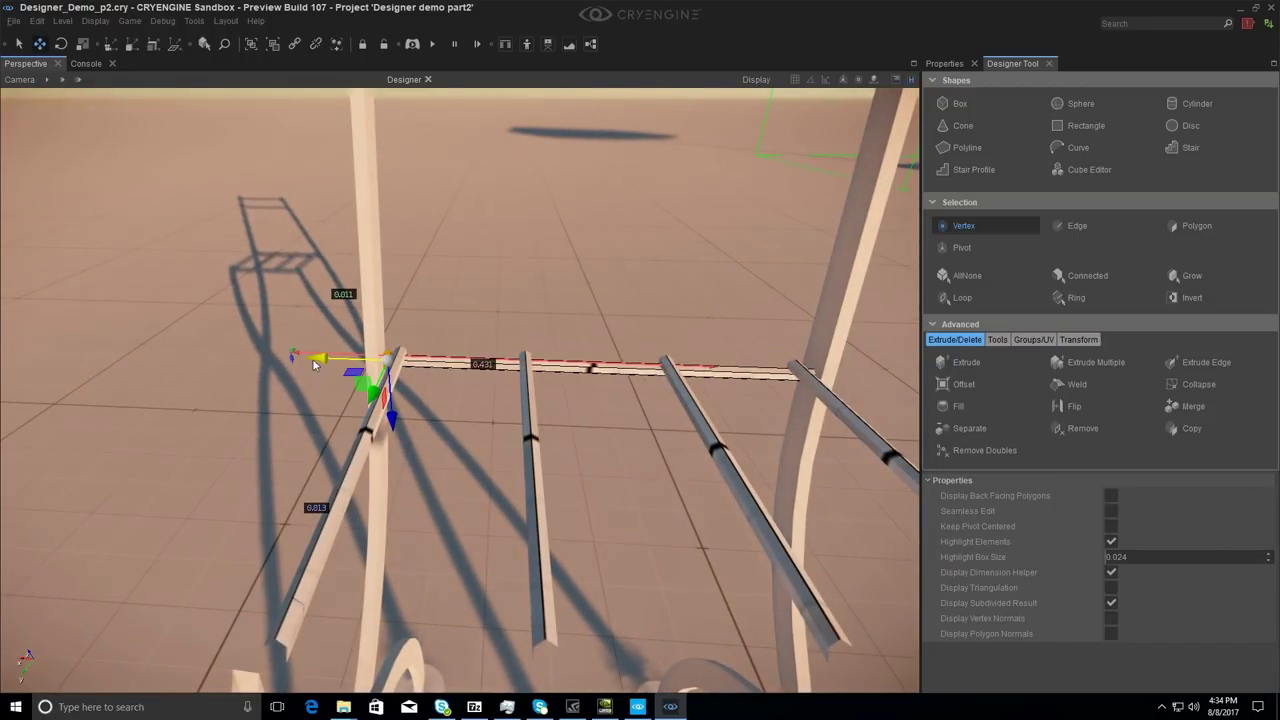
pyautogui.moveTo(309, 362); pyautogui.dragTo(306, 362)
pyautogui.scroll(-3, 388, 435)
pyautogui.moveTo(388, 435); pyautogui.dragTo(195, 432, button='middle')
pyautogui.press('Escape')
pyautogui.moveTo(305, 430); pyautogui.dragTo(301, 436, button='right')
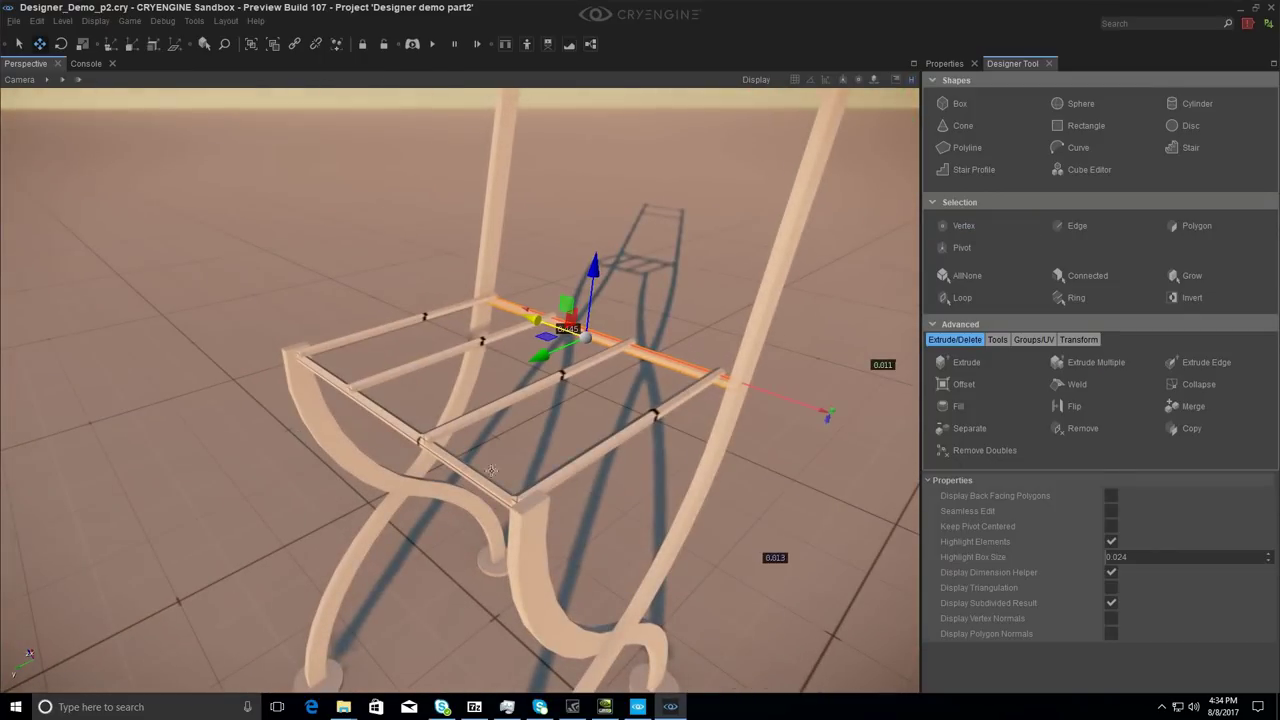
# Step: Select the four seat slats together with the leg frame and merge them into one object
pyautogui.click(837, 476)
pyautogui.click(603, 441)
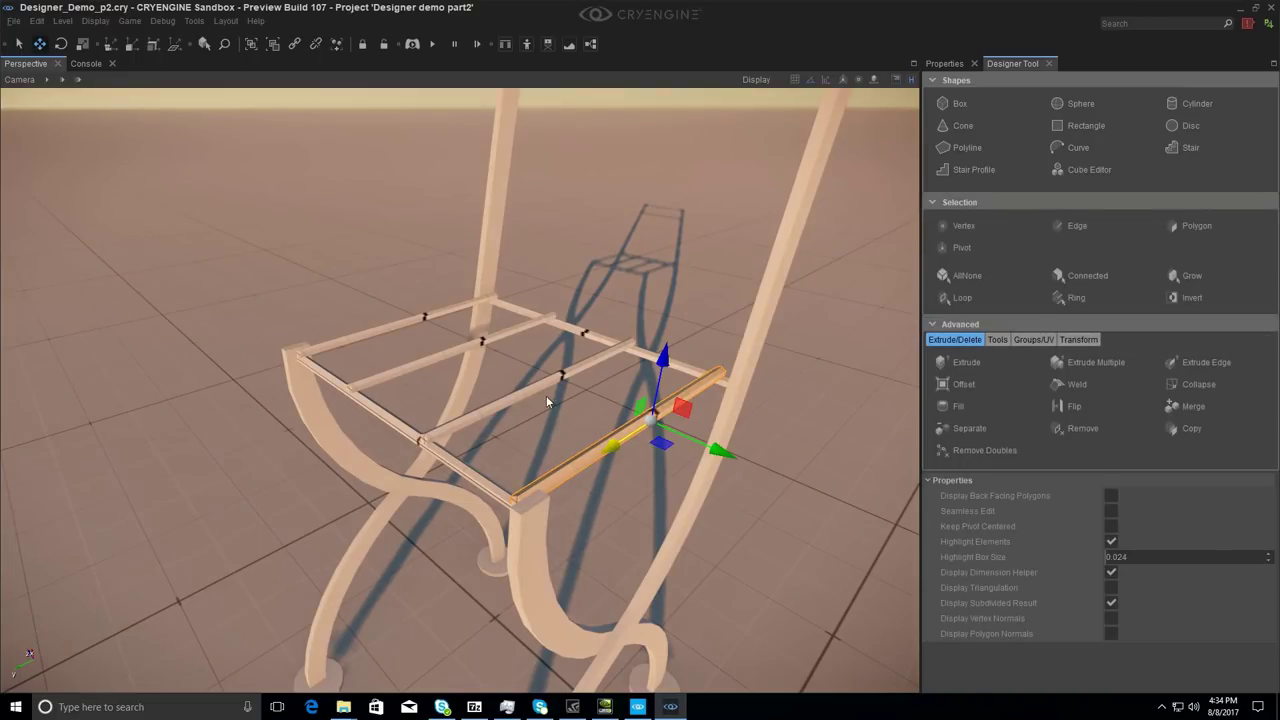
pyautogui.keyDown('ctrl'); pyautogui.click(559, 378); pyautogui.keyUp('ctrl')
pyautogui.keyDown('ctrl'); pyautogui.click(480, 344); pyautogui.keyUp('ctrl')
pyautogui.keyDown('ctrl'); pyautogui.click(424, 319); pyautogui.keyUp('ctrl')
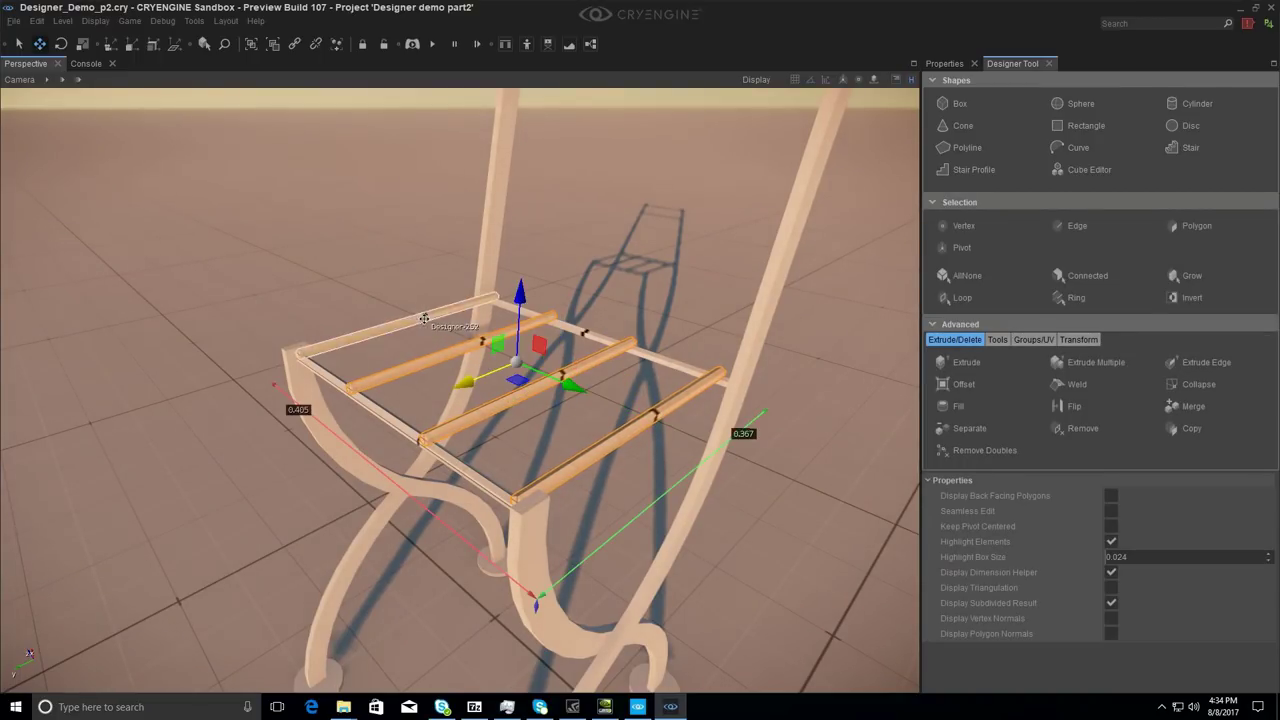
pyautogui.keyDown('ctrl'); pyautogui.click(424, 318); pyautogui.keyUp('ctrl')
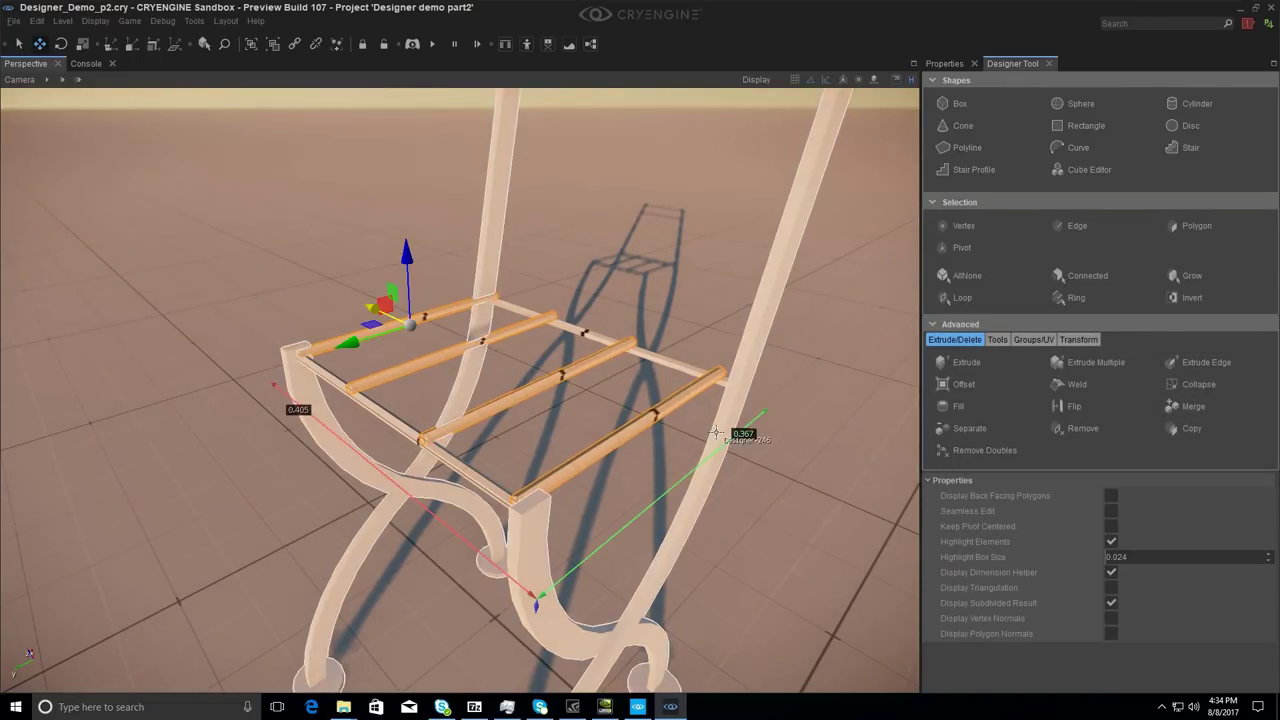
pyautogui.keyDown('ctrl'); pyautogui.click(716, 432); pyautogui.keyUp('ctrl')
pyautogui.click(1210, 405)
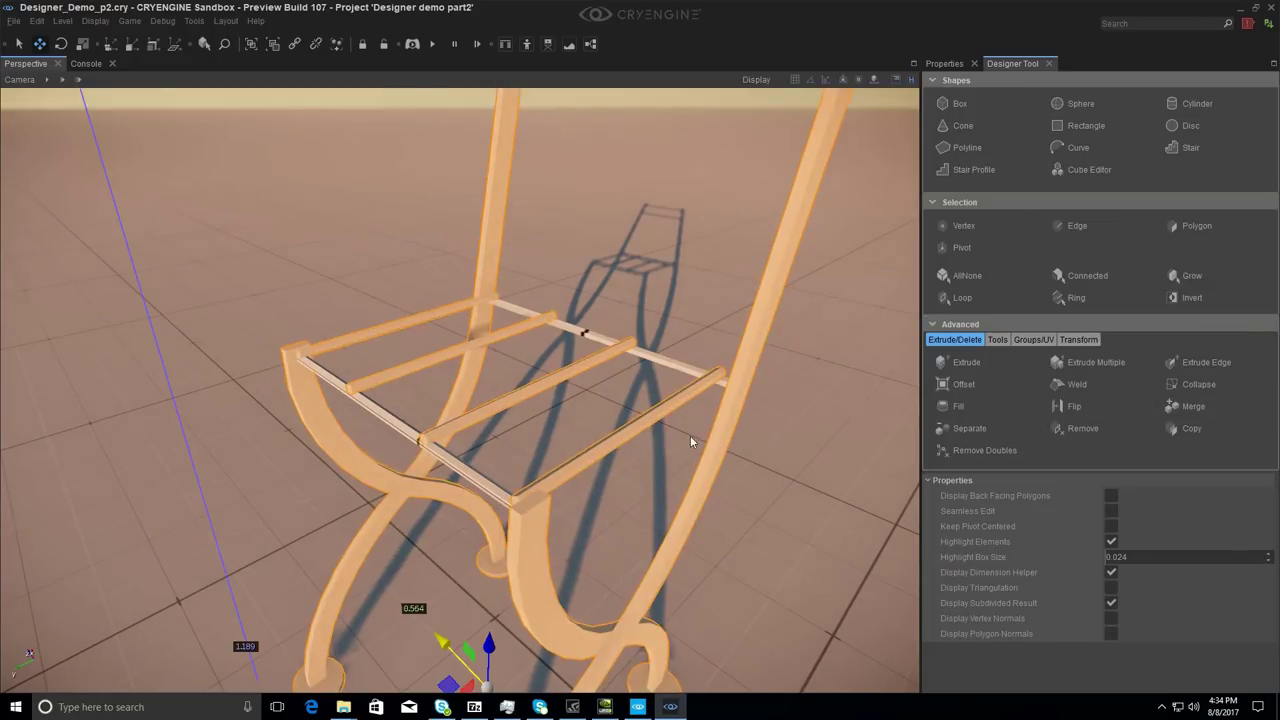
# Step: Select the front and rear seat crossbars, both backrest bars and the chair frame, and merge them into one object
pyautogui.click(390, 425)
pyautogui.keyDown('ctrl'); pyautogui.click(597, 332); pyautogui.keyUp('ctrl')
pyautogui.moveTo(549, 350)
pyautogui.mouseDown(button='right')
pyautogui.moveTo(549, 260)
pyautogui.moveTo(549, 350)
pyautogui.mouseUp(button='right')
pyautogui.keyDown('ctrl'); pyautogui.click(533, 307); pyautogui.keyUp('ctrl')
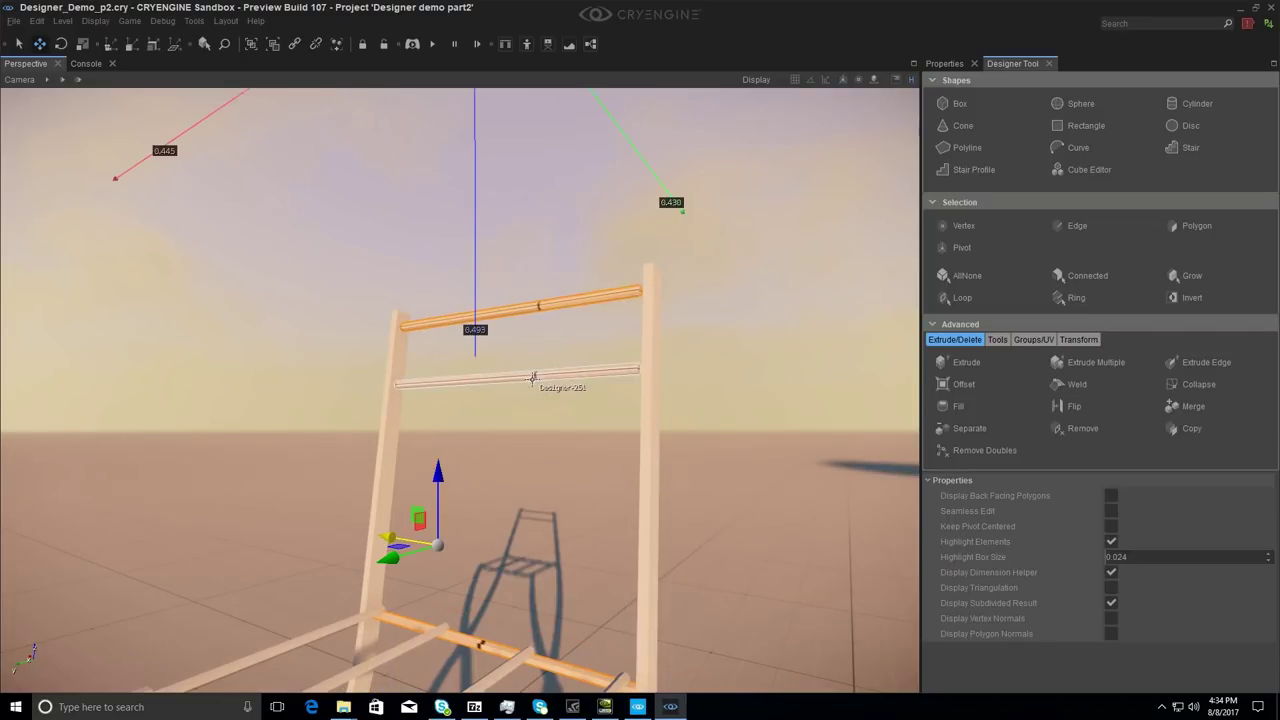
pyautogui.keyDown('ctrl'); pyautogui.click(532, 375); pyautogui.keyUp('ctrl')
pyautogui.keyDown('ctrl'); pyautogui.click(393, 430); pyautogui.keyUp('ctrl')
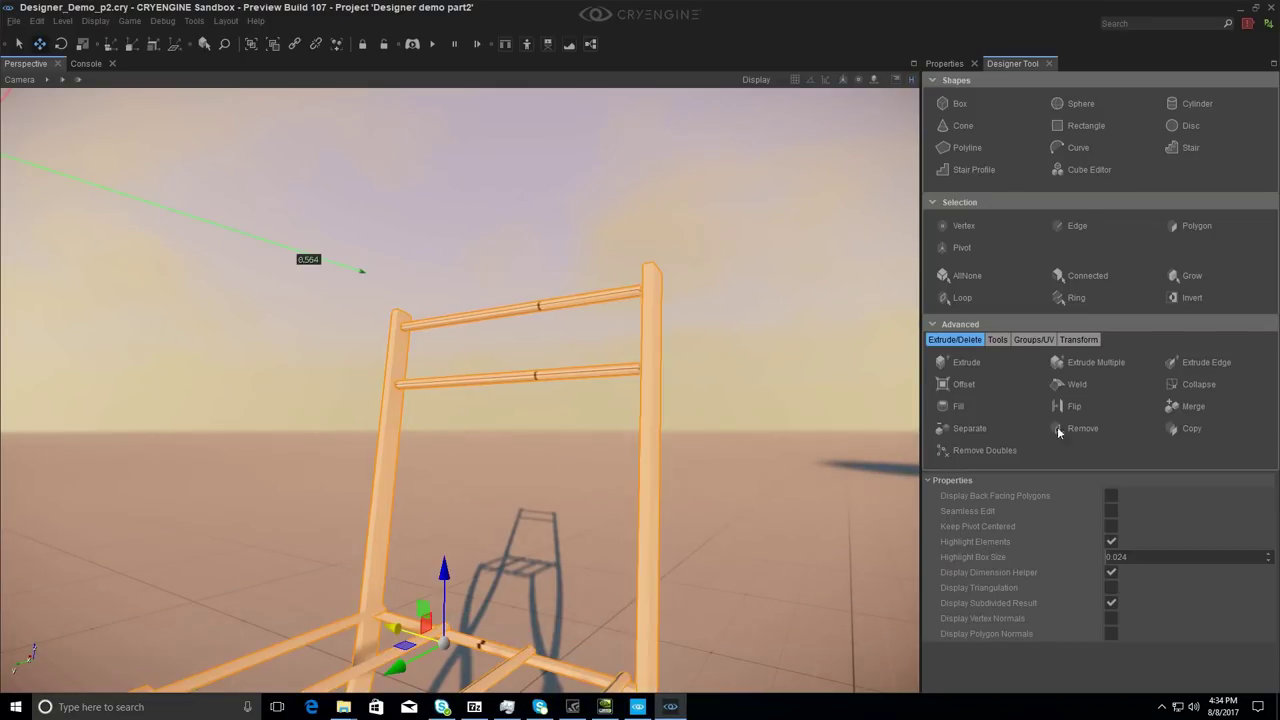
pyautogui.click(1196, 411)
pyautogui.moveTo(561, 421); pyautogui.dragTo(540, 410, button='right')
pyautogui.click(553, 426)
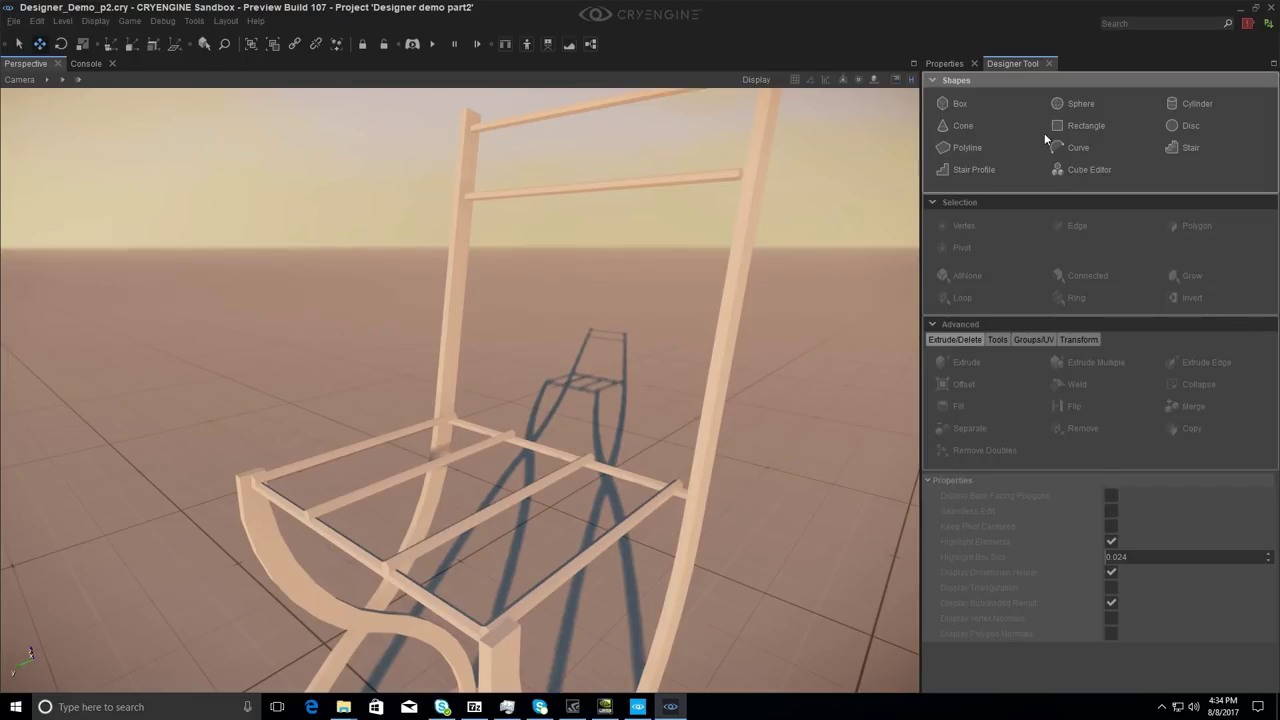
# Step: Draw a box covering the whole top of the seat frame, about 0.39 wide, 0.35 deep and 0.02 high
pyautogui.click(990, 107)
pyautogui.moveTo(360, 400); pyautogui.dragTo(317, 521, button='right')
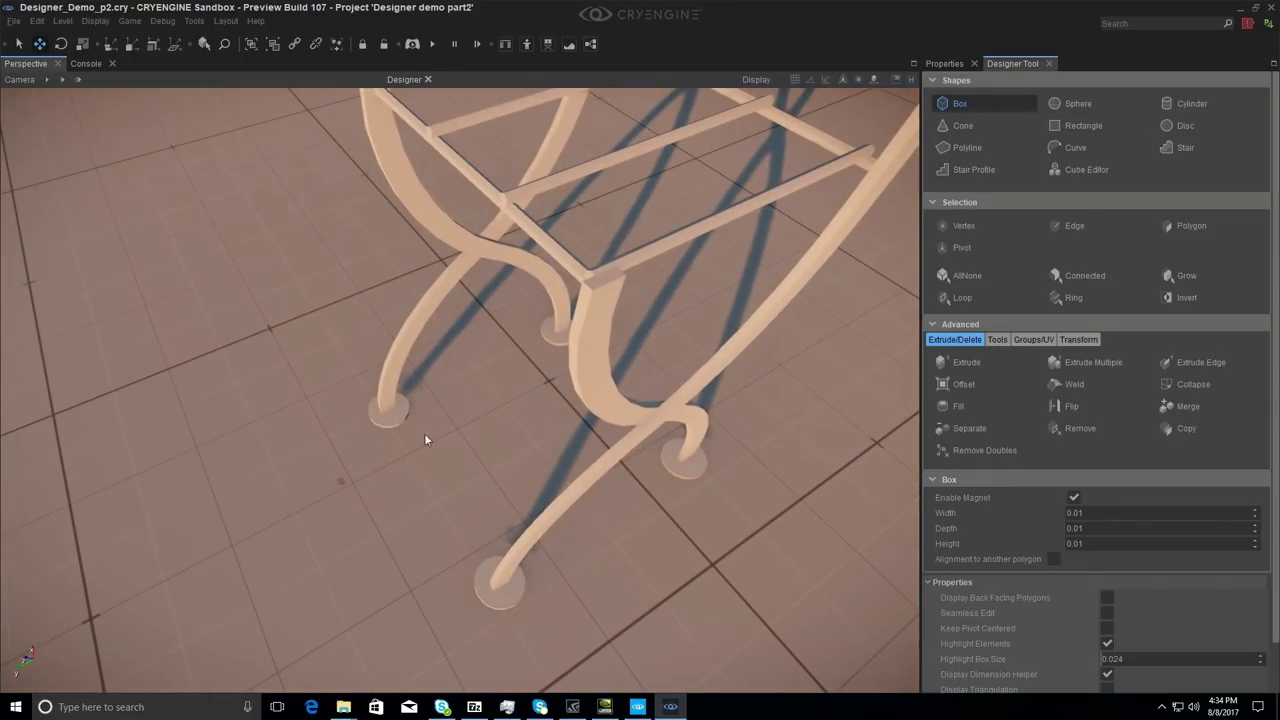
pyautogui.moveTo(479, 344); pyautogui.dragTo(473, 288, button='right')
pyautogui.moveTo(403, 218); pyautogui.dragTo(857, 277)
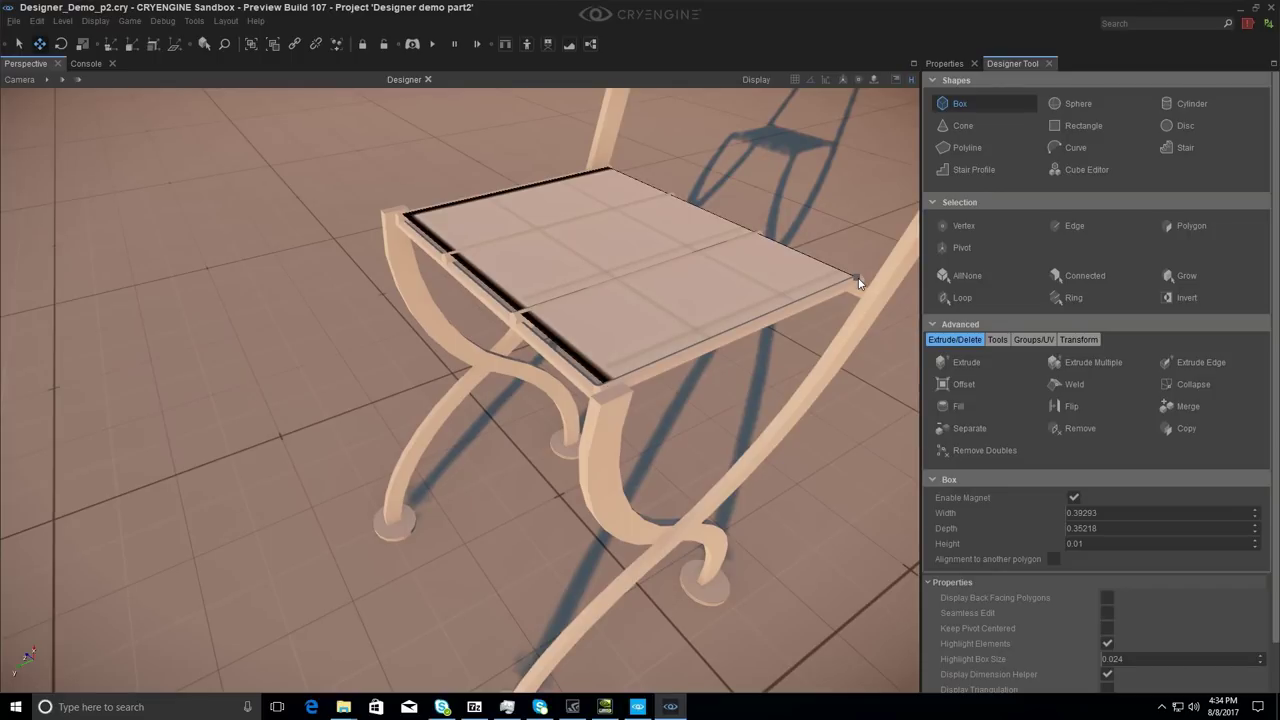
pyautogui.click(860, 260)
# Step: Move the box's rear face toward the seat front to shrink it into a narrow slat about 0.04 deep
pyautogui.click(1185, 226)
pyautogui.click(795, 272)
pyautogui.moveTo(675, 281); pyautogui.dragTo(648, 281, button='right')
pyautogui.moveTo(648, 281); pyautogui.dragTo(646, 322, button='middle')
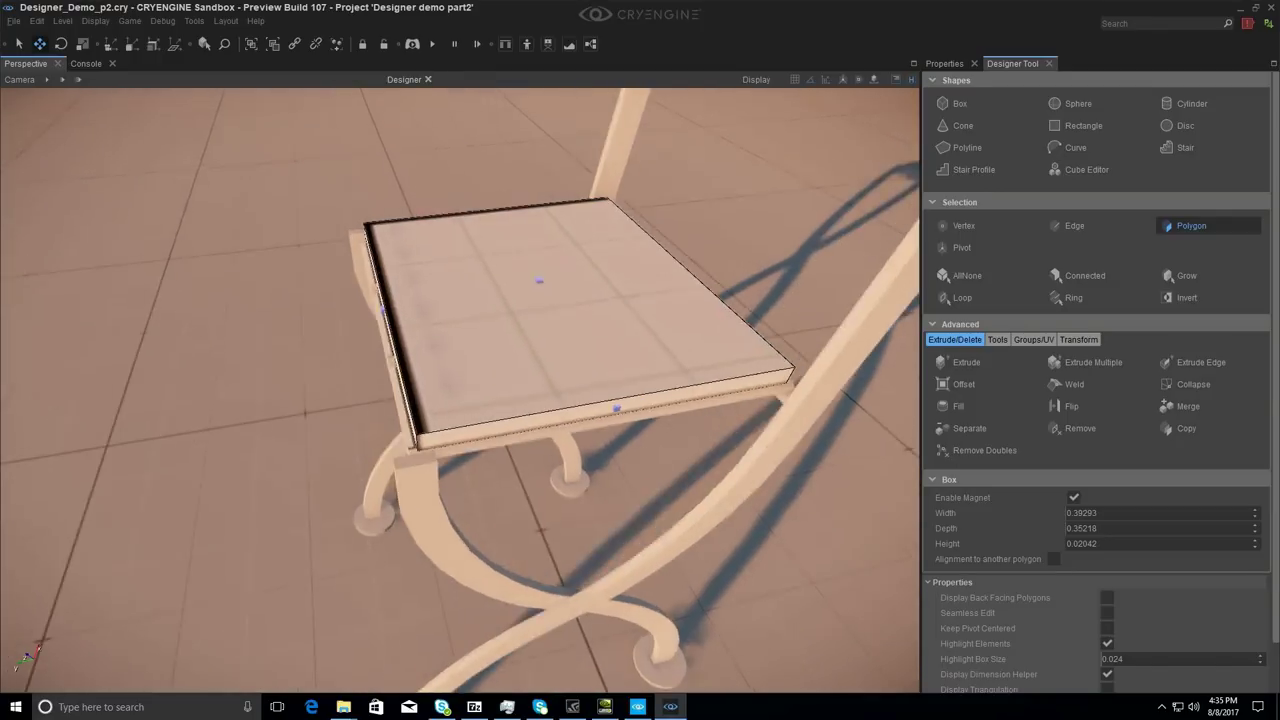
pyautogui.scroll(3, 646, 322)
pyautogui.scroll(-3, 639, 323)
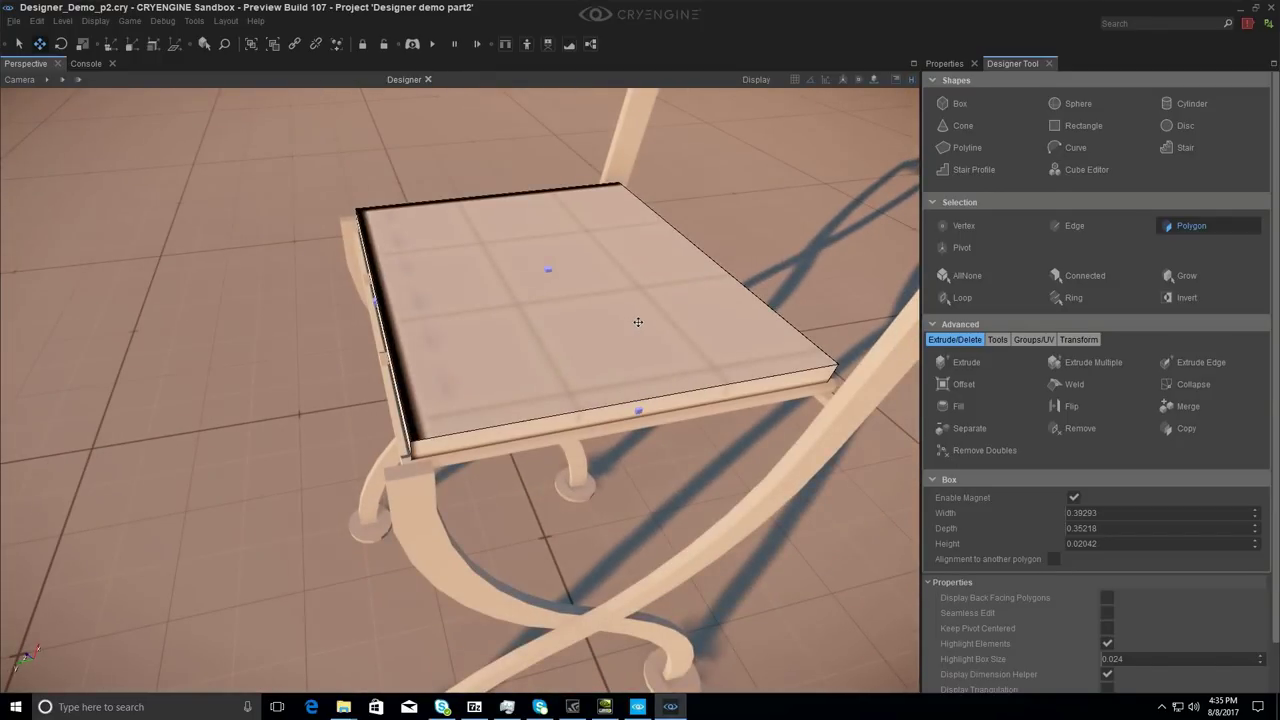
pyautogui.moveTo(638, 322); pyautogui.dragTo(420, 330, button='right')
pyautogui.click(462, 342)
pyautogui.moveTo(558, 355); pyautogui.dragTo(338, 298)
# Step: Move both end faces of the slat outward so it spans the seat width with a length of about 0.44
pyautogui.keyDown('alt'); pyautogui.moveTo(338, 298); pyautogui.dragTo(362, 346, button='middle'); pyautogui.keyUp('alt')
pyautogui.click(357, 338)
pyautogui.moveTo(362, 350); pyautogui.dragTo(601, 335, button='right')
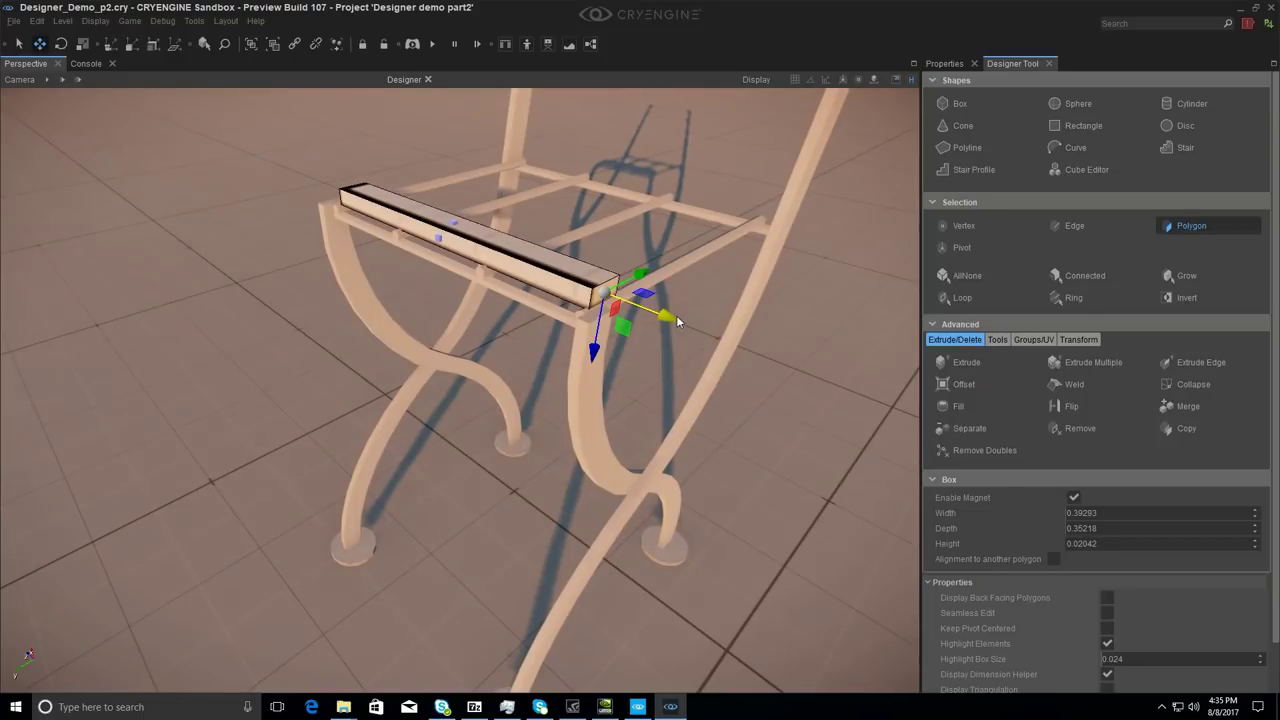
pyautogui.moveTo(676, 320); pyautogui.dragTo(688, 323)
pyautogui.keyDown('alt'); pyautogui.moveTo(688, 323); pyautogui.dragTo(388, 328, button='middle'); pyautogui.keyUp('alt')
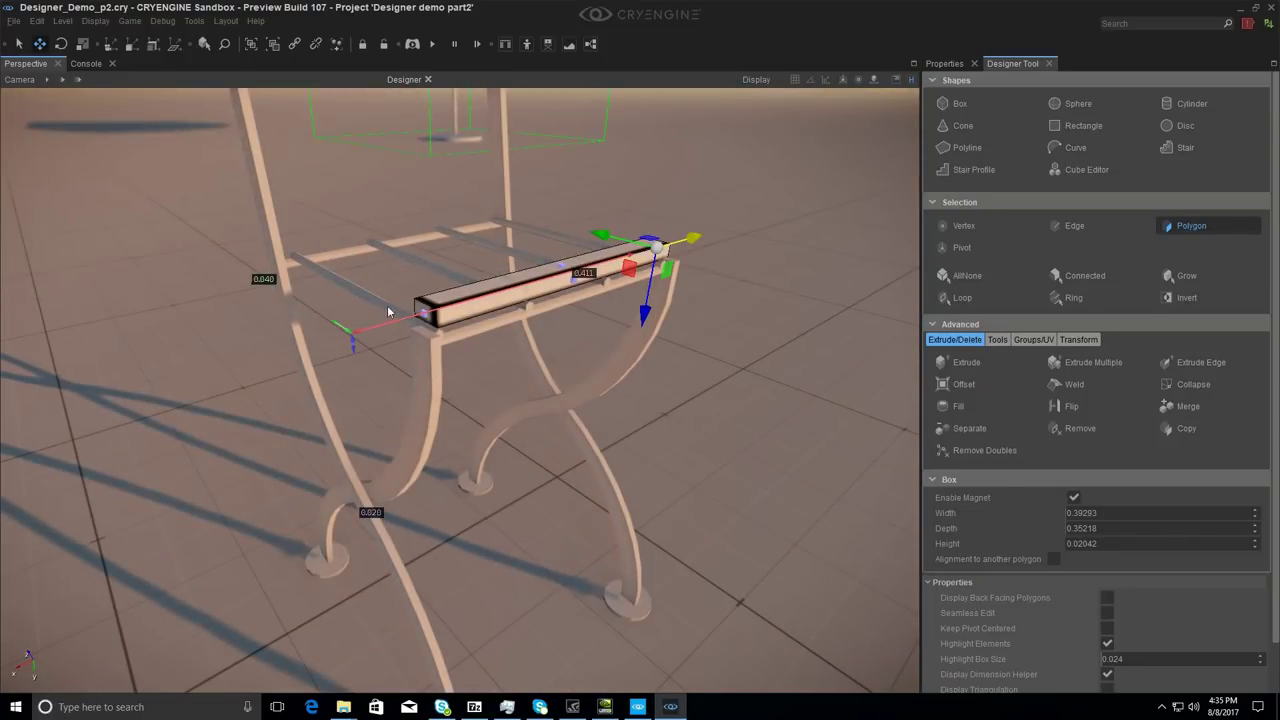
pyautogui.click(415, 305)
pyautogui.moveTo(365, 334); pyautogui.dragTo(338, 341)
# Step: Finish face editing and shift the whole slat slightly forward over the seat's front edge
pyautogui.keyDown('alt'); pyautogui.moveTo(484, 332); pyautogui.dragTo(584, 335, button='middle'); pyautogui.keyUp('alt')
pyautogui.press('Escape')
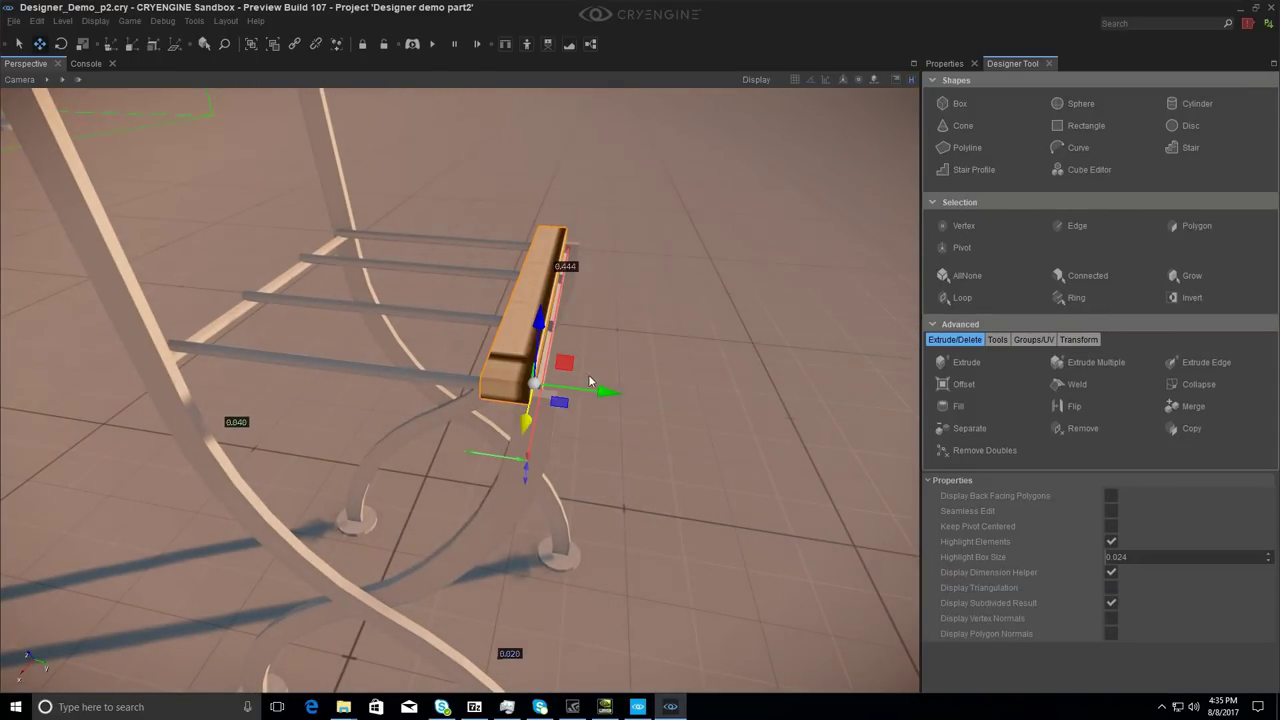
pyautogui.moveTo(600, 389); pyautogui.dragTo(640, 400)
pyautogui.keyDown('alt'); pyautogui.moveTo(647, 396); pyautogui.dragTo(560, 390, button='middle'); pyautogui.keyUp('alt')
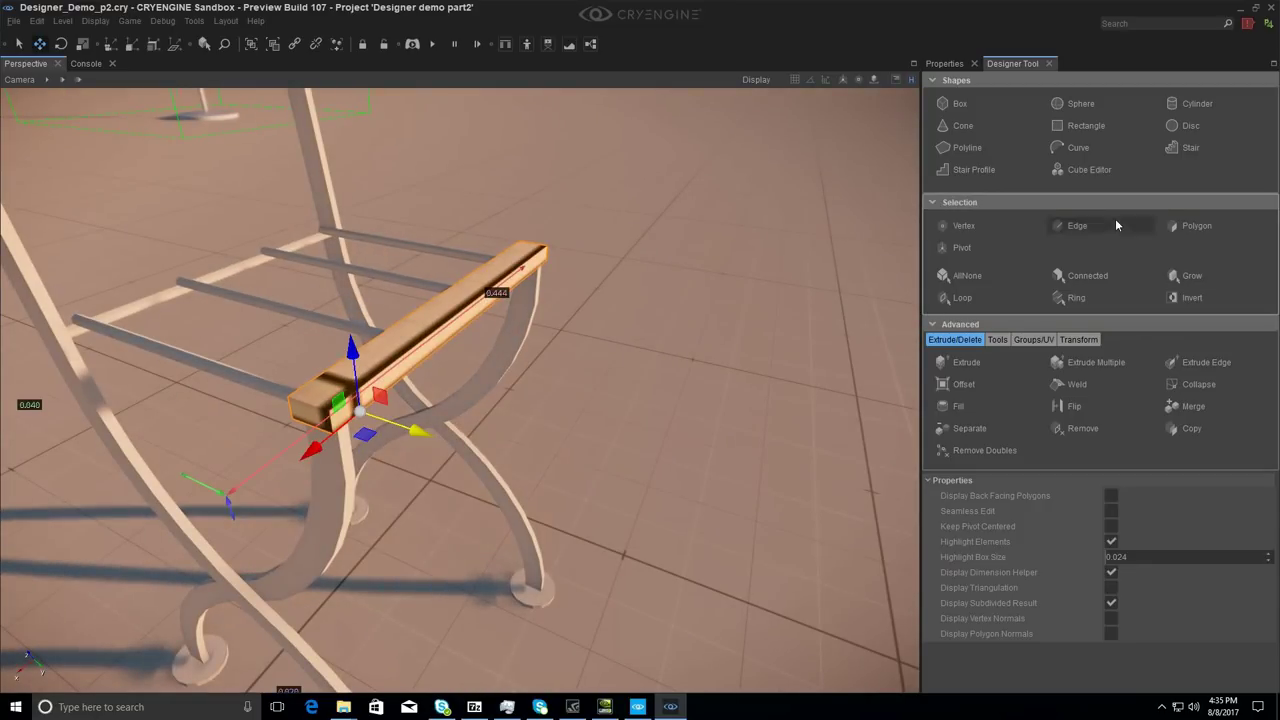
# Step: Try to bevel the slat's edges
pyautogui.click(1115, 223)
pyautogui.keyDown('alt'); pyautogui.moveTo(680, 390); pyautogui.dragTo(592, 392, button='middle'); pyautogui.keyUp('alt')
pyautogui.moveTo(453, 210); pyautogui.dragTo(513, 369)
pyautogui.keyDown('alt'); pyautogui.moveTo(513, 369); pyautogui.dragTo(500, 372, button='middle'); pyautogui.keyUp('alt')
pyautogui.scroll(2, 500, 372)
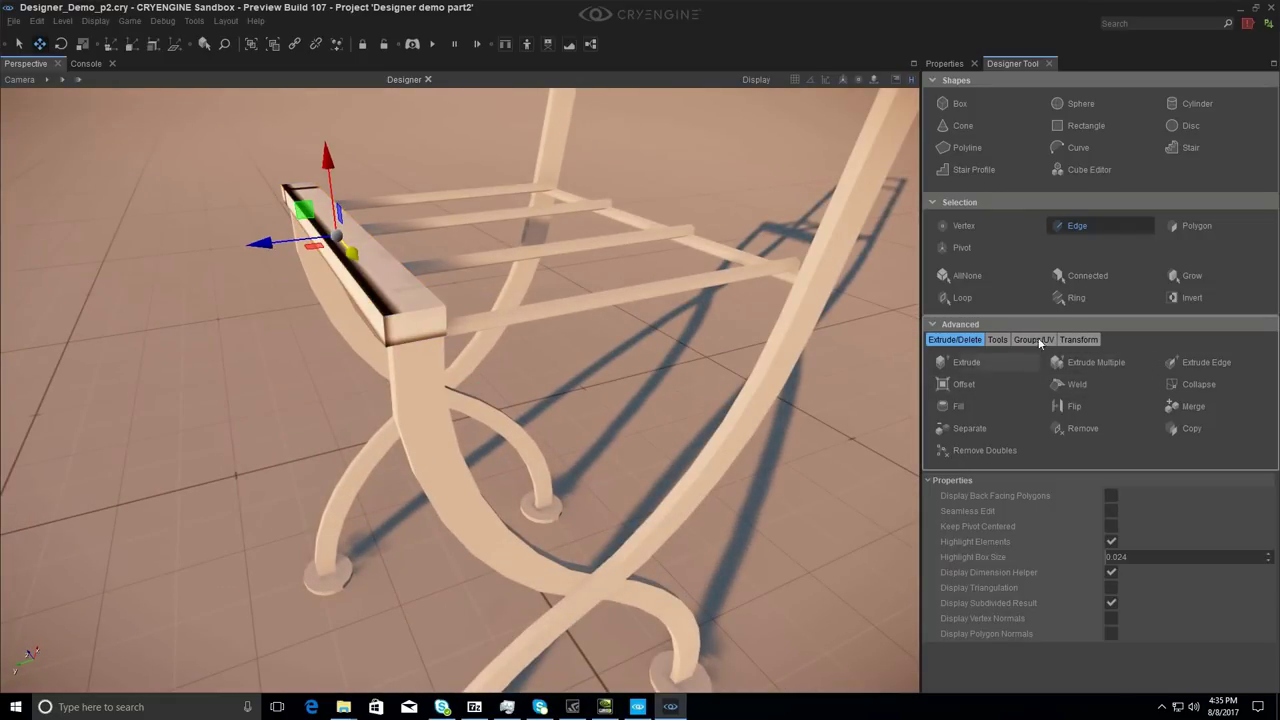
pyautogui.click(997, 340)
pyautogui.click(1090, 372)
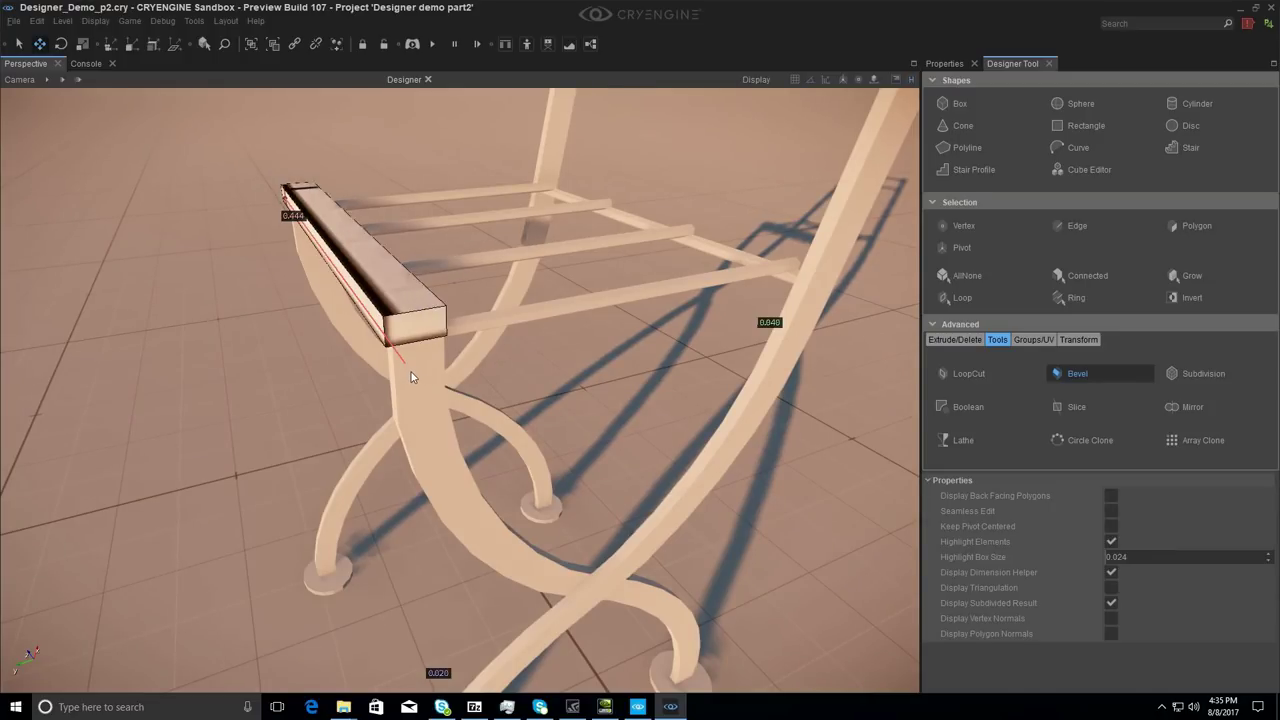
pyautogui.press('Escape')
pyautogui.press('Escape')
# Step: Reset the slat's position, rotation and scale with ResetXForm
pyautogui.click(396, 324)
pyautogui.click(1080, 340)
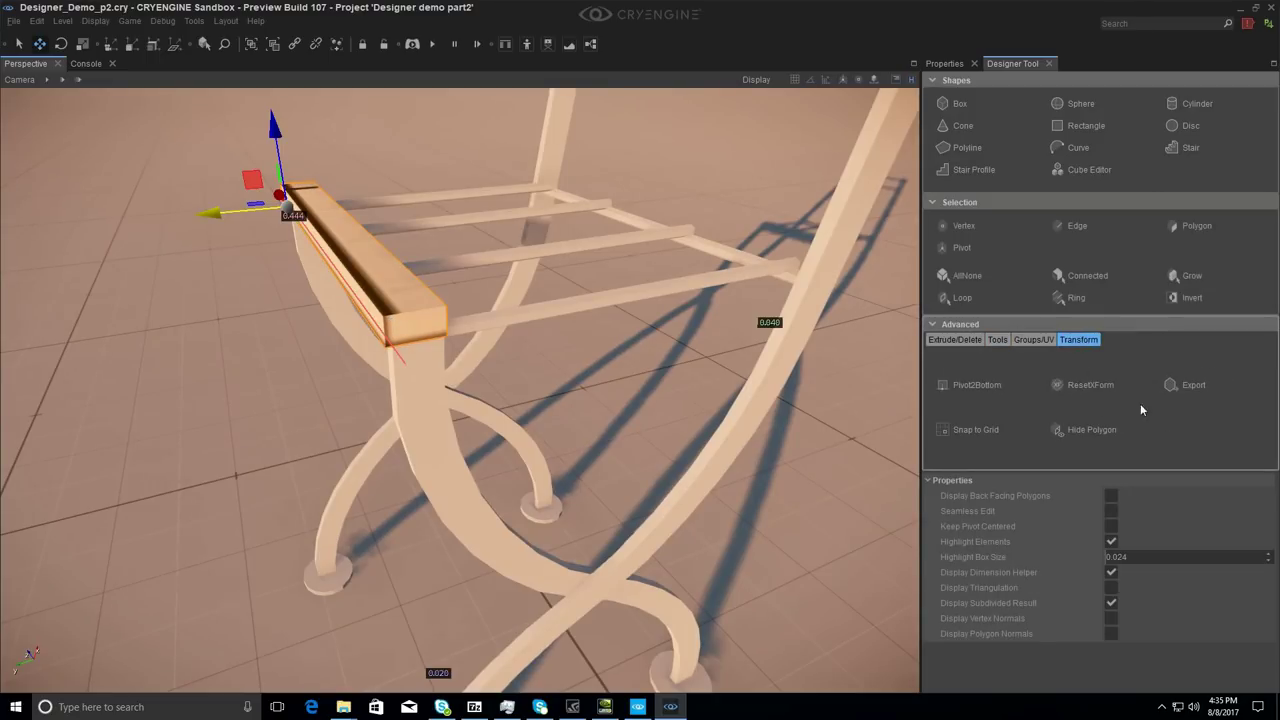
pyautogui.click(1084, 386)
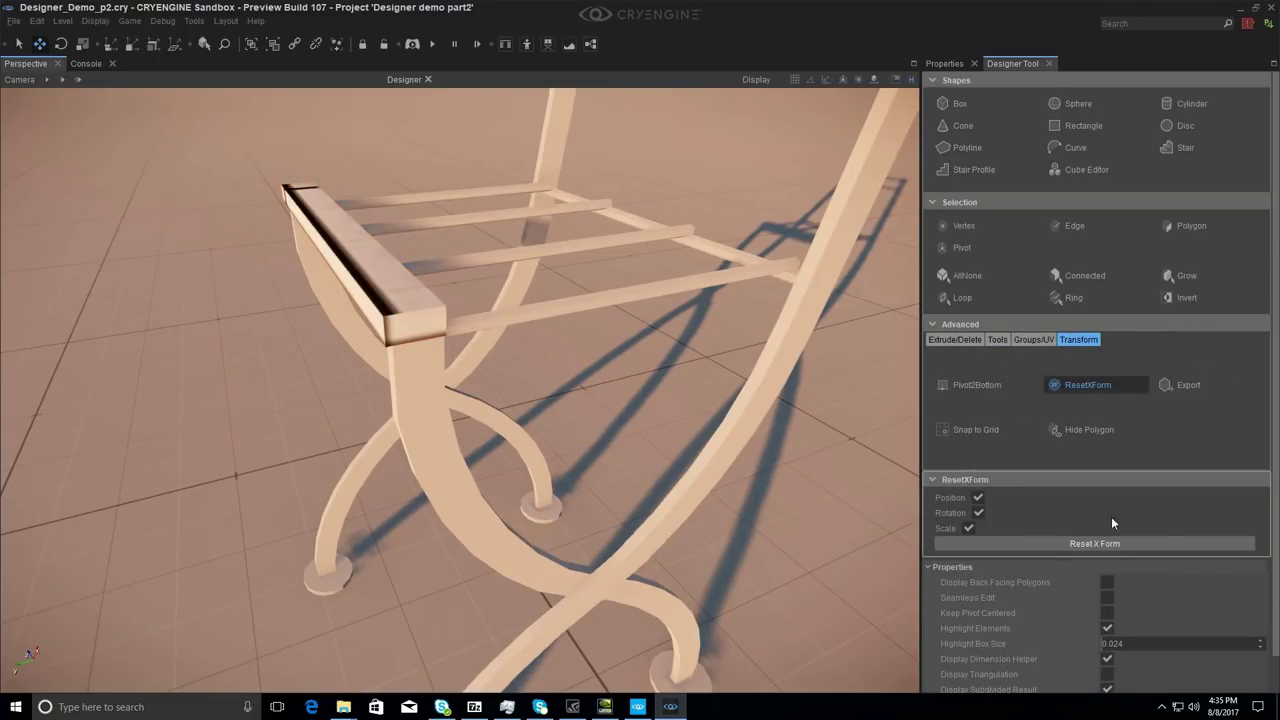
pyautogui.click(1100, 543)
# Step: Select the slat's long edges and bevel them to round off its profile
pyautogui.click(983, 222)
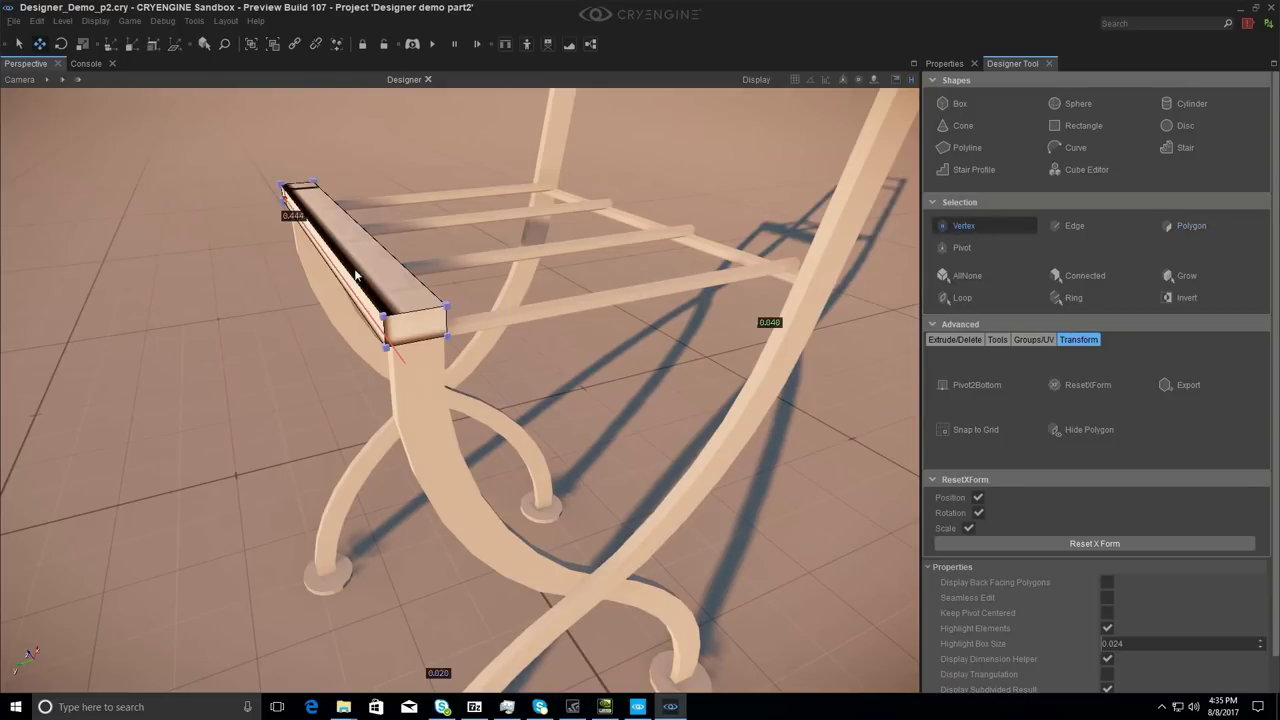
pyautogui.click(1060, 228)
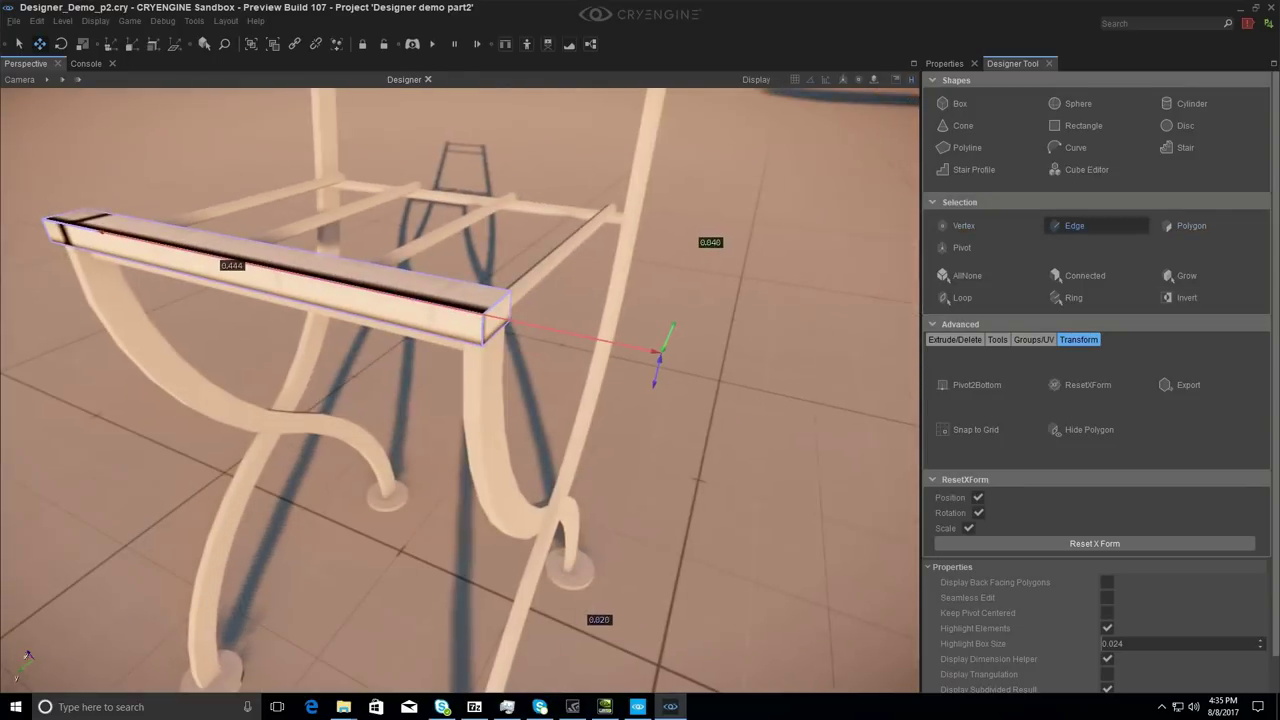
pyautogui.click(284, 447)
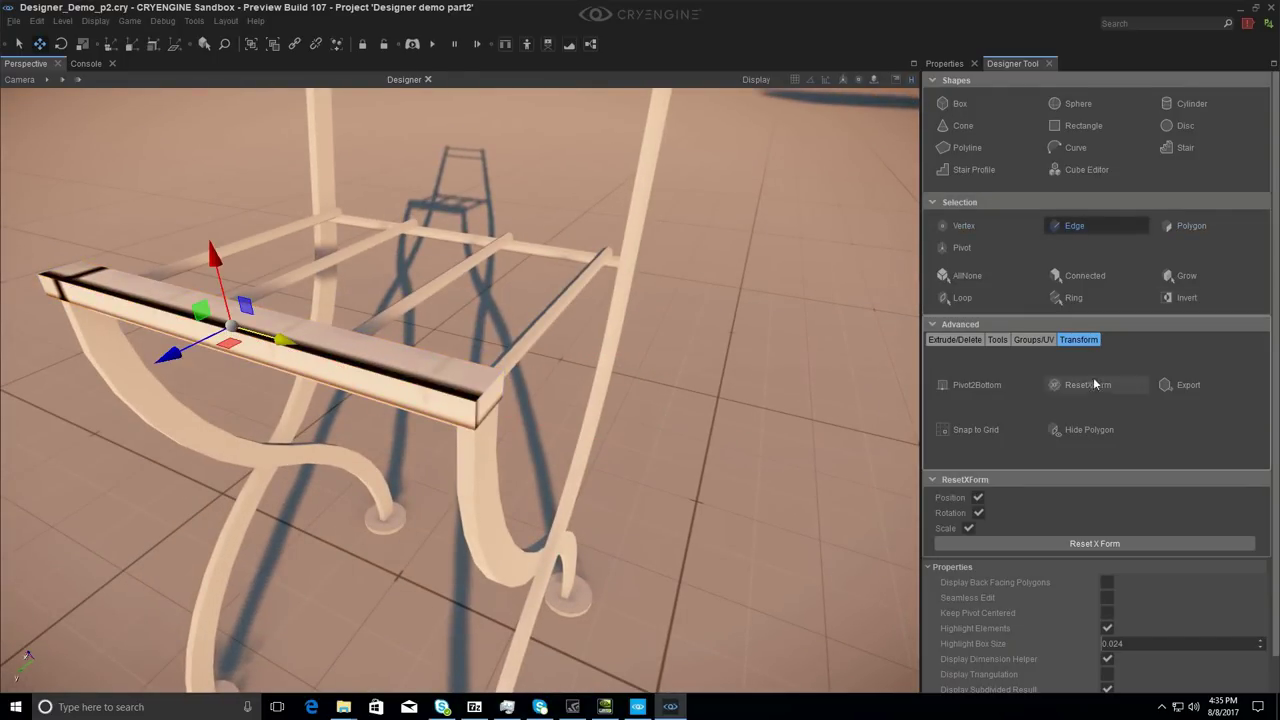
pyautogui.click(997, 340)
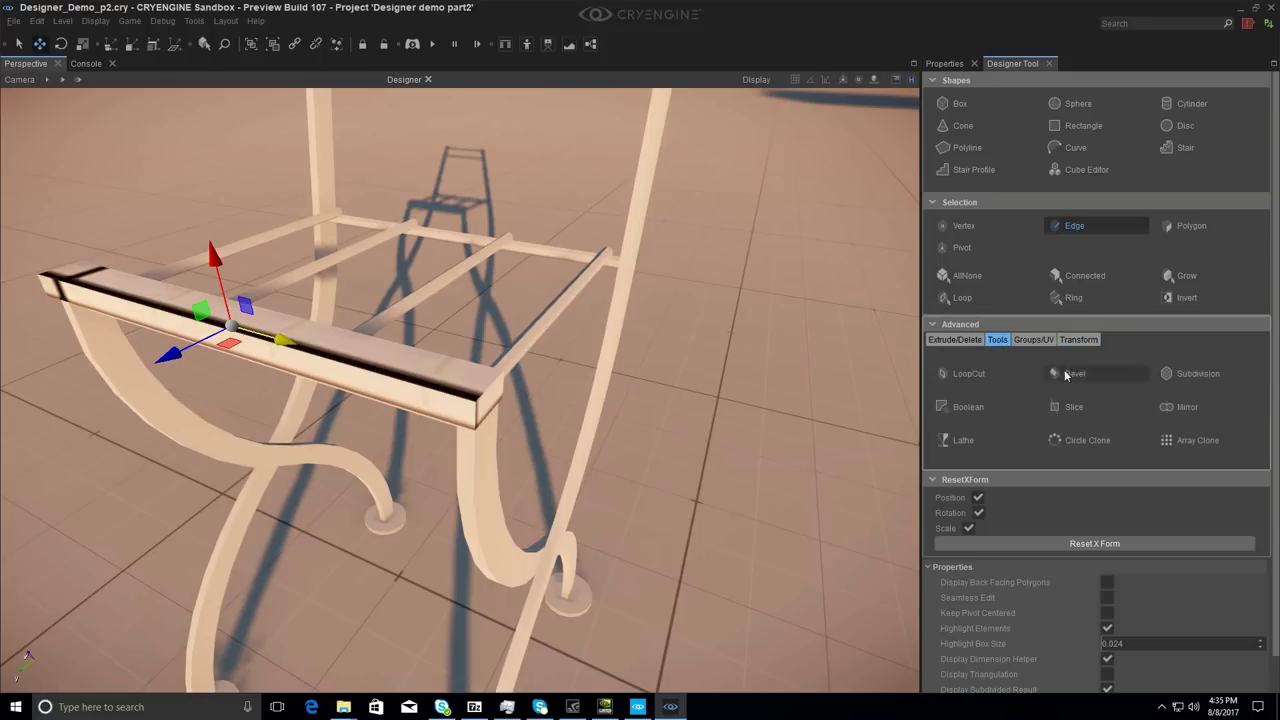
pyautogui.click(1073, 374)
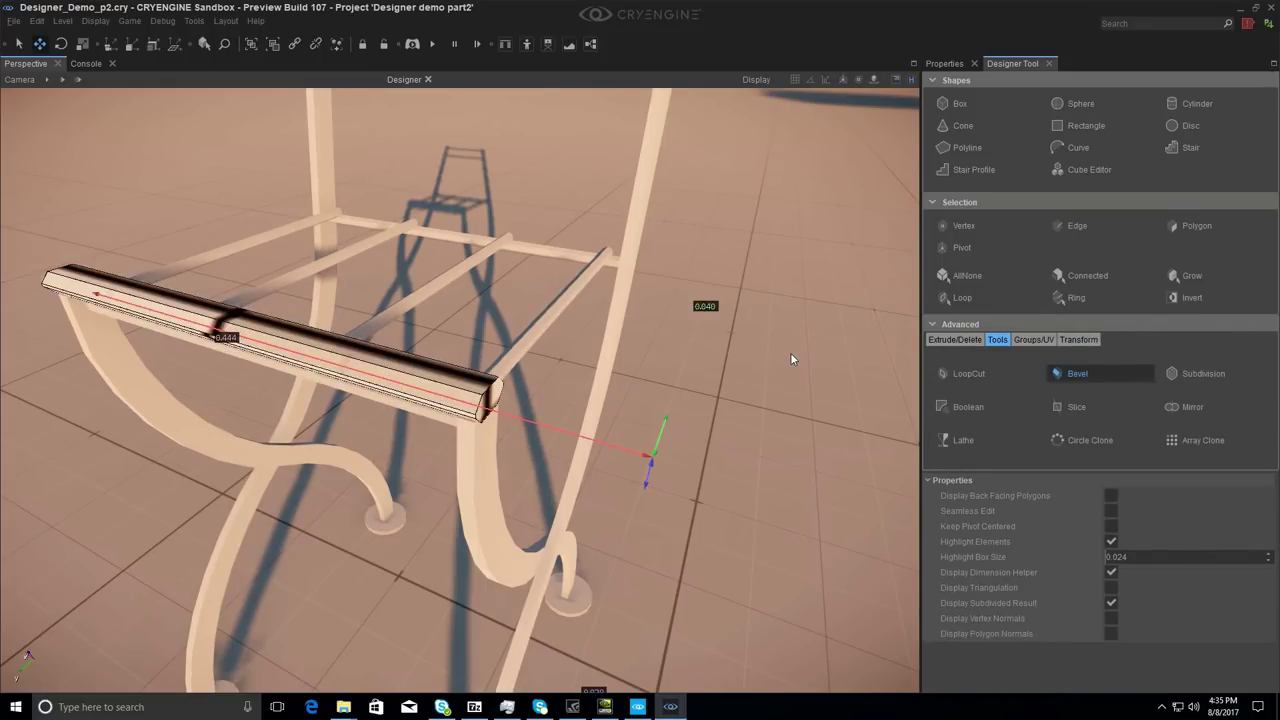
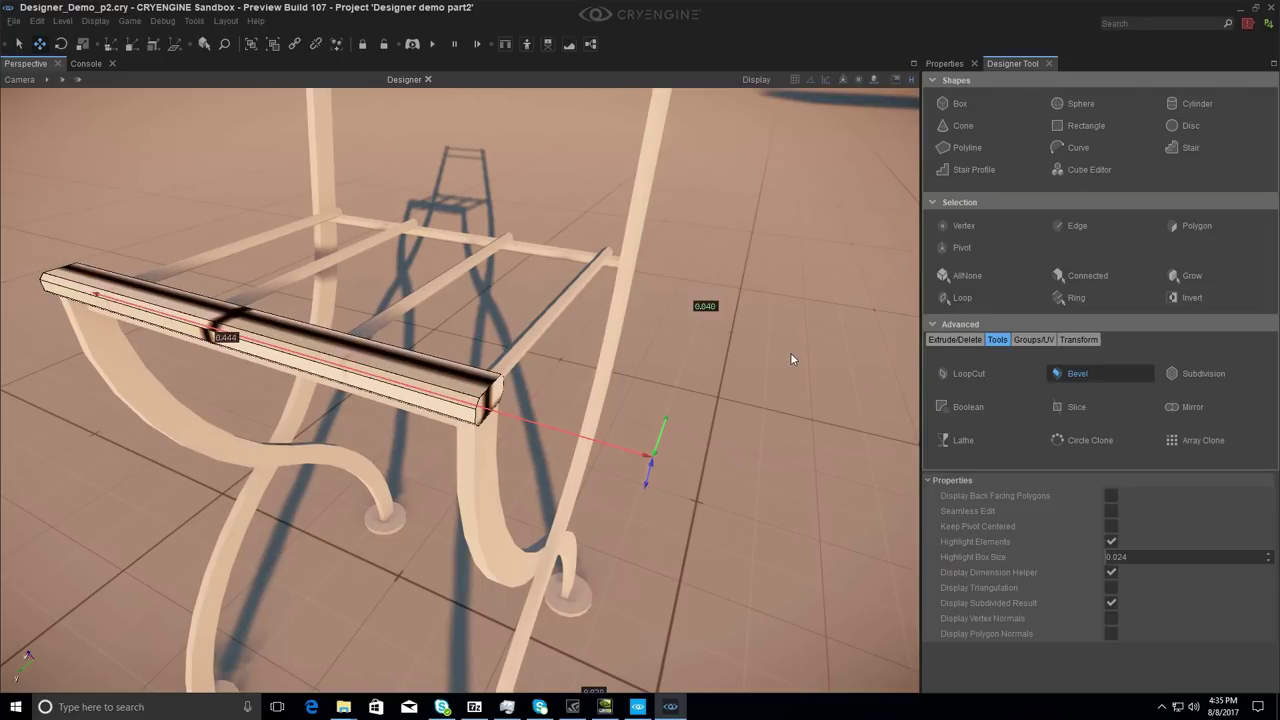
pyautogui.keyDown('alt'); pyautogui.moveTo(791, 351); pyautogui.dragTo(698, 368, button='middle'); pyautogui.keyUp('alt')
pyautogui.click(698, 374)
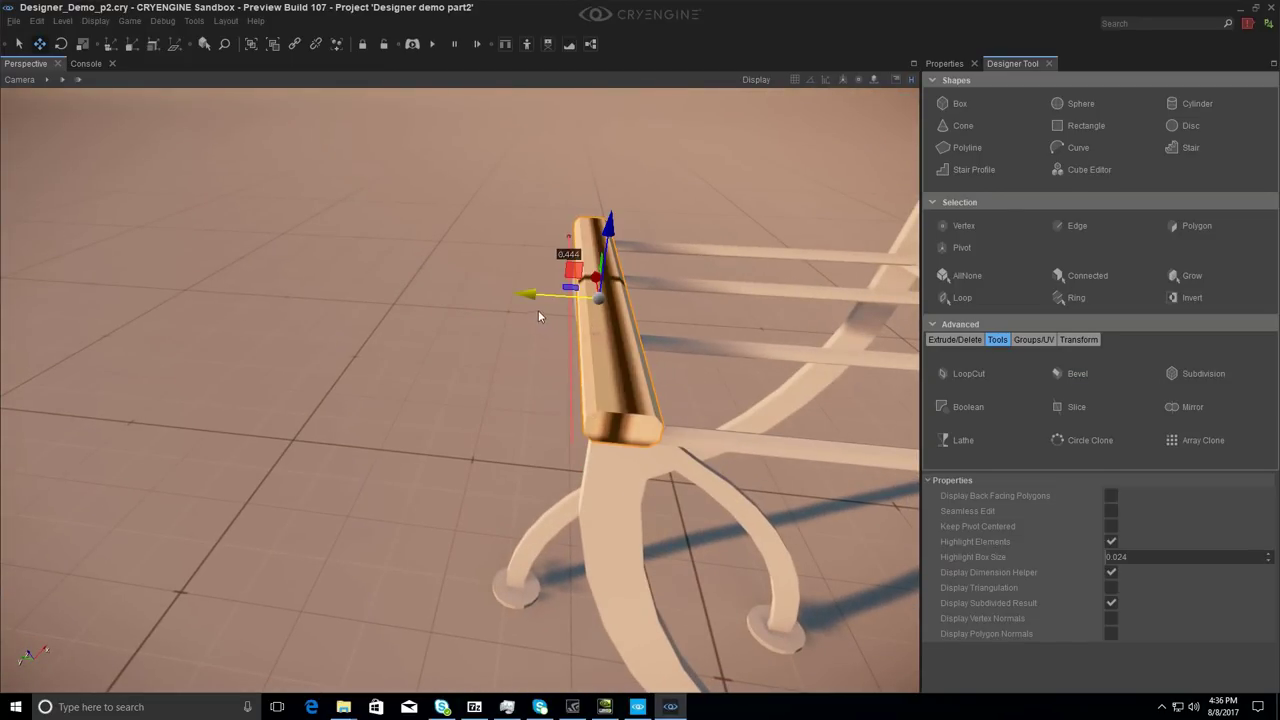
# Step: Clone the beveled slat repeatedly toward the backrest until seven evenly spaced slats cover the seat
pyautogui.keyDown('shift'); pyautogui.moveTo(600, 290); pyautogui.dragTo(651, 307); pyautogui.keyUp('shift')
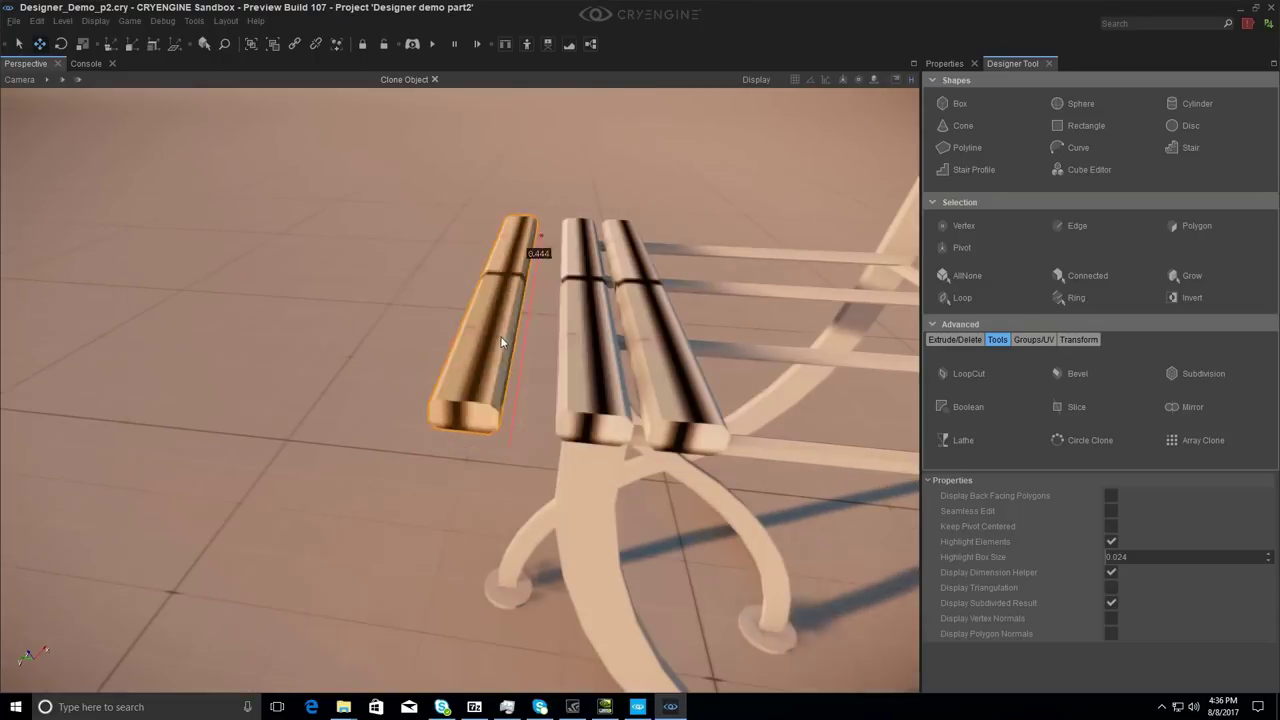
pyautogui.moveTo(560, 343)
pyautogui.keyDown('shift'); pyautogui.mouseDown()
pyautogui.moveTo(712, 338)
pyautogui.moveTo(692, 337)
pyautogui.mouseUp(); pyautogui.keyUp('shift')
pyautogui.click(692, 337)
pyautogui.hotkey('ctrl', 'd')
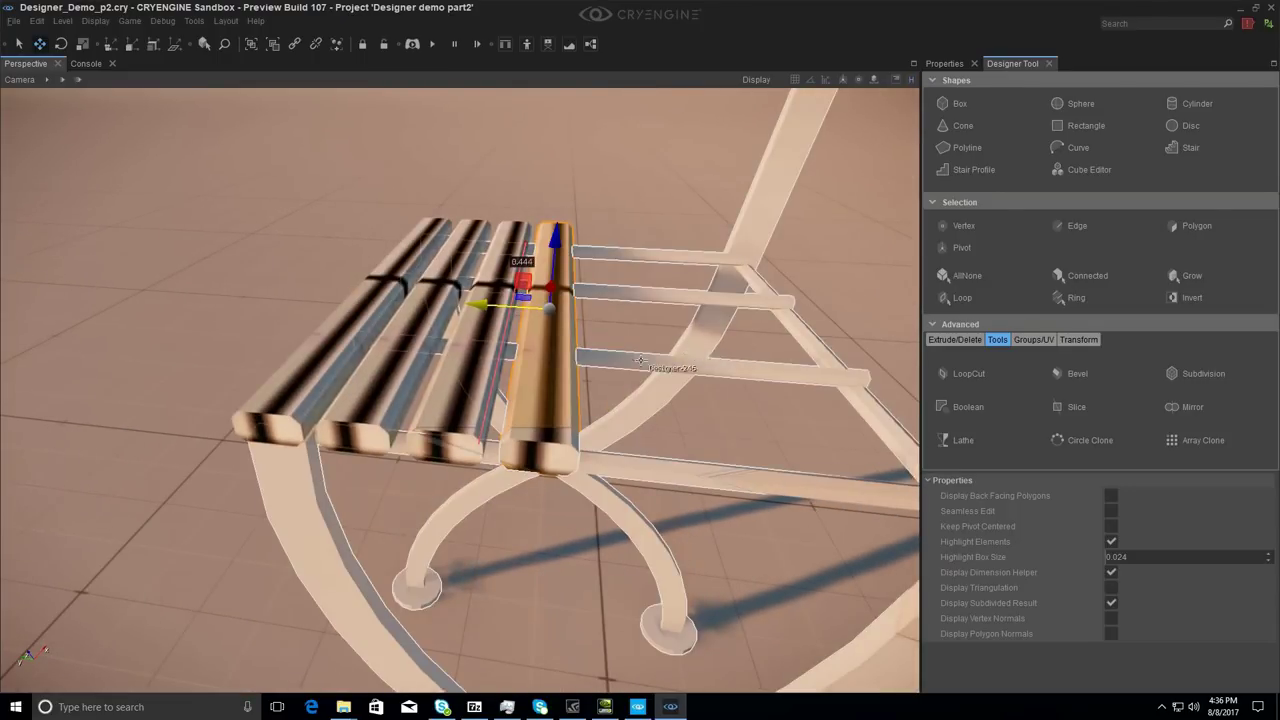
pyautogui.keyDown('shift'); pyautogui.moveTo(540, 355); pyautogui.dragTo(670, 366); pyautogui.keyUp('shift')
pyautogui.hotkey('ctrl', 'd')
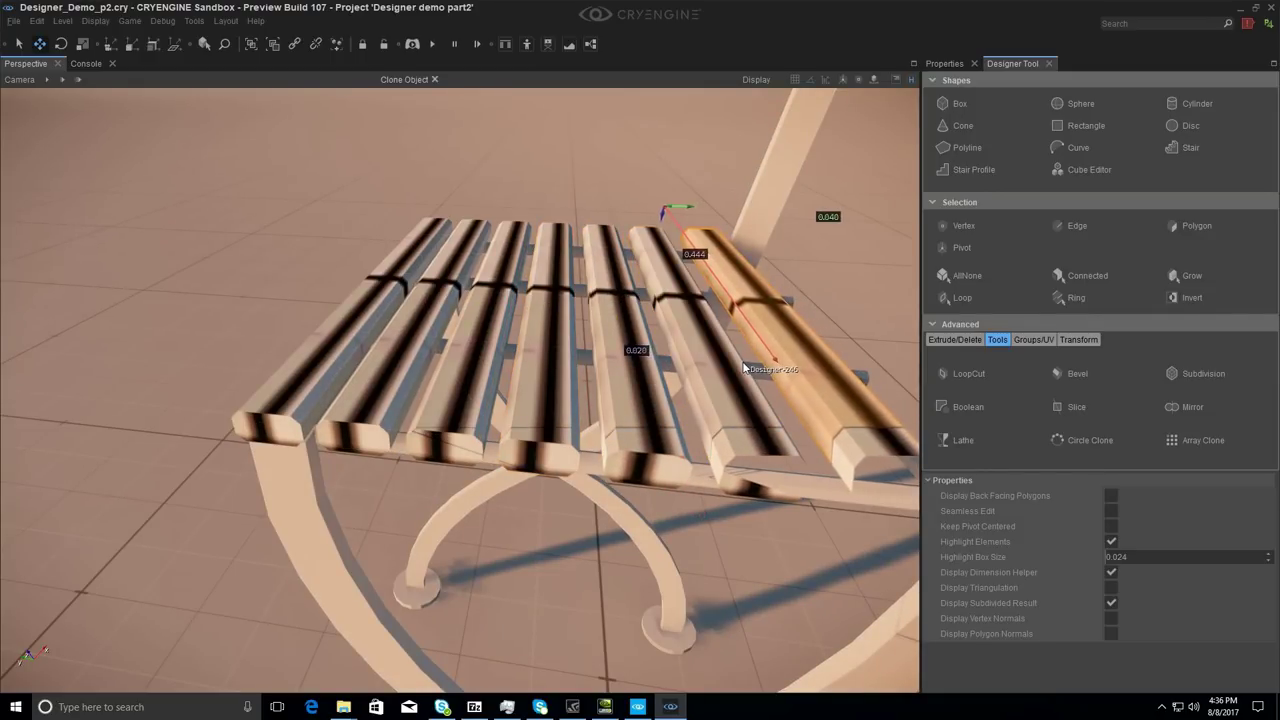
pyautogui.click(766, 367)
pyautogui.moveTo(766, 367); pyautogui.dragTo(700, 300, button='middle')
pyautogui.moveTo(760, 367); pyautogui.dragTo(712, 366, button='right')
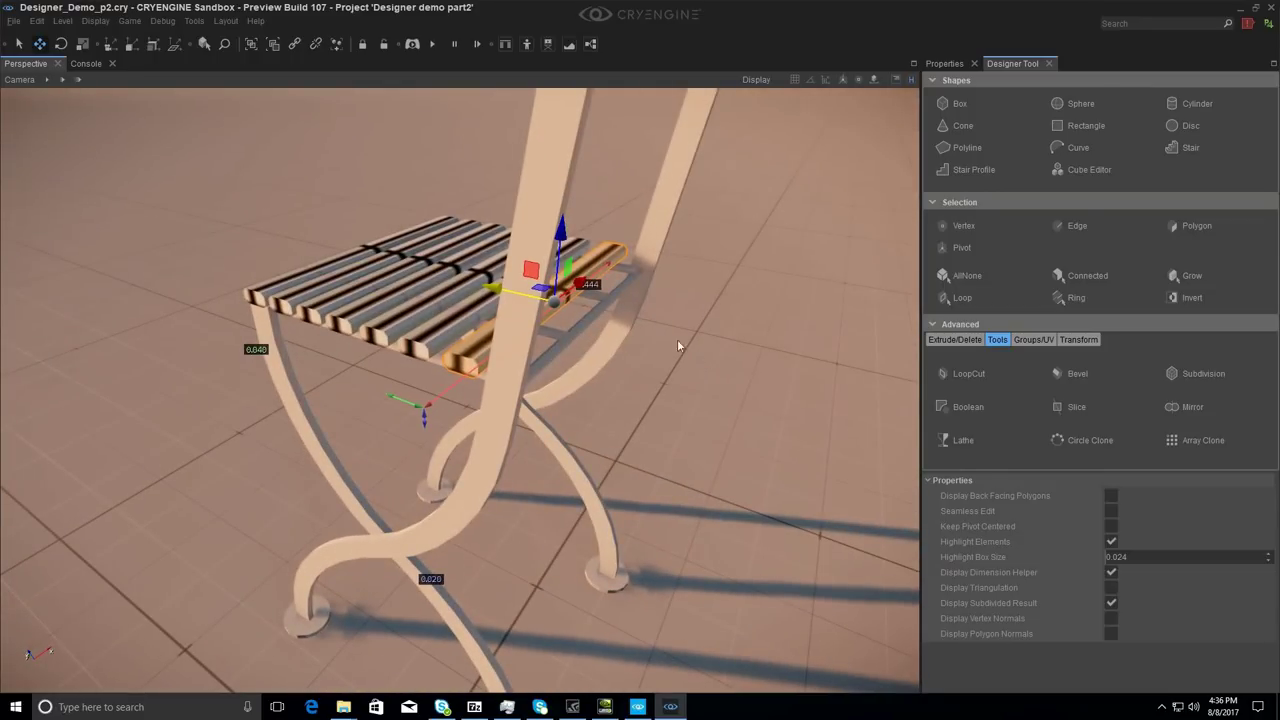
# Step: Clone the rearmost seat slat and rotate the copy upright for the backrest
pyautogui.keyDown('shift'); pyautogui.moveTo(666, 335); pyautogui.dragTo(589, 310); pyautogui.keyUp('shift')
pyautogui.moveTo(592, 315); pyautogui.dragTo(613, 323, button='right')
pyautogui.press('3')
pyautogui.moveTo(398, 268)
pyautogui.mouseDown()
pyautogui.moveTo(382, 291)
pyautogui.moveTo(402, 332)
pyautogui.mouseUp()
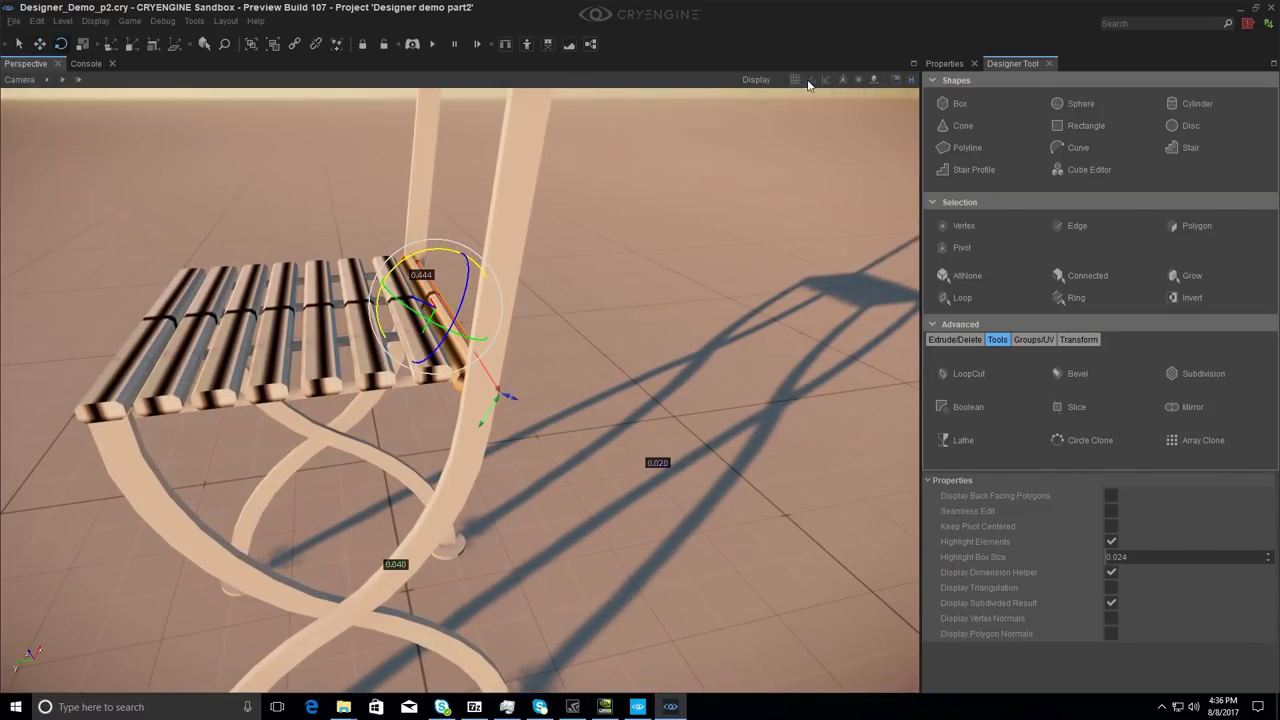
pyautogui.moveTo(421, 250); pyautogui.dragTo(428, 252)
# Step: Raise the upright slat to the backrest crossbars and adjust its tilt to follow the posts
pyautogui.press('2')
pyautogui.moveTo(430, 364); pyautogui.dragTo(450, 234)
pyautogui.moveTo(450, 236); pyautogui.dragTo(446, 252, button='right')
pyautogui.press('2')
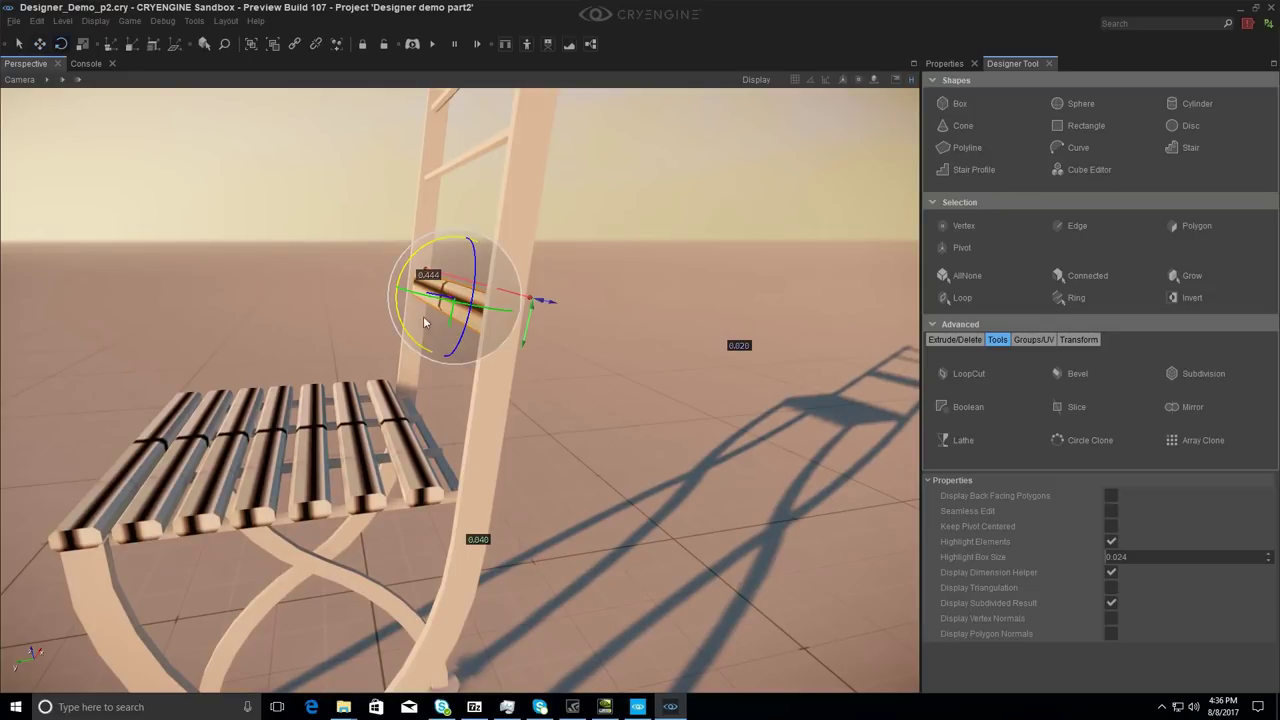
pyautogui.moveTo(417, 311); pyautogui.dragTo(428, 188)
pyautogui.press('1')
# Step: Scale the backrest slat lengthwise to about 0.49 so it spans both posts
pyautogui.moveTo(428, 188); pyautogui.dragTo(540, 235, button='right')
pyautogui.moveTo(158, 339); pyautogui.dragTo(266, 363, button='middle')
pyautogui.press('3')
pyautogui.moveTo(228, 353); pyautogui.dragTo(226, 355)
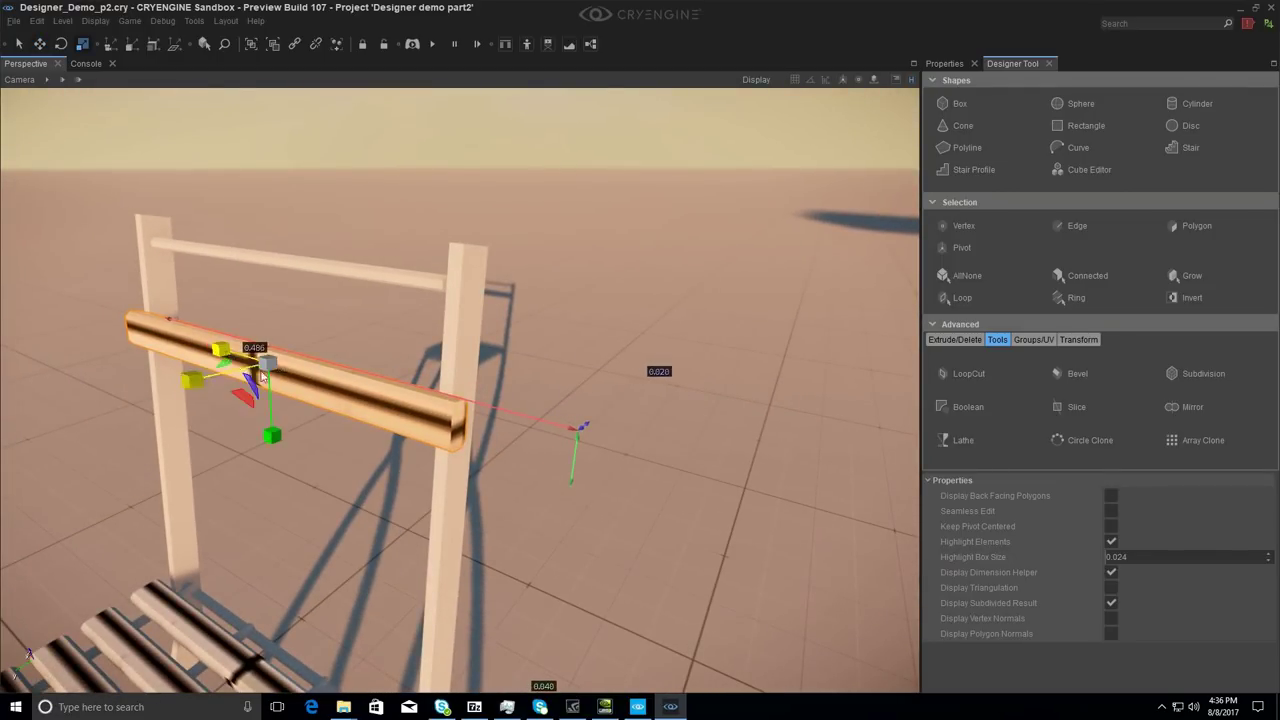
pyautogui.moveTo(226, 356); pyautogui.dragTo(254, 372, button='right')
# Step: Position the backrest slat flush against the front faces of the two backrest posts
pyautogui.press('1')
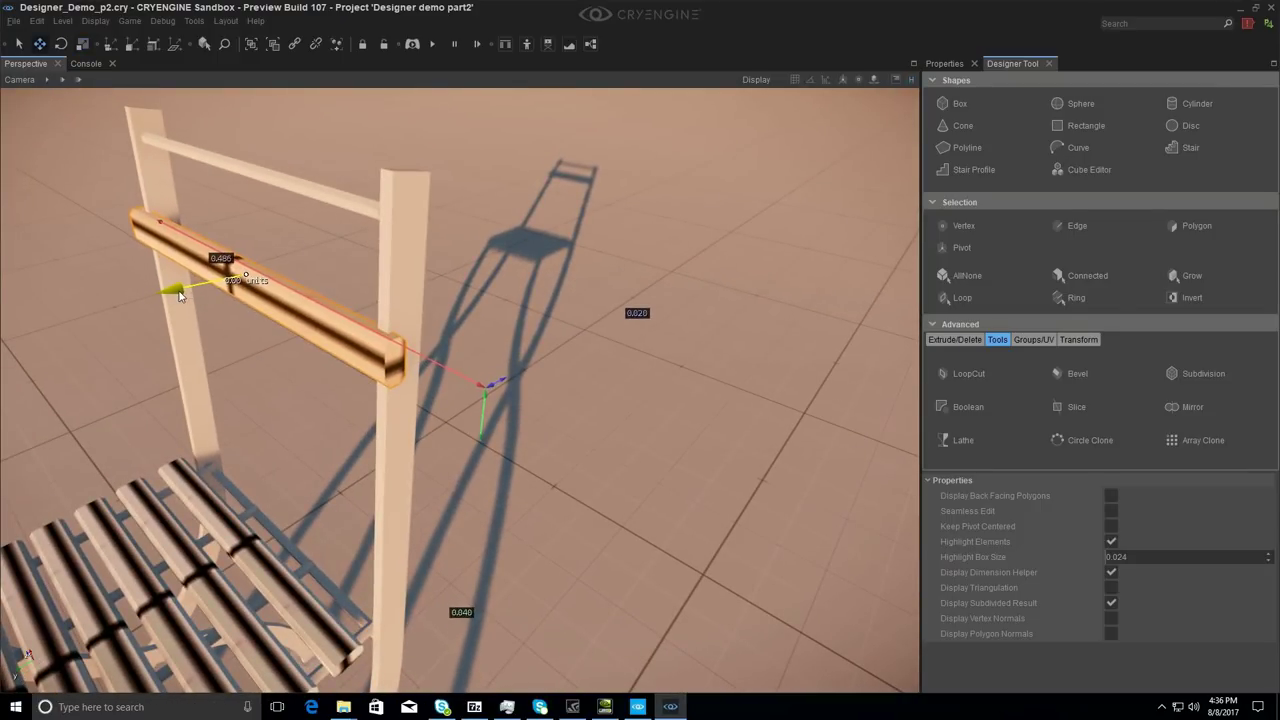
pyautogui.moveTo(178, 298); pyautogui.dragTo(183, 296)
pyautogui.moveTo(183, 296); pyautogui.dragTo(120, 215, button='right')
pyautogui.moveTo(183, 296); pyautogui.dragTo(246, 366, button='middle')
pyautogui.press('2')
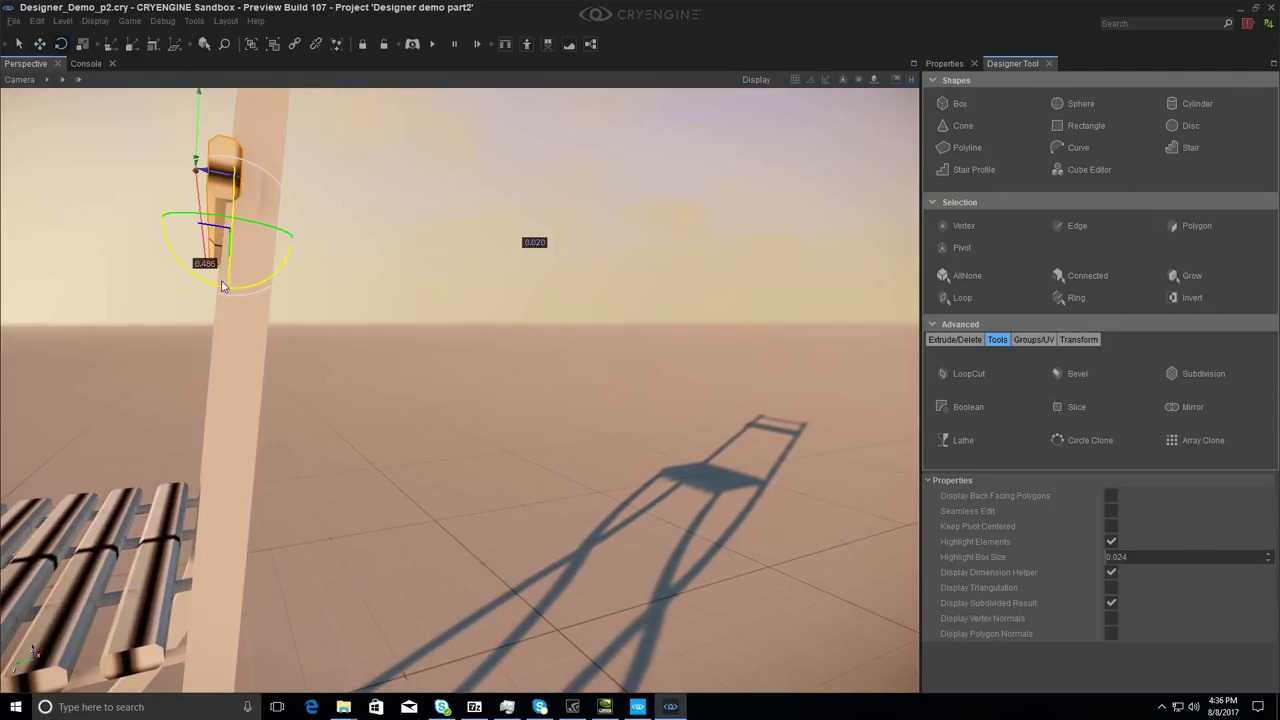
pyautogui.press('1')
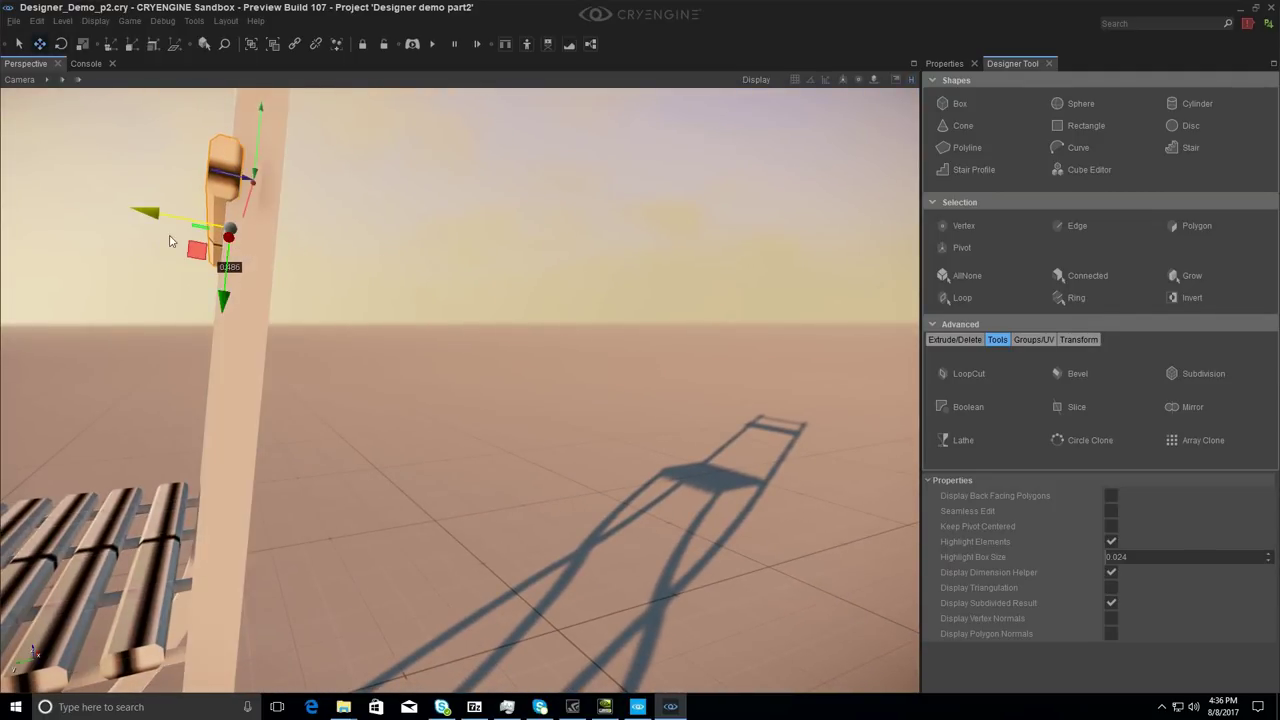
pyautogui.moveTo(155, 219); pyautogui.dragTo(144, 218)
pyautogui.hotkey('ctrl', 'z')
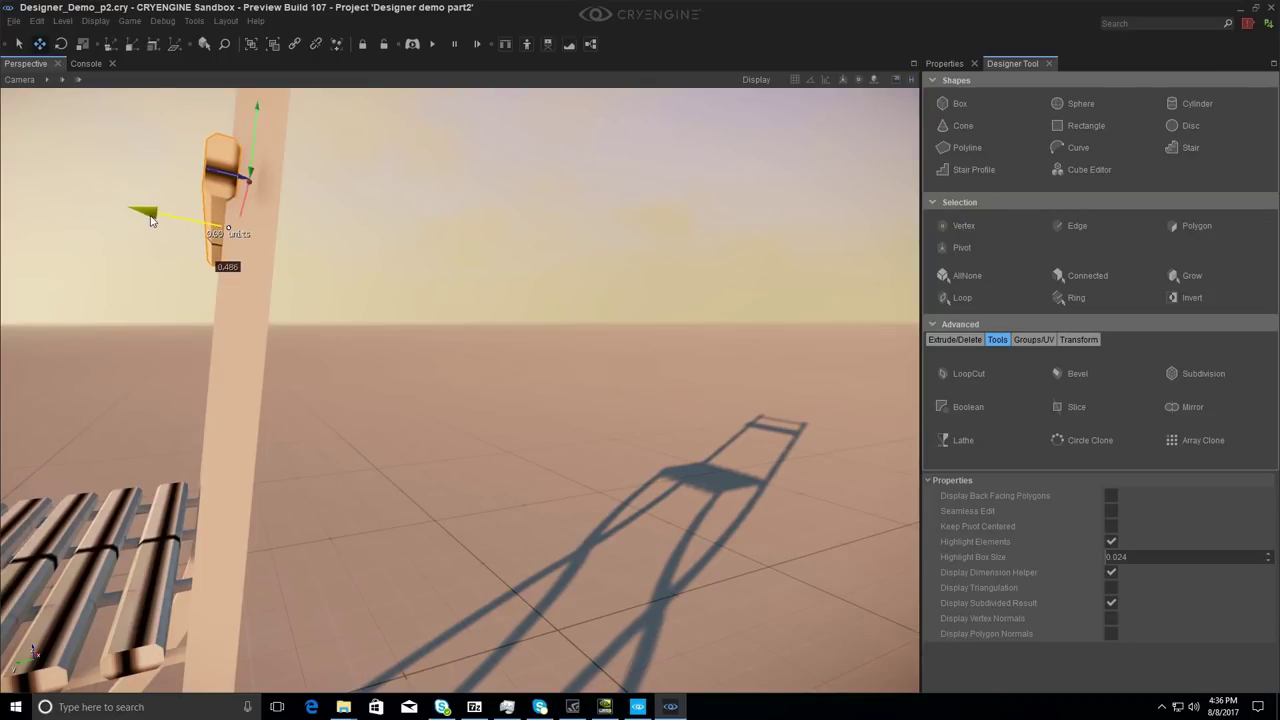
pyautogui.moveTo(209, 314); pyautogui.dragTo(228, 334, button='middle')
pyautogui.moveTo(242, 337); pyautogui.dragTo(238, 337)
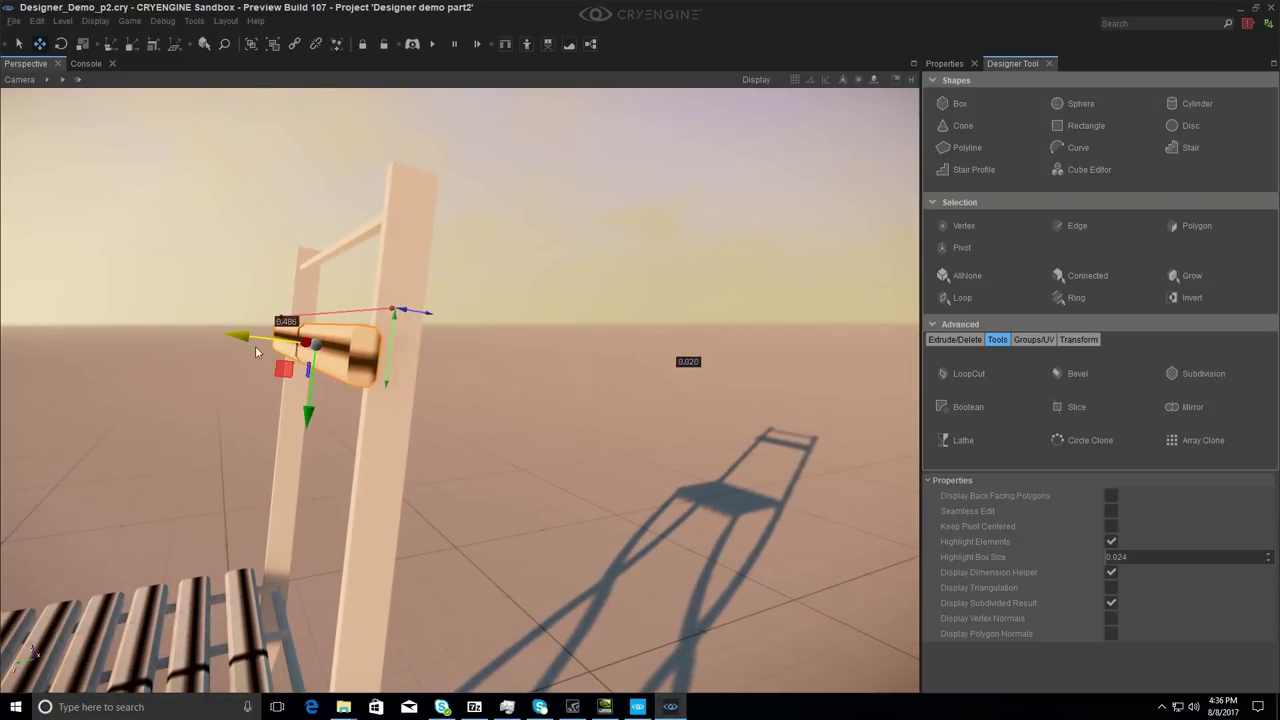
# Step: Clone the backrest slat twice along the posts to form three spaced backrest slats
pyautogui.keyDown('shift'); pyautogui.moveTo(307, 416); pyautogui.dragTo(313, 373); pyautogui.keyUp('shift')
pyautogui.keyDown('shift'); pyautogui.moveTo(331, 306); pyautogui.dragTo(350, 262); pyautogui.keyUp('shift')
pyautogui.press('a')
pyautogui.moveTo(345, 424); pyautogui.dragTo(319, 446, button='right')
pyautogui.moveTo(319, 446); pyautogui.dragTo(342, 397, button='middle')
pyautogui.click(342, 397)
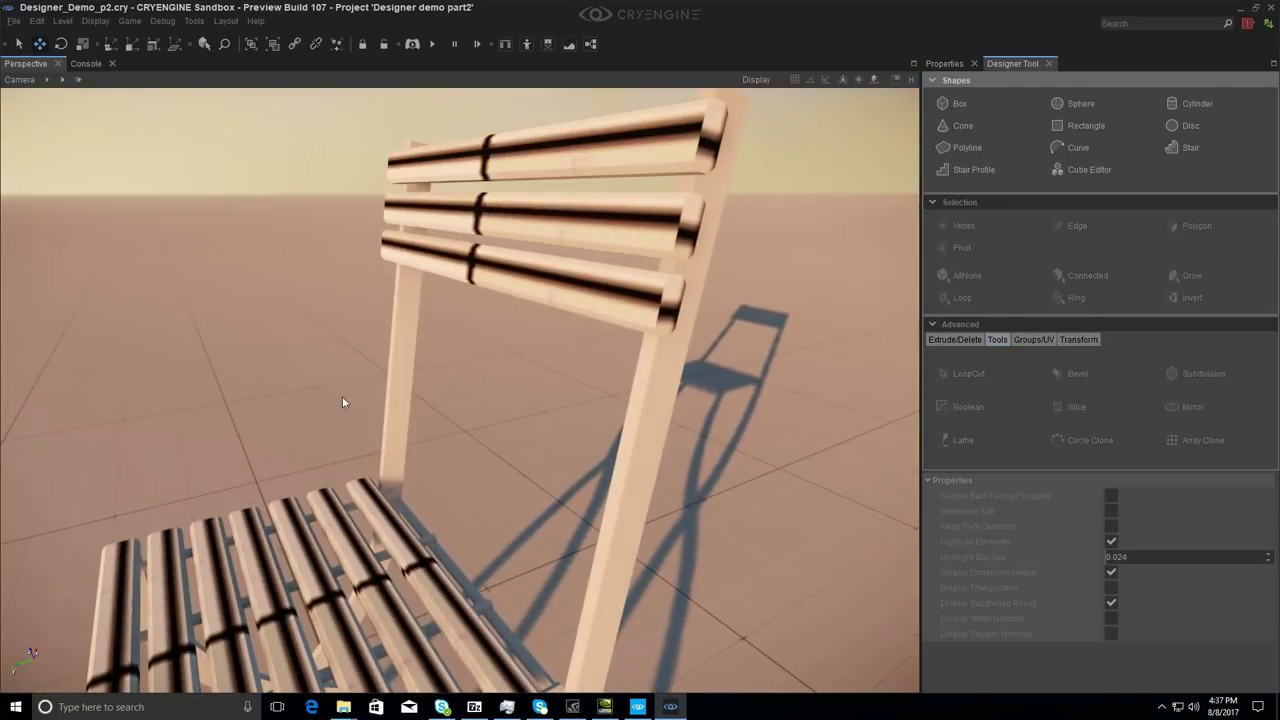
# Step: Merge the three backrest slats and seven seat slats into one object, and merge that object with the chair frame
pyautogui.click(604, 175)
pyautogui.keyDown('ctrl'); pyautogui.click(584, 240); pyautogui.keyUp('ctrl')
pyautogui.keyDown('ctrl'); pyautogui.click(564, 287); pyautogui.keyUp('ctrl')
pyautogui.moveTo(491, 366); pyautogui.dragTo(427, 378, button='right')
pyautogui.press('s')
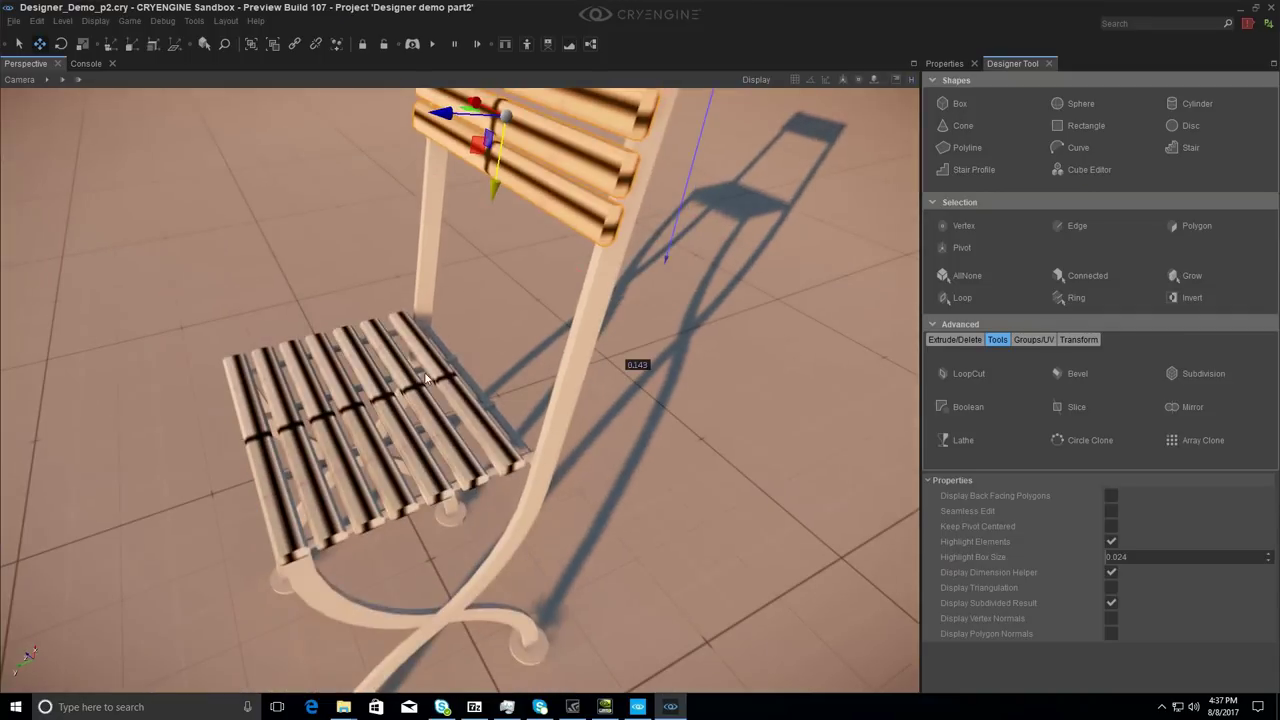
pyautogui.keyDown('ctrl'); pyautogui.click(446, 384); pyautogui.keyUp('ctrl')
pyautogui.keyDown('ctrl'); pyautogui.click(420, 402); pyautogui.keyUp('ctrl')
pyautogui.keyDown('ctrl'); pyautogui.click(390, 423); pyautogui.keyUp('ctrl')
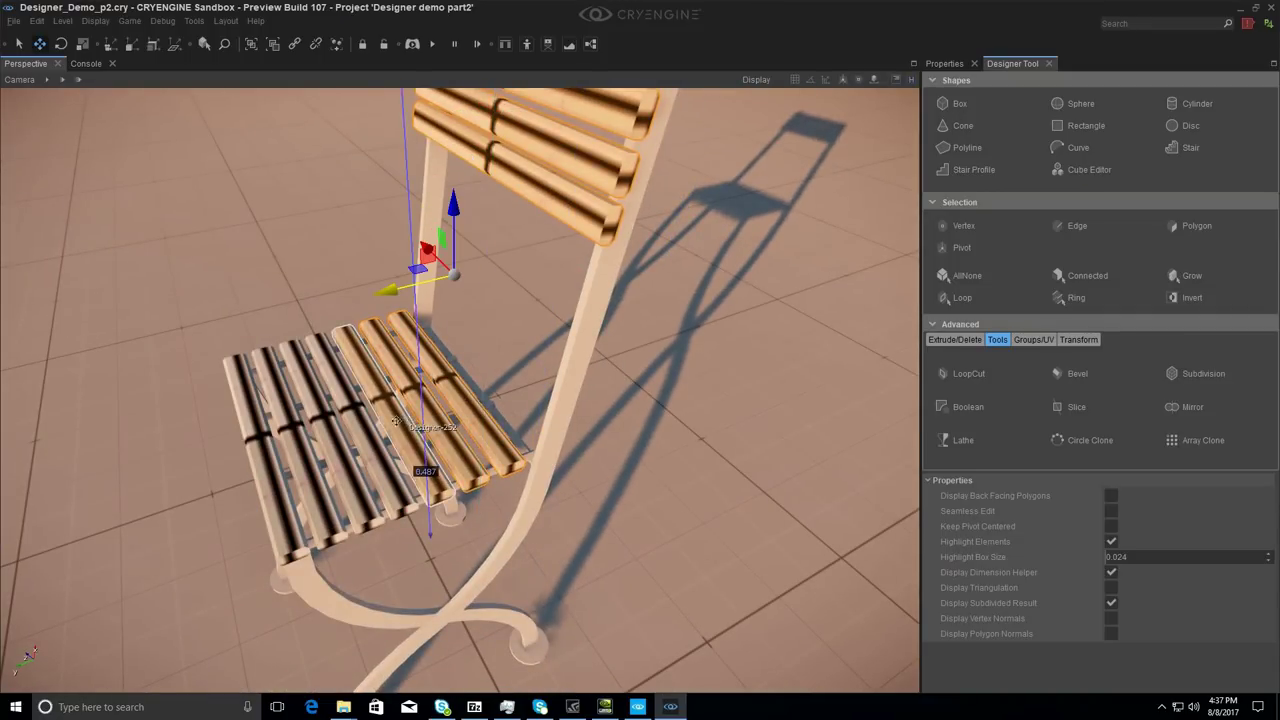
pyautogui.keyDown('ctrl'); pyautogui.click(360, 430); pyautogui.keyUp('ctrl')
pyautogui.keyDown('ctrl'); pyautogui.click(330, 440); pyautogui.keyUp('ctrl')
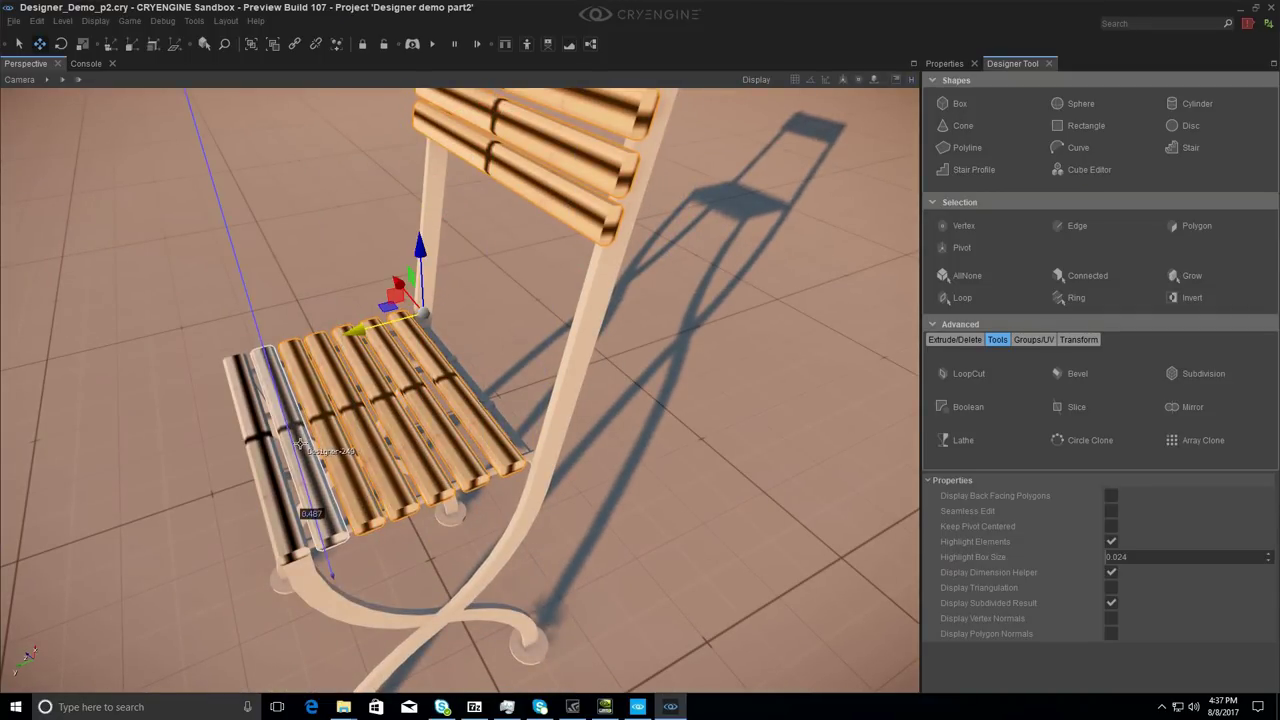
pyautogui.keyDown('ctrl'); pyautogui.click(300, 443); pyautogui.keyUp('ctrl')
pyautogui.keyDown('ctrl'); pyautogui.click(268, 445); pyautogui.keyUp('ctrl')
pyautogui.moveTo(354, 436); pyautogui.dragTo(362, 430, button='right')
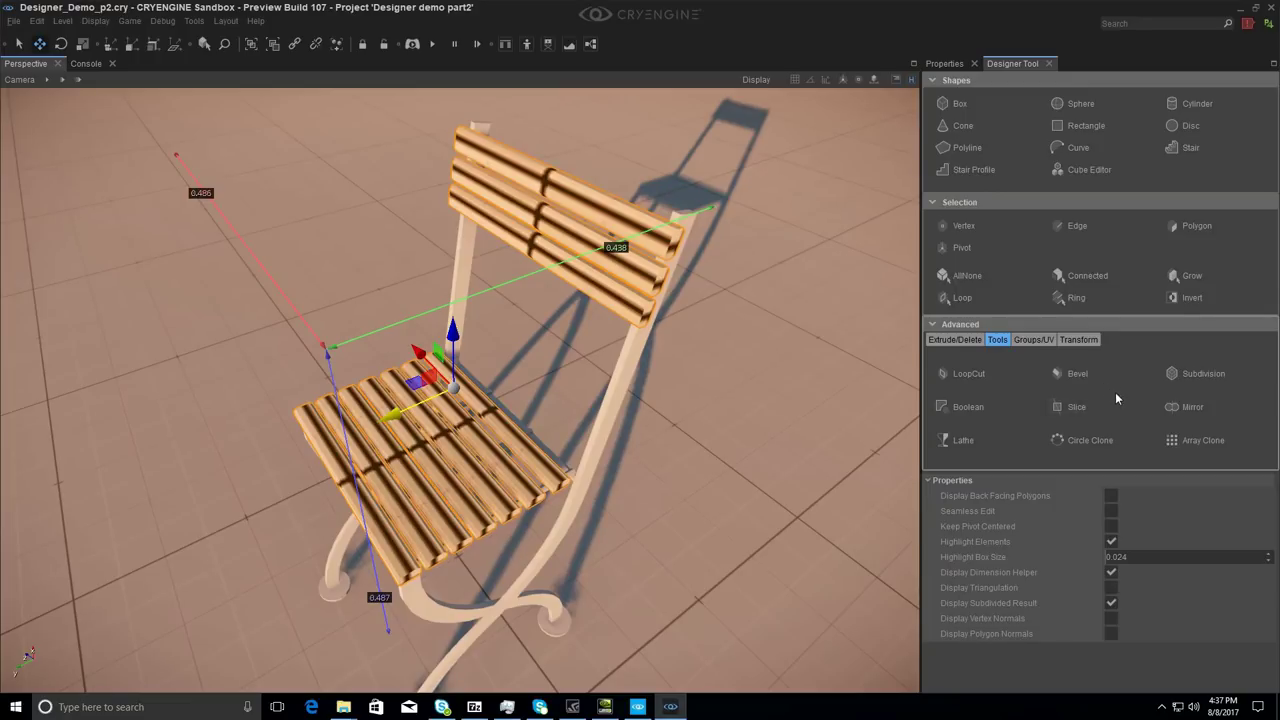
pyautogui.click(955, 339)
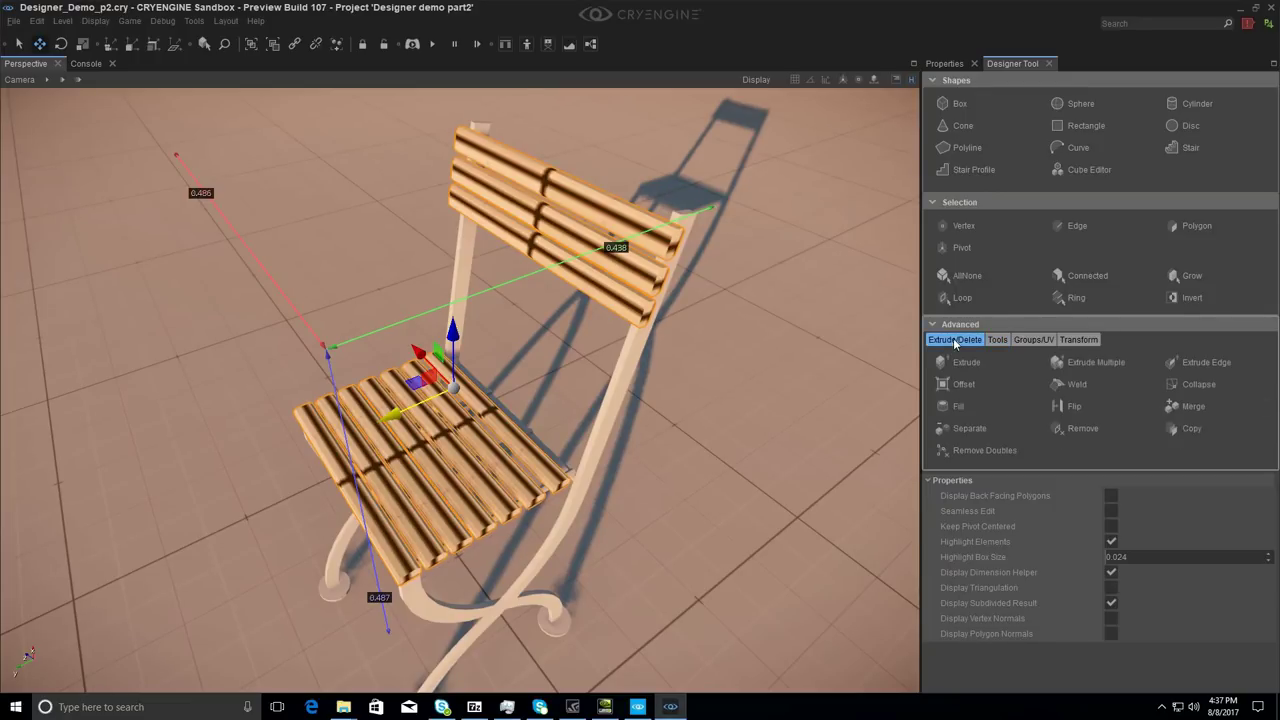
pyautogui.click(1222, 405)
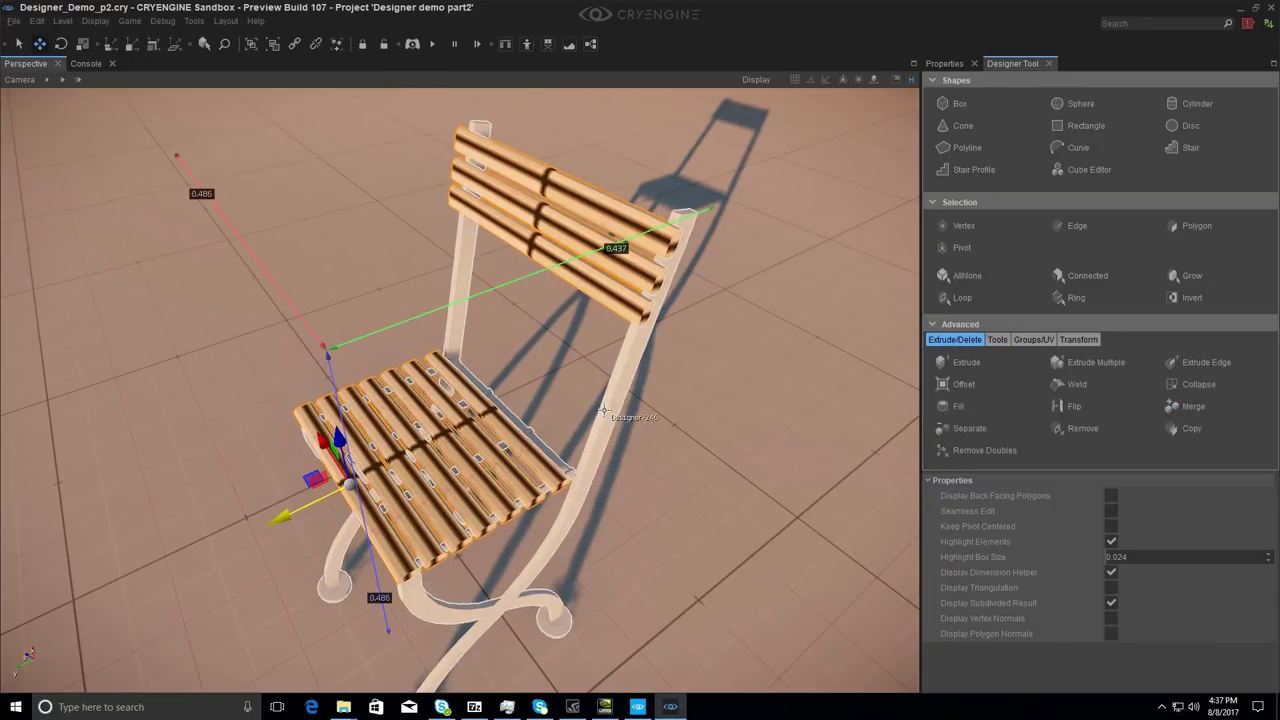
pyautogui.click(1178, 407)
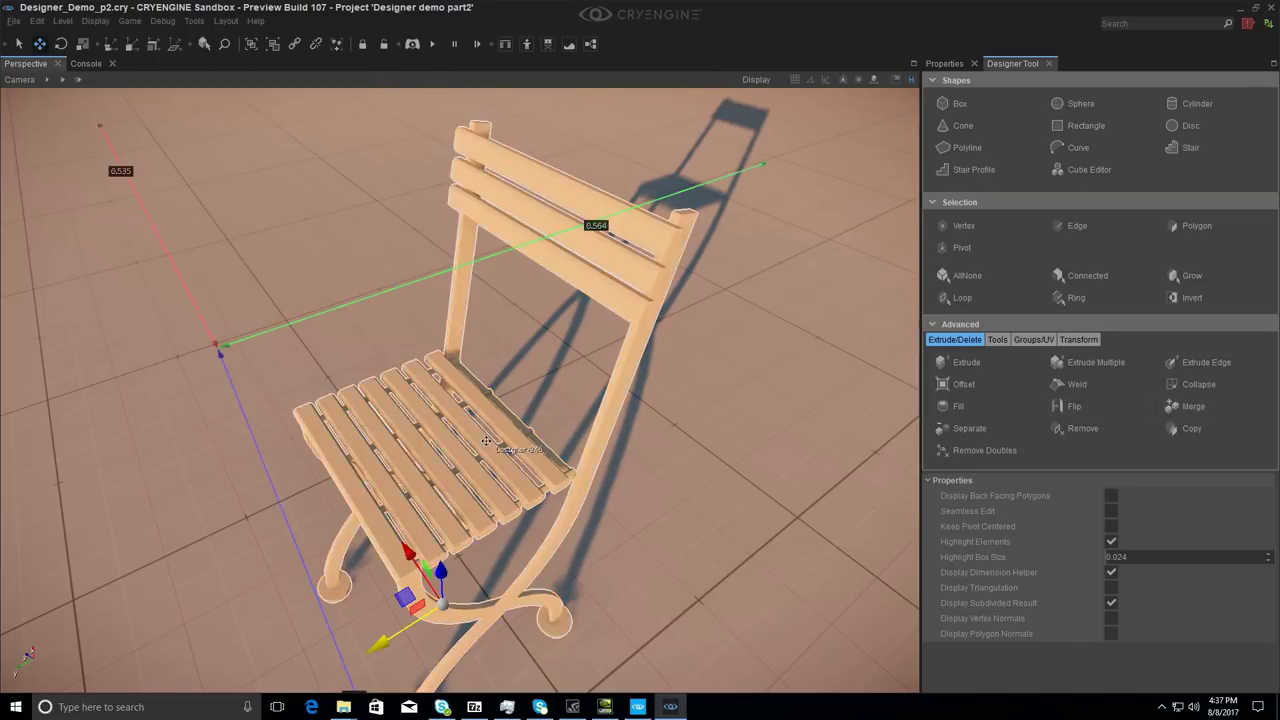
pyautogui.keyDown('alt'); pyautogui.moveTo(508, 448); pyautogui.dragTo(516, 394, button='middle'); pyautogui.keyUp('alt')
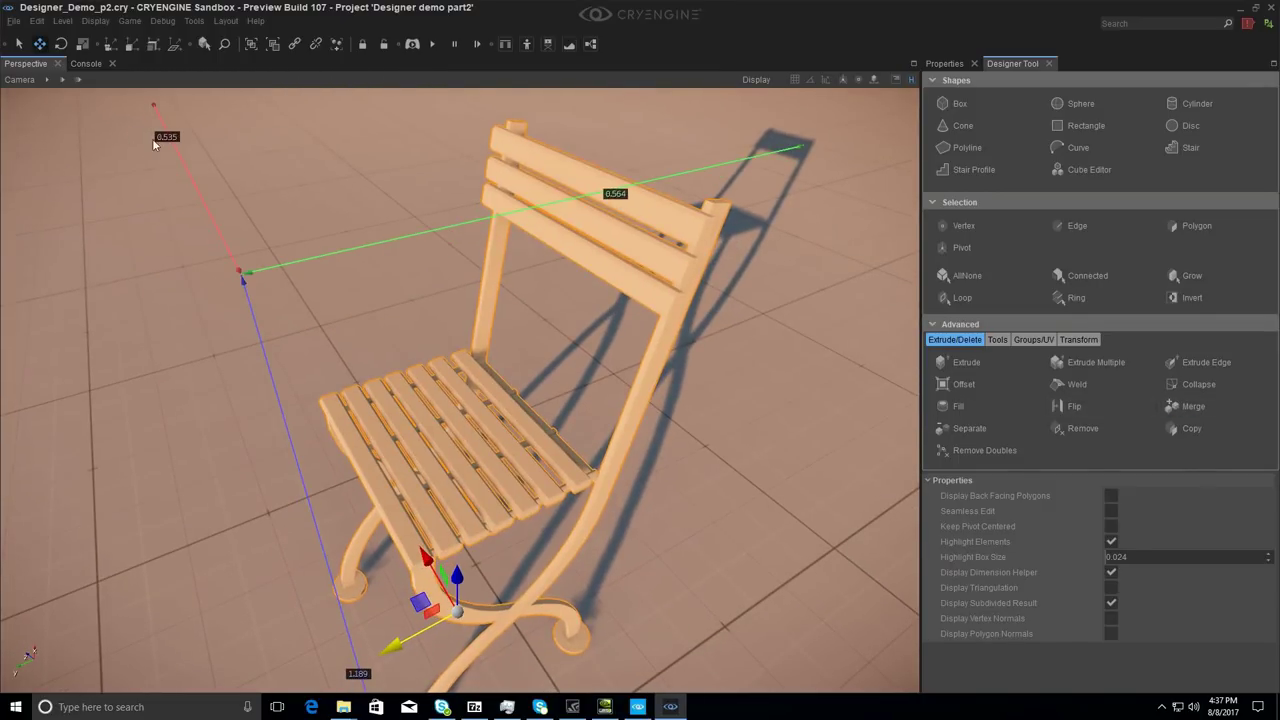
# Step: Open the Material Editor and dock it beneath the perspective viewport
pyautogui.click(198, 21)
pyautogui.click(231, 208)
pyautogui.moveTo(327, 152); pyautogui.dragTo(460, 394)
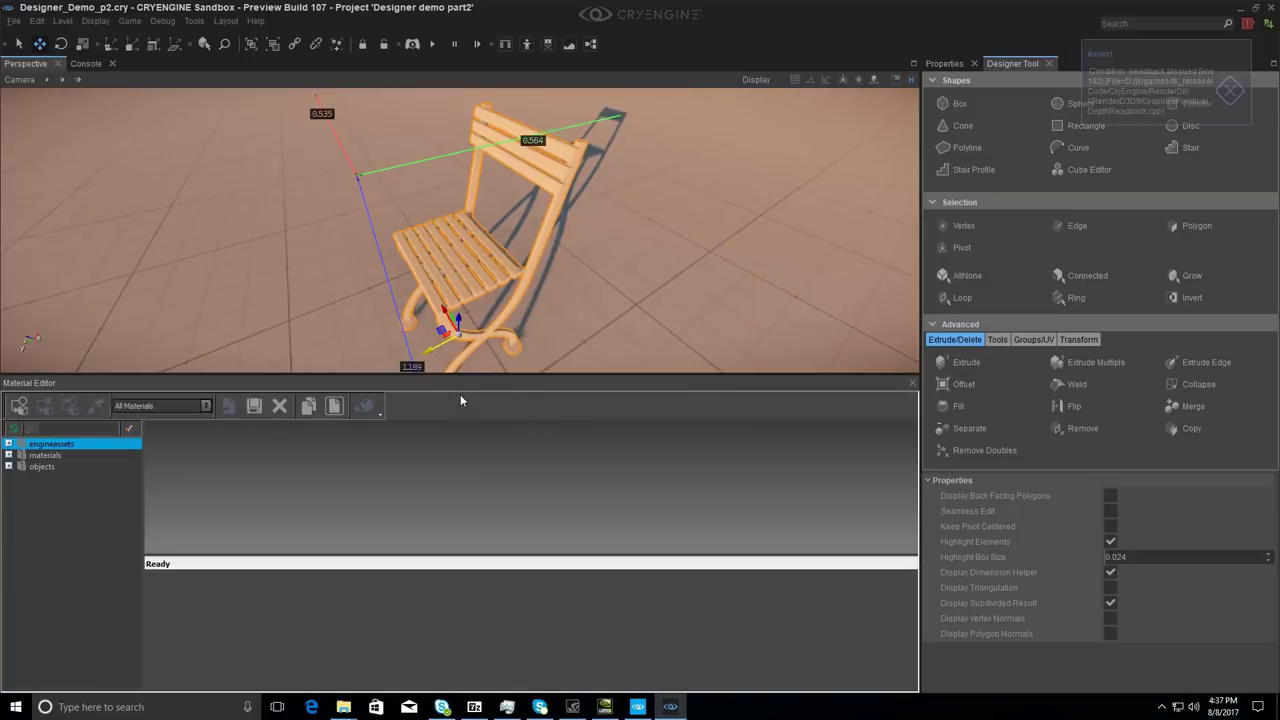
# Step: Select polygons on the backrest and seat slats and extend the selection to all polygons connected to them
pyautogui.click(1197, 226)
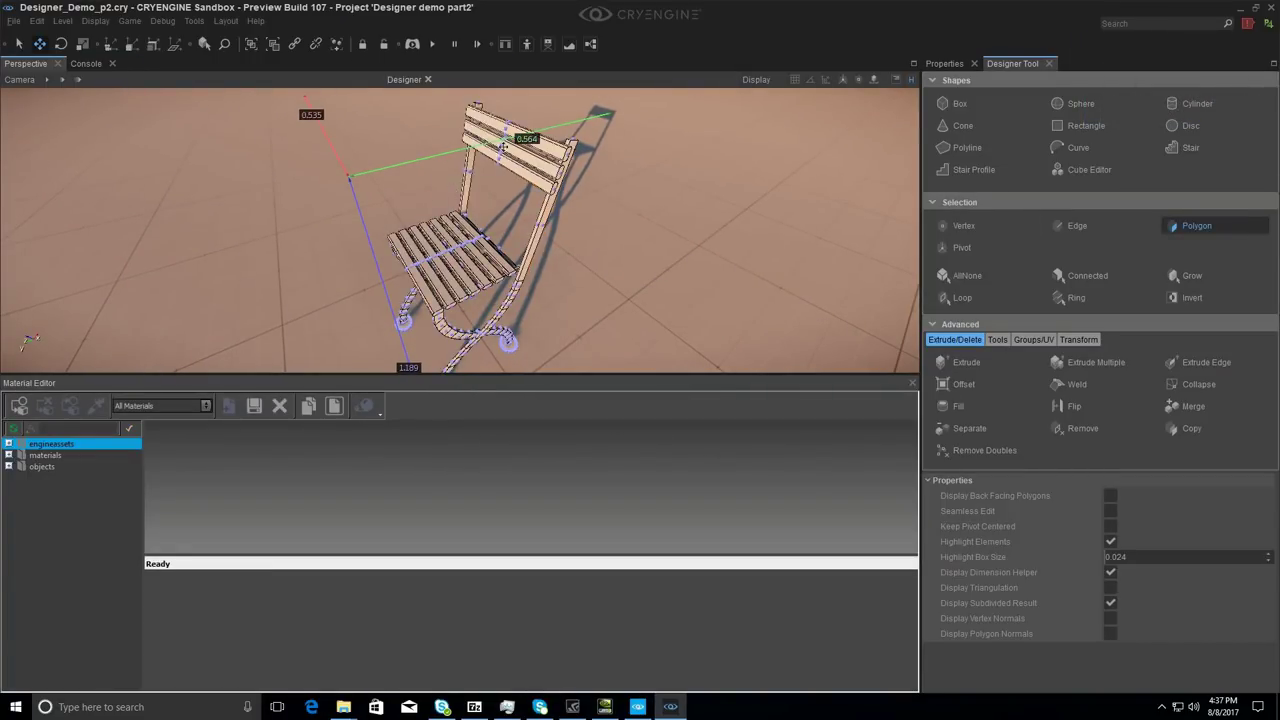
pyautogui.click(511, 132)
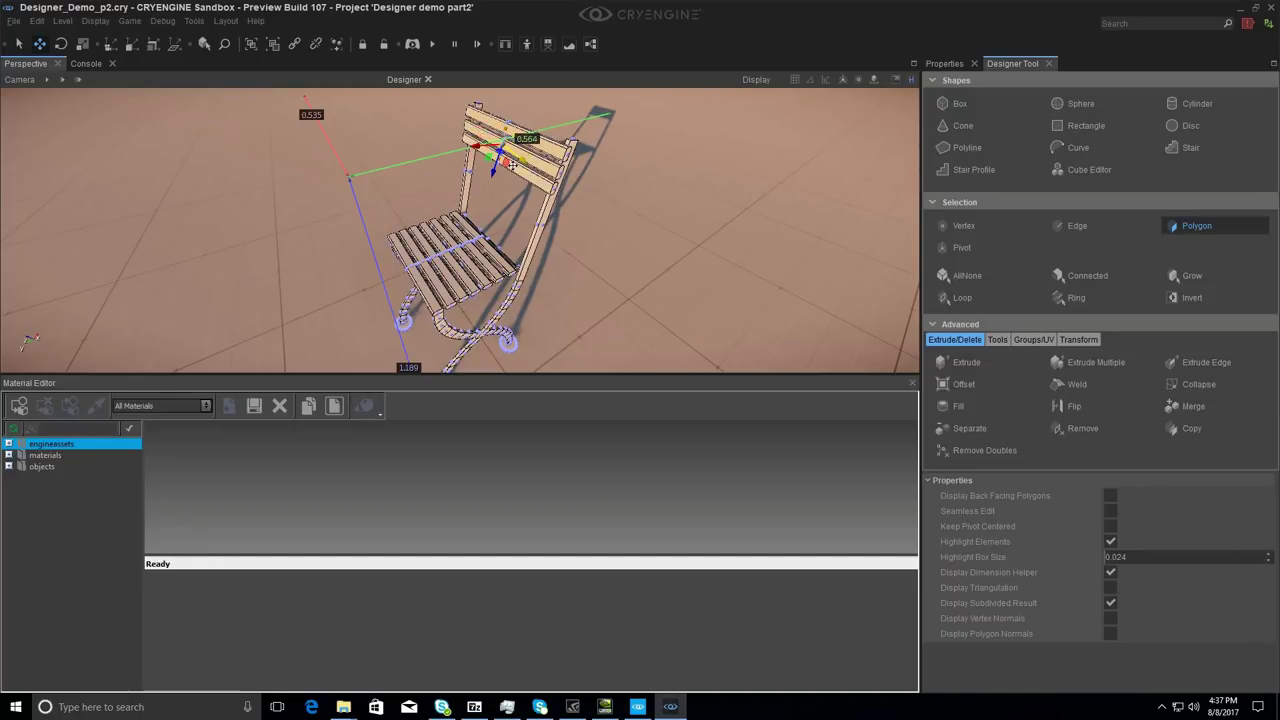
pyautogui.scroll(3, 500, 258)
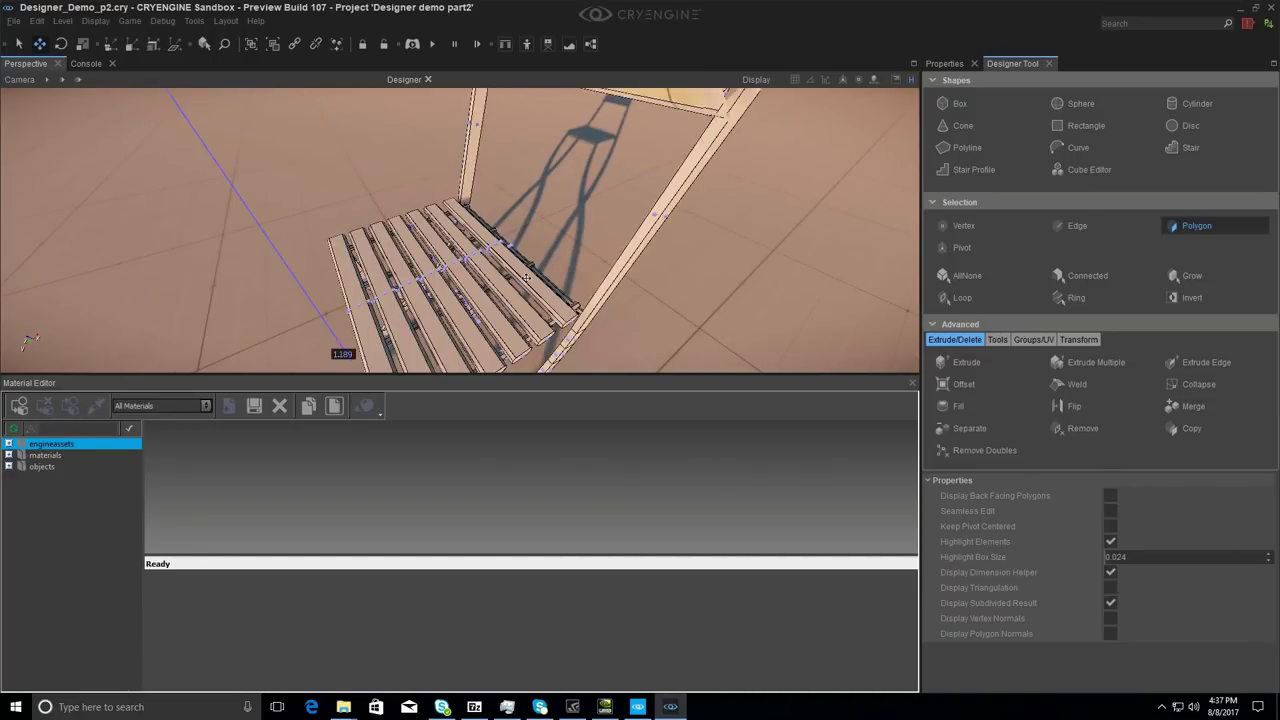
pyautogui.keyDown('ctrl'); pyautogui.click(527, 279); pyautogui.keyUp('ctrl')
pyautogui.keyDown('ctrl'); pyautogui.click(516, 301); pyautogui.keyUp('ctrl')
pyautogui.keyDown('ctrl'); pyautogui.click(487, 301); pyautogui.keyUp('ctrl')
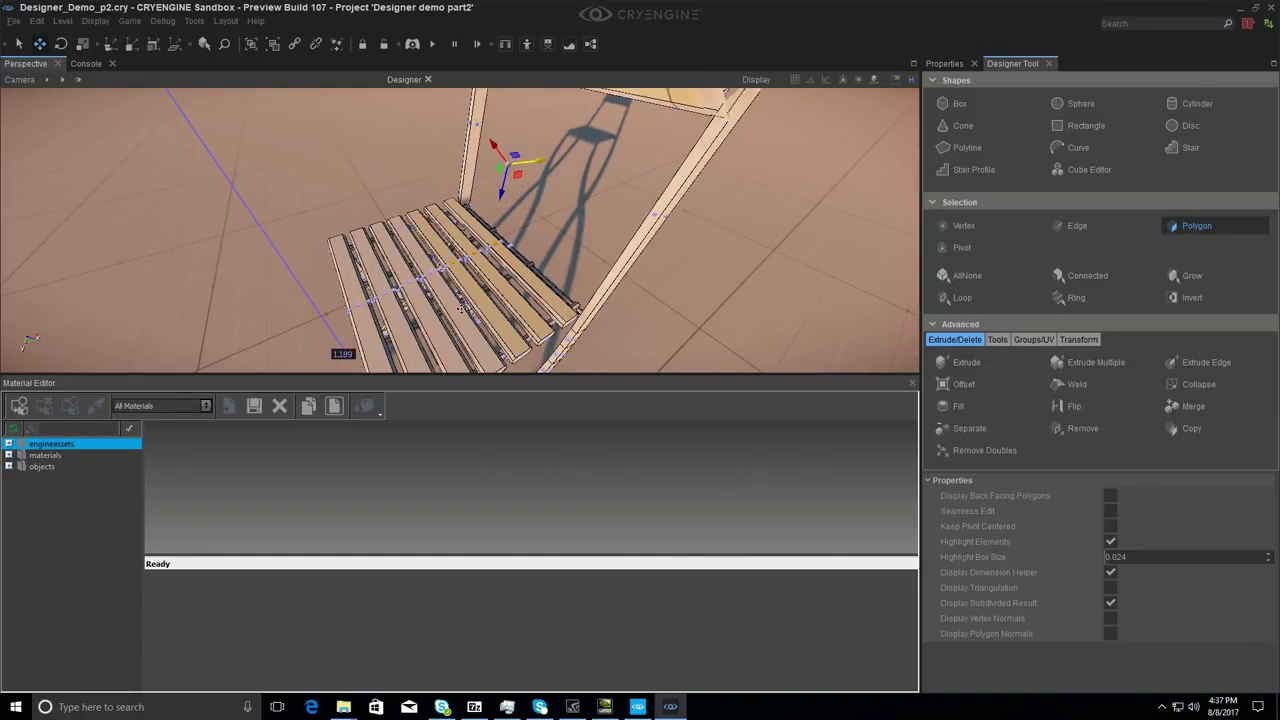
pyautogui.keyDown('ctrl'); pyautogui.click(415, 322); pyautogui.keyUp('ctrl')
pyautogui.keyDown('ctrl'); pyautogui.click(393, 315); pyautogui.keyUp('ctrl')
pyautogui.keyDown('ctrl'); pyautogui.click(361, 312); pyautogui.keyUp('ctrl')
pyautogui.click(1092, 281)
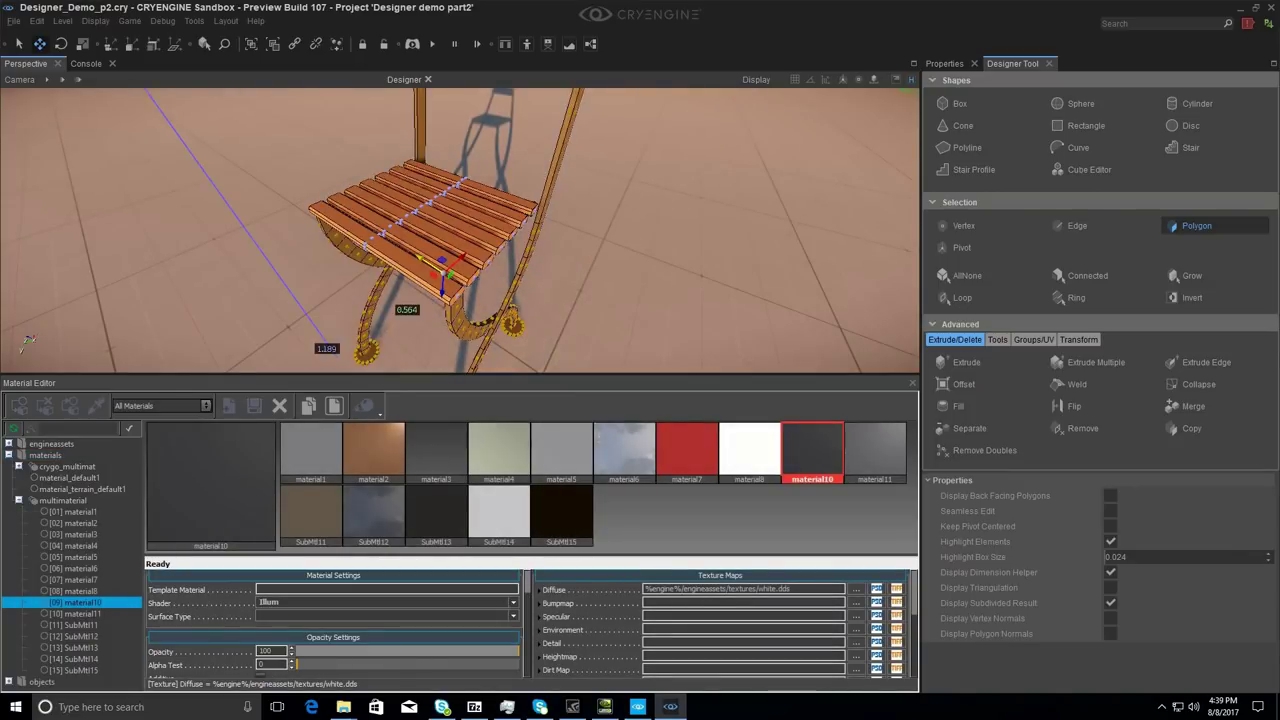
# Step: Select all connected polygons of the backrest slats and assign material2 to them
pyautogui.click(546, 282)
pyautogui.press('s')
pyautogui.moveTo(546, 279)
pyautogui.mouseDown(button='right')
pyautogui.moveTo(546, 250)
pyautogui.moveTo(547, 279)
pyautogui.mouseUp(button='right')
pyautogui.click(450, 178)
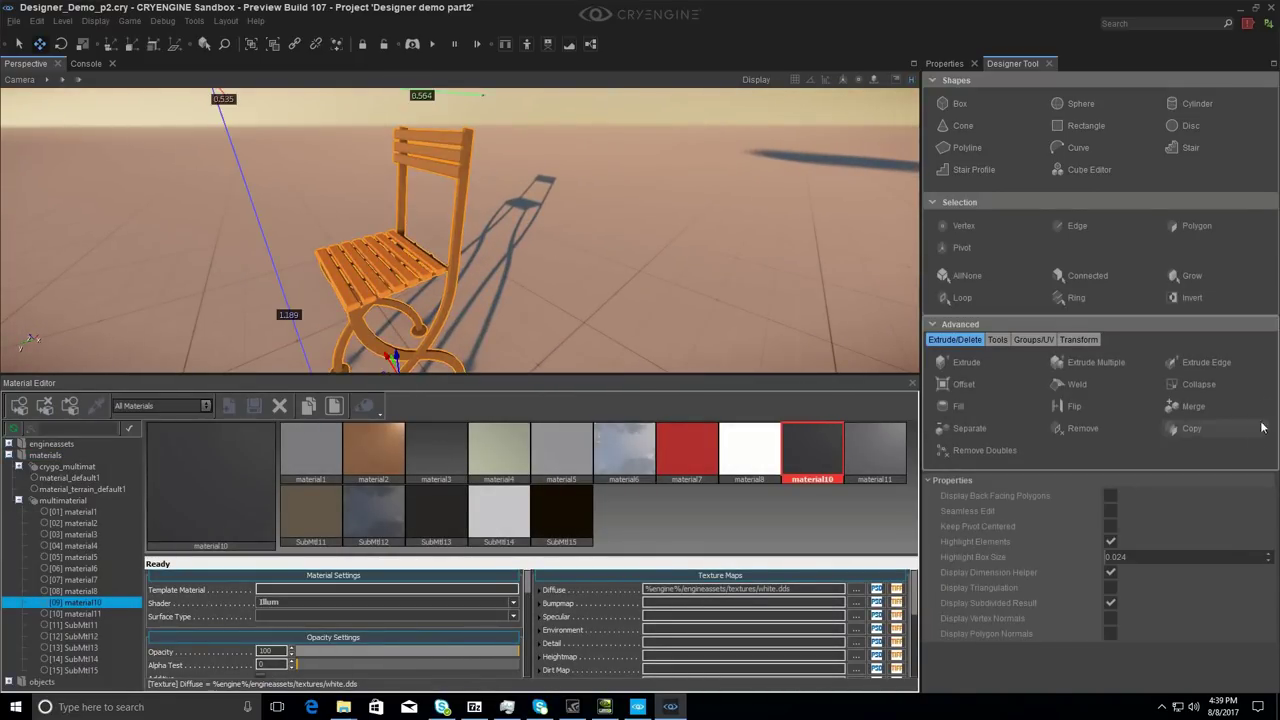
pyautogui.click(1192, 228)
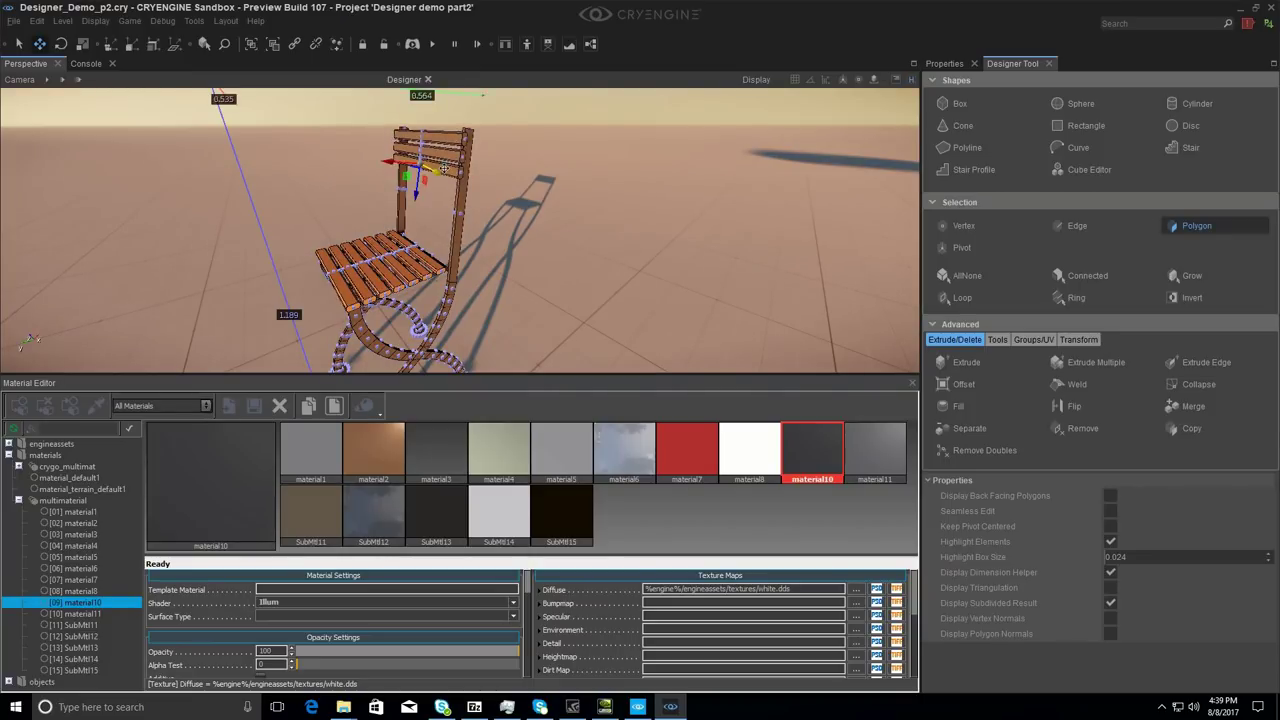
pyautogui.click(442, 152)
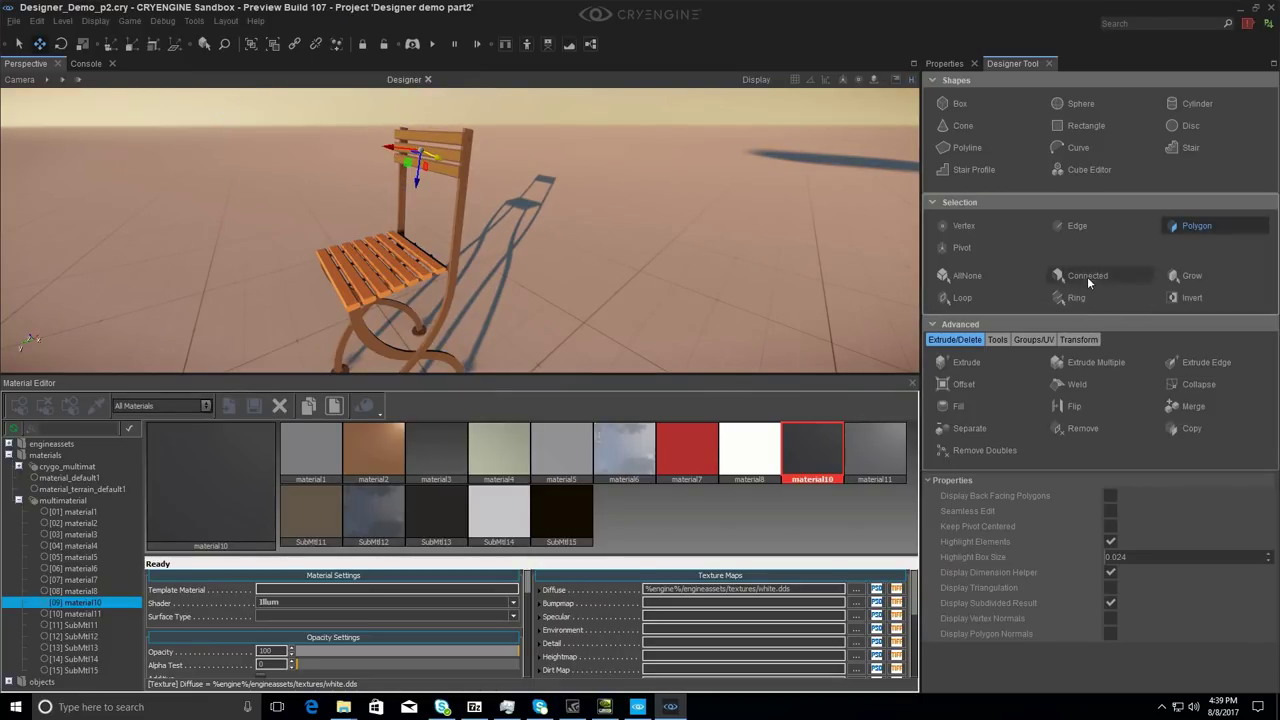
pyautogui.click(432, 158)
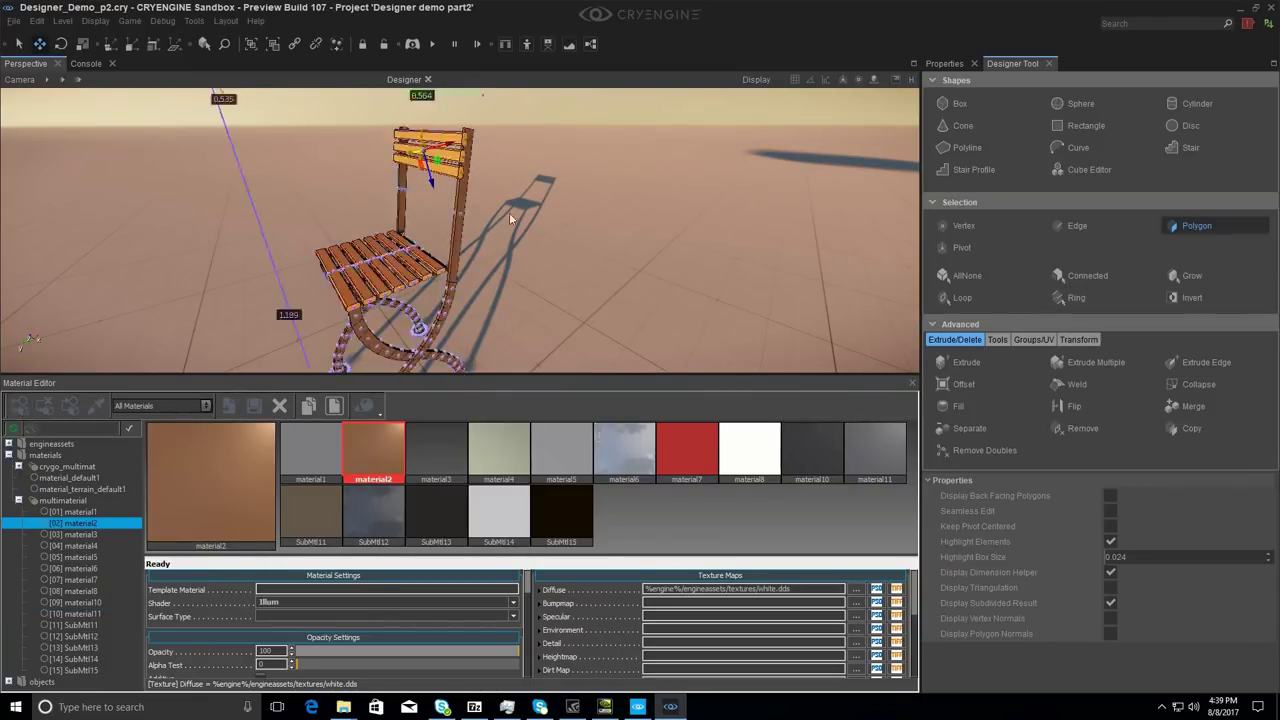
pyautogui.press('Escape')
pyautogui.press('Escape')
# Step: Scale the whole chair down vertically to a height of about 1.01
pyautogui.moveTo(561, 164); pyautogui.dragTo(712, 235, button='right')
pyautogui.moveTo(480, 222); pyautogui.dragTo(478, 187, button='right')
pyautogui.click(472, 186)
pyautogui.scroll(-2, 481, 287)
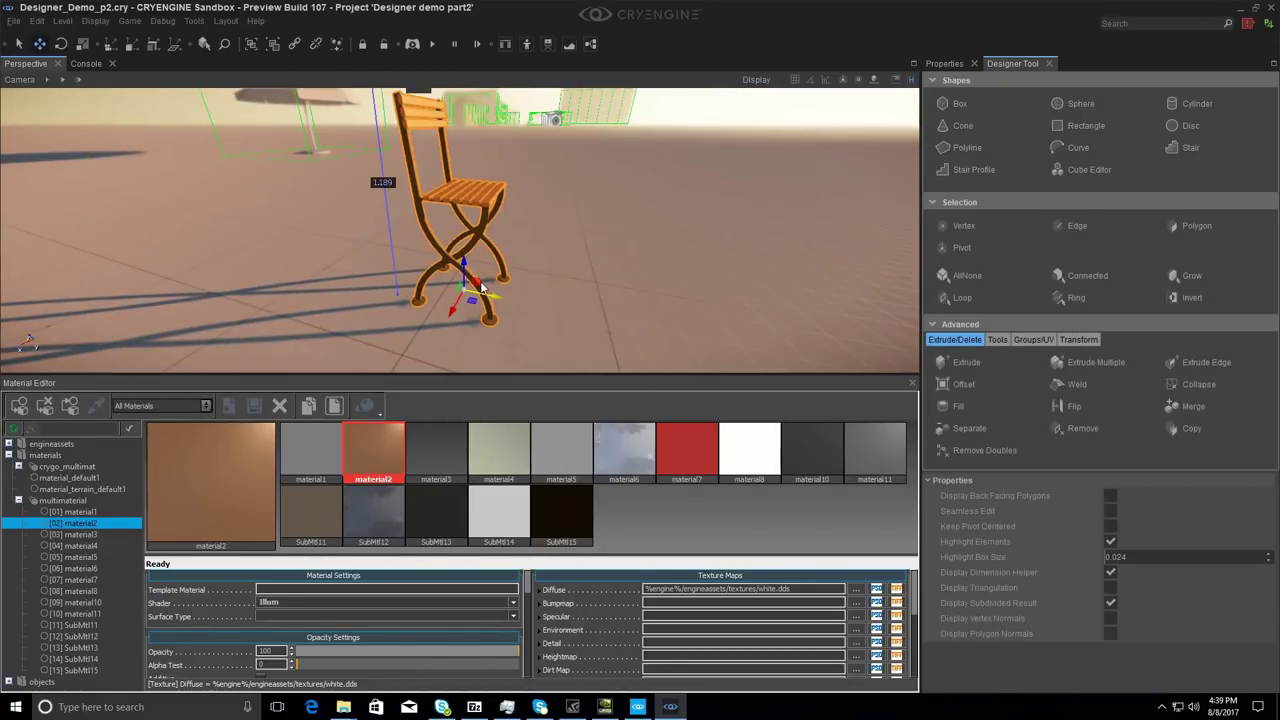
pyautogui.moveTo(466, 259); pyautogui.dragTo(468, 264)
pyautogui.moveTo(468, 264)
pyautogui.mouseDown(button='right')
pyautogui.moveTo(410, 268)
pyautogui.moveTo(472, 255)
pyautogui.moveTo(465, 247)
pyautogui.moveTo(489, 263)
pyautogui.mouseUp(button='right')
# Step: Lower the connected polygons of the crossbar under the seat's front edge to span the front legs just above the feet
pyautogui.click(420, 265)
pyautogui.scroll(-3, 469, 249)
pyautogui.press('a')
pyautogui.moveTo(358, 276); pyautogui.dragTo(410, 269, button='right')
pyautogui.click(410, 256)
pyautogui.scroll(6, 427, 254)
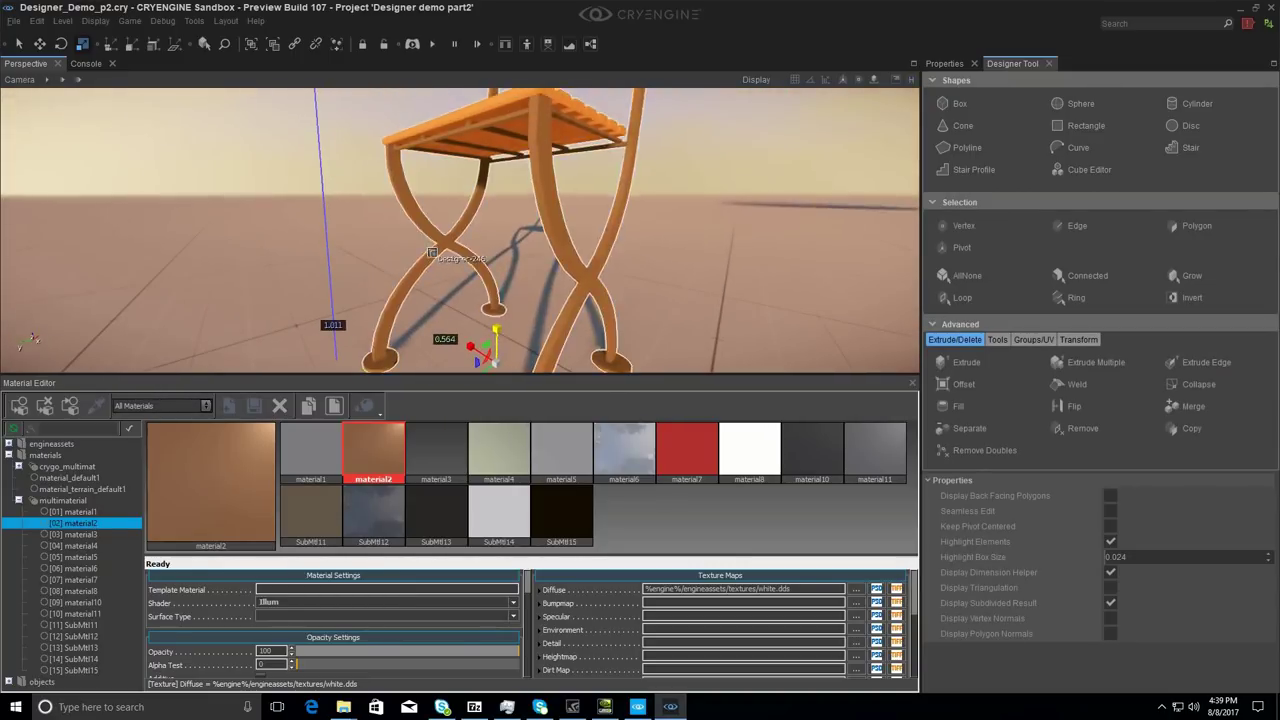
pyautogui.click(1217, 223)
pyautogui.click(446, 141)
pyautogui.scroll(4, 456, 139)
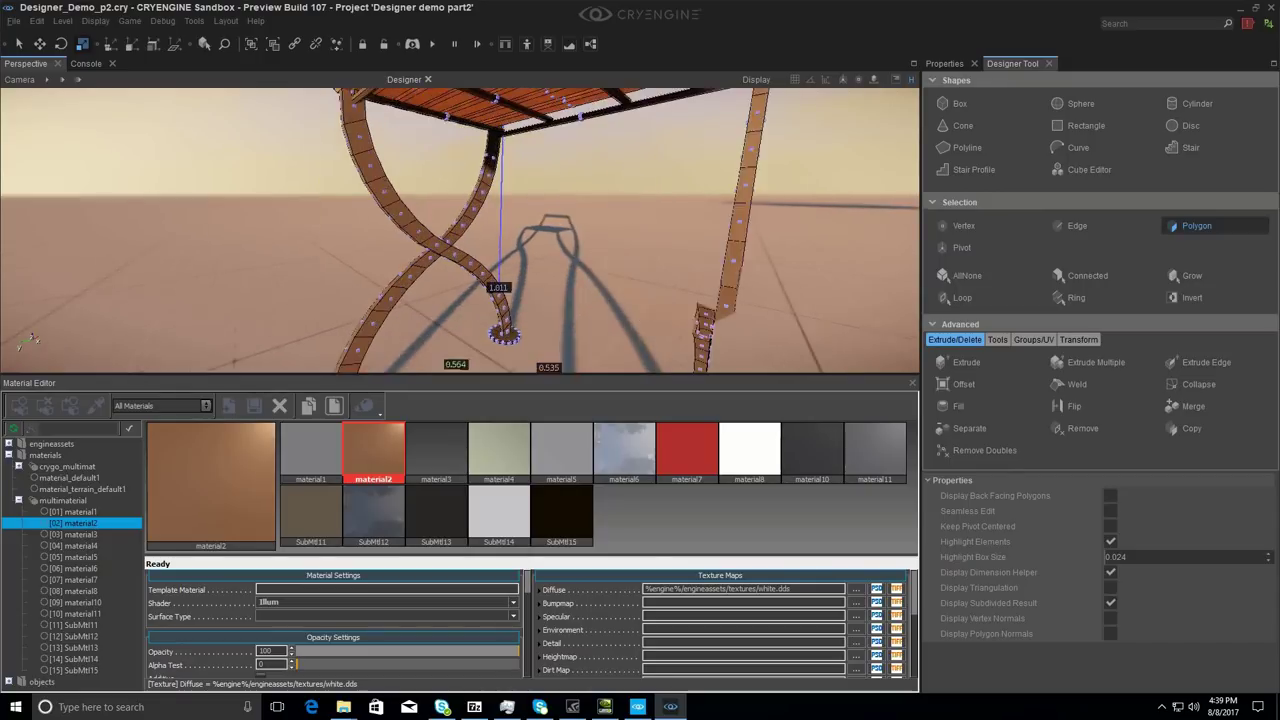
pyautogui.moveTo(456, 139); pyautogui.dragTo(446, 133, button='right')
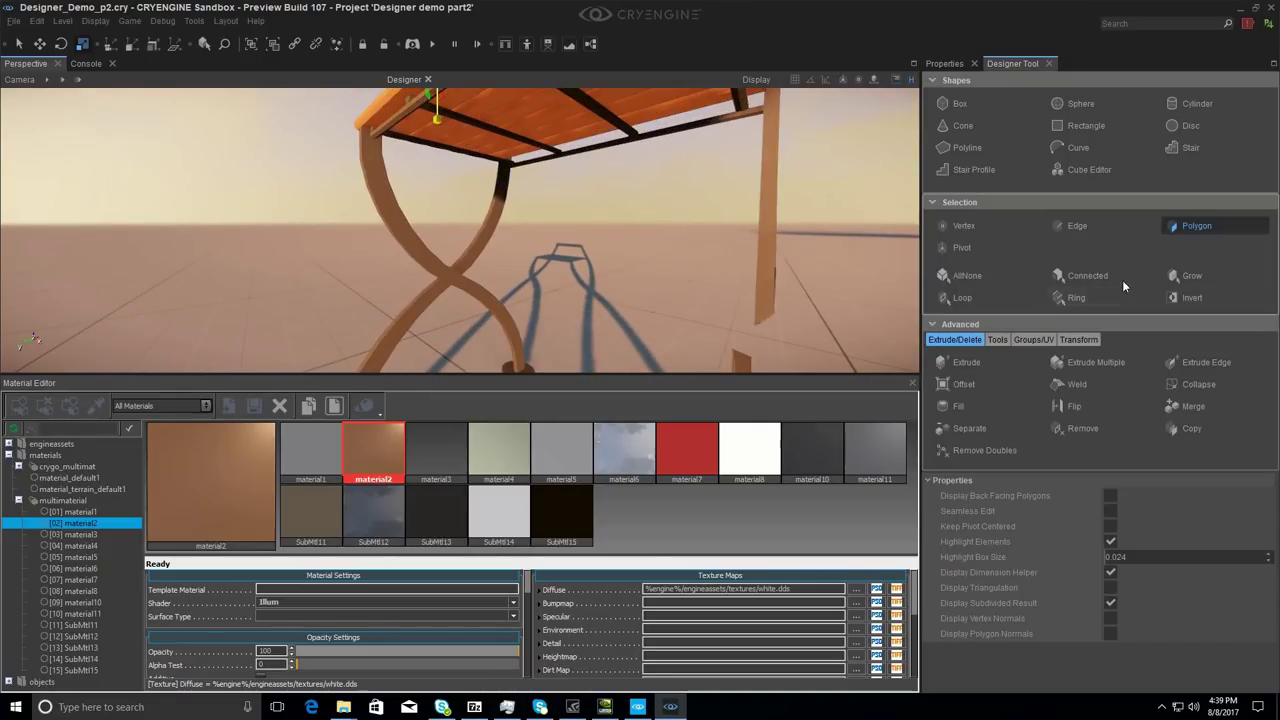
pyautogui.click(1119, 277)
pyautogui.moveTo(508, 284); pyautogui.dragTo(491, 246, button='right')
pyautogui.press('2')
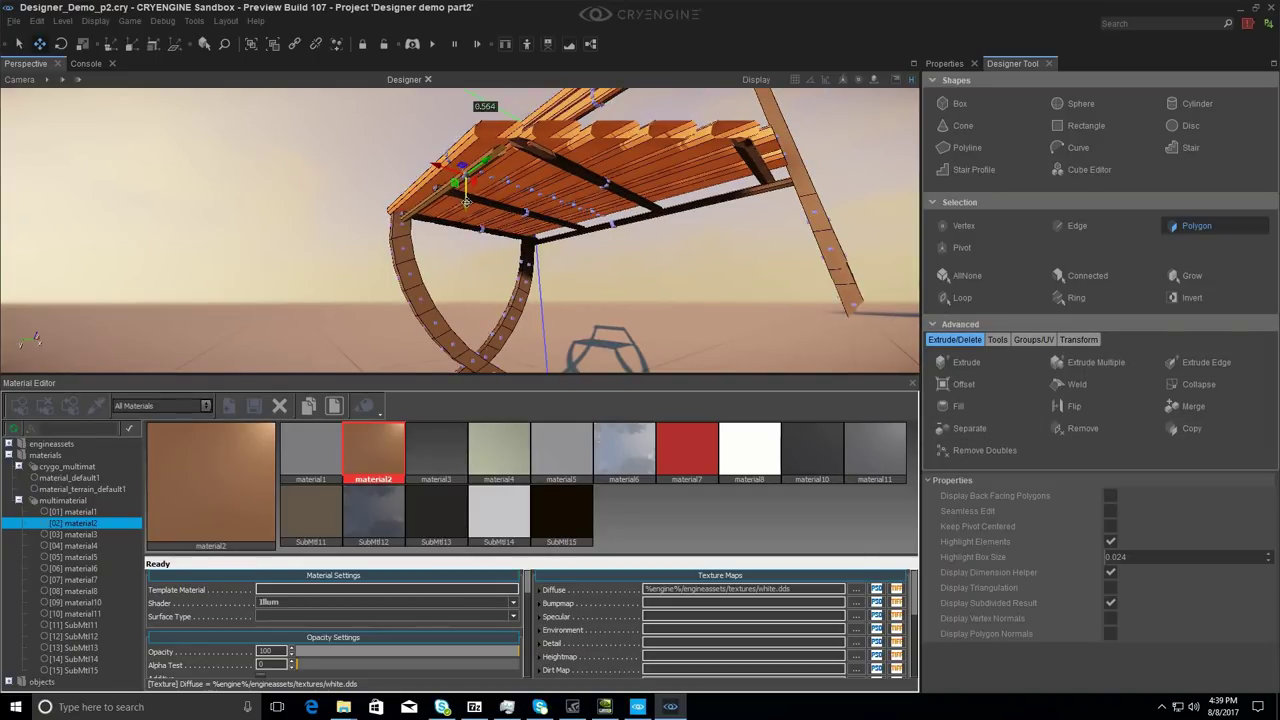
pyautogui.moveTo(466, 203); pyautogui.dragTo(467, 330)
pyautogui.moveTo(467, 330); pyautogui.dragTo(457, 215, button='right')
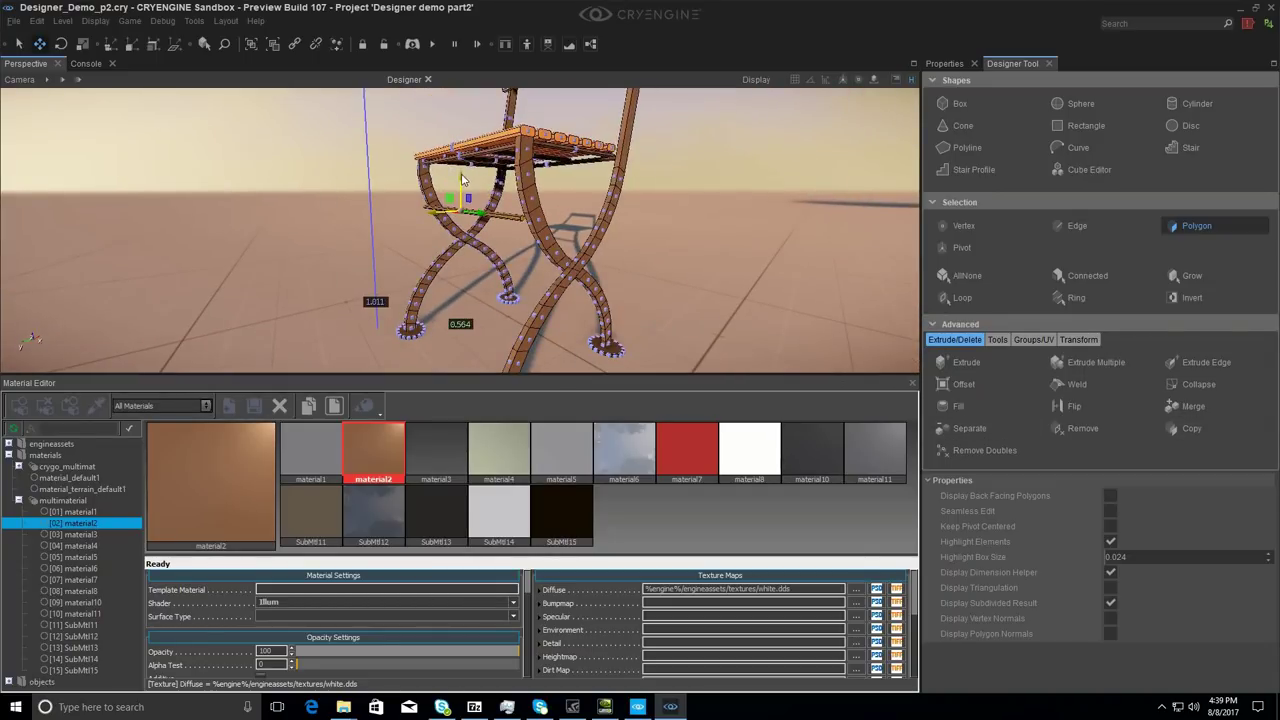
pyautogui.moveTo(462, 180); pyautogui.dragTo(461, 297)
pyautogui.moveTo(431, 341); pyautogui.dragTo(420, 340)
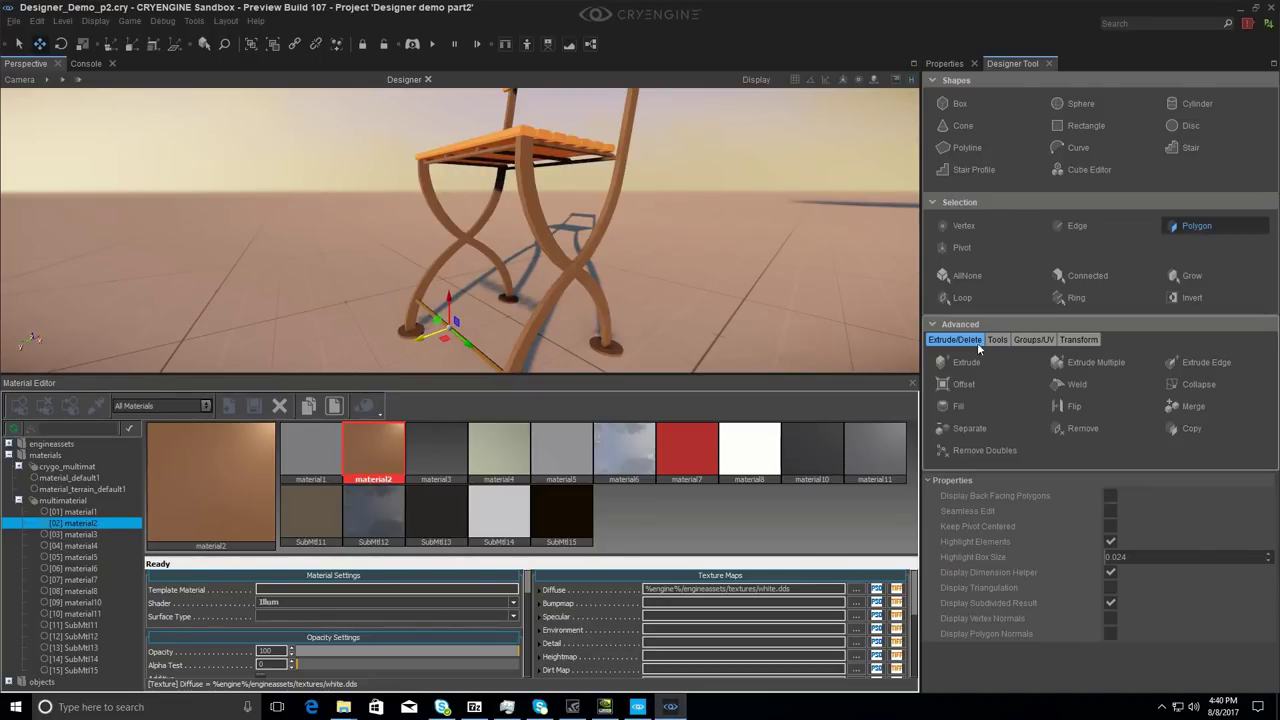
# Step: Copy the lower front crossbar and move the copy back between the rear legs
pyautogui.click(1183, 428)
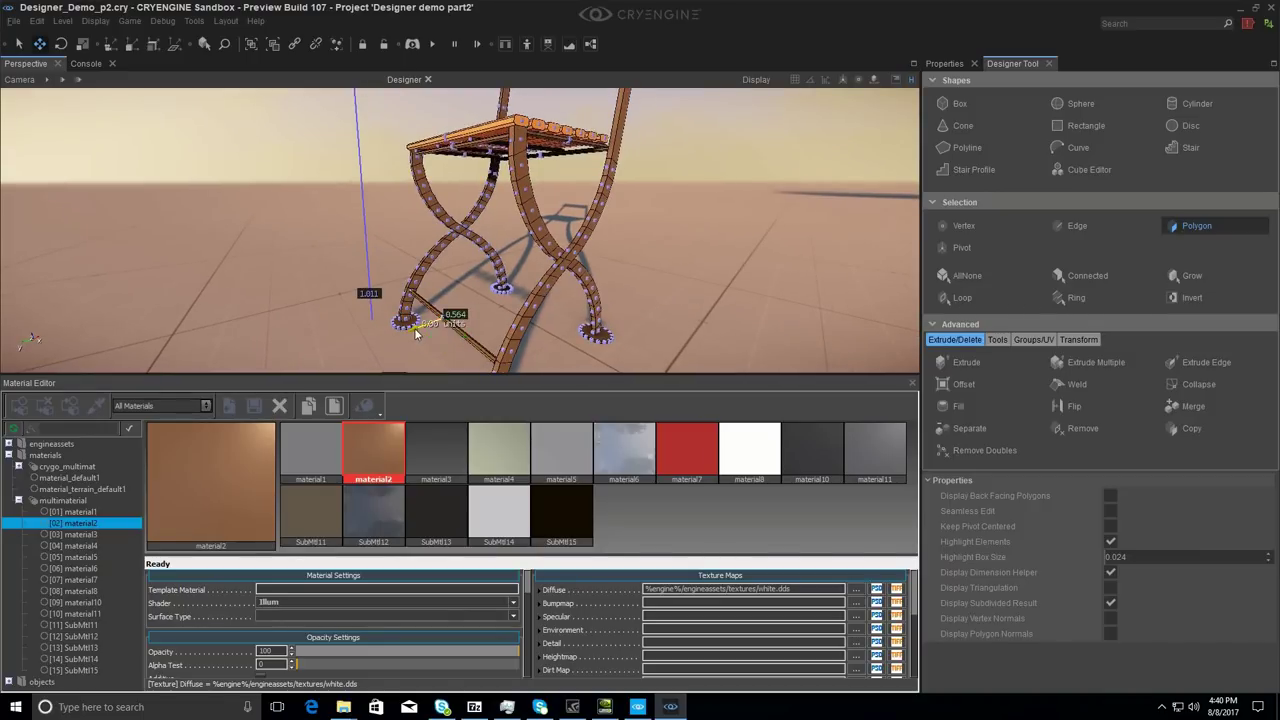
pyautogui.moveTo(416, 334); pyautogui.dragTo(536, 319)
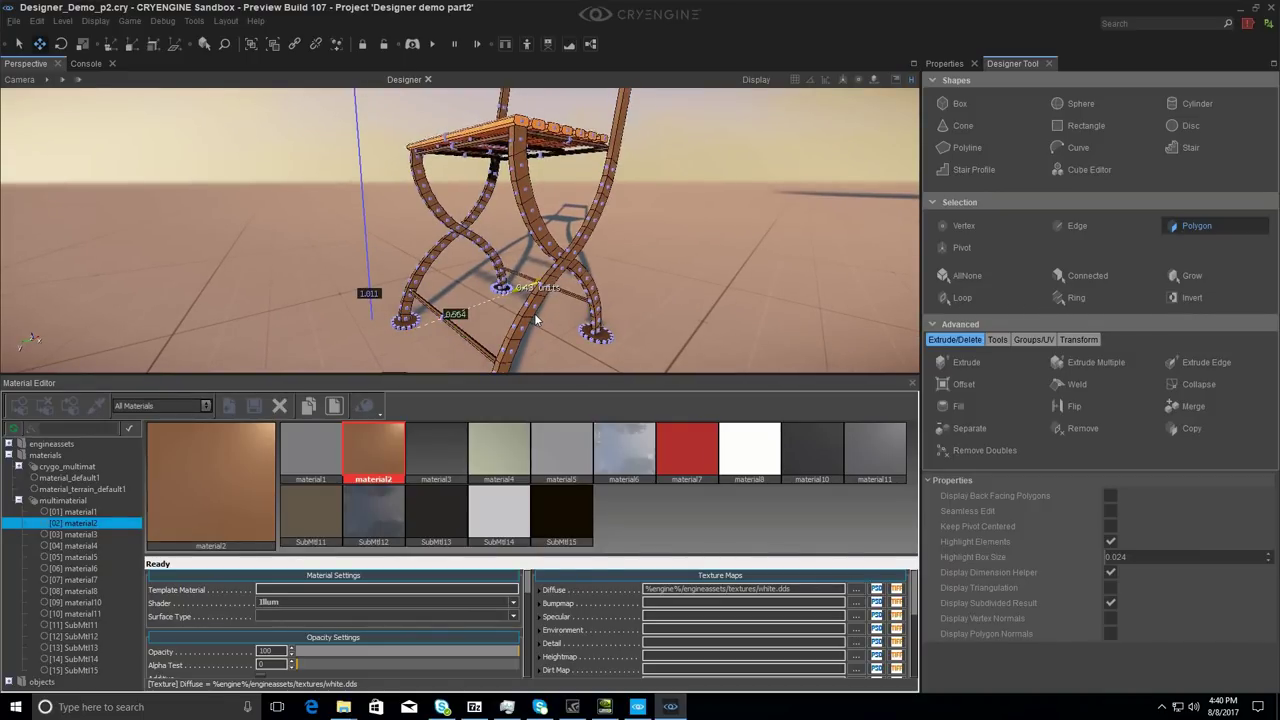
pyautogui.press('Escape')
pyautogui.press('Escape')
# Step: Examine the chair with its materials and lower crossbars from several sides
pyautogui.moveTo(548, 315)
pyautogui.mouseDown(button='right')
pyautogui.moveTo(510, 315)
pyautogui.moveTo(530, 308)
pyautogui.mouseUp(button='right')
pyautogui.press('s')
pyautogui.moveTo(529, 198); pyautogui.dragTo(460, 205, button='right')
pyautogui.press('d')
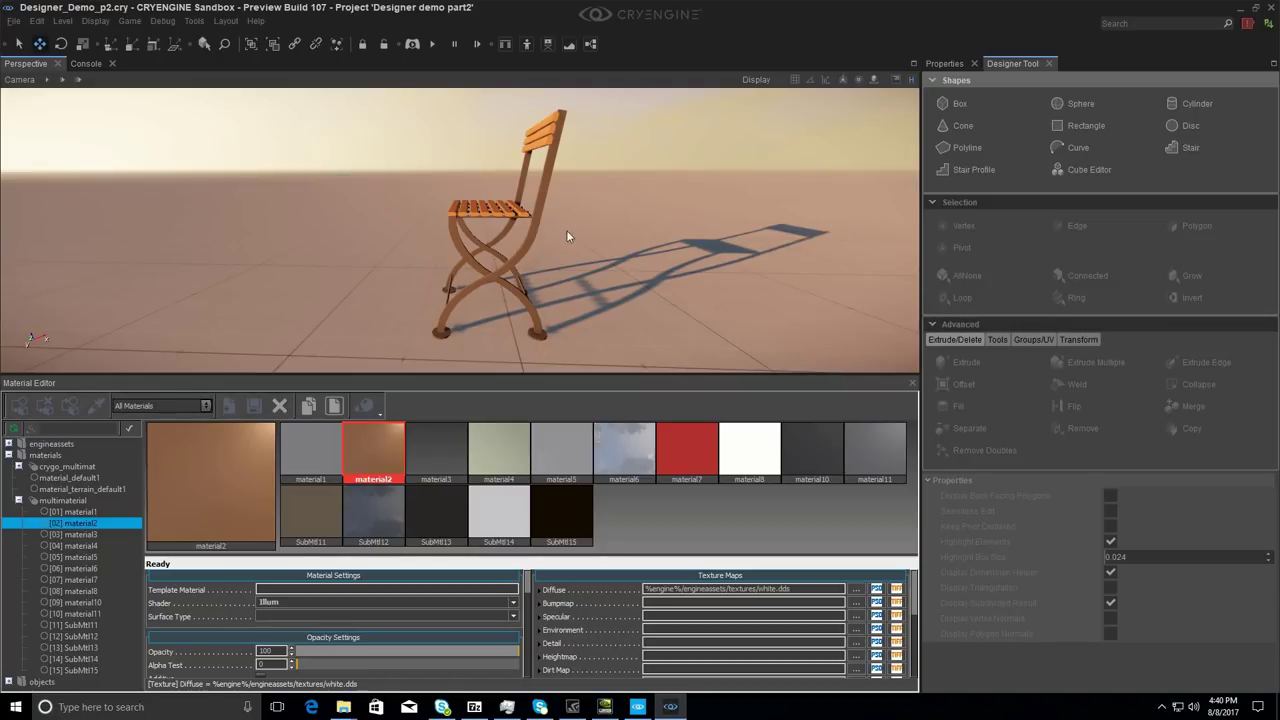
pyautogui.press('w')
pyautogui.moveTo(565, 232); pyautogui.dragTo(585, 268, button='right')
pyautogui.press('s')
pyautogui.press('a')
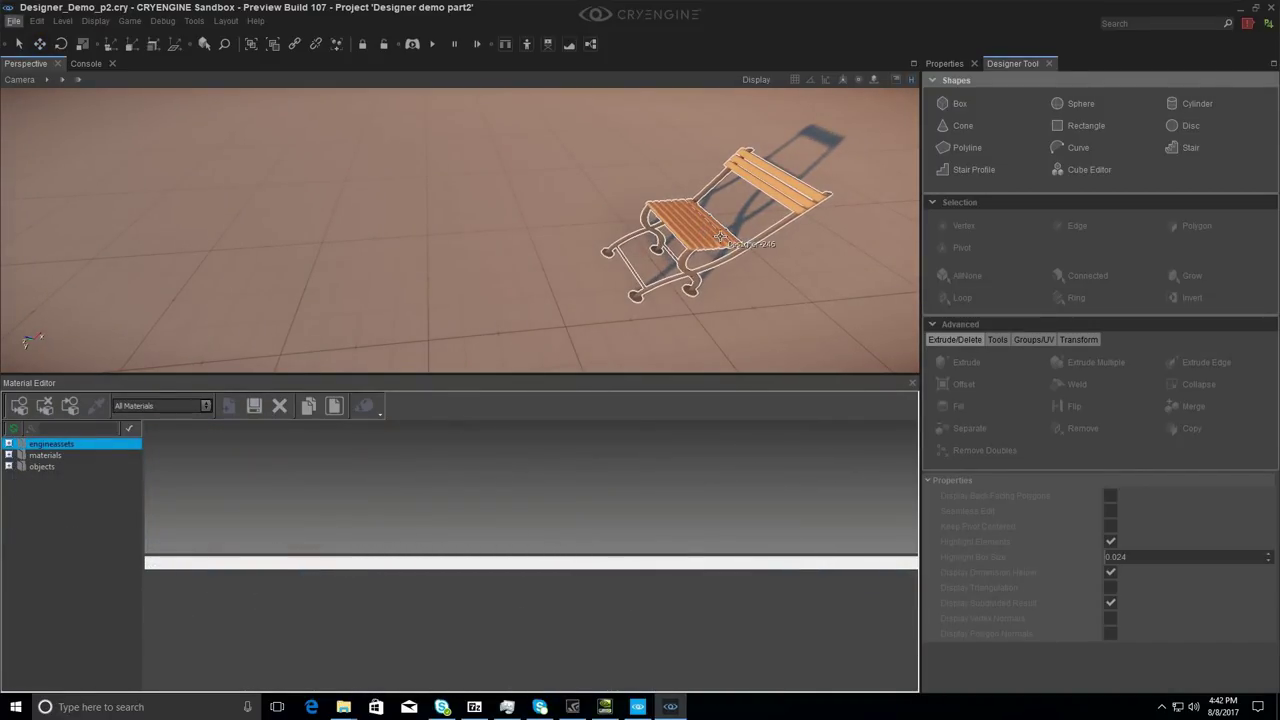
# Step: Draw a long thin box about 2.42 wide, 0.083 deep and 0.06 high on an empty area of ground
pyautogui.moveTo(596, 255)
pyautogui.mouseDown(button='right')
pyautogui.moveTo(560, 245)
pyautogui.moveTo(595, 250)
pyautogui.mouseUp(button='right')
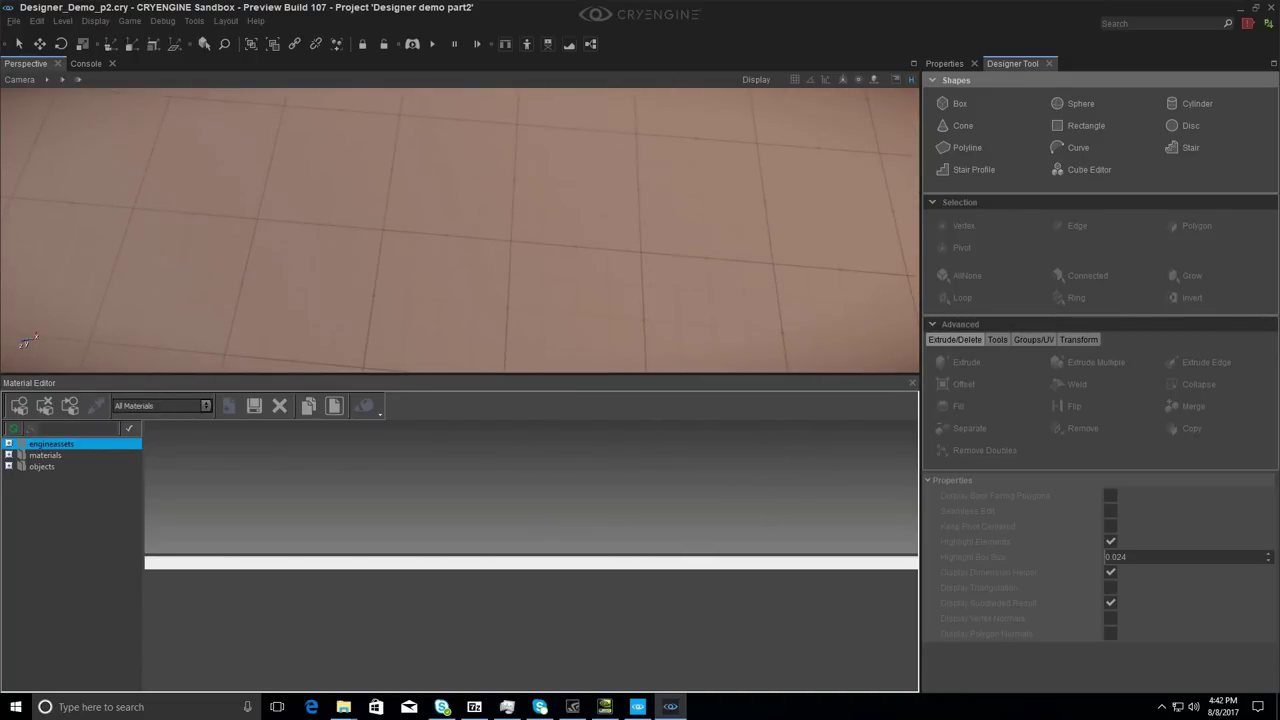
pyautogui.moveTo(655, 160); pyautogui.dragTo(655, 160, button='right')
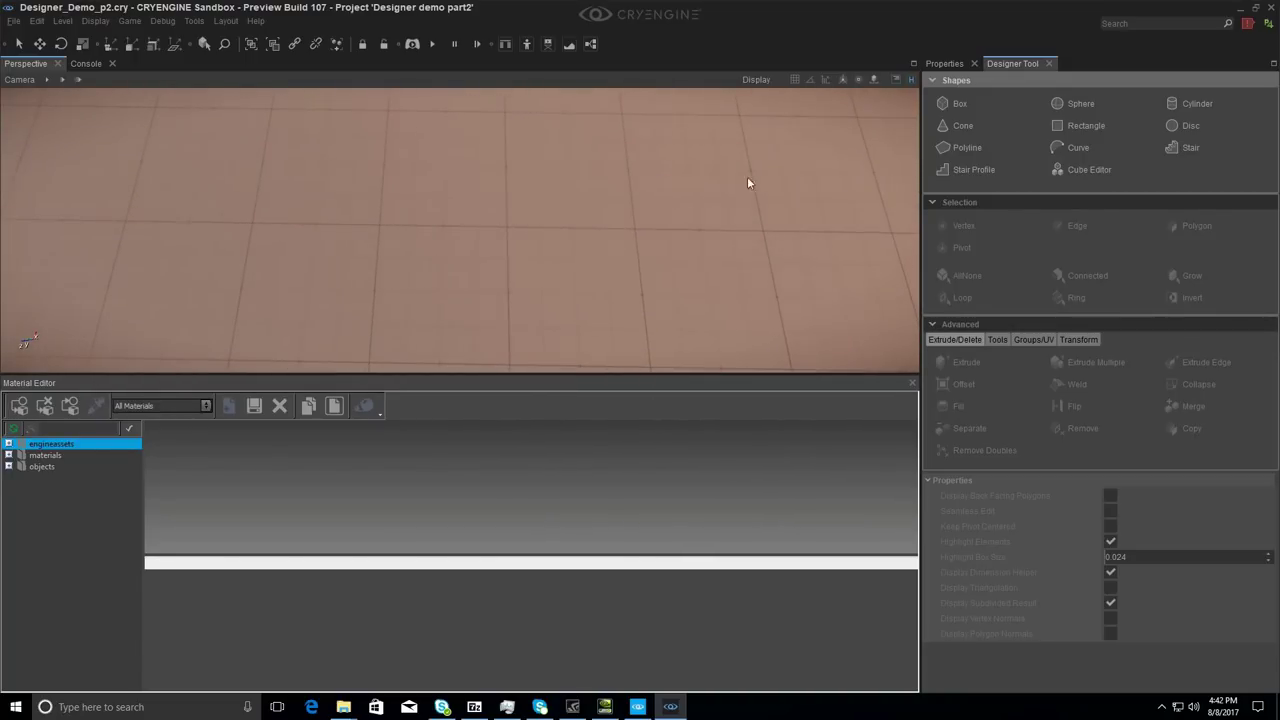
pyautogui.click(955, 104)
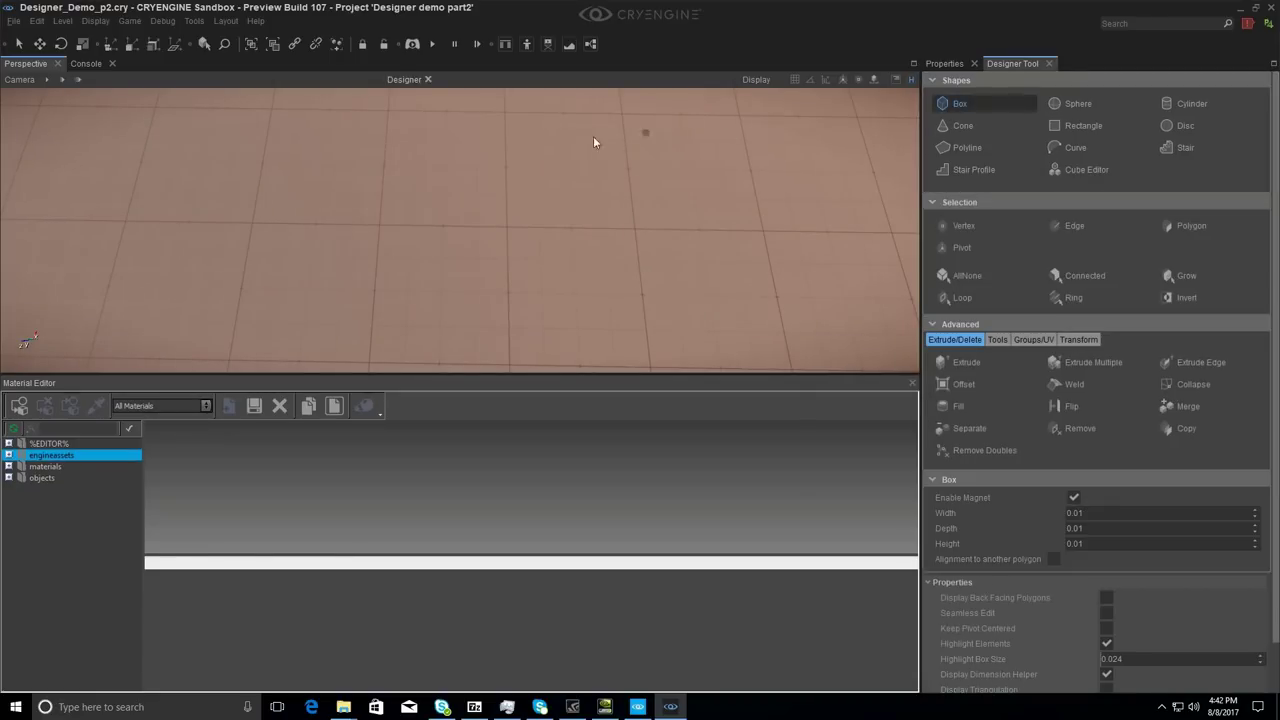
pyautogui.moveTo(508, 116); pyautogui.dragTo(508, 116, button='right')
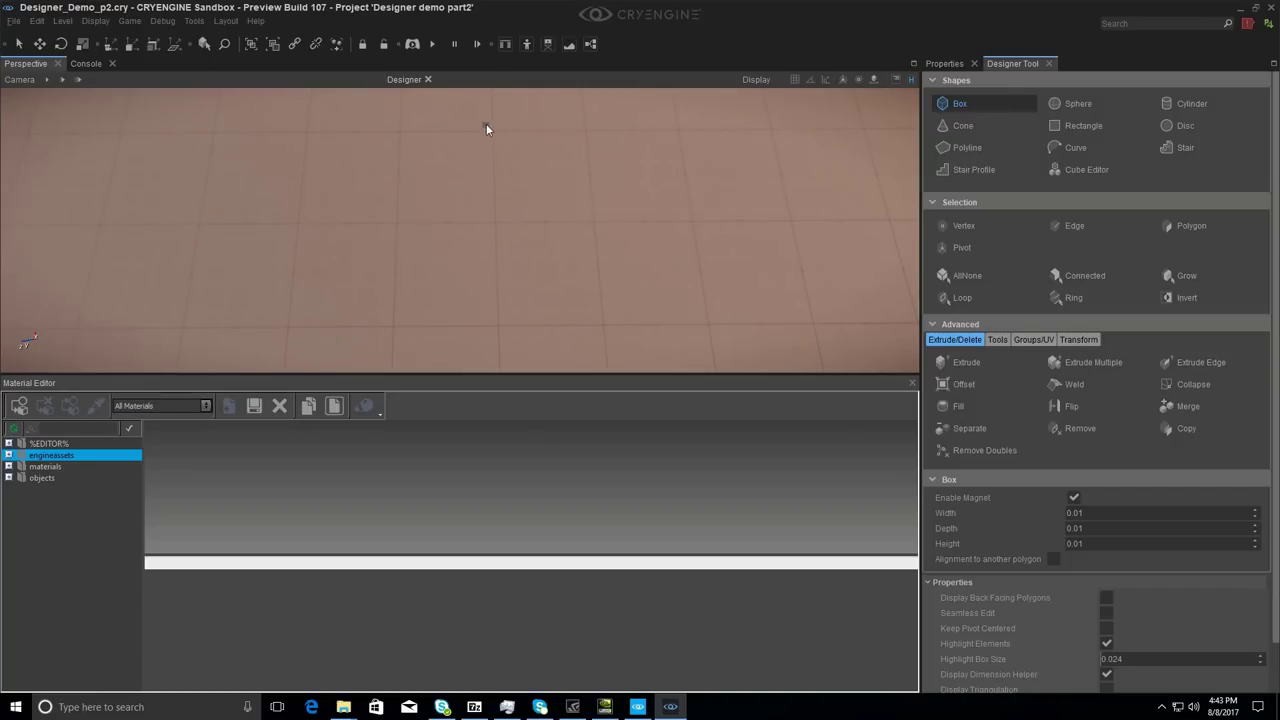
pyautogui.moveTo(492, 364); pyautogui.dragTo(499, 366)
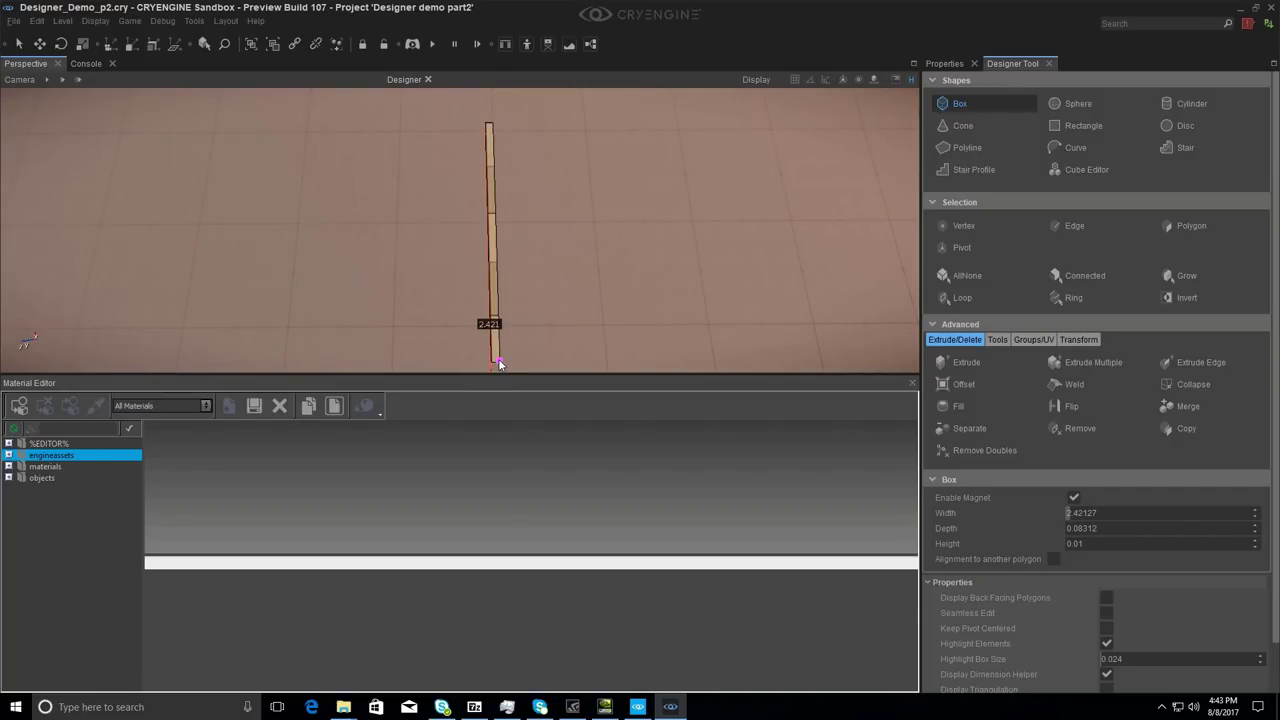
pyautogui.moveTo(499, 364); pyautogui.dragTo(499, 364, button='right')
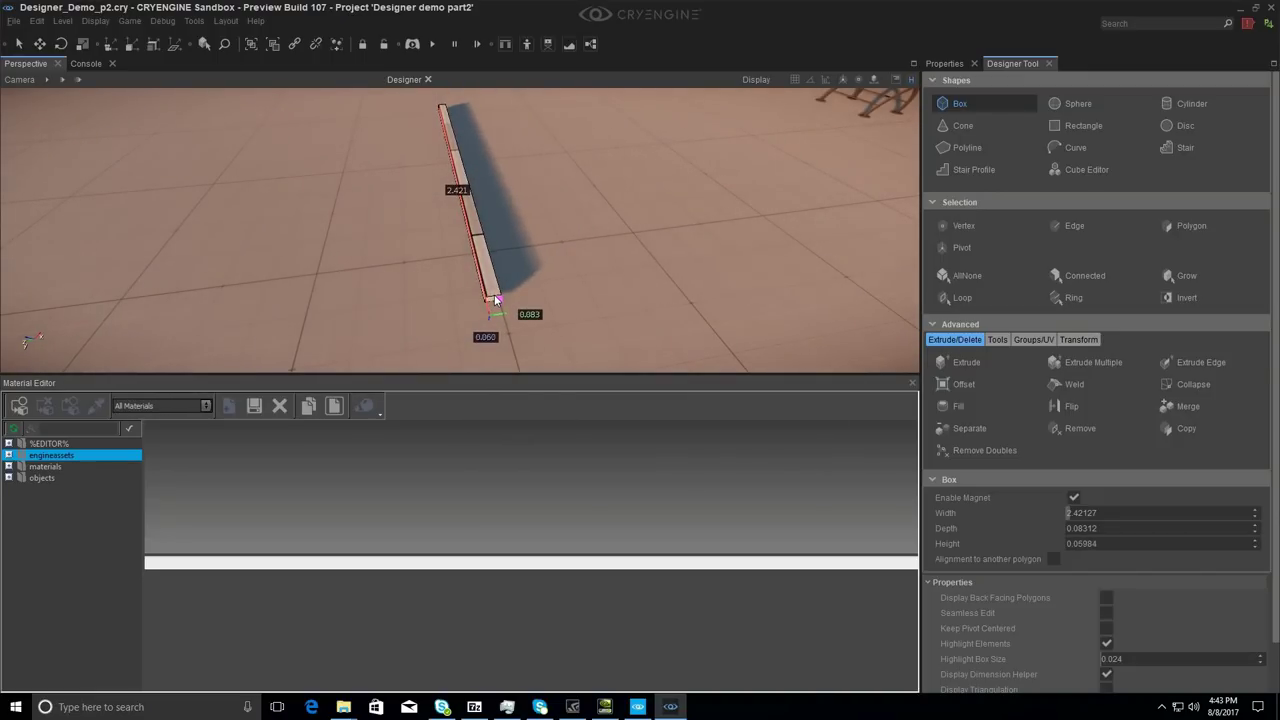
# Step: Pull the long side face of the thin box outward to widen the slat to about 0.095
pyautogui.moveTo(494, 298); pyautogui.dragTo(494, 298, button='right')
pyautogui.click(62, 80)
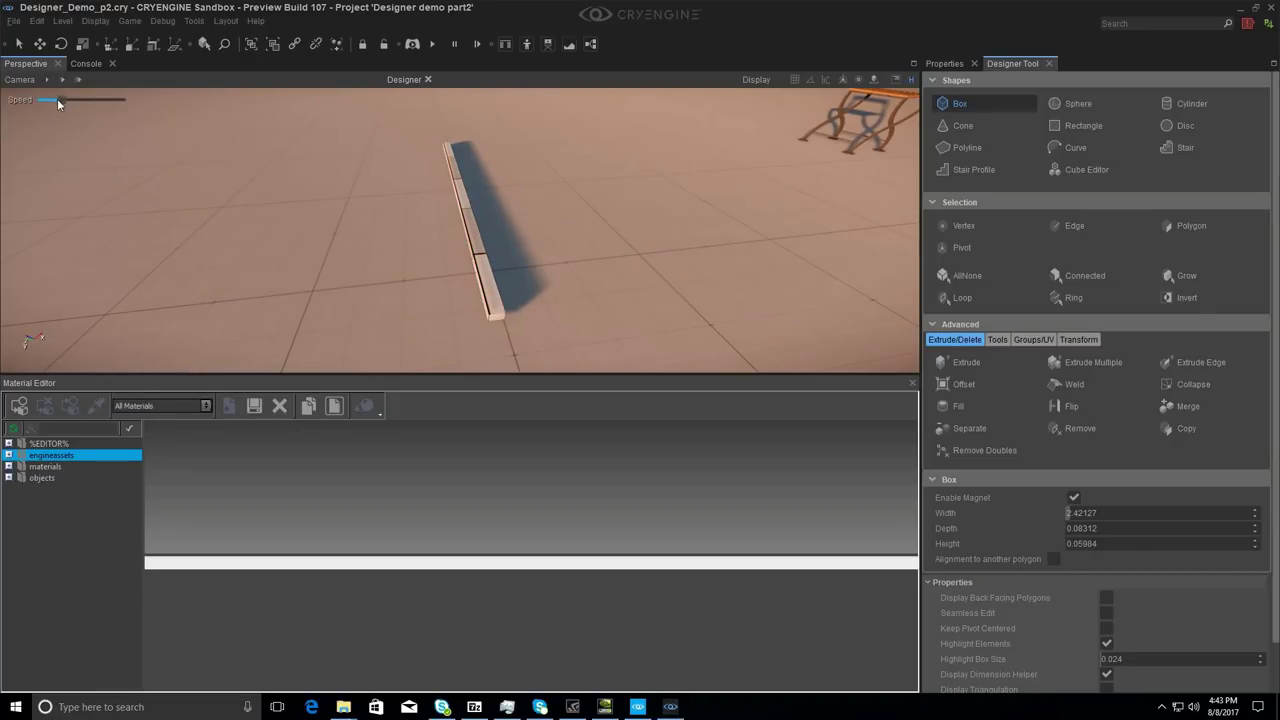
pyautogui.moveTo(409, 260); pyautogui.dragTo(426, 276, button='right')
pyautogui.press('w')
pyautogui.moveTo(426, 276); pyautogui.dragTo(438, 260, button='middle')
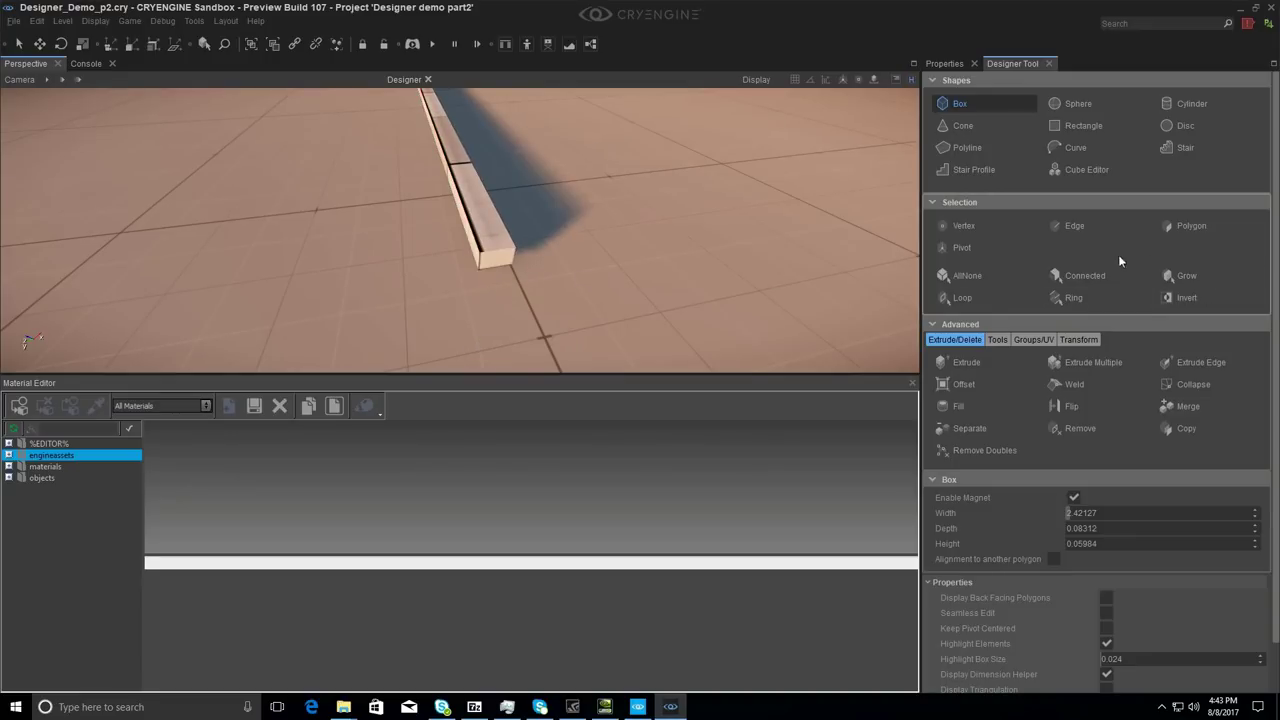
pyautogui.click(1188, 226)
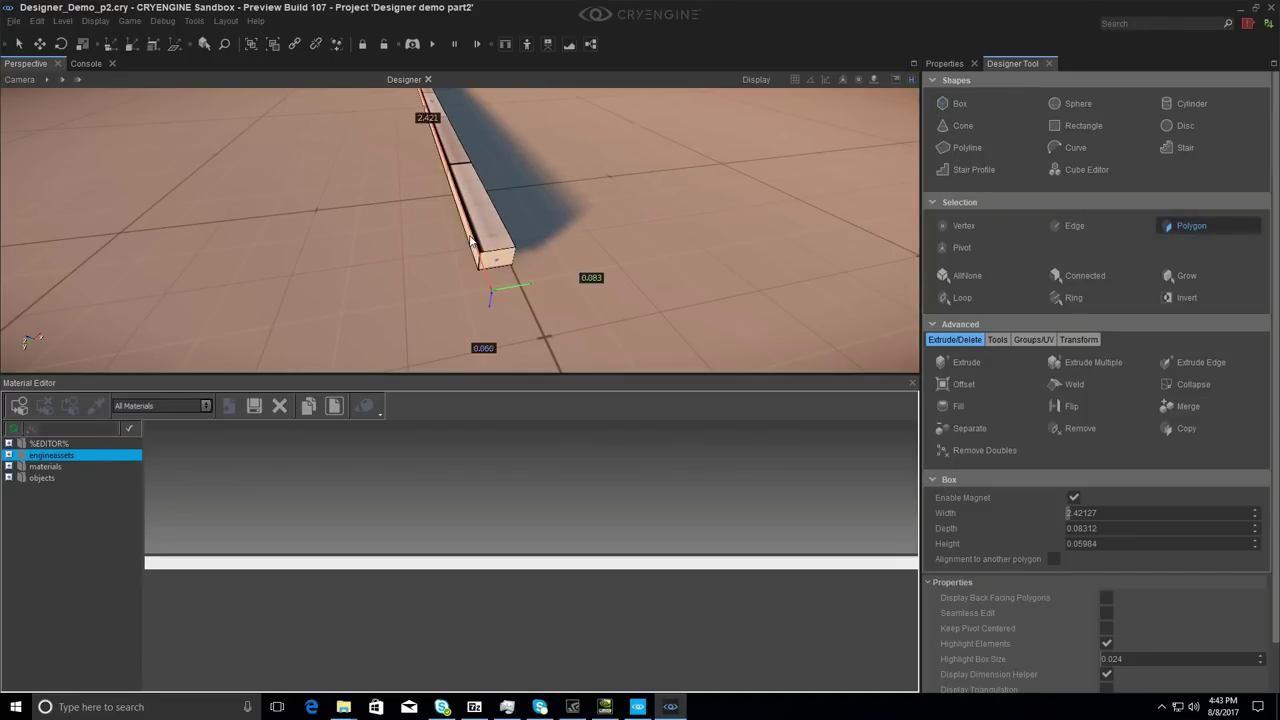
pyautogui.moveTo(454, 168); pyautogui.dragTo(449, 163, button='right')
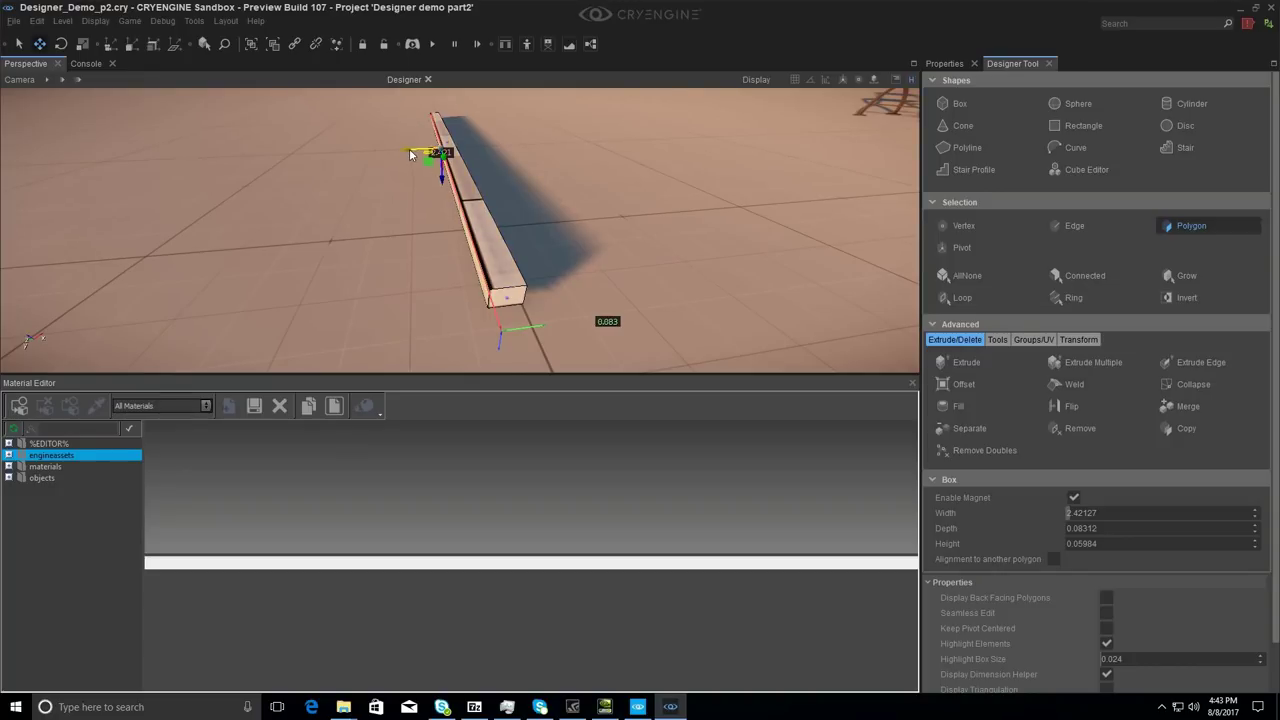
pyautogui.moveTo(410, 150); pyautogui.dragTo(408, 149)
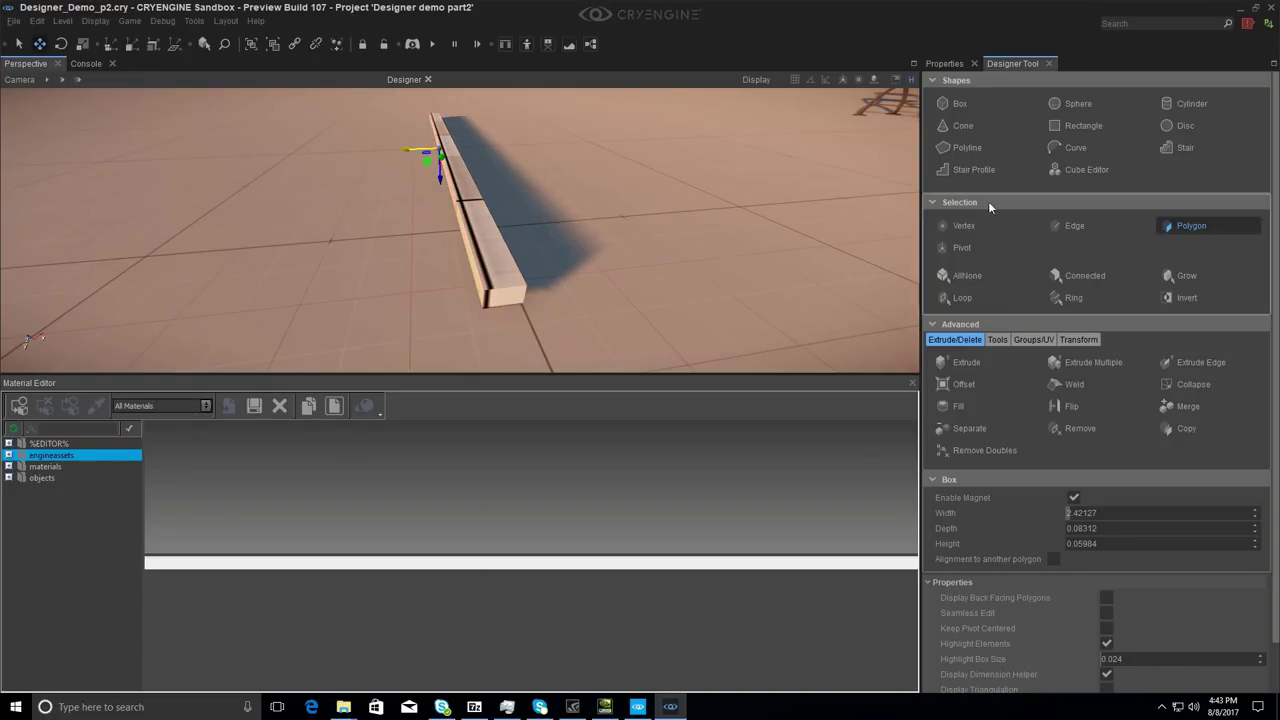
# Step: Bevel the edges of the long slat slightly
pyautogui.click(1095, 225)
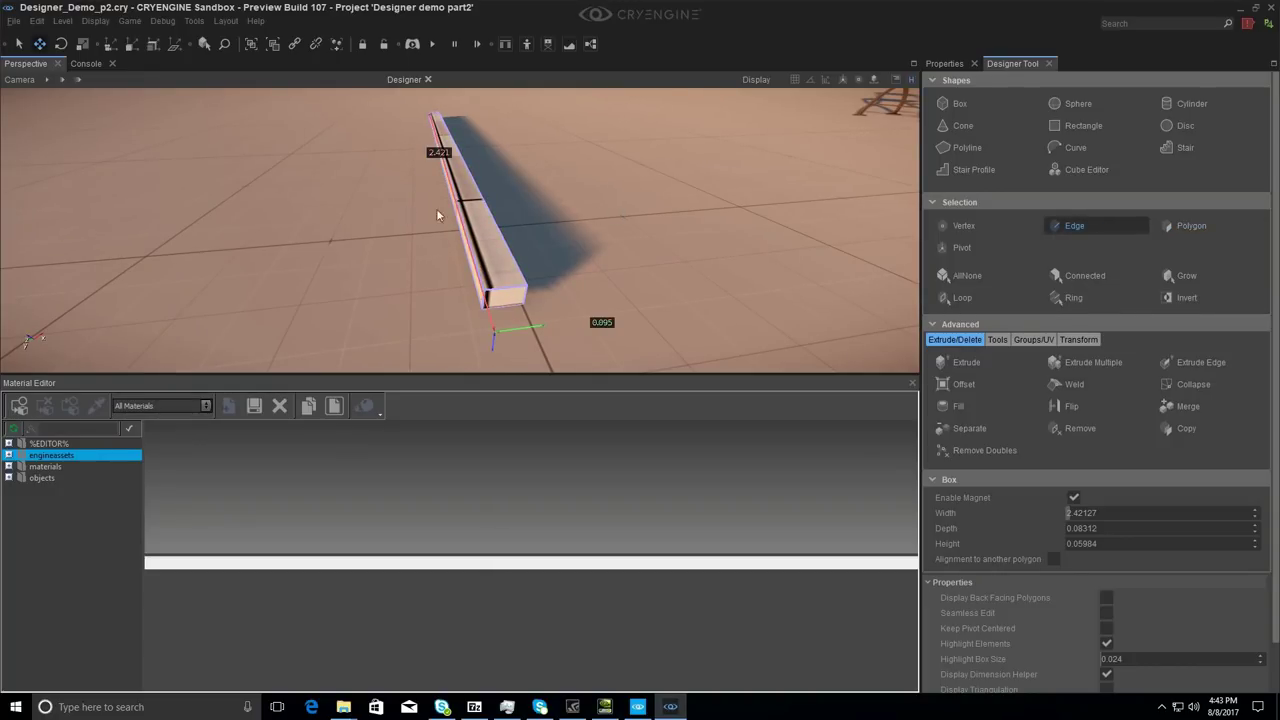
pyautogui.click(997, 339)
pyautogui.click(1078, 373)
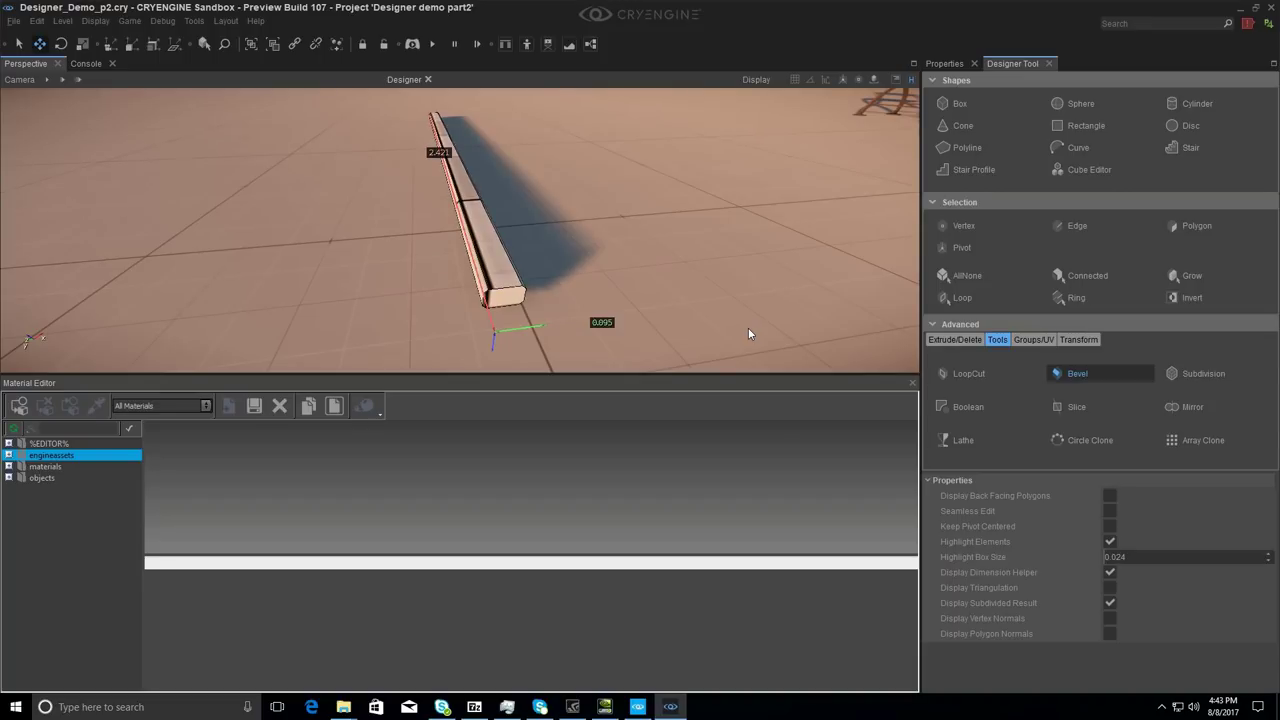
pyautogui.moveTo(748, 311); pyautogui.dragTo(752, 312, button='right')
pyautogui.press('Escape')
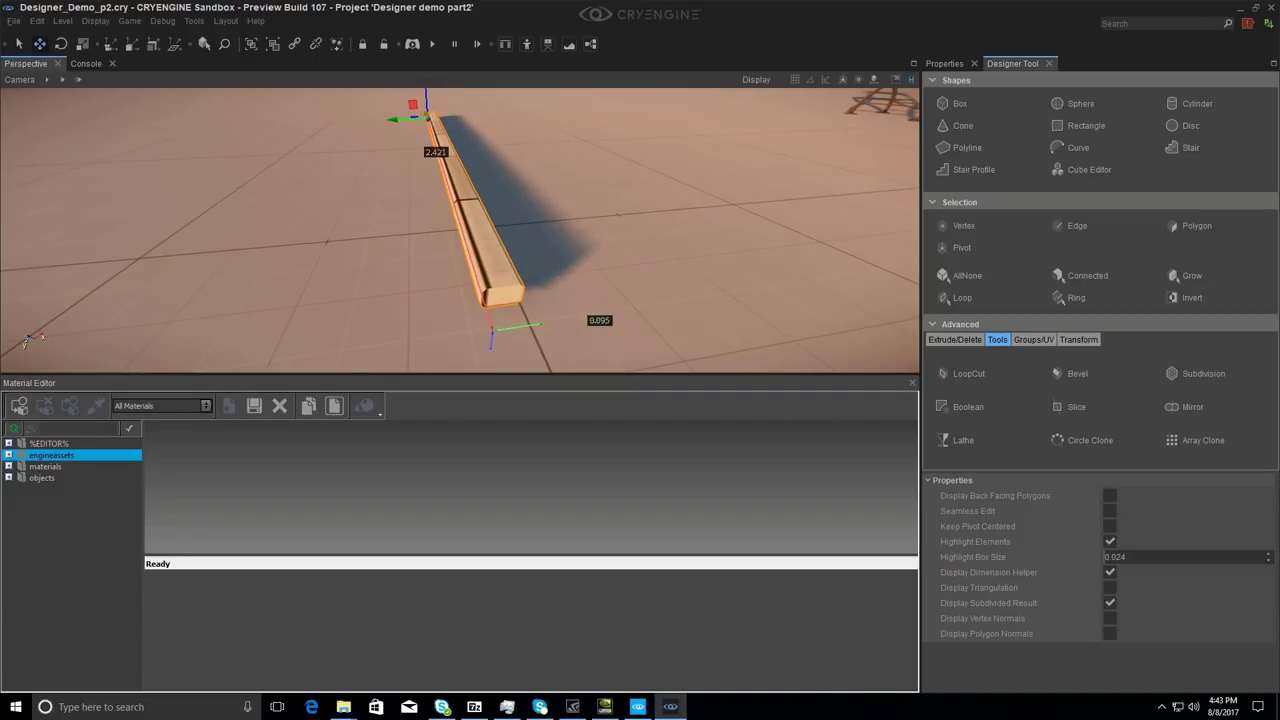
# Step: Clone the beveled slat repeatedly side by side to build a row of parallel slats with narrow gaps
pyautogui.moveTo(557, 289); pyautogui.dragTo(534, 298, button='right')
pyautogui.click(523, 241)
pyautogui.click(490, 209)
pyautogui.moveTo(490, 209); pyautogui.dragTo(390, 186, button='right')
pyautogui.press('d')
pyautogui.press('a')
pyautogui.moveTo(486, 295); pyautogui.dragTo(467, 273, button='right')
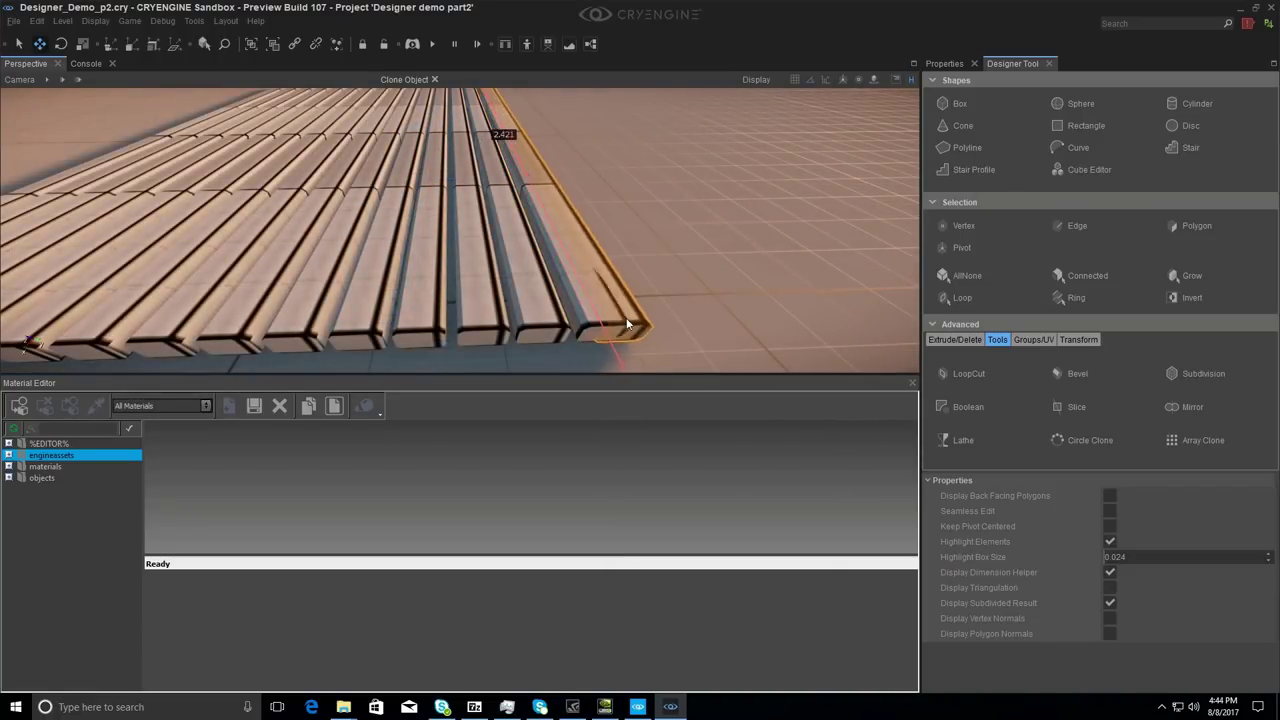
# Step: Add more slat clones at the open side of the row to complete the tabletop panel
pyautogui.click(658, 317)
pyautogui.press('d')
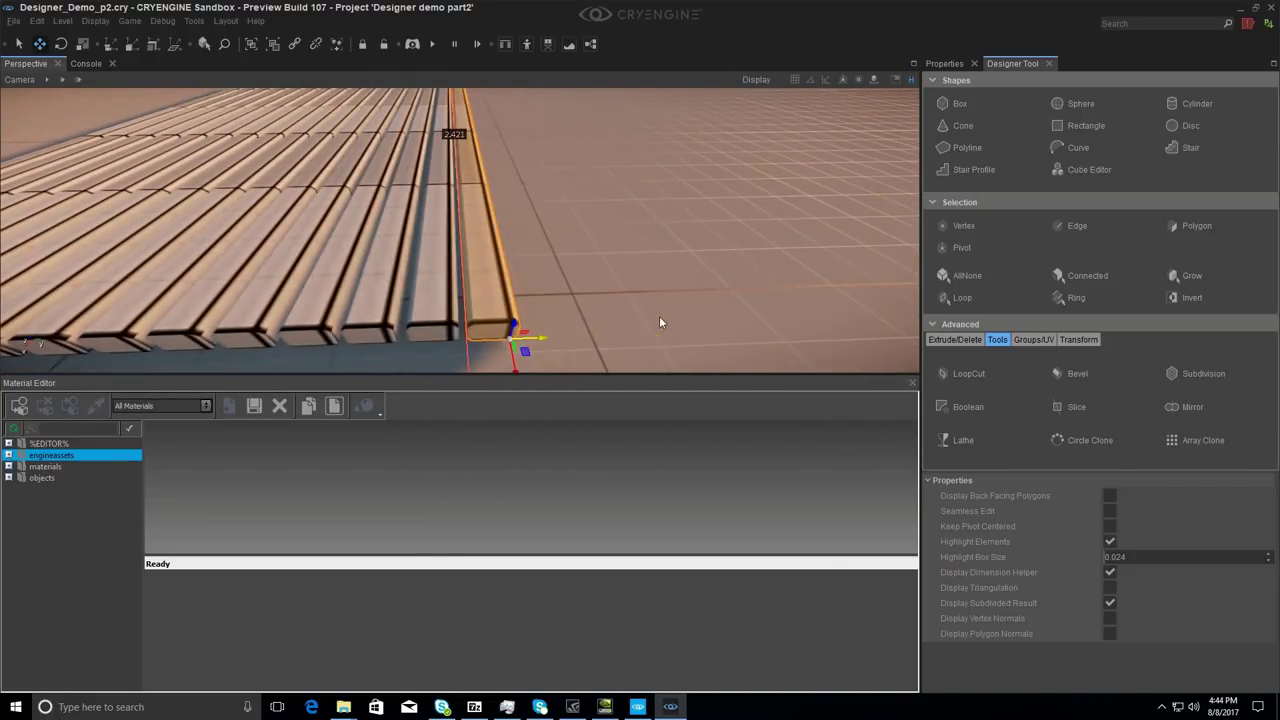
pyautogui.hotkey('ctrl', 'c')
pyautogui.click(560, 328)
pyautogui.press('s')
pyautogui.press('a')
pyautogui.press('d')
pyautogui.hotkey('ctrl', 'c')
pyautogui.keyDown('shift'); pyautogui.moveTo(572, 300); pyautogui.dragTo(576, 296); pyautogui.keyUp('shift')
pyautogui.click(566, 290)
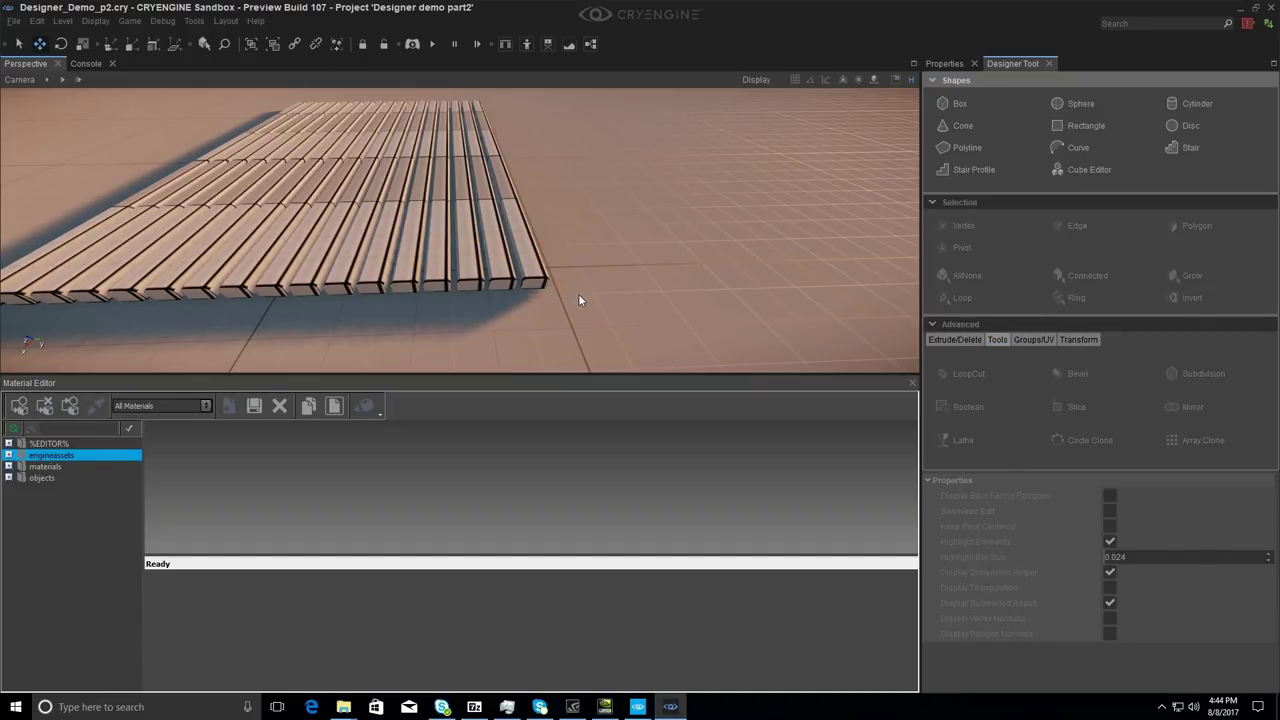
# Step: Draw a cylinder with 70 subdivisions, a radius of 1 and a height of 1 on the ground near the slat panel
pyautogui.moveTo(580, 294); pyautogui.dragTo(573, 302, button='right')
pyautogui.click(1190, 103)
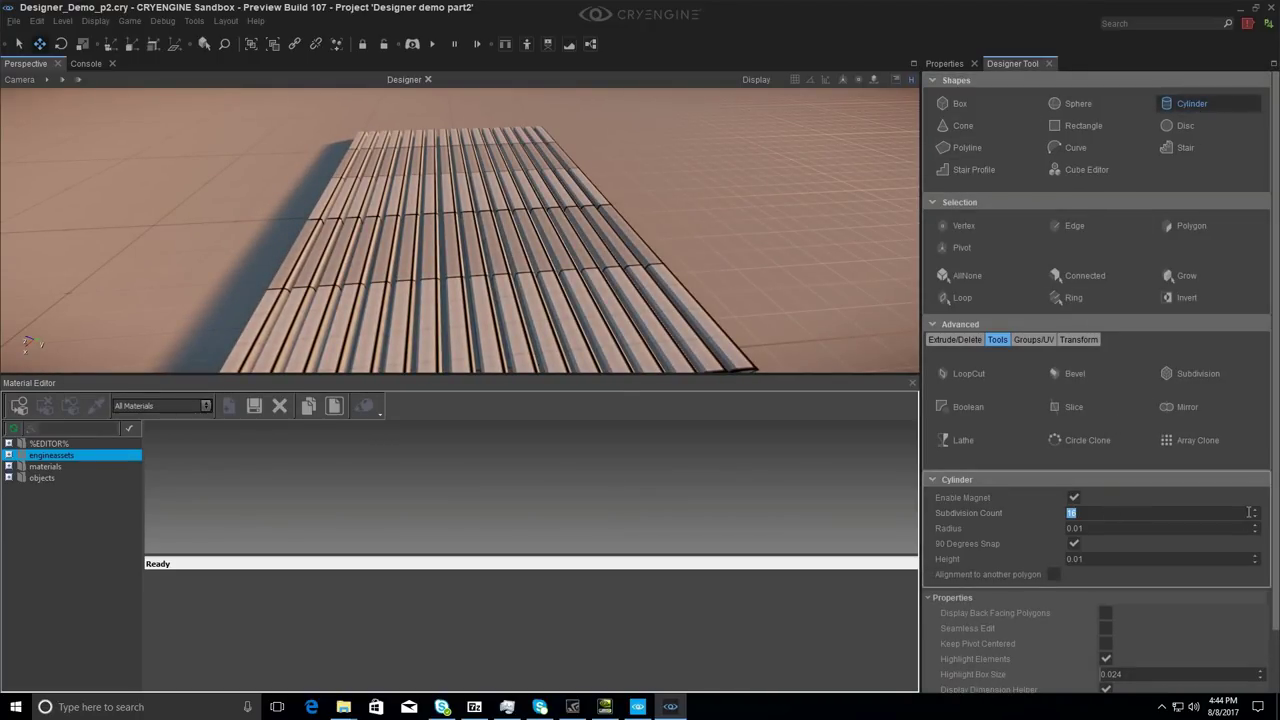
pyautogui.moveTo(709, 260); pyautogui.dragTo(718, 223, button='right')
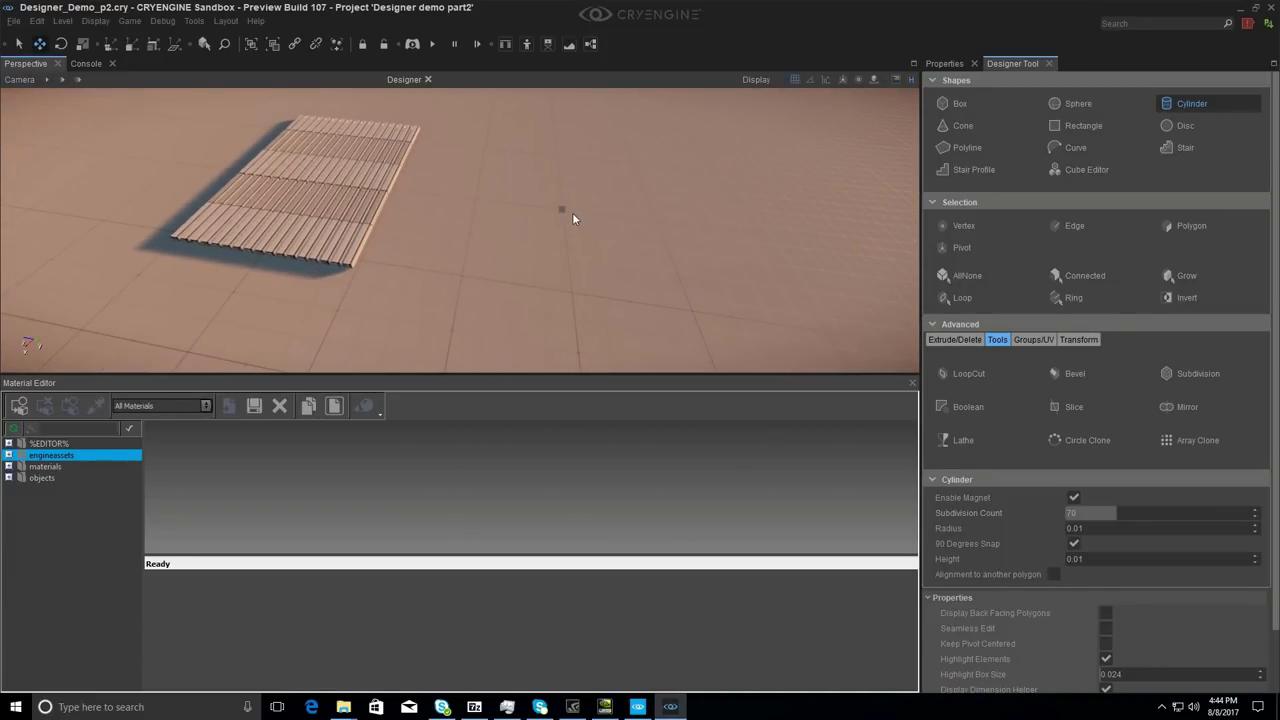
pyautogui.moveTo(572, 213); pyautogui.dragTo(570, 280)
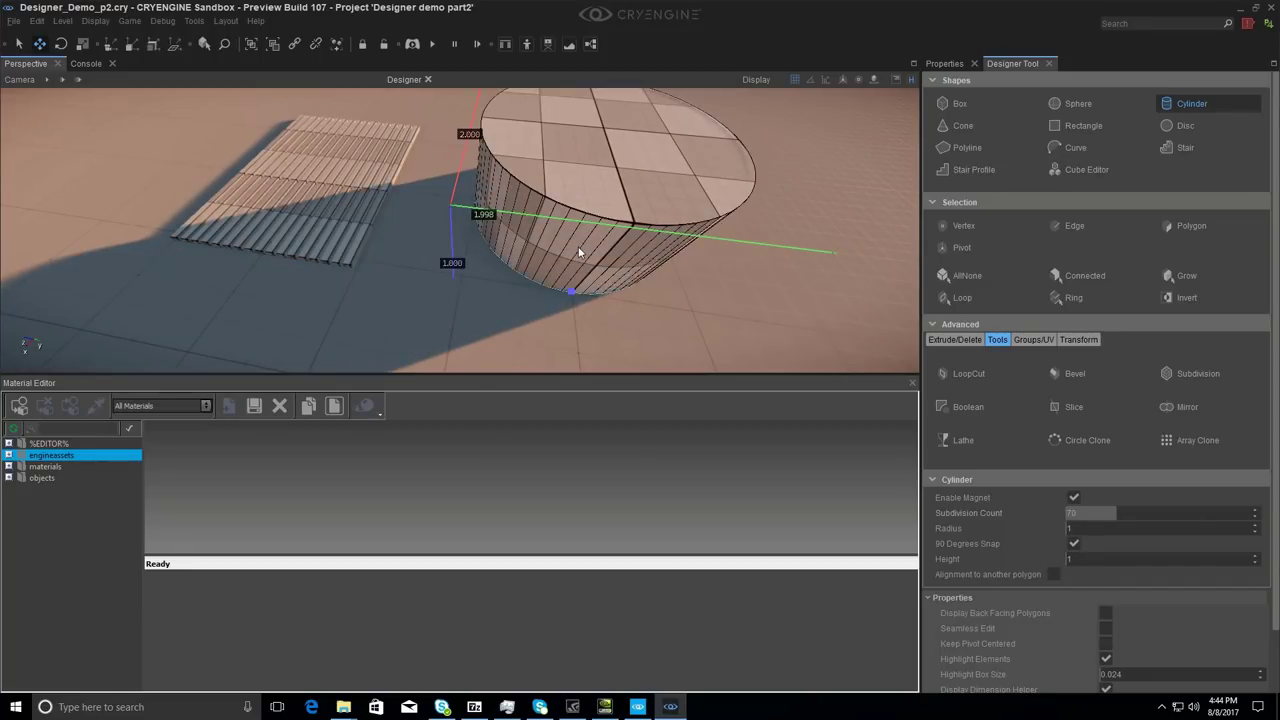
pyautogui.click(599, 196)
pyautogui.moveTo(567, 188); pyautogui.dragTo(558, 214)
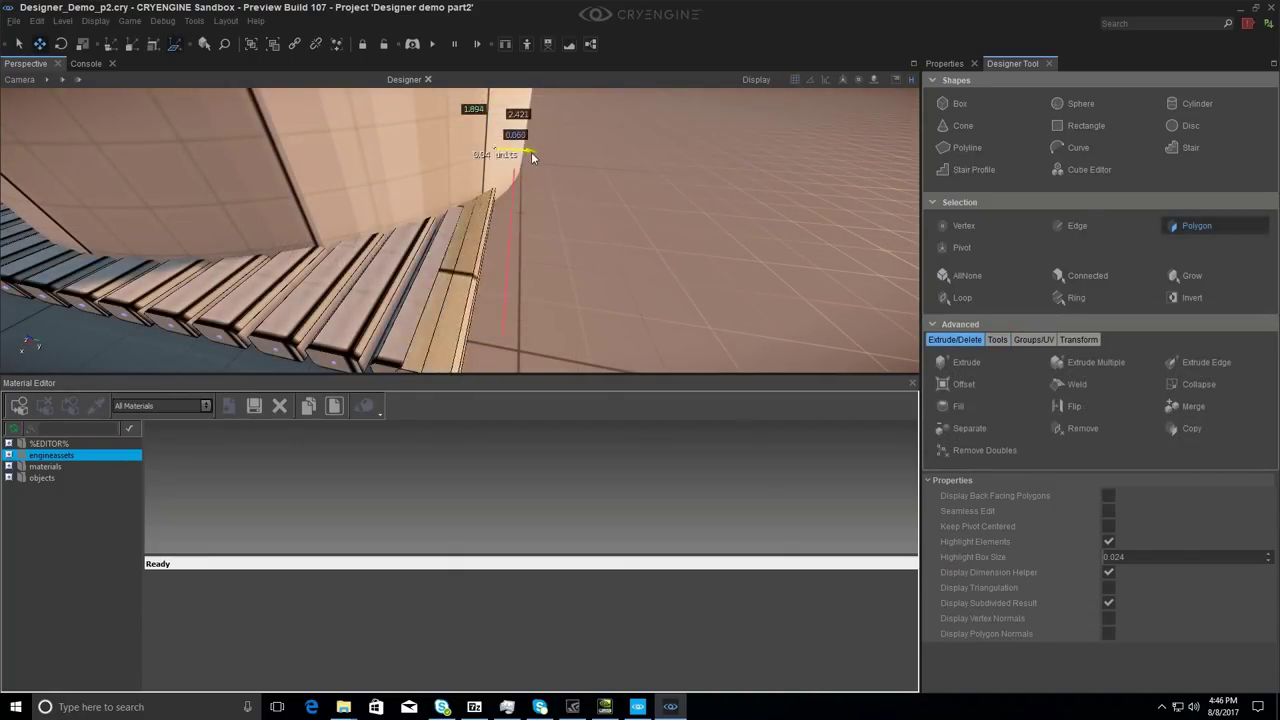
# Step: Move the polygons of the outermost slat about 0.11 units outward, away from the neighbouring slats
pyautogui.moveTo(531, 157); pyautogui.dragTo(542, 162)
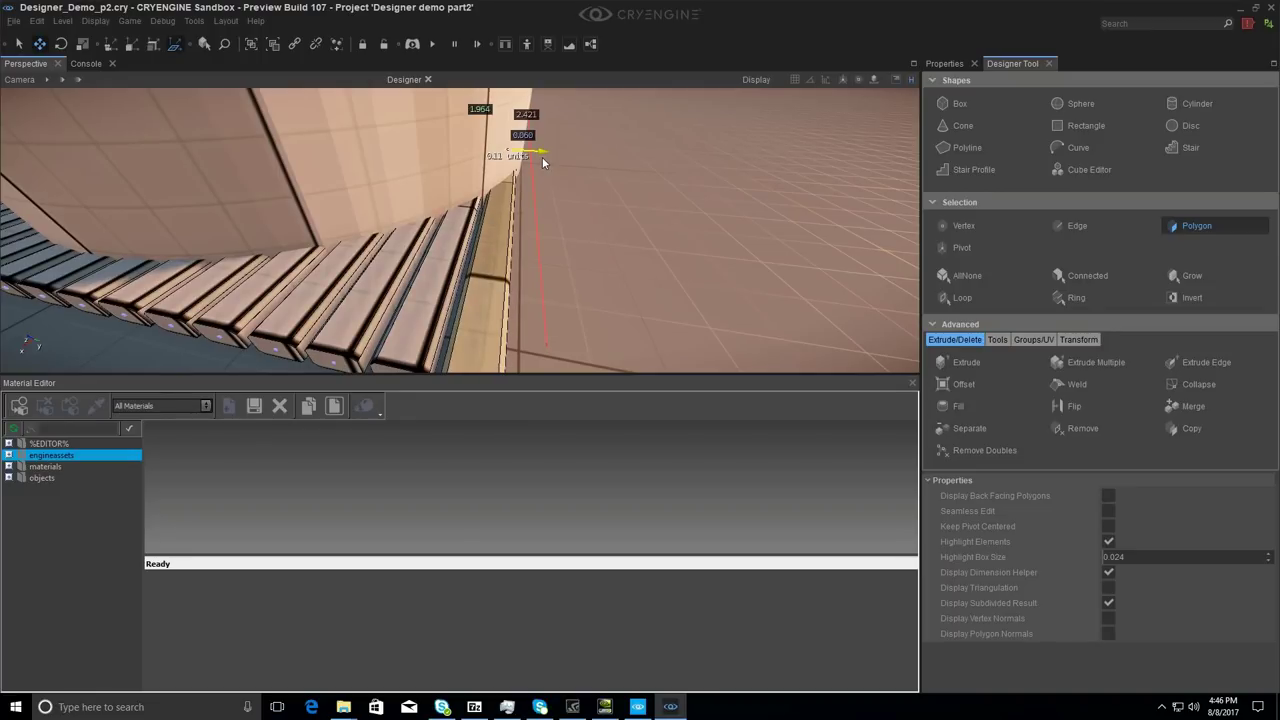
pyautogui.press('Escape')
pyautogui.scroll(-5, 550, 281)
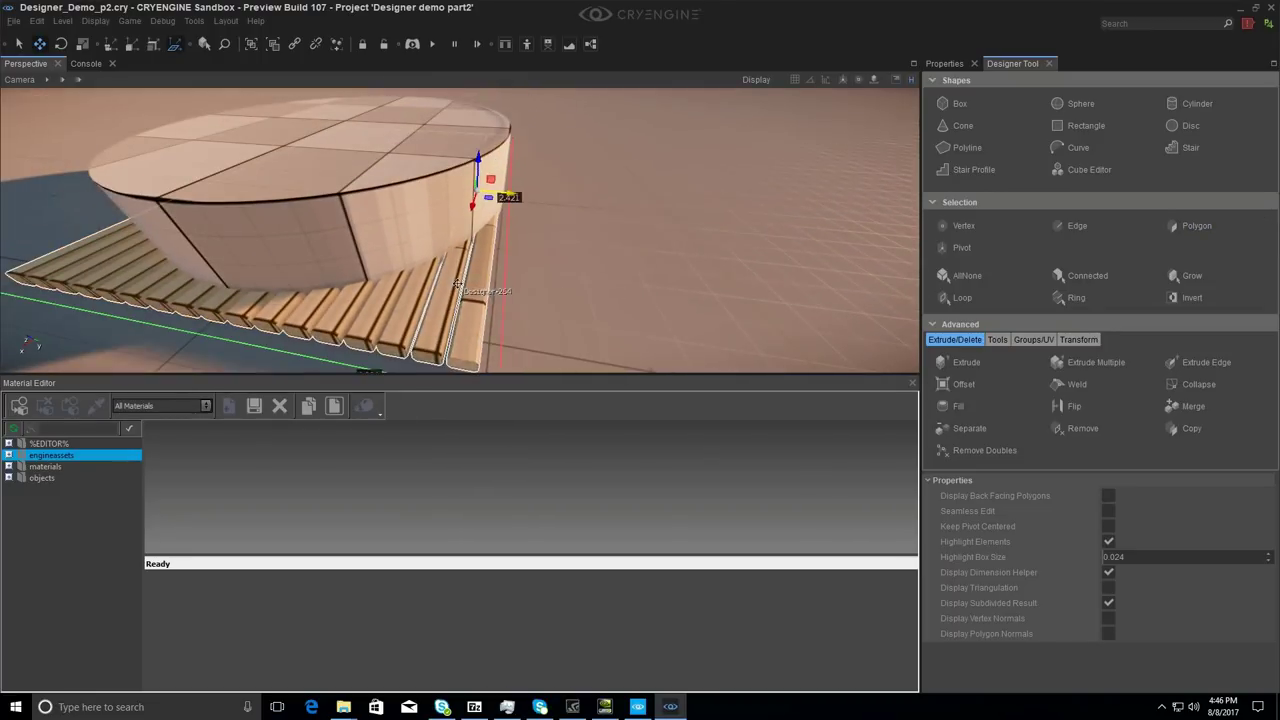
# Step: Cut the slats to a round tabletop with a Boolean intersection of the slat panel and the cylinder
pyautogui.click(429, 254)
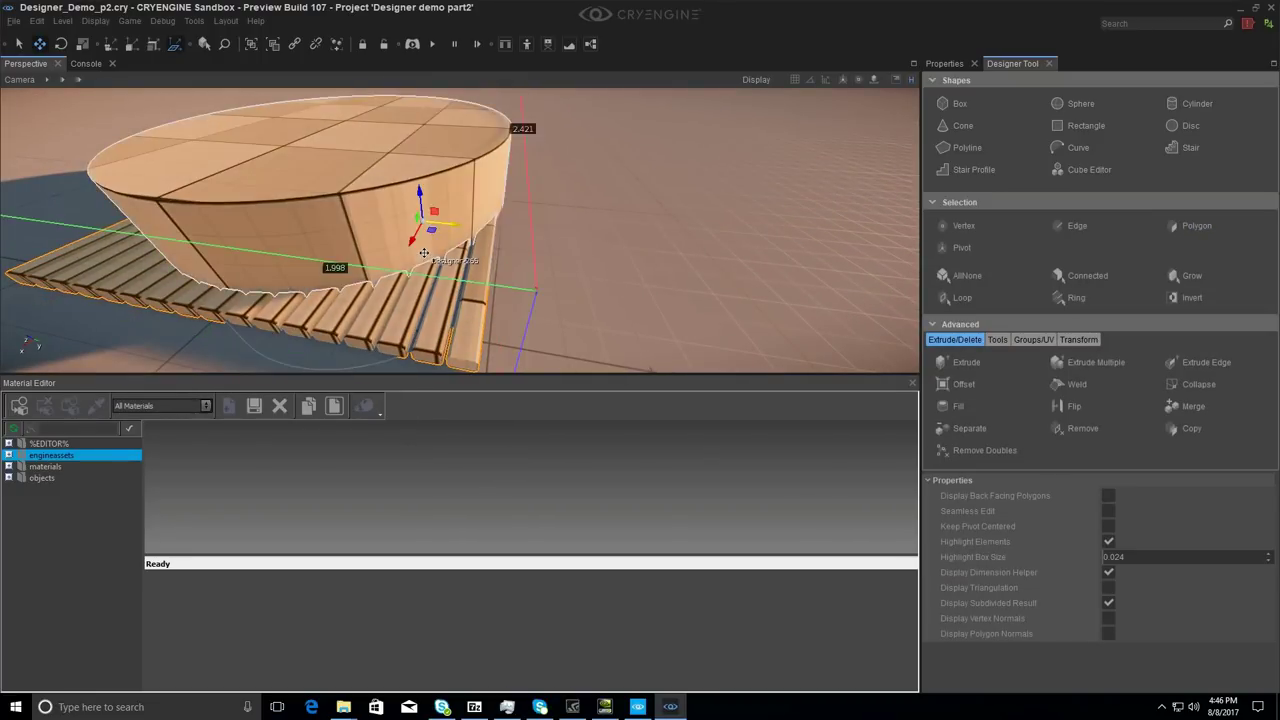
pyautogui.click(999, 341)
pyautogui.click(978, 408)
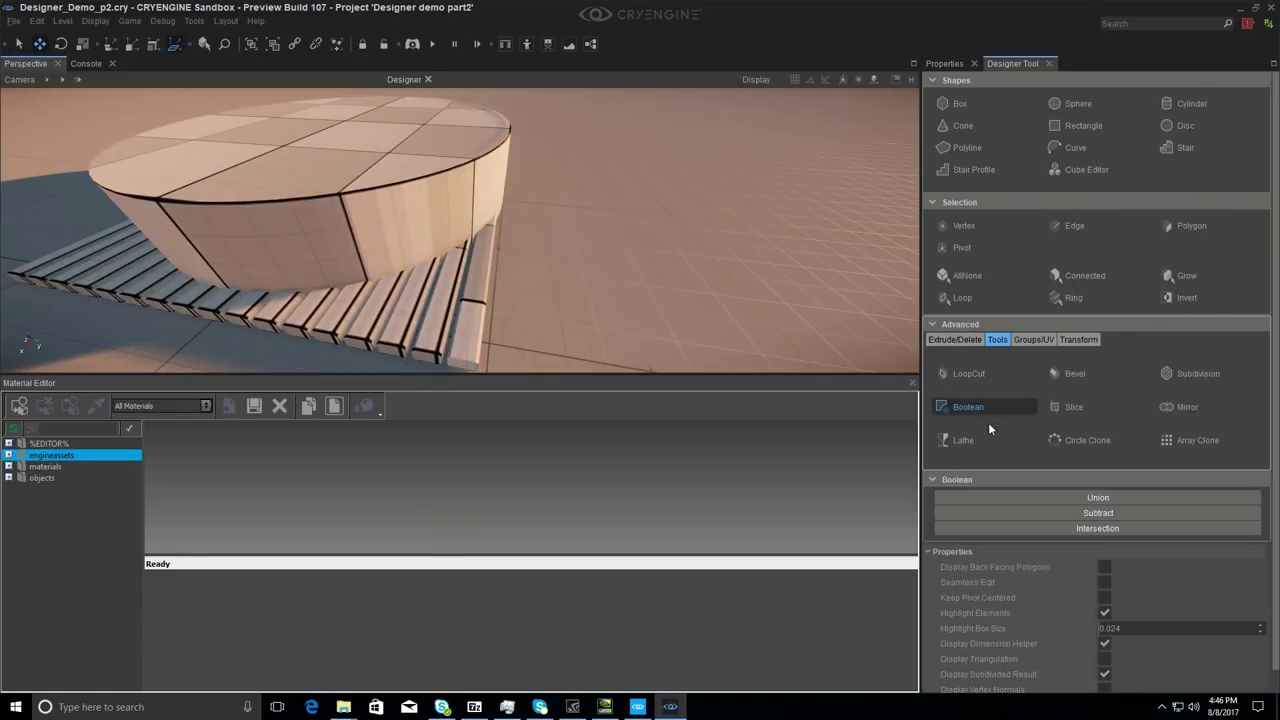
pyautogui.click(1089, 529)
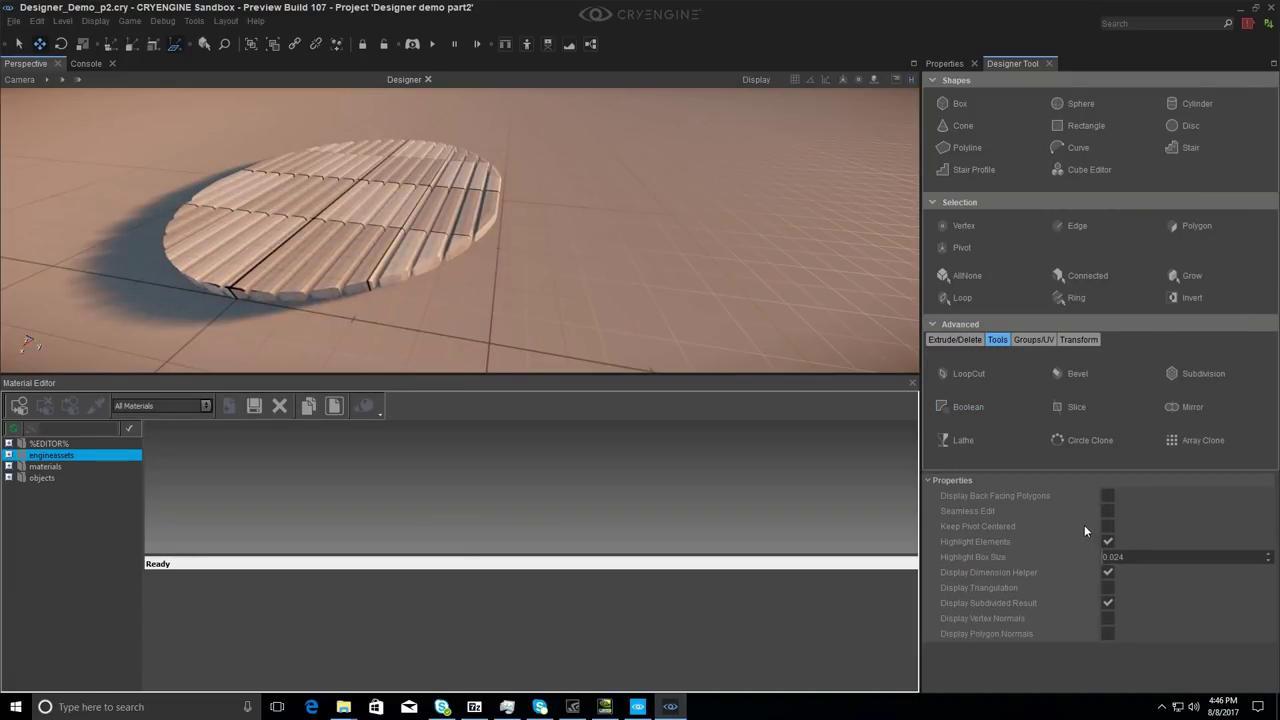
pyautogui.press('Escape')
pyautogui.moveTo(570, 262); pyautogui.dragTo(632, 267, button='right')
pyautogui.press('Escape')
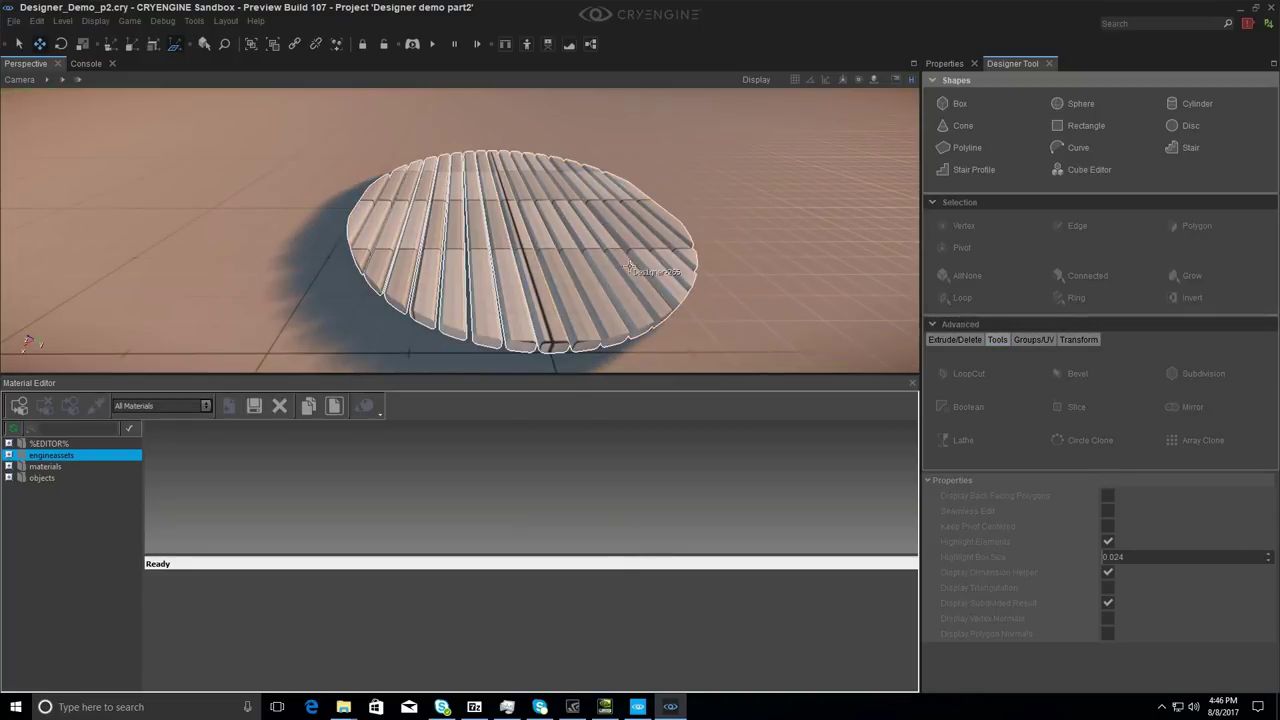
# Step: Assign material2 from the multimaterial to the round slatted tabletop
pyautogui.click(650, 258)
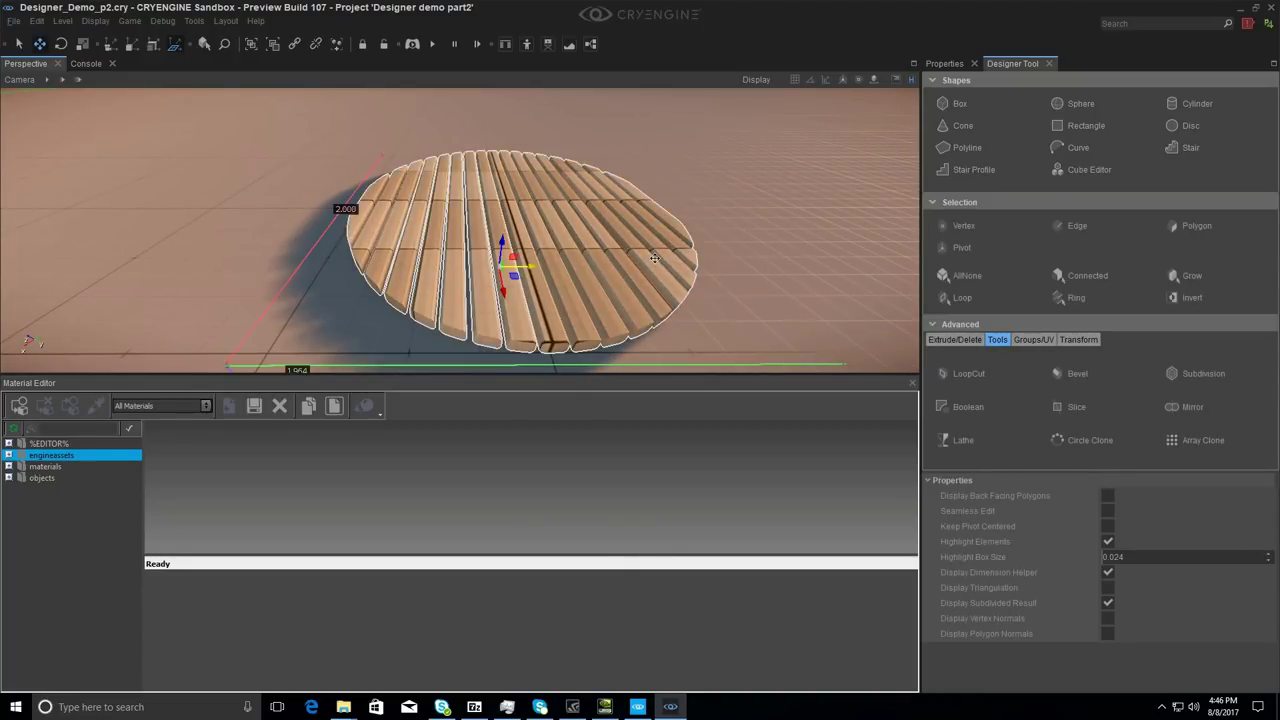
pyautogui.click(45, 467)
pyautogui.click(60, 512)
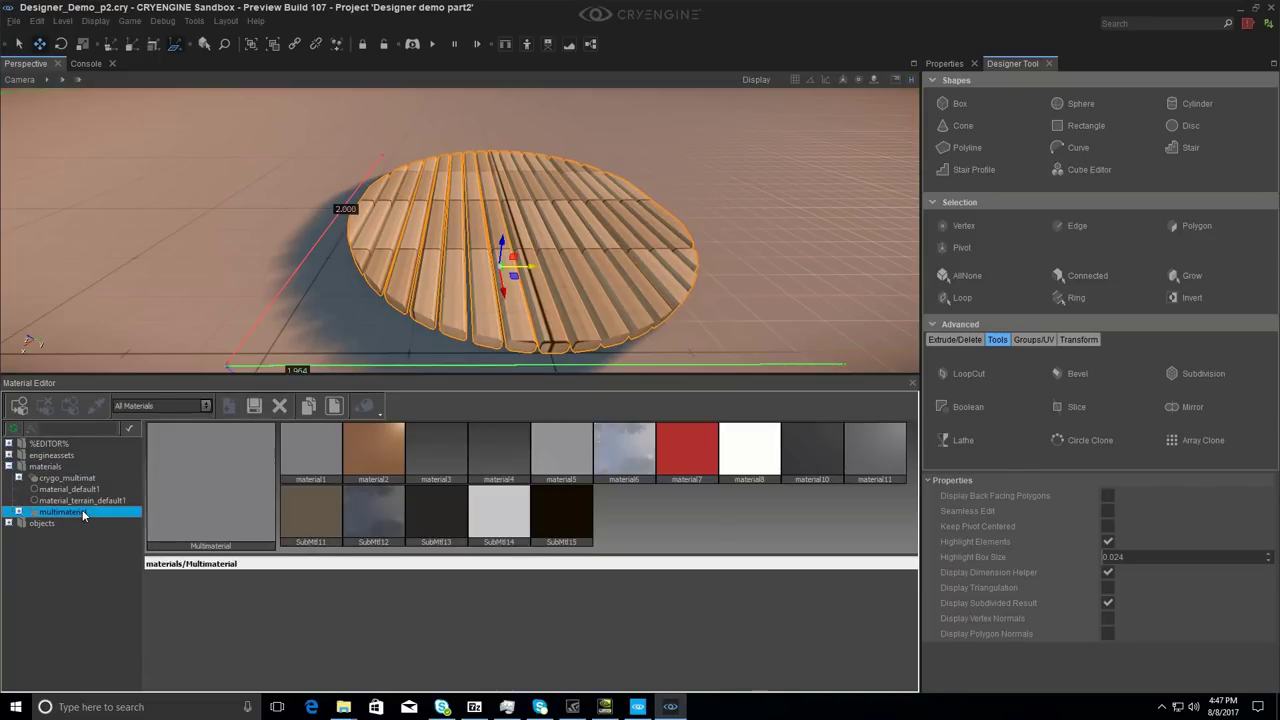
pyautogui.click(360, 462)
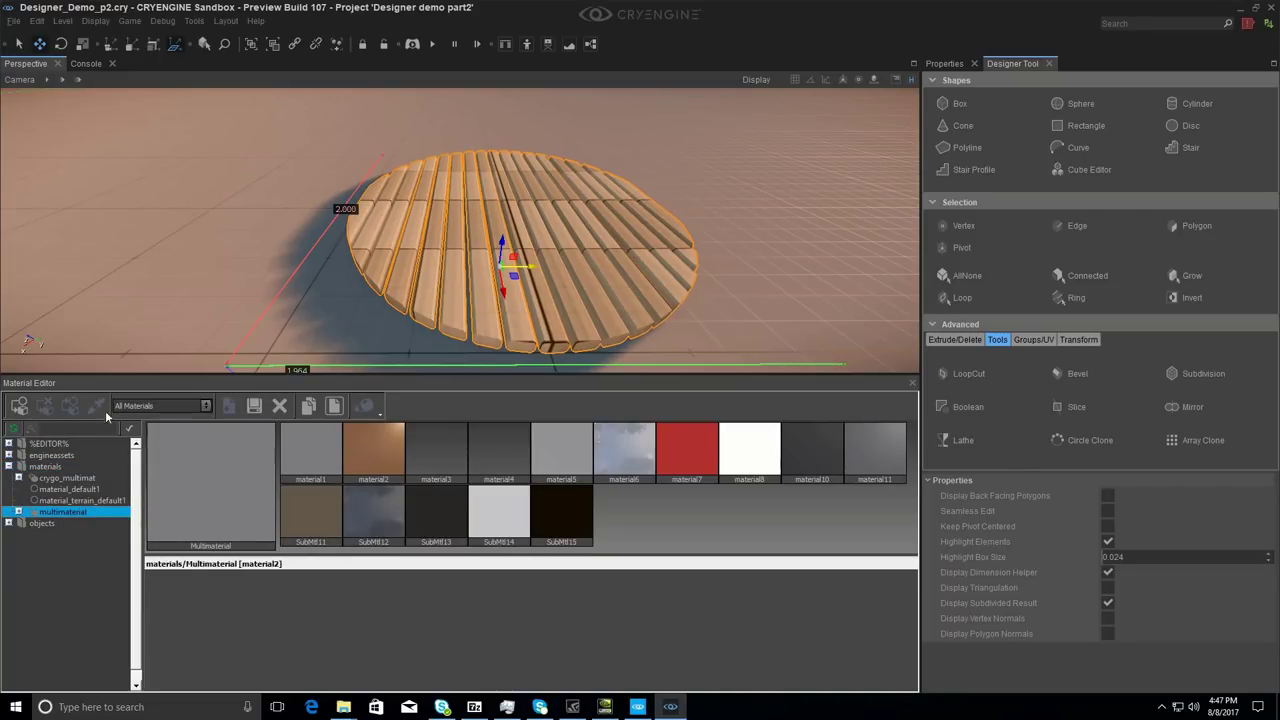
pyautogui.click(20, 405)
pyautogui.moveTo(500, 230)
pyautogui.mouseDown(button='right')
pyautogui.moveTo(536, 248)
pyautogui.moveTo(510, 225)
pyautogui.mouseUp(button='right')
pyautogui.press('Escape')
pyautogui.press('Escape')
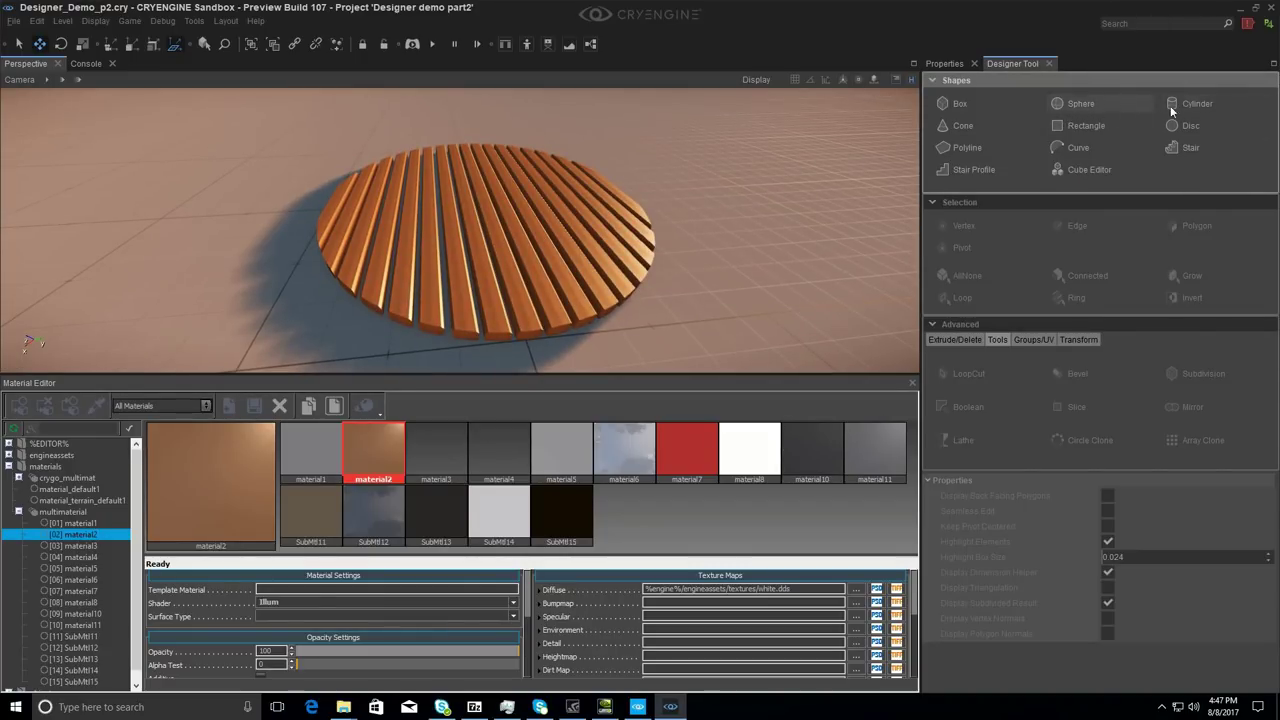
# Step: Draw a narrow support box about 0.026 wide and 1.72 long across the slats of the round tabletop
pyautogui.click(957, 107)
pyautogui.moveTo(428, 358); pyautogui.dragTo(430, 283, button='middle')
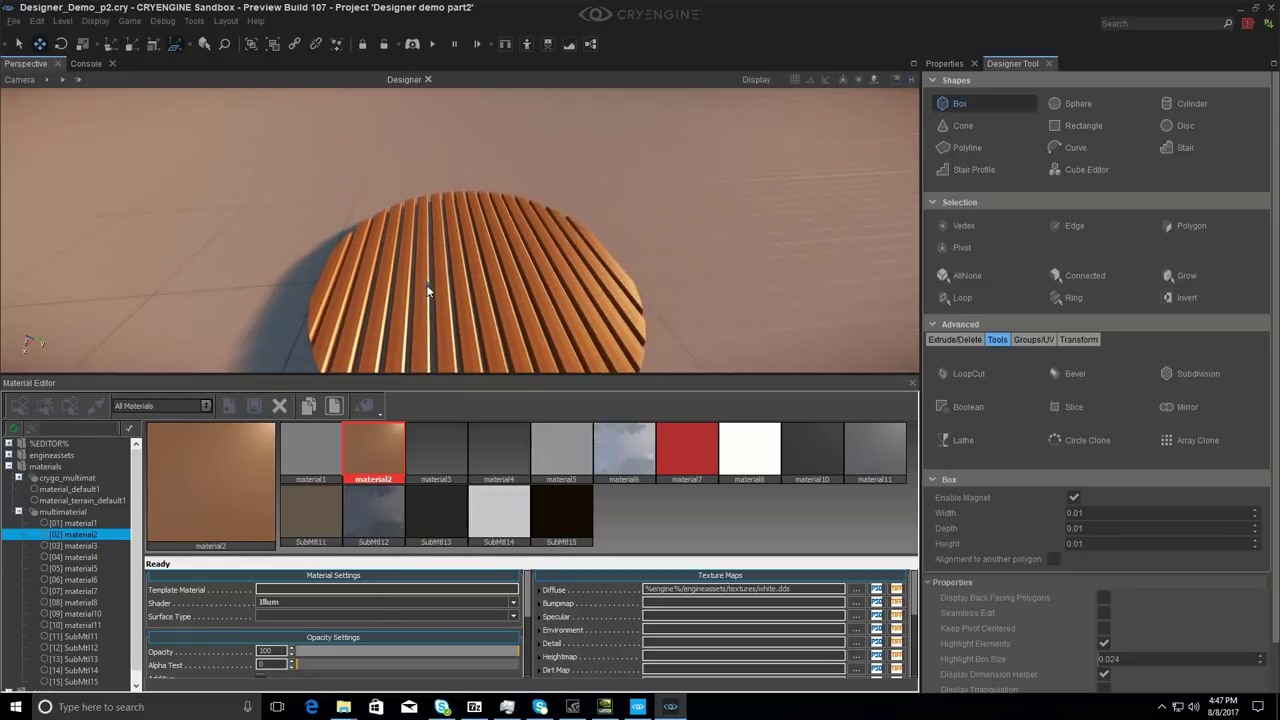
pyautogui.moveTo(430, 283); pyautogui.dragTo(430, 300, button='right')
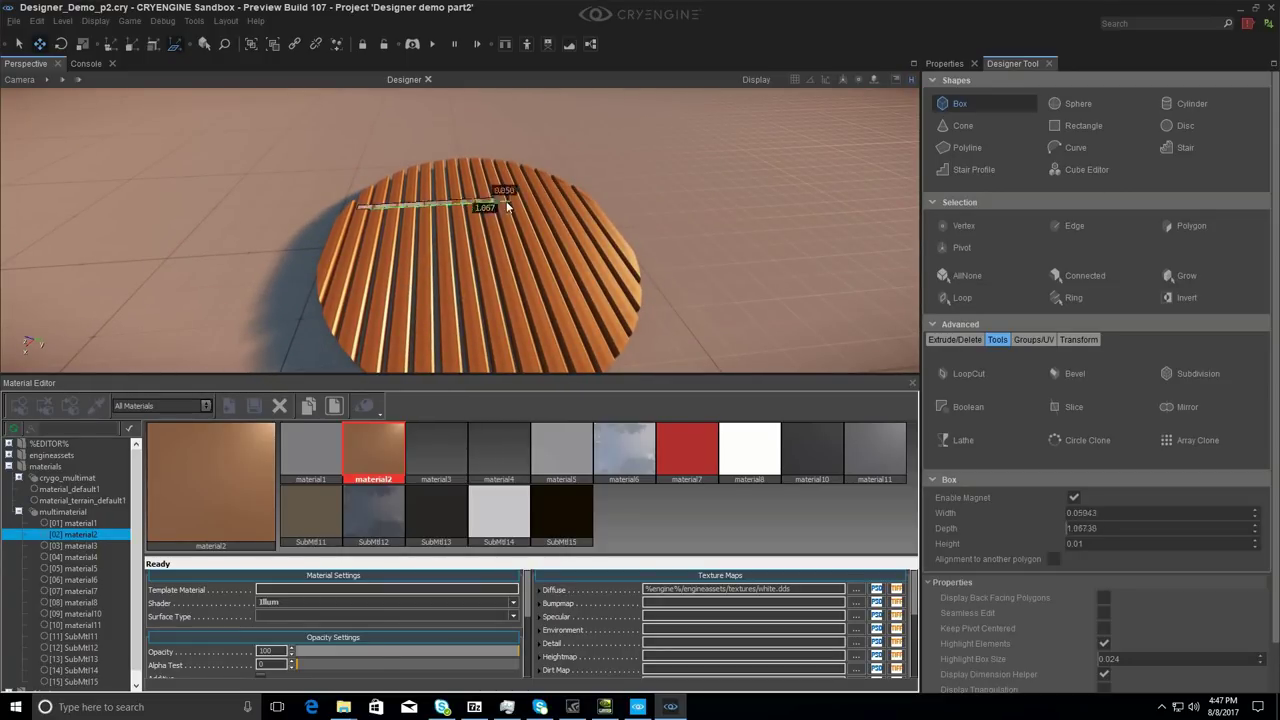
pyautogui.moveTo(559, 195); pyautogui.dragTo(578, 194)
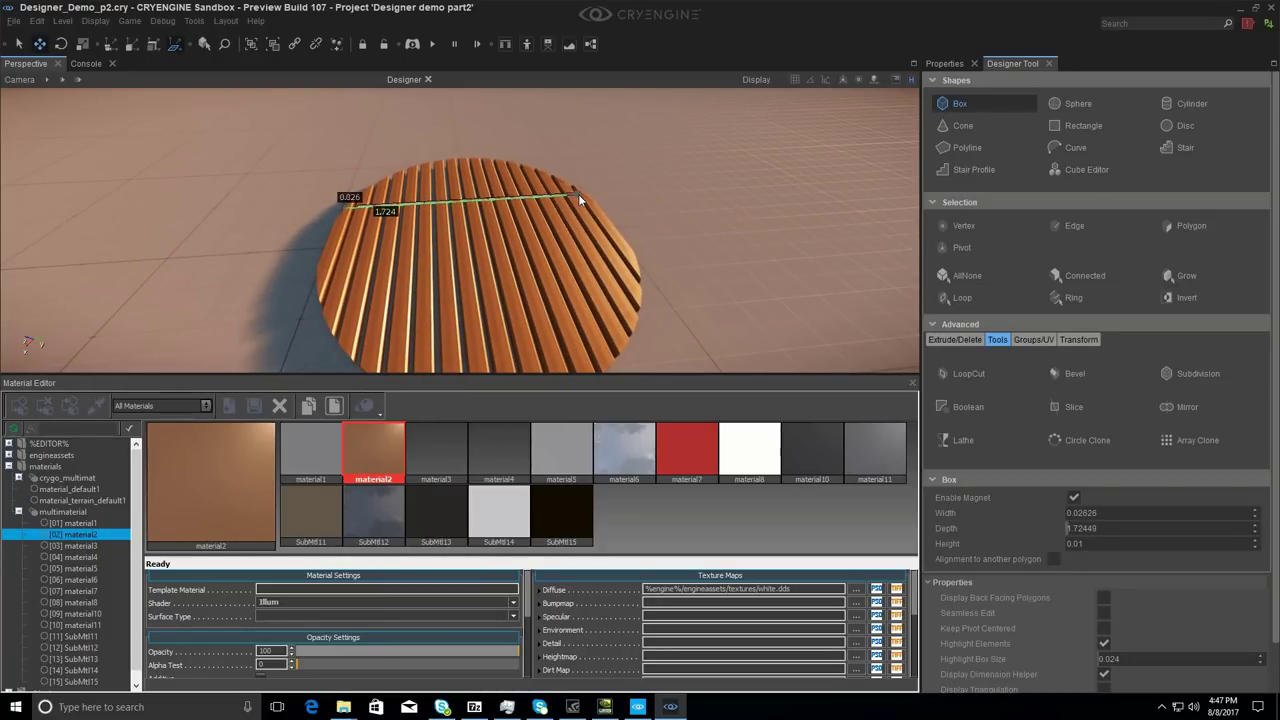
pyautogui.moveTo(578, 194); pyautogui.dragTo(550, 194, button='middle')
pyautogui.moveTo(578, 194); pyautogui.dragTo(540, 201, button='right')
pyautogui.scroll(-3, 540, 207)
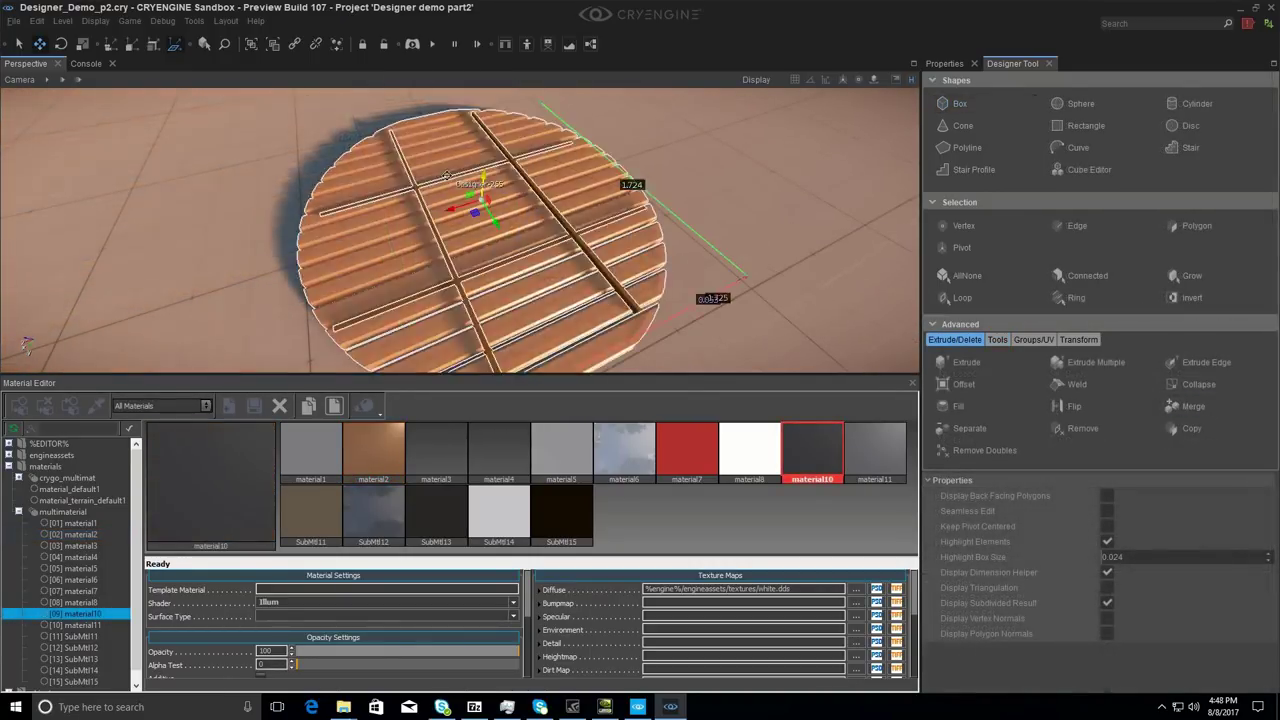
# Step: Select the crossed support bars together with the round tabletop and merge them into one object
pyautogui.moveTo(392, 191); pyautogui.dragTo(400, 200, button='right')
pyautogui.click(431, 240)
pyautogui.moveTo(546, 279); pyautogui.dragTo(457, 290, button='right')
pyautogui.click(537, 253)
pyautogui.click(457, 295)
pyautogui.click(455, 278)
pyautogui.click(457, 298)
pyautogui.moveTo(436, 252); pyautogui.dragTo(431, 152)
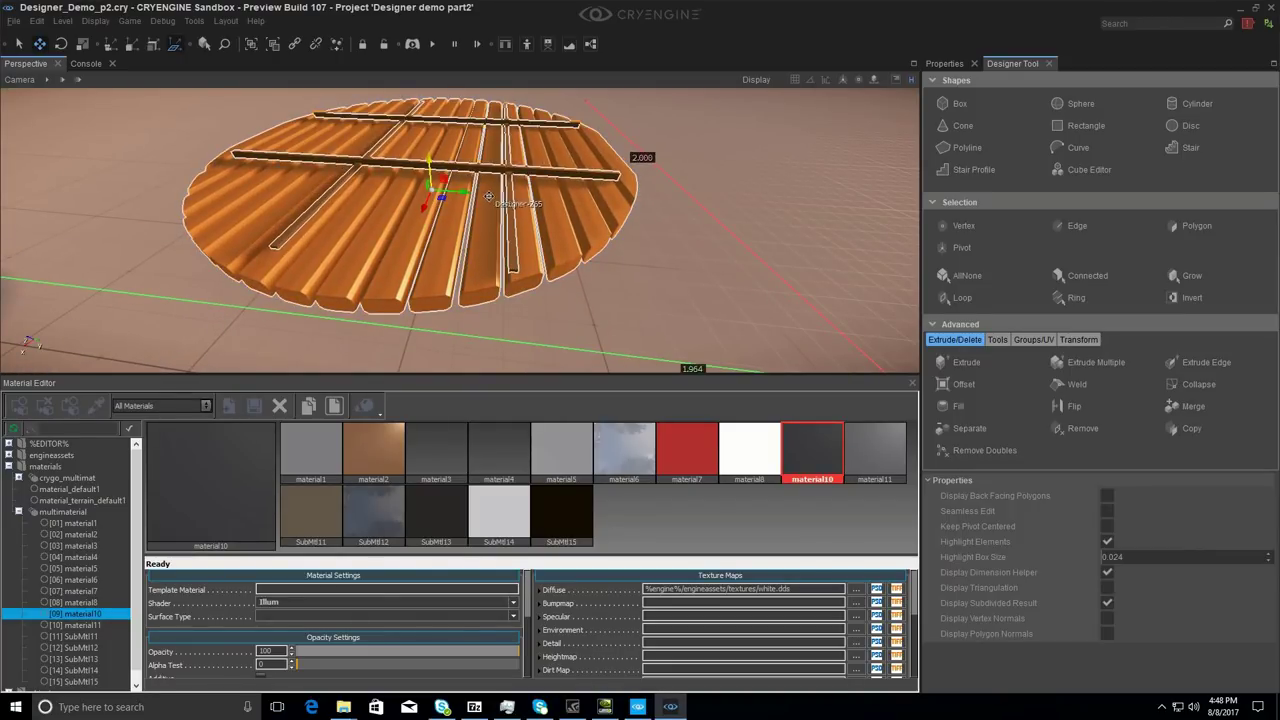
pyautogui.click(1190, 406)
# Step: Rotate the merged tabletop upside down so that the support bars lie underneath the slats
pyautogui.press('2')
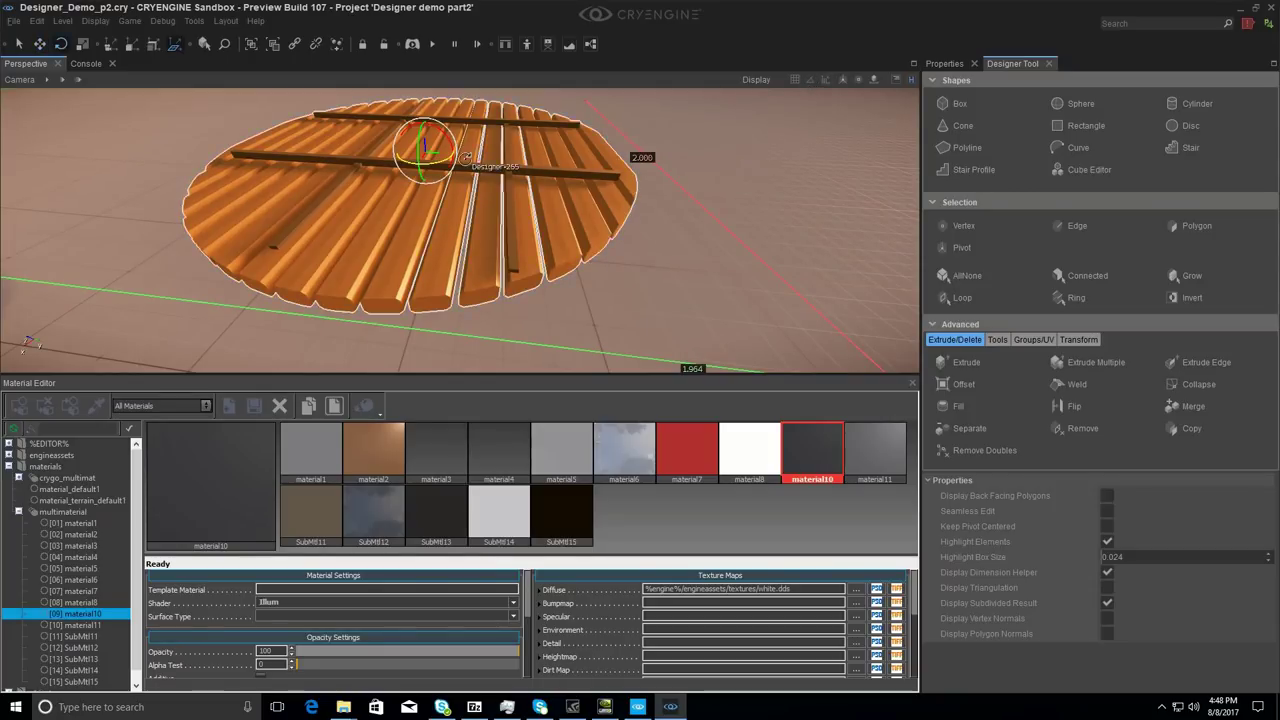
pyautogui.moveTo(445, 165); pyautogui.dragTo(640, 188)
pyautogui.moveTo(410, 234)
pyautogui.mouseDown(button='right')
pyautogui.moveTo(392, 226)
pyautogui.moveTo(440, 216)
pyautogui.moveTo(412, 234)
pyautogui.mouseUp(button='right')
pyautogui.moveTo(551, 205); pyautogui.dragTo(558, 243, button='right')
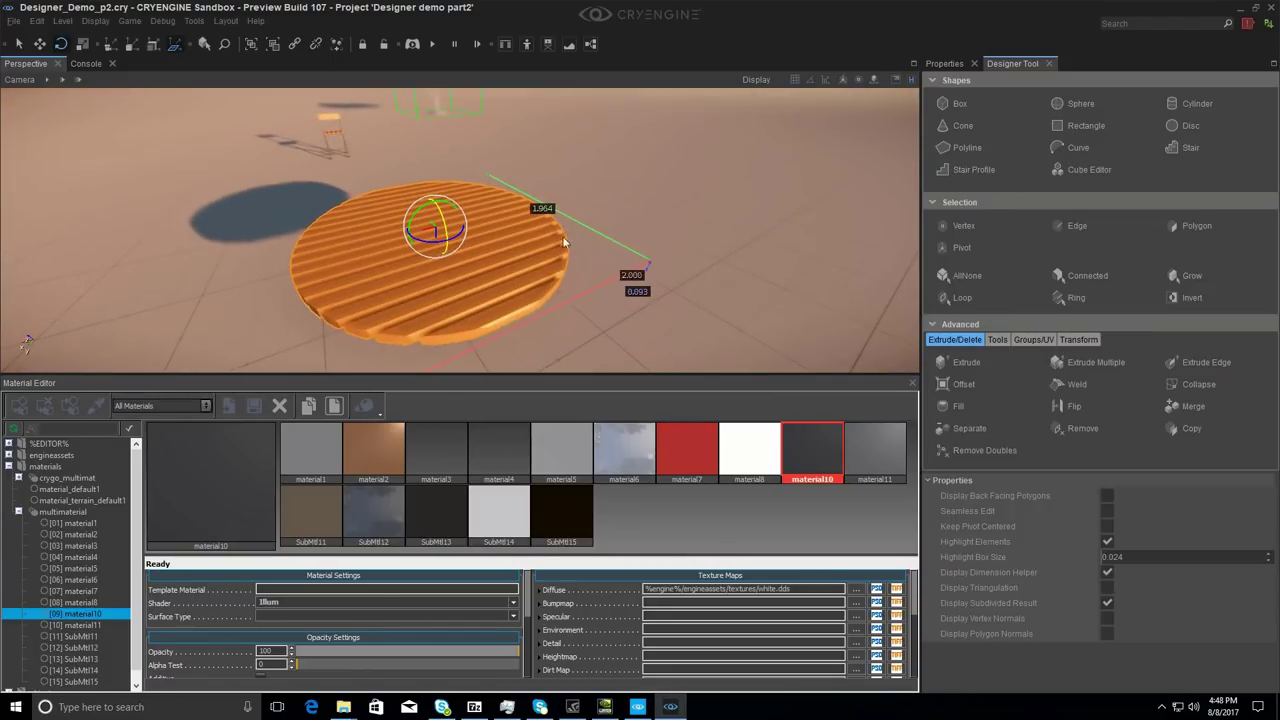
# Step: Copy the finished patio chair and move the copy to a free spot beside the original
pyautogui.click(332, 152)
pyautogui.click(474, 208)
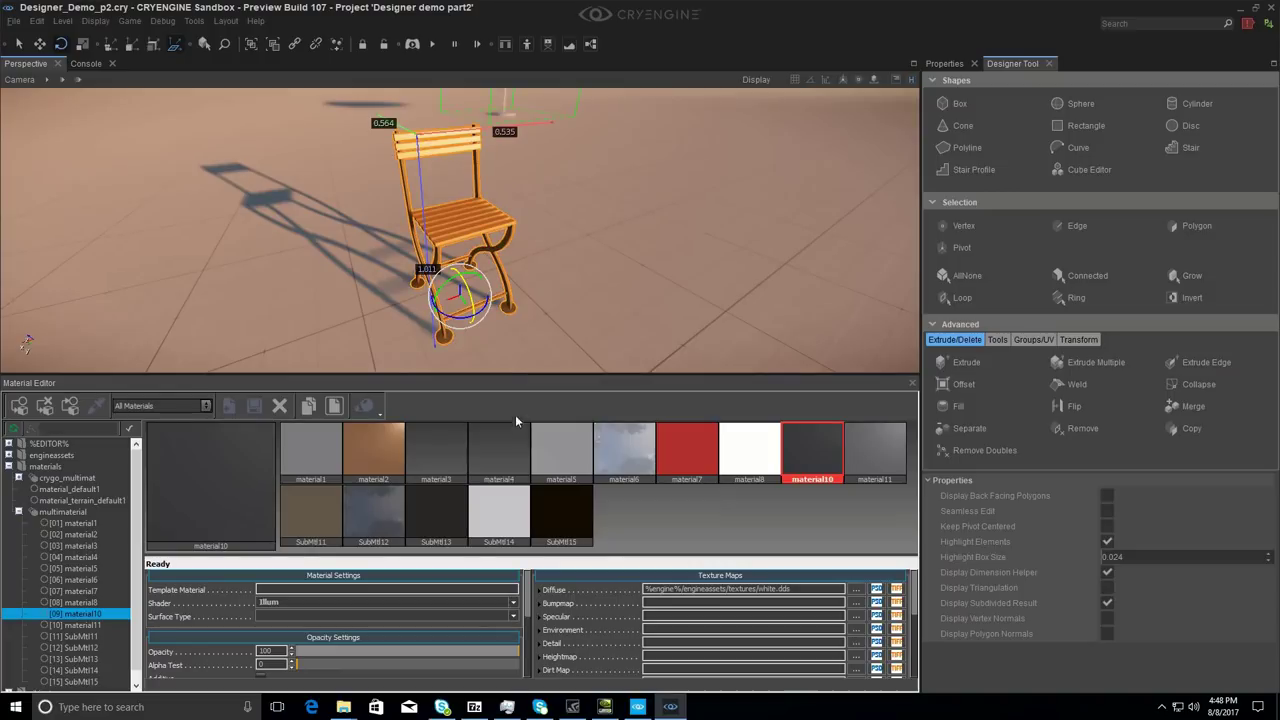
pyautogui.keyDown('alt'); pyautogui.moveTo(538, 321); pyautogui.dragTo(655, 274, button='middle'); pyautogui.keyUp('alt')
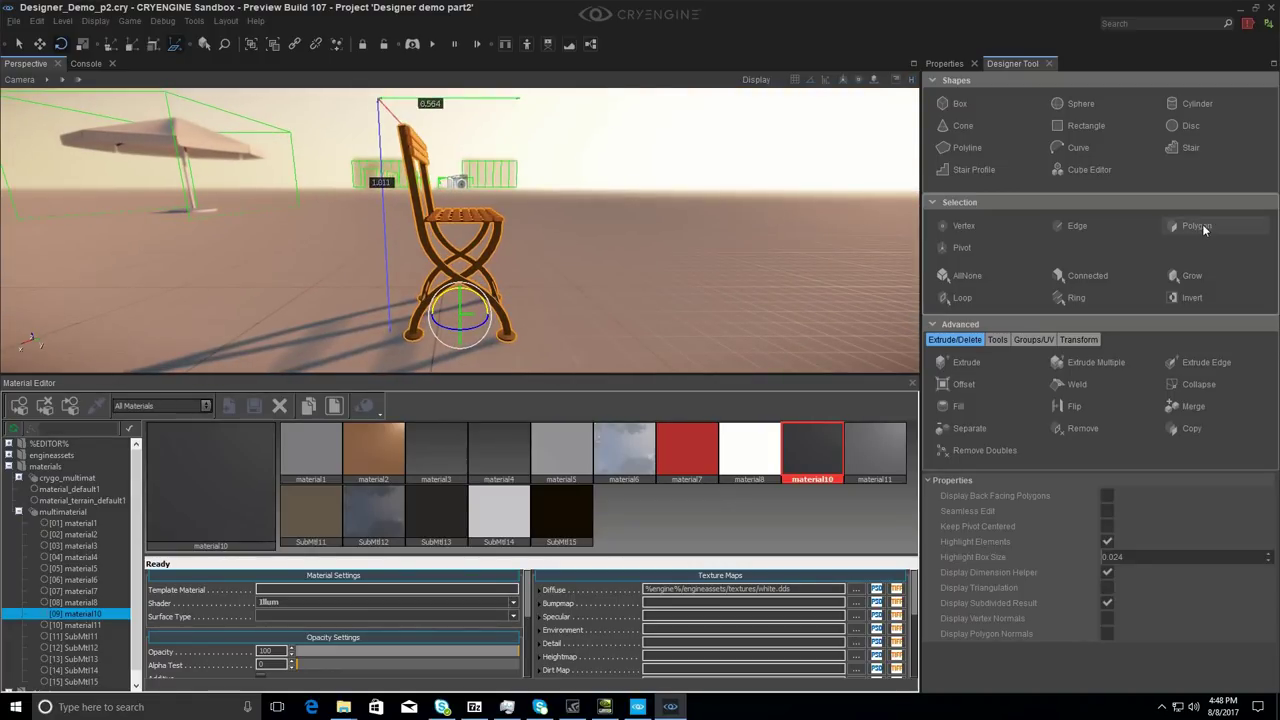
pyautogui.moveTo(520, 286); pyautogui.dragTo(503, 301, button='right')
pyautogui.press('2')
pyautogui.keyDown('shift'); pyautogui.moveTo(508, 300); pyautogui.dragTo(748, 302); pyautogui.keyUp('shift')
pyautogui.press('d')
pyautogui.press('d')
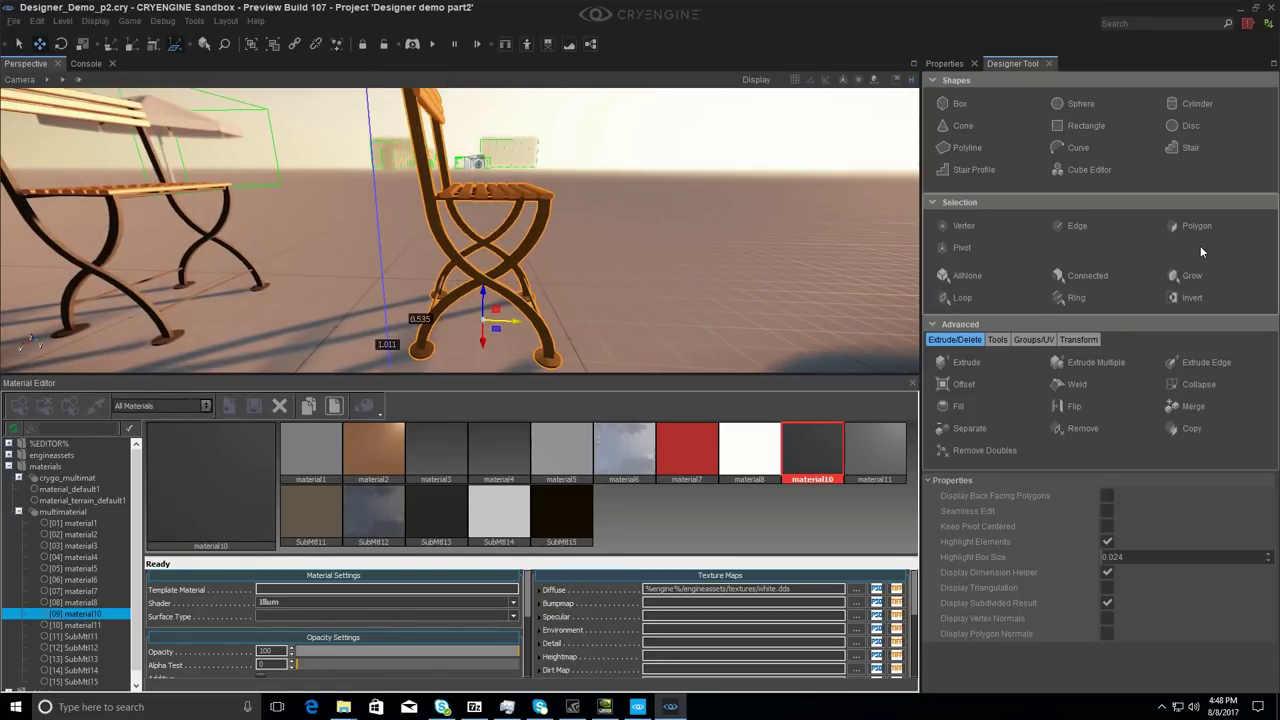
# Step: Select the polygons of the copied chair's seat slats and delete them
pyautogui.click(1198, 226)
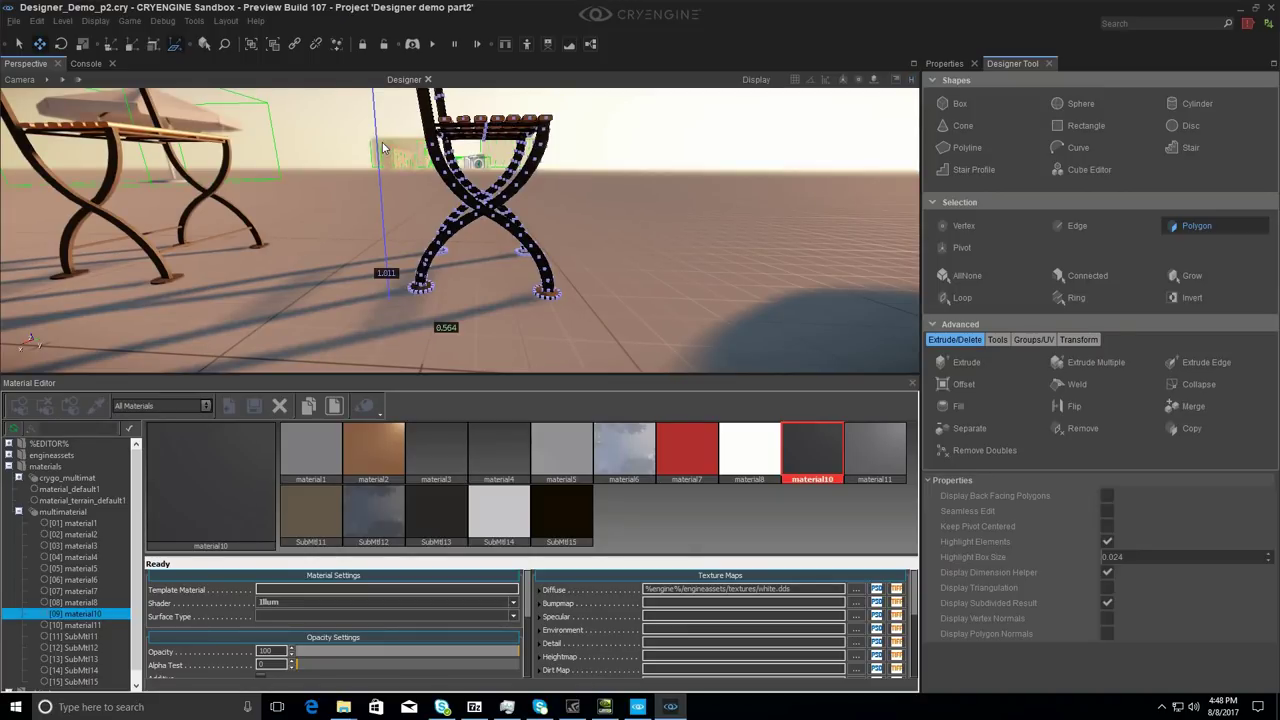
pyautogui.moveTo(592, 306); pyautogui.dragTo(596, 317)
pyautogui.press('w')
pyautogui.moveTo(593, 266); pyautogui.dragTo(594, 280, button='middle')
pyautogui.moveTo(594, 285); pyautogui.dragTo(594, 281, button='right')
pyautogui.moveTo(283, 162); pyautogui.dragTo(395, 169)
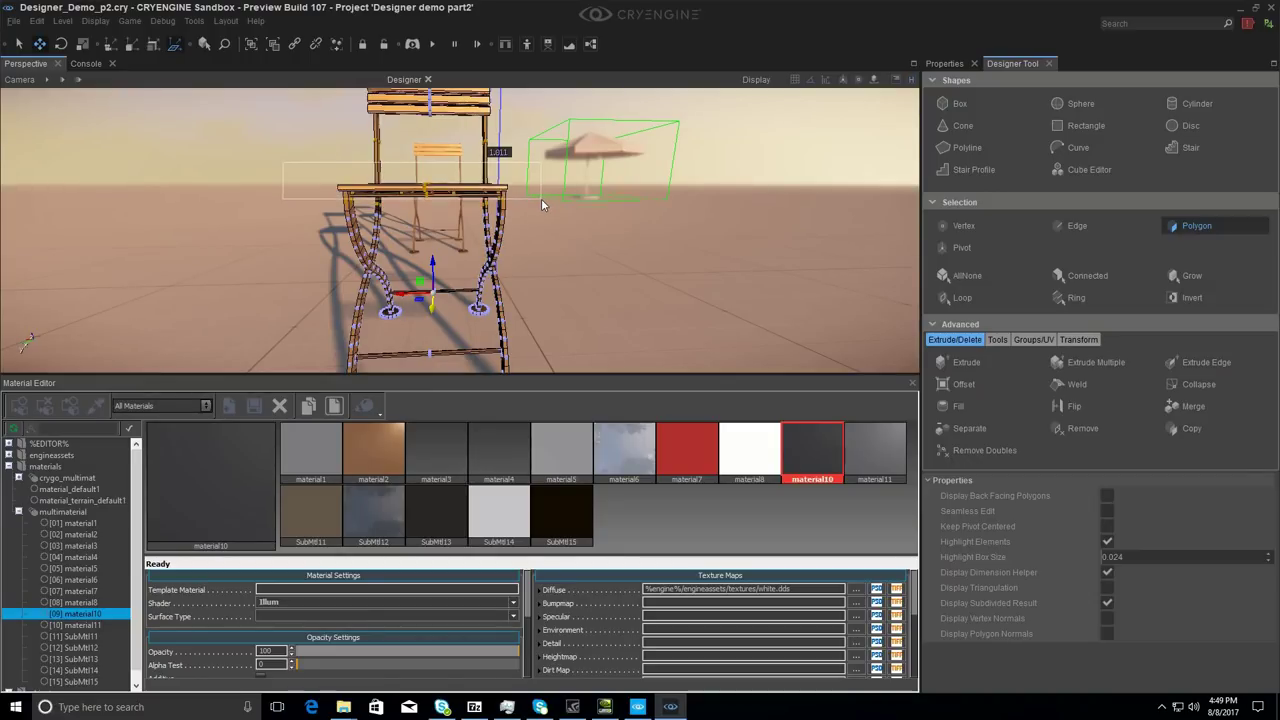
pyautogui.moveTo(541, 199); pyautogui.dragTo(541, 199)
pyautogui.moveTo(527, 212); pyautogui.dragTo(508, 186, button='right')
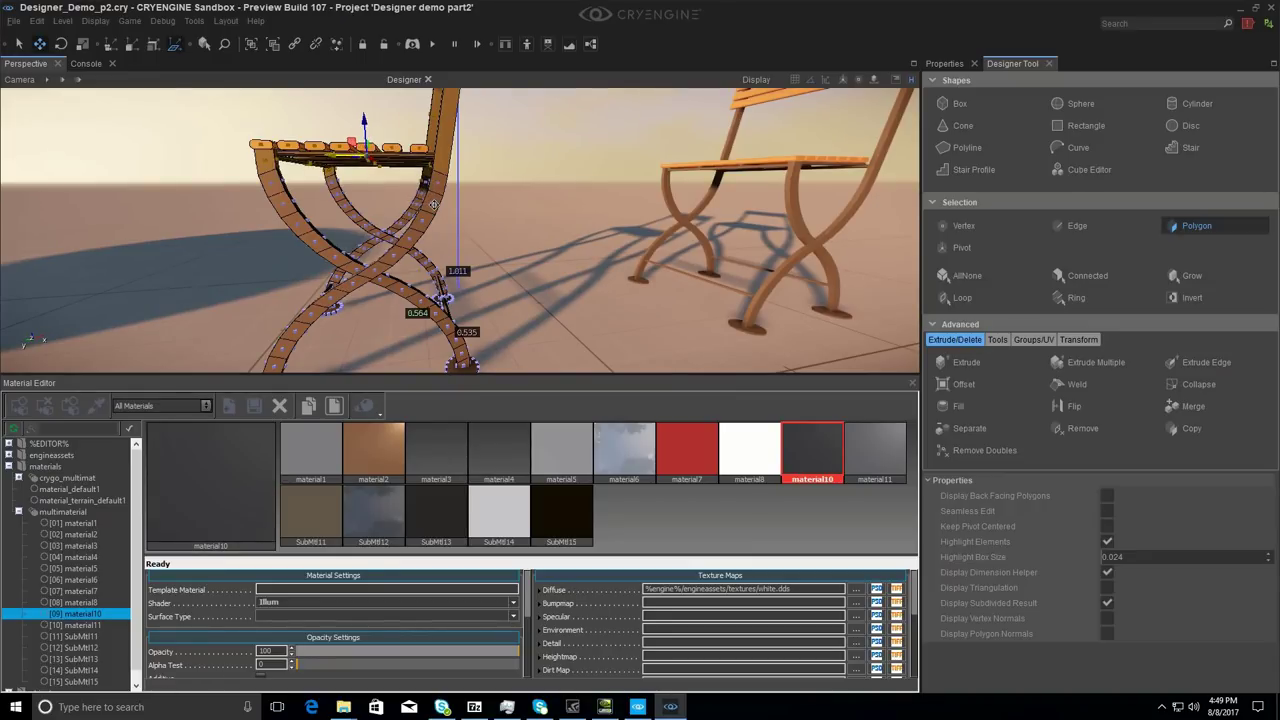
pyautogui.moveTo(433, 205); pyautogui.dragTo(372, 240, button='right')
pyautogui.press('Delete')
pyautogui.press('Escape')
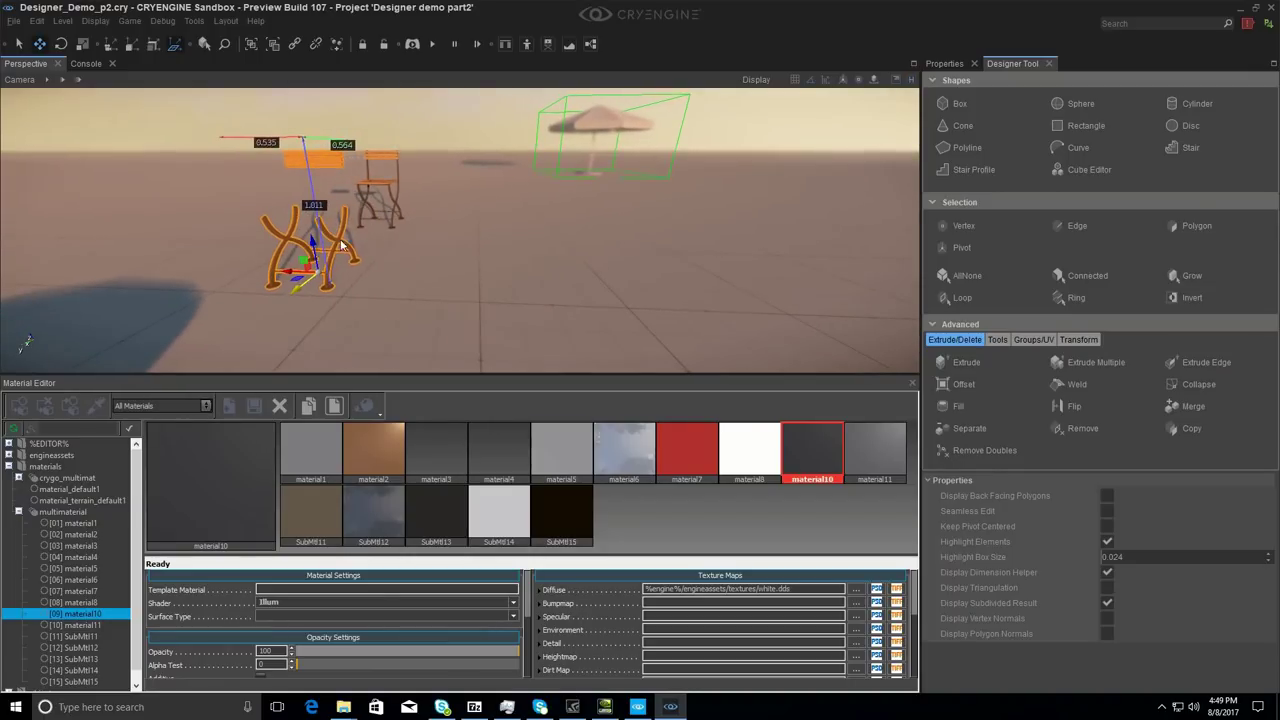
# Step: Select the copied chair's remaining backrest polygons and delete them, keeping only the leg frame
pyautogui.click(1195, 226)
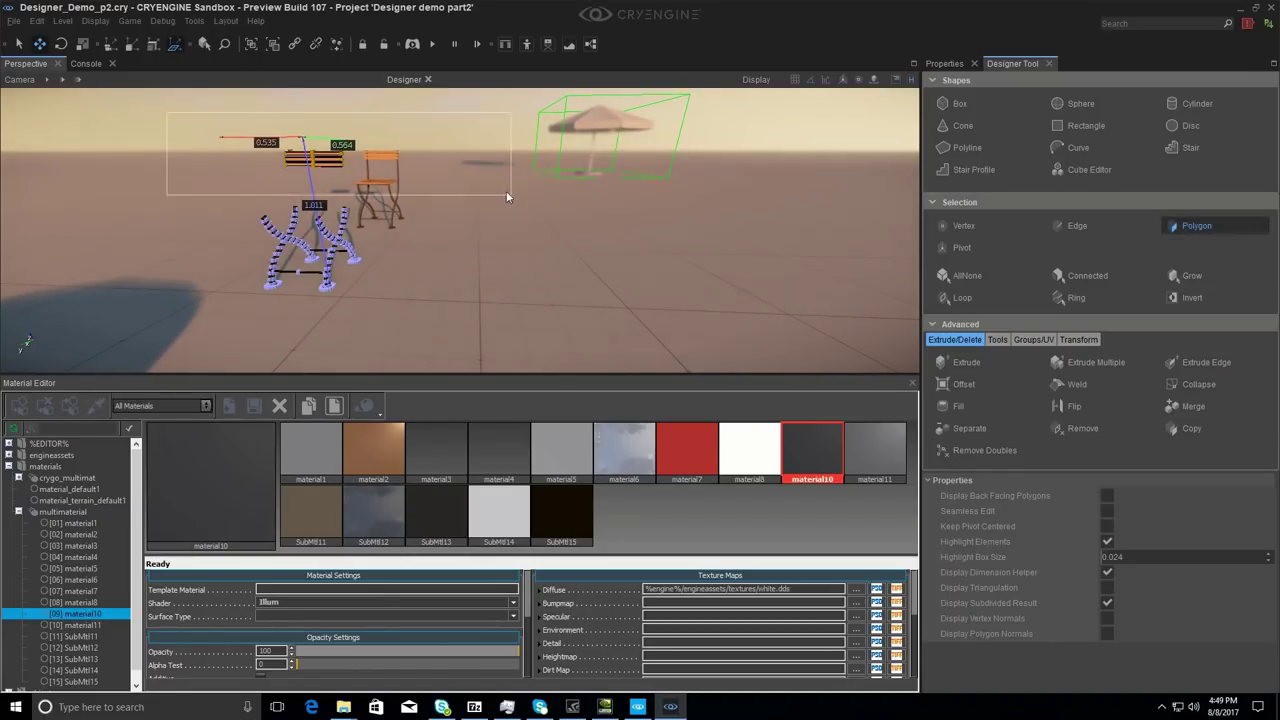
pyautogui.moveTo(502, 189); pyautogui.dragTo(497, 183)
pyautogui.press('Delete')
pyautogui.moveTo(497, 183); pyautogui.dragTo(420, 207, button='right')
pyautogui.press('Escape')
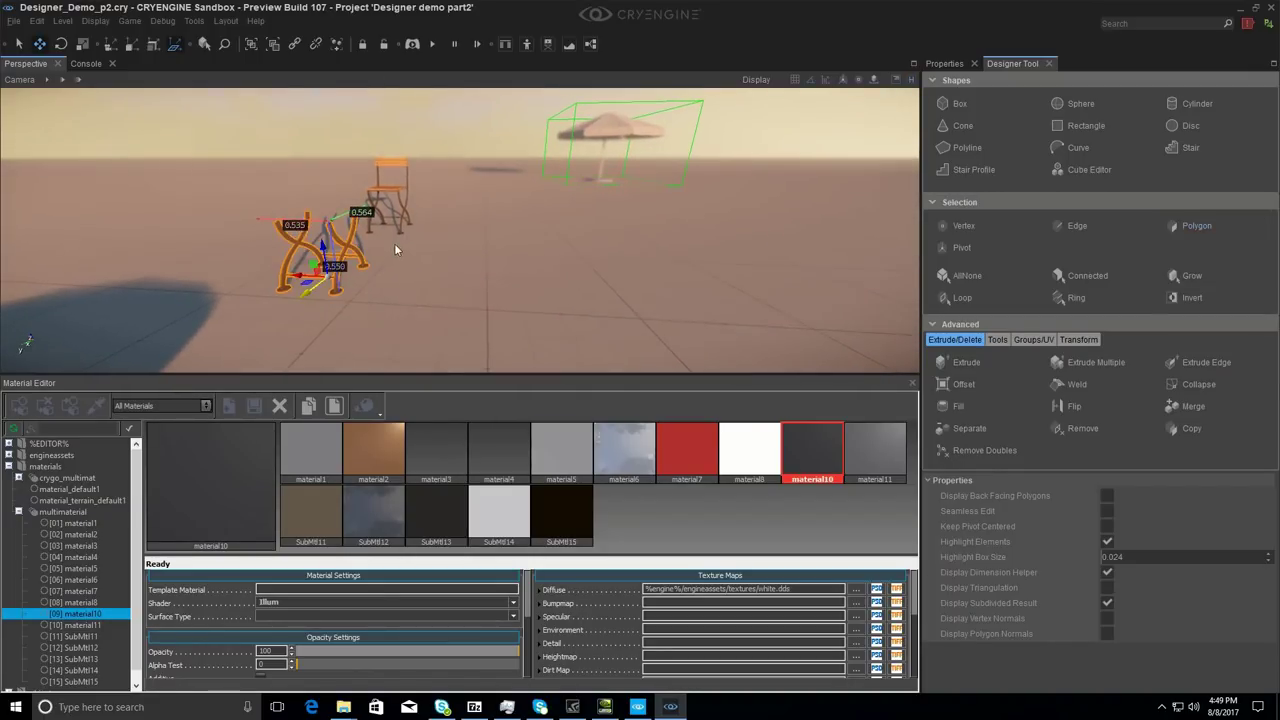
# Step: Move the leg frame onto the round tabletop and position it near the tabletop's centre
pyautogui.moveTo(393, 248); pyautogui.dragTo(424, 275, button='right')
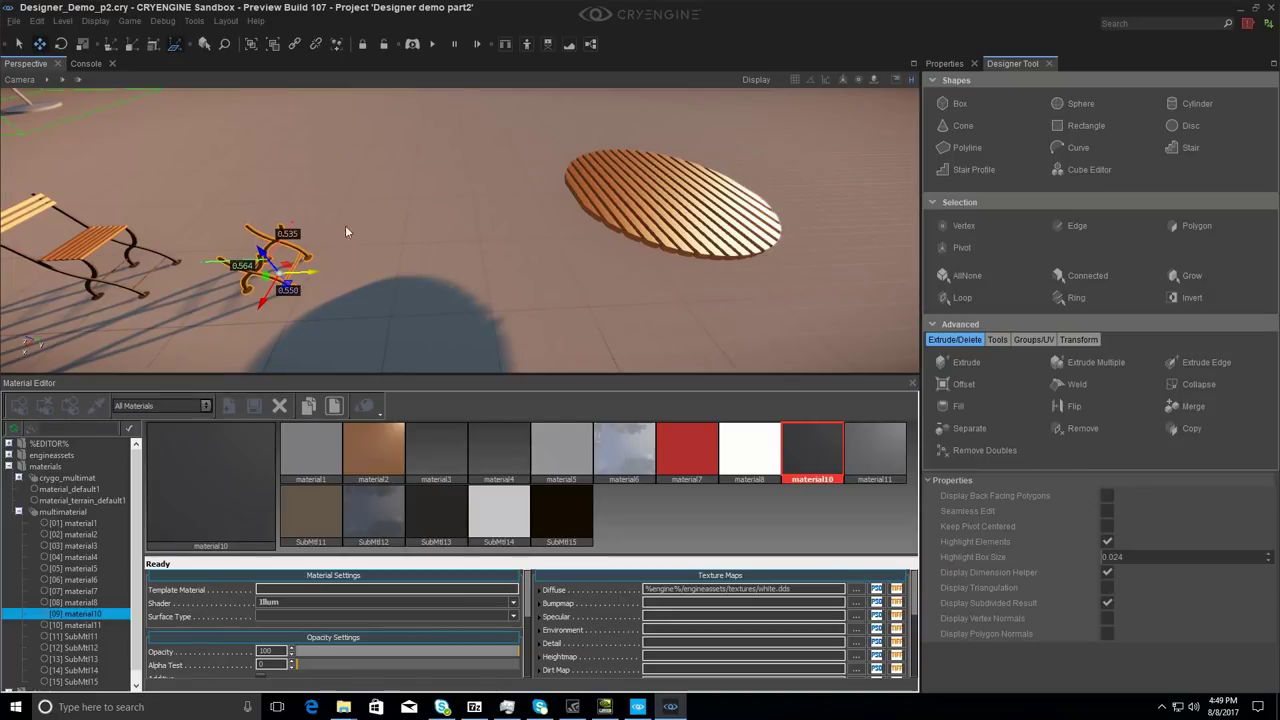
pyautogui.click(622, 203)
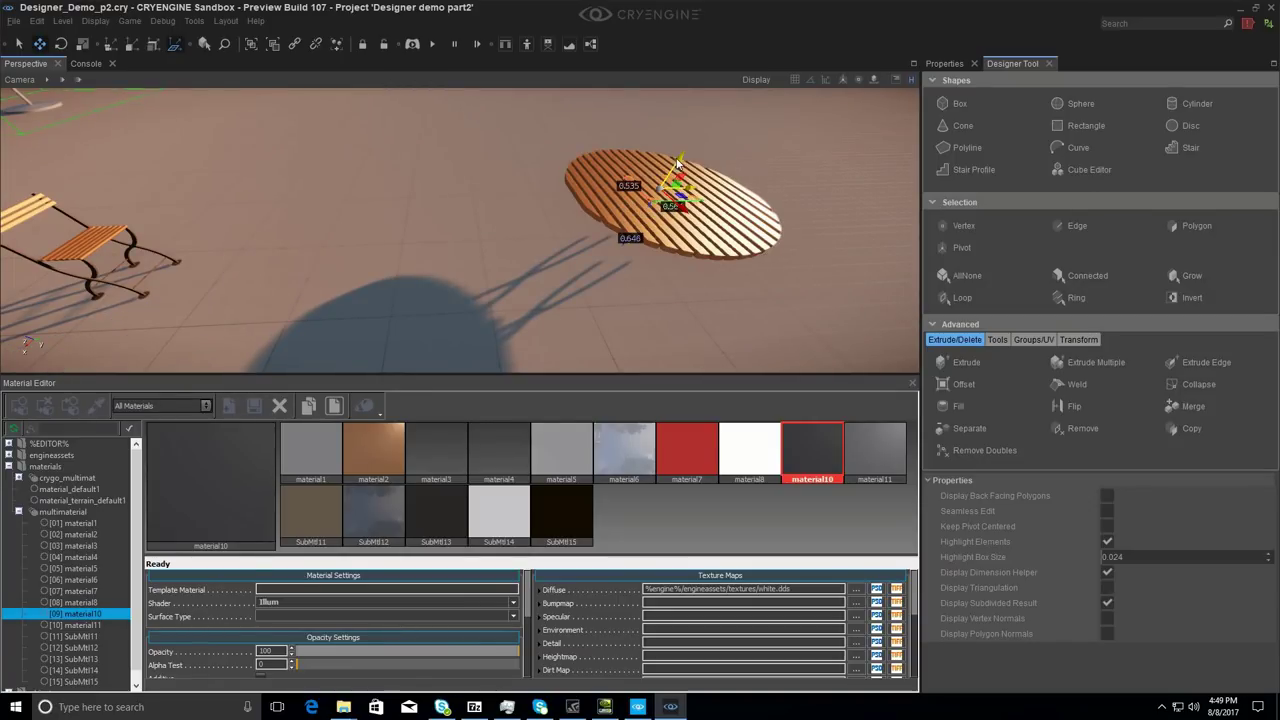
pyautogui.moveTo(678, 163)
pyautogui.mouseDown()
pyautogui.moveTo(665, 185)
pyautogui.moveTo(670, 176)
pyautogui.mouseUp()
pyautogui.moveTo(520, 262); pyautogui.dragTo(607, 241, button='right')
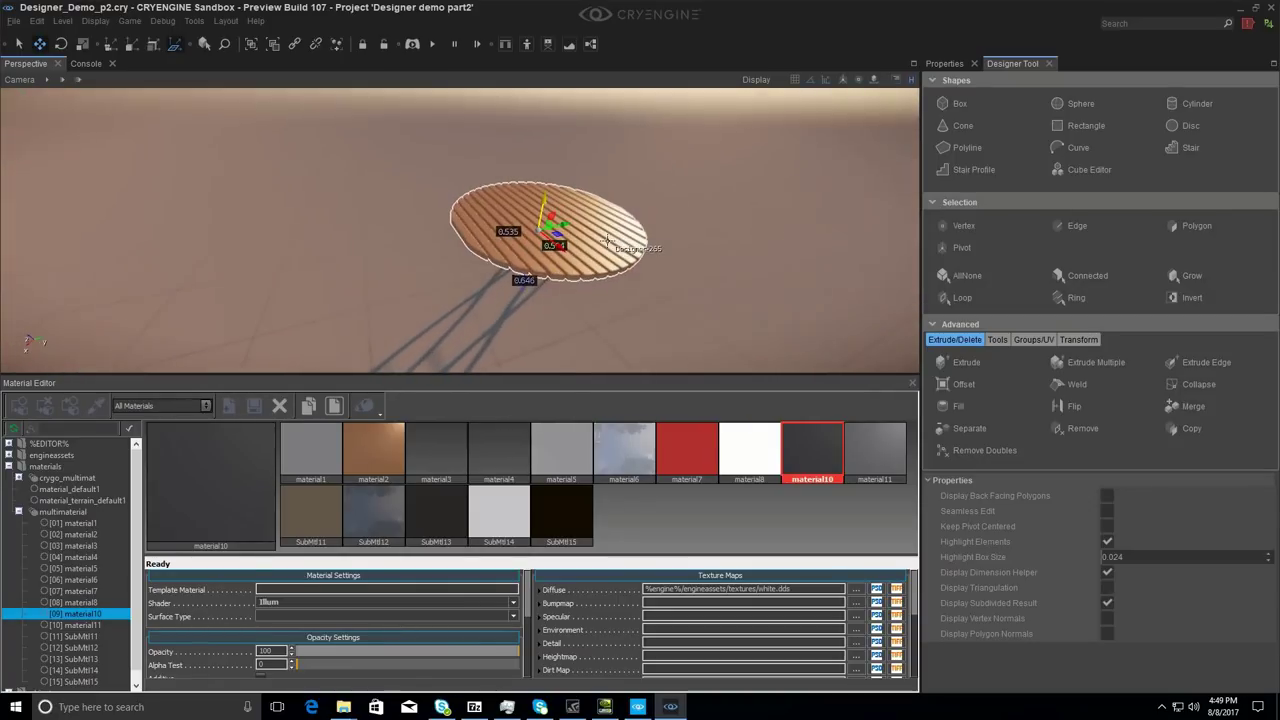
pyautogui.press('z')
pyautogui.keyDown('alt'); pyautogui.moveTo(638, 235); pyautogui.dragTo(598, 240, button='middle'); pyautogui.keyUp('alt')
pyautogui.scroll(-5, 606, 310)
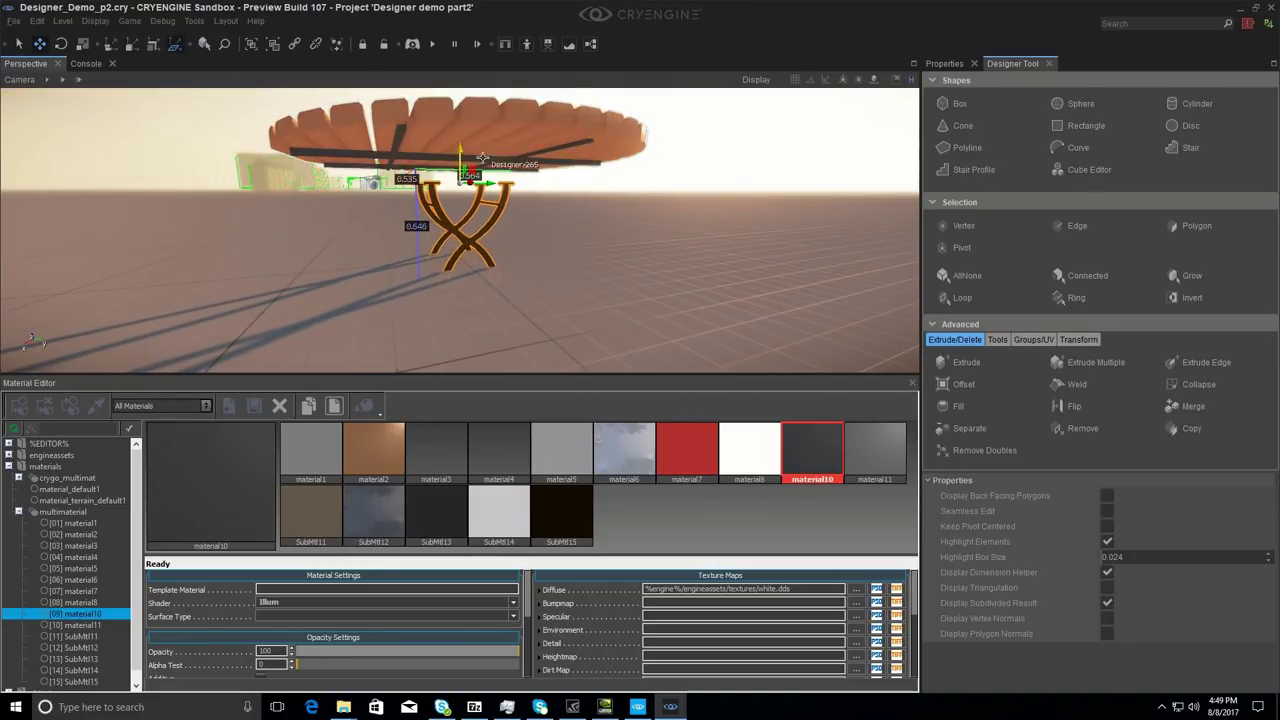
# Step: Turn the upside-down leg frame upright and lower it so the feet stand on the ground beneath the tabletop
pyautogui.moveTo(462, 155); pyautogui.dragTo(495, 280)
pyautogui.press('3')
pyautogui.press('1')
pyautogui.moveTo(463, 145); pyautogui.dragTo(475, 253)
# Step: Select the round tabletop and adjust its height so the support bars rest on the legs
pyautogui.click(509, 143)
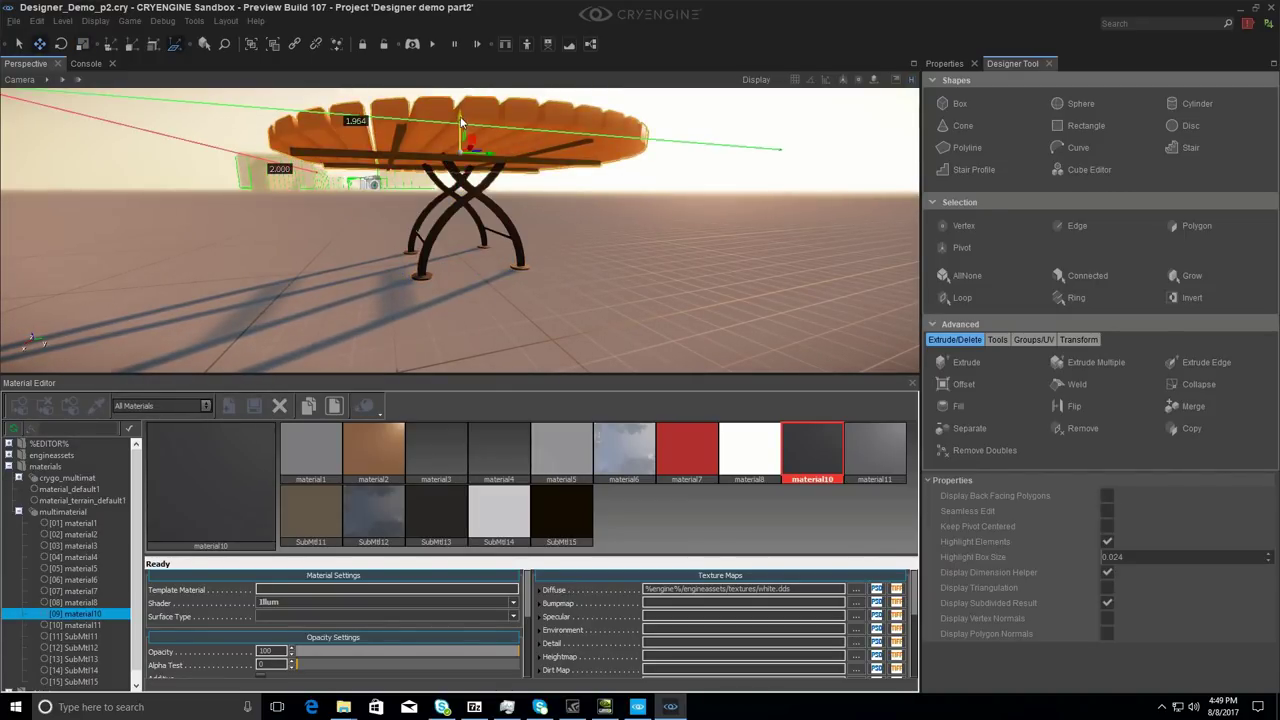
pyautogui.moveTo(461, 121); pyautogui.dragTo(463, 90)
pyautogui.moveTo(464, 174); pyautogui.dragTo(620, 180, button='right')
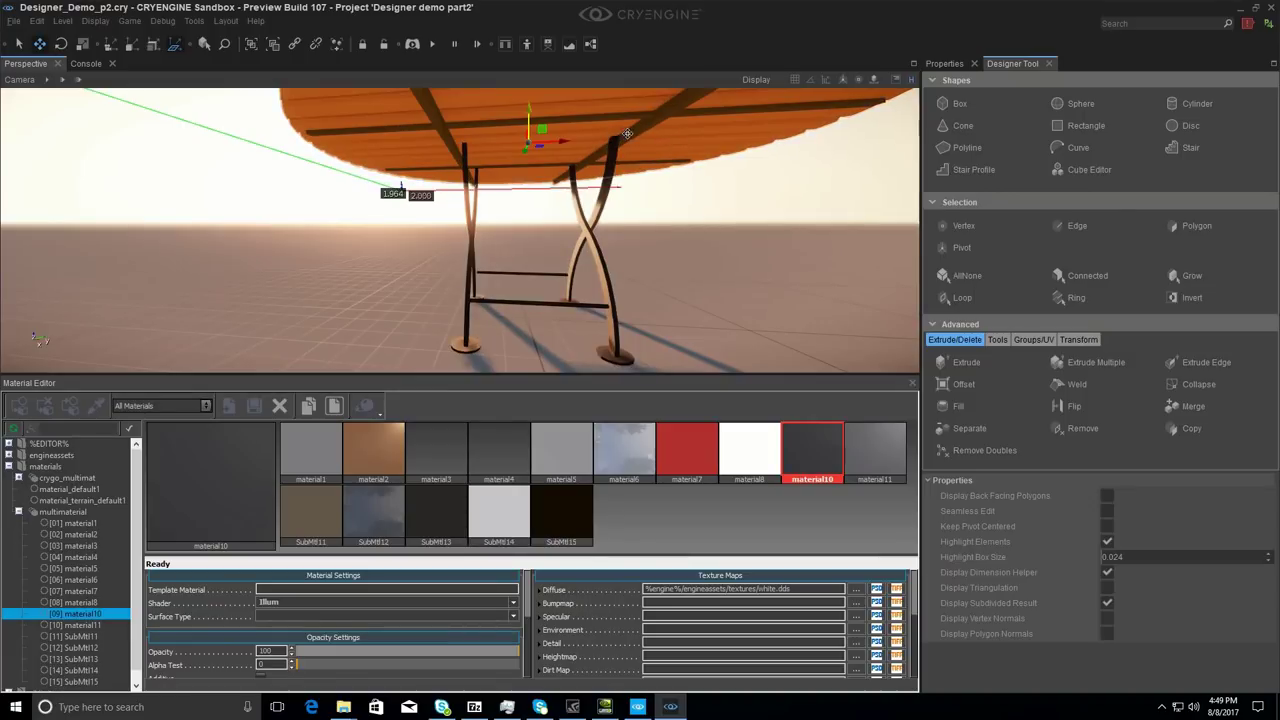
# Step: Scale the tabletop's parallel support bars to 0.9 across their spacing and shift them into line with the legs
pyautogui.click(1192, 225)
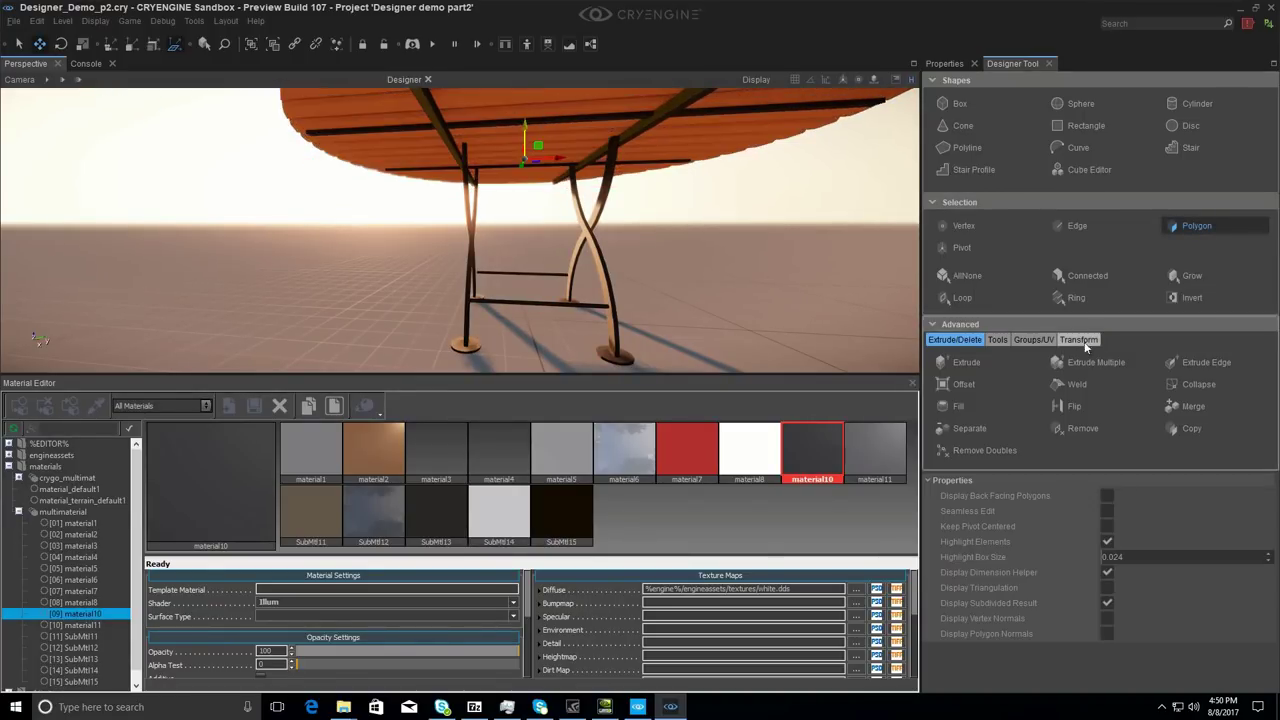
pyautogui.moveTo(520, 180); pyautogui.dragTo(520, 171, button='right')
pyautogui.press('4')
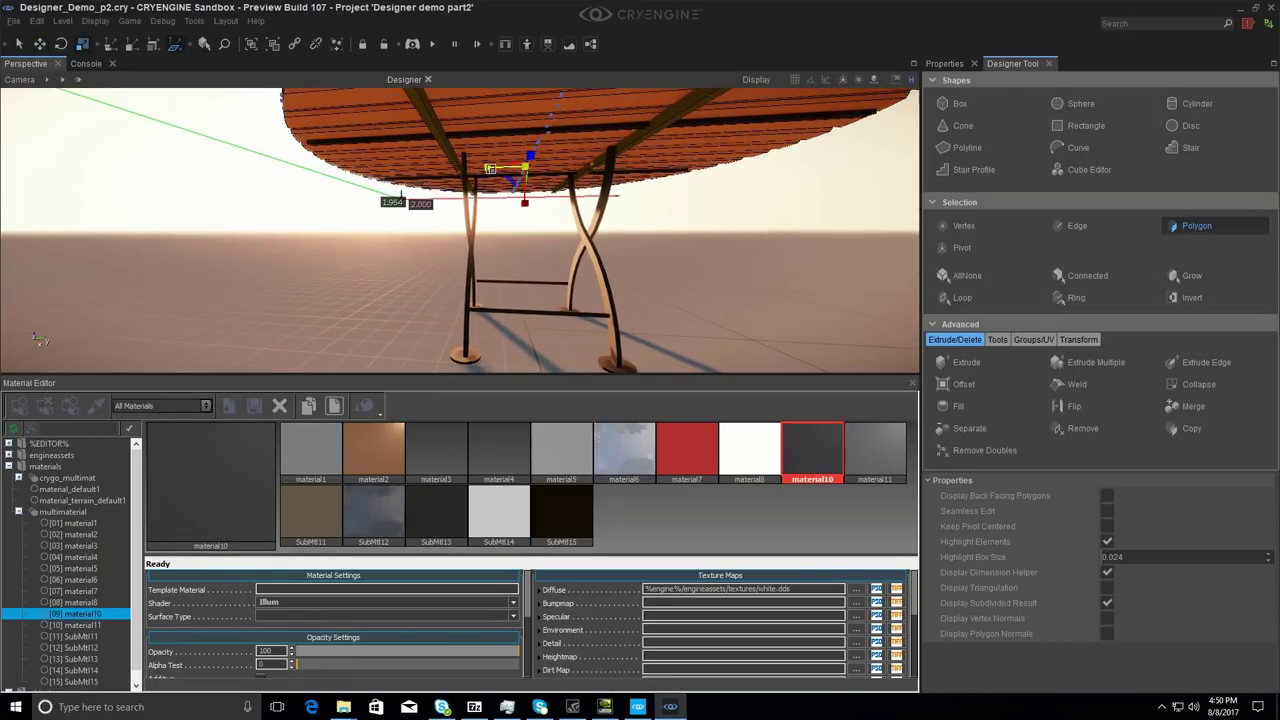
pyautogui.moveTo(490, 169); pyautogui.dragTo(493, 169)
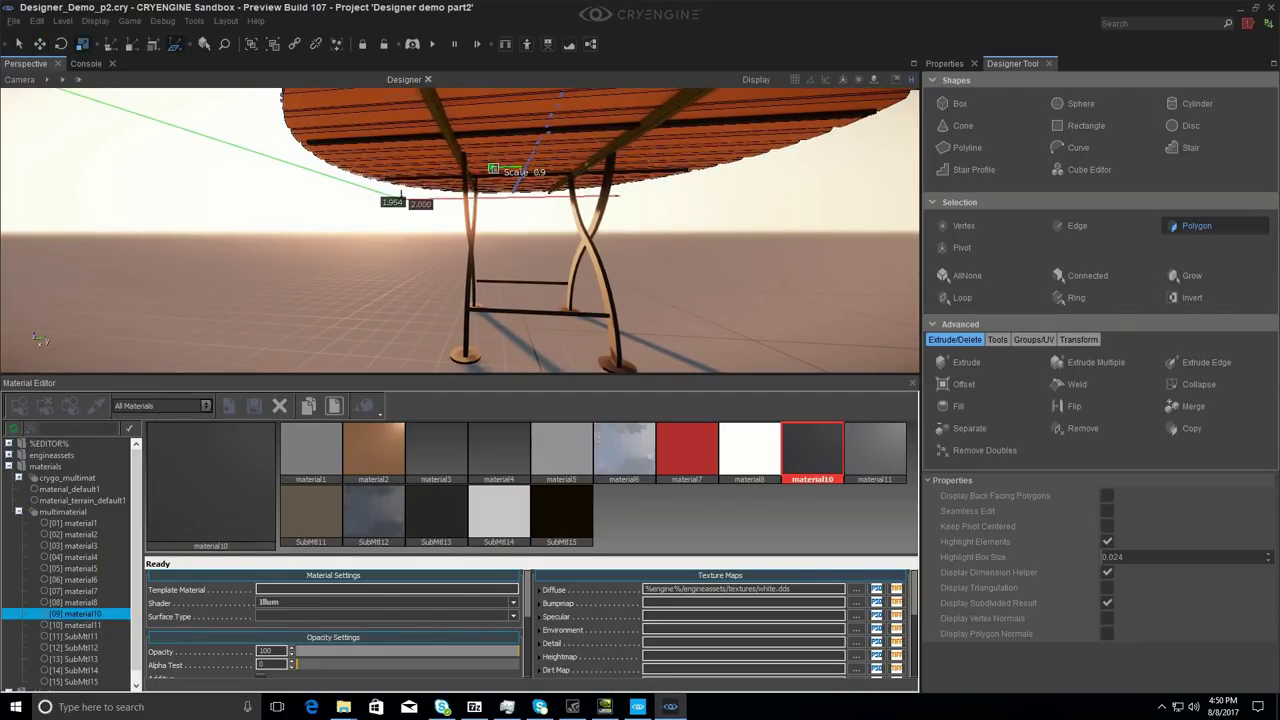
pyautogui.press('1')
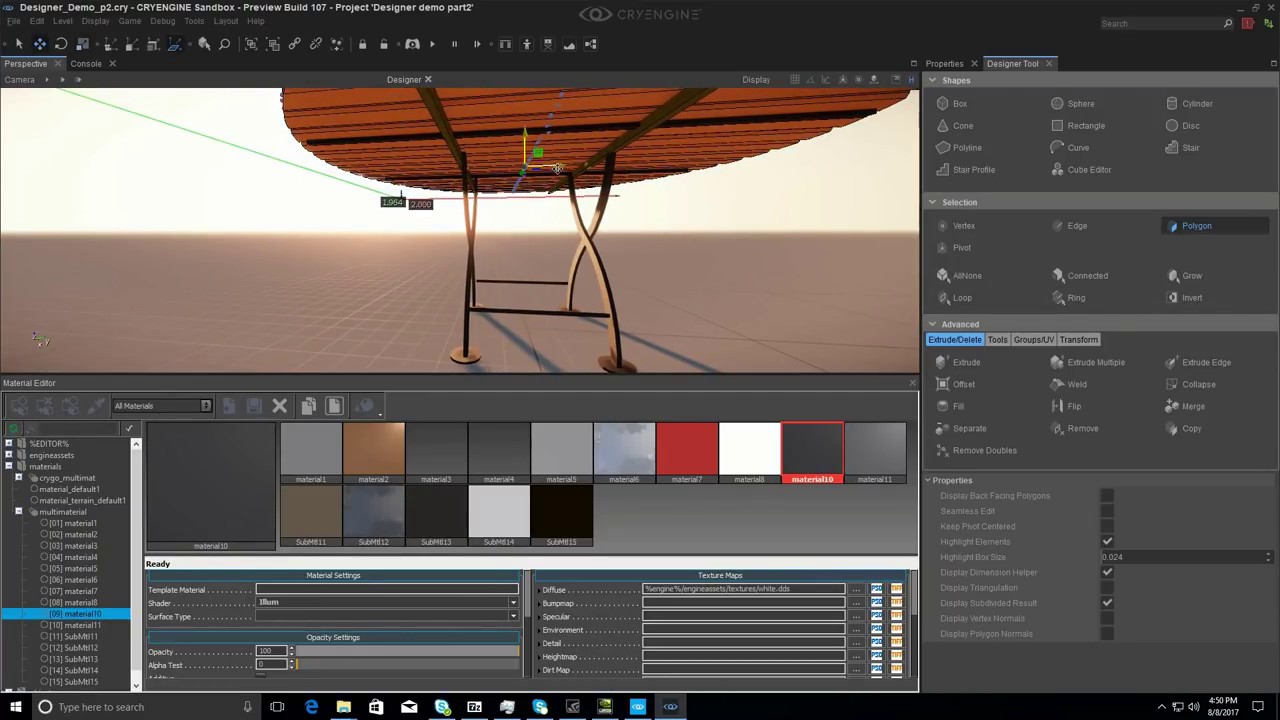
pyautogui.moveTo(557, 168); pyautogui.dragTo(558, 165)
pyautogui.press('Escape')
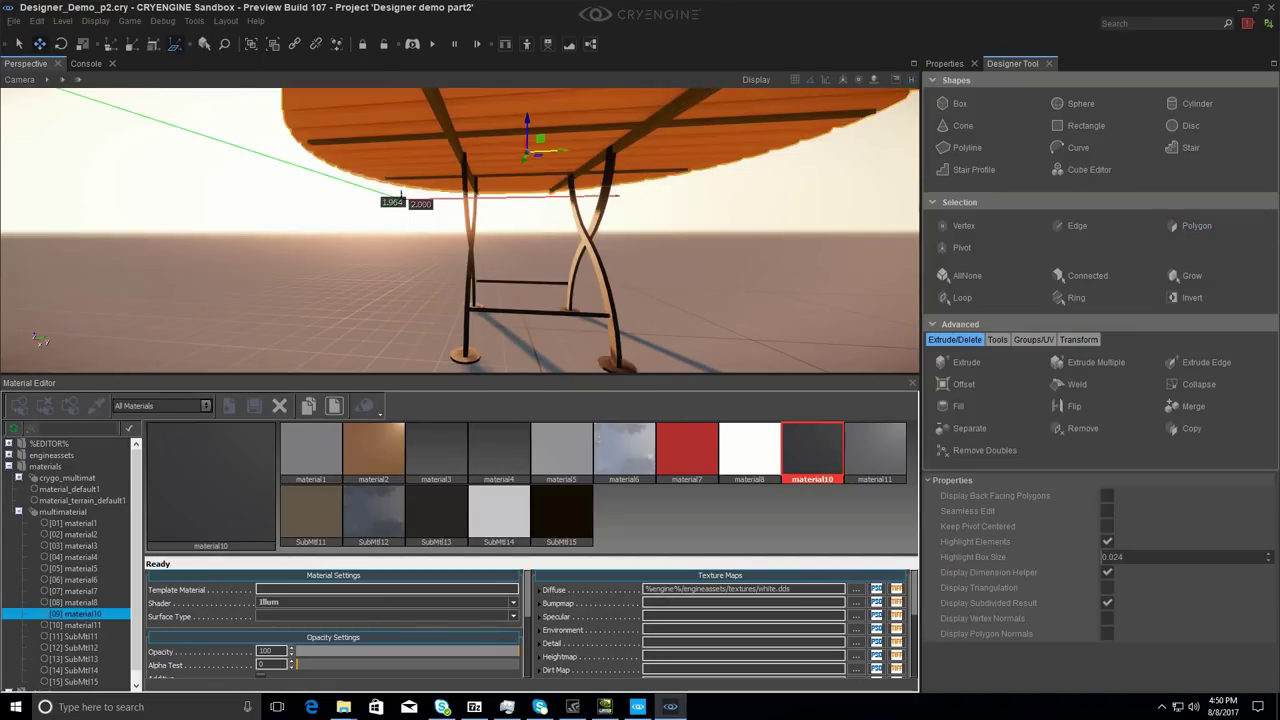
# Step: Select the tabletop together with the leg frame and scale the table down to about 1.27 by 1.25
pyautogui.scroll(-5, 551, 181)
pyautogui.moveTo(545, 222); pyautogui.dragTo(545, 228, button='right')
pyautogui.click(542, 224)
pyautogui.click(520, 203)
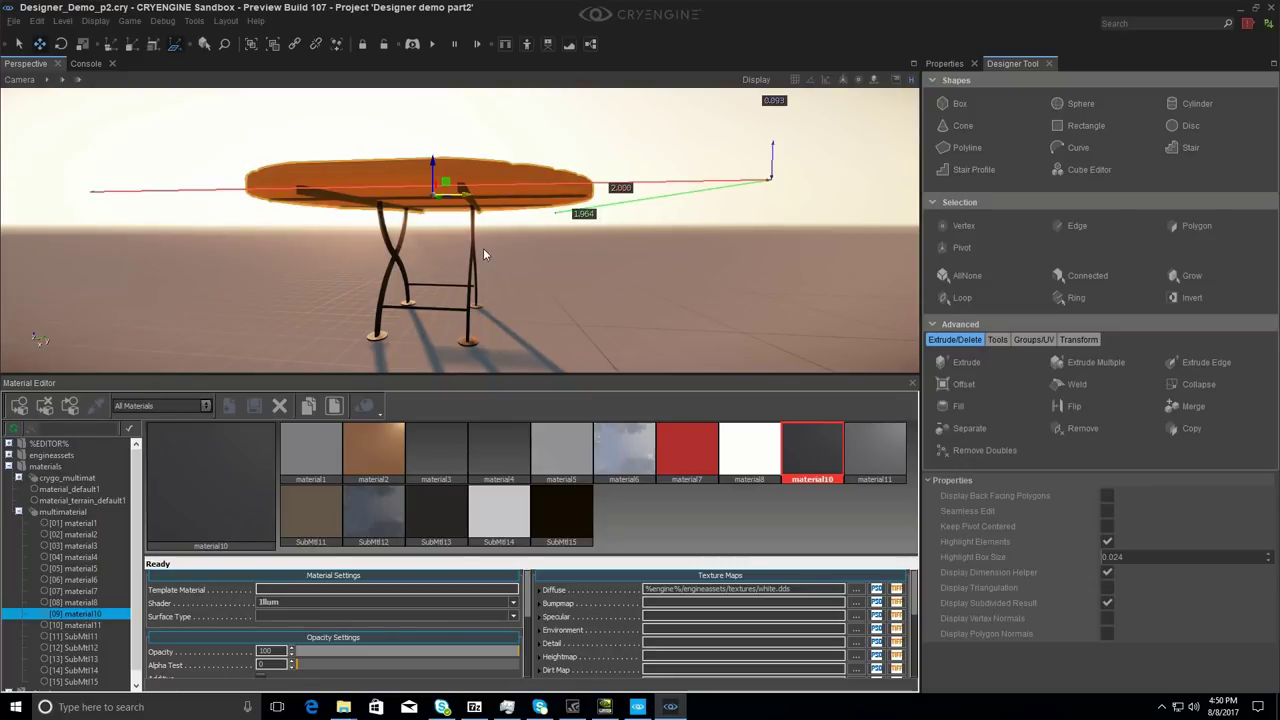
pyautogui.keyDown('ctrl'); pyautogui.click(475, 251); pyautogui.keyUp('ctrl')
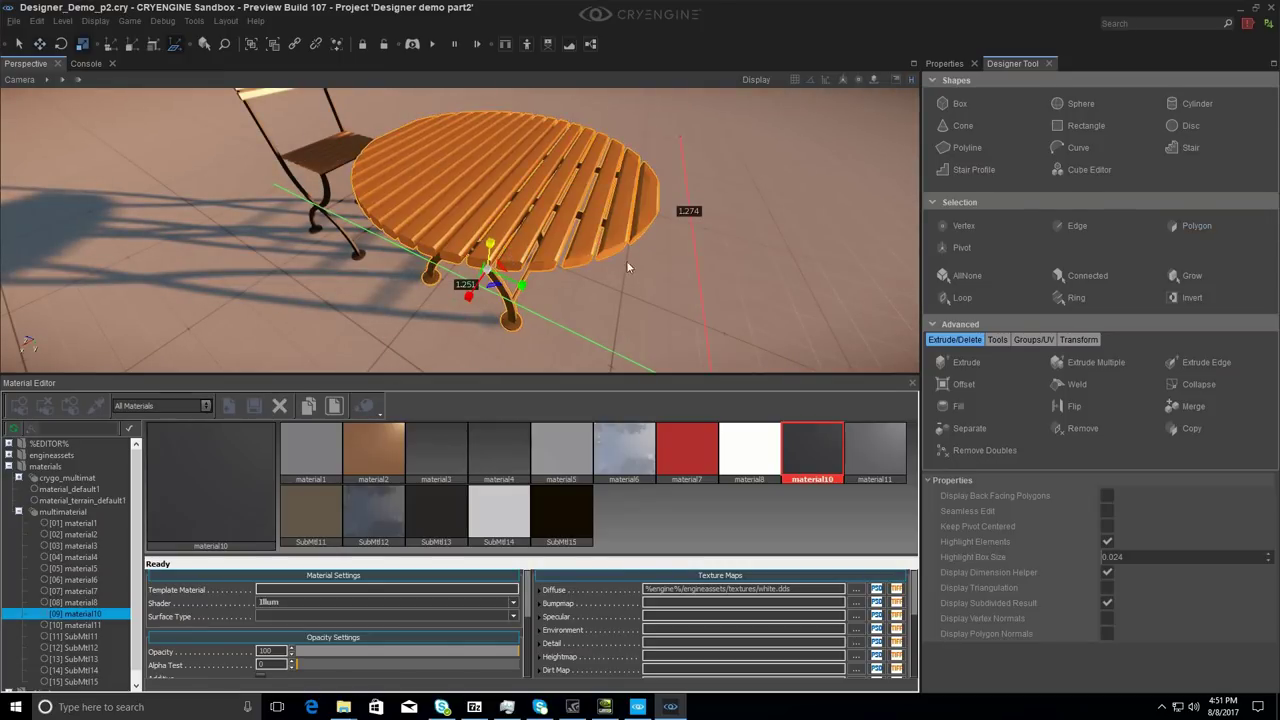
pyautogui.moveTo(583, 264); pyautogui.dragTo(454, 234, button='right')
pyautogui.click(548, 271)
pyautogui.click(396, 200)
pyautogui.press('1')
pyautogui.moveTo(351, 257); pyautogui.dragTo(370, 251, button='right')
pyautogui.click(346, 257)
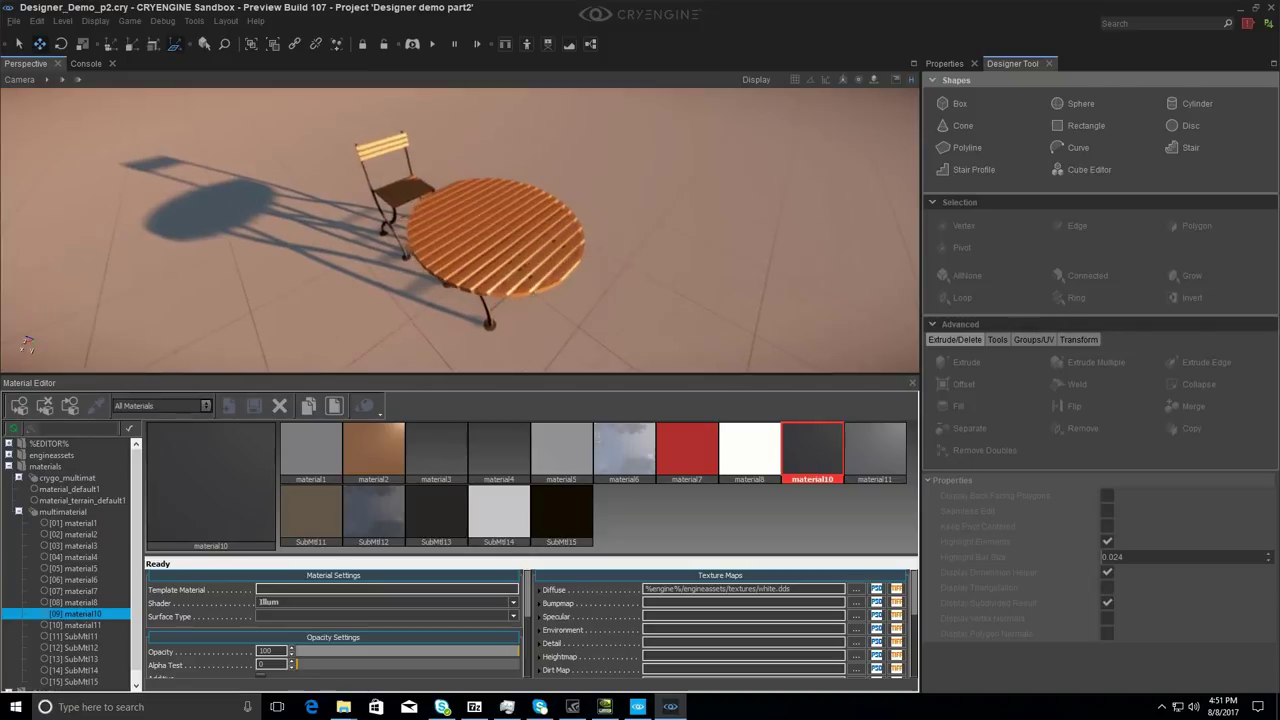
pyautogui.click(450, 261)
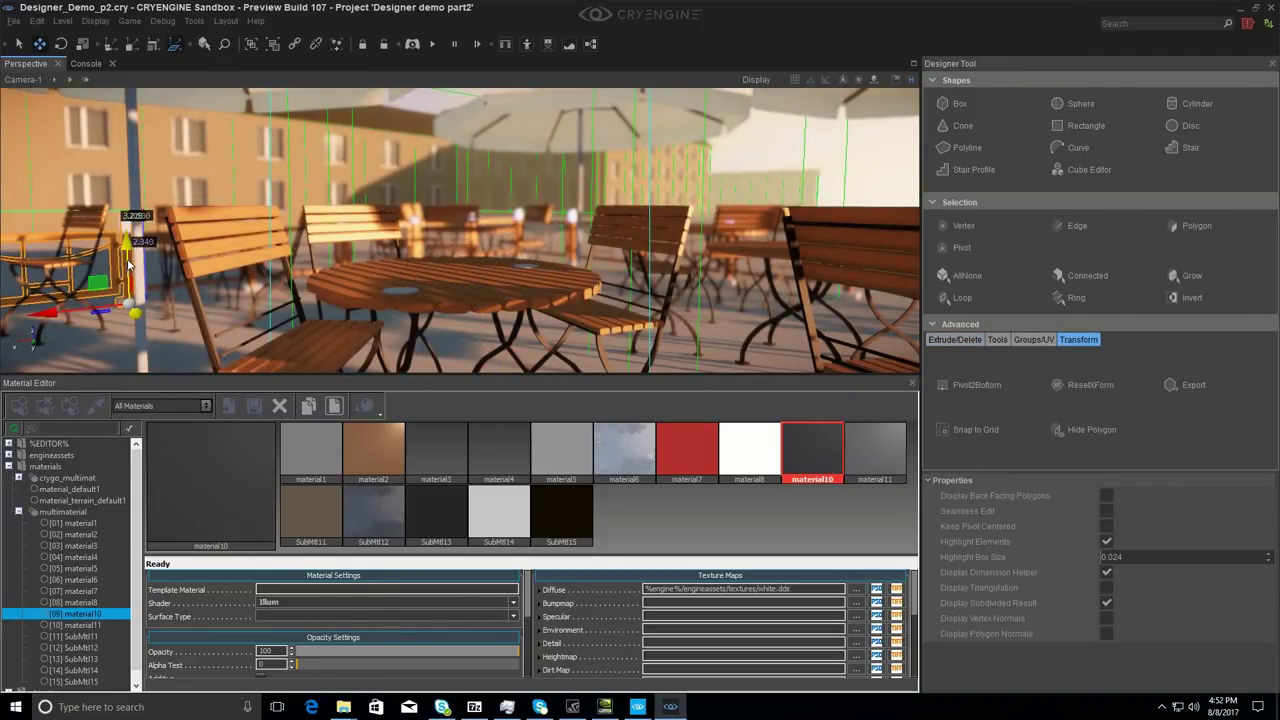
# Step: Switch the viewport to the default camera and place the selected fence section on the ground near the table
pyautogui.moveTo(130, 250); pyautogui.dragTo(368, 97)
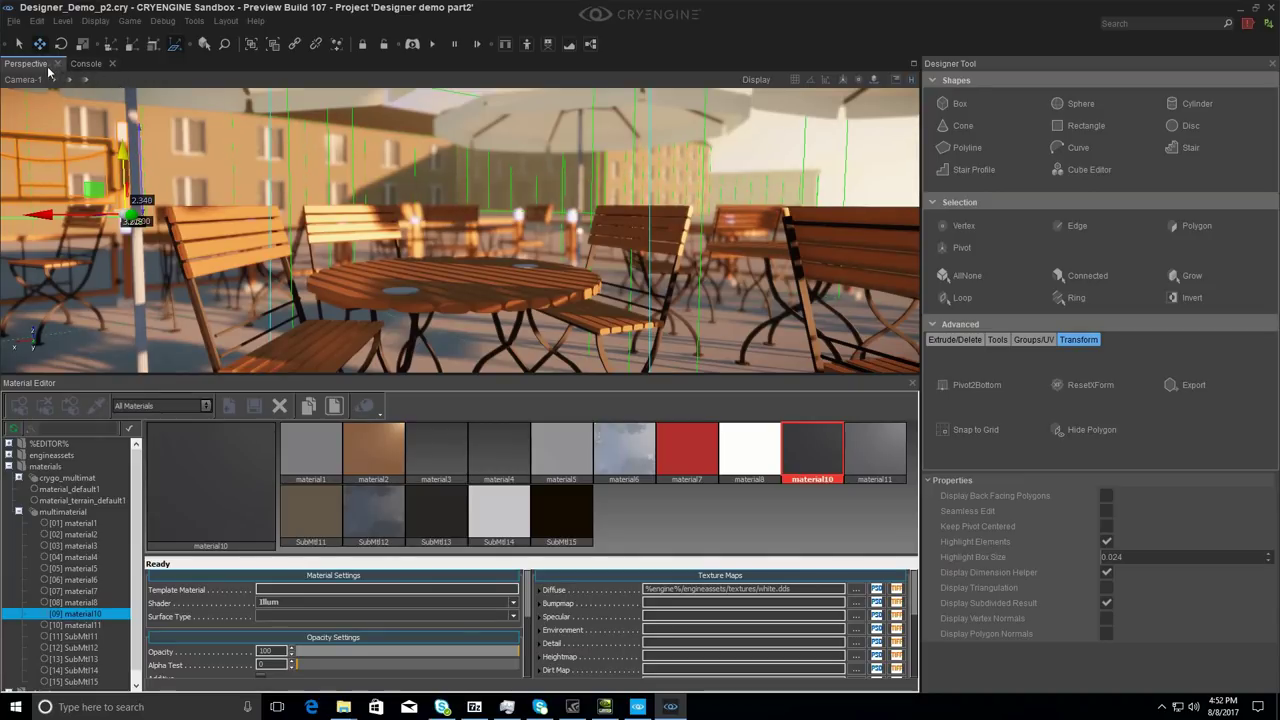
pyautogui.click(45, 82)
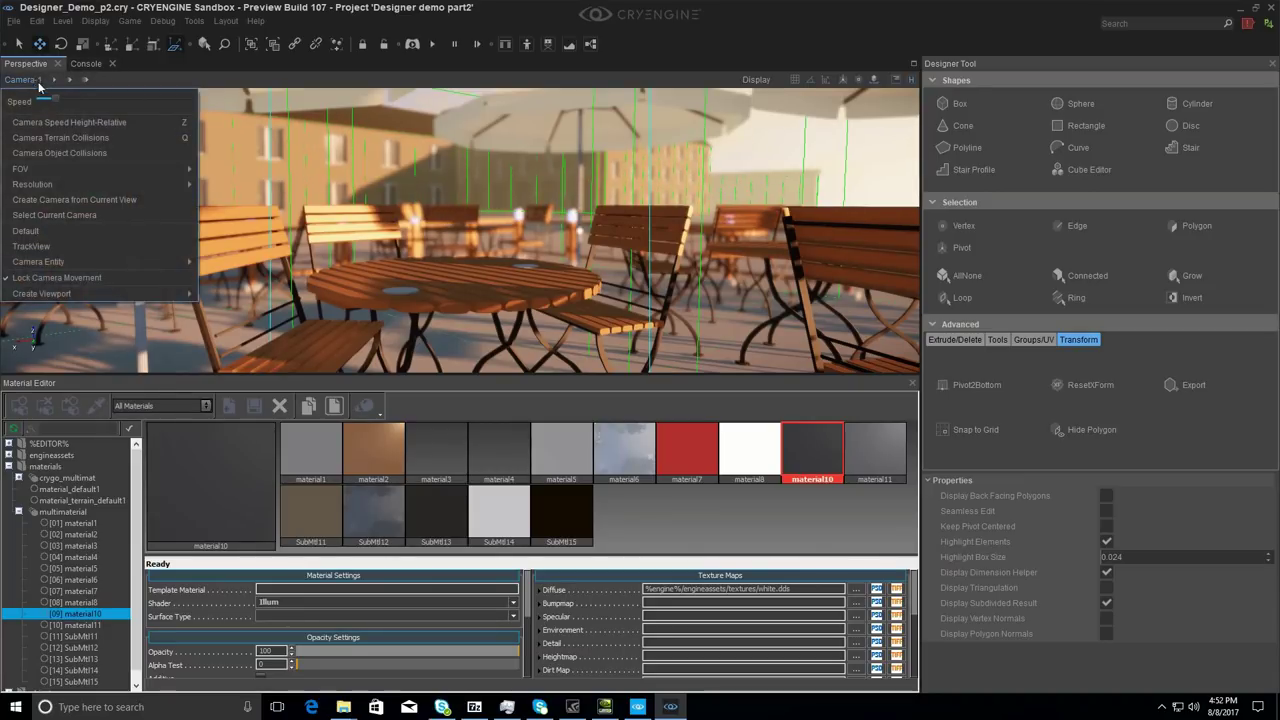
pyautogui.click(46, 231)
pyautogui.keyDown('ctrl'); pyautogui.keyDown('shift'); pyautogui.click(560, 352); pyautogui.keyUp('shift'); pyautogui.keyUp('ctrl')
pyautogui.press('w')
pyautogui.moveTo(545, 355)
pyautogui.mouseDown(button='right')
pyautogui.moveTo(560, 372)
pyautogui.moveTo(640, 372)
pyautogui.moveTo(560, 370)
pyautogui.mouseUp(button='right')
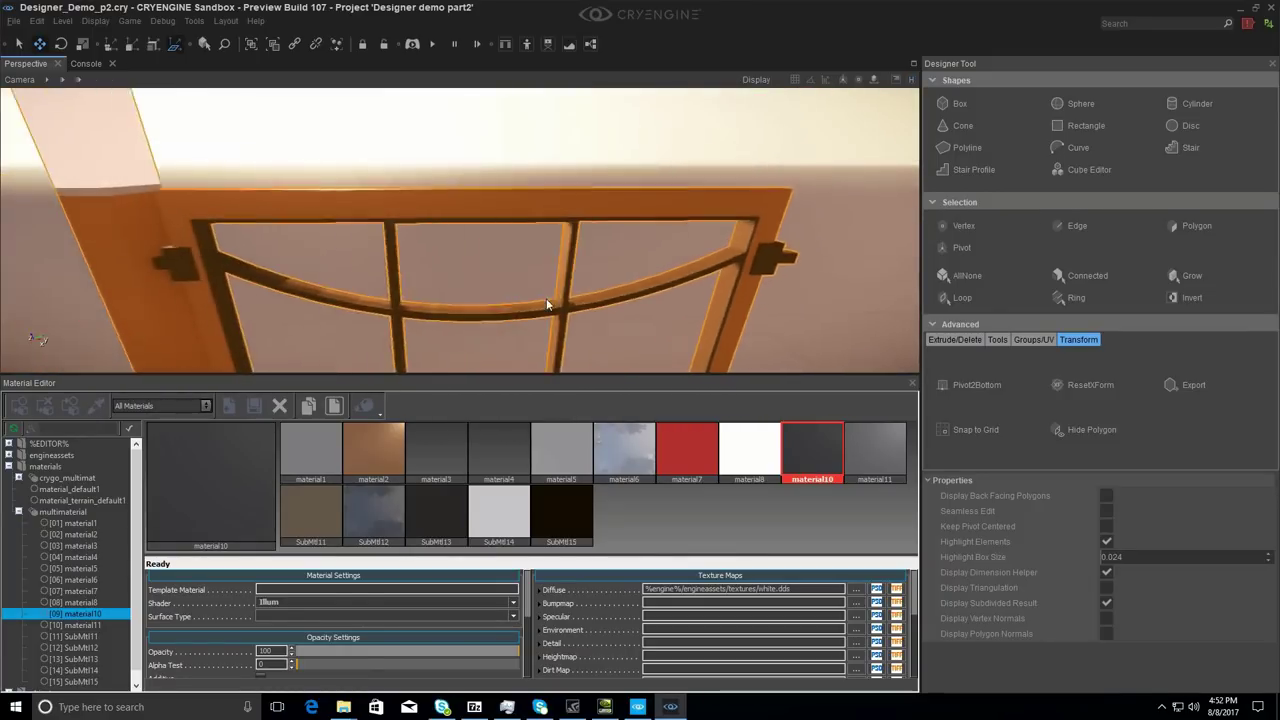
# Step: Examine the fence section's frame, inner bars, curved rail, brackets and post from several sides
pyautogui.moveTo(542, 306); pyautogui.dragTo(475, 327, button='right')
pyautogui.keyDown('alt'); pyautogui.moveTo(475, 327); pyautogui.dragTo(110, 335, button='middle'); pyautogui.keyUp('alt')
pyautogui.moveTo(310, 210); pyautogui.dragTo(305, 251, button='right')
pyautogui.moveTo(346, 178); pyautogui.dragTo(352, 172, button='right')
pyautogui.moveTo(385, 320); pyautogui.dragTo(417, 314, button='right')
pyautogui.keyDown('alt'); pyautogui.moveTo(417, 314); pyautogui.dragTo(392, 288, button='middle'); pyautogui.keyUp('alt')
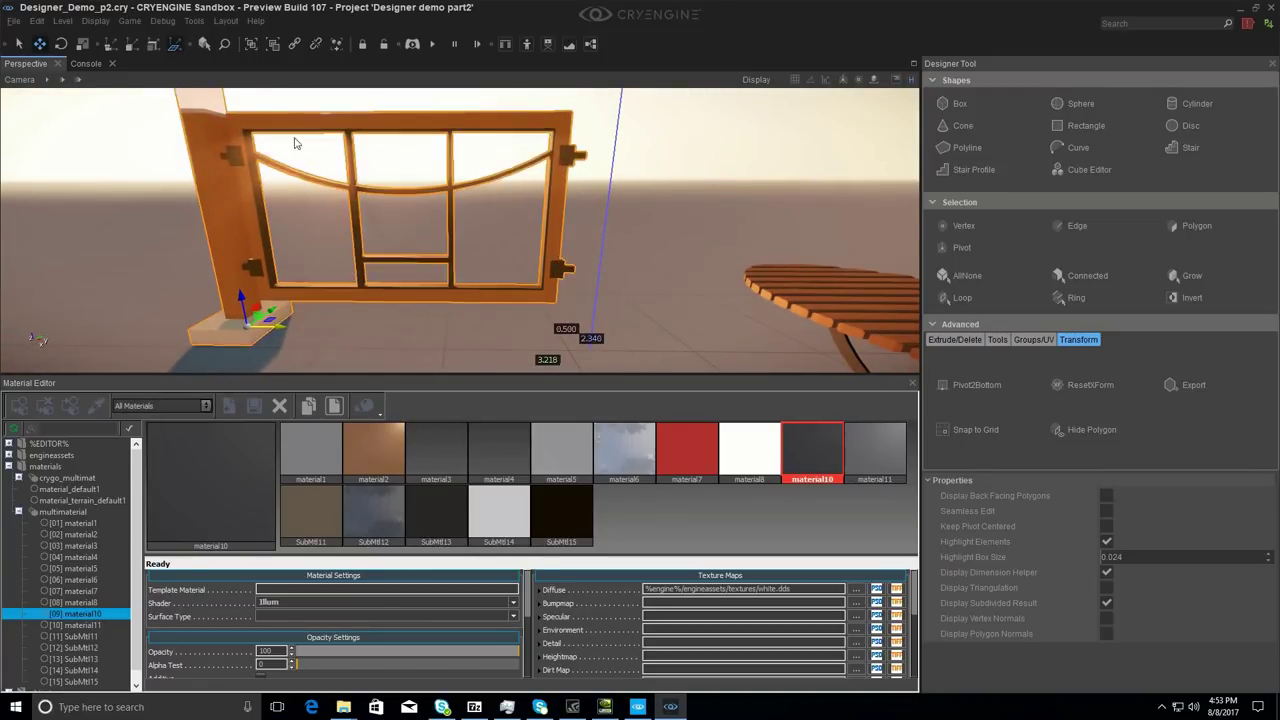
pyautogui.moveTo(395, 261)
pyautogui.mouseDown(button='right')
pyautogui.moveTo(429, 245)
pyautogui.moveTo(436, 222)
pyautogui.moveTo(465, 220)
pyautogui.moveTo(440, 250)
pyautogui.moveTo(398, 250)
pyautogui.moveTo(412, 246)
pyautogui.mouseUp(button='right')
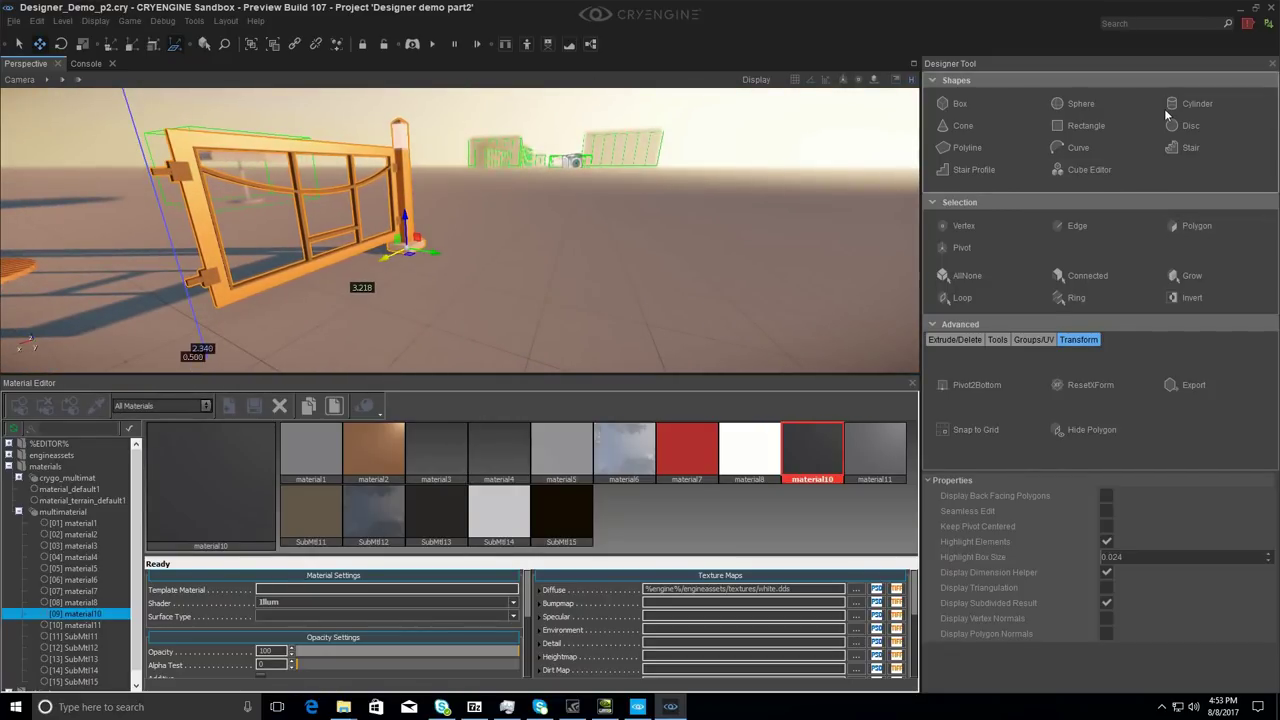
pyautogui.click(957, 103)
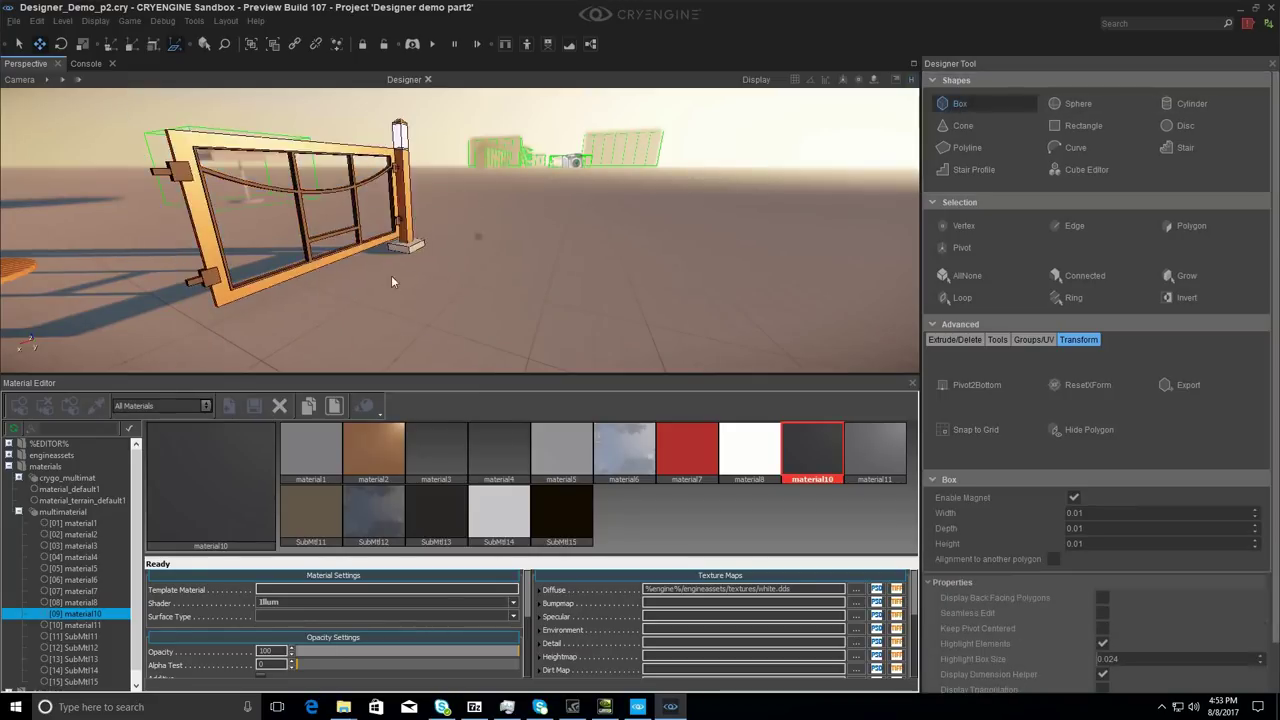
pyautogui.scroll(3, 389, 280)
pyautogui.scroll(-2, 389, 280)
pyautogui.press('Escape')
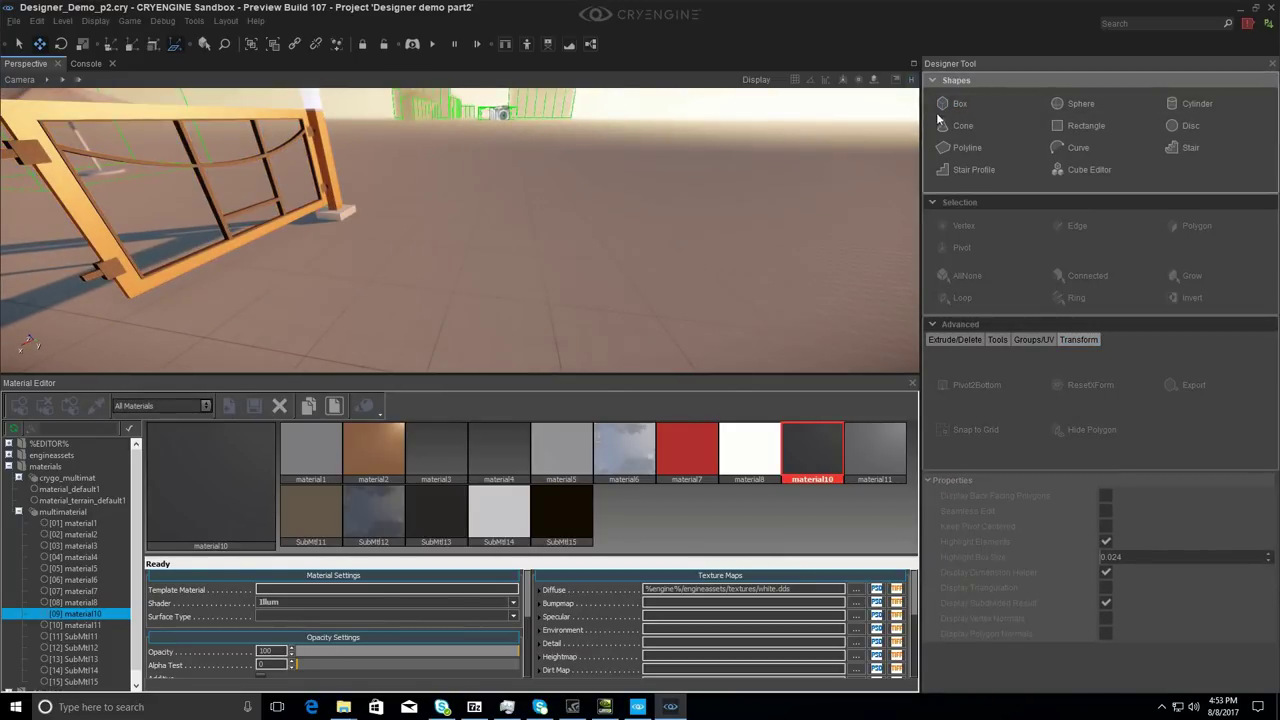
# Step: Draw a thin upright box about 4.35 long, 0.08 thick and 2.46 high beside the fence section
pyautogui.click(946, 109)
pyautogui.moveTo(509, 242)
pyautogui.mouseDown()
pyautogui.moveTo(706, 271)
pyautogui.moveTo(850, 267)
pyautogui.mouseUp()
pyautogui.press('s')
pyautogui.moveTo(820, 150); pyautogui.dragTo(712, 207, button='right')
pyautogui.click(708, 141)
pyautogui.moveTo(708, 141); pyautogui.dragTo(613, 260, button='right')
pyautogui.press('w')
# Step: Assign material2 of the multimaterial to the new upright box
pyautogui.click(612, 260)
pyautogui.click(373, 452)
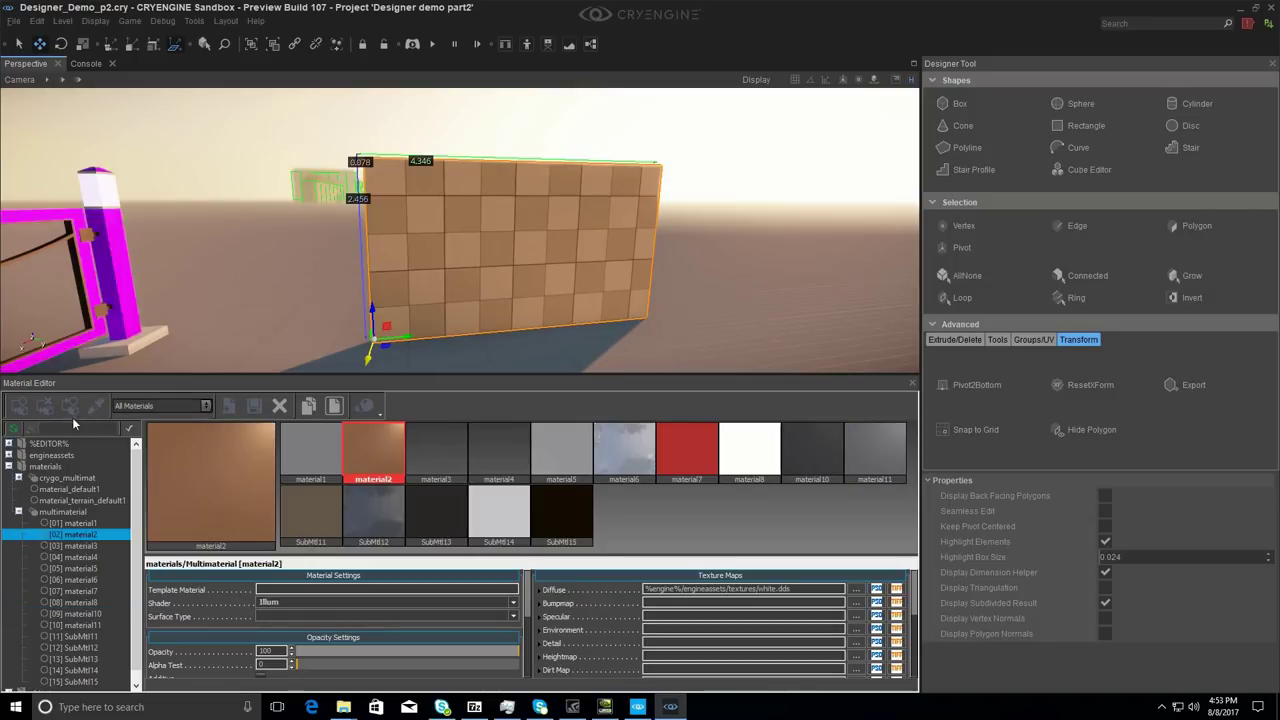
pyautogui.click(17, 411)
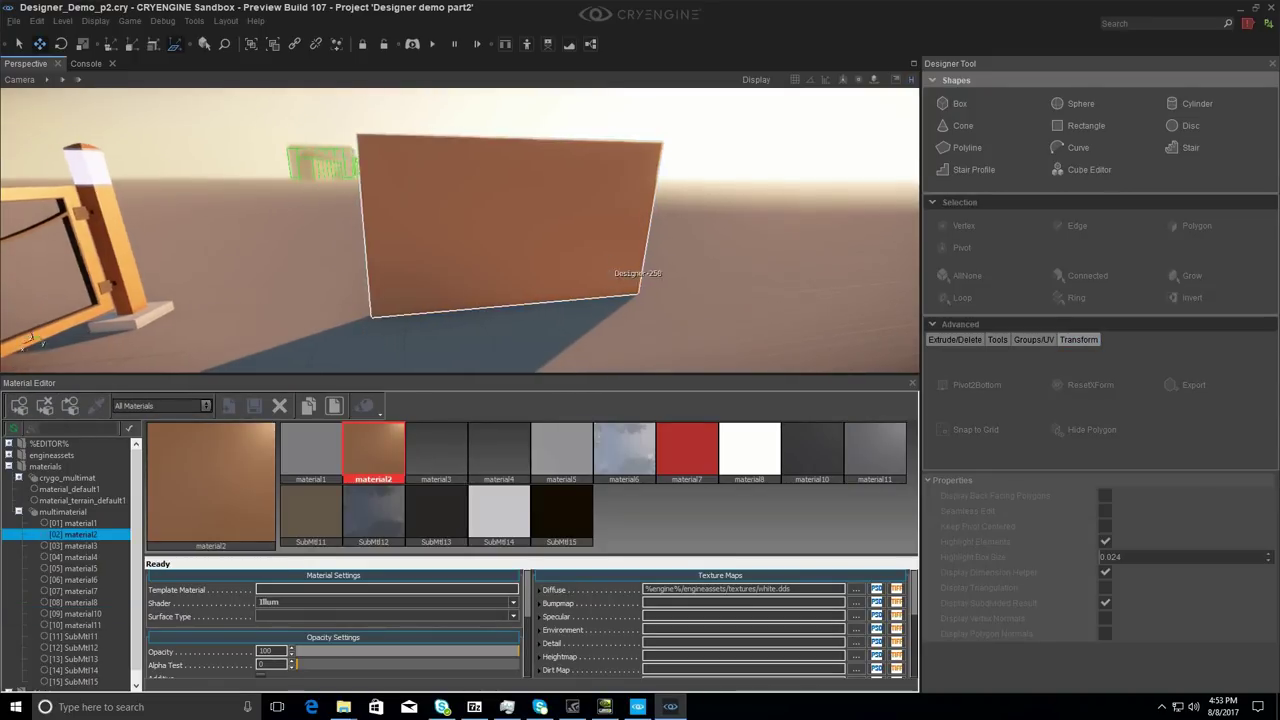
pyautogui.moveTo(500, 250); pyautogui.dragTo(534, 268, button='right')
pyautogui.press('s')
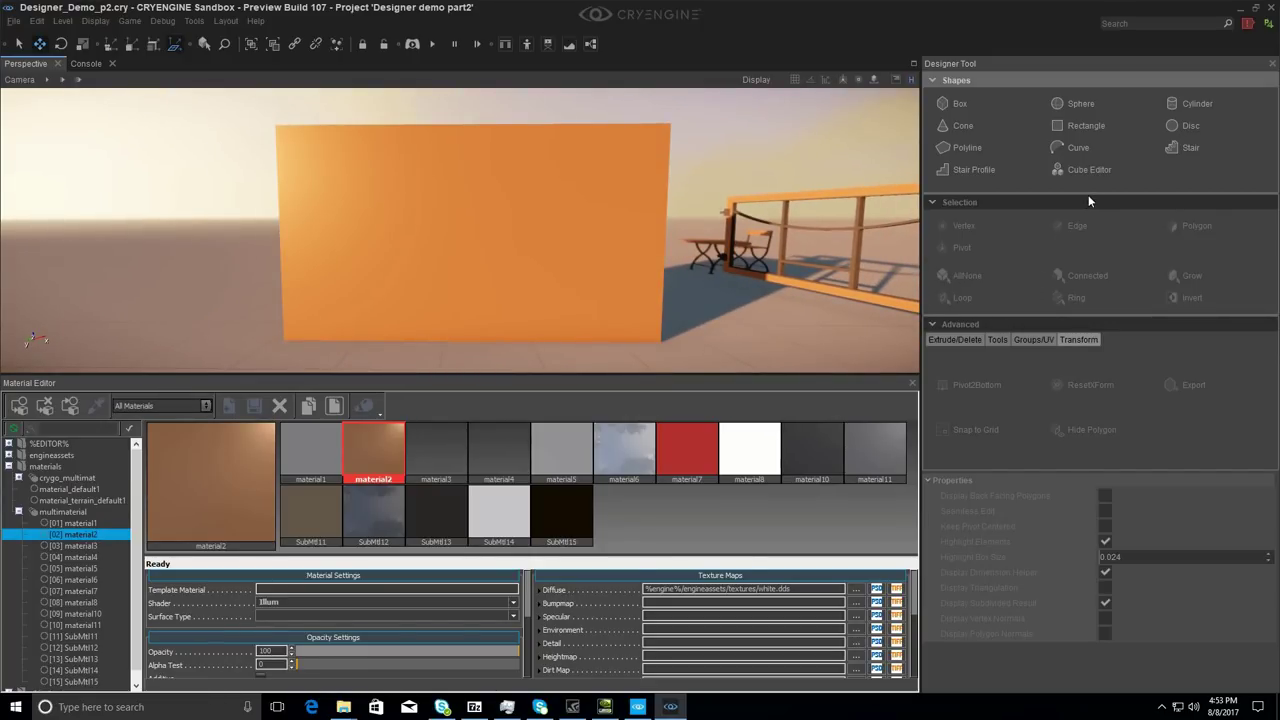
# Step: Add two vertical loop cuts to the upright box, dividing its face into three equal panels
pyautogui.click(449, 234)
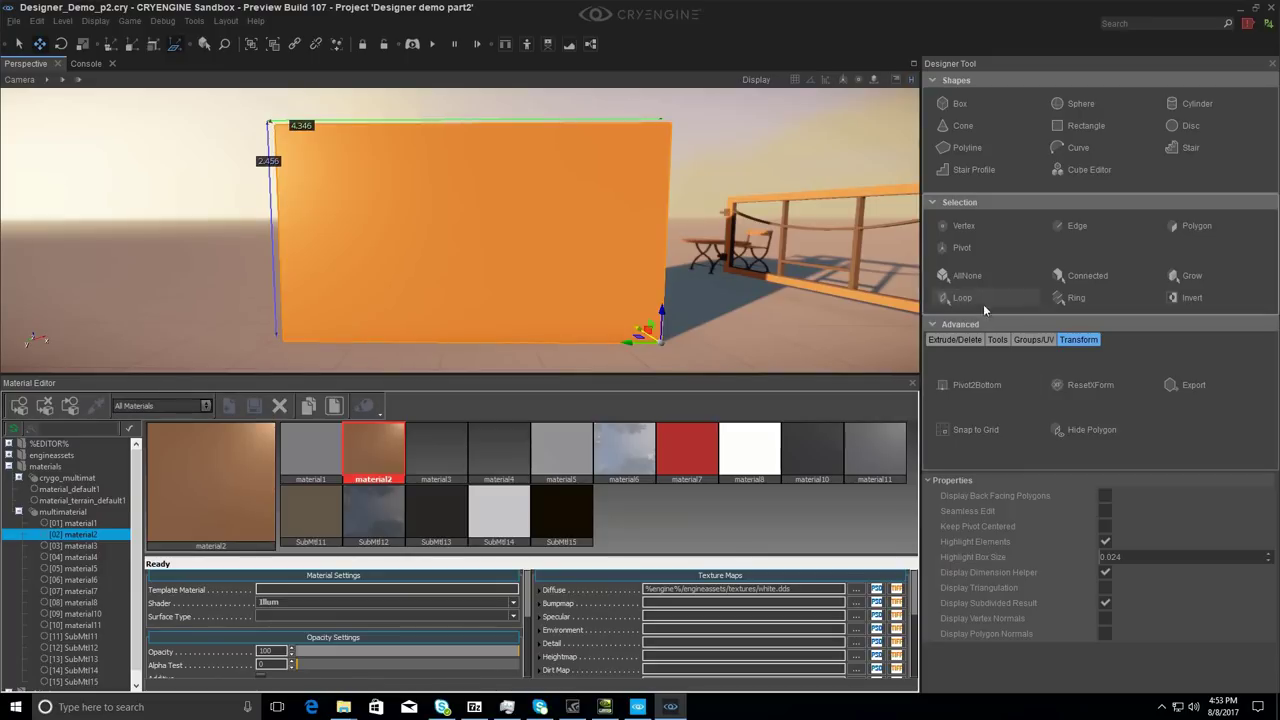
pyautogui.click(997, 339)
pyautogui.click(968, 373)
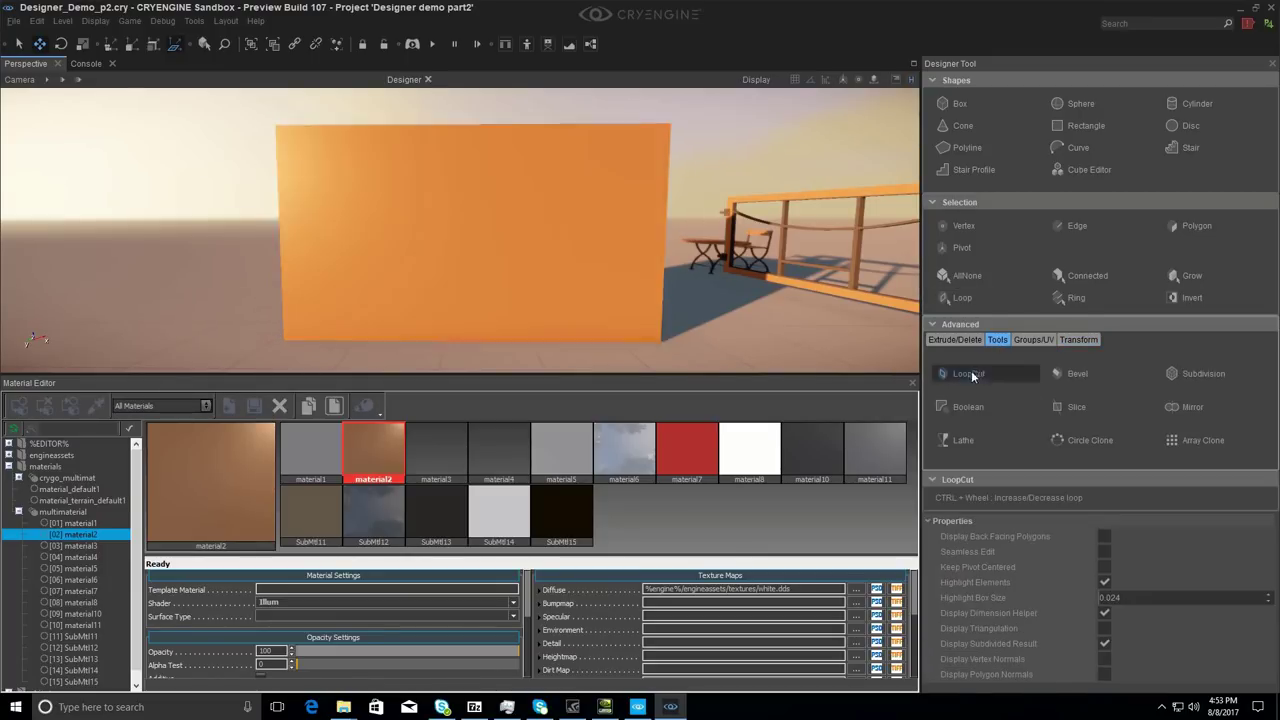
pyautogui.keyDown('ctrl'); pyautogui.scroll(1, 446, 246); pyautogui.keyUp('ctrl')
pyautogui.click(446, 248)
# Step: Draw an upward-bowing curve across all three panels of the box, from one side edge to the other
pyautogui.click(1075, 149)
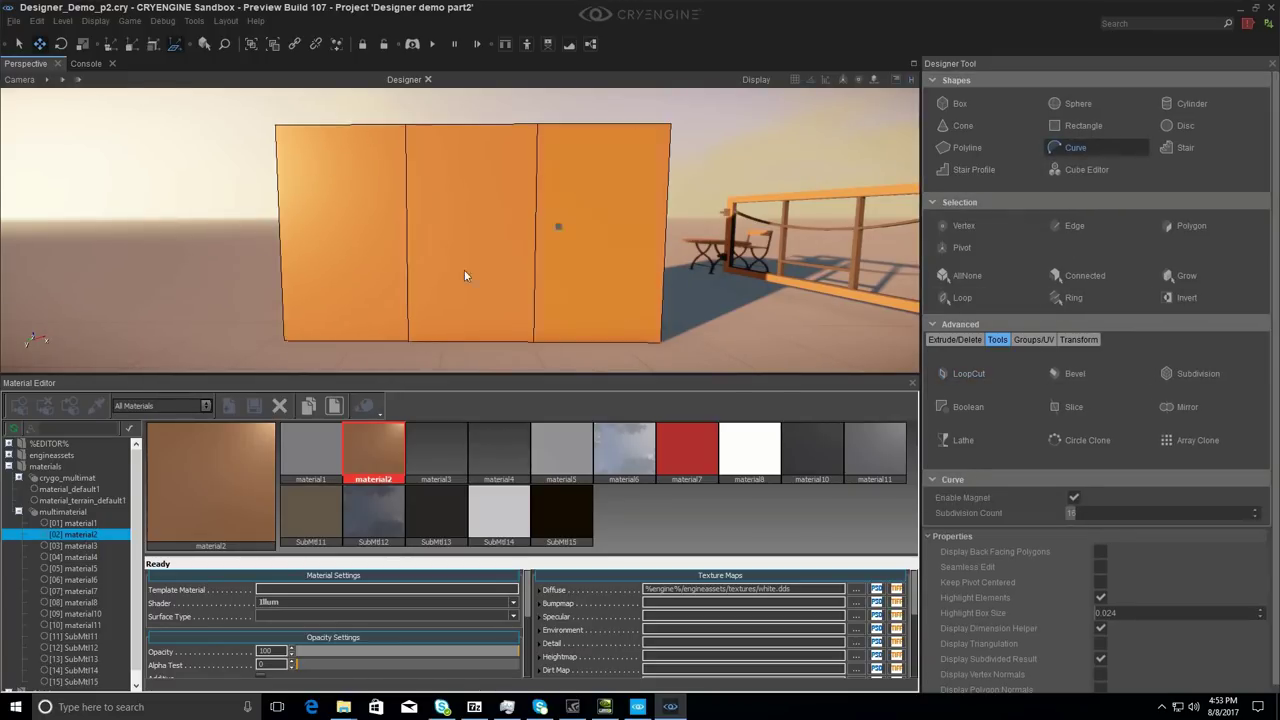
pyautogui.click(284, 249)
pyautogui.click(663, 252)
pyautogui.click(519, 194)
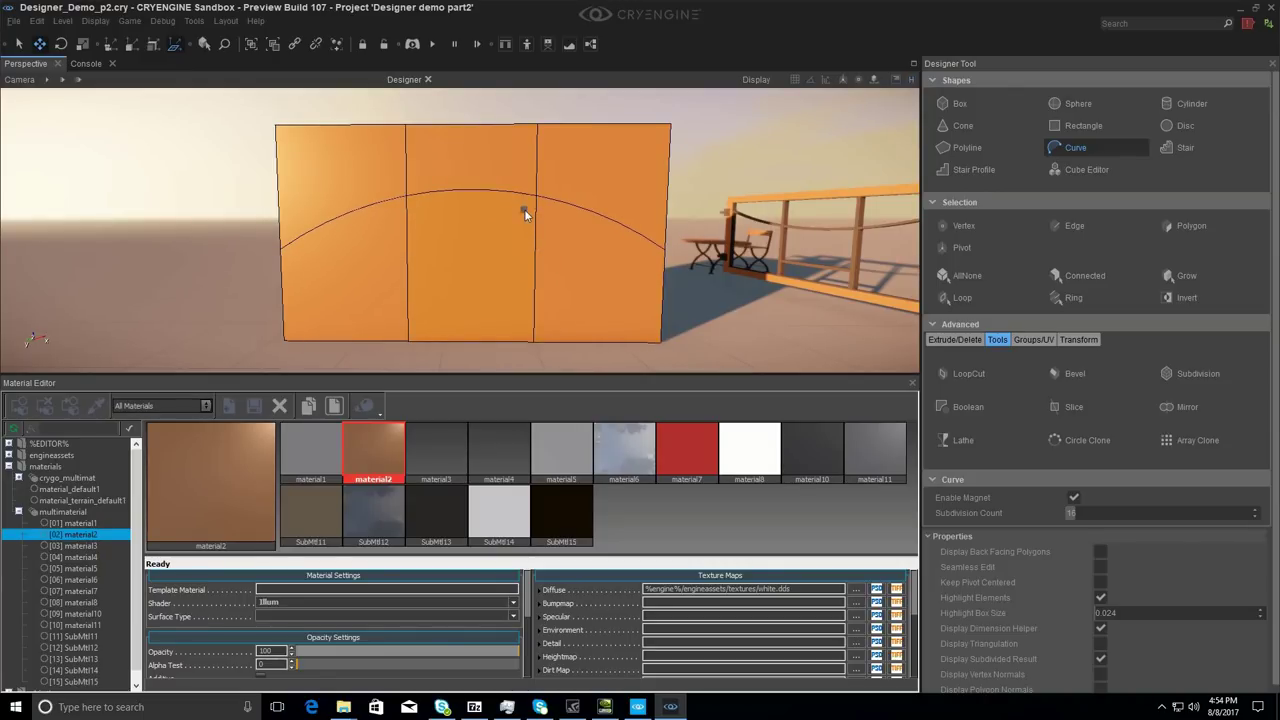
# Step: Draw a downward-bowing curve across the middle panel of the box, below the existing arch
pyautogui.click(410, 265)
pyautogui.click(532, 264)
pyautogui.click(473, 278)
pyautogui.press('Escape')
# Step: Divide the right-hand panel with polylines: a horizontal line near its base, a vertical line up from it, and stepped lines reaching the upper corner edges
pyautogui.click(967, 146)
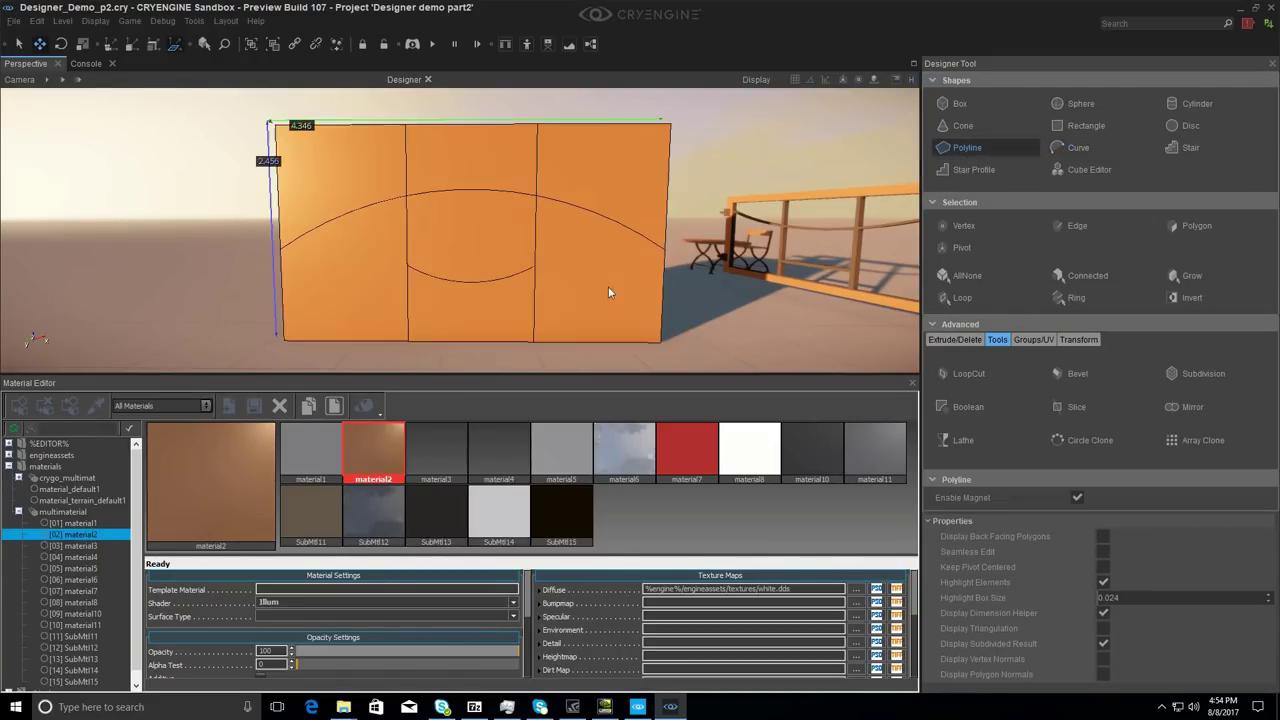
pyautogui.click(537, 297)
pyautogui.click(661, 298)
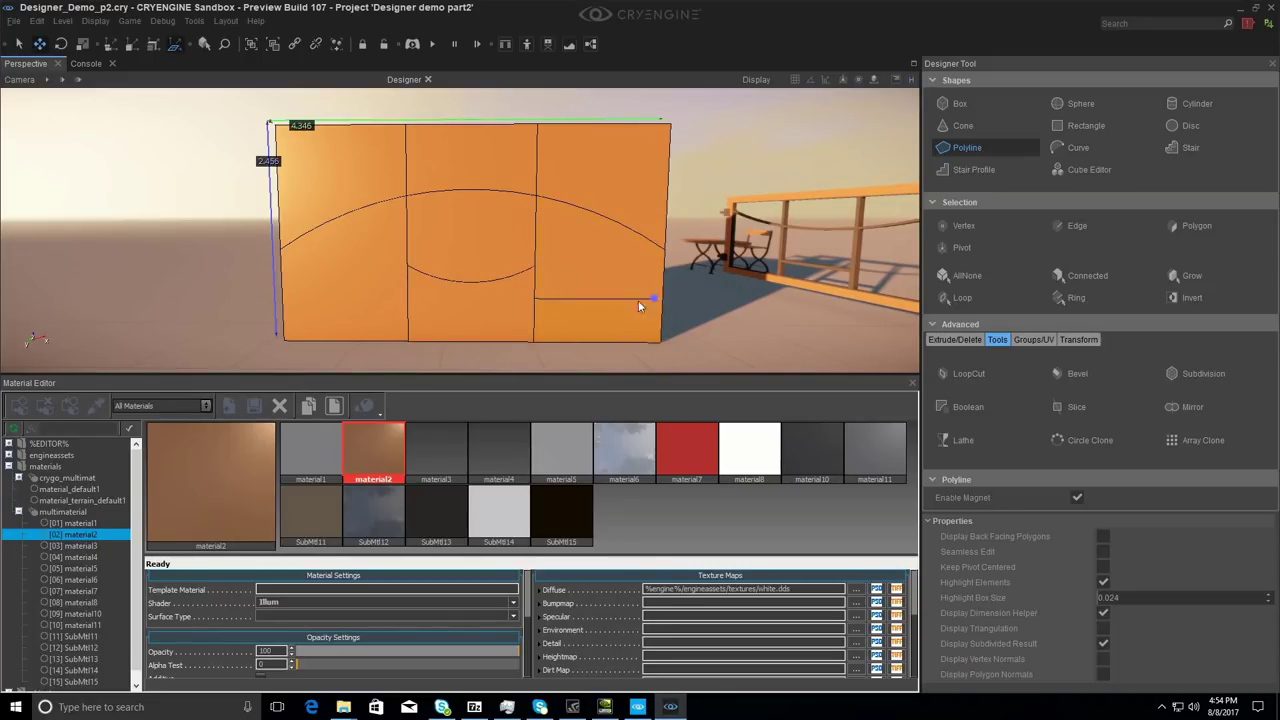
pyautogui.click(582, 294)
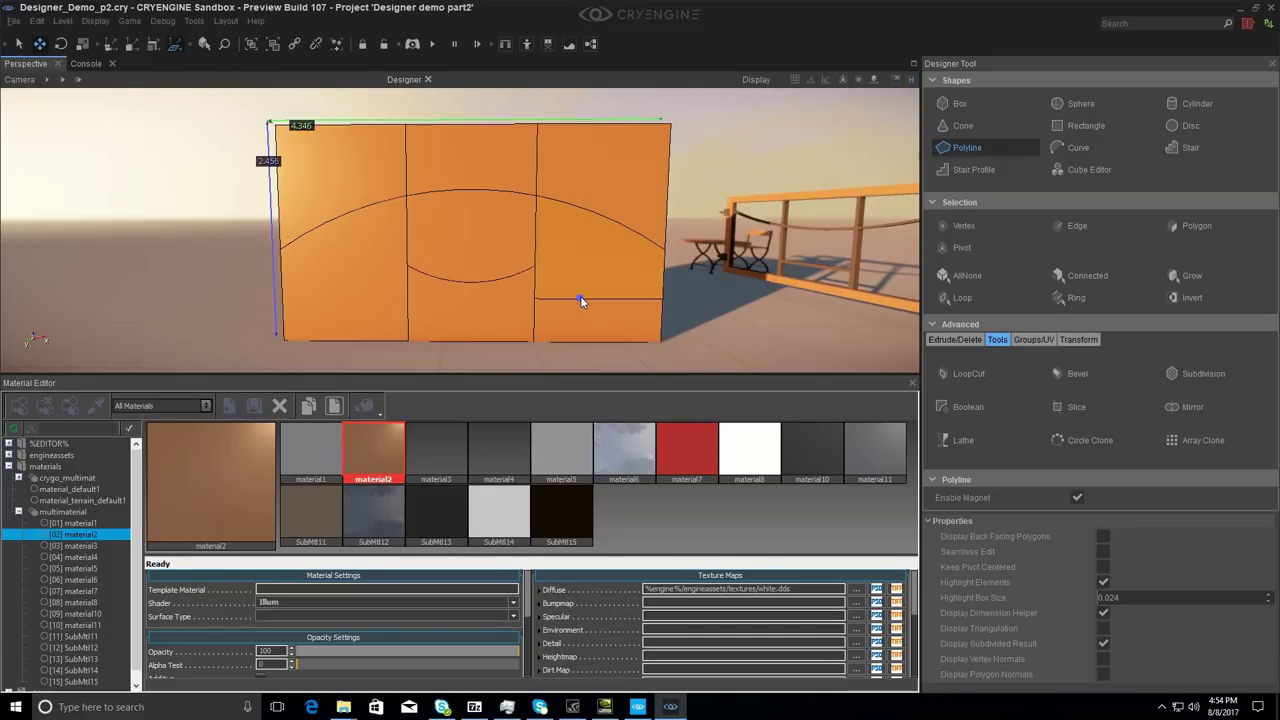
pyautogui.click(585, 164)
pyautogui.click(629, 126)
pyautogui.click(630, 165)
pyautogui.click(669, 164)
# Step: Draw a stepped polyline from the arch down to the base of the left-hand panel, plus a short horizontal line to the panel's inner edge
pyautogui.click(332, 222)
pyautogui.click(331, 290)
pyautogui.click(375, 290)
pyautogui.click(373, 339)
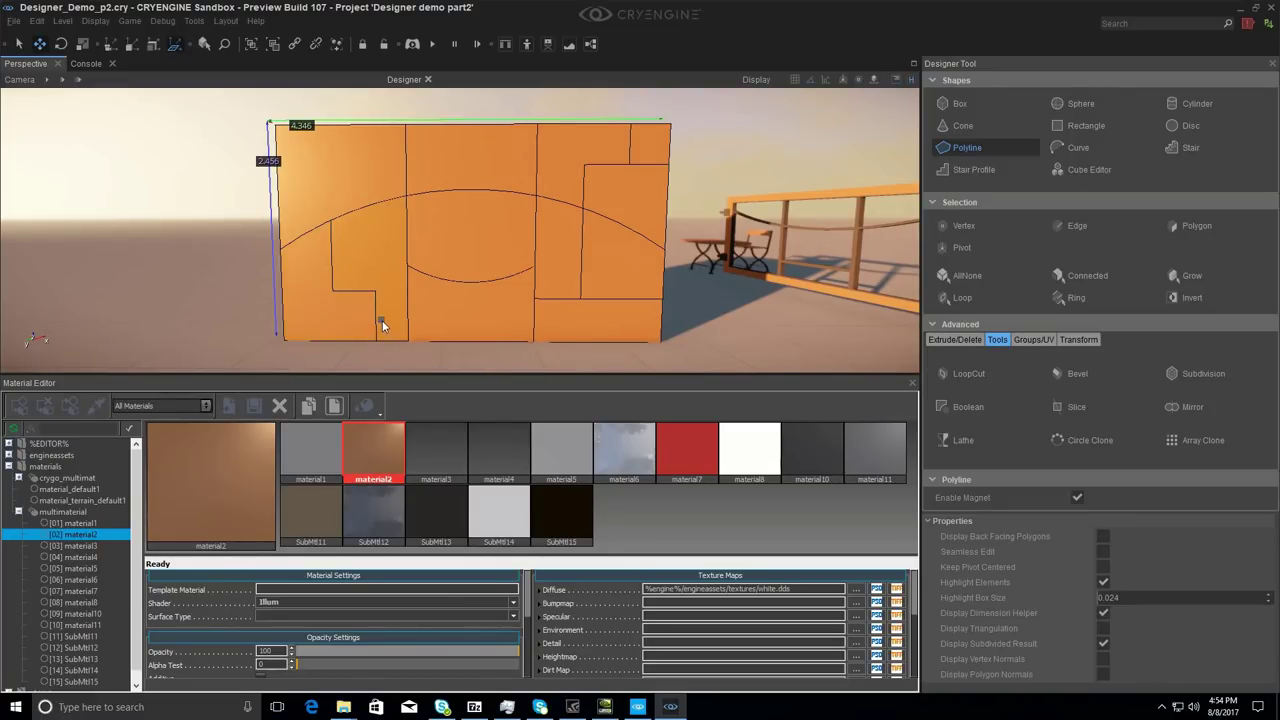
pyautogui.click(376, 319)
pyautogui.click(407, 319)
pyautogui.click(407, 340)
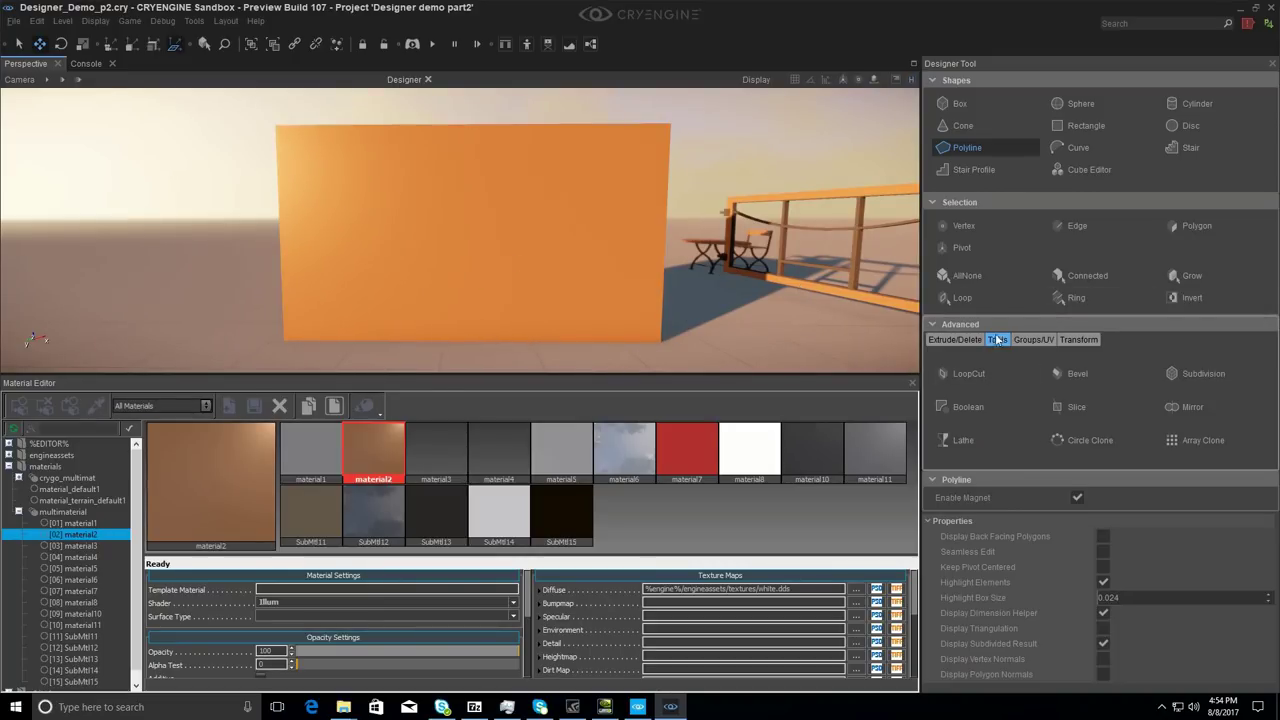
# Step: Offset the outline of the central face between the two curves slightly inward
pyautogui.click(958, 341)
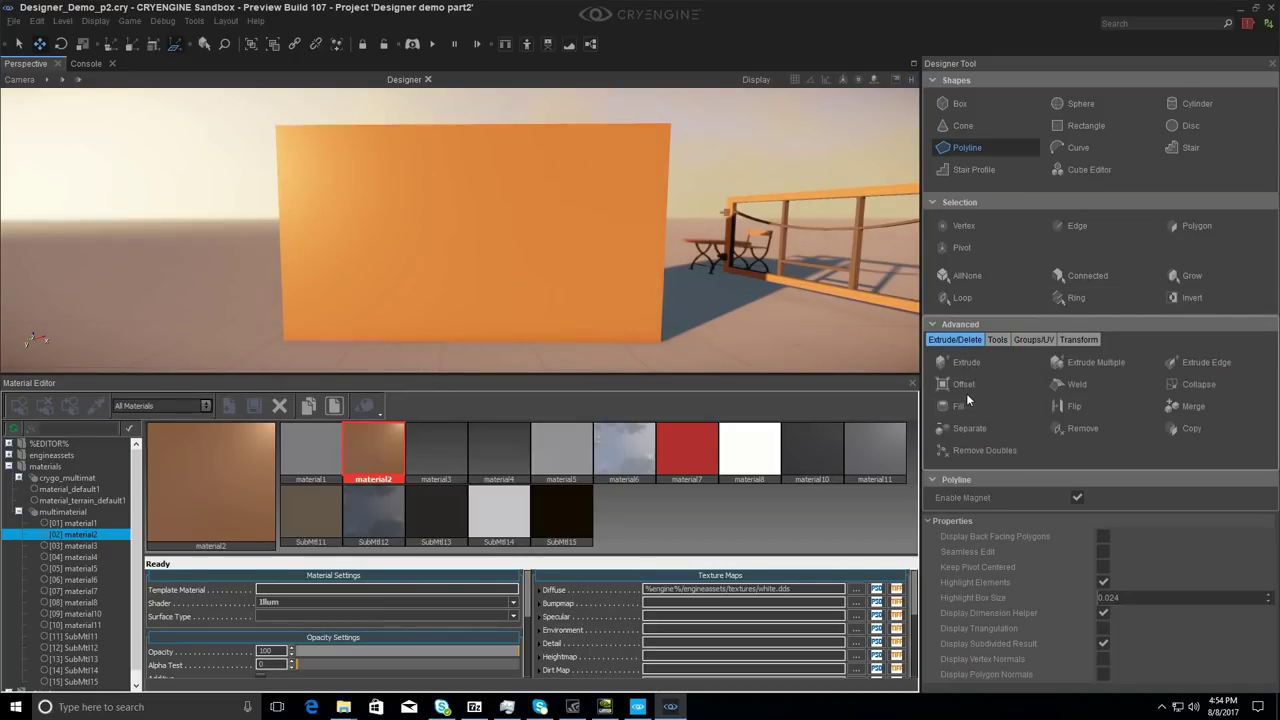
pyautogui.click(964, 386)
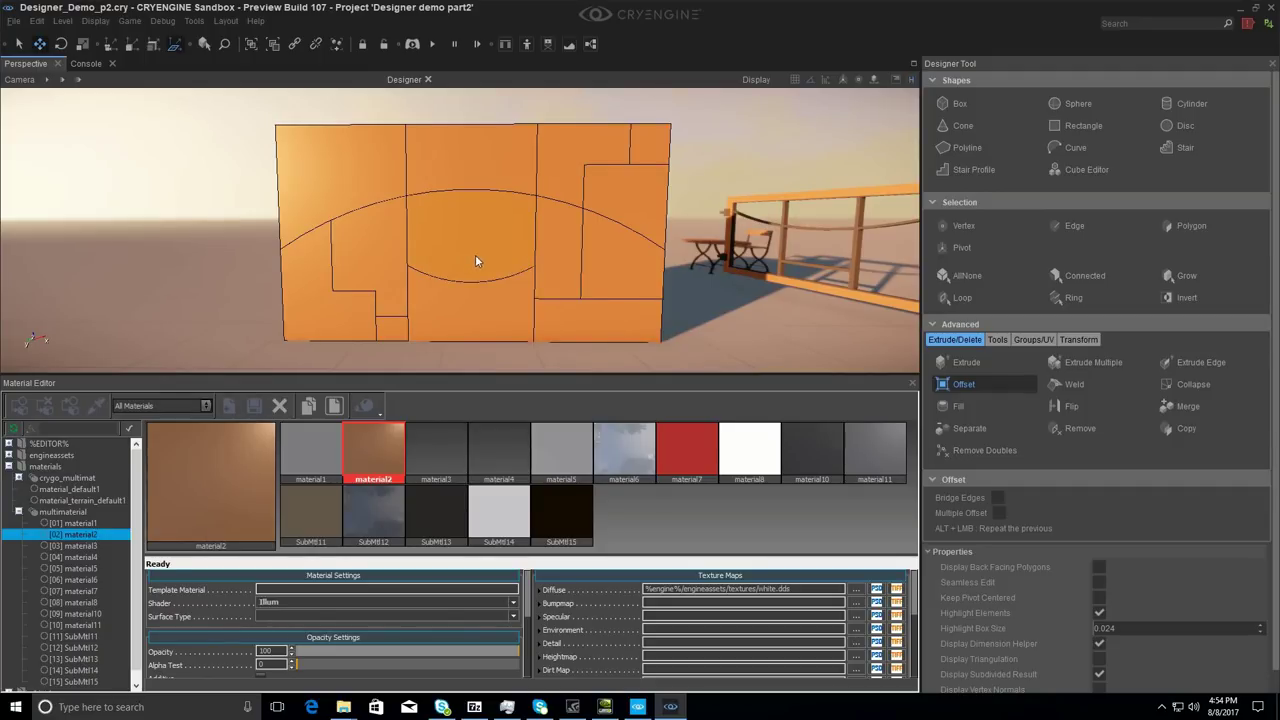
pyautogui.scroll(3, 475, 256)
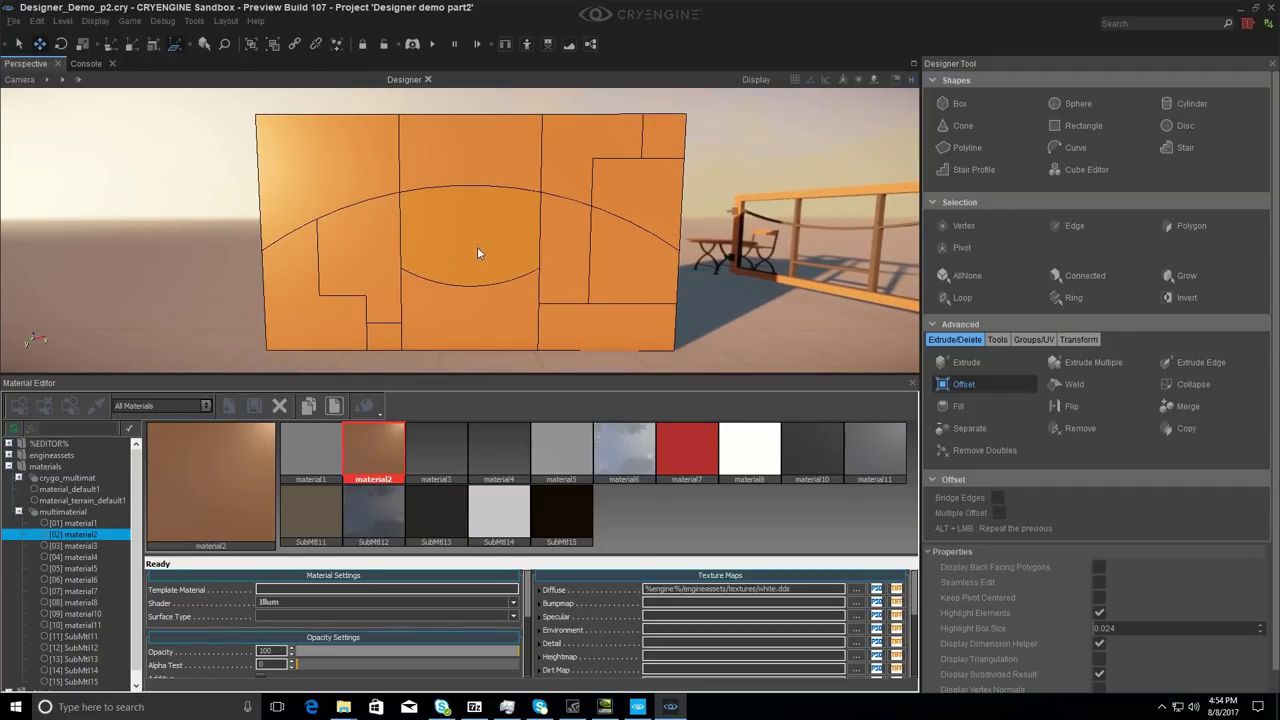
pyautogui.click(478, 255)
pyautogui.click(487, 287)
# Step: Repeat the same inward offset on every remaining face of the divided box front
pyautogui.keyDown('alt'); pyautogui.click(476, 318); pyautogui.keyUp('alt')
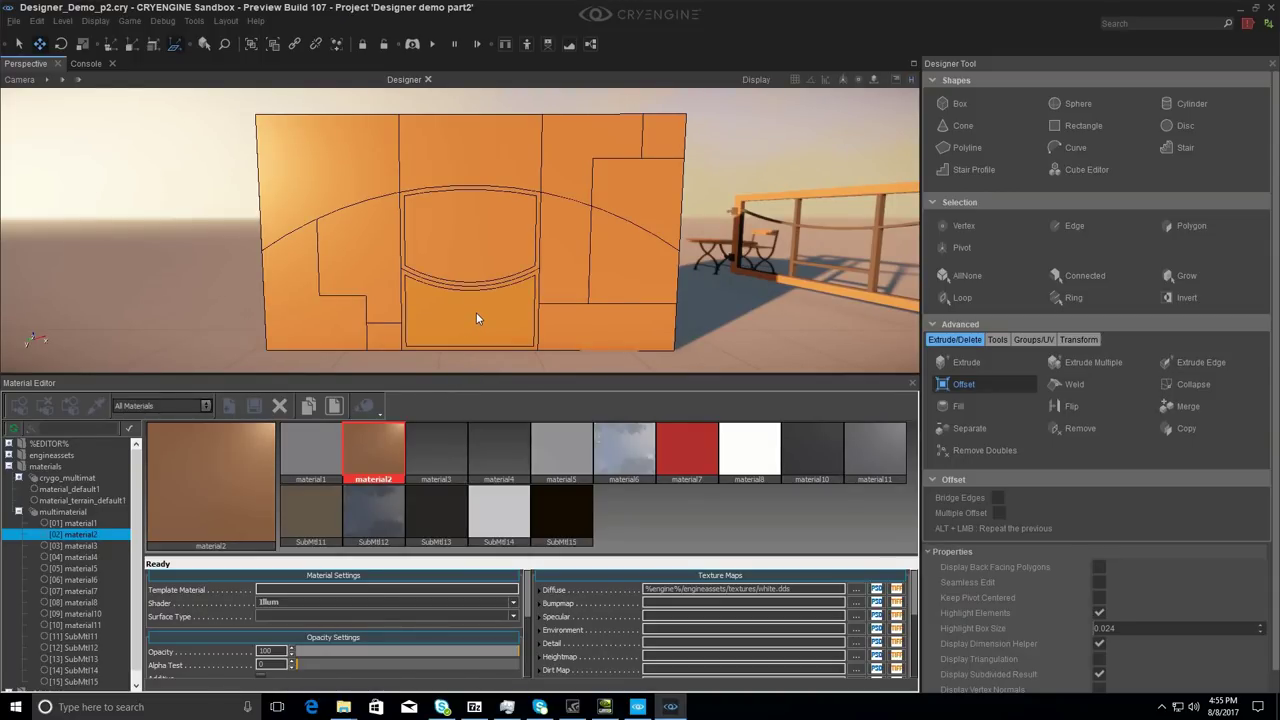
pyautogui.keyDown('alt'); pyautogui.click(574, 330); pyautogui.keyUp('alt')
pyautogui.keyDown('alt'); pyautogui.click(567, 284); pyautogui.keyUp('alt')
pyautogui.keyDown('alt'); pyautogui.click(608, 275); pyautogui.keyUp('alt')
pyautogui.keyDown('alt'); pyautogui.click(623, 196); pyautogui.keyUp('alt')
pyautogui.keyDown('alt'); pyautogui.click(613, 140); pyautogui.keyUp('alt')
pyautogui.keyDown('alt'); pyautogui.click(659, 137); pyautogui.keyUp('alt')
pyautogui.keyDown('alt'); pyautogui.click(490, 141); pyautogui.keyUp('alt')
pyautogui.keyDown('alt'); pyautogui.click(364, 148); pyautogui.keyUp('alt')
pyautogui.keyDown('alt'); pyautogui.click(332, 254); pyautogui.keyUp('alt')
pyautogui.keyDown('alt'); pyautogui.click(310, 285); pyautogui.keyUp('alt')
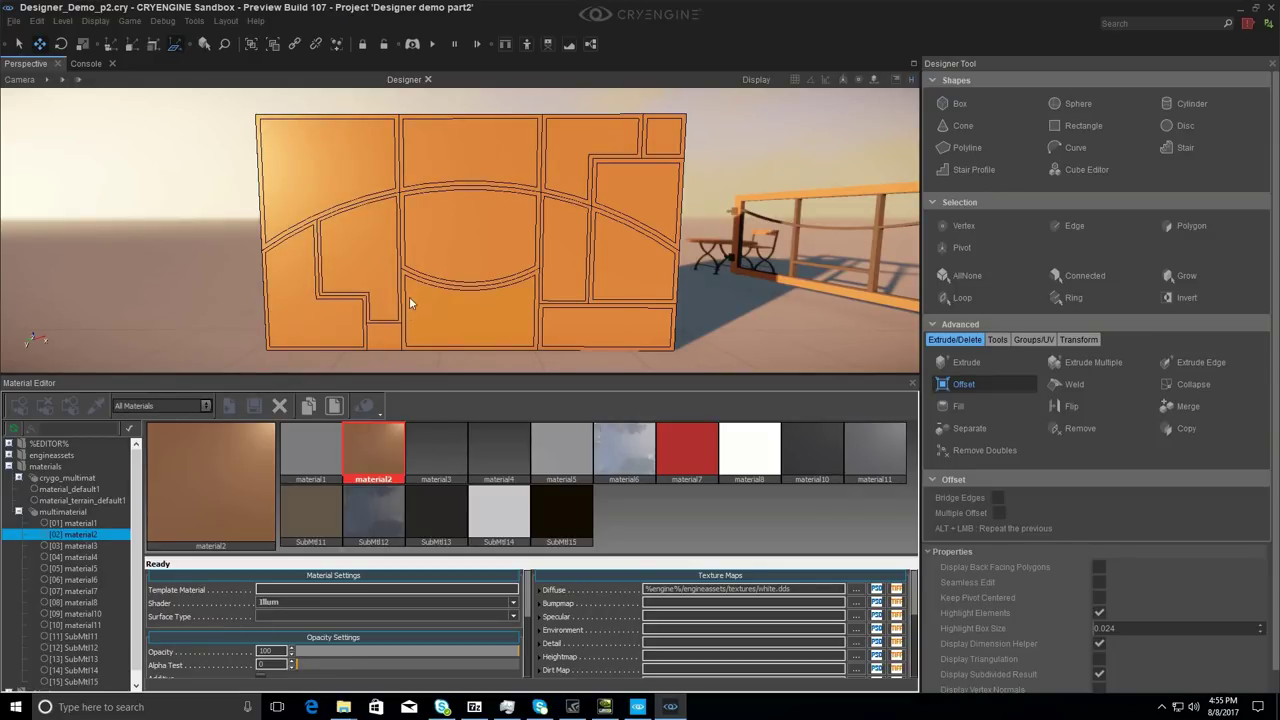
pyautogui.keyDown('alt'); pyautogui.click(389, 336); pyautogui.keyUp('alt')
# Step: Extrude the inner central face back through the full thickness of the box to cut an opening
pyautogui.moveTo(414, 318); pyautogui.dragTo(414, 331, button='right')
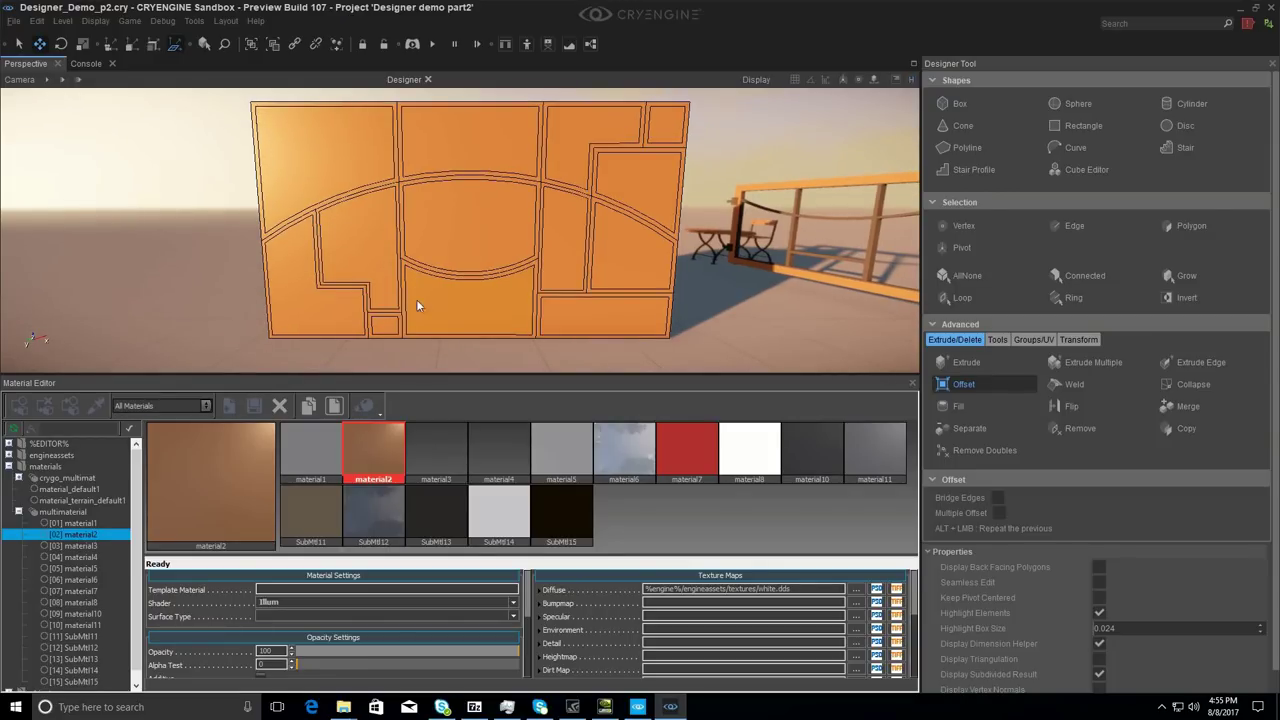
pyautogui.scroll(4, 401, 223)
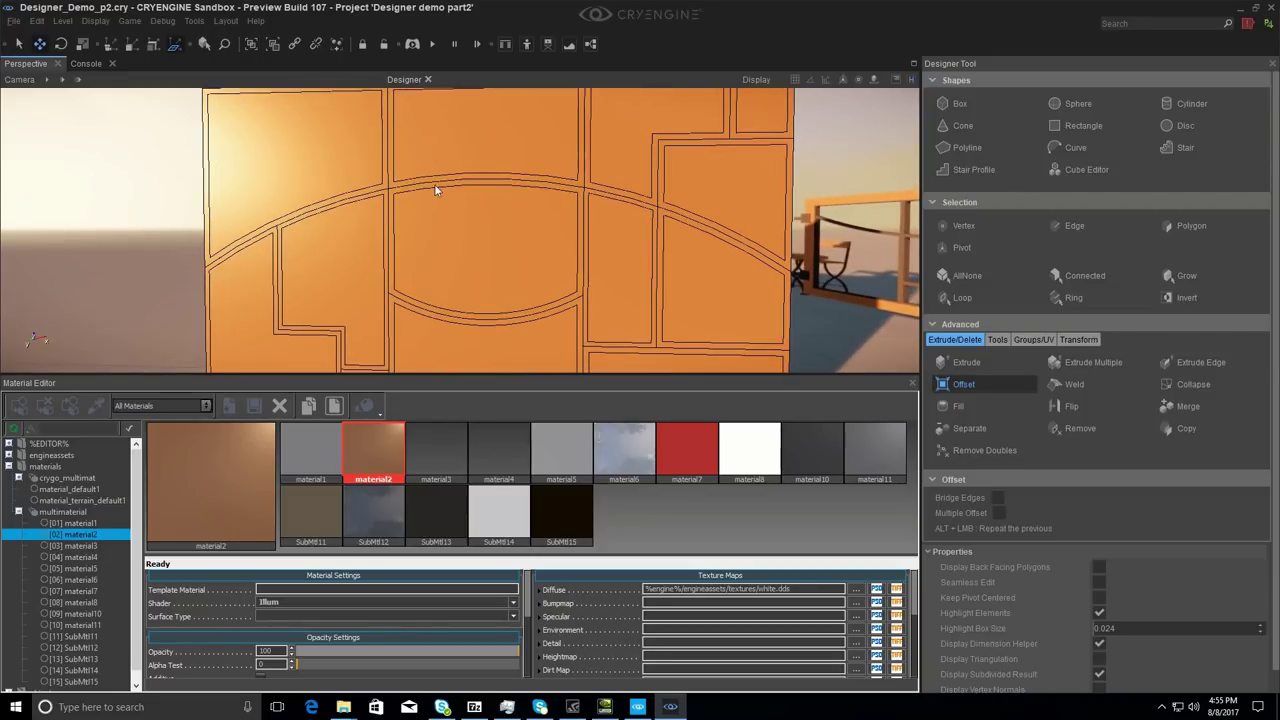
pyautogui.press('s')
pyautogui.moveTo(723, 247); pyautogui.dragTo(657, 246, button='right')
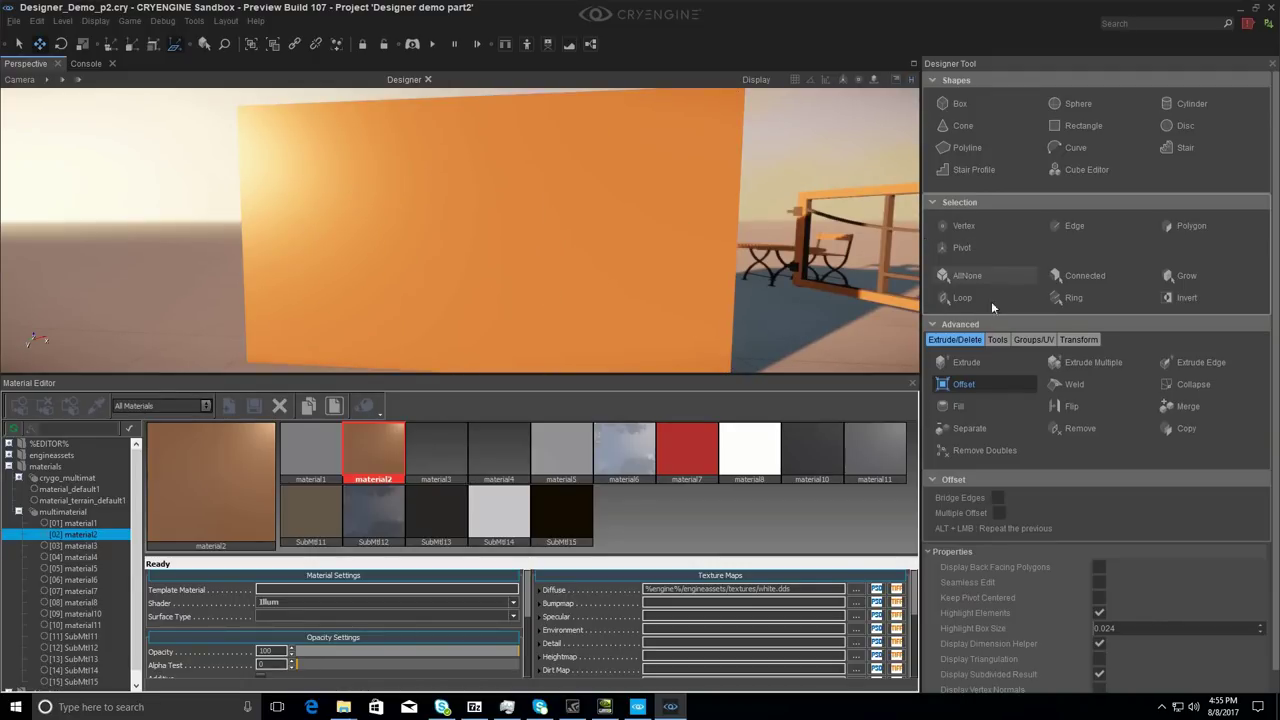
pyautogui.click(980, 361)
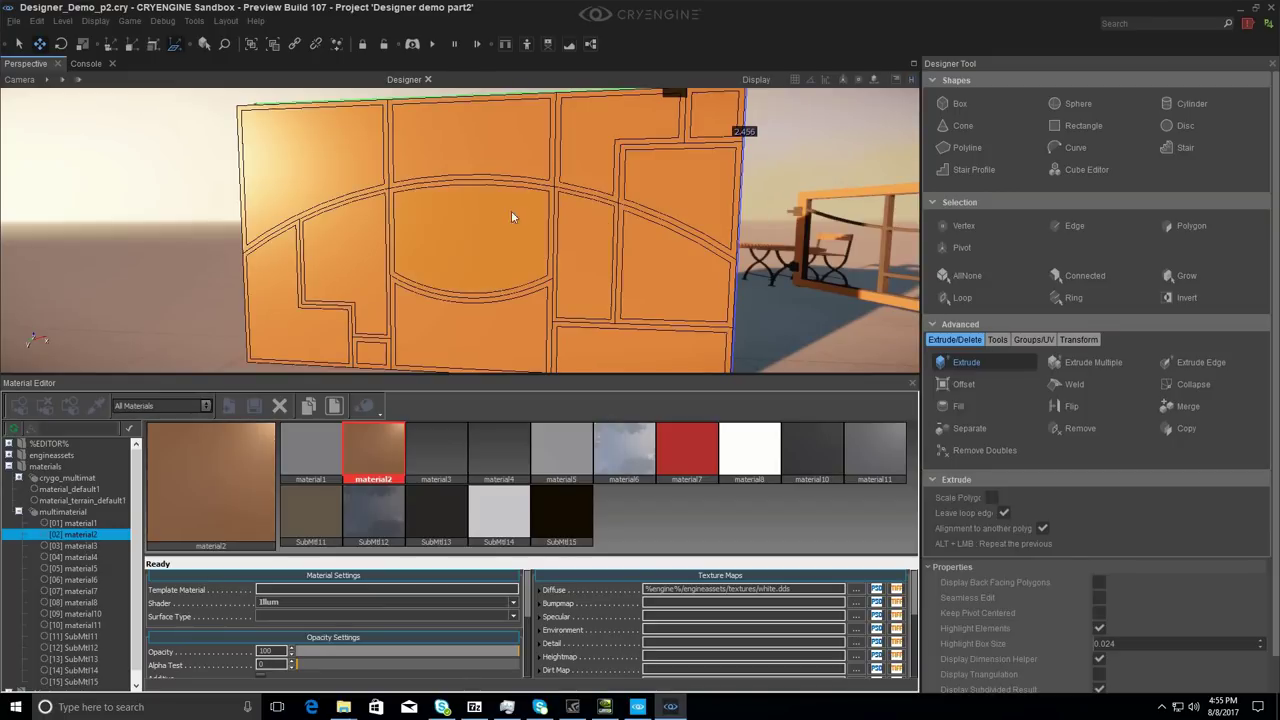
pyautogui.press('d')
pyautogui.moveTo(506, 213); pyautogui.dragTo(514, 223, button='right')
pyautogui.moveTo(500, 231); pyautogui.dragTo(531, 227)
# Step: Repeat the extrusion on all remaining inner faces to cut them out, leaving only the narrow lattice frame
pyautogui.press('w')
pyautogui.moveTo(531, 228)
pyautogui.mouseDown(button='right')
pyautogui.moveTo(592, 228)
pyautogui.moveTo(595, 204)
pyautogui.moveTo(498, 207)
pyautogui.moveTo(520, 207)
pyautogui.mouseUp(button='right')
pyautogui.press('a')
pyautogui.press('d')
pyautogui.press('d')
pyautogui.press('s')
pyautogui.press('d')
pyautogui.press('a')
pyautogui.moveTo(400, 235); pyautogui.dragTo(496, 215, button='right')
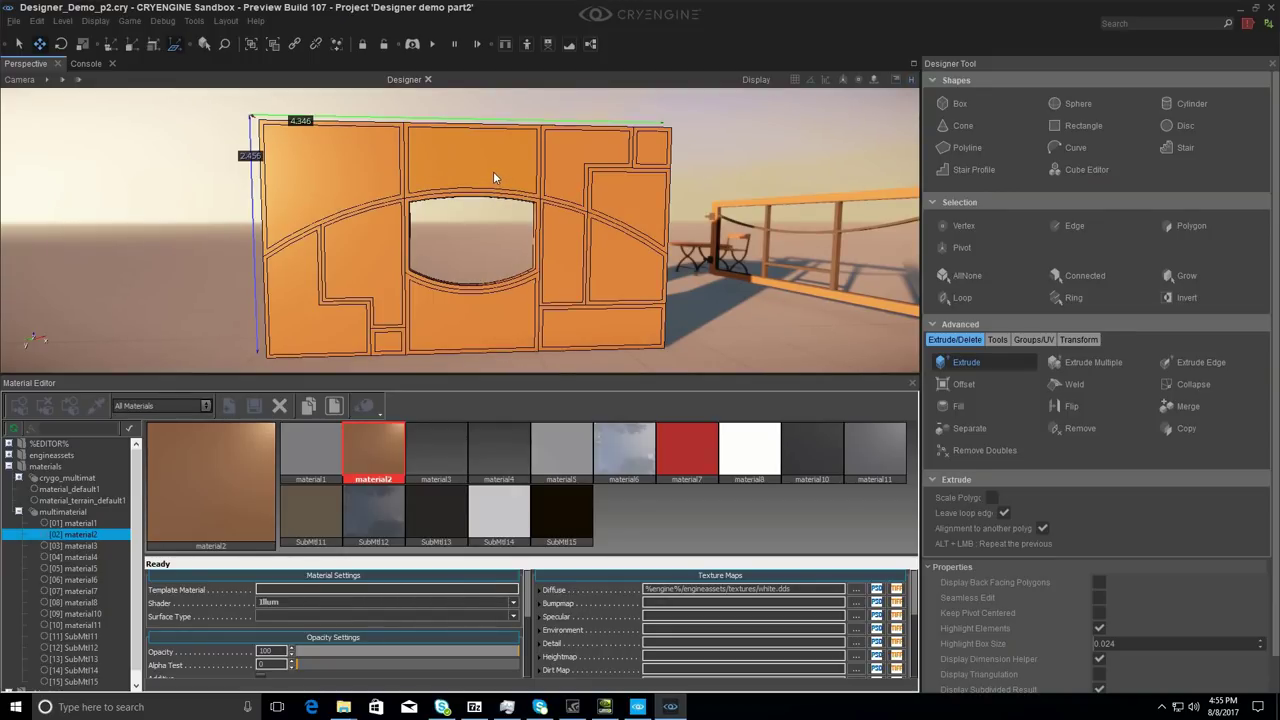
pyautogui.keyDown('alt'); pyautogui.click(475, 155); pyautogui.keyUp('alt')
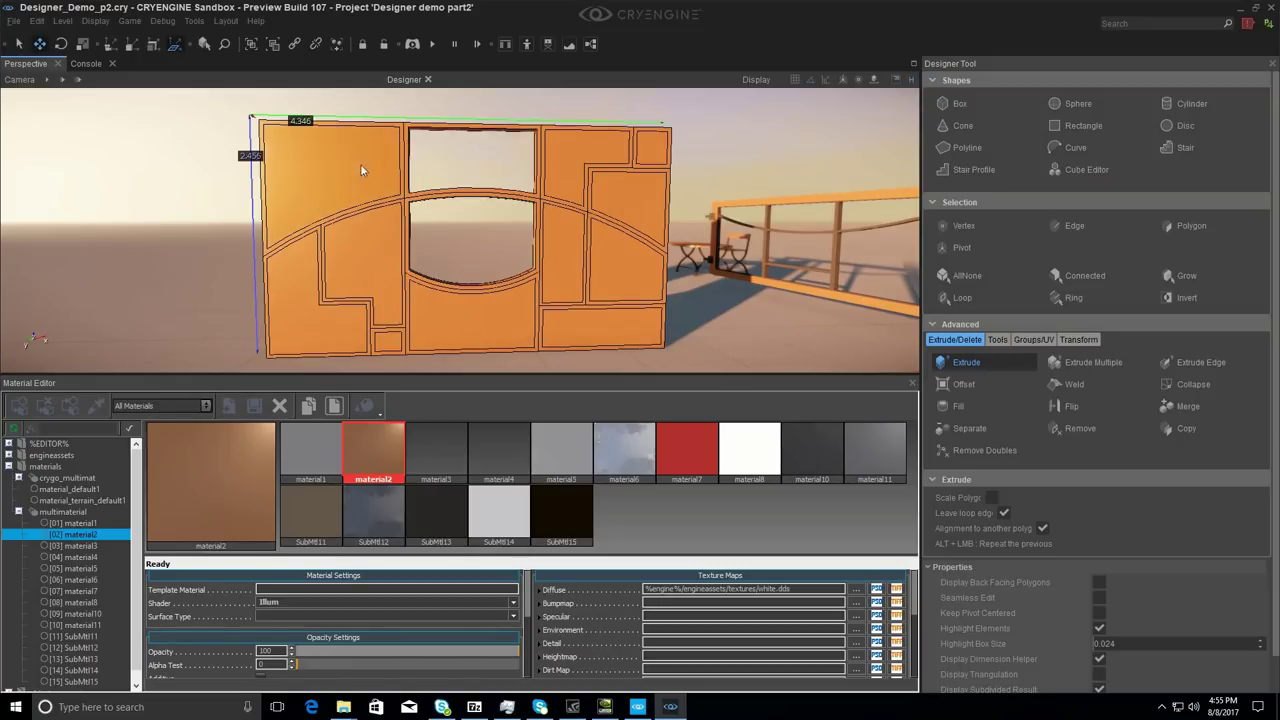
pyautogui.keyDown('alt'); pyautogui.click(353, 167); pyautogui.keyUp('alt')
pyautogui.keyDown('alt'); pyautogui.click(368, 279); pyautogui.keyUp('alt')
pyautogui.keyDown('alt'); pyautogui.click(320, 314); pyautogui.keyUp('alt')
pyautogui.keyDown('alt'); pyautogui.click(385, 340); pyautogui.keyUp('alt')
pyautogui.keyDown('alt'); pyautogui.click(432, 338); pyautogui.keyUp('alt')
pyautogui.keyDown('alt'); pyautogui.click(573, 333); pyautogui.keyUp('alt')
pyautogui.keyDown('alt'); pyautogui.click(562, 255); pyautogui.keyUp('alt')
pyautogui.keyDown('alt'); pyautogui.click(598, 278); pyautogui.keyUp('alt')
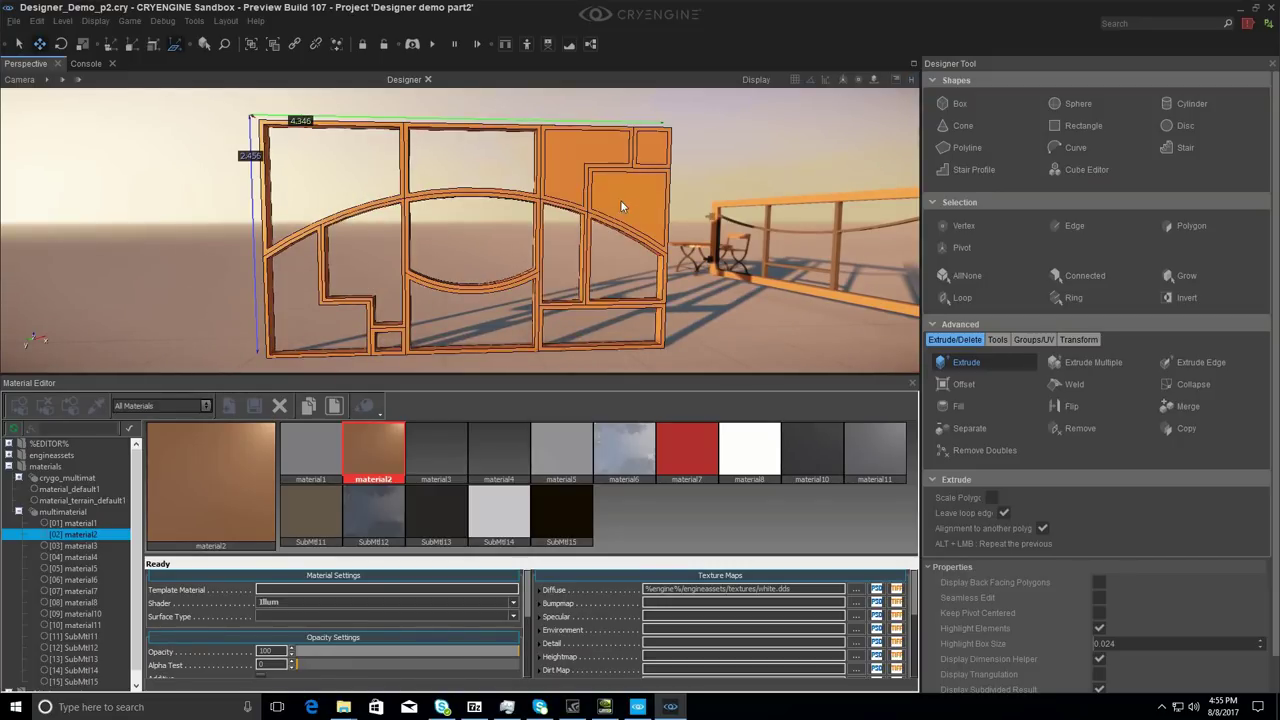
pyautogui.keyDown('alt'); pyautogui.click(621, 201); pyautogui.keyUp('alt')
pyautogui.keyDown('alt'); pyautogui.click(578, 157); pyautogui.keyUp('alt')
pyautogui.keyDown('alt'); pyautogui.click(651, 147); pyautogui.keyUp('alt')
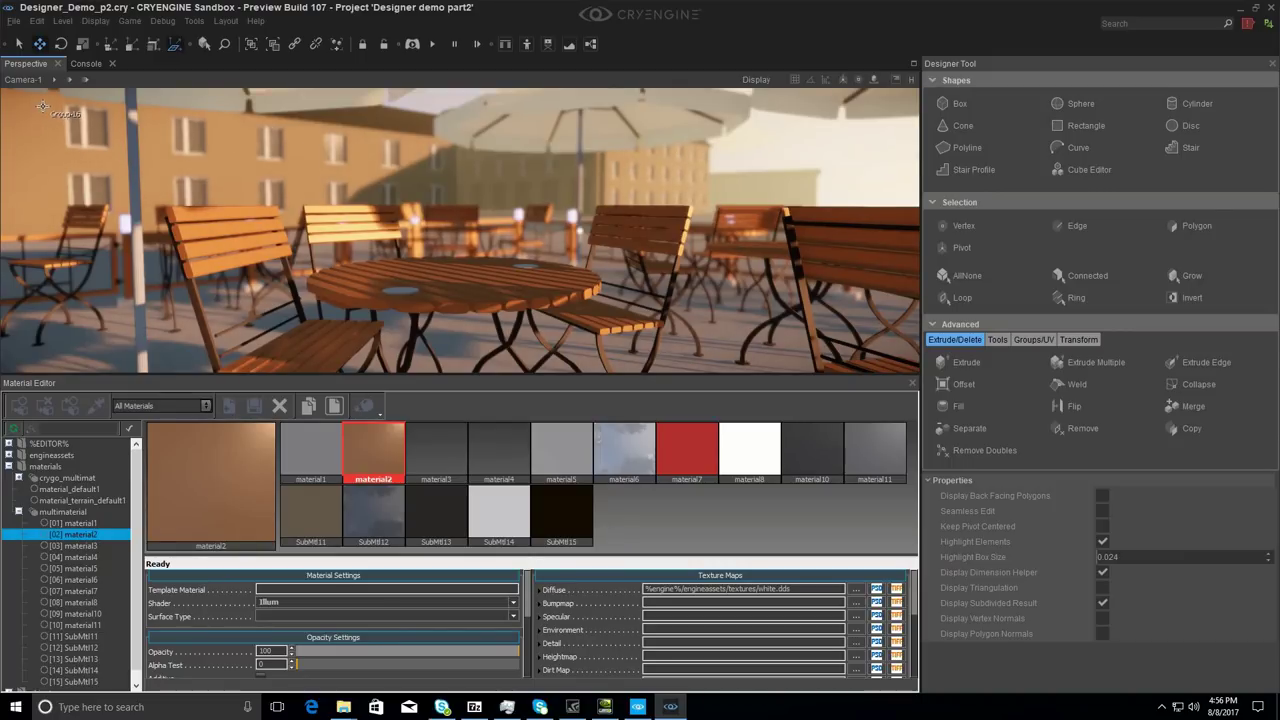
# Step: Open the camera options of the perspective viewport
pyautogui.click(28, 80)
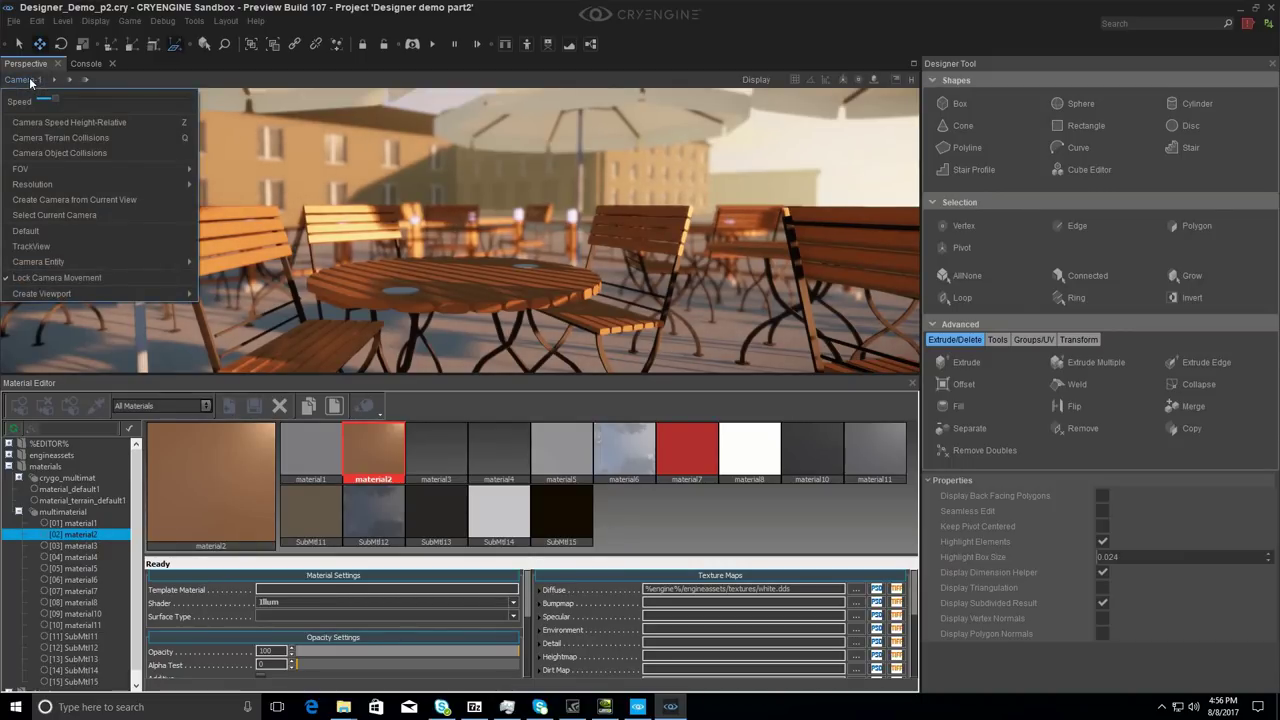